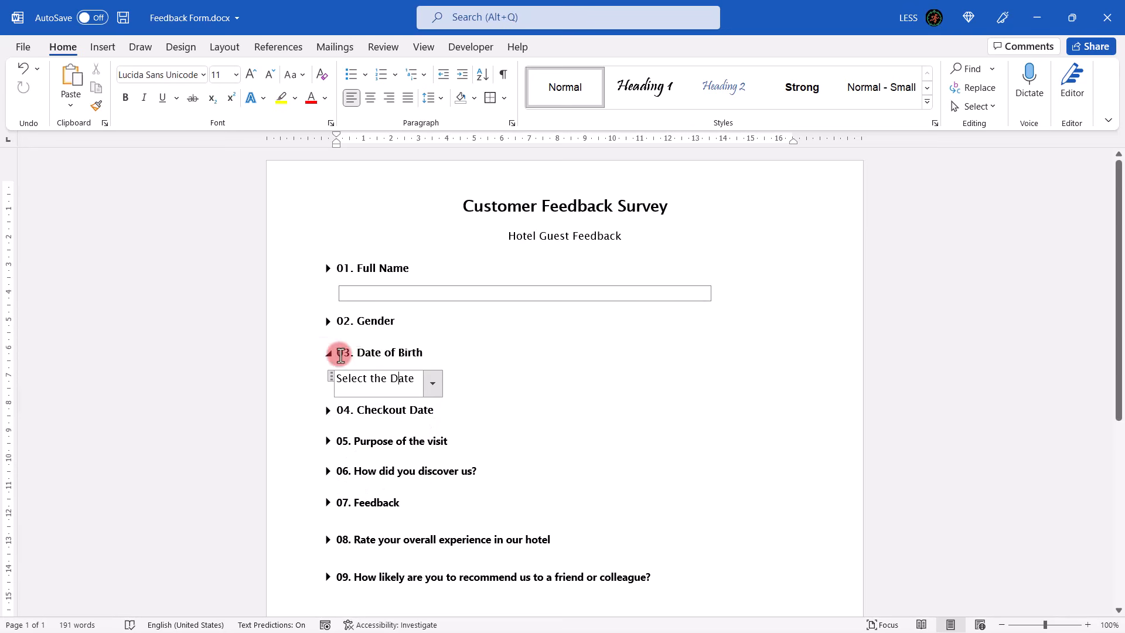
# Step: Examine the answer fields and options of questions 03 to 06 in the Word feedback form, leaving each section collapsed
pyautogui.click(327, 353)
pyautogui.click(328, 384)
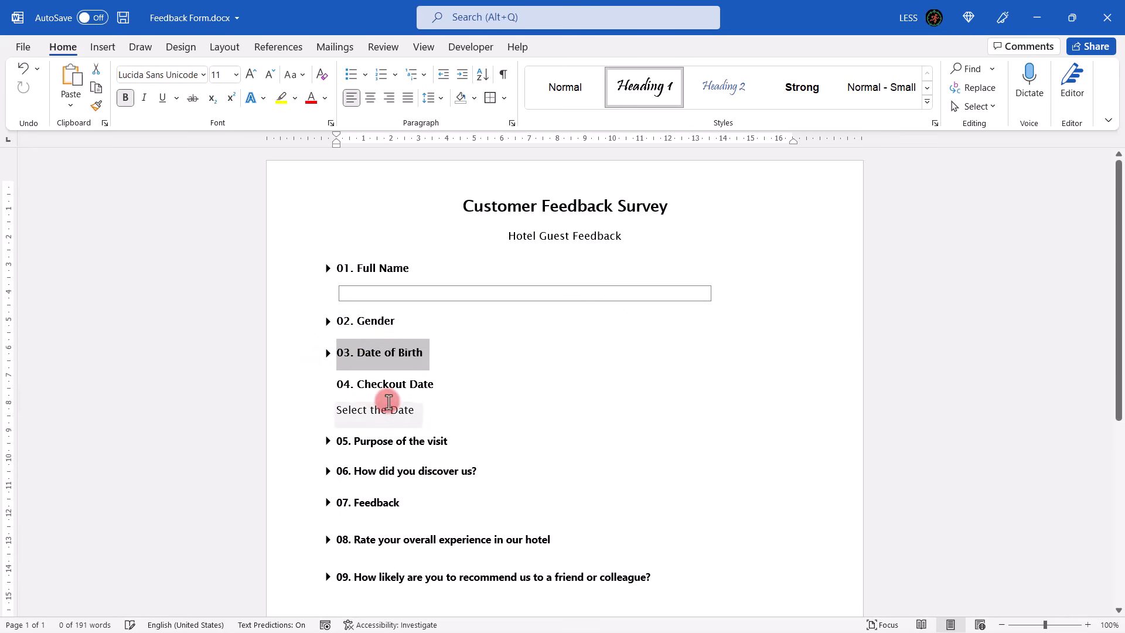
pyautogui.click(391, 410)
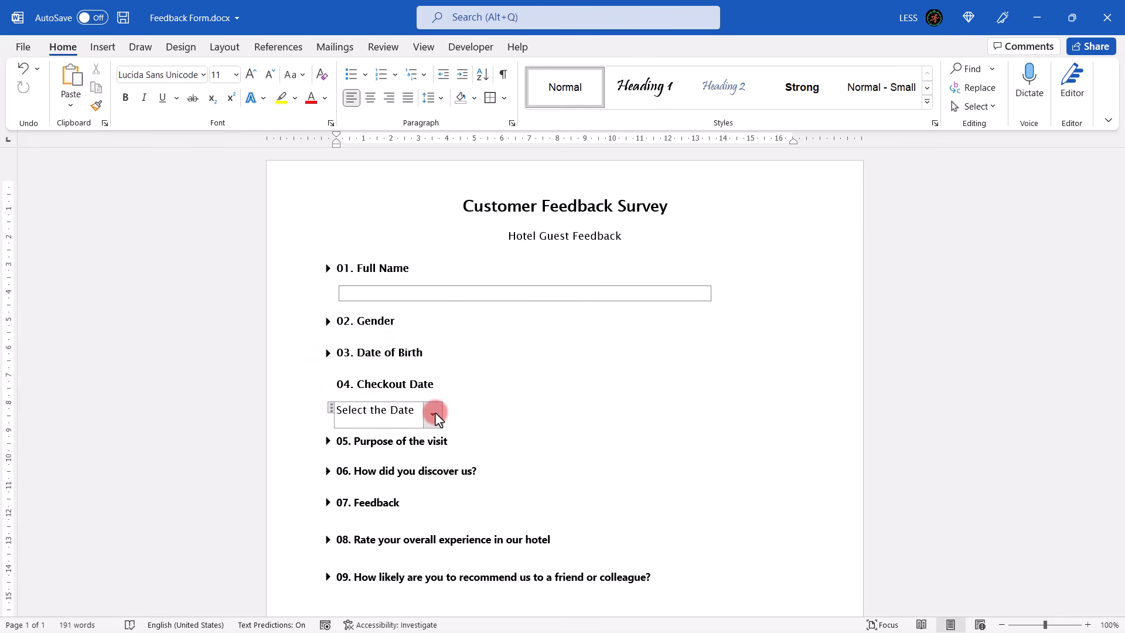
pyautogui.click(327, 385)
pyautogui.click(328, 415)
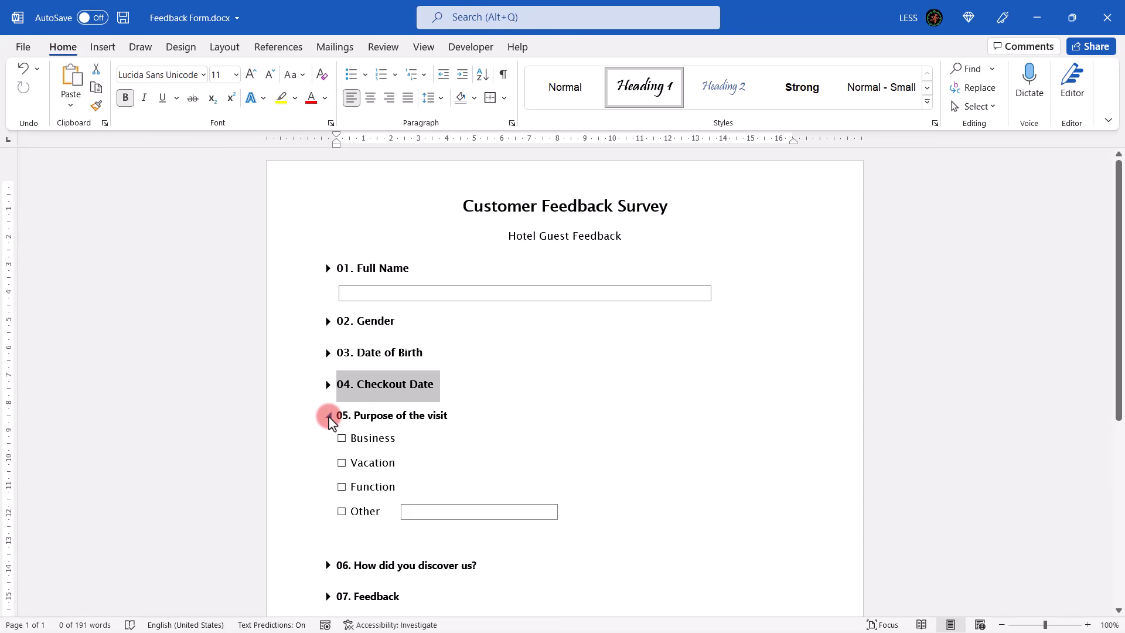
pyautogui.click(328, 416)
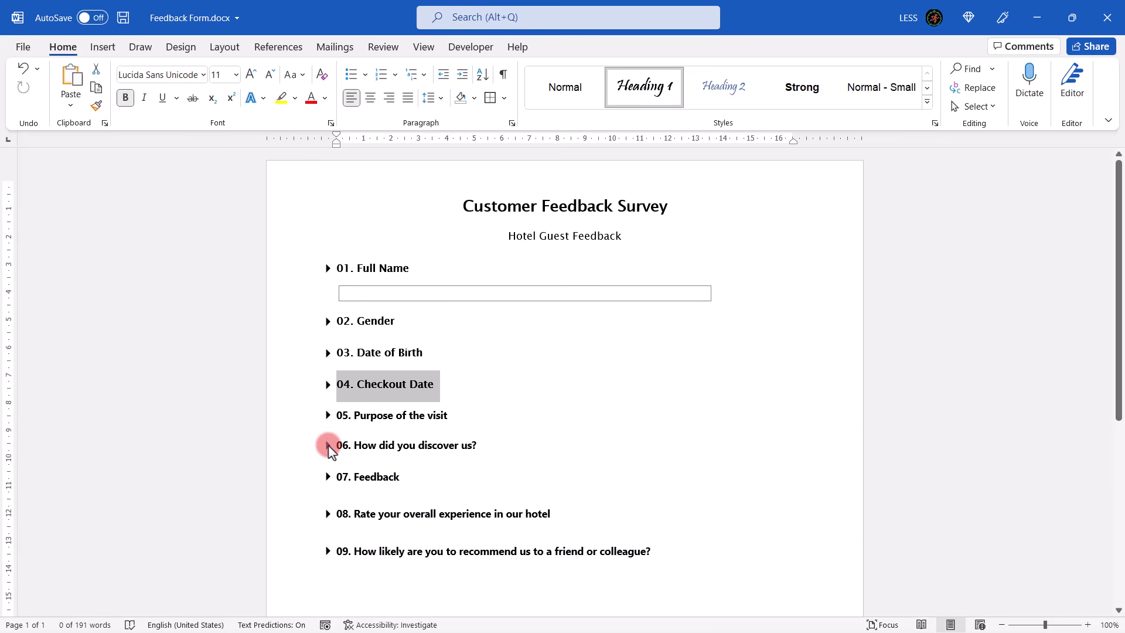
pyautogui.click(329, 446)
pyautogui.scroll(-3, 427, 443)
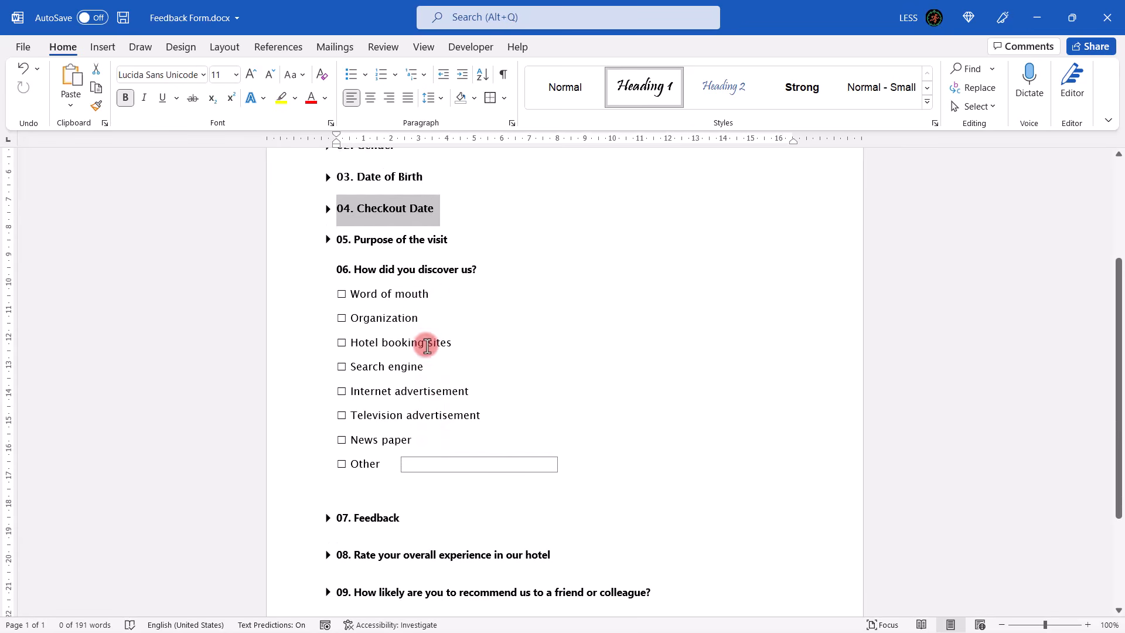
pyautogui.click(419, 296)
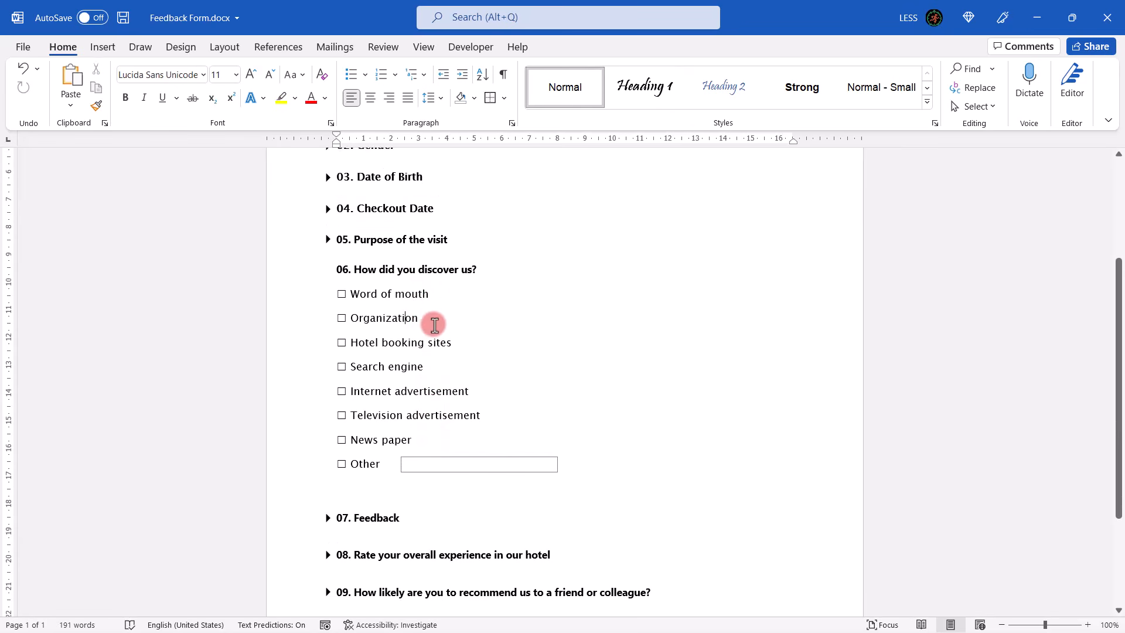
pyautogui.click(444, 322)
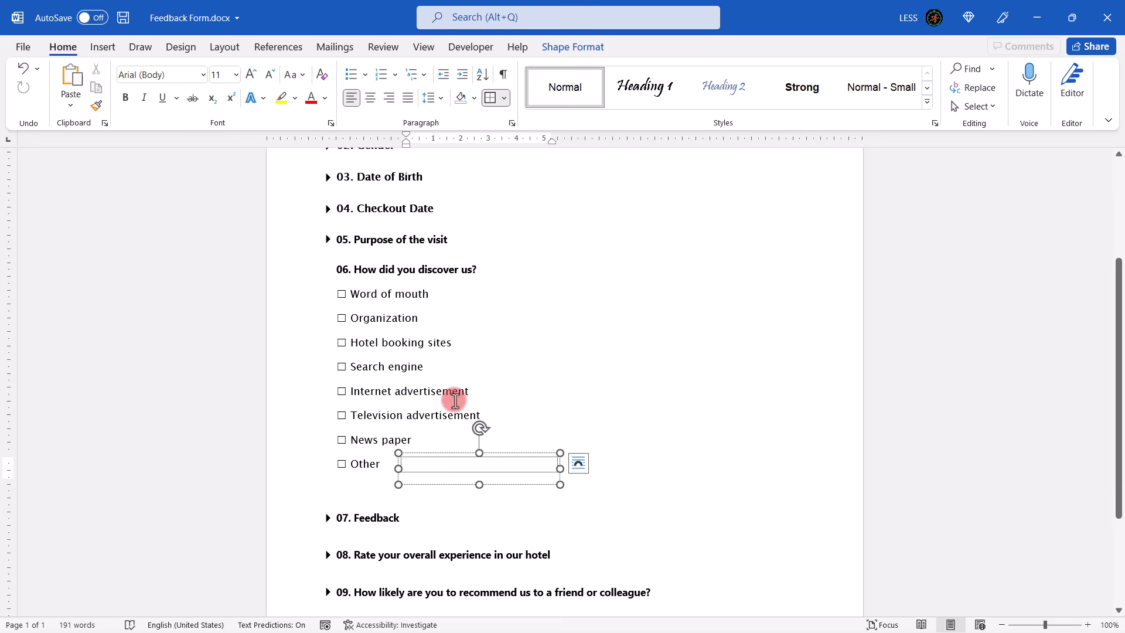
pyautogui.click(329, 270)
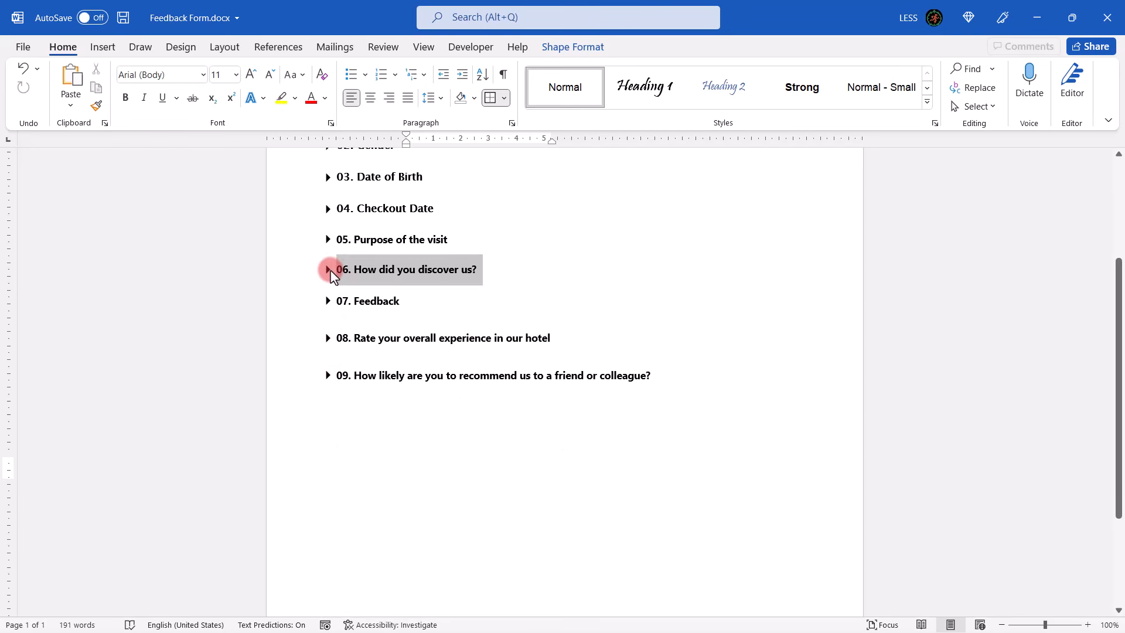
# Step: In the 07 Feedback table, clear all checked ratings, mark Variety of food as Good, and collapse the section
pyautogui.click(328, 302)
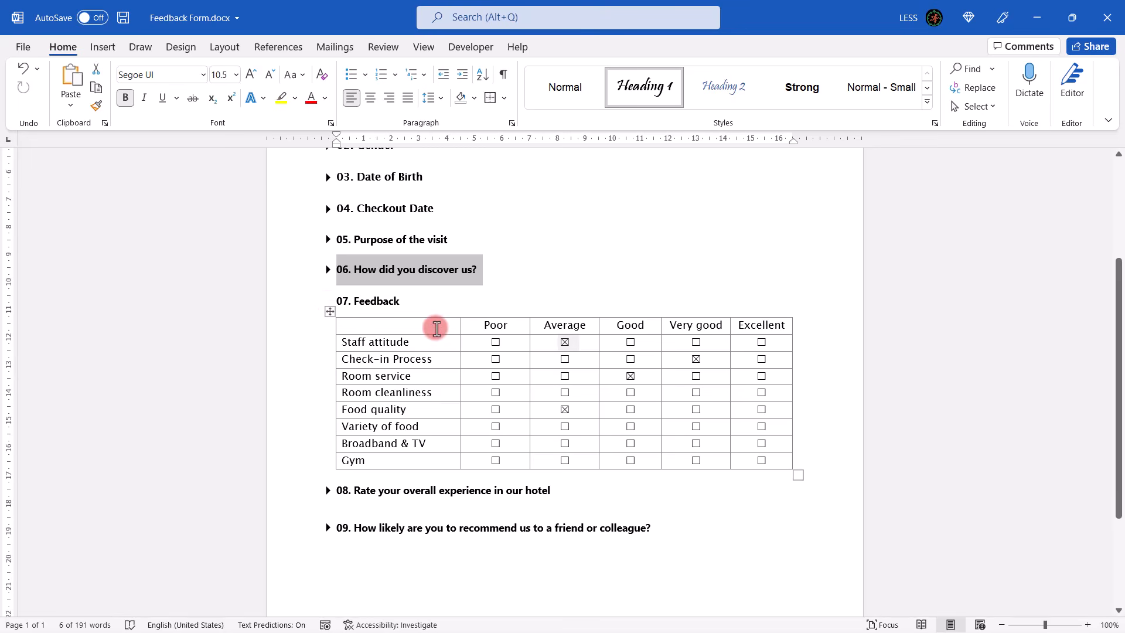
pyautogui.click(566, 344)
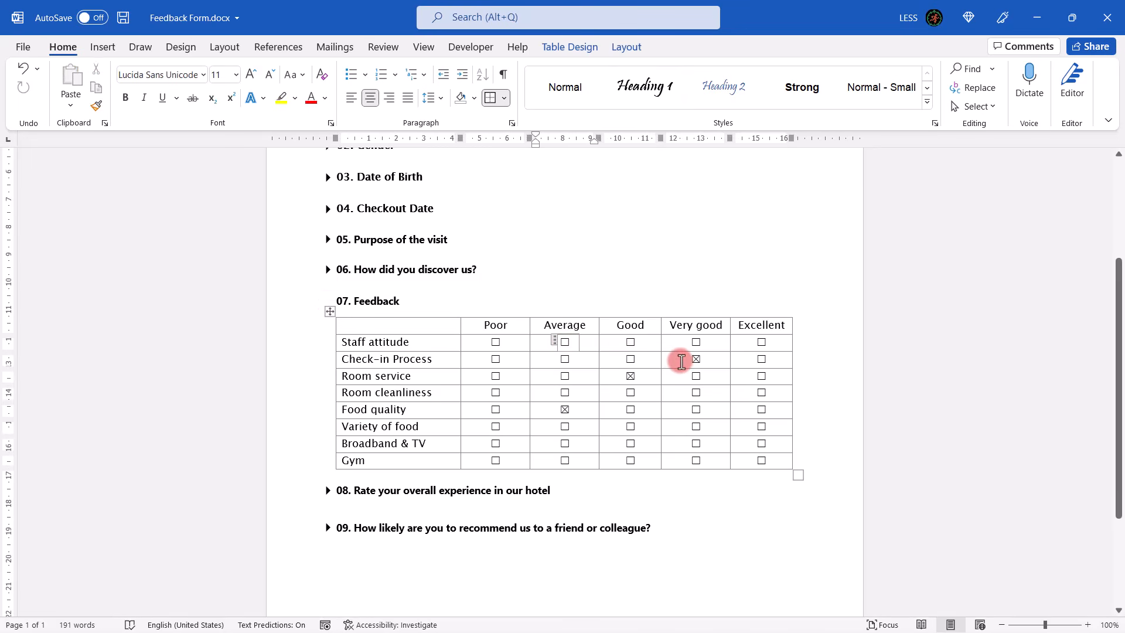
pyautogui.click(693, 359)
pyautogui.click(629, 377)
pyautogui.click(566, 411)
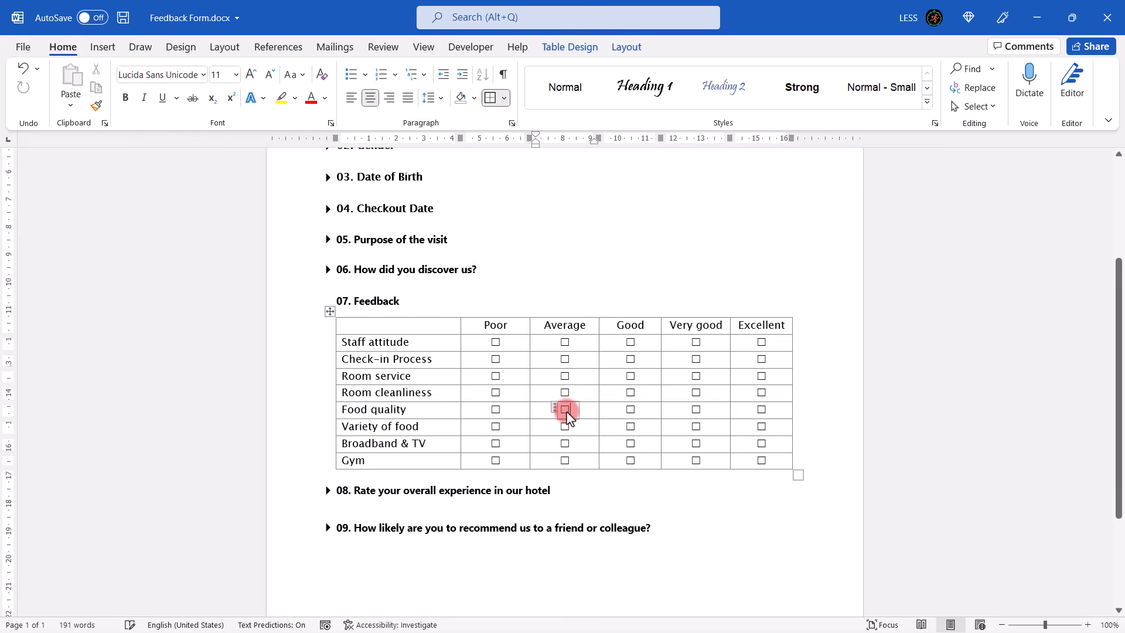
pyautogui.click(631, 431)
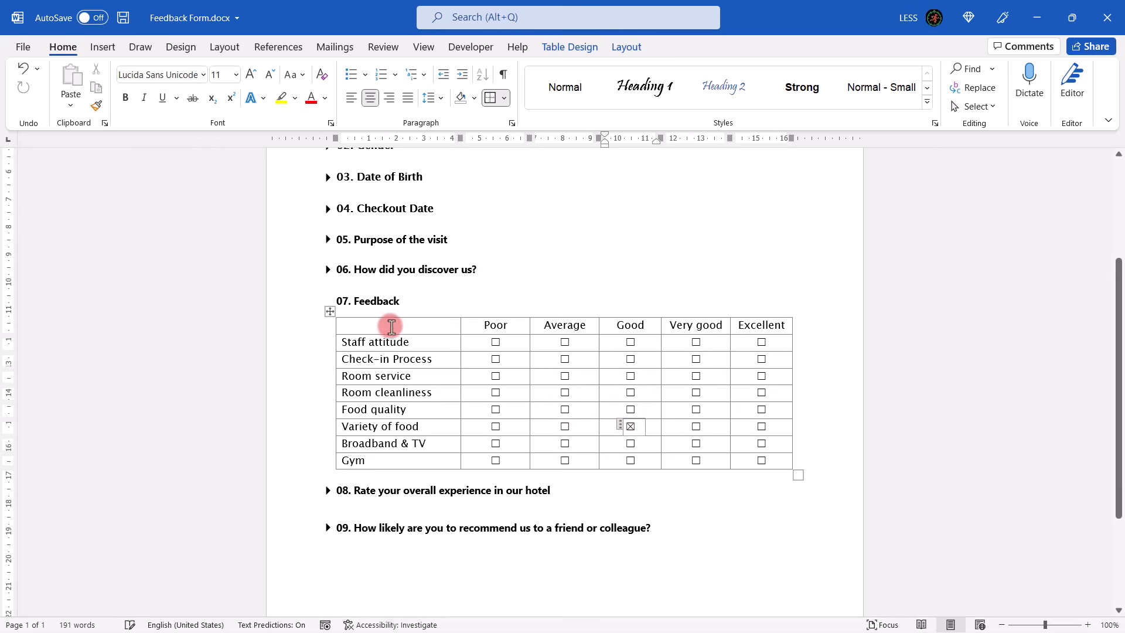
pyautogui.click(328, 301)
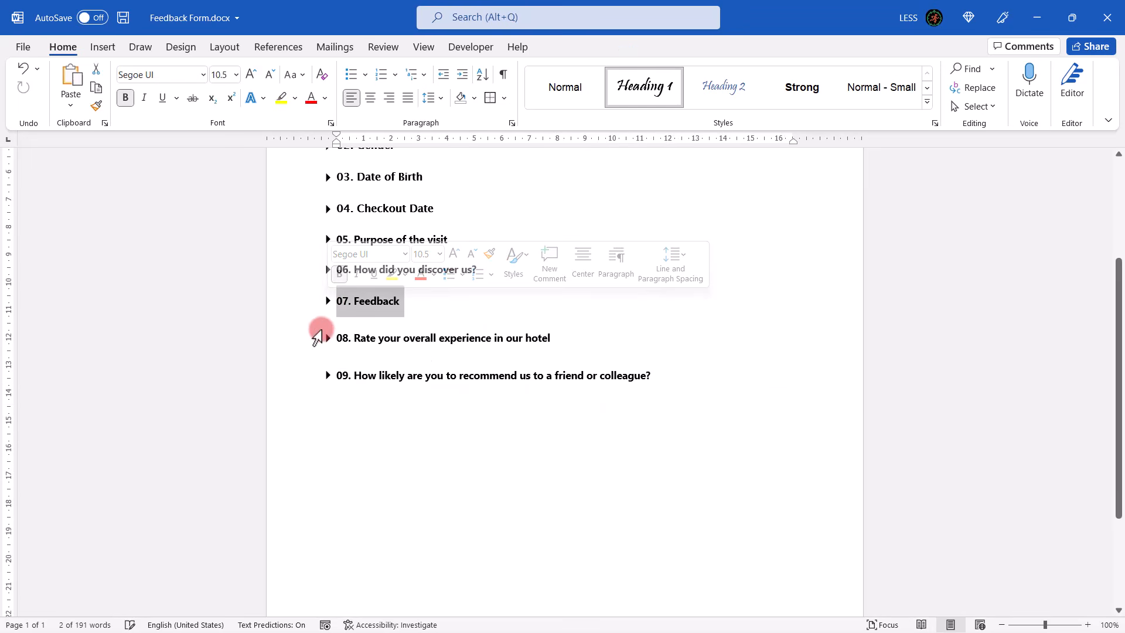
# Step: Change the overall experience rating under question 08 to 4 and collapse the section
pyautogui.click(326, 338)
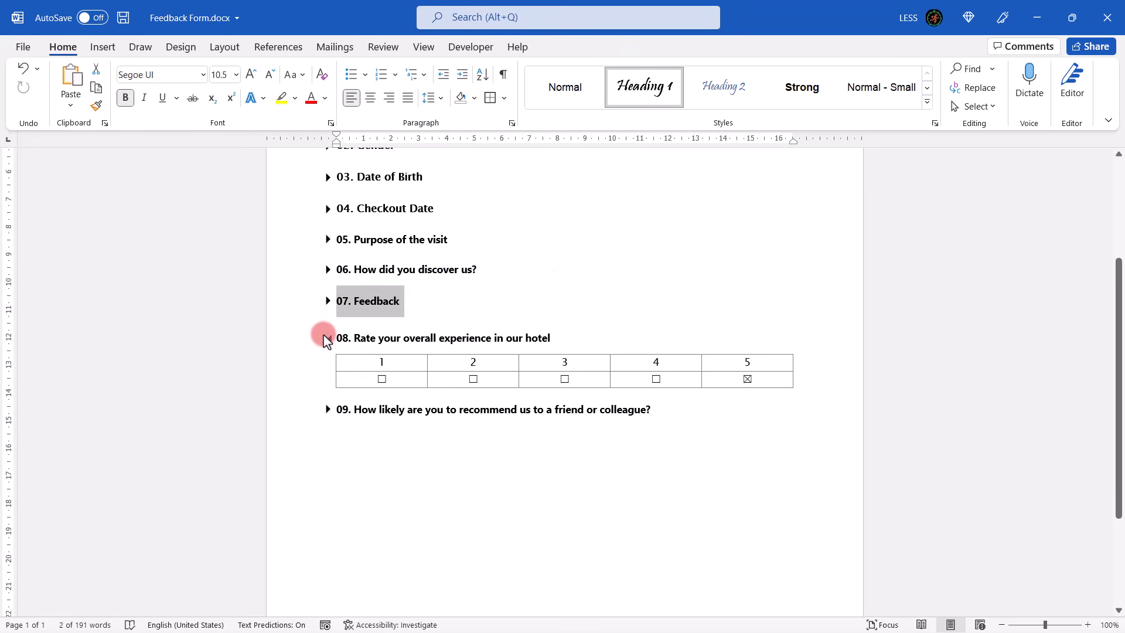
pyautogui.click(747, 379)
pyautogui.click(656, 379)
pyautogui.click(327, 338)
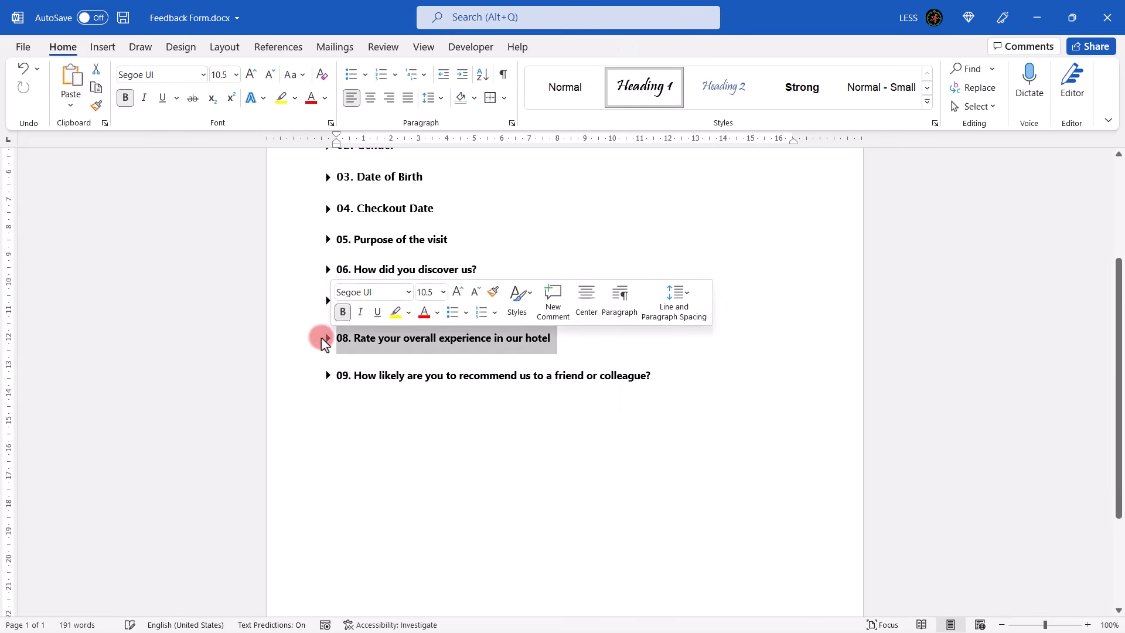
# Step: Examine the 0 to 10 recommendation scale under question 09, collapse it, and return to the survey title
pyautogui.click(328, 375)
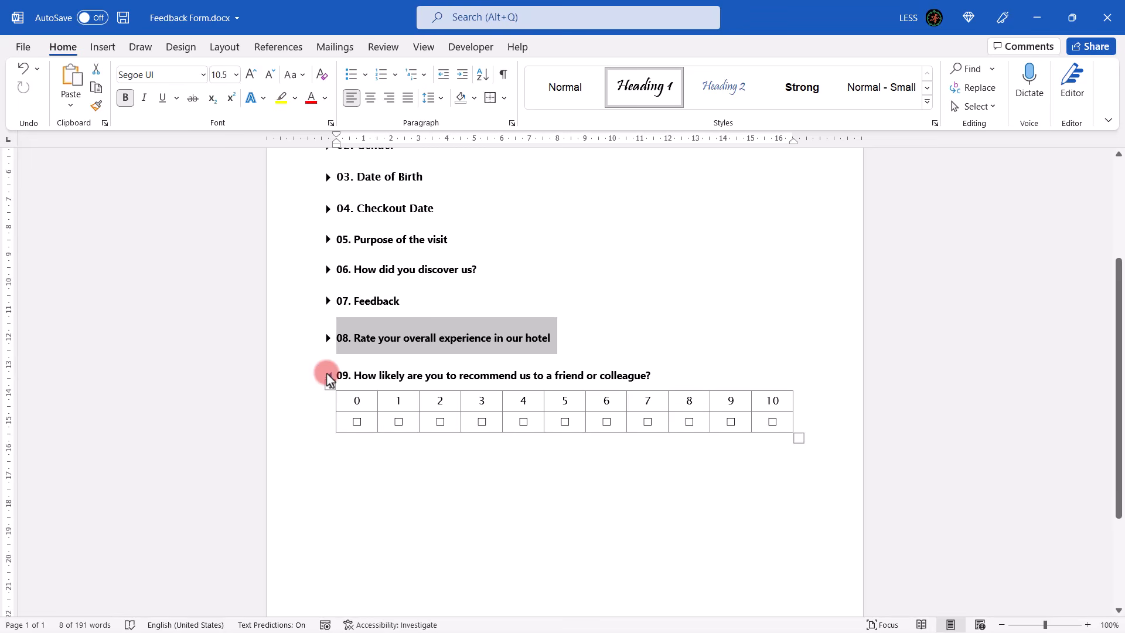
pyautogui.click(328, 375)
pyautogui.scroll(5, 328, 374)
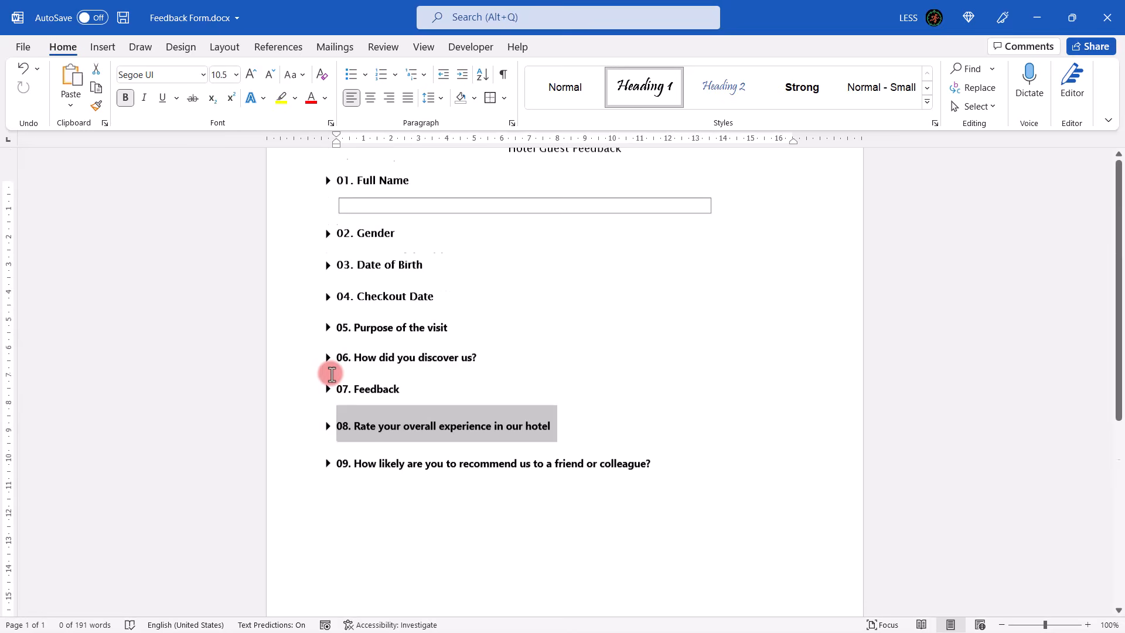
pyautogui.click(622, 236)
pyautogui.click(668, 207)
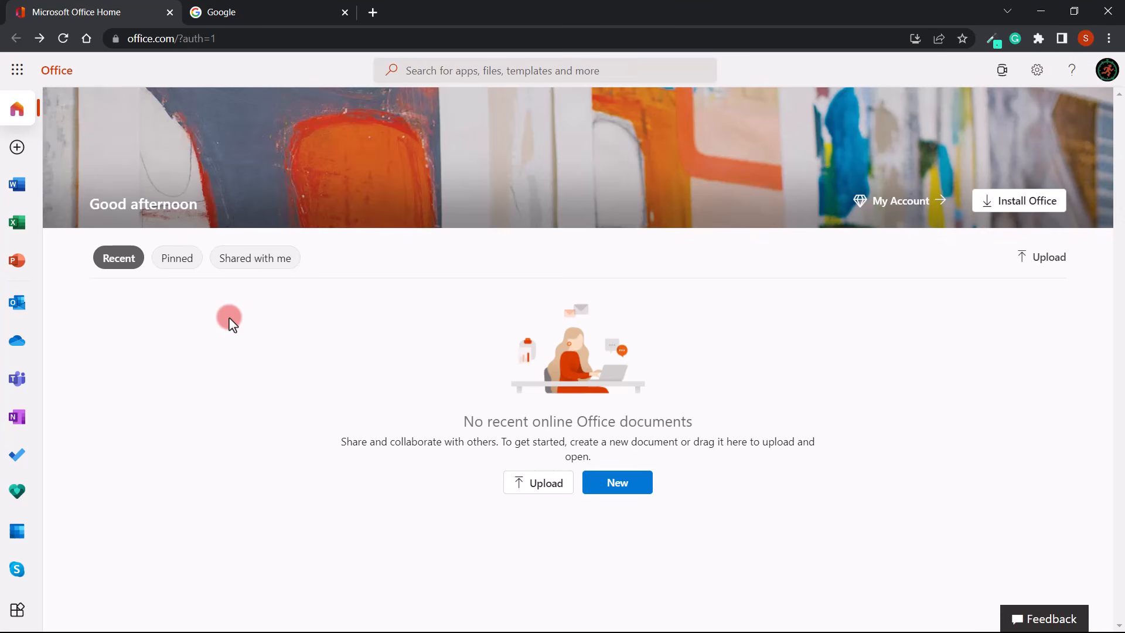
# Step: Open Microsoft Forms from the full list of apps on the Office home page in the browser
pyautogui.click(16, 74)
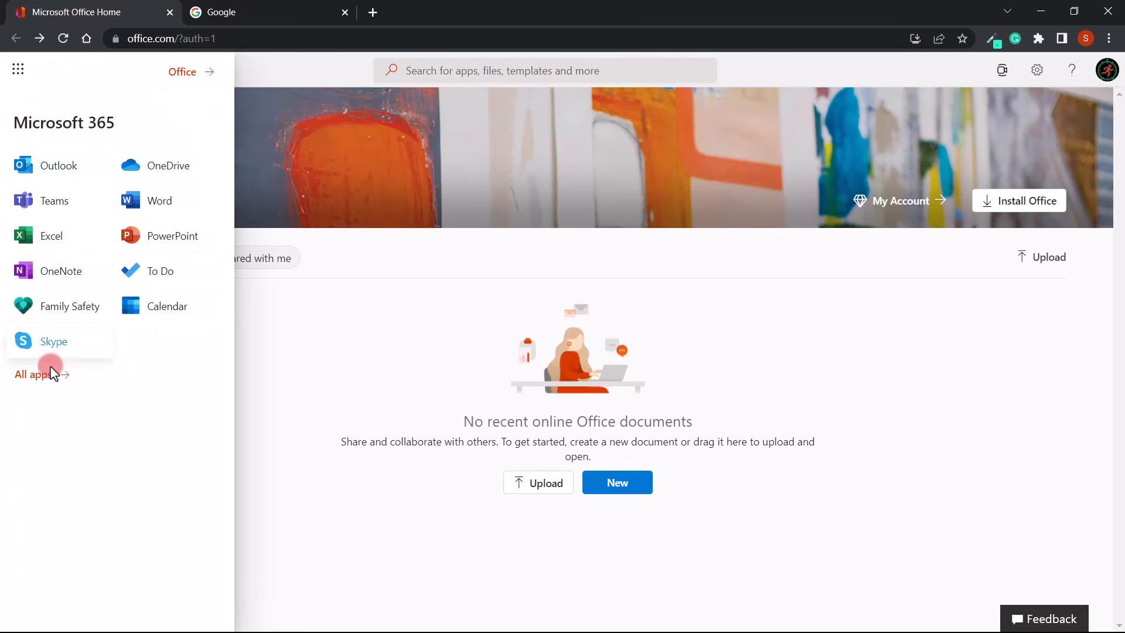
pyautogui.click(35, 375)
pyautogui.click(51, 317)
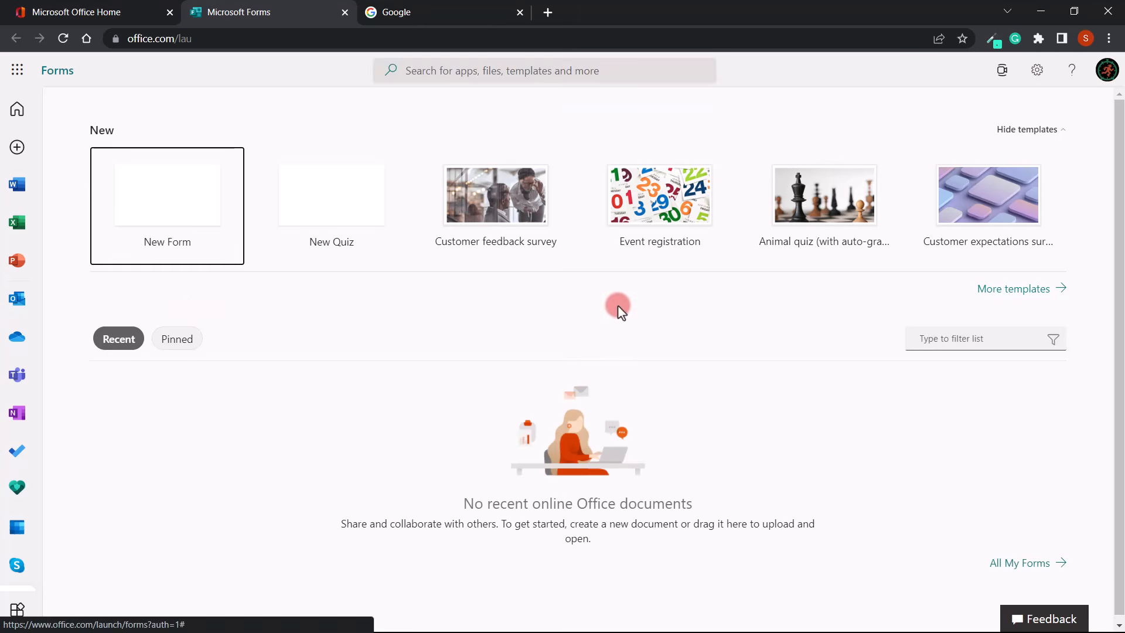
# Step: Browse the premium and standard form templates and return to the Forms start page
pyautogui.click(1013, 289)
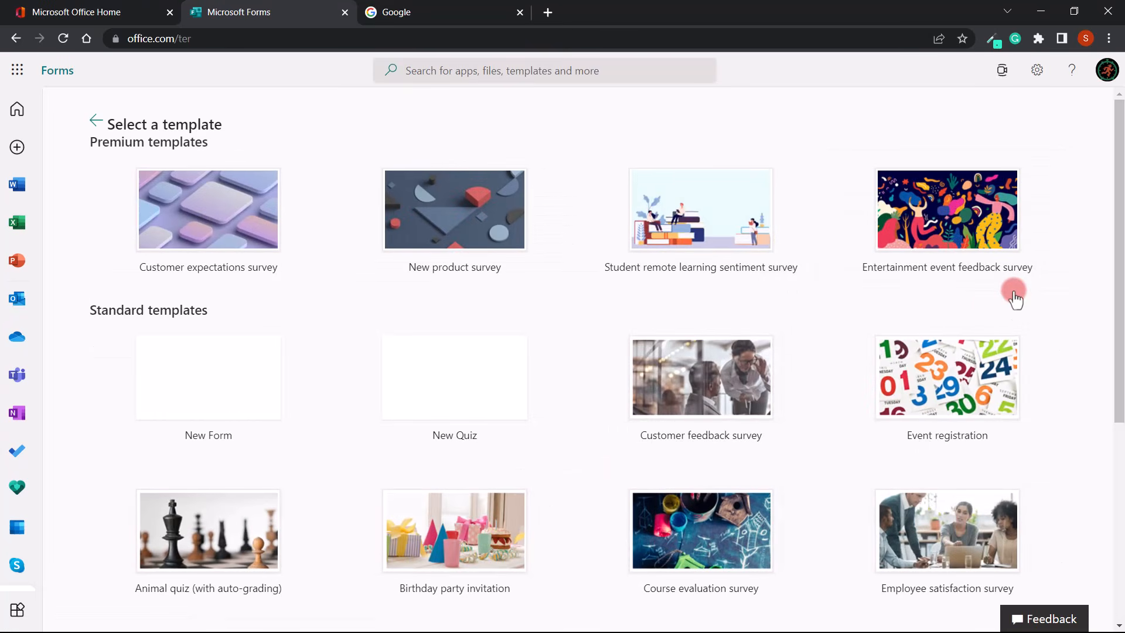
pyautogui.scroll(-6, 1014, 292)
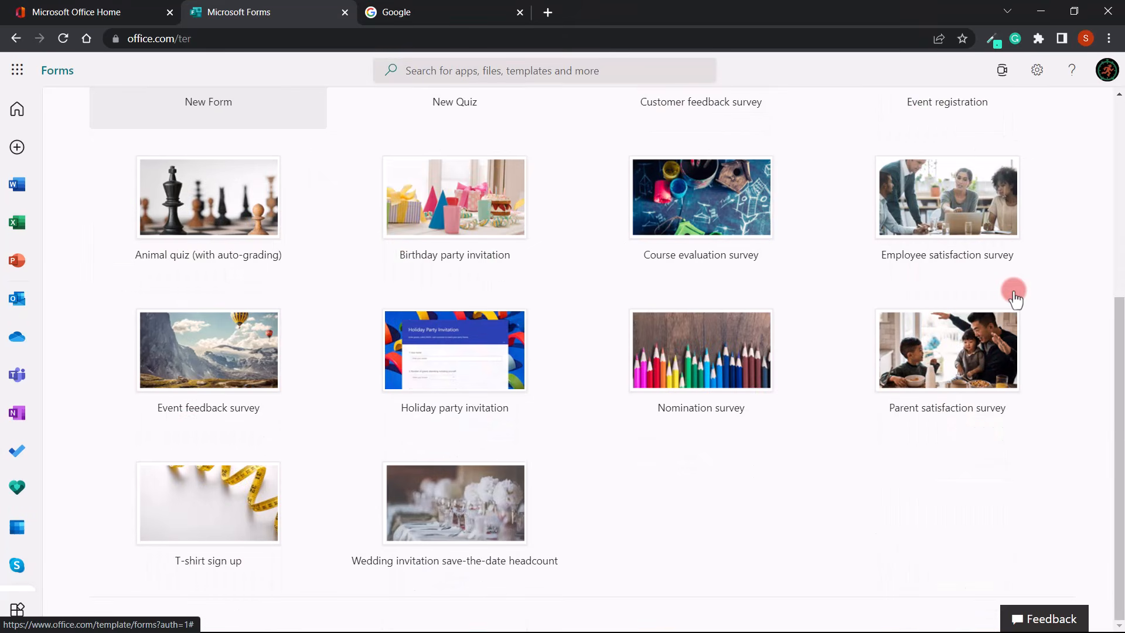
pyautogui.scroll(6, 1013, 291)
pyautogui.click(95, 121)
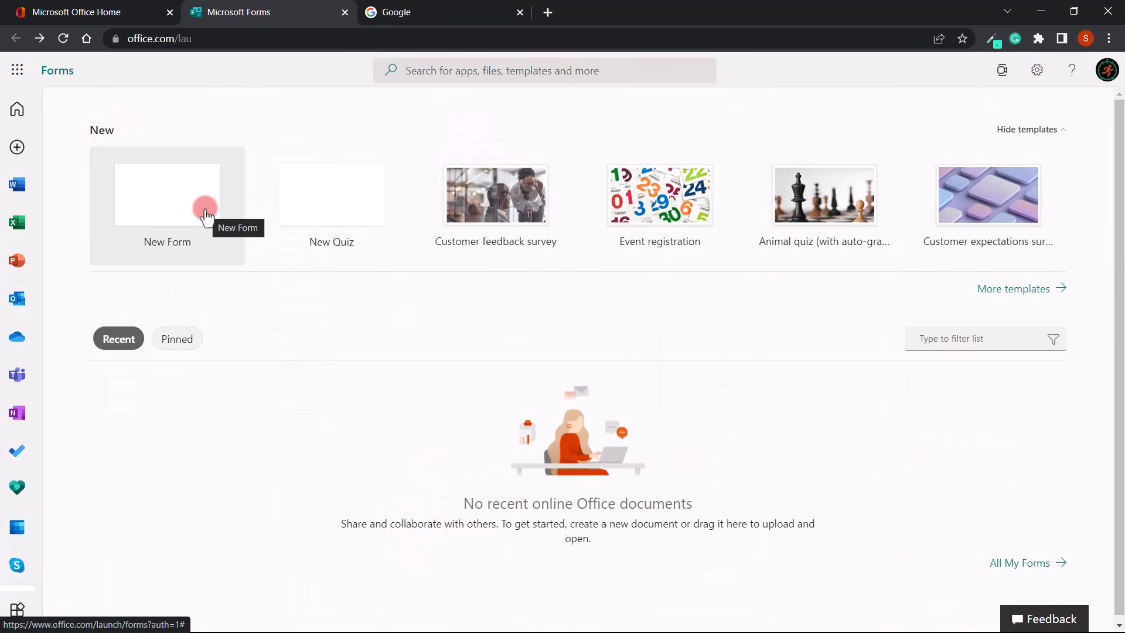
# Step: Create a blank new form and tile the browser side by side with the Word feedback document
pyautogui.click(176, 219)
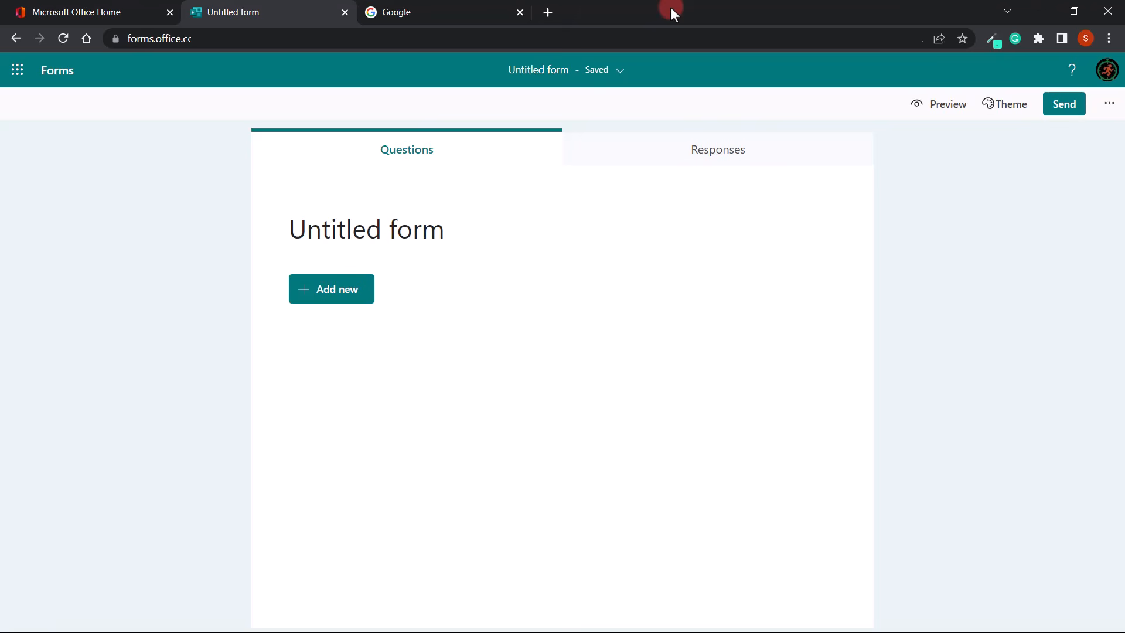
pyautogui.press('super+Left')
pyautogui.click(637, 186)
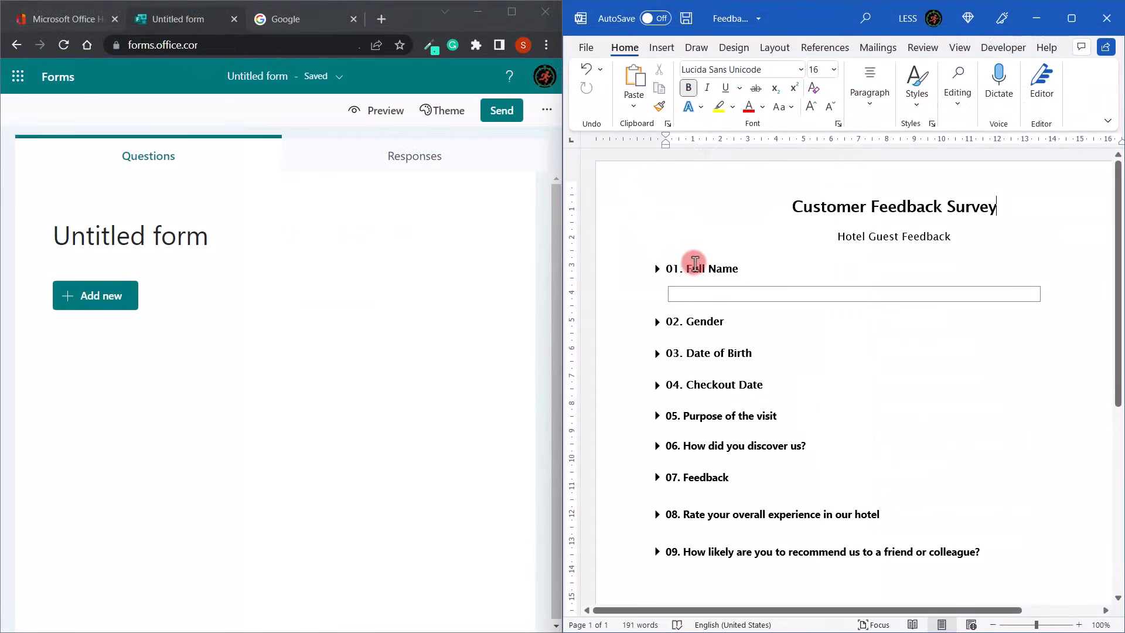
# Step: Copy the heading "Customer Feedback Survey" from the Word document and paste it as the form's title
pyautogui.moveTo(998, 207); pyautogui.dragTo(795, 208)
pyautogui.hotkey('ctrl', 'c')
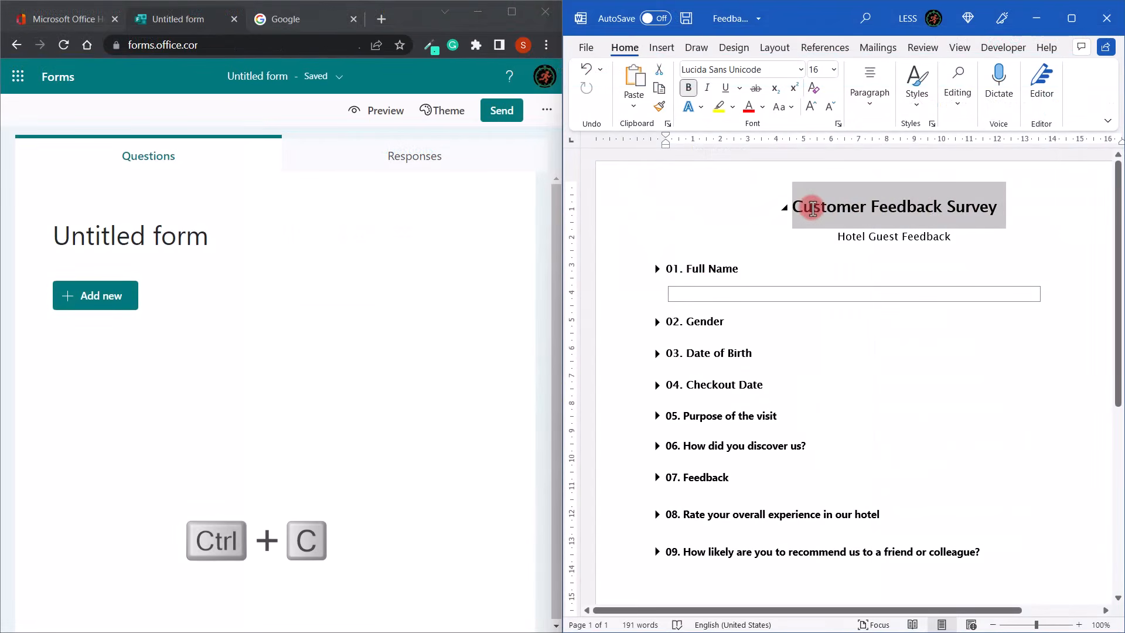
pyautogui.click(175, 232)
pyautogui.hotkey('ctrl', 'v')
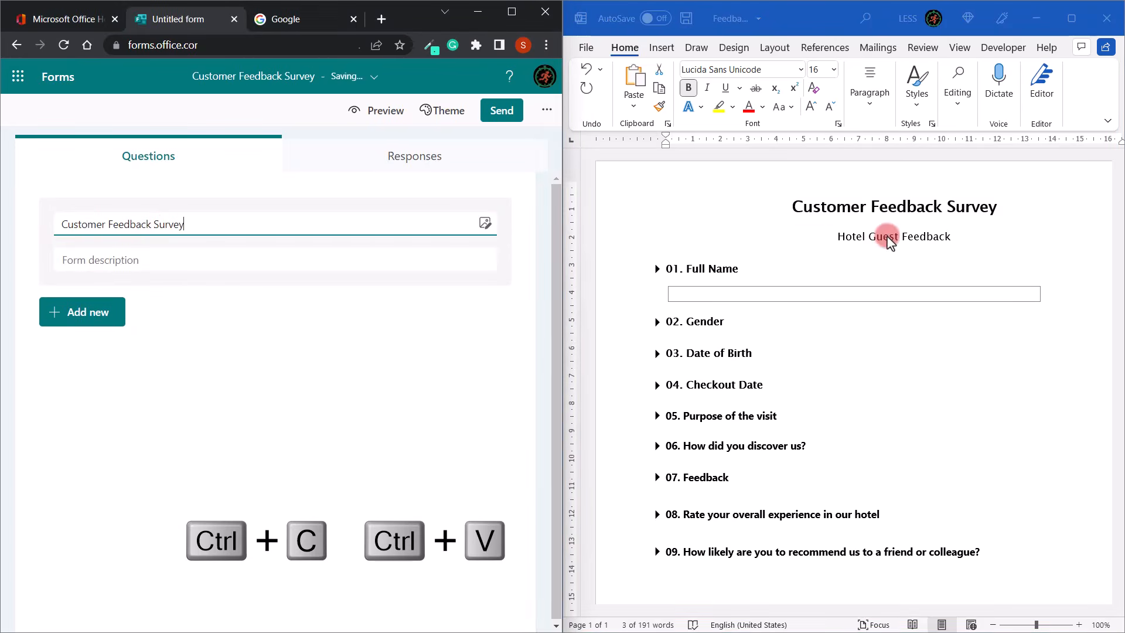
# Step: Copy the subtitle "Hotel Guest Feedback" from the Word document and paste it as the form description
pyautogui.click(915, 237)
pyautogui.moveTo(952, 236); pyautogui.dragTo(838, 237)
pyautogui.hotkey('ctrl', 'c')
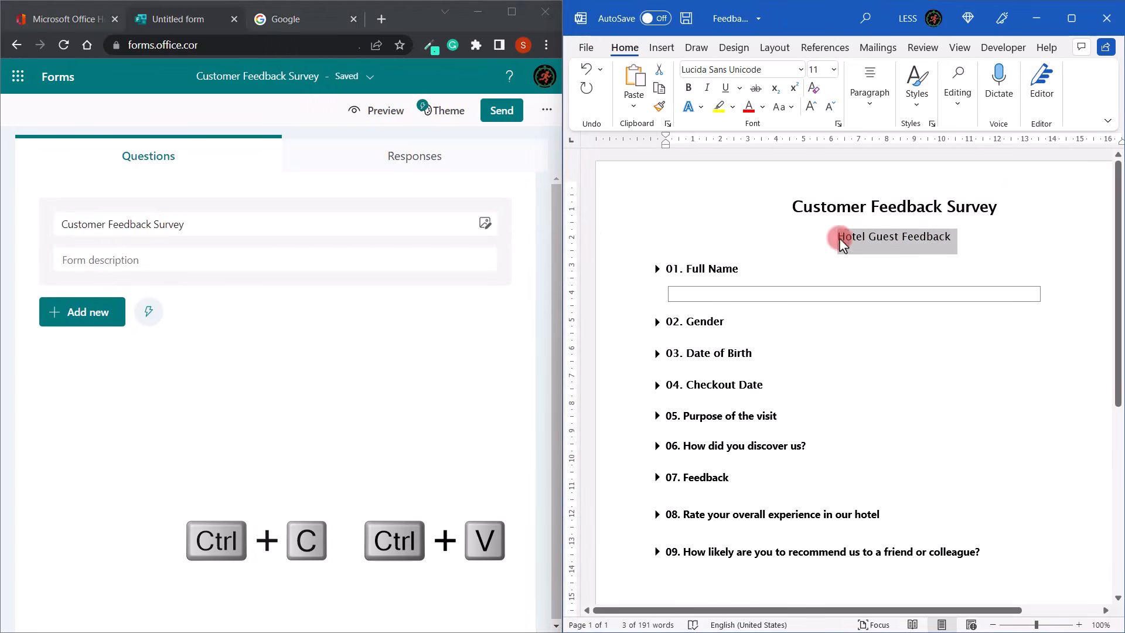
pyautogui.click(140, 261)
pyautogui.hotkey('ctrl', 'v')
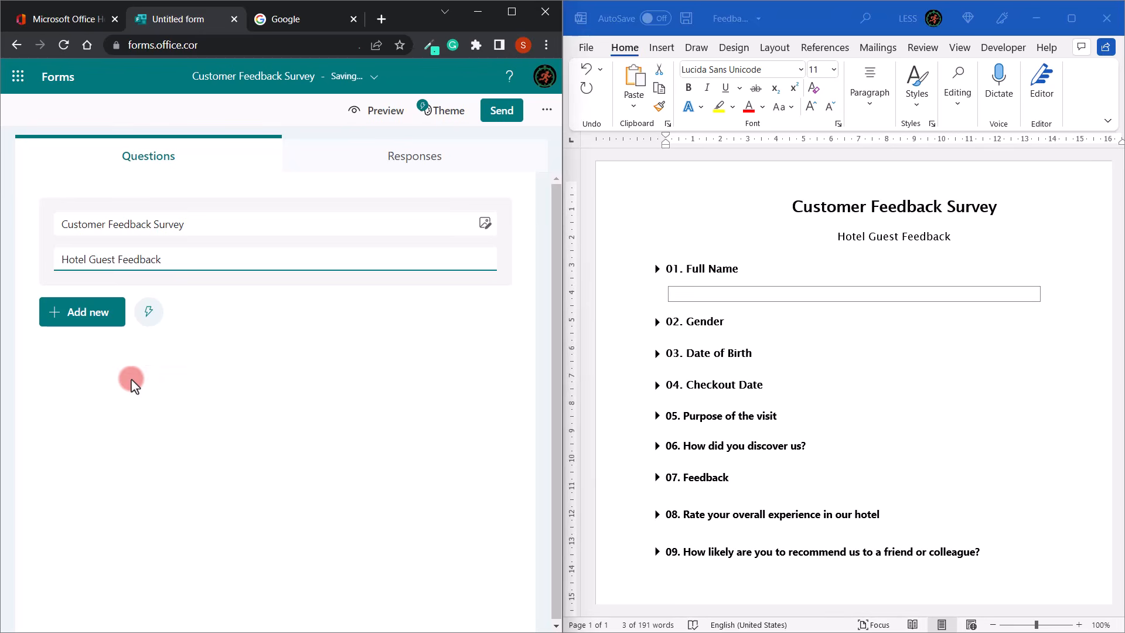
# Step: Add a Text question titled "Full Name" as the form's first question
pyautogui.click(85, 315)
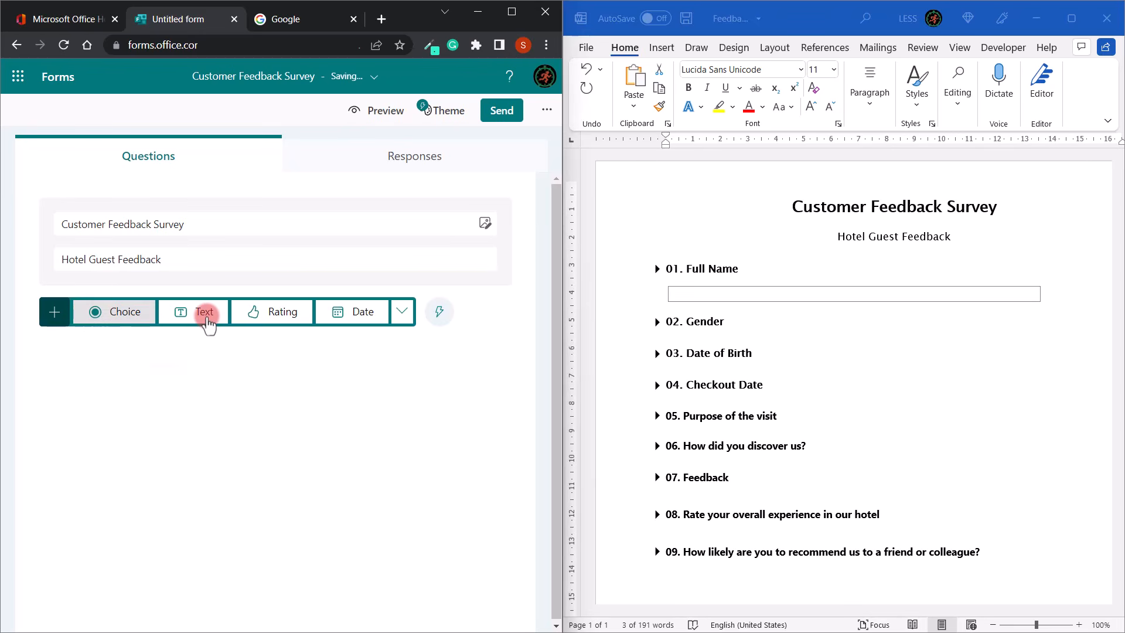
pyautogui.click(205, 314)
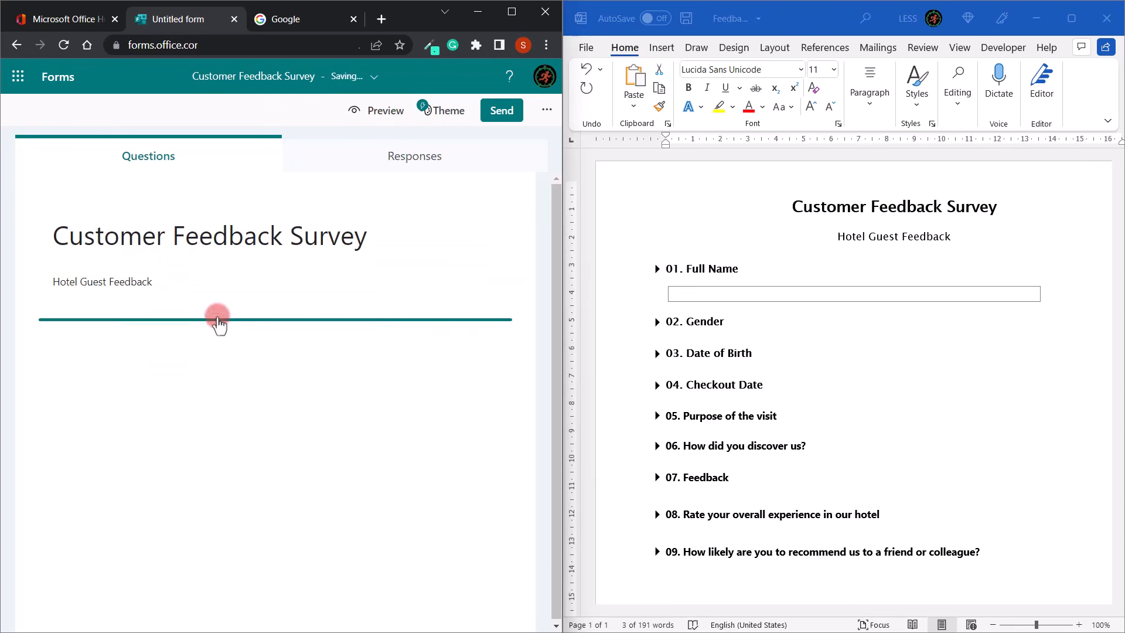
pyautogui.click(143, 389)
pyautogui.write('Full Name')
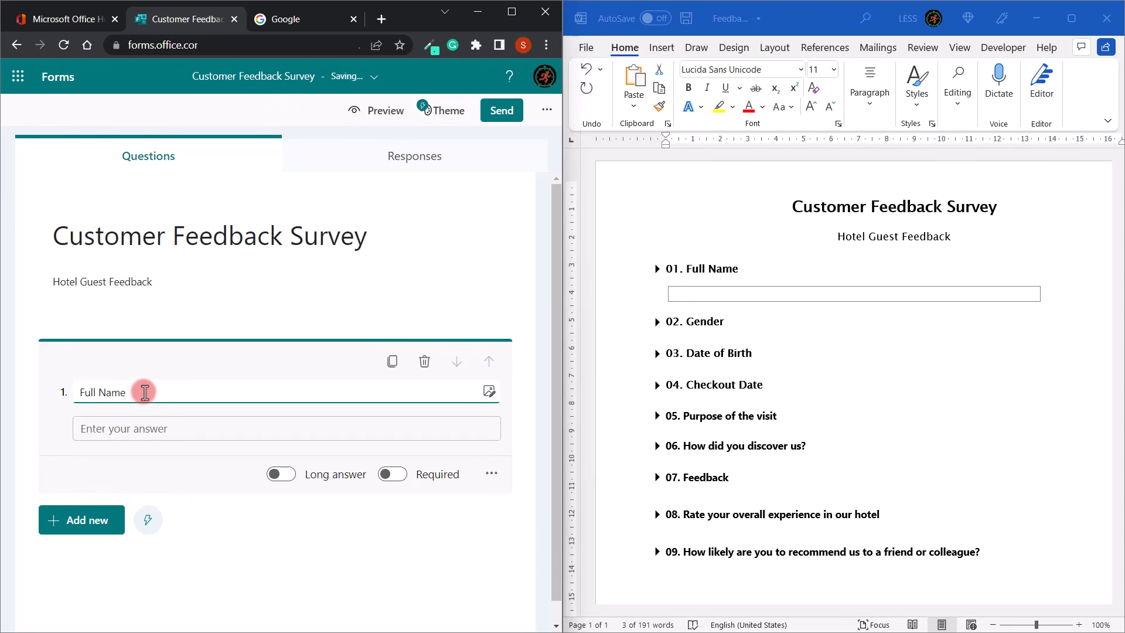
pyautogui.click(188, 529)
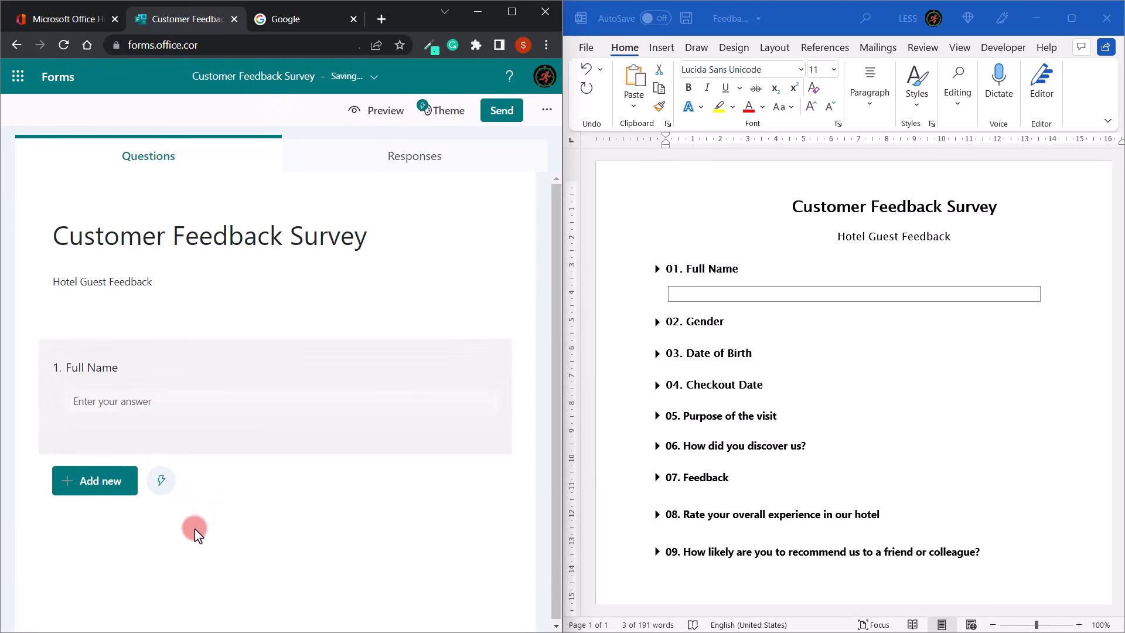
# Step: Expand the Gender section in the Word document and add a Choice question titled "Gender" to the form
pyautogui.click(657, 321)
pyautogui.click(94, 451)
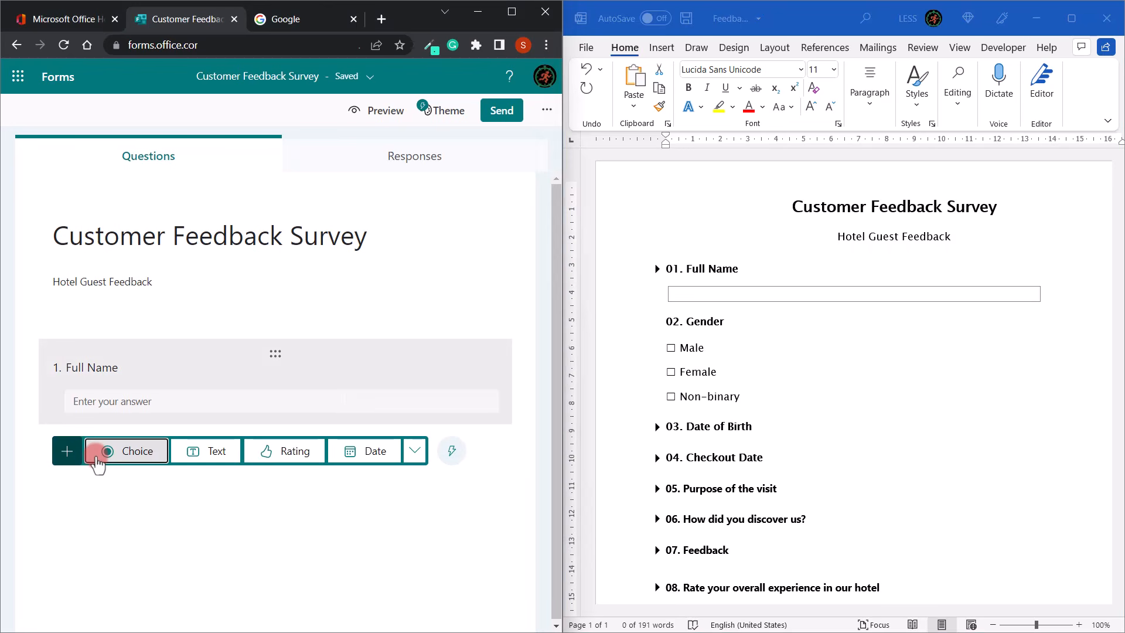
pyautogui.click(135, 451)
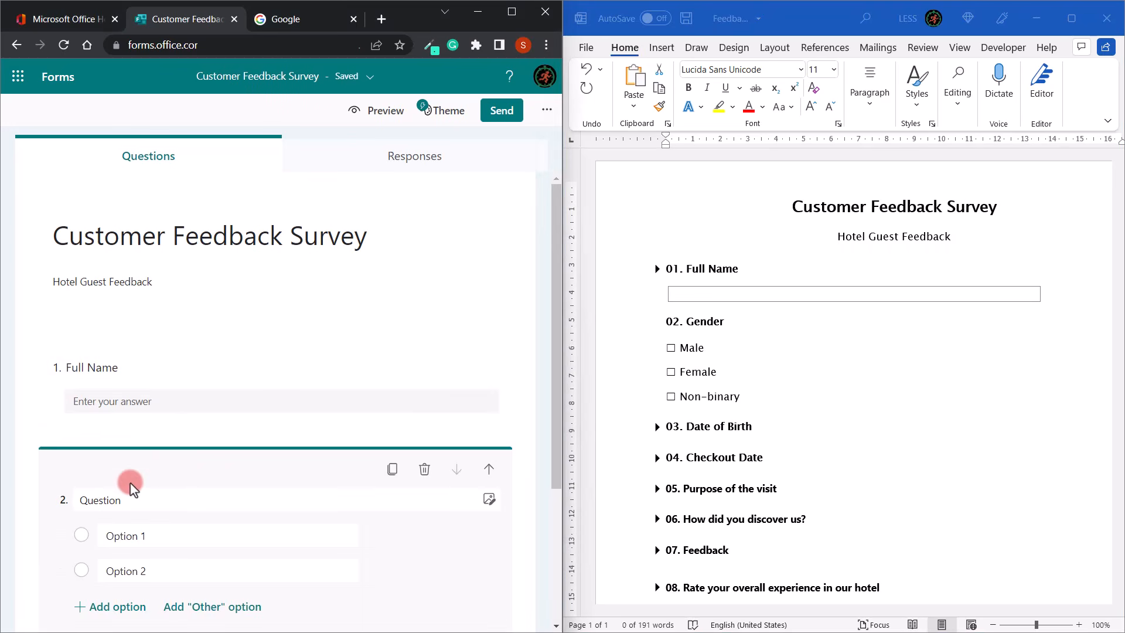
pyautogui.doubleClick(131, 302)
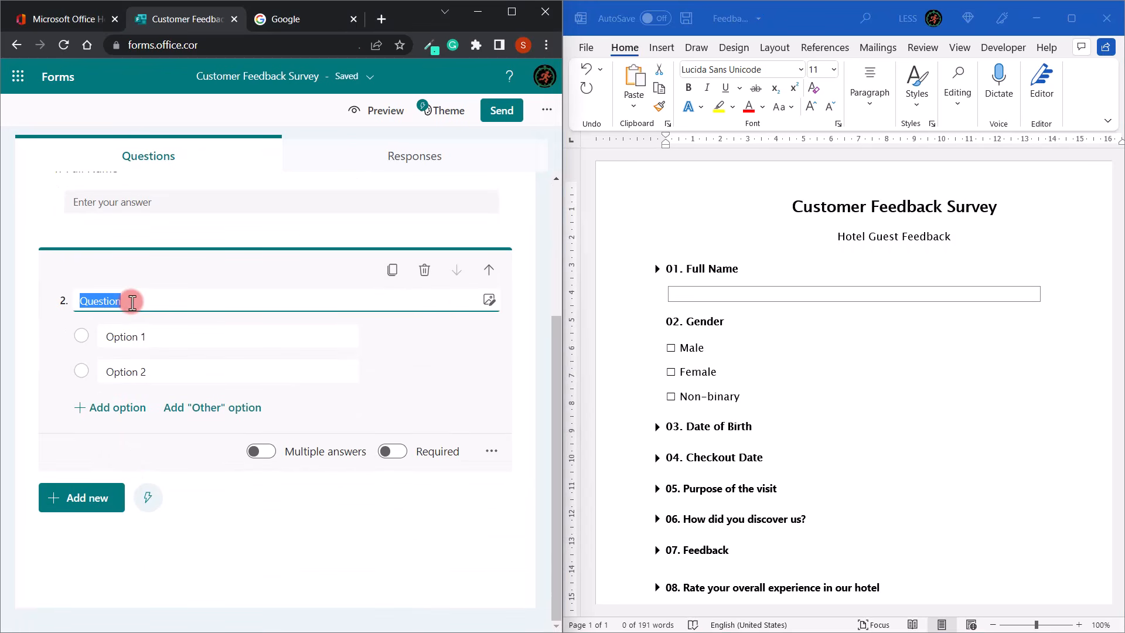
pyautogui.write('Gender')
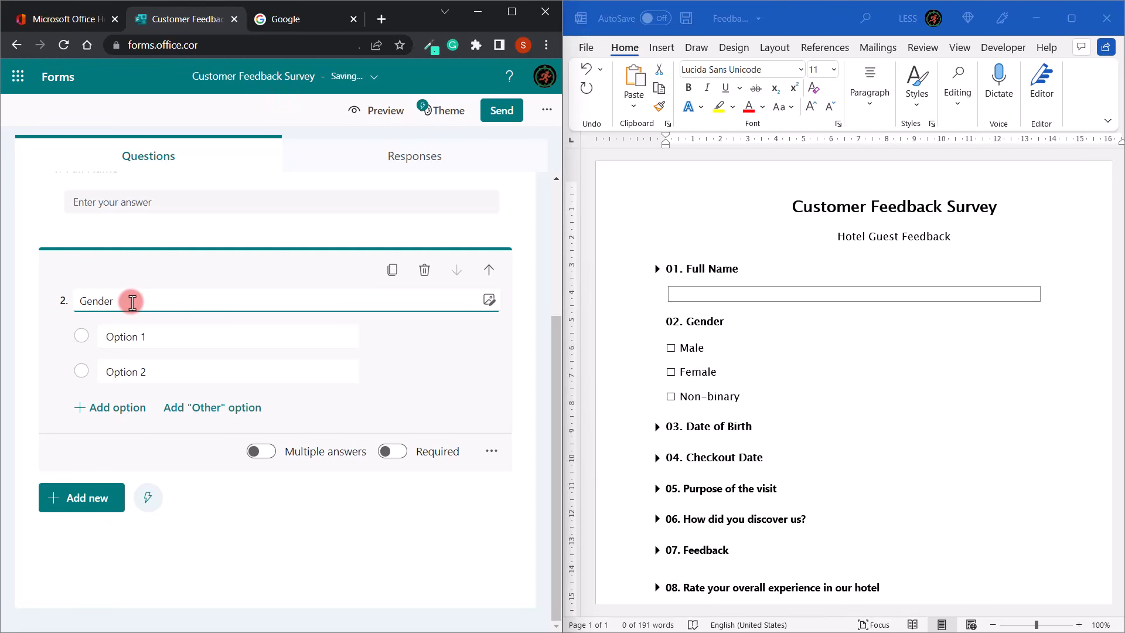
# Step: Give the Gender question the suggested options Woman, Man and Non-binary, without "Prefer not to say", and make it required
pyautogui.click(111, 340)
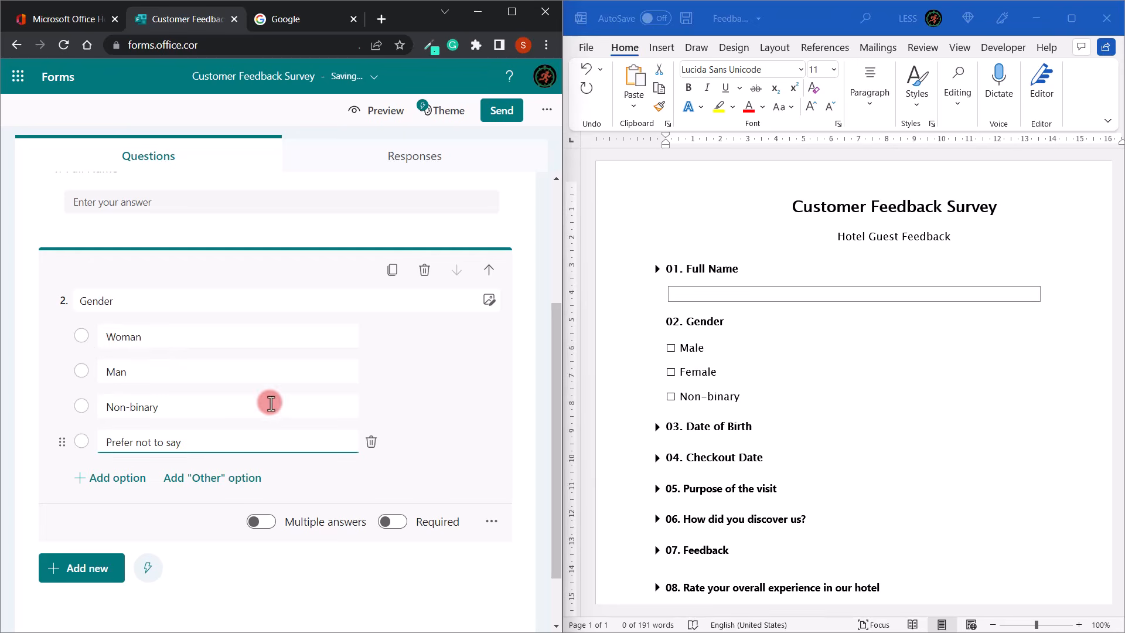
pyautogui.click(369, 441)
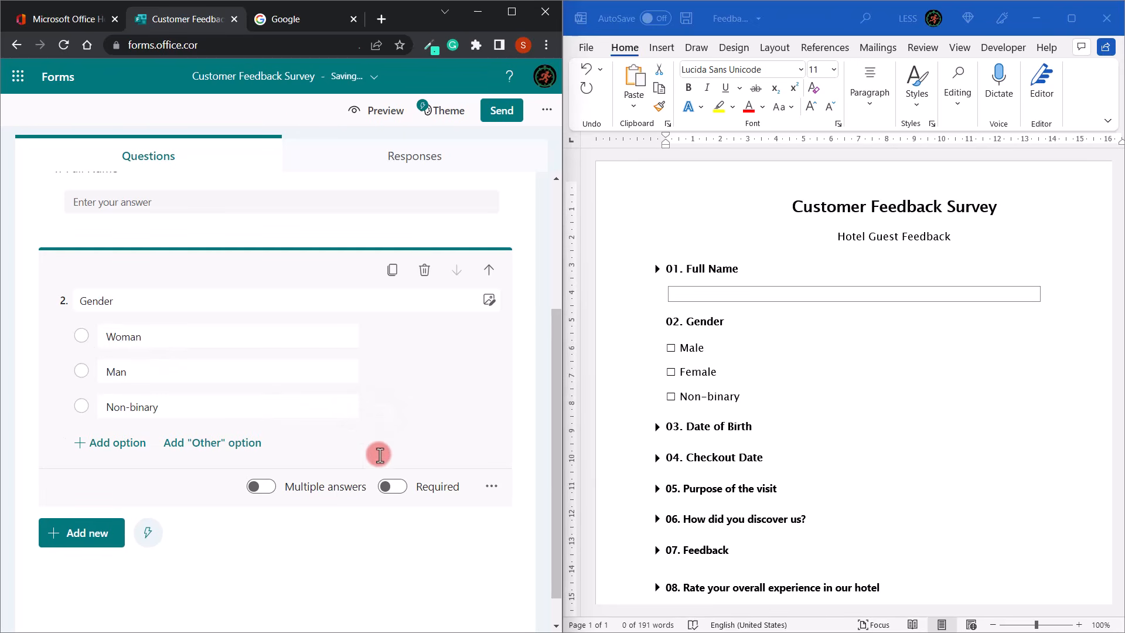
pyautogui.click(402, 486)
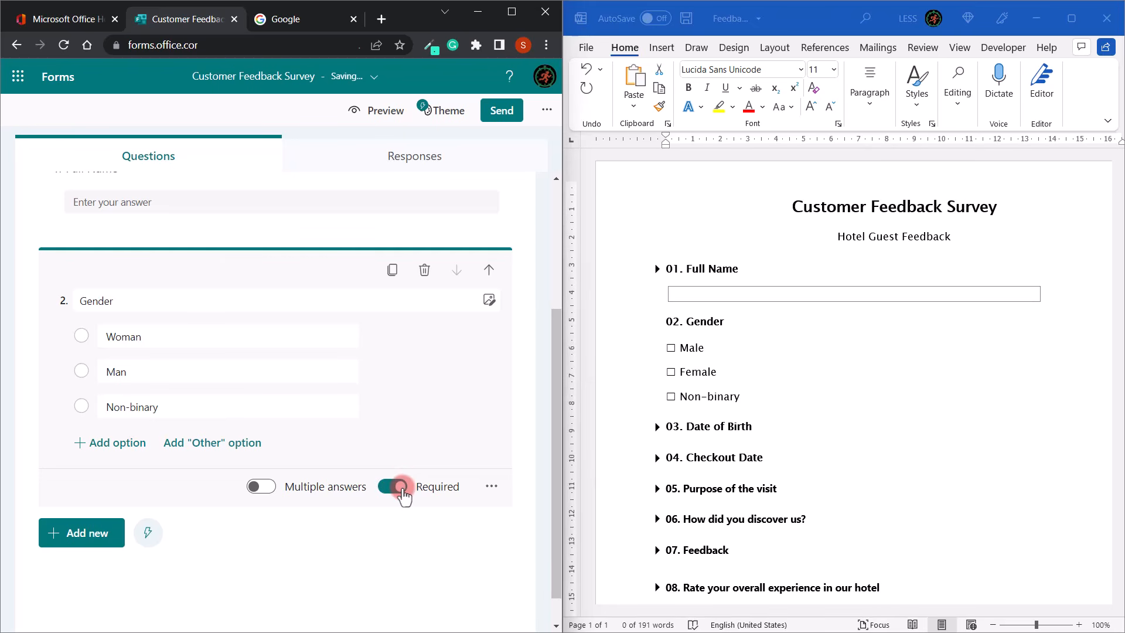
# Step: Make the Full Name question required and close its editor
pyautogui.scroll(5, 294, 422)
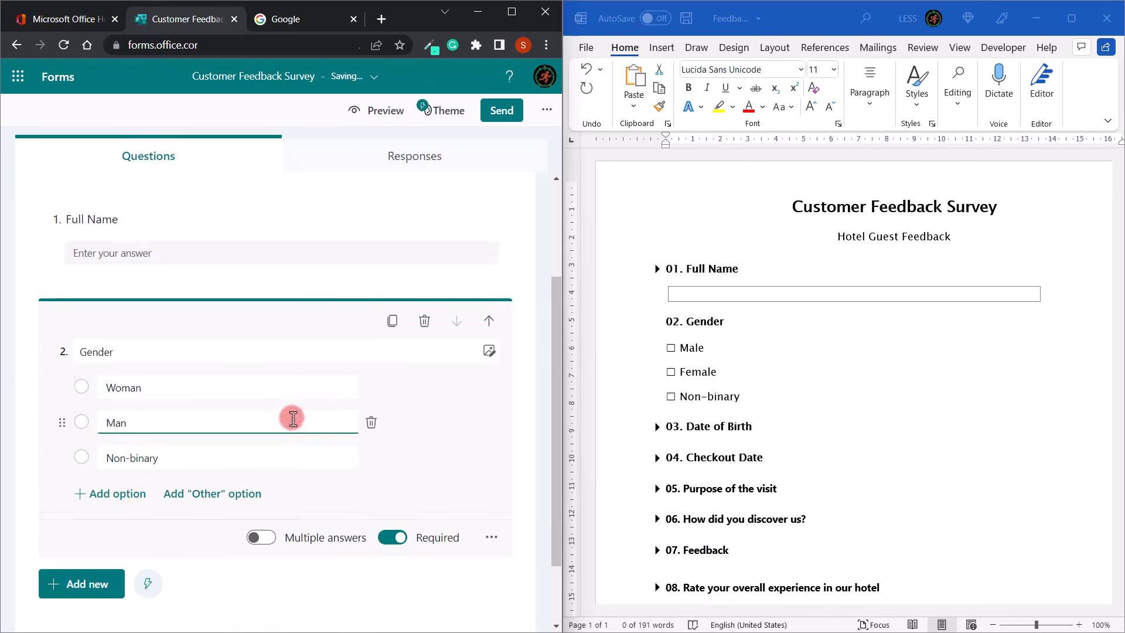
pyautogui.click(134, 364)
pyautogui.click(396, 473)
pyautogui.scroll(-1, 285, 454)
pyautogui.scroll(-1, 285, 454)
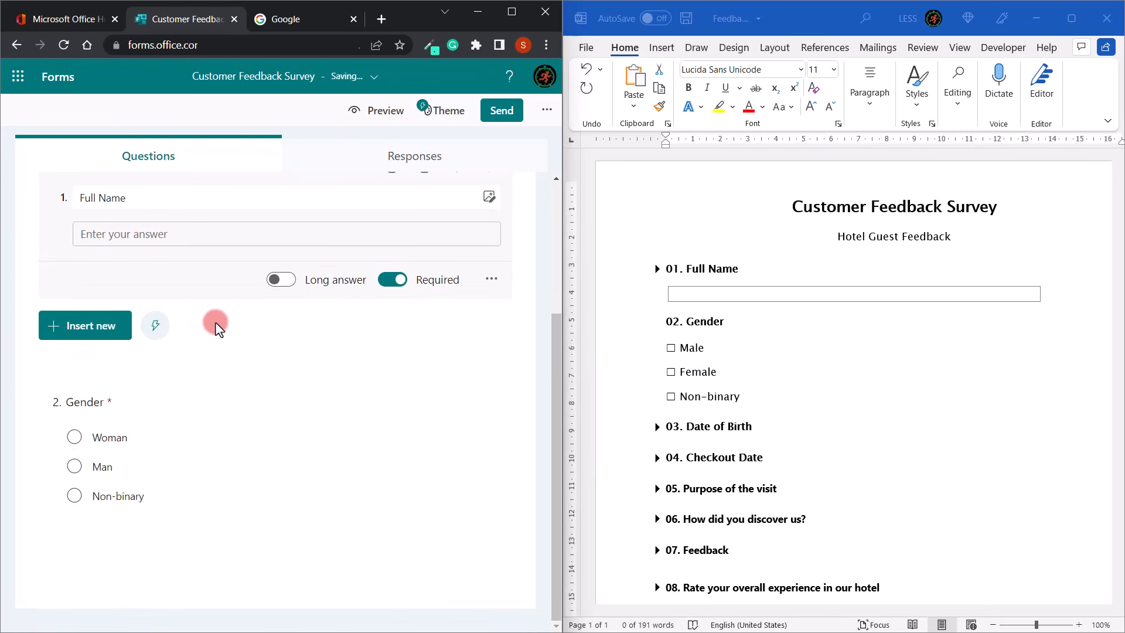
pyautogui.click(217, 323)
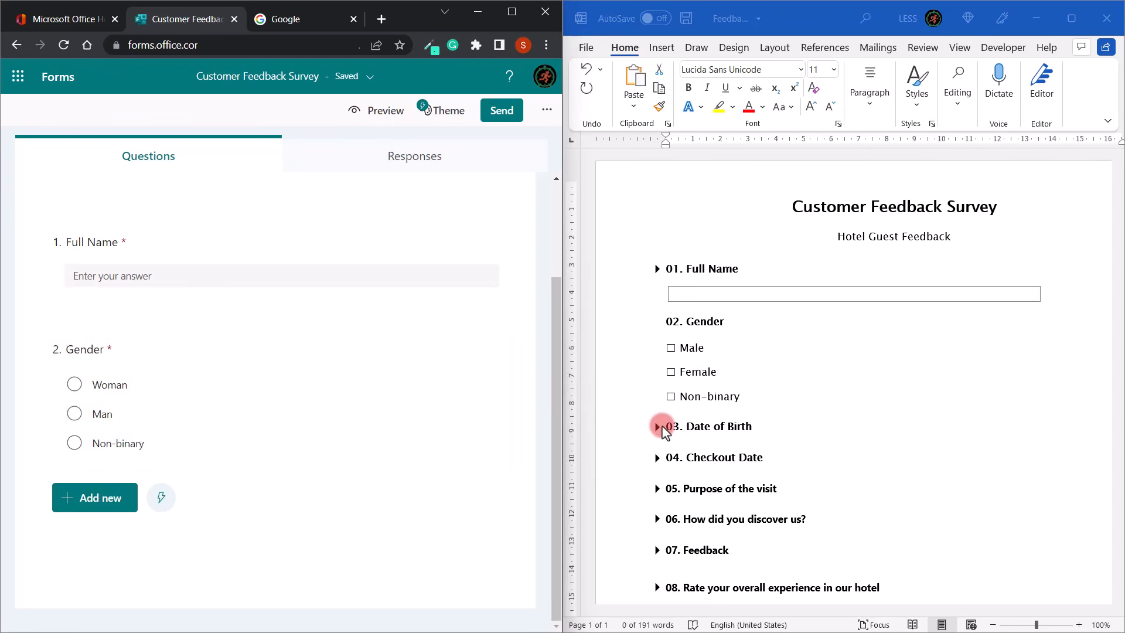
# Step: Expand the Date of Birth section in the Word document and add a Date question titled "Date of Birth" to the form
pyautogui.click(657, 425)
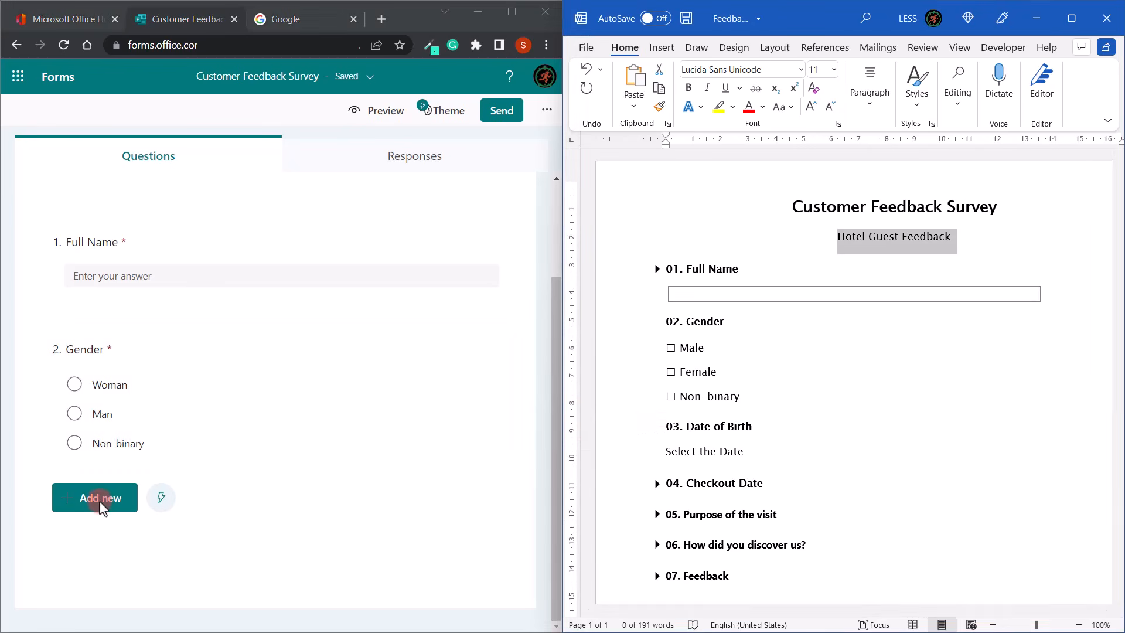
pyautogui.click(99, 501)
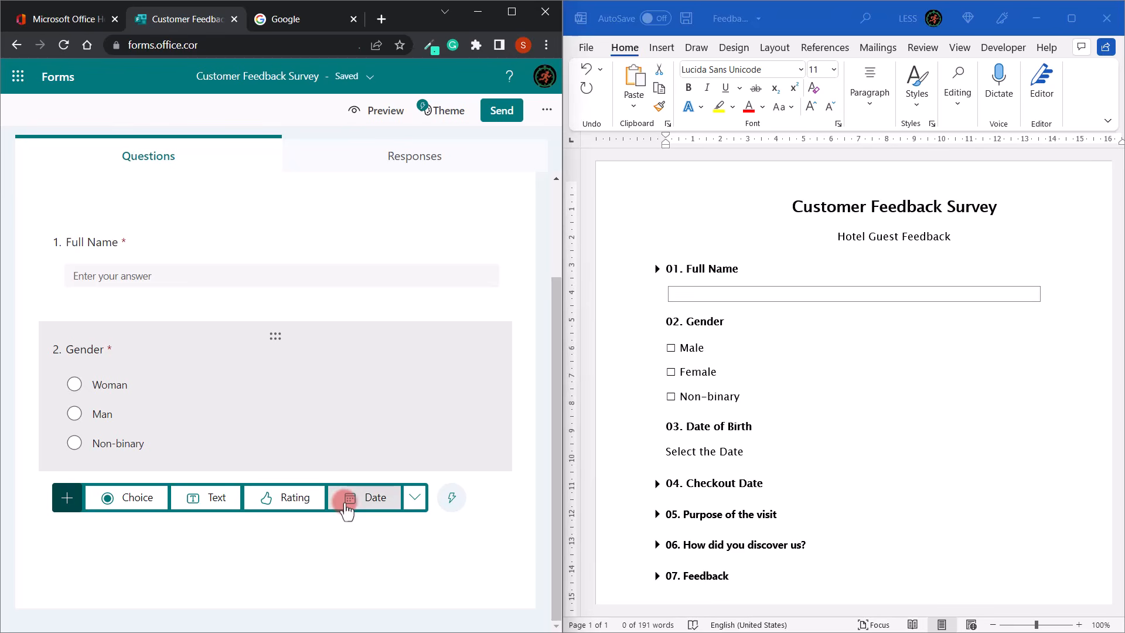
pyautogui.click(348, 505)
pyautogui.write('Date of Birth')
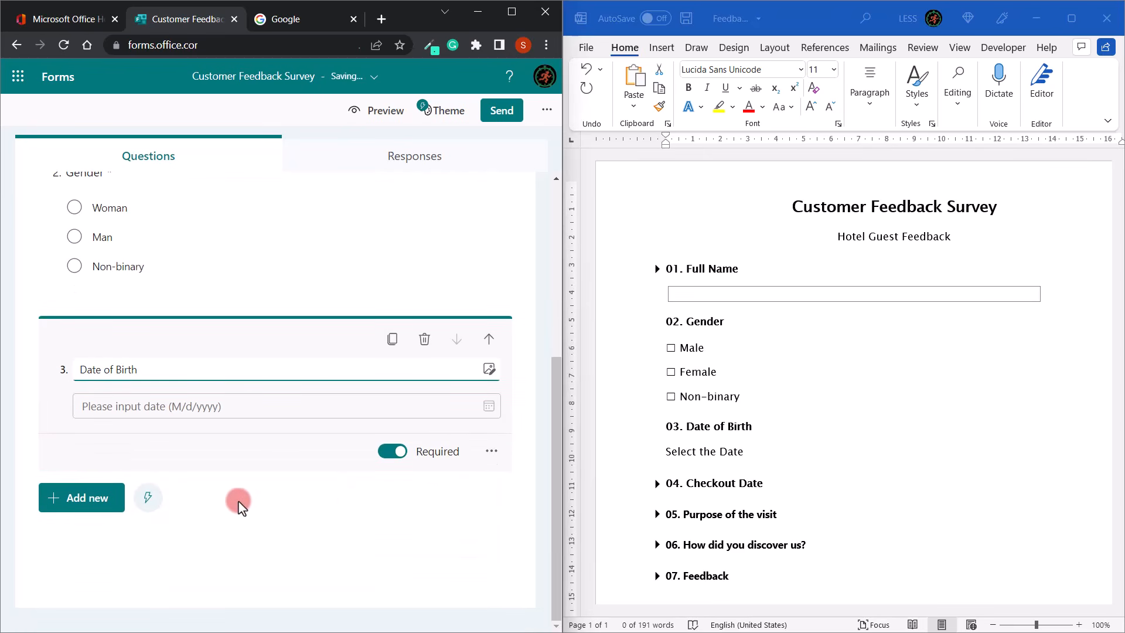
# Step: Add a Date question titled "Check-out Date" as the form's fourth question
pyautogui.click(92, 499)
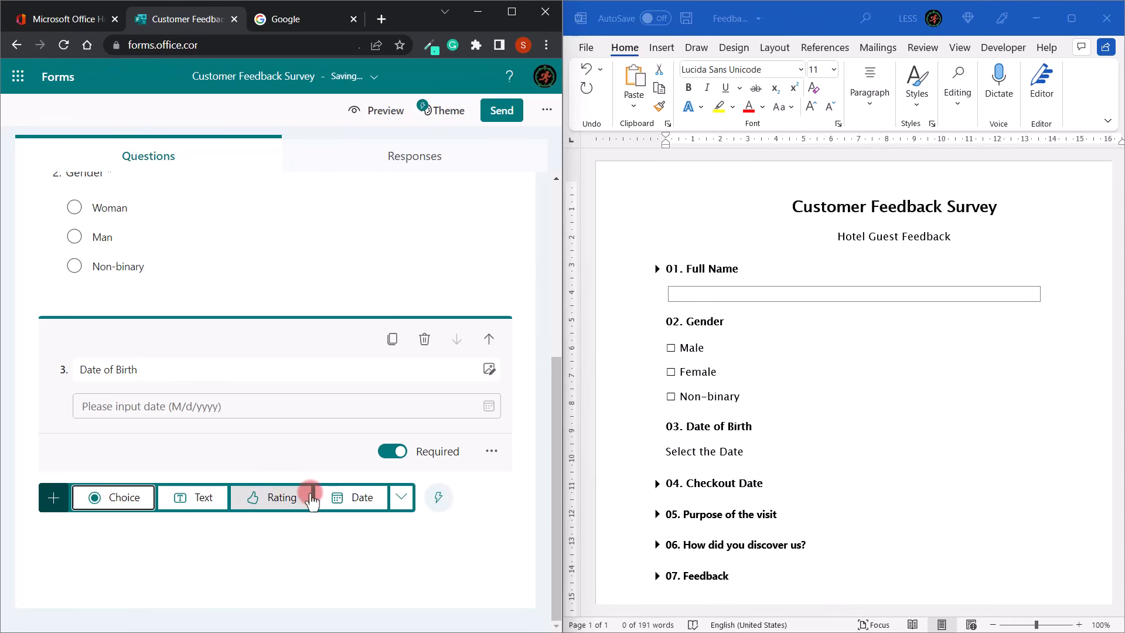
pyautogui.click(335, 498)
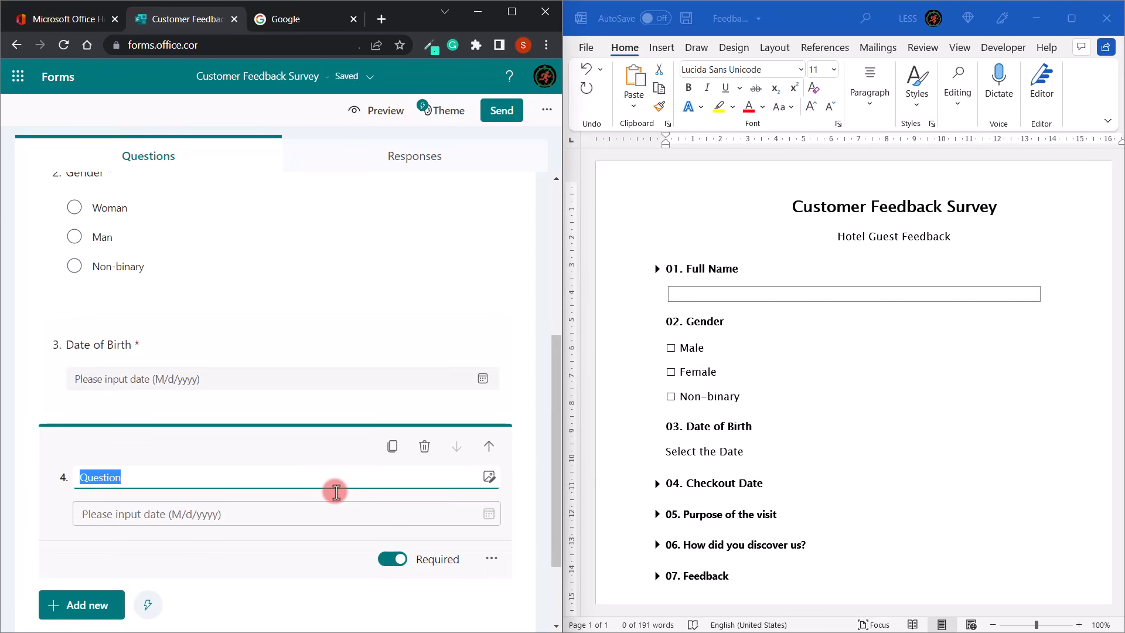
pyautogui.write('Check-out Date')
# Step: Collapse the Gender and Date of Birth sections in the Word document and expand "Purpose of the visit"
pyautogui.click(662, 324)
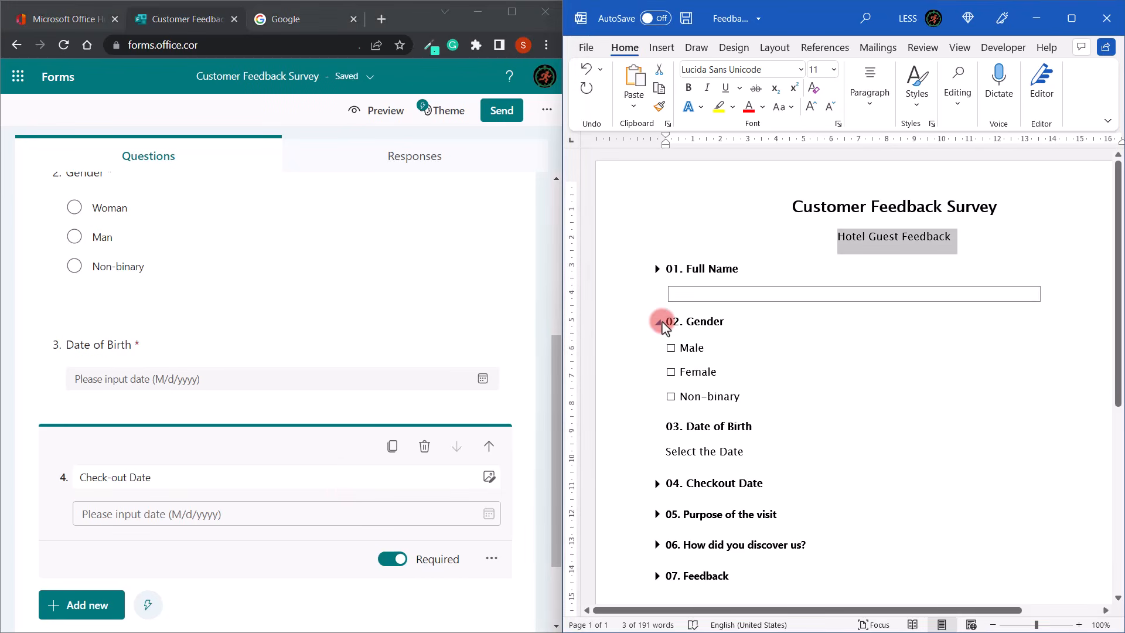
pyautogui.click(658, 322)
pyautogui.click(657, 353)
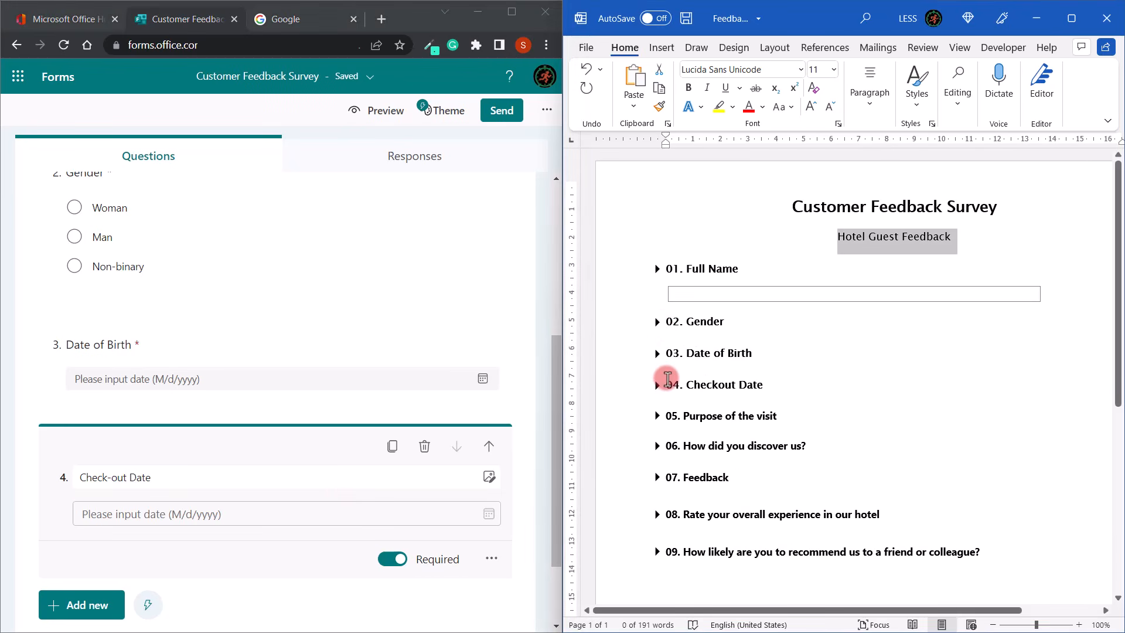
pyautogui.scroll(-1, 667, 379)
pyautogui.click(657, 380)
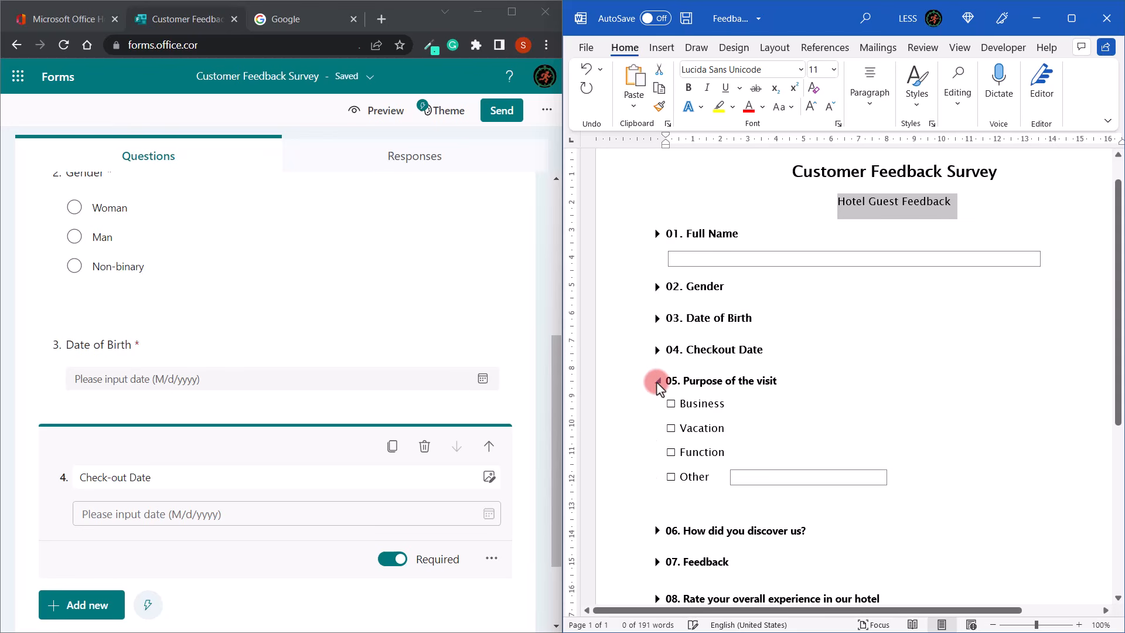
pyautogui.scroll(-5, 668, 382)
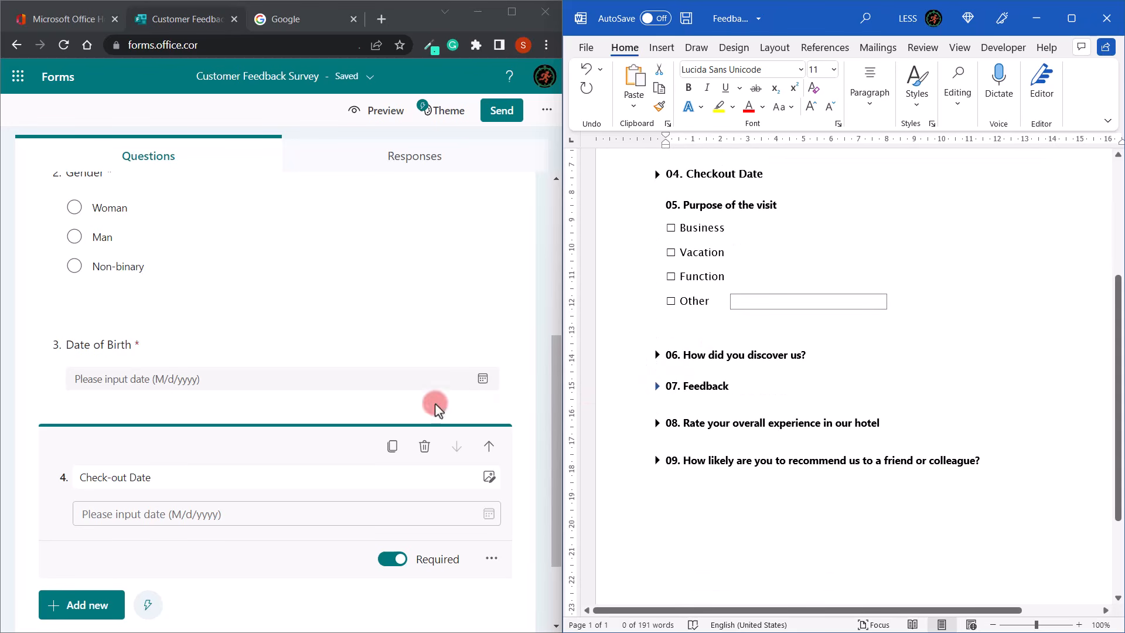
pyautogui.scroll(-2, 93, 586)
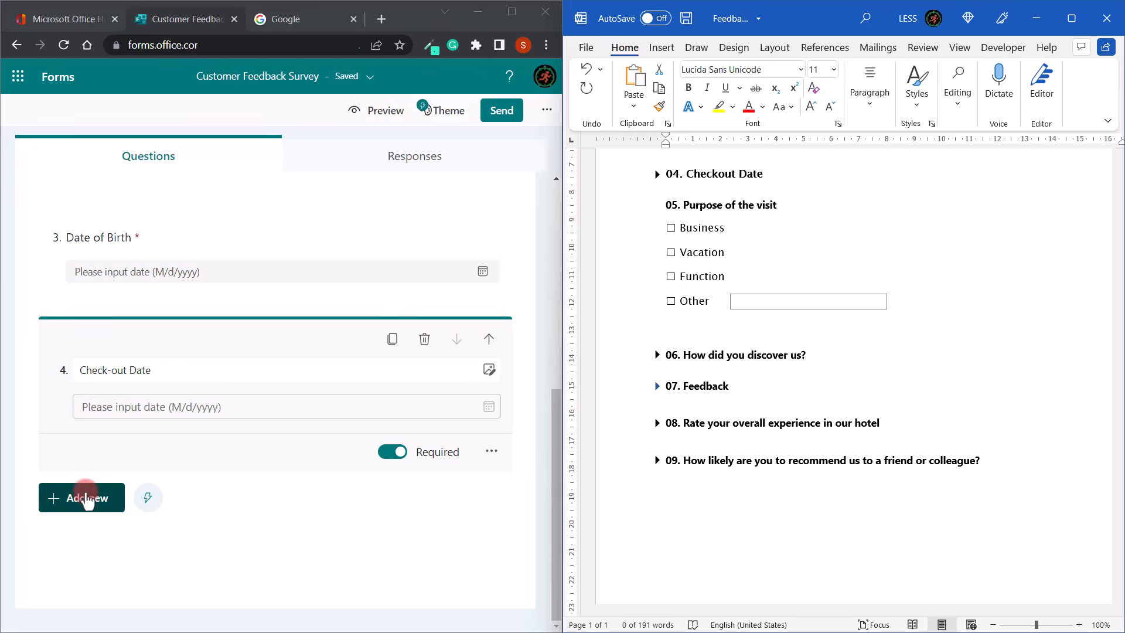
# Step: Add a Choice question titled "Purpose of Visit" as the form's fifth question
pyautogui.click(86, 499)
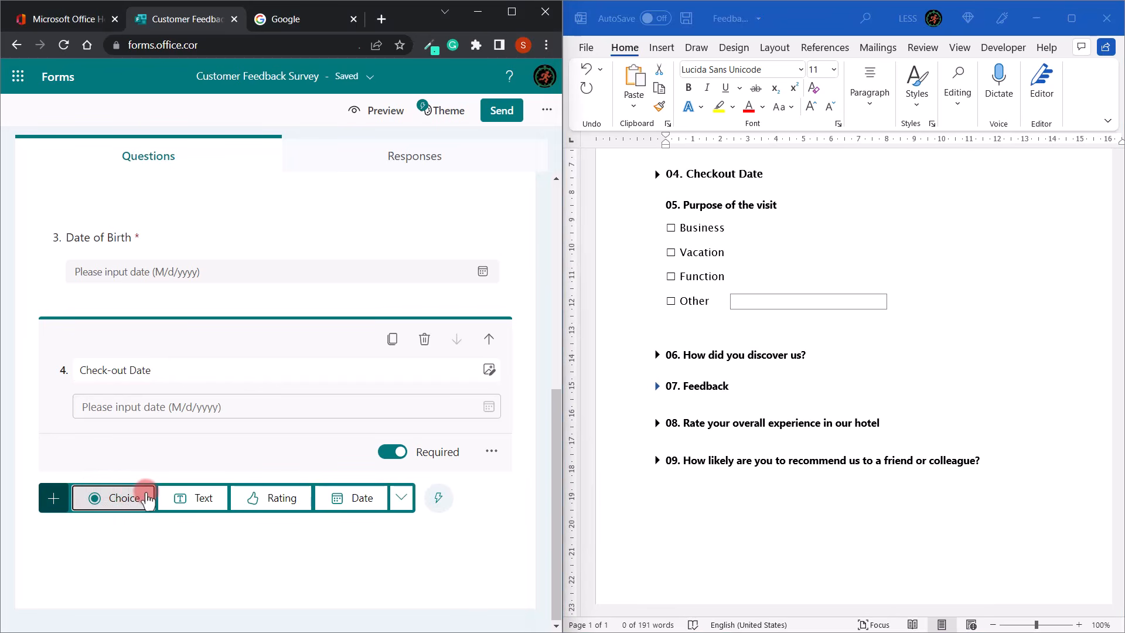
pyautogui.click(145, 498)
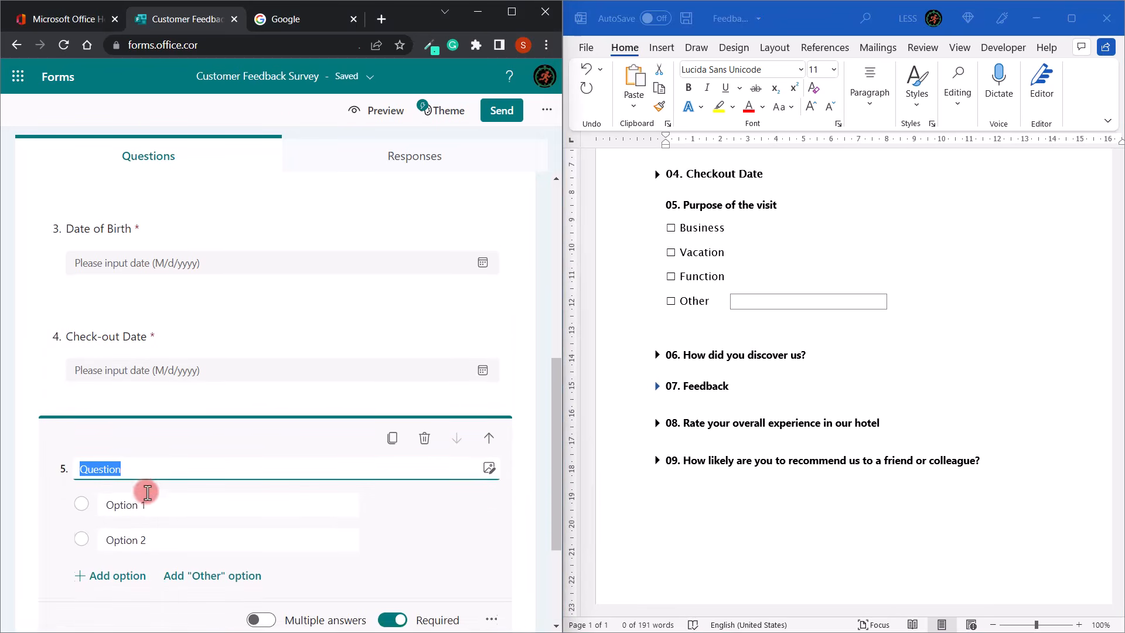
pyautogui.write('Purpose of Visi')
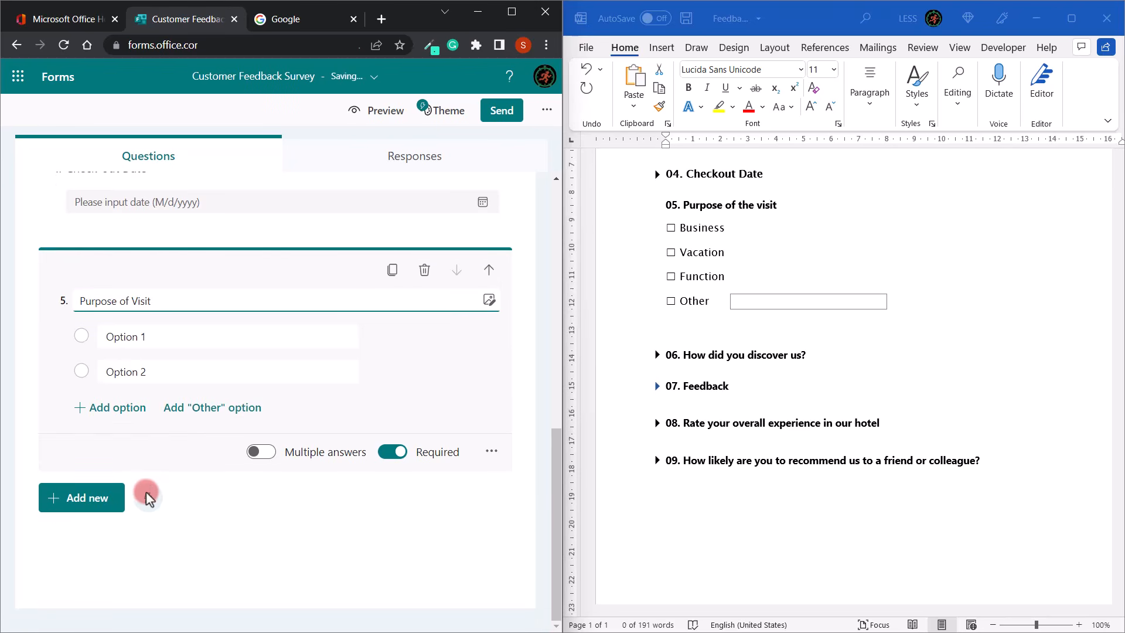
# Step: Give the Purpose of Visit question the options Business, Vacation and Function, plus an "Other" option
pyautogui.click(144, 337)
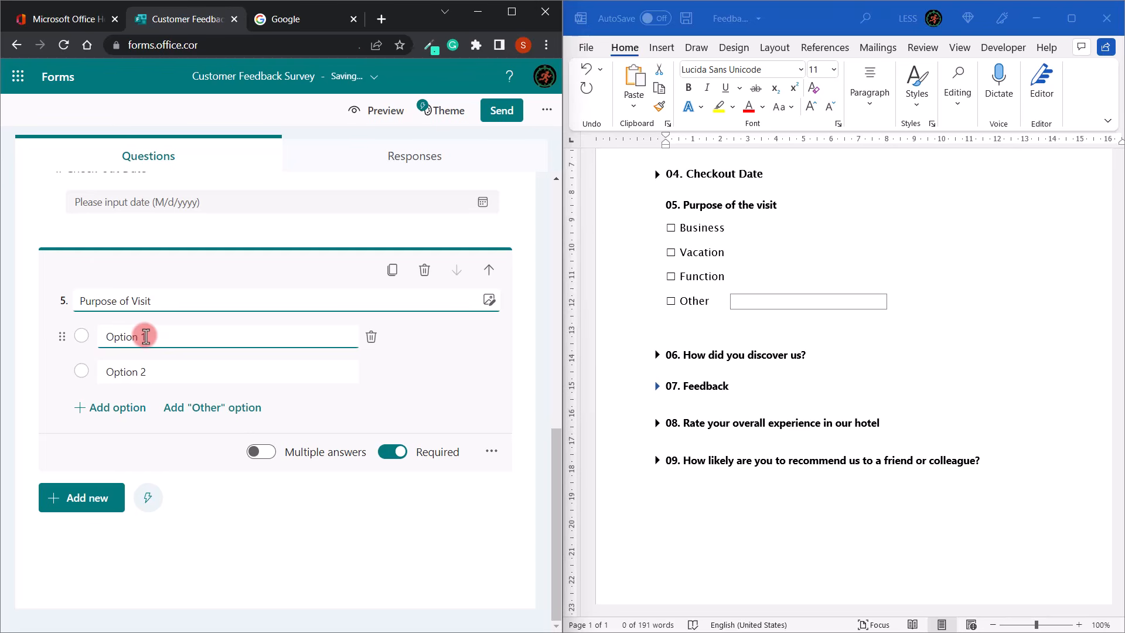
pyautogui.write('Business')
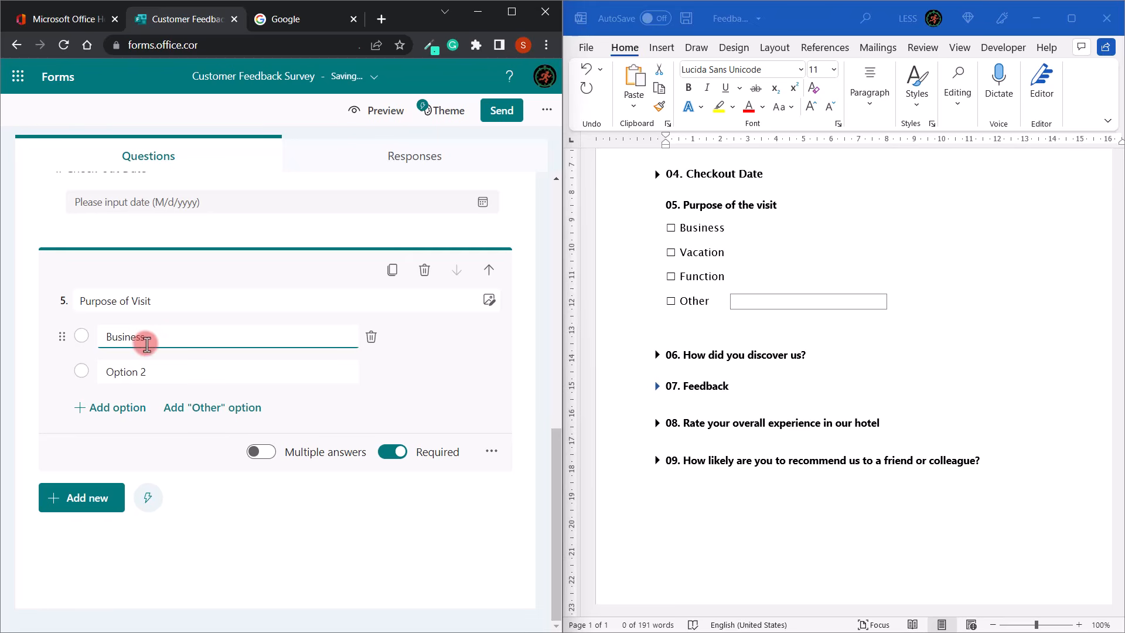
pyautogui.click(147, 369)
pyautogui.write('Vacation')
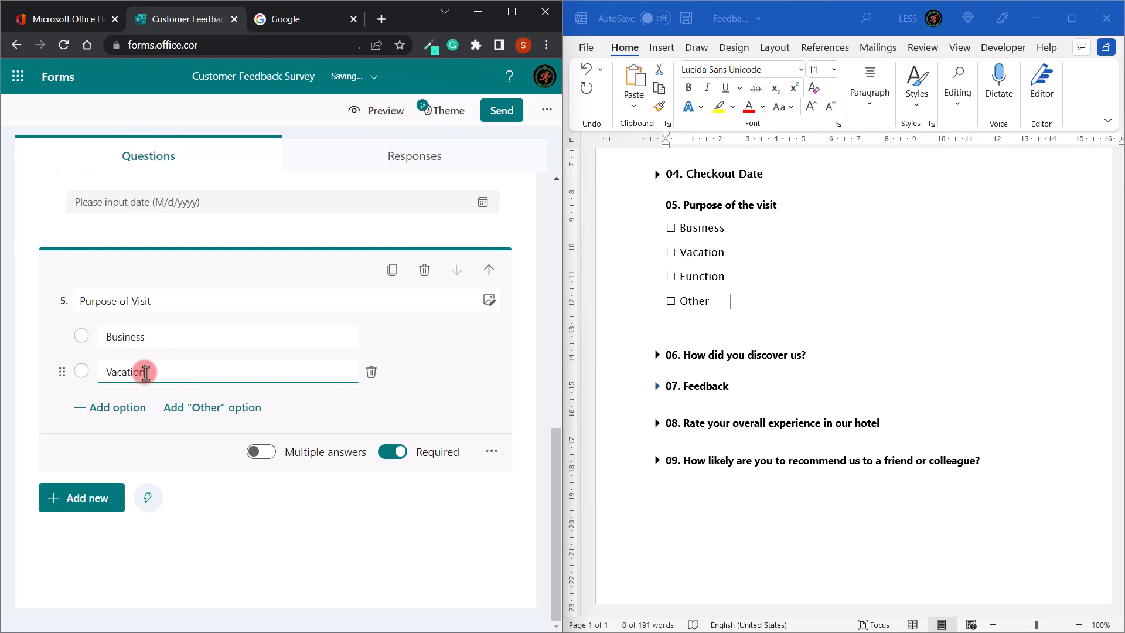
pyautogui.click(116, 407)
pyautogui.write('Function')
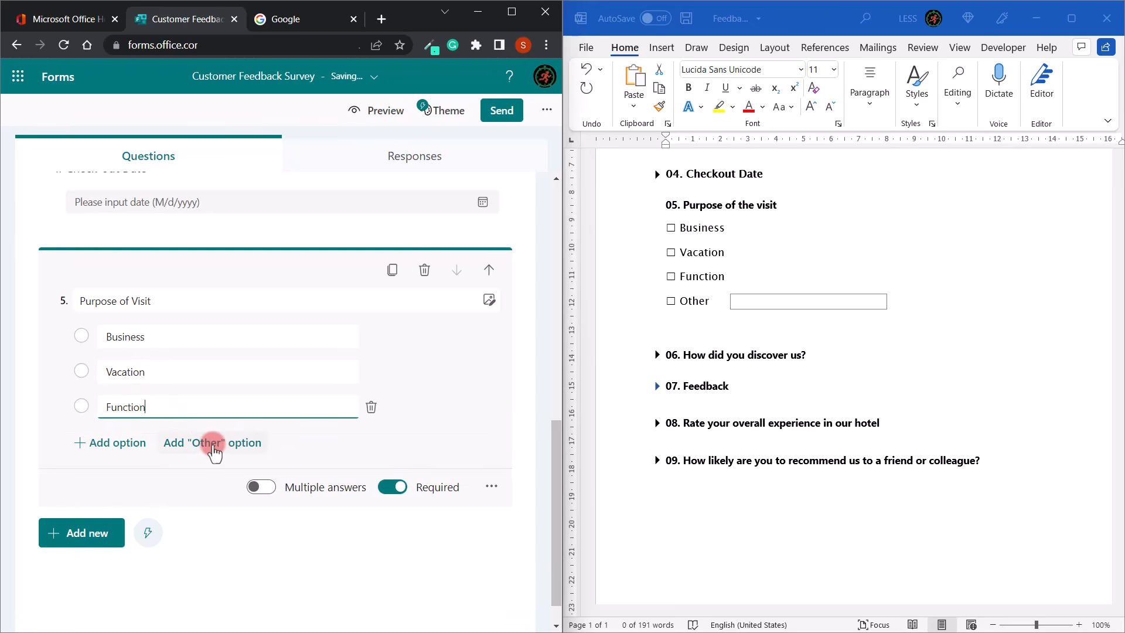
pyautogui.click(212, 444)
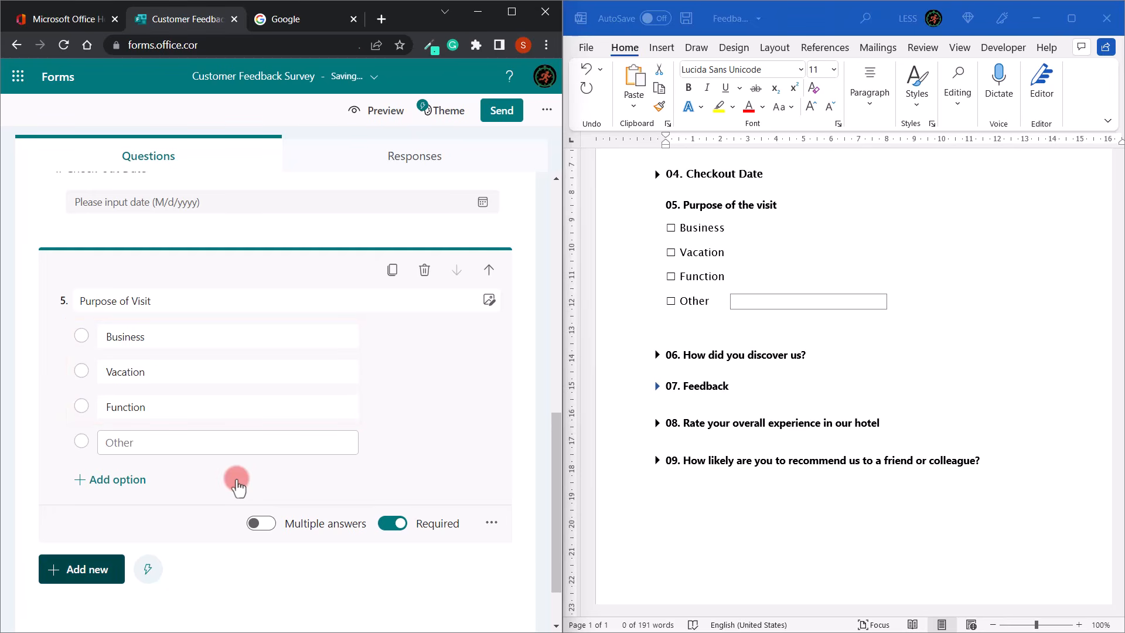
# Step: Switch the expanded Word section to "How did you discover us?" and add a Choice question as the form's sixth question
pyautogui.click(642, 301)
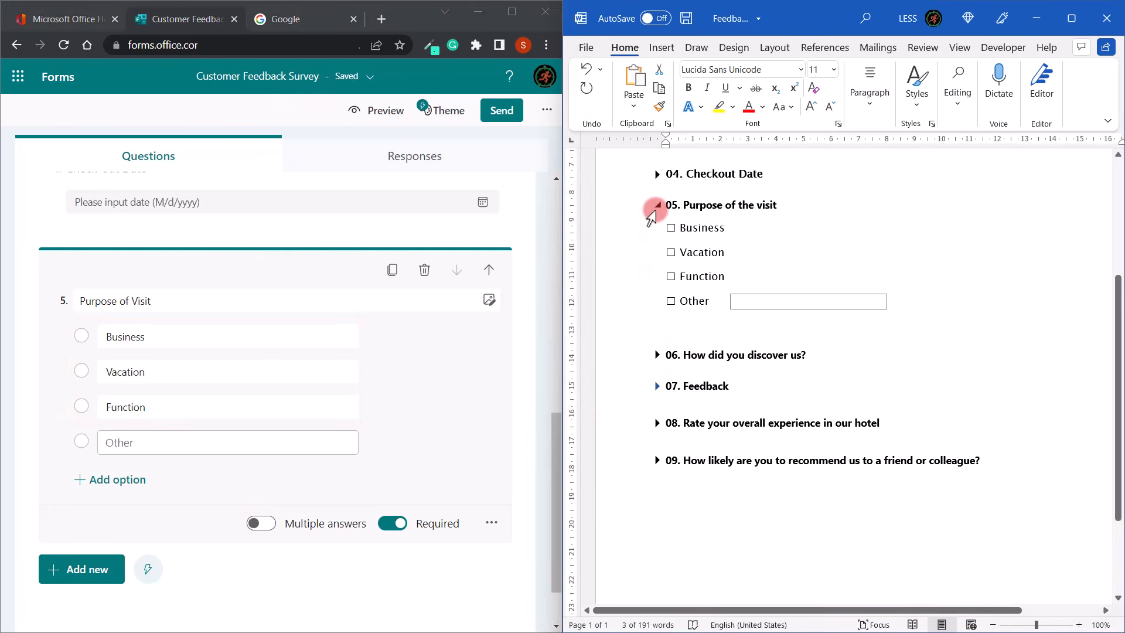
pyautogui.click(656, 205)
pyautogui.click(657, 234)
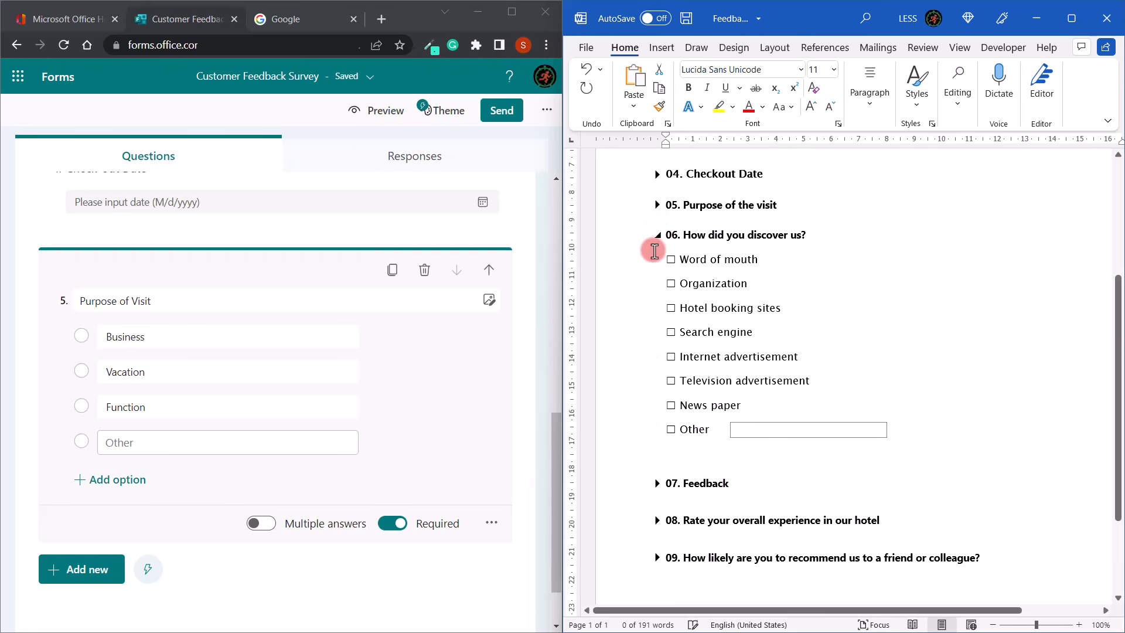
pyautogui.click(83, 571)
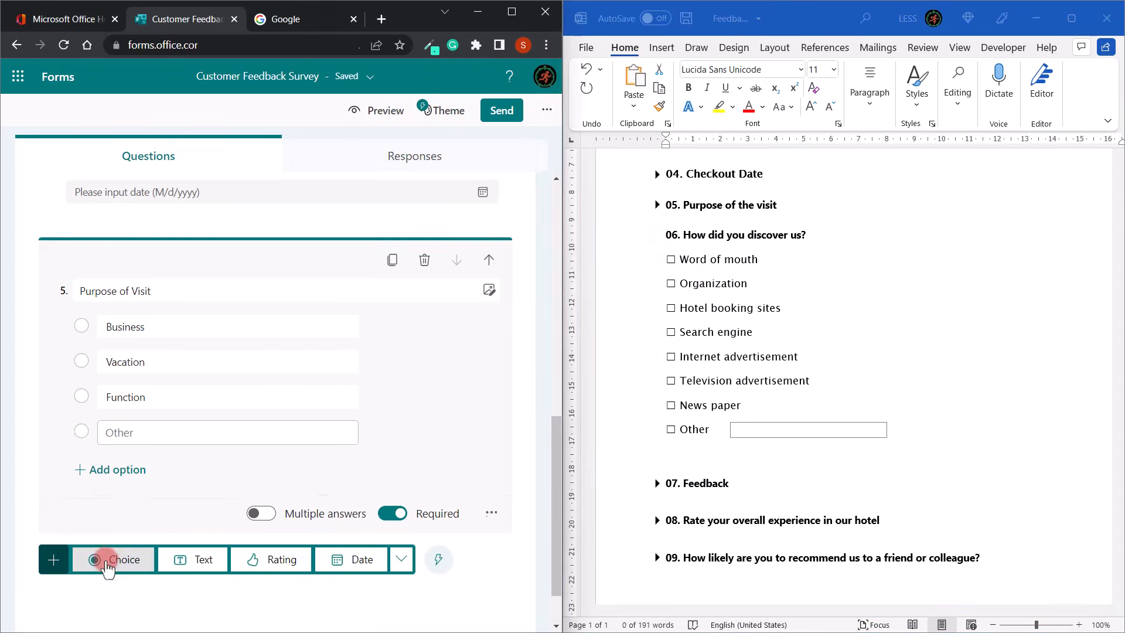
pyautogui.click(125, 503)
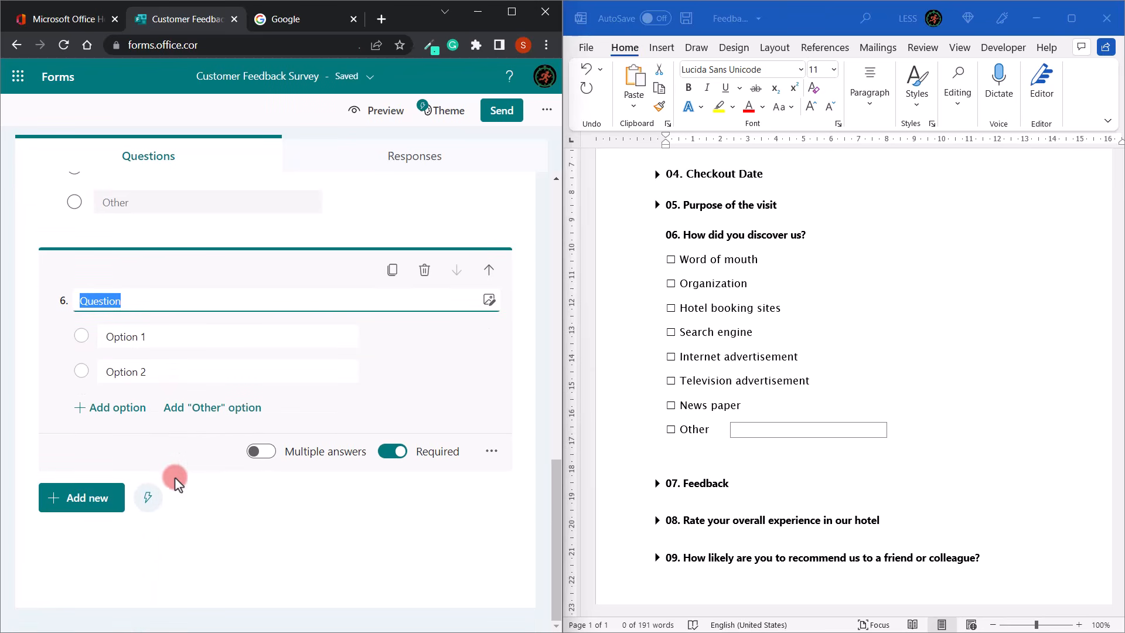
# Step: Copy the choices from "Word of mouth" to "News paper" in the Word document and paste them as options of question 6
pyautogui.click(685, 259)
pyautogui.moveTo(685, 260); pyautogui.dragTo(743, 402)
pyautogui.hotkey('ctrl', 'c')
pyautogui.click(139, 331)
pyautogui.hotkey('ctrl', 'v')
# Step: Remove the checkbox symbols in front of the options pasted into question 6, from "Word of mouth" through "News paper"
pyautogui.click(122, 380)
pyautogui.press('BackSpace')
pyautogui.press('BackSpace')
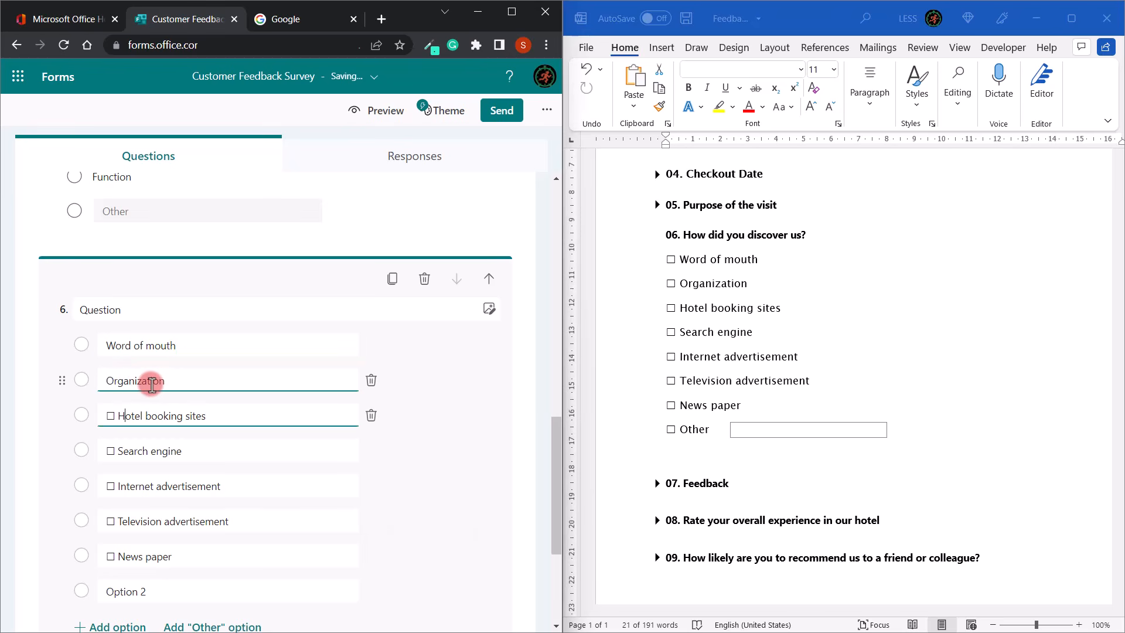
pyautogui.press('BackSpace')
pyautogui.press('Down')
pyautogui.press('Left')
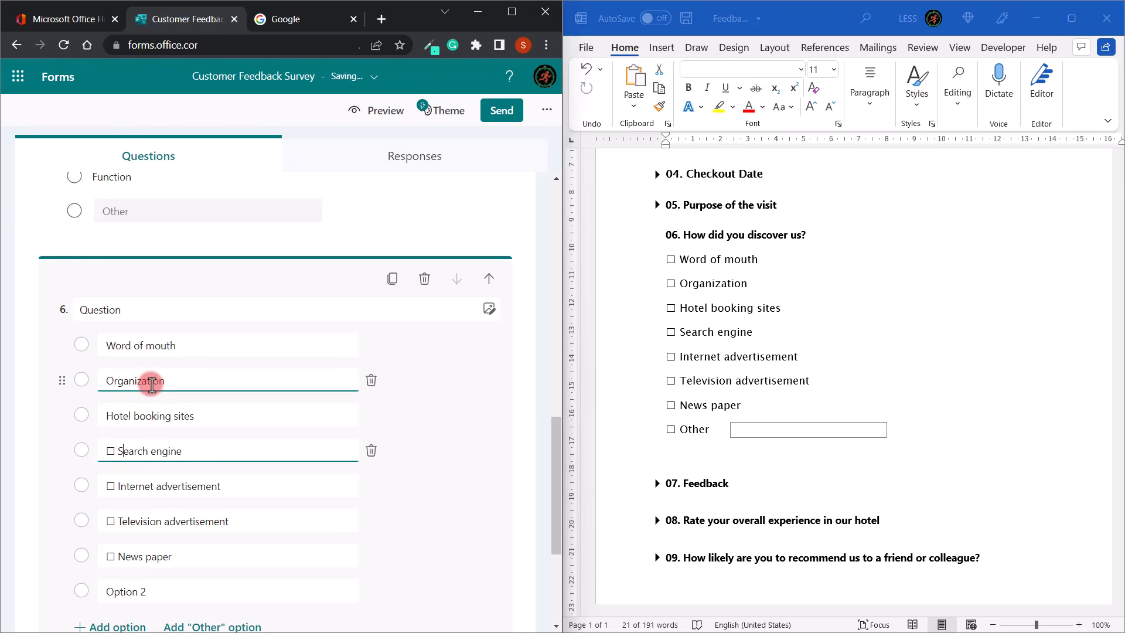
pyautogui.press('Down')
pyautogui.press('Left')
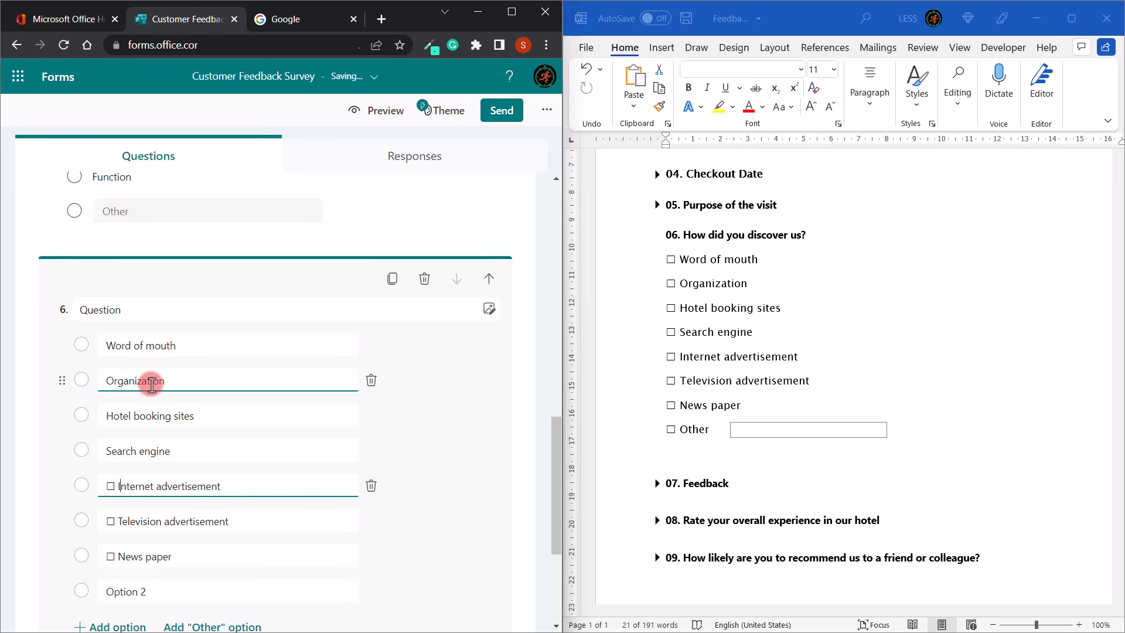
pyautogui.press('BackSpace')
pyautogui.press('Down')
pyautogui.press('Left')
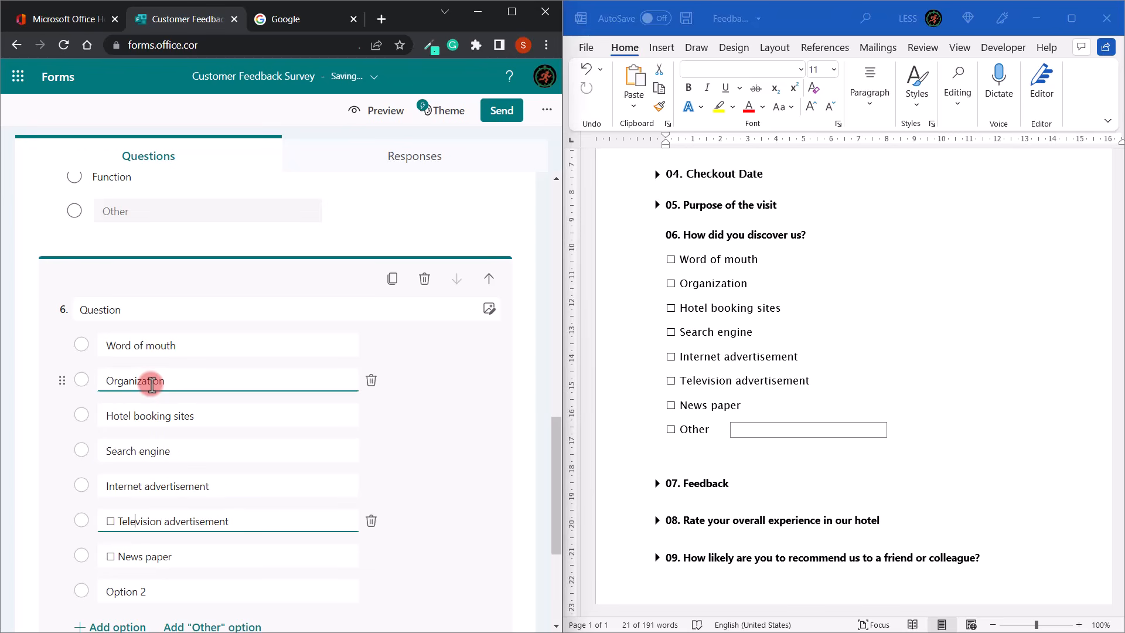
pyautogui.press('BackSpace')
pyautogui.press('BackSpace')
pyautogui.press('Down')
pyautogui.press('Left')
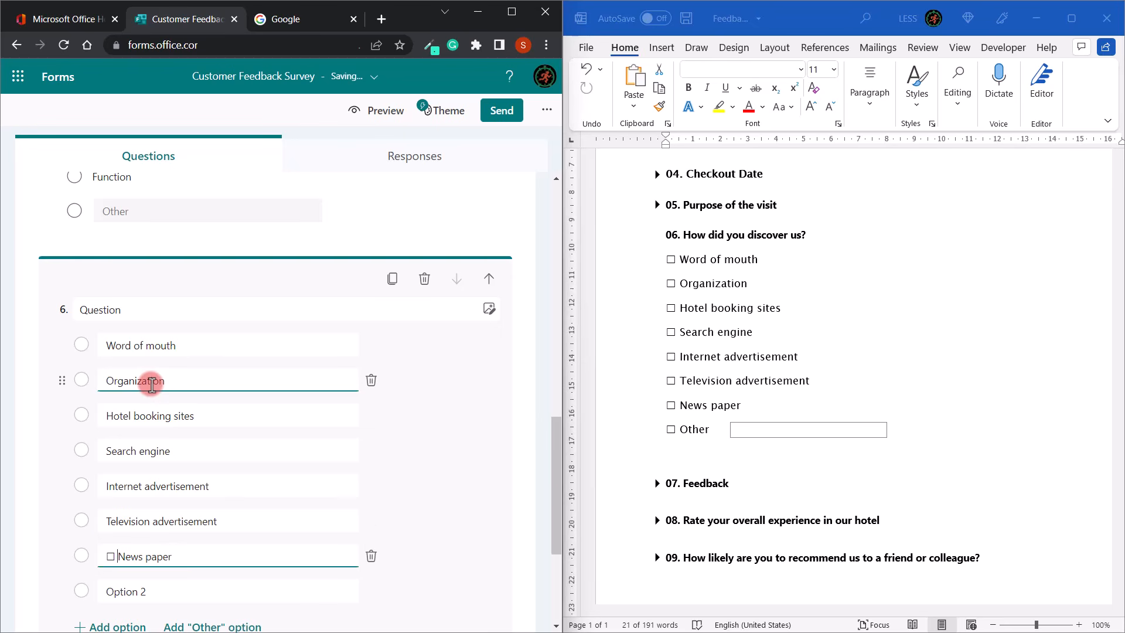
# Step: Delete the leftover placeholder "Option 2" from question 6 and add an "Other" option
pyautogui.scroll(-4, 193, 422)
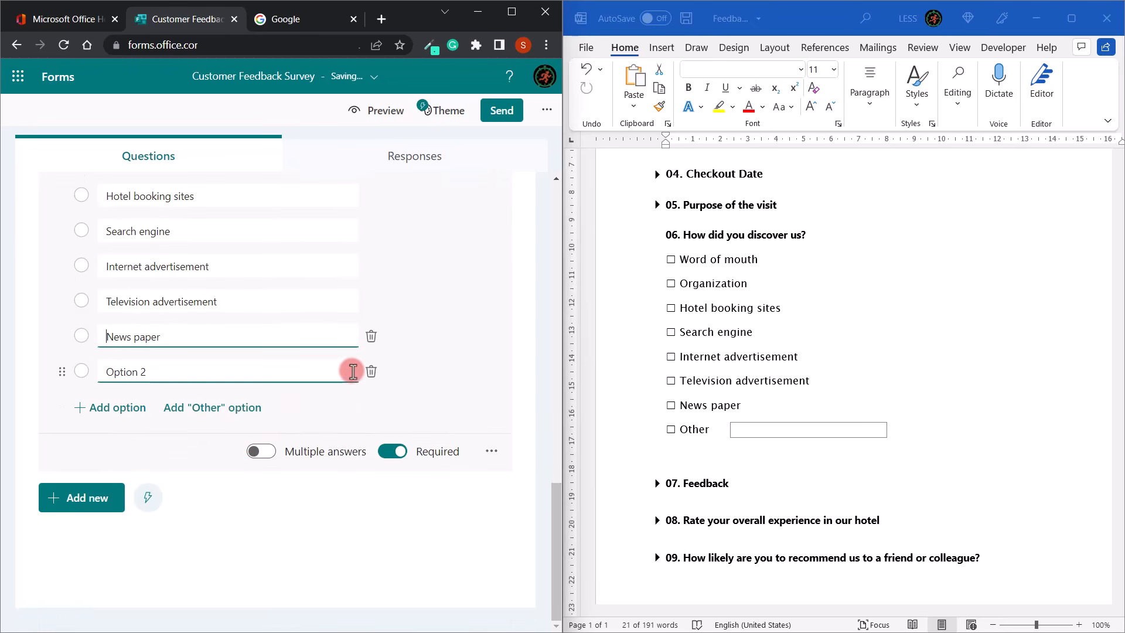
pyautogui.click(370, 379)
pyautogui.click(205, 407)
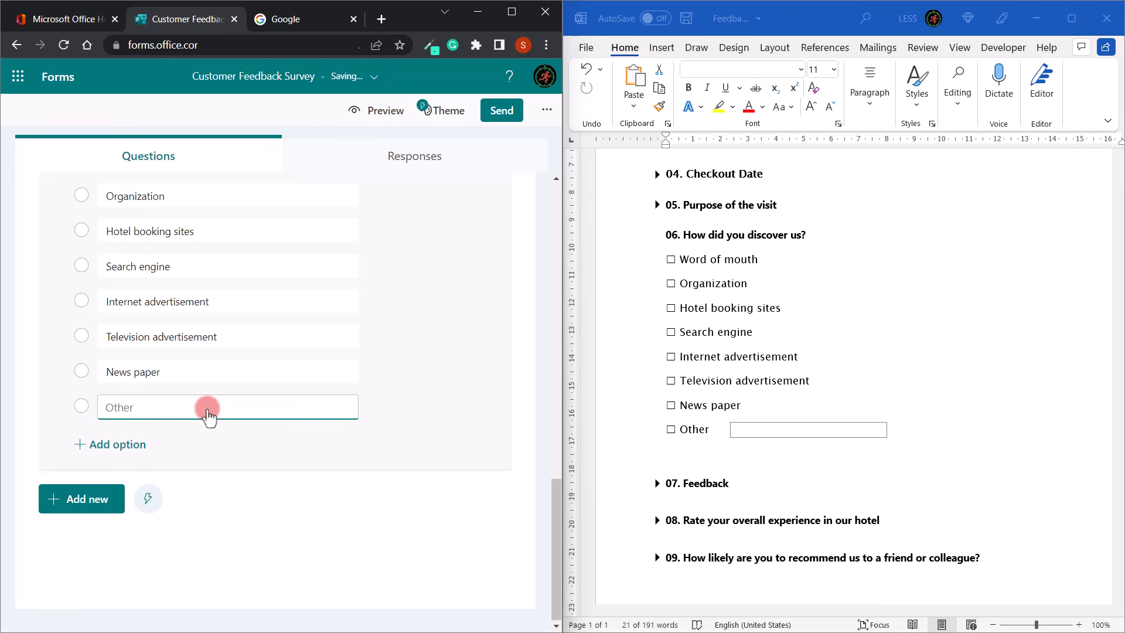
pyautogui.click(194, 380)
# Step: Copy the heading "How did you discover us?" from the Word document and paste it as question 6's title
pyautogui.scroll(2, 193, 380)
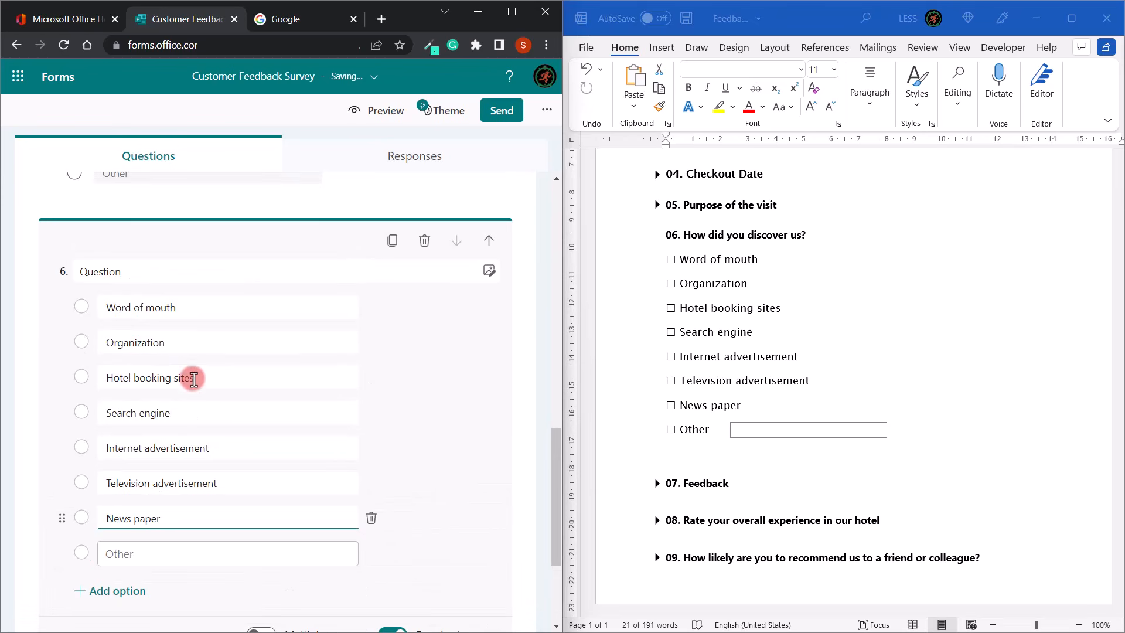
pyautogui.click(788, 239)
pyautogui.moveTo(804, 235); pyautogui.dragTo(684, 235)
pyautogui.hotkey('ctrl', 'c')
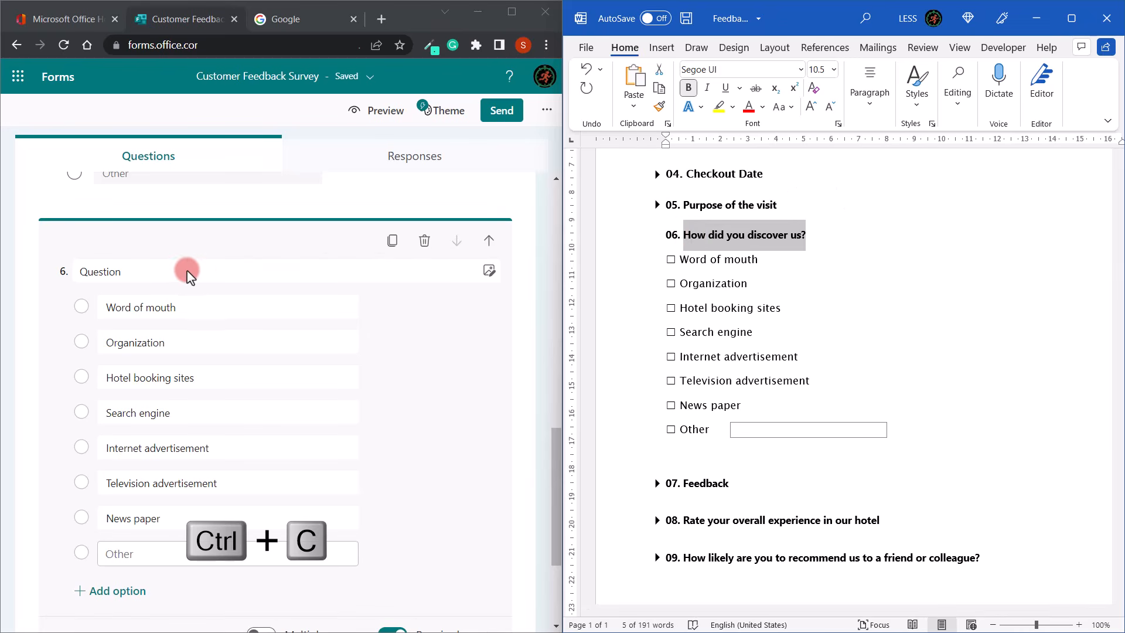
pyautogui.doubleClick(165, 271)
pyautogui.hotkey('ctrl', 'v')
# Step: Collapse the "How did you discover us?" section in the Word document and expand "07. Feedback" with its whole table in view
pyautogui.scroll(-3, 165, 271)
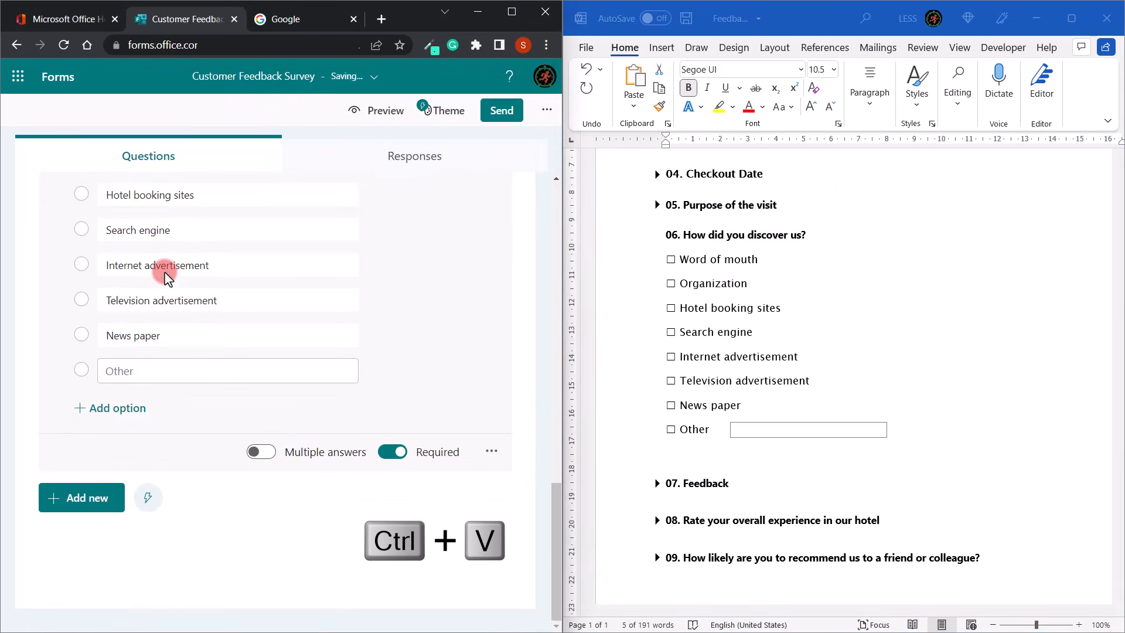
pyautogui.click(669, 236)
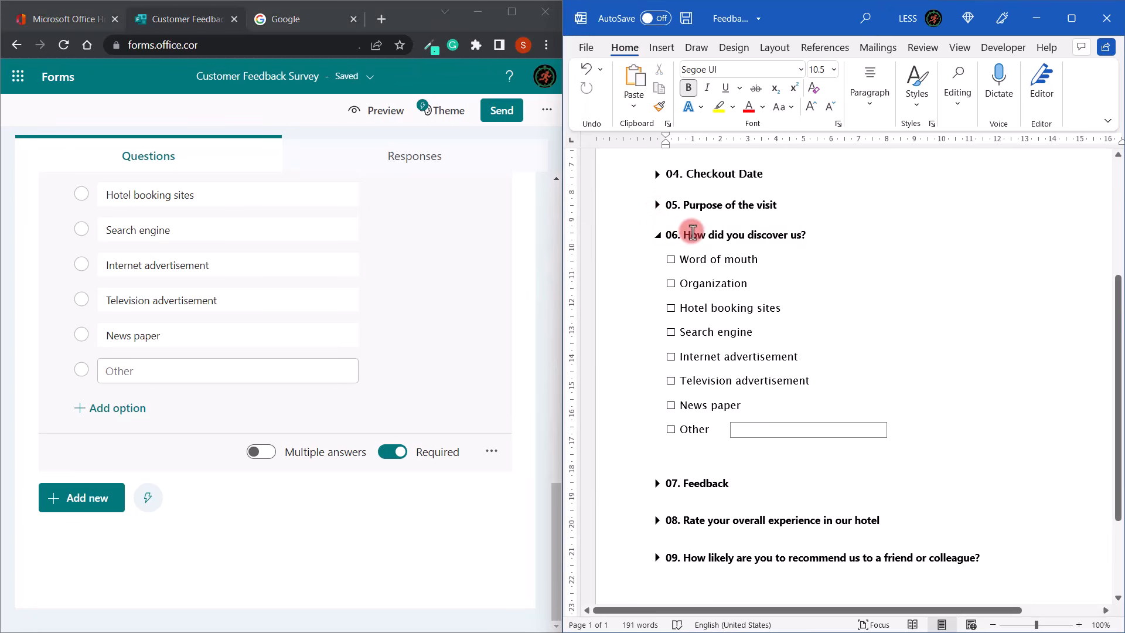
pyautogui.click(657, 234)
pyautogui.click(658, 267)
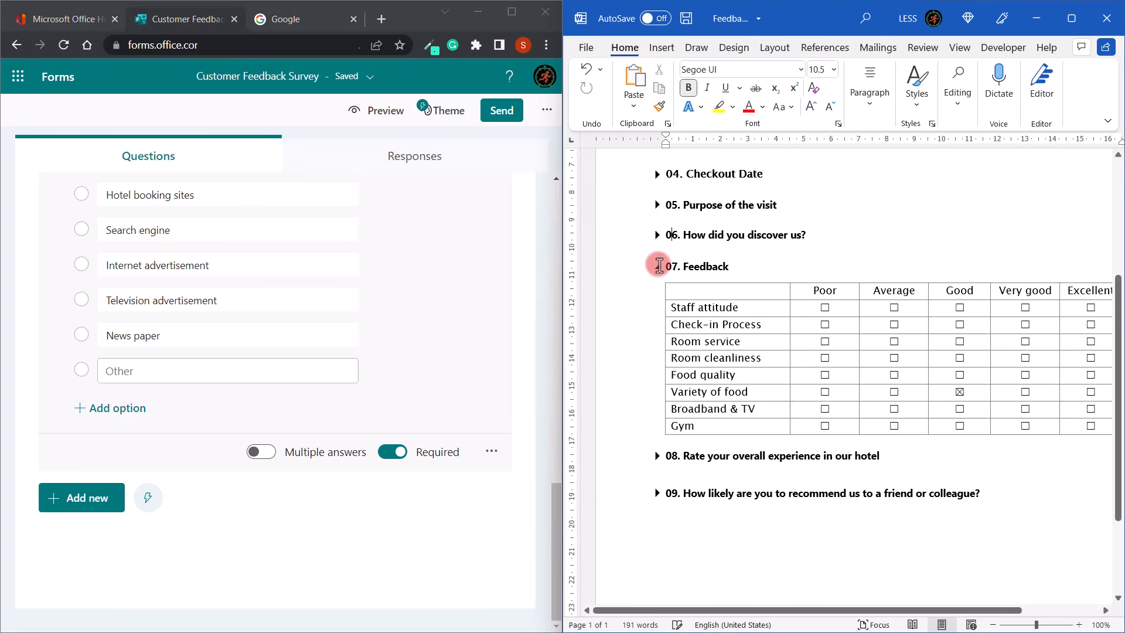
pyautogui.moveTo(773, 610); pyautogui.dragTo(808, 607)
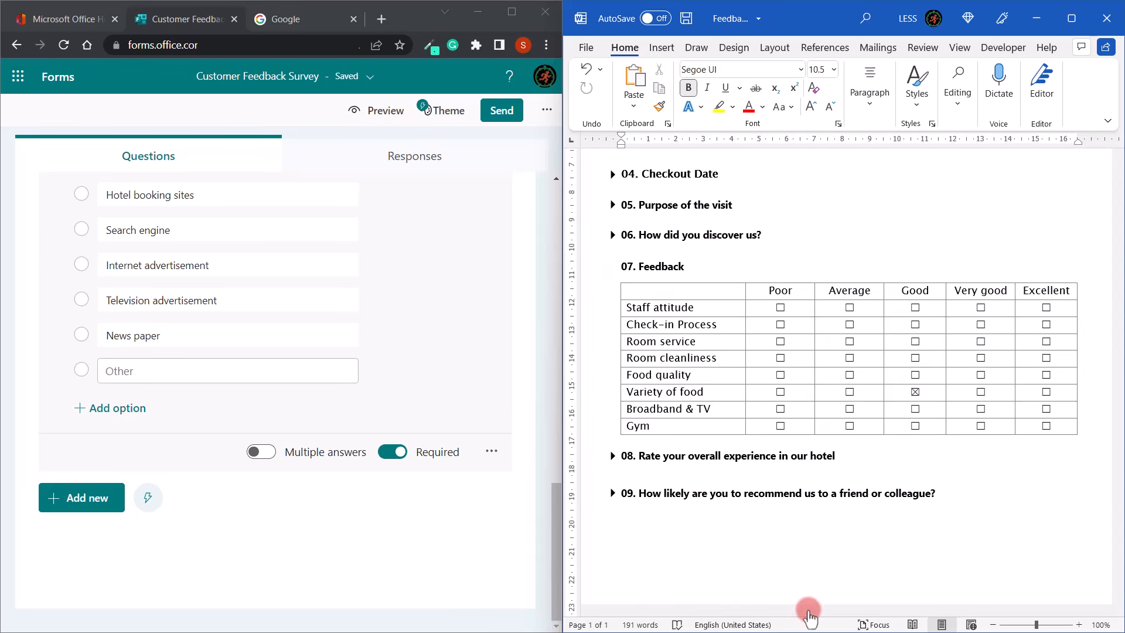
# Step: Add a Likert question titled "Feedback" as the form's seventh question
pyautogui.click(76, 498)
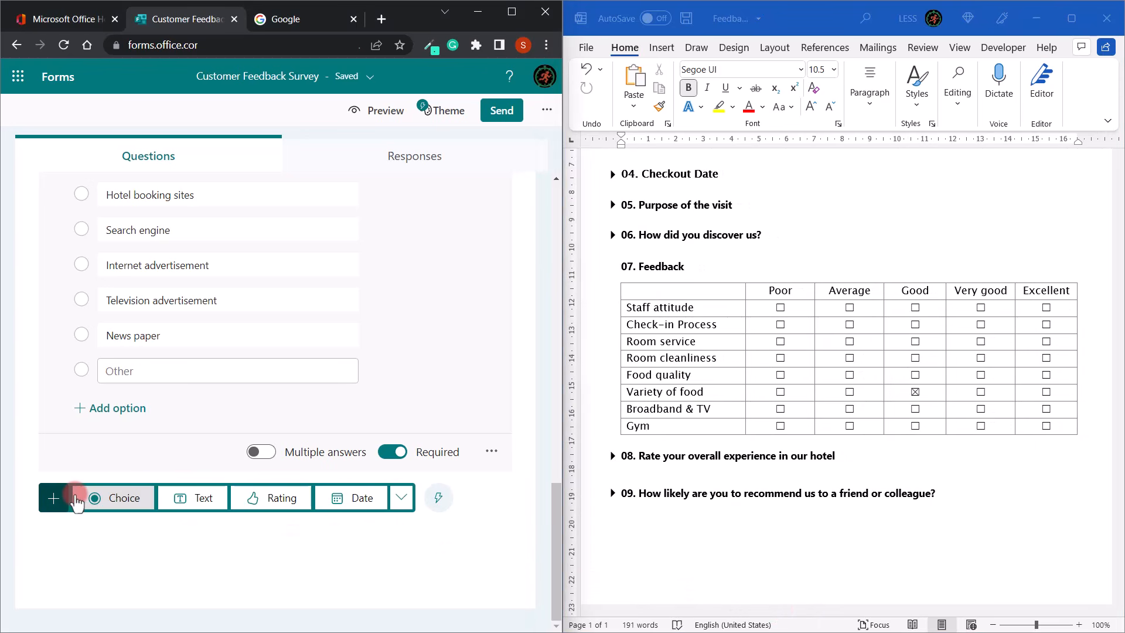
pyautogui.click(400, 501)
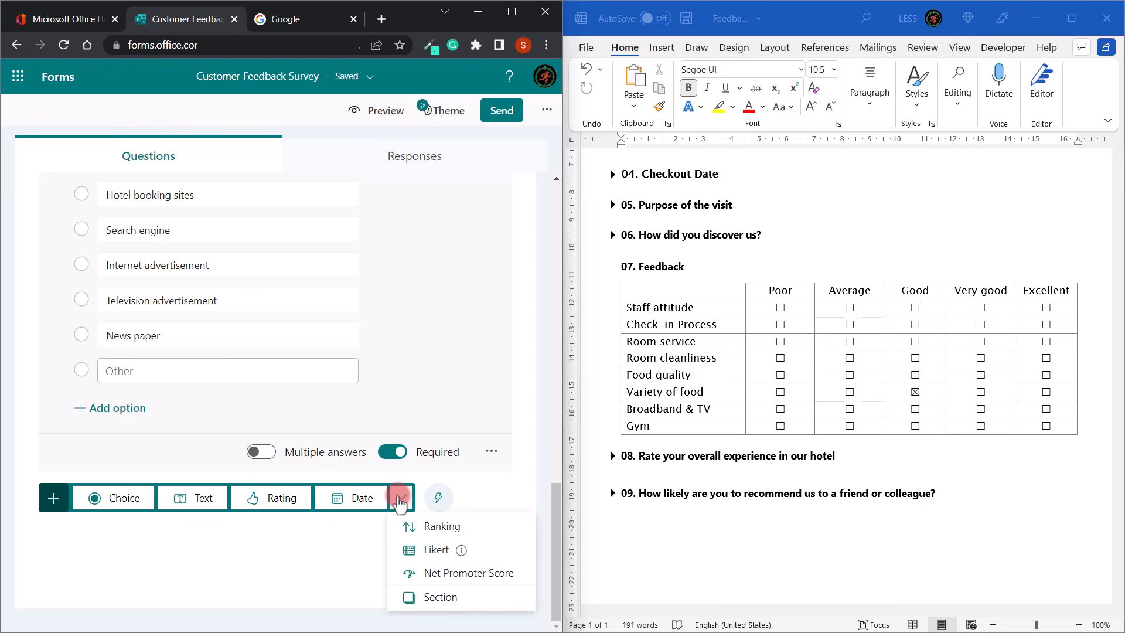
pyautogui.click(429, 550)
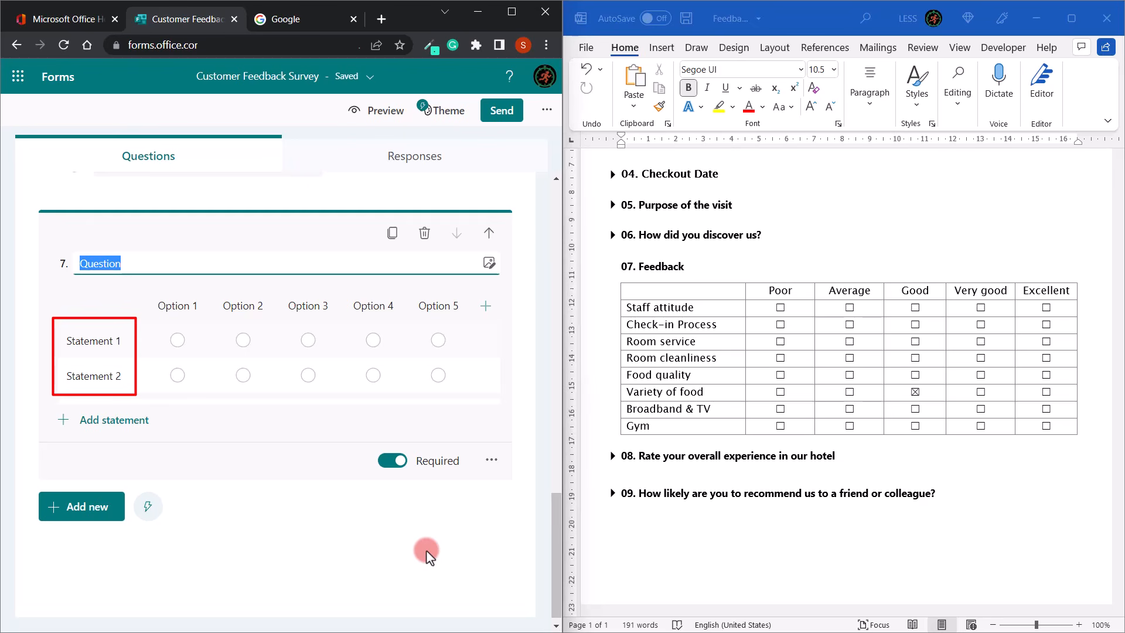
pyautogui.press('BackSpace')
pyautogui.write('Feedback')
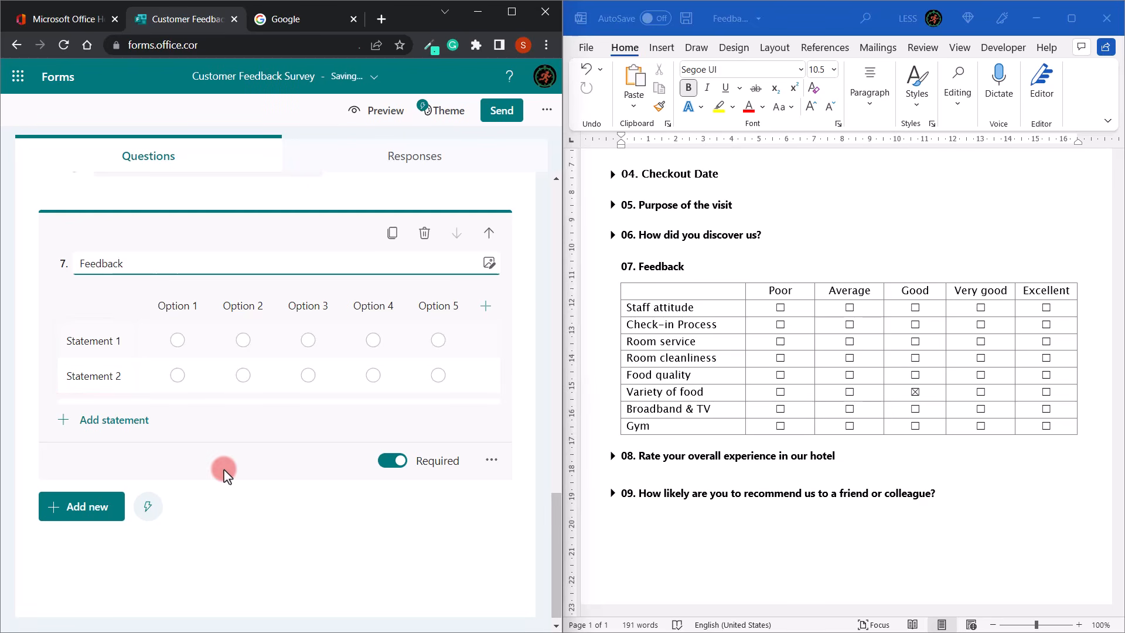
# Step: Label the Feedback question's five rating columns Poor, Average, Good, Very good and Excellent
pyautogui.click(197, 307)
pyautogui.write('Poor')
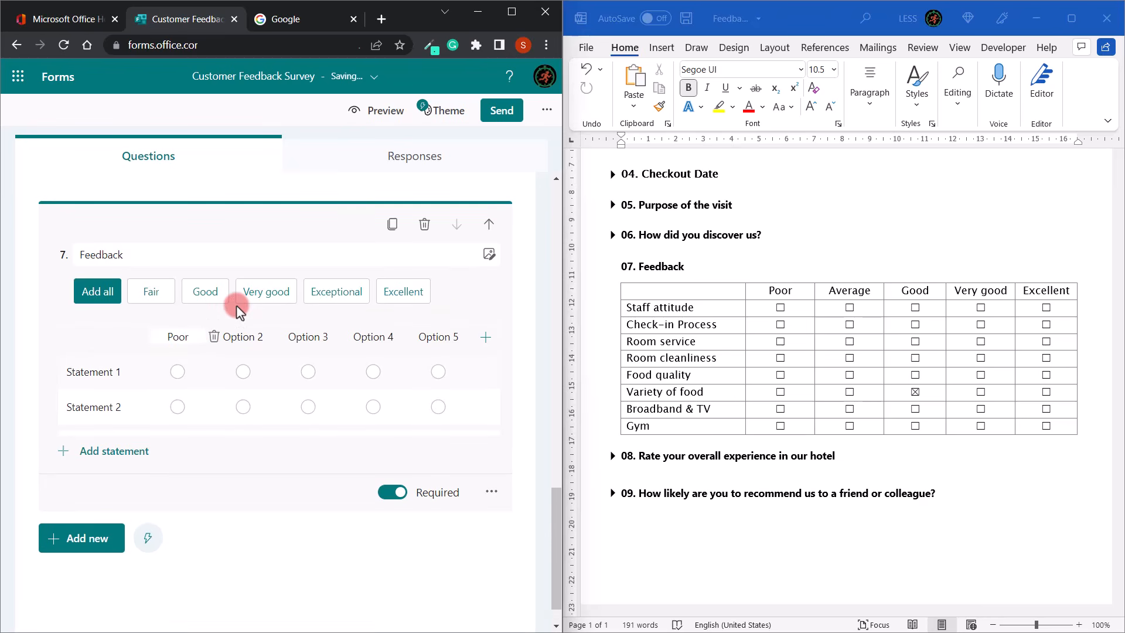
pyautogui.click(157, 293)
pyautogui.click(159, 293)
pyautogui.click(159, 293)
pyautogui.click(226, 293)
pyautogui.click(243, 337)
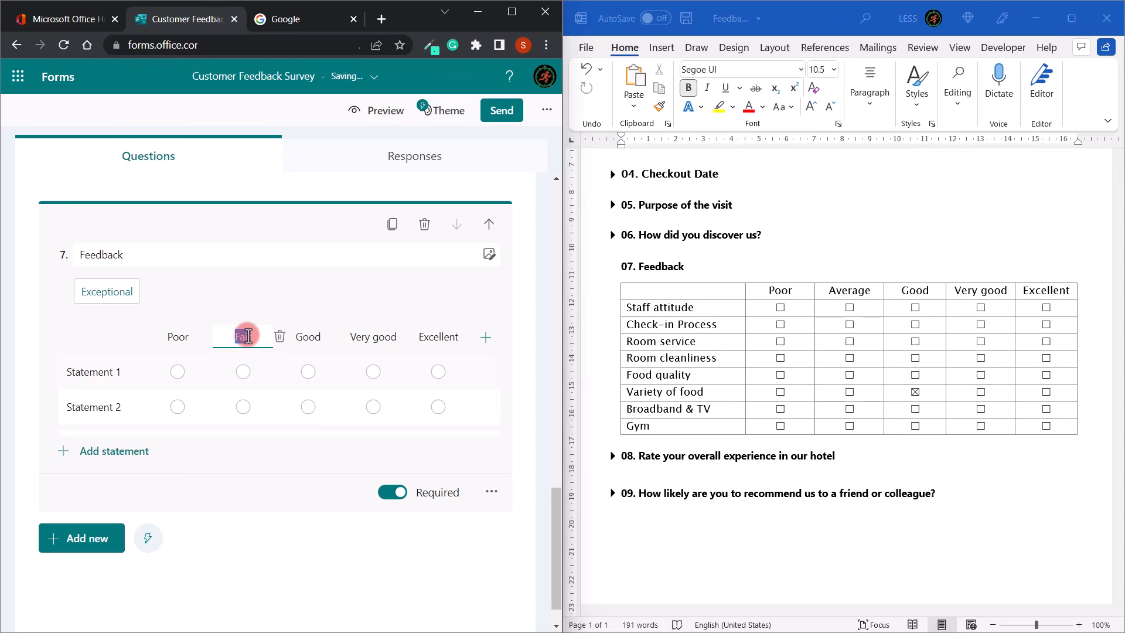
pyautogui.write('Average')
# Step: Copy "Staff attitude" and "Check-in Process" from the Word table into the Feedback question's first two statements
pyautogui.click(620, 362)
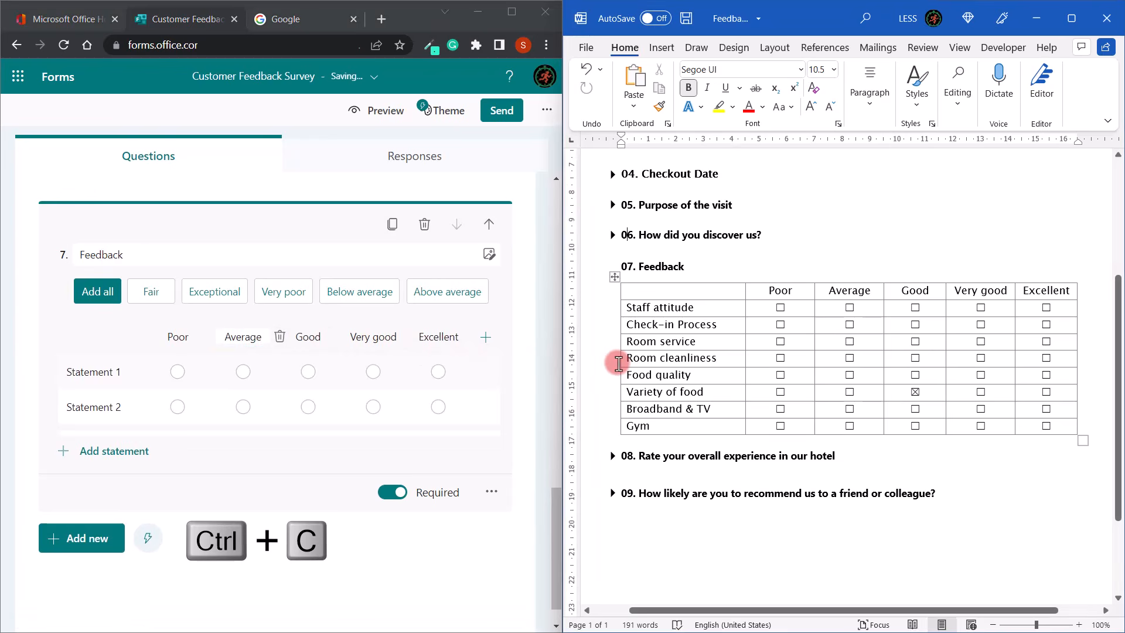
pyautogui.doubleClick(665, 309)
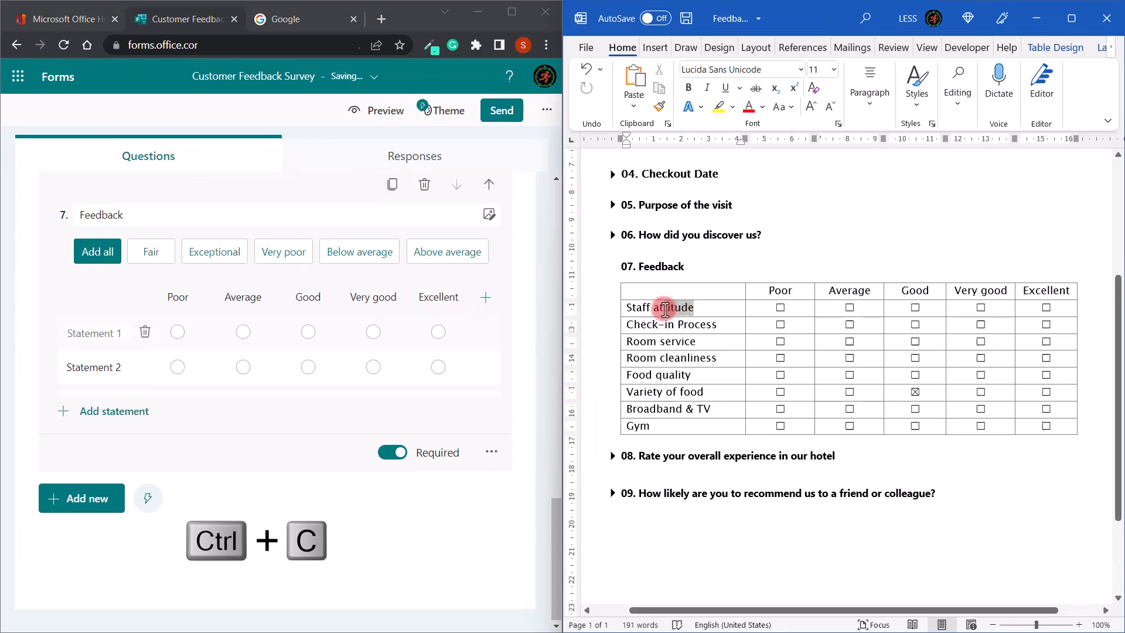
pyautogui.moveTo(665, 308); pyautogui.dragTo(625, 307)
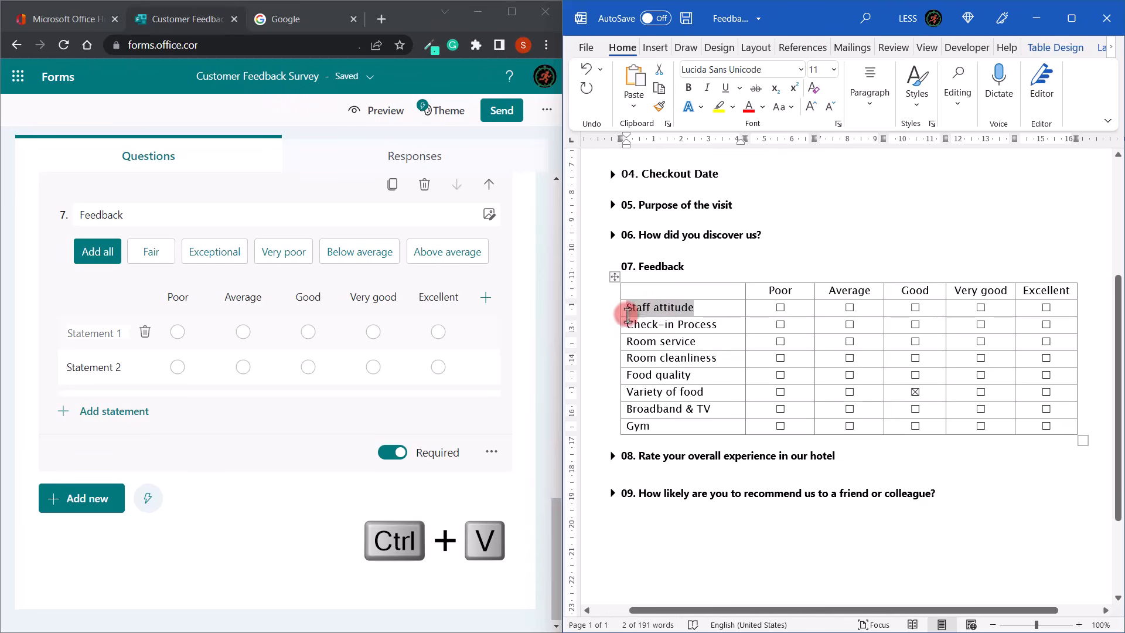
pyautogui.click(100, 334)
pyautogui.hotkey('ctrl', 'v')
pyautogui.moveTo(721, 322); pyautogui.dragTo(606, 324)
pyautogui.hotkey('ctrl', 'c')
pyautogui.click(95, 367)
pyautogui.hotkey('ctrl', 'v')
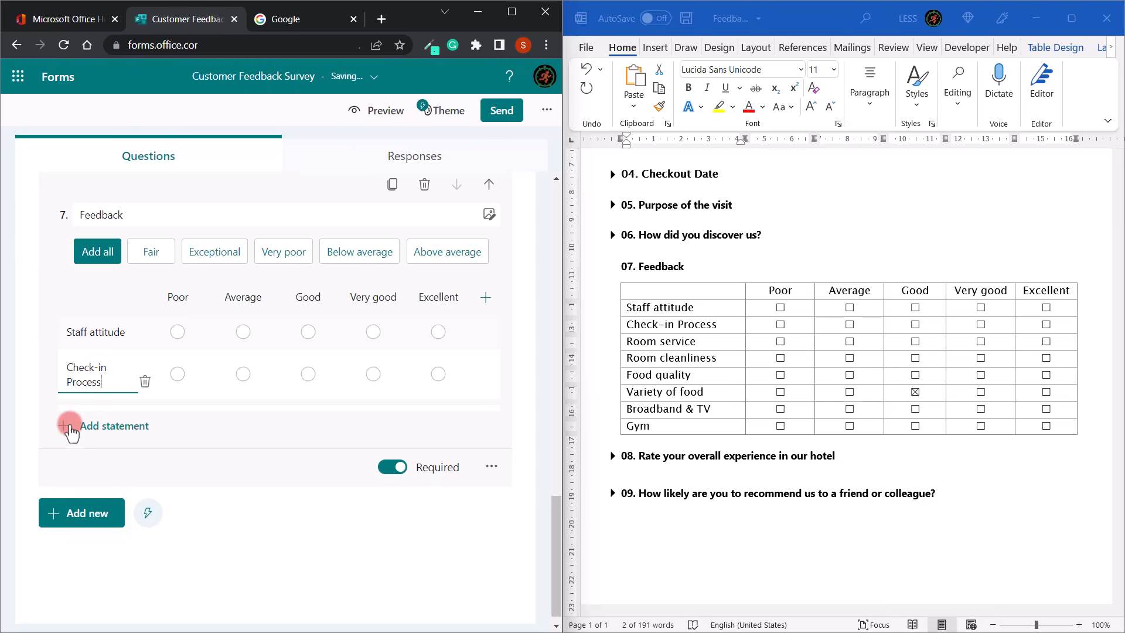
# Step: Add five more statement rows to the Feedback question, up to Statement 7
pyautogui.click(69, 428)
pyautogui.click(71, 458)
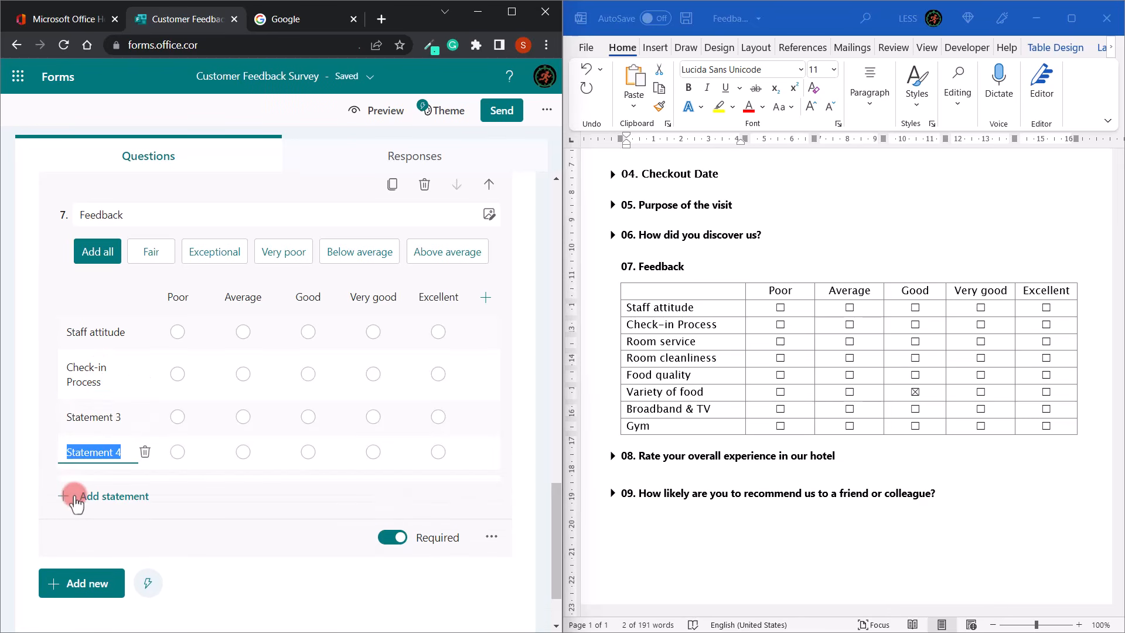
pyautogui.click(75, 498)
pyautogui.scroll(-2, 79, 487)
pyautogui.click(89, 410)
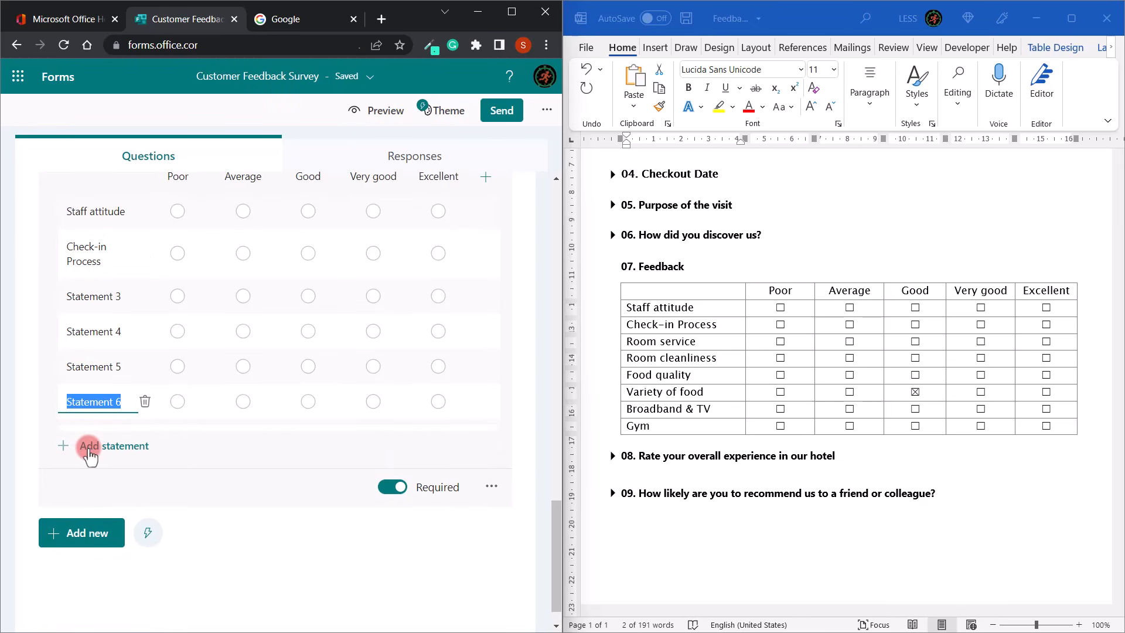
pyautogui.click(89, 444)
# Step: Copy "Room service" and "Room cleanliness" from the Word table into the third and fourth statements
pyautogui.click(695, 341)
pyautogui.moveTo(695, 341); pyautogui.dragTo(625, 341)
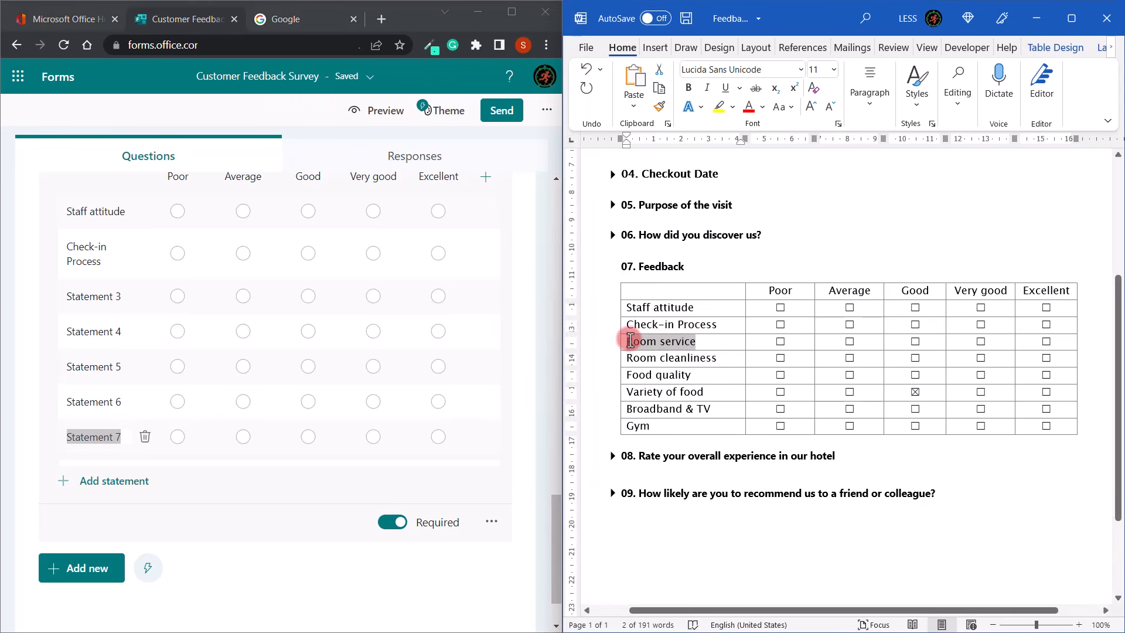
pyautogui.click(106, 302)
pyautogui.hotkey('ctrl', 'v')
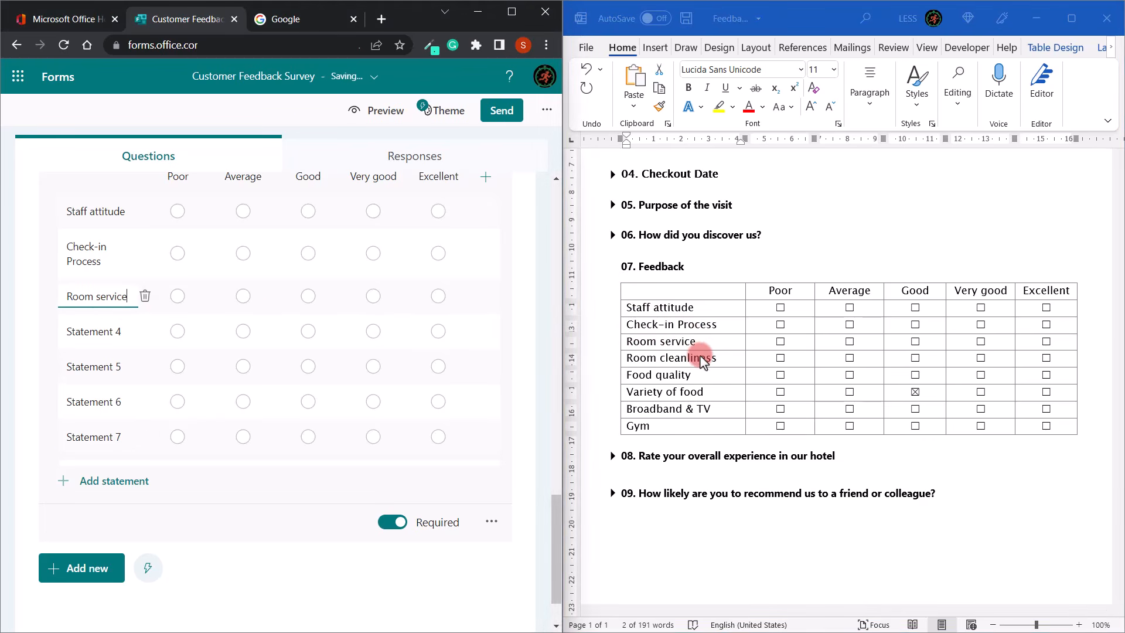
pyautogui.moveTo(720, 359); pyautogui.dragTo(630, 357)
pyautogui.click(101, 331)
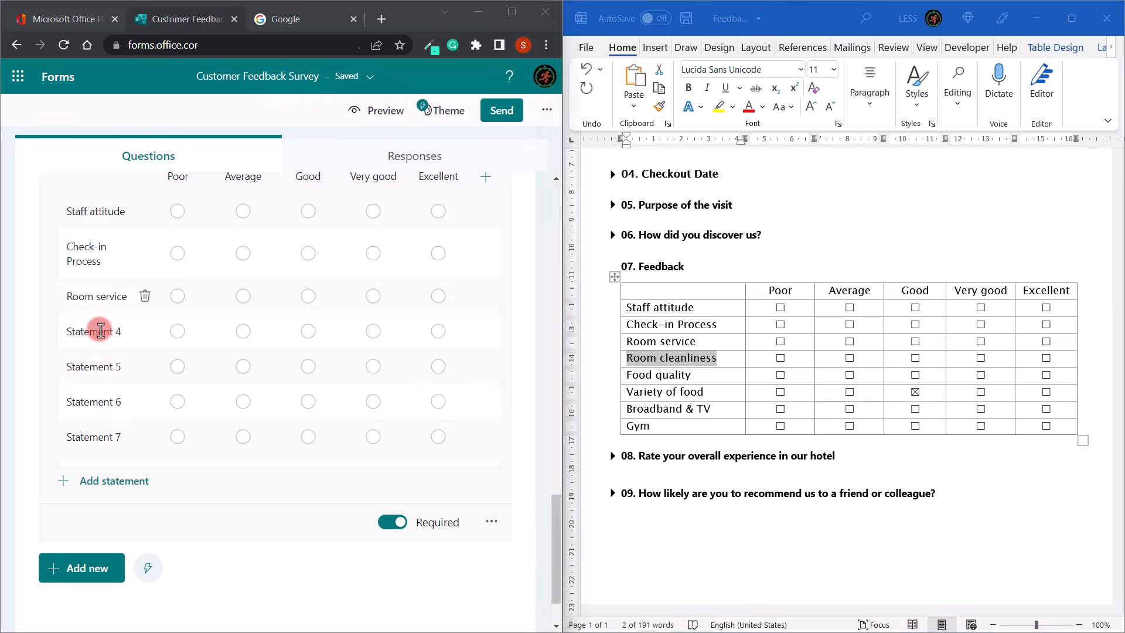
pyautogui.hotkey('ctrl', 'v')
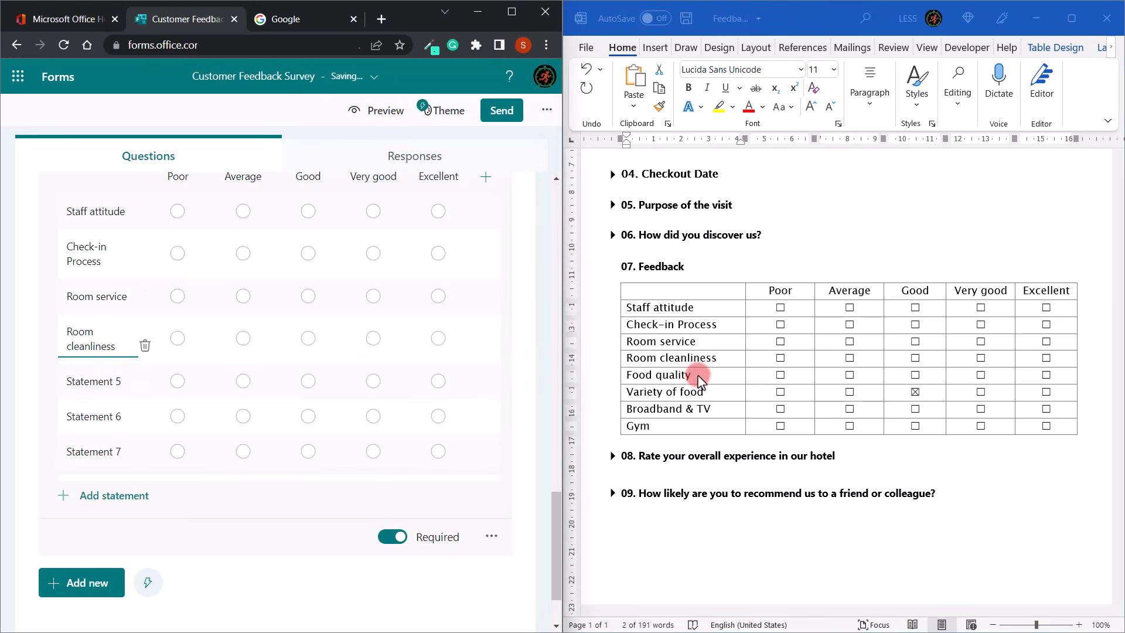
# Step: Copy "Food quality" and "Variety of food" from the Word table into the fifth and sixth statements
pyautogui.moveTo(697, 377); pyautogui.dragTo(624, 376)
pyautogui.hotkey('ctrl', 'c')
pyautogui.click(99, 381)
pyautogui.hotkey('ctrl', 'v')
pyautogui.moveTo(707, 392); pyautogui.dragTo(597, 389)
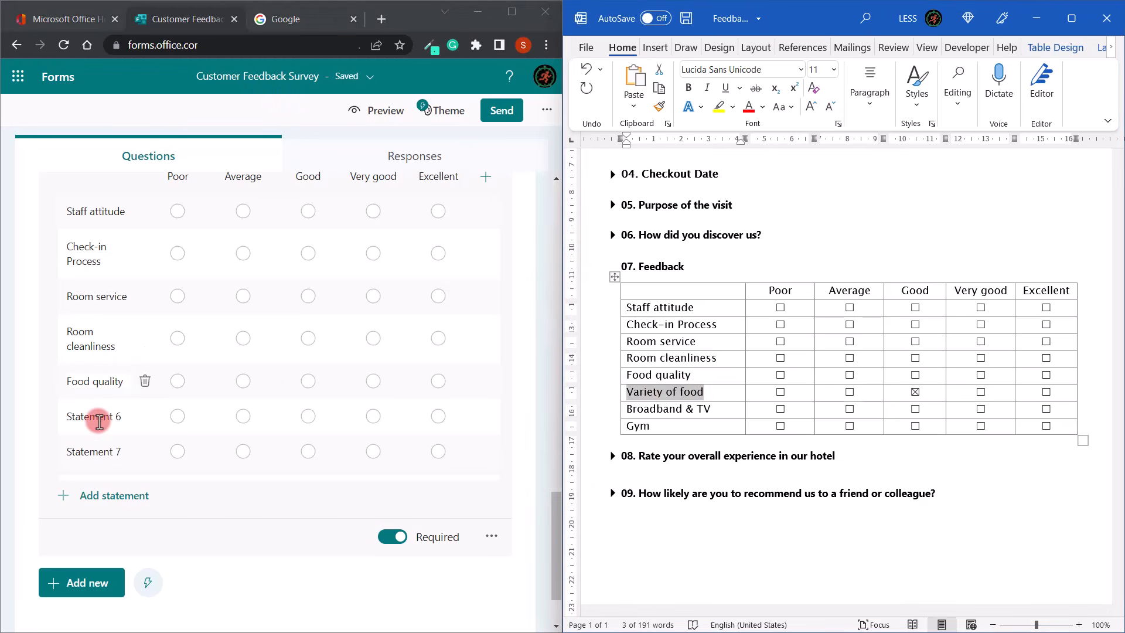
pyautogui.hotkey('ctrl', 'c')
pyautogui.click(100, 422)
pyautogui.hotkey('ctrl', 'v')
# Step: Copy "Broadband & TV" from the Word table into the seventh statement and add an eighth statement reading "Gym"
pyautogui.moveTo(709, 409); pyautogui.dragTo(624, 409)
pyautogui.hotkey('ctrl', 'c')
pyautogui.click(99, 465)
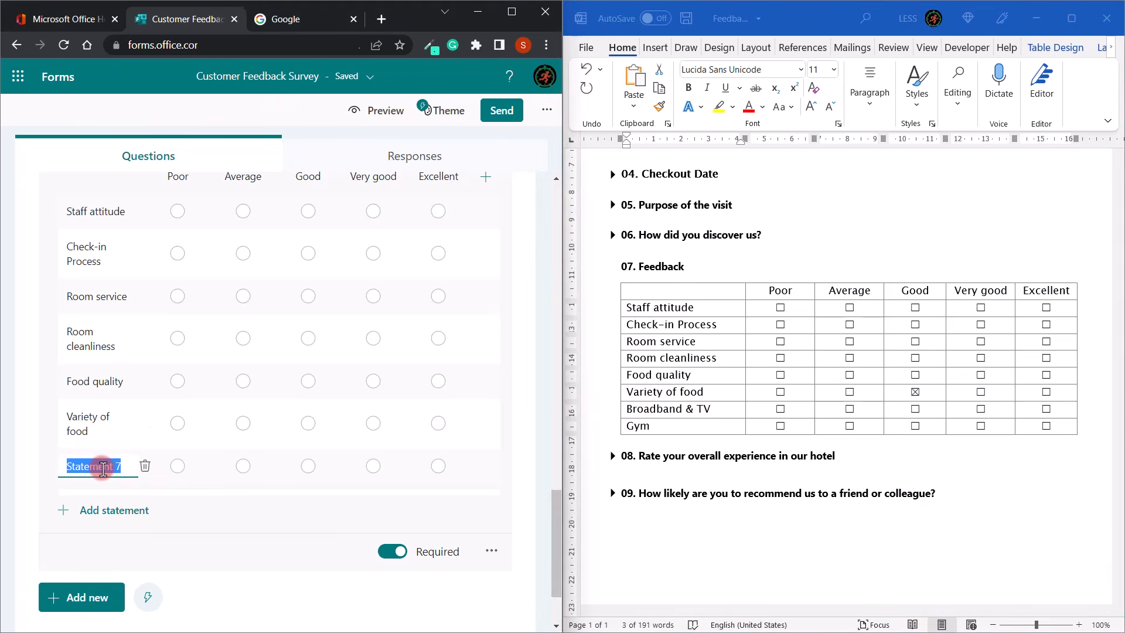
pyautogui.hotkey('ctrl', 'v')
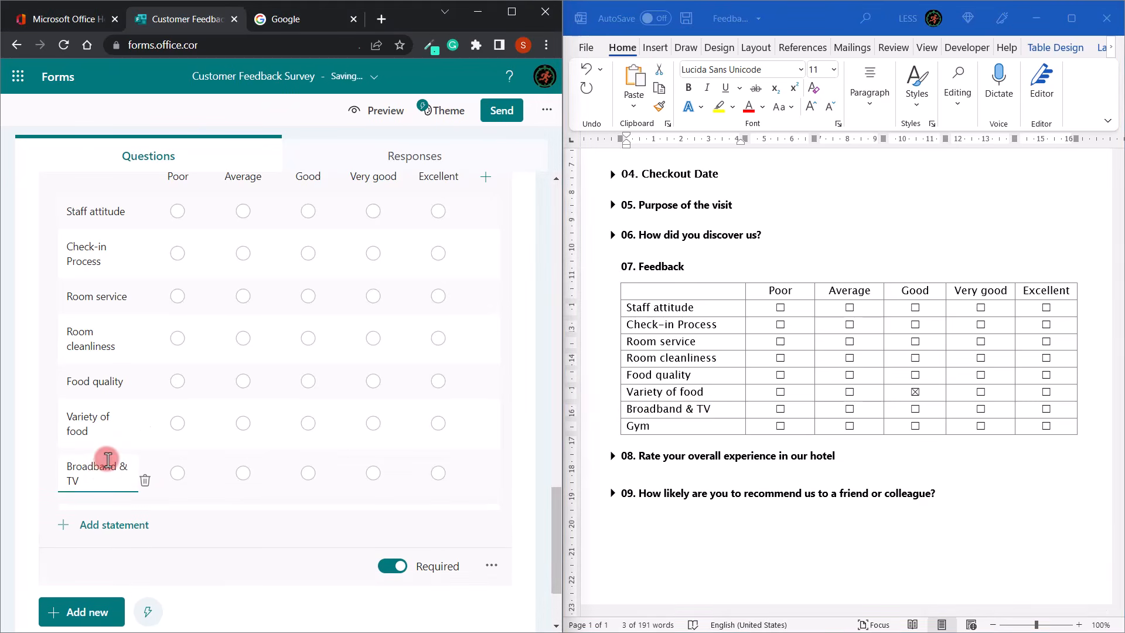
pyautogui.click(86, 525)
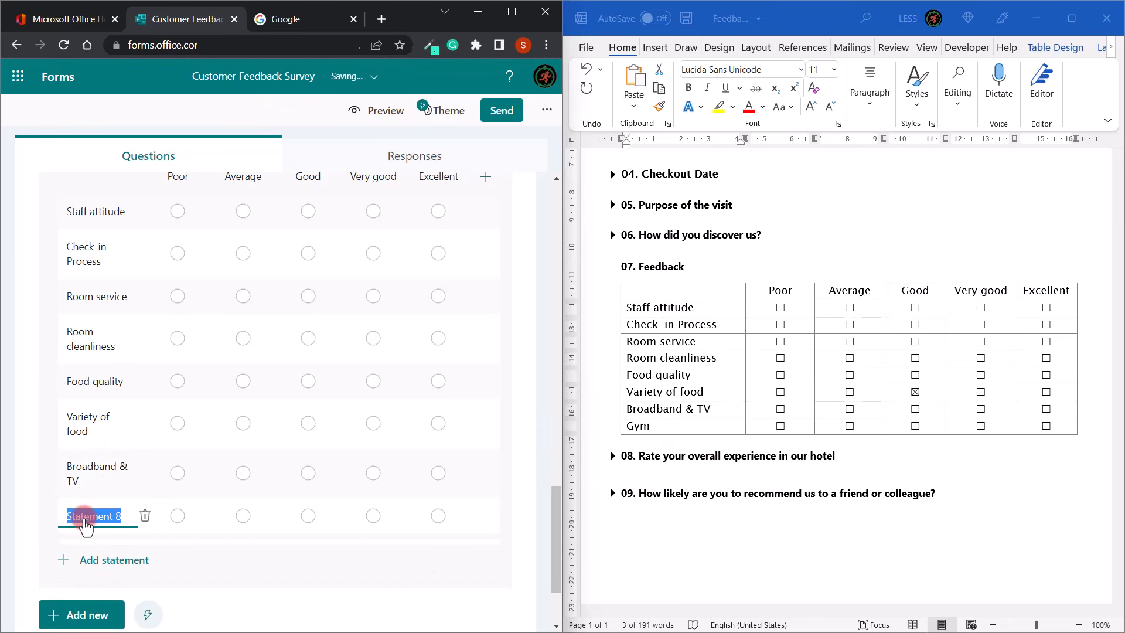
pyautogui.write('Gym')
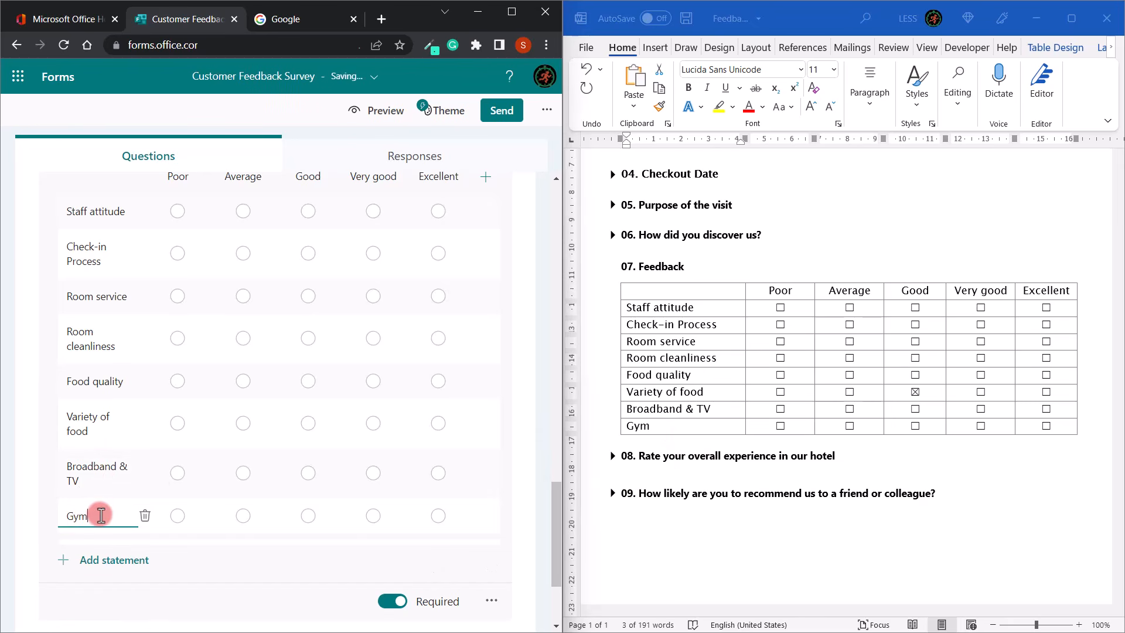
pyautogui.scroll(-1, 101, 519)
pyautogui.scroll(-2, 101, 520)
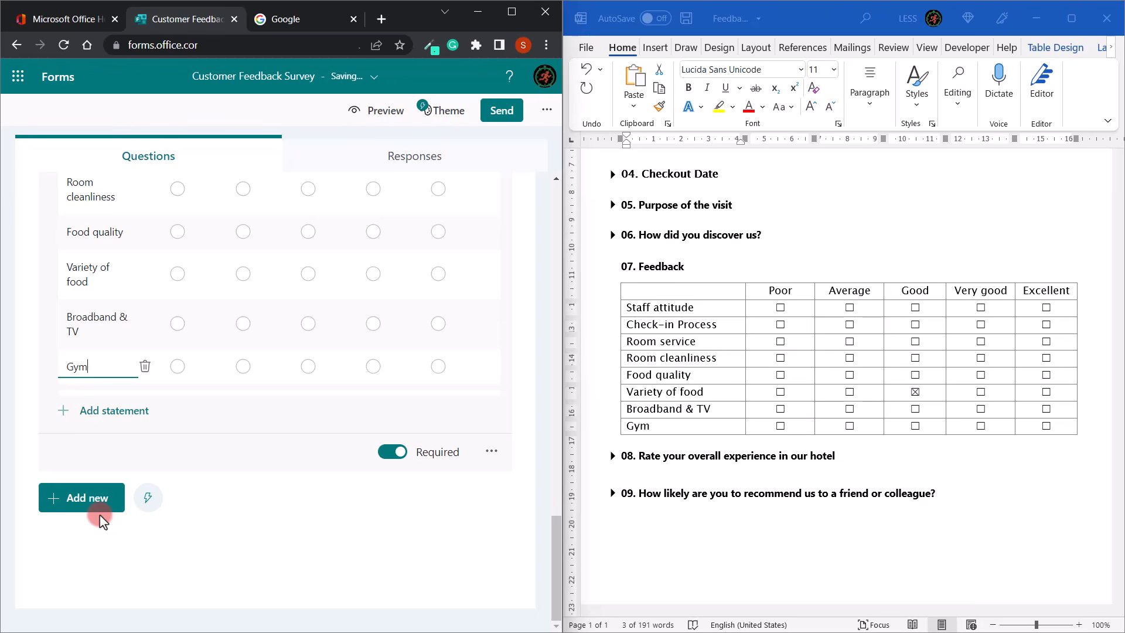
# Step: Add a rating question to the form titled "Rate your overall experience in our hotel", copied from question 08 in the Word document
pyautogui.click(101, 518)
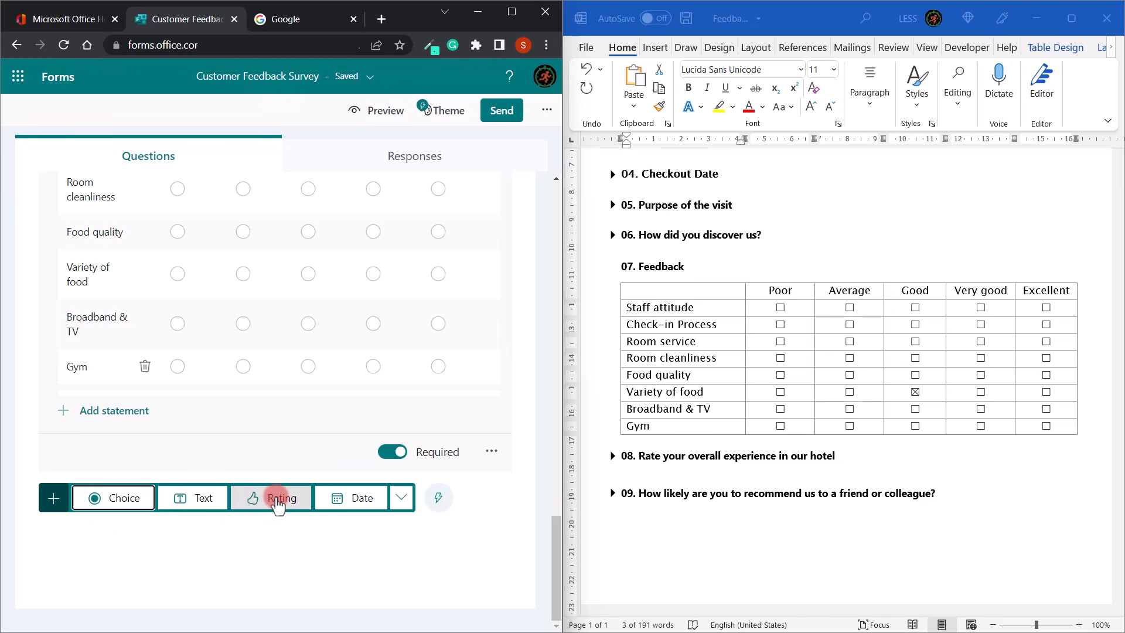
pyautogui.click(277, 501)
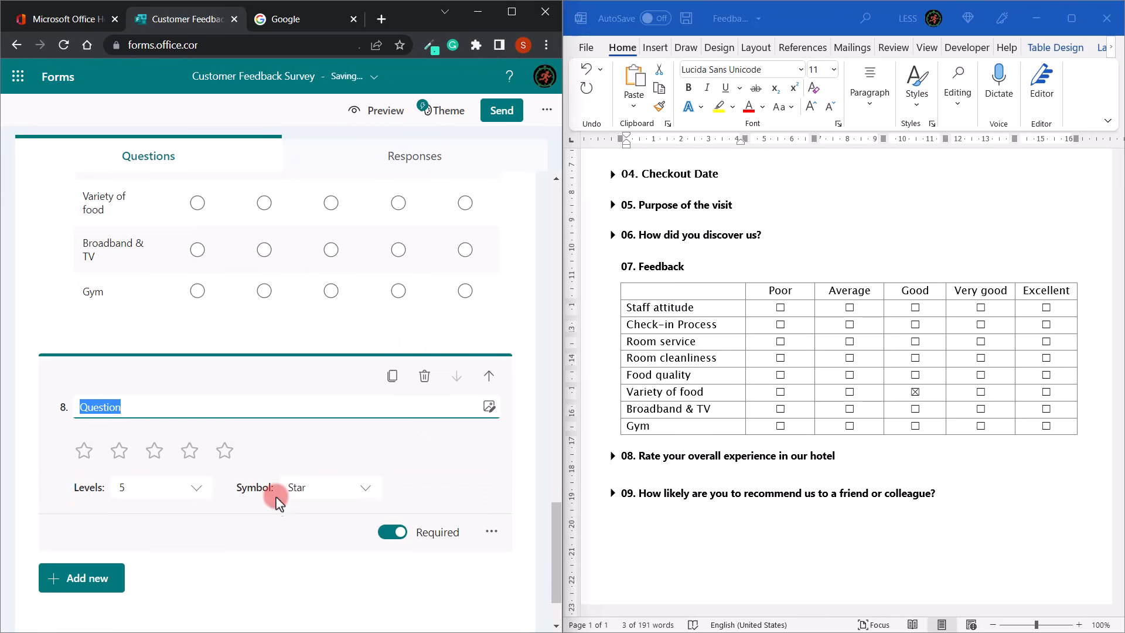
pyautogui.click(695, 450)
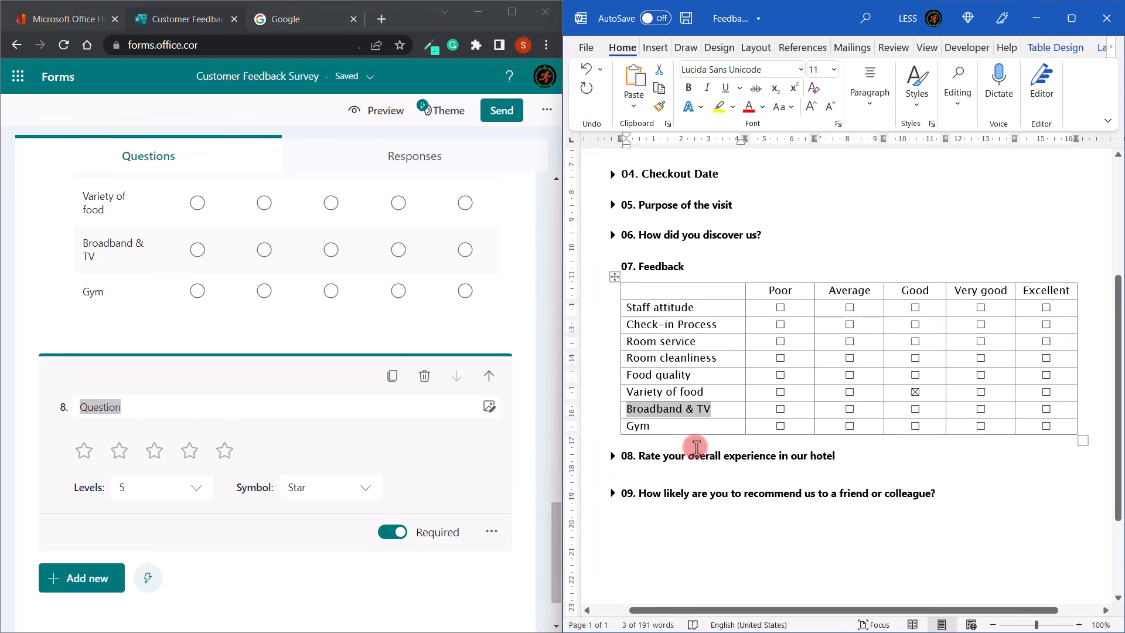
pyautogui.moveTo(834, 455); pyautogui.dragTo(639, 457)
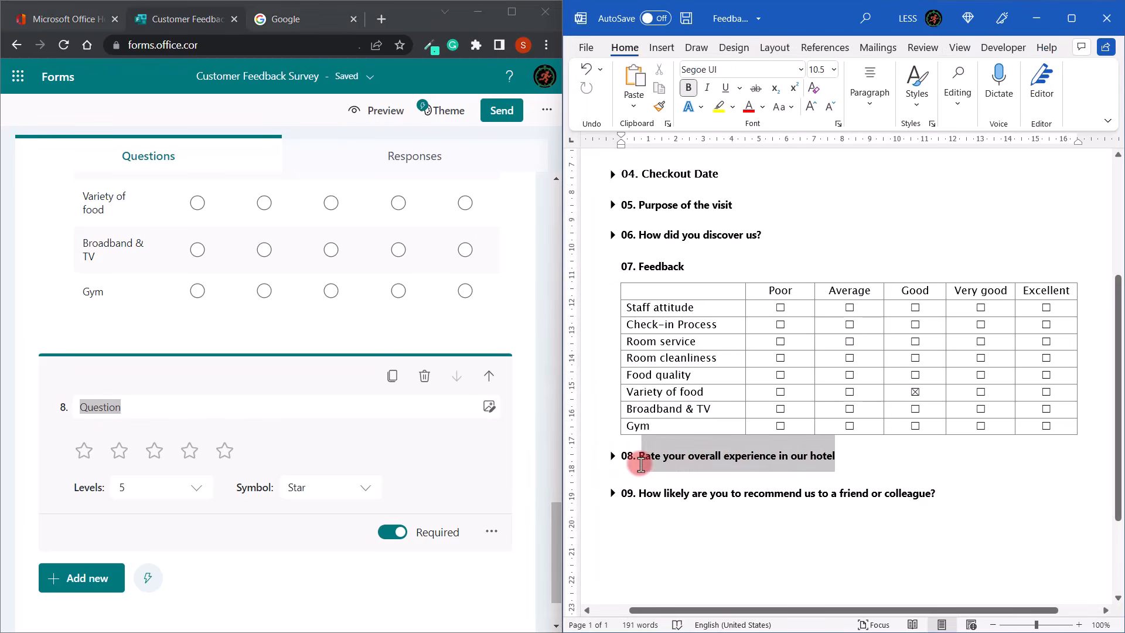
pyautogui.hotkey('ctrl', 'c')
pyautogui.click(147, 410)
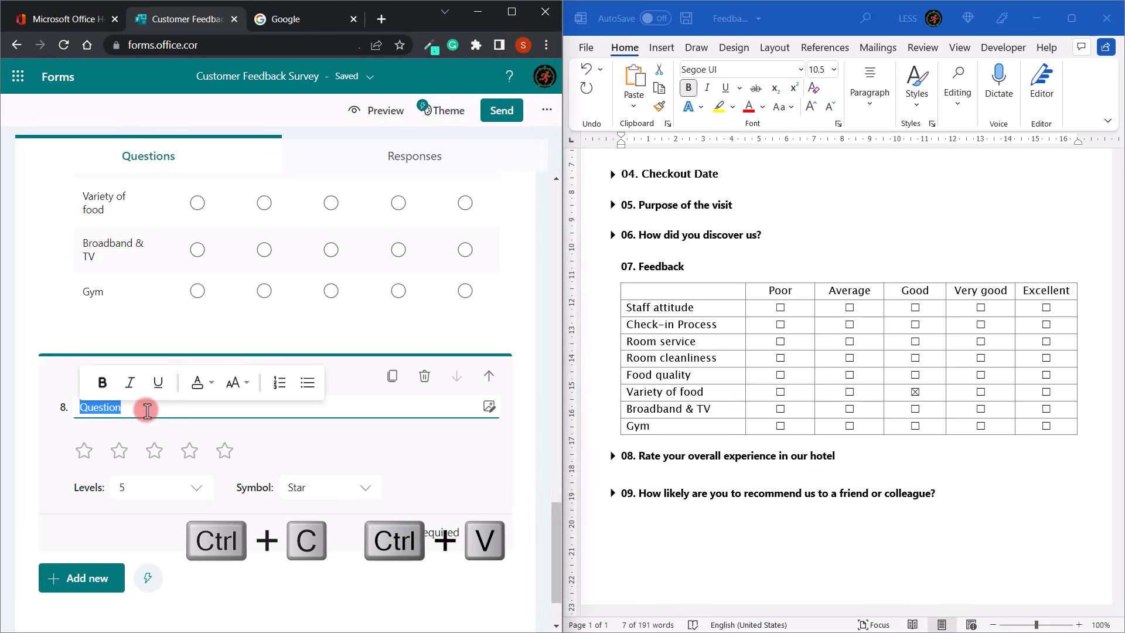
pyautogui.hotkey('ctrl', 'v')
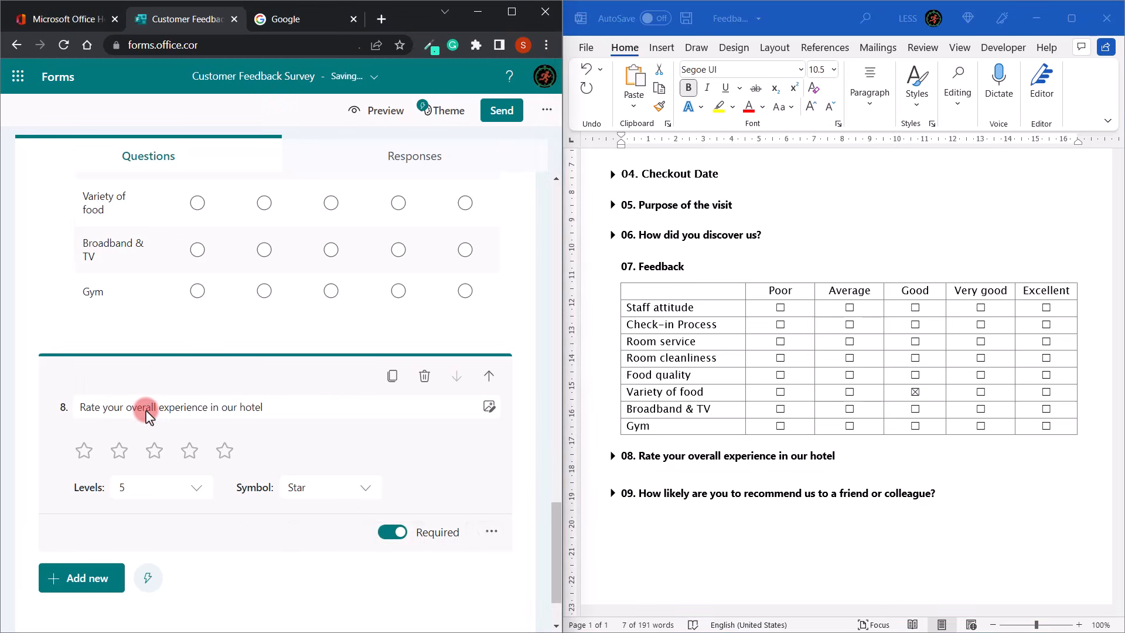
# Step: Review the rating question's symbol and level options, keeping Star and 5, and expand question 08 in the Word document to compare its scale
pyautogui.scroll(-2, 145, 404)
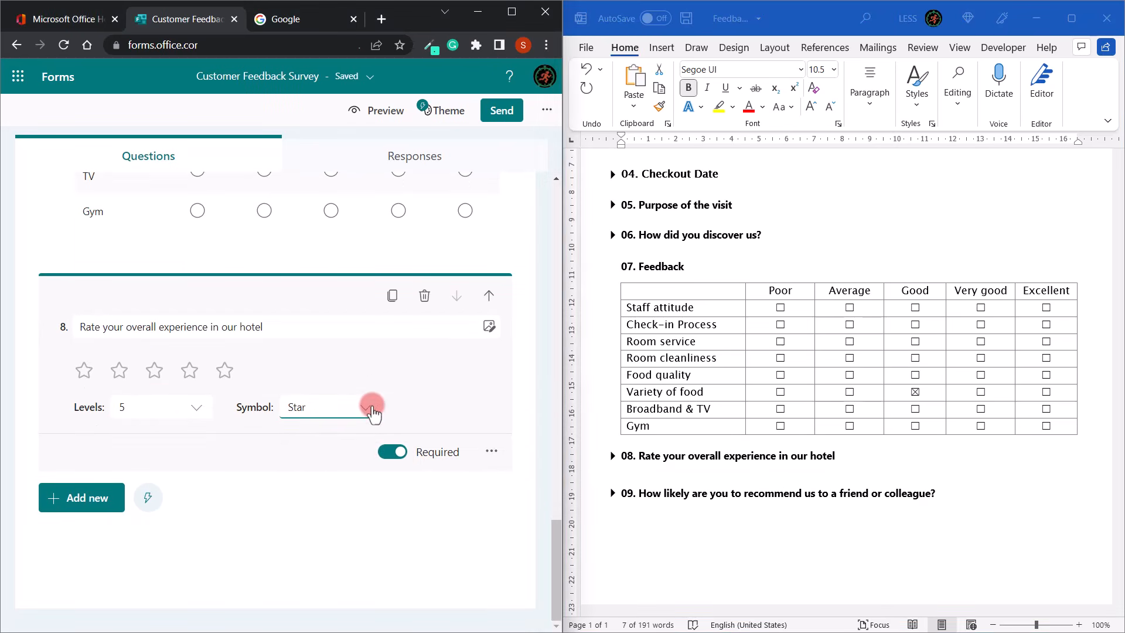
pyautogui.click(369, 406)
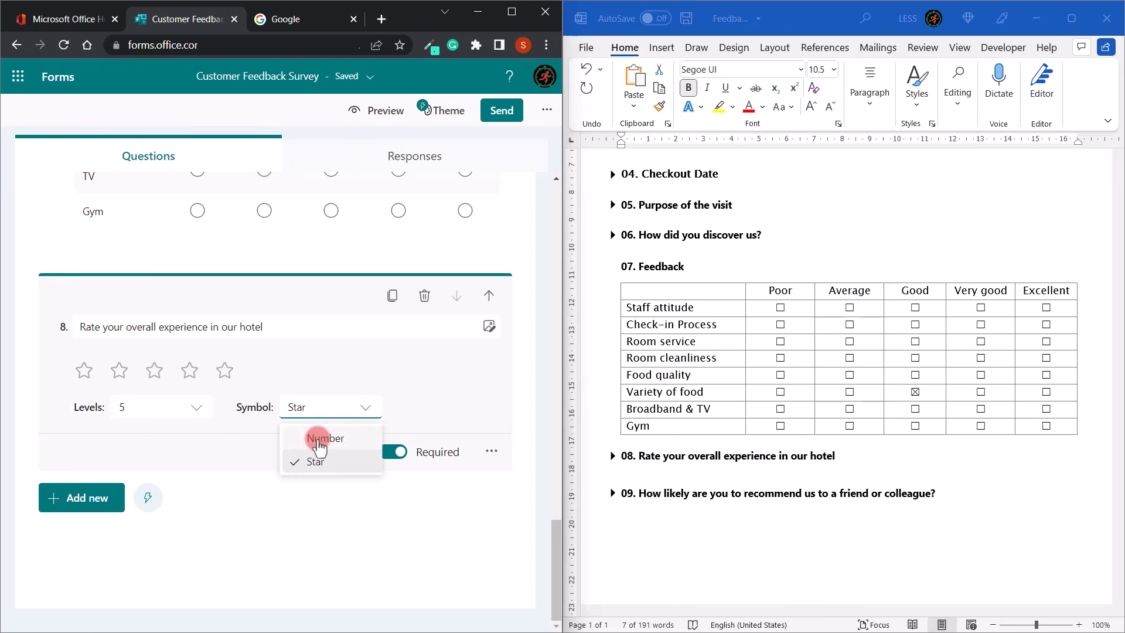
pyautogui.click(317, 439)
pyautogui.click(152, 408)
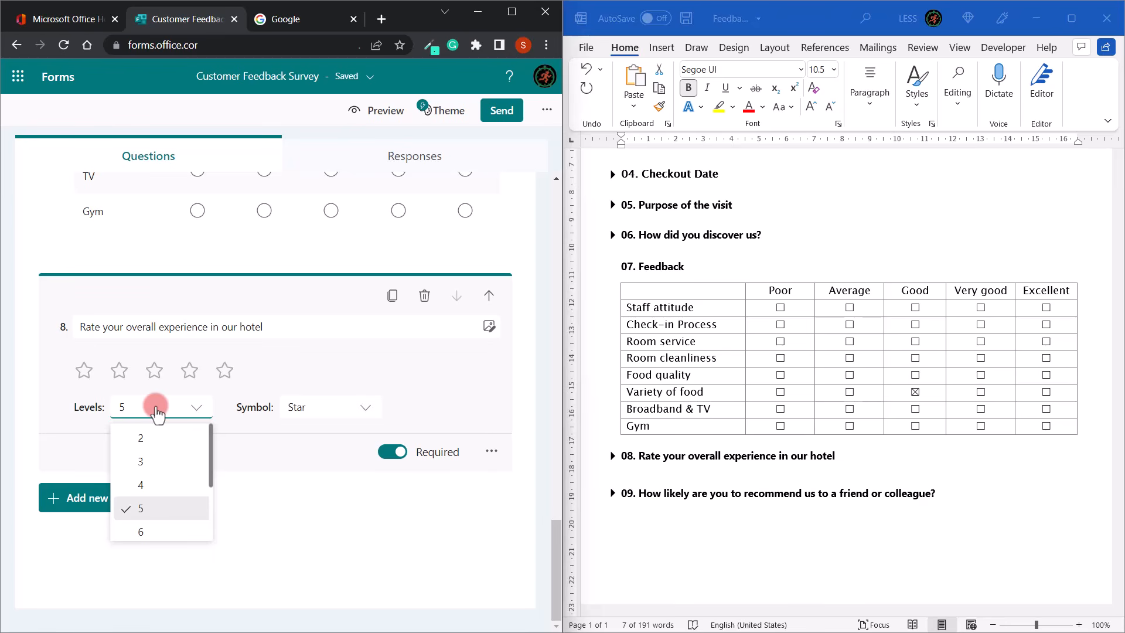
pyautogui.click(201, 410)
pyautogui.click(612, 456)
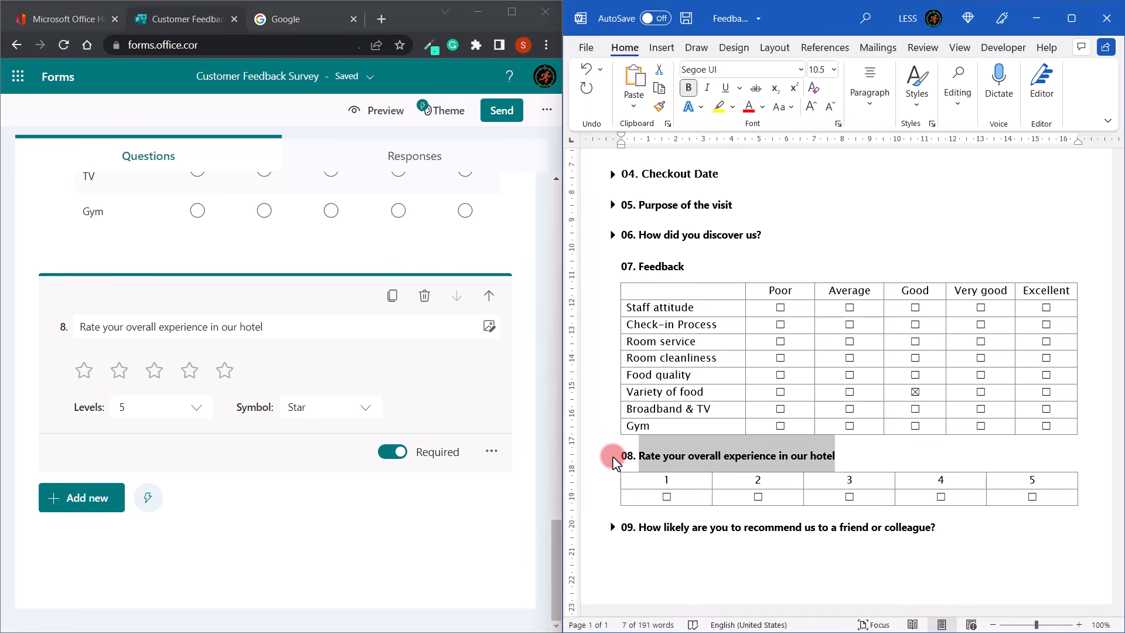
# Step: Add a Net Promoter Score question with the default wording "How likely are you to recommend us to a friend or colleague?"
pyautogui.click(78, 499)
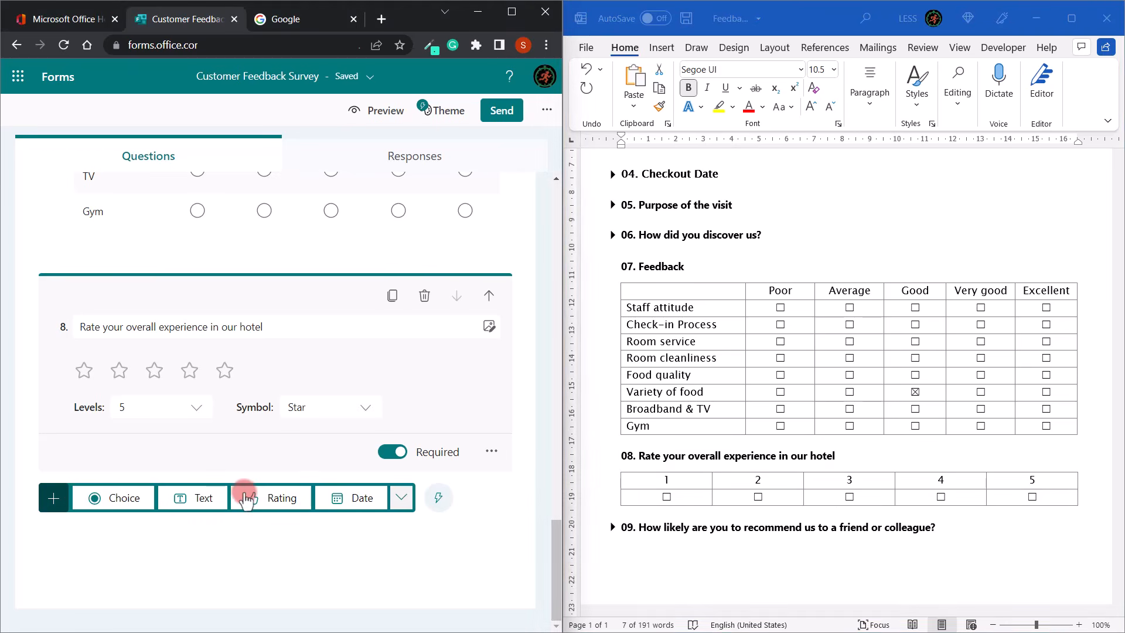
pyautogui.click(401, 497)
pyautogui.click(465, 573)
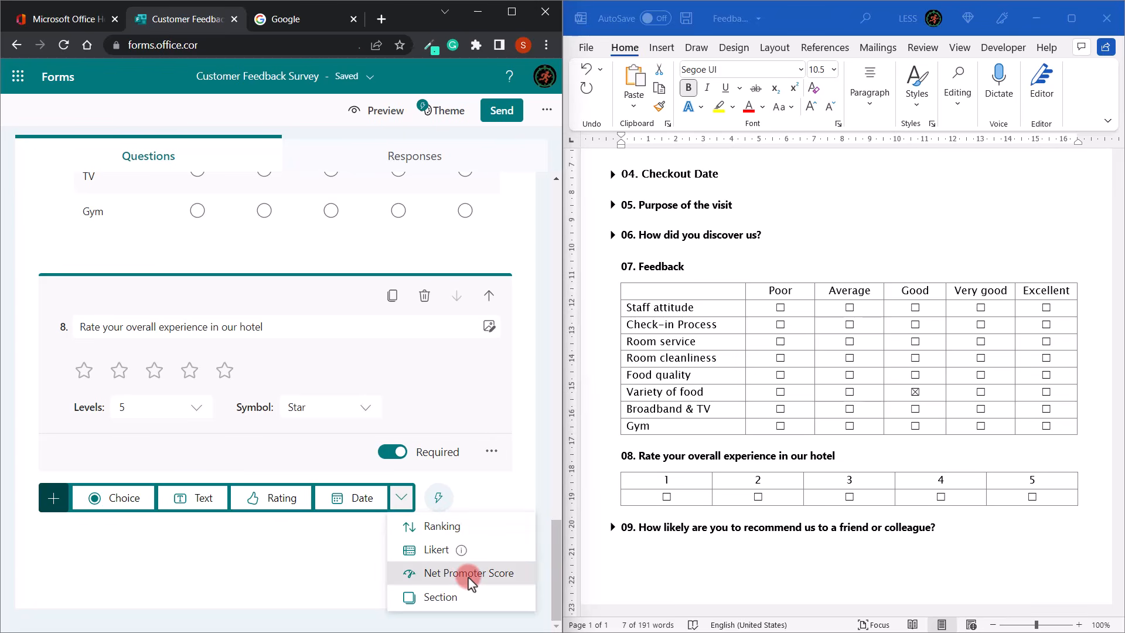
pyautogui.scroll(-2, 469, 580)
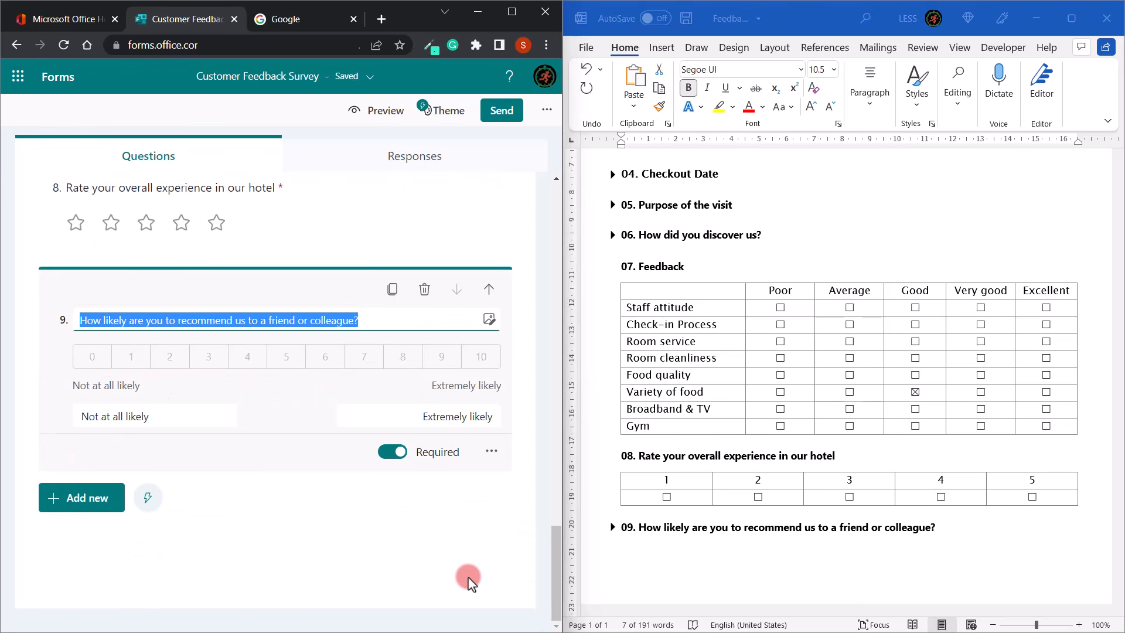
pyautogui.click(469, 580)
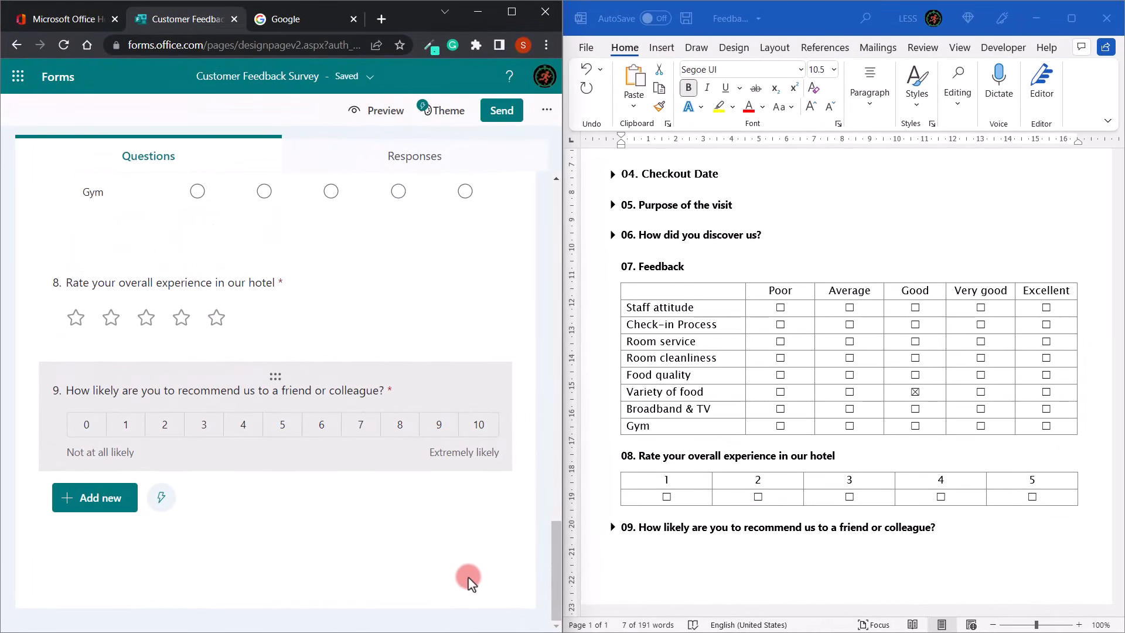
# Step: Maximize the browser window, review all nine survey questions and check the form's responses overview
pyautogui.scroll(20, 469, 580)
pyautogui.click(512, 11)
pyautogui.scroll(5, 527, 234)
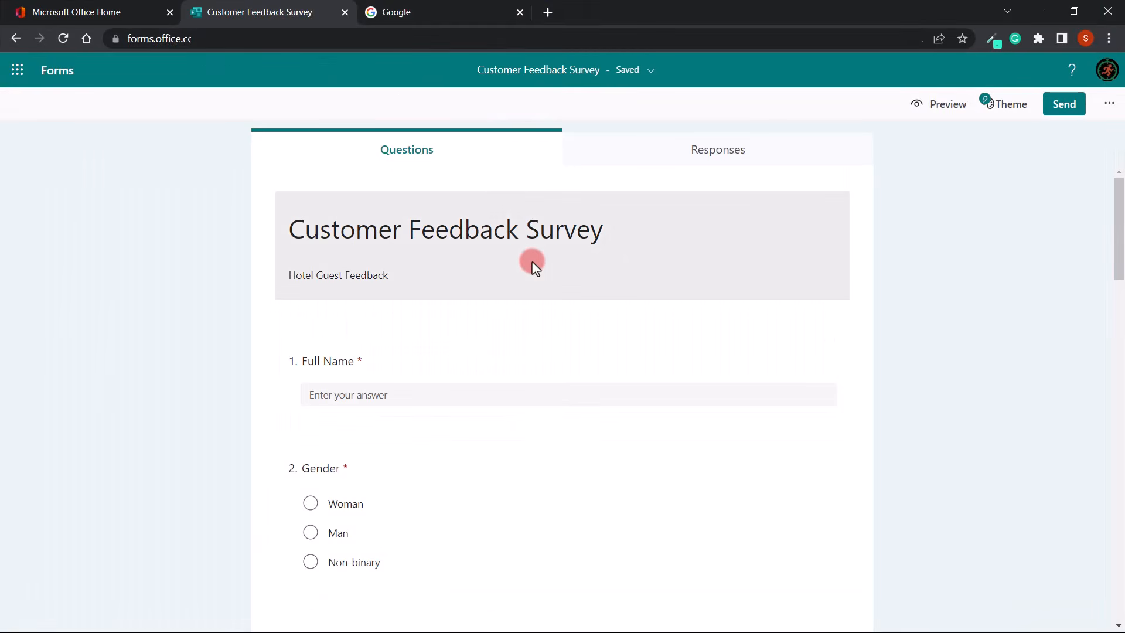
pyautogui.scroll(-12, 534, 267)
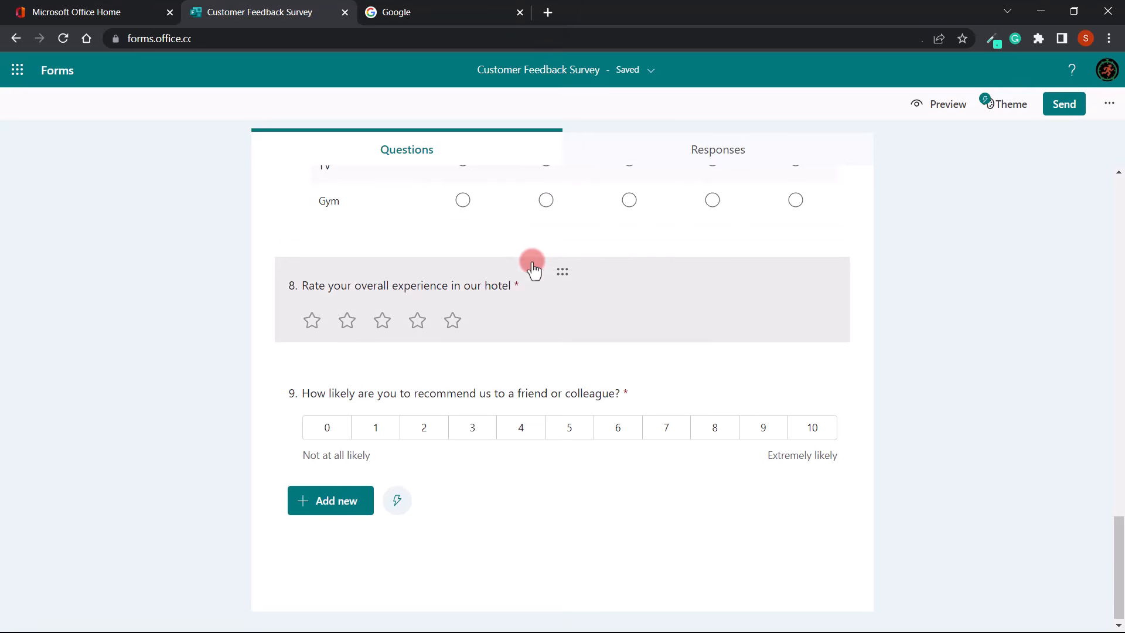
pyautogui.scroll(15, 533, 264)
pyautogui.scroll(5, 533, 265)
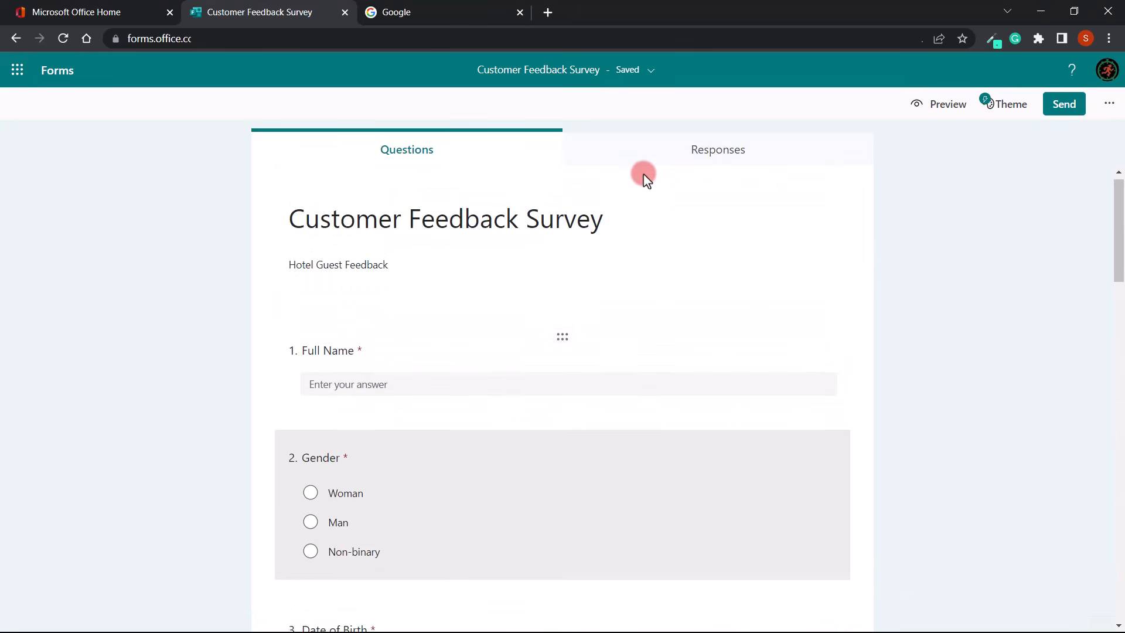
pyautogui.click(665, 159)
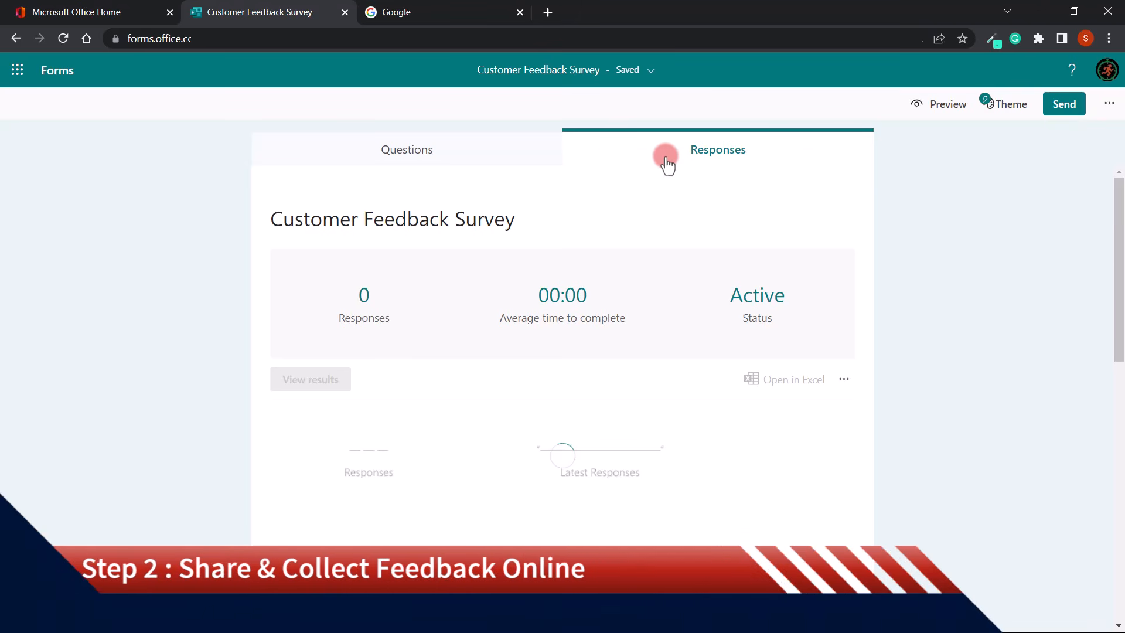
pyautogui.click(444, 153)
# Step: Copy the survey's response link and open it in the browser tab showing Google
pyautogui.click(1066, 111)
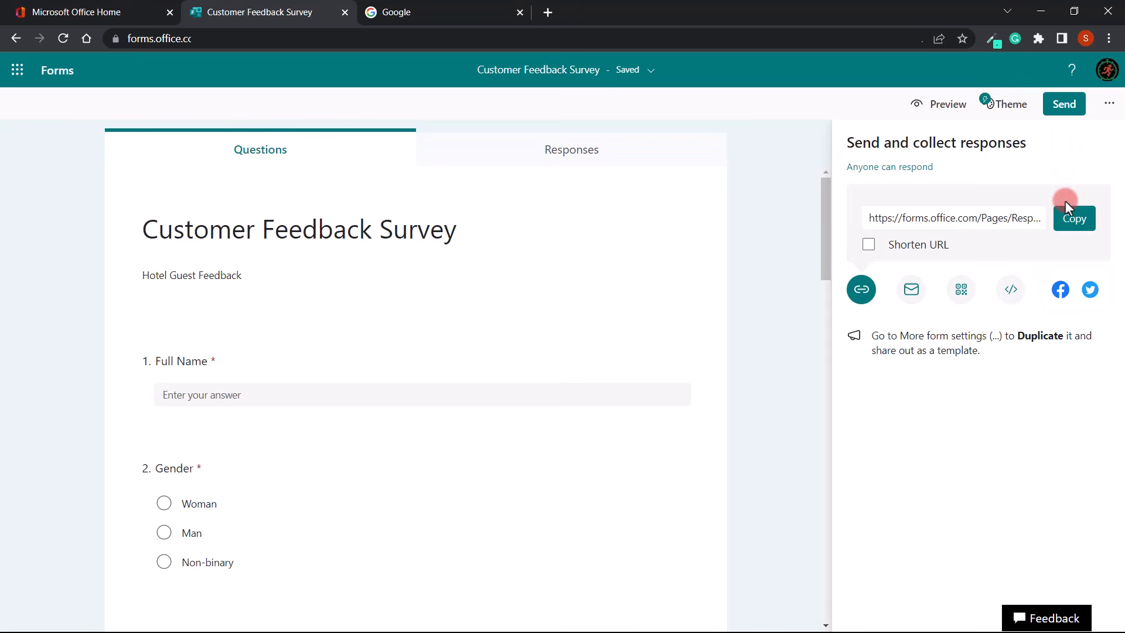
pyautogui.click(1067, 235)
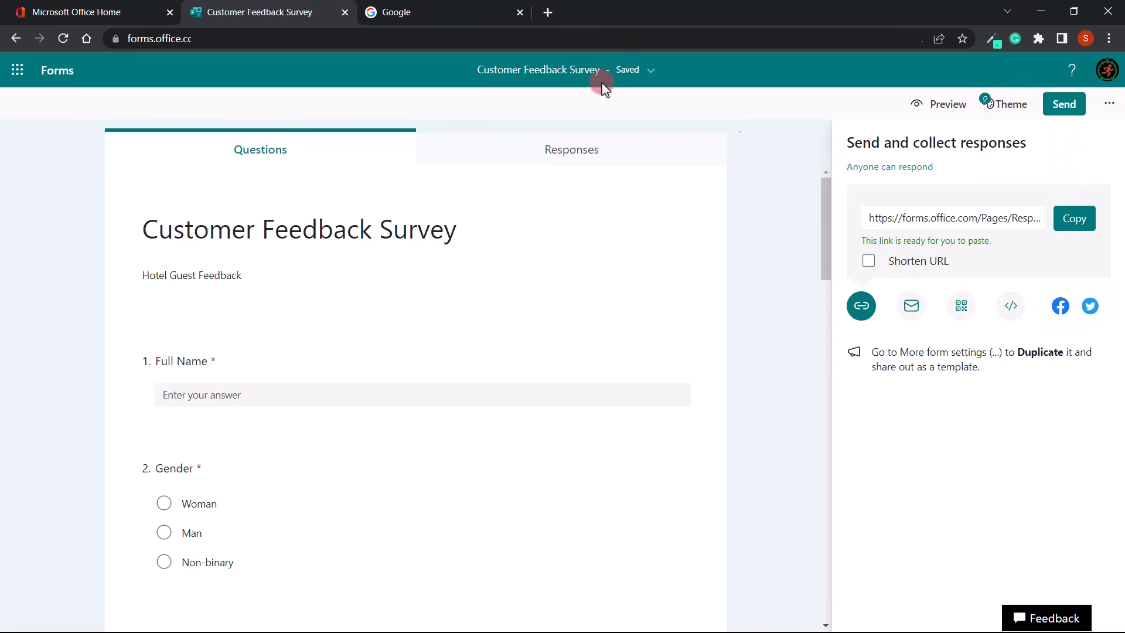
pyautogui.click(414, 12)
pyautogui.click(195, 37)
pyautogui.hotkey('ctrl', 'v')
pyautogui.press('Return')
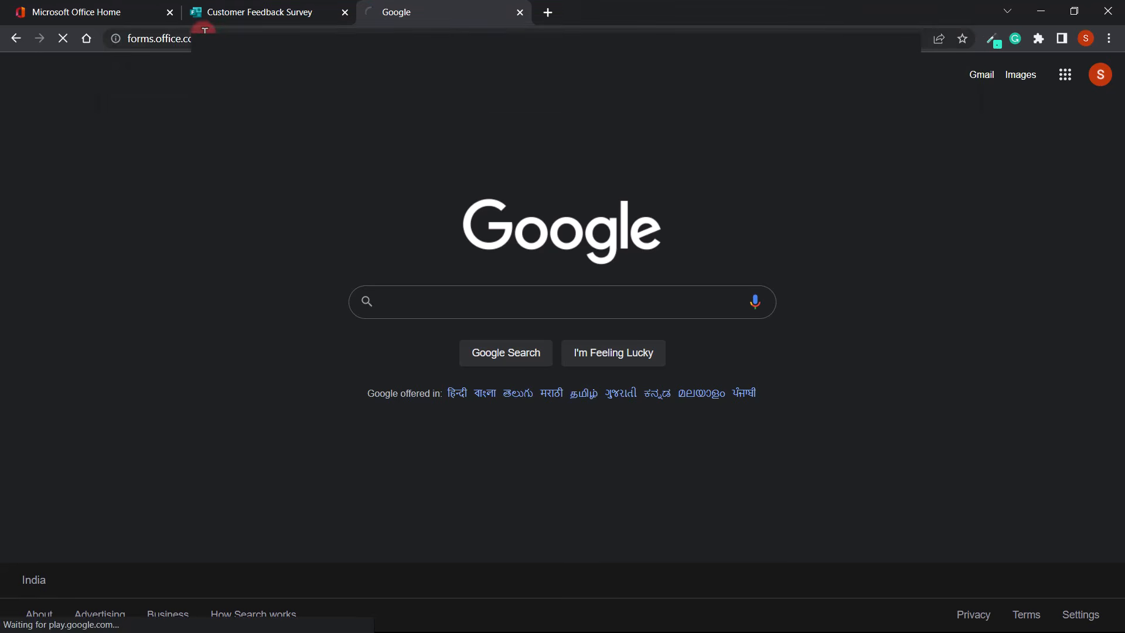
# Step: Fill in the respondent's full name and choose Man as the gender in the opened survey
pyautogui.scroll(-3, 486, 253)
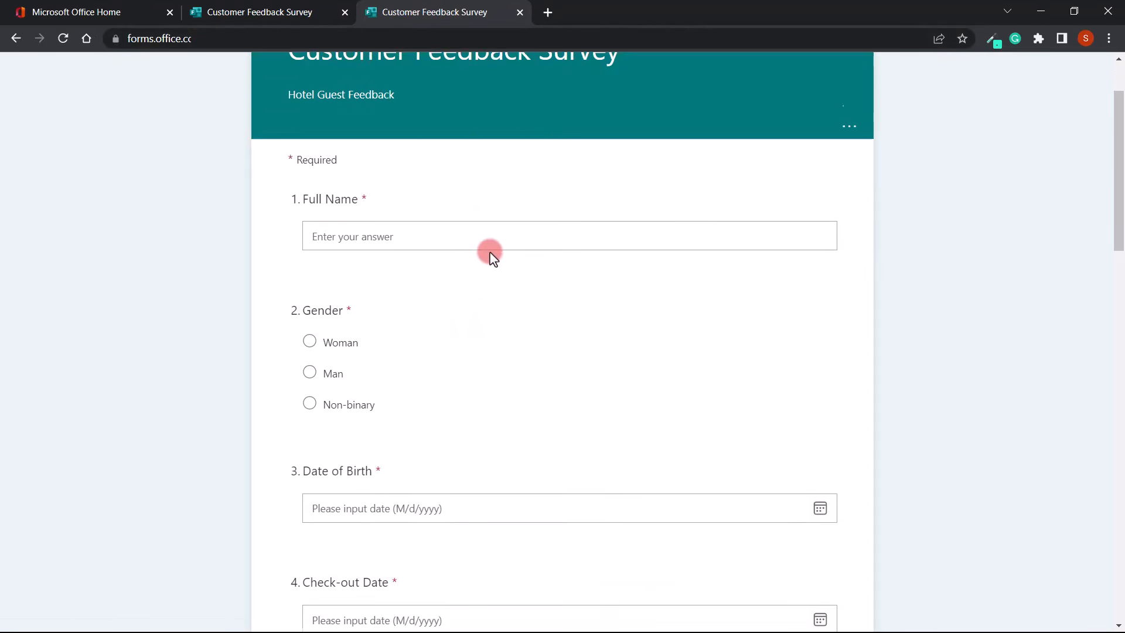
pyautogui.scroll(2, 379, 216)
pyautogui.click(345, 257)
pyautogui.write('x')
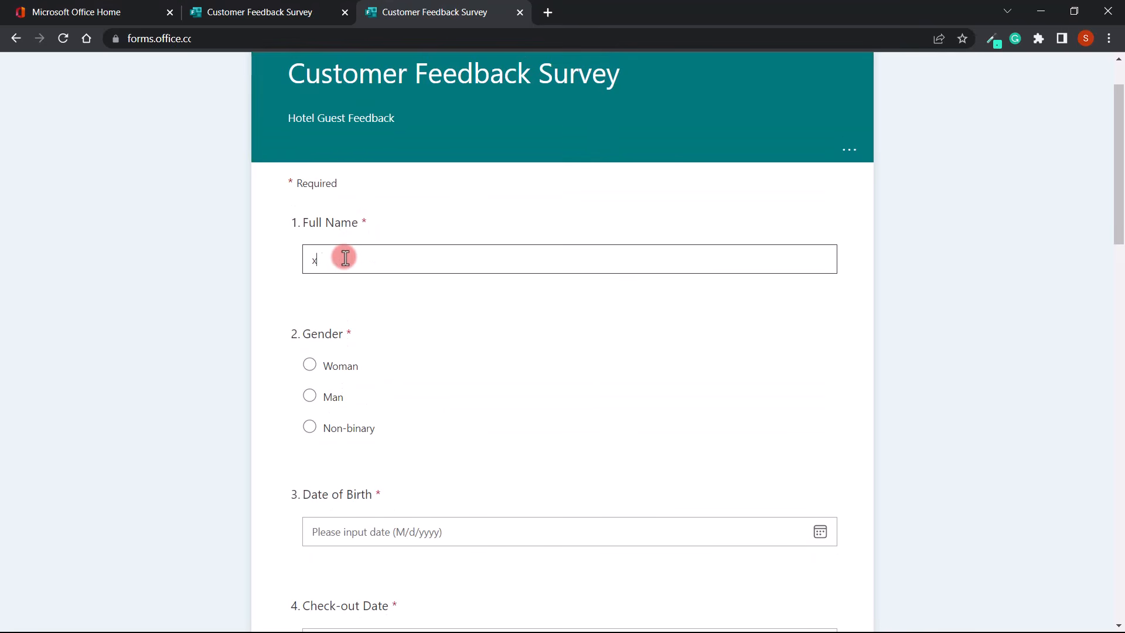
pyautogui.write('yz')
pyautogui.click(309, 396)
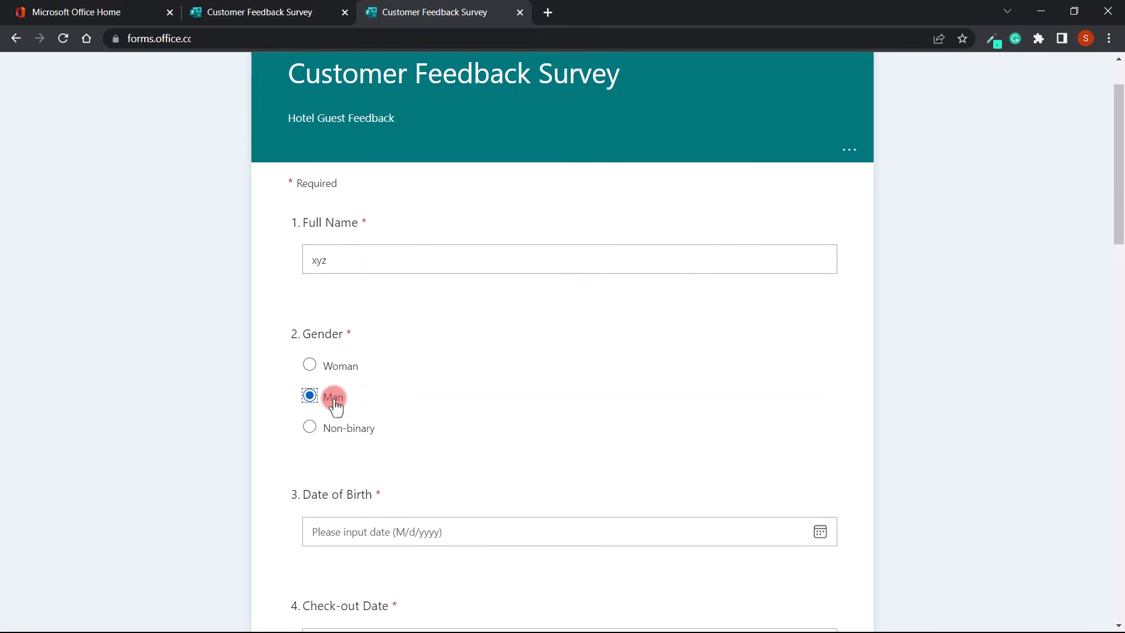
# Step: Pick the respondent's date of birth from the calendar and set the check-out date to 6/26/2022
pyautogui.scroll(-3, 608, 372)
pyautogui.click(819, 312)
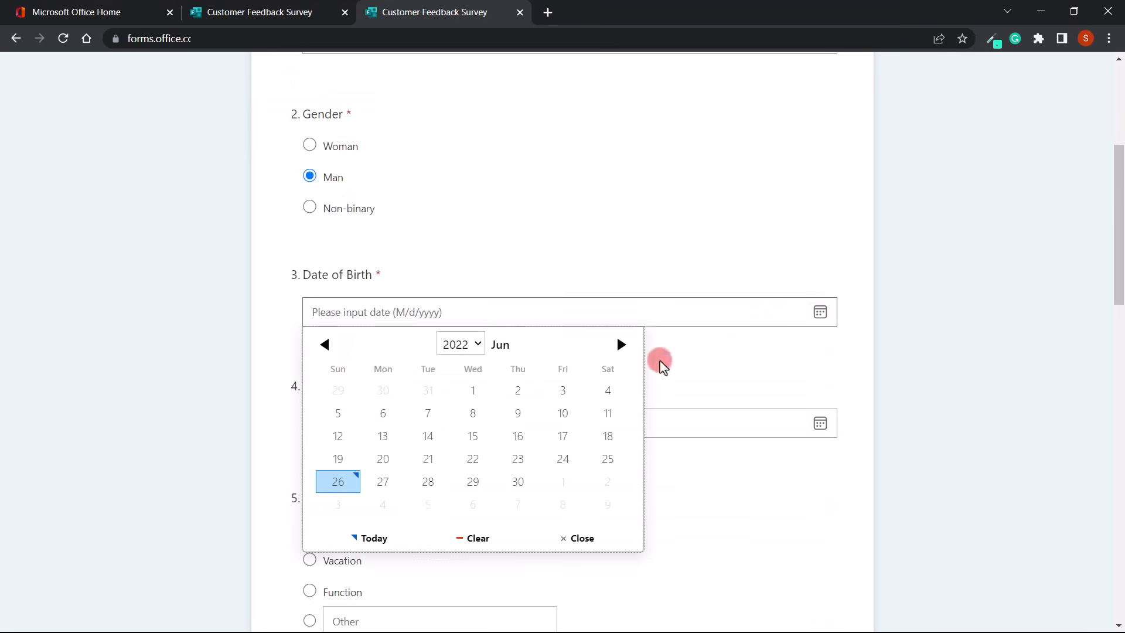
pyautogui.click(472, 344)
pyautogui.scroll(14, 457, 304)
pyautogui.scroll(-9, 459, 293)
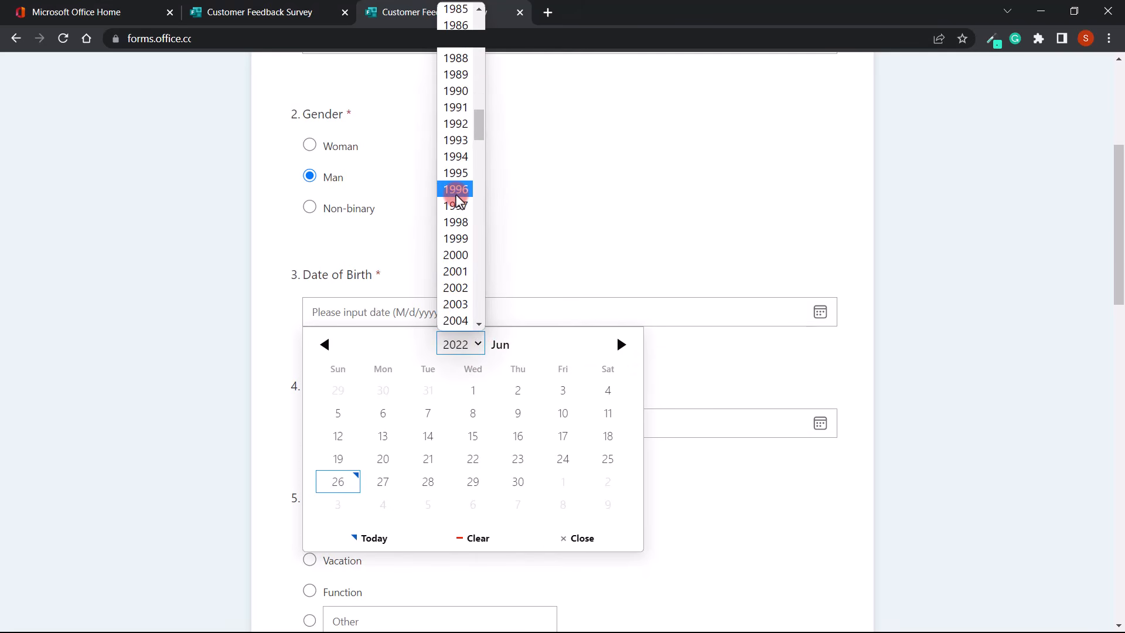
pyautogui.click(457, 193)
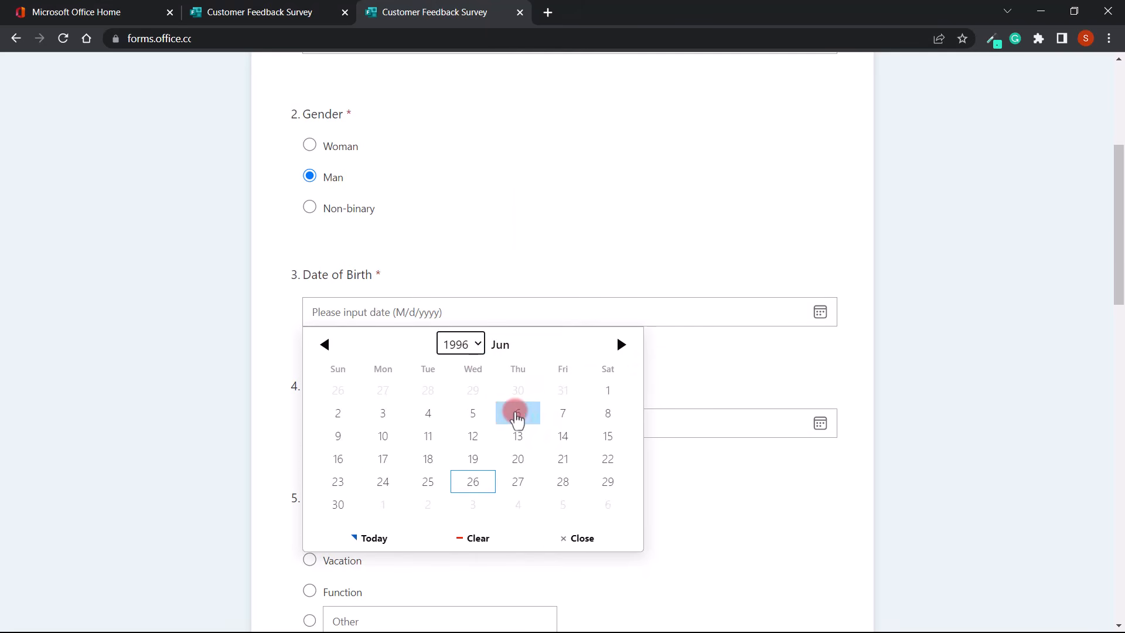
pyautogui.click(516, 414)
pyautogui.click(820, 423)
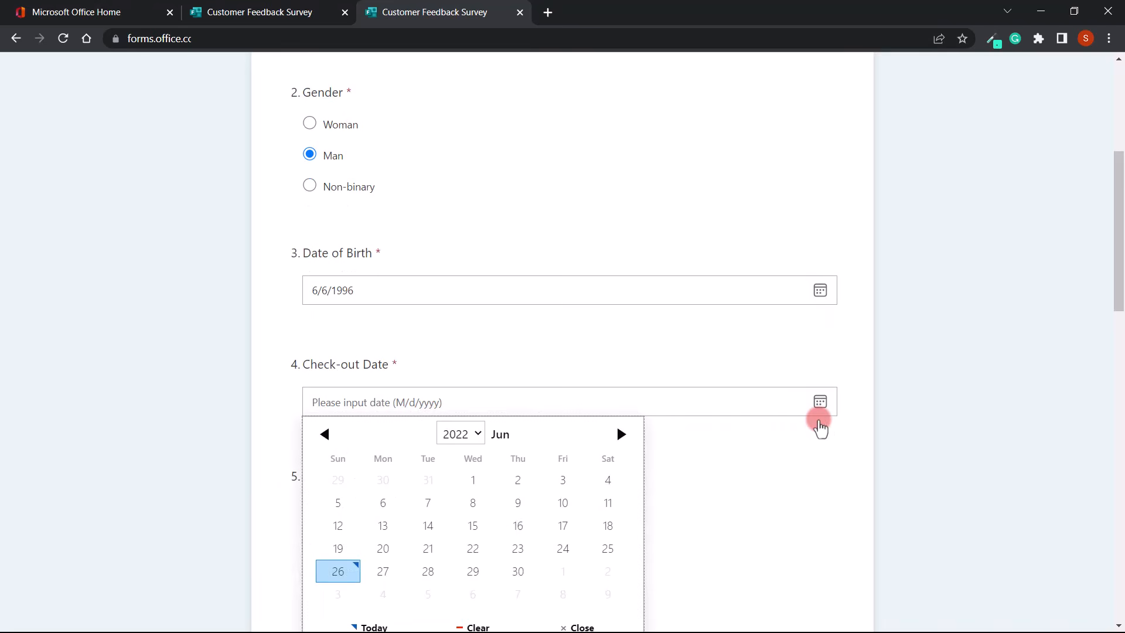
pyautogui.click(338, 572)
# Step: Choose Business as the purpose of visit and Internet advertisement as the way the hotel was discovered
pyautogui.scroll(-4, 377, 396)
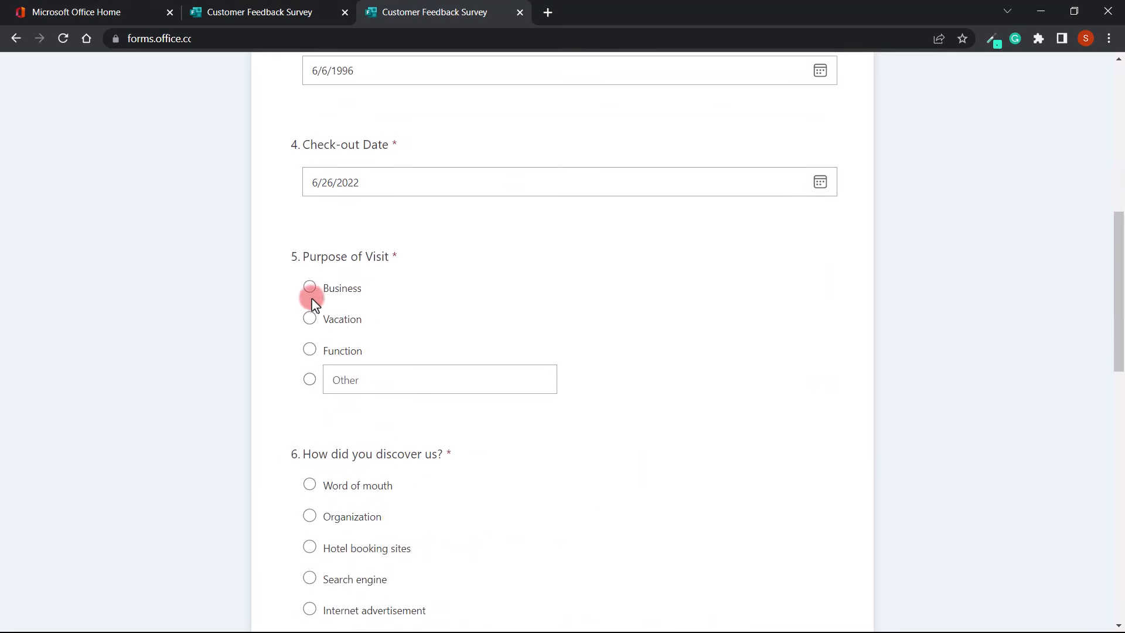
pyautogui.click(310, 287)
pyautogui.scroll(-6, 357, 409)
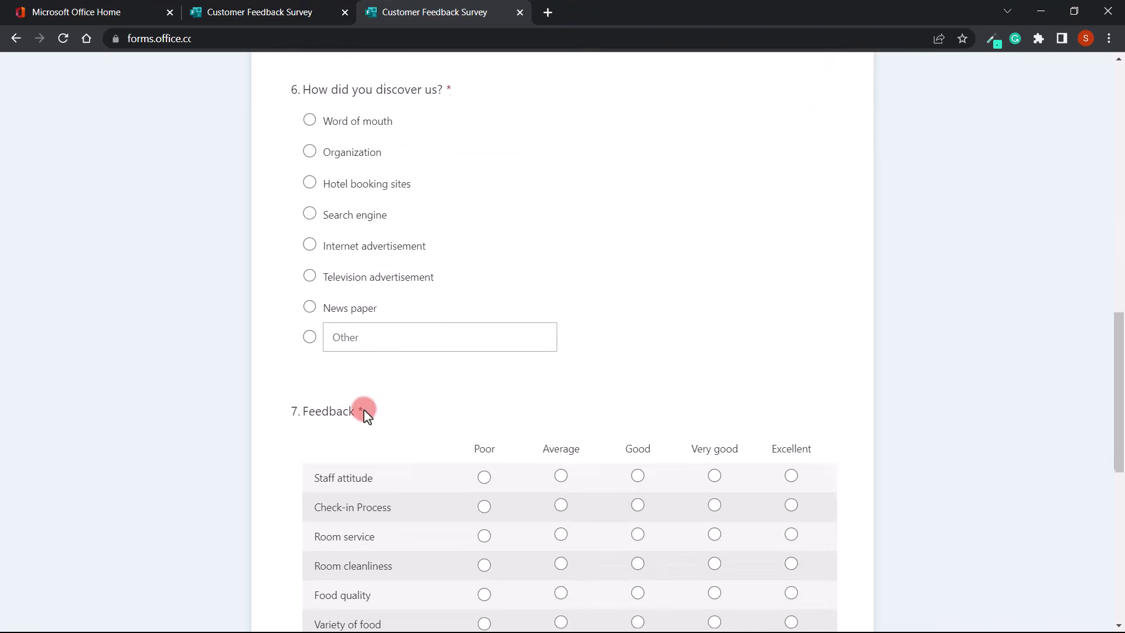
pyautogui.click(310, 243)
# Step: Rate Staff attitude, Room service, Food quality and Gym as Average, Check-in Process as Good, and Room cleanliness and Broadband & TV as Very good
pyautogui.scroll(-5, 467, 349)
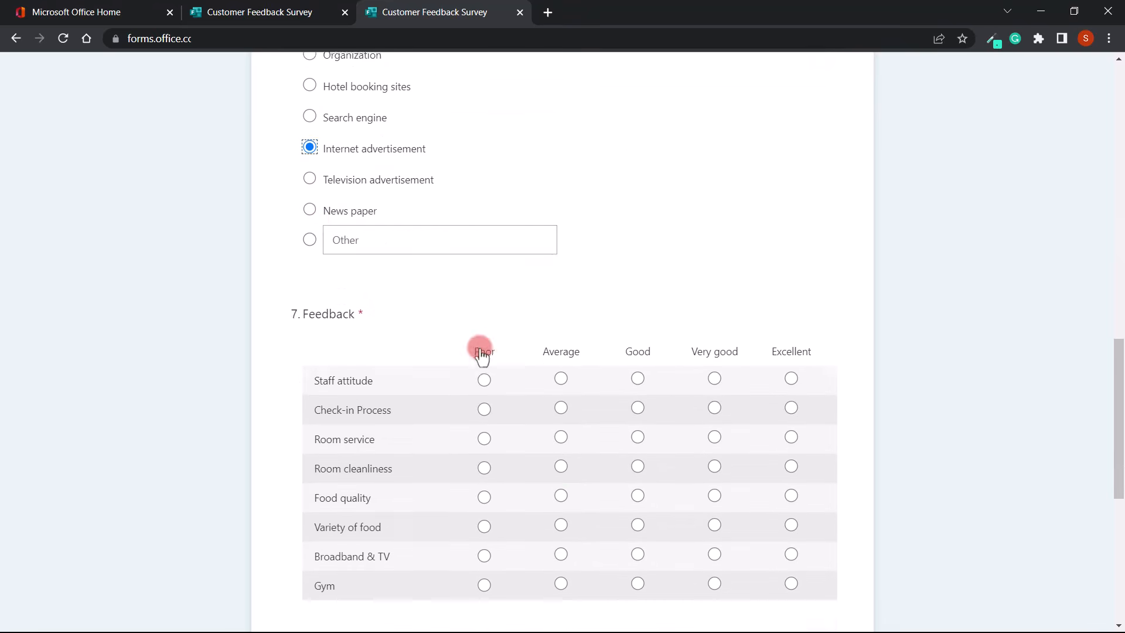
pyautogui.click(562, 181)
pyautogui.click(638, 212)
pyautogui.click(562, 236)
pyautogui.click(711, 270)
pyautogui.click(561, 298)
pyautogui.click(715, 356)
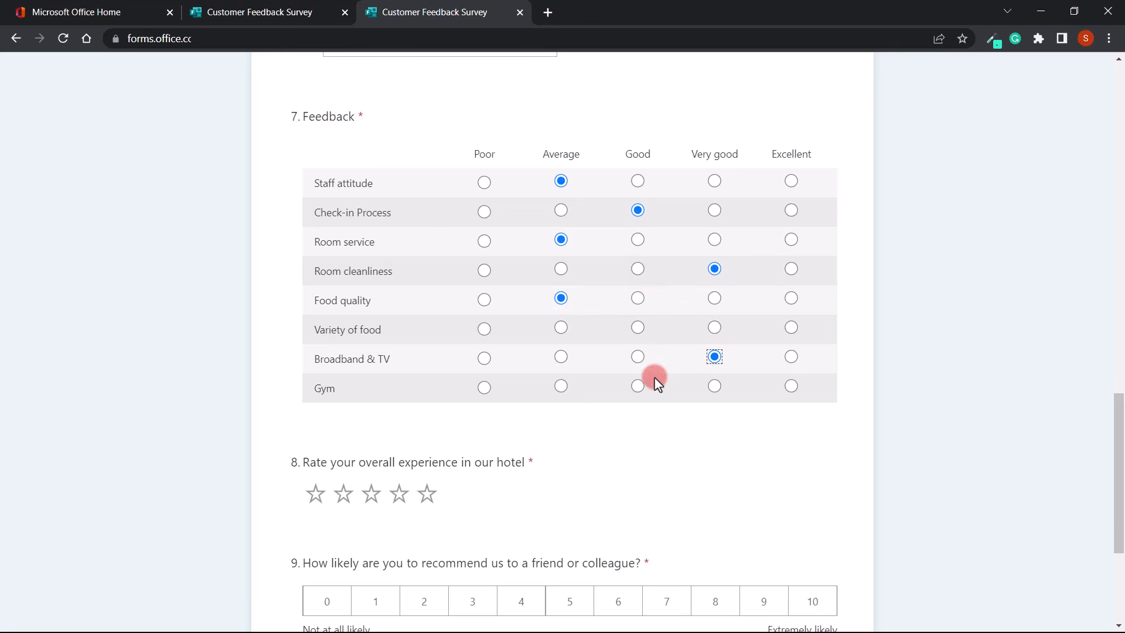
pyautogui.click(561, 387)
# Step: Give the overall hotel experience five stars and the recommendation question a 9, and submit the survey response
pyautogui.scroll(-4, 454, 437)
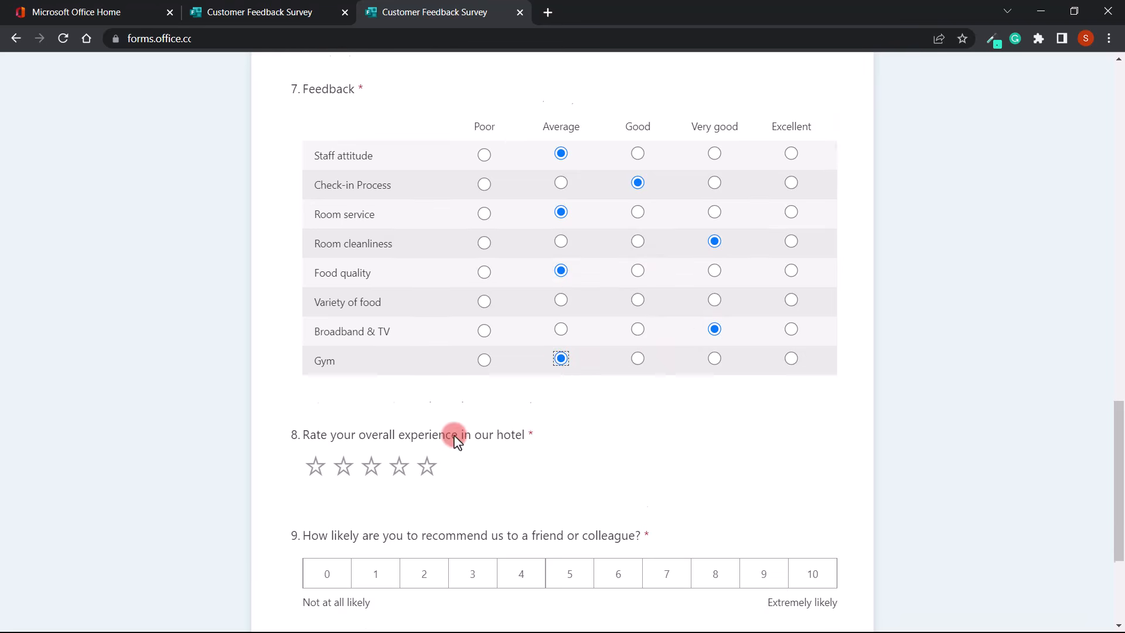
pyautogui.click(426, 275)
pyautogui.click(749, 383)
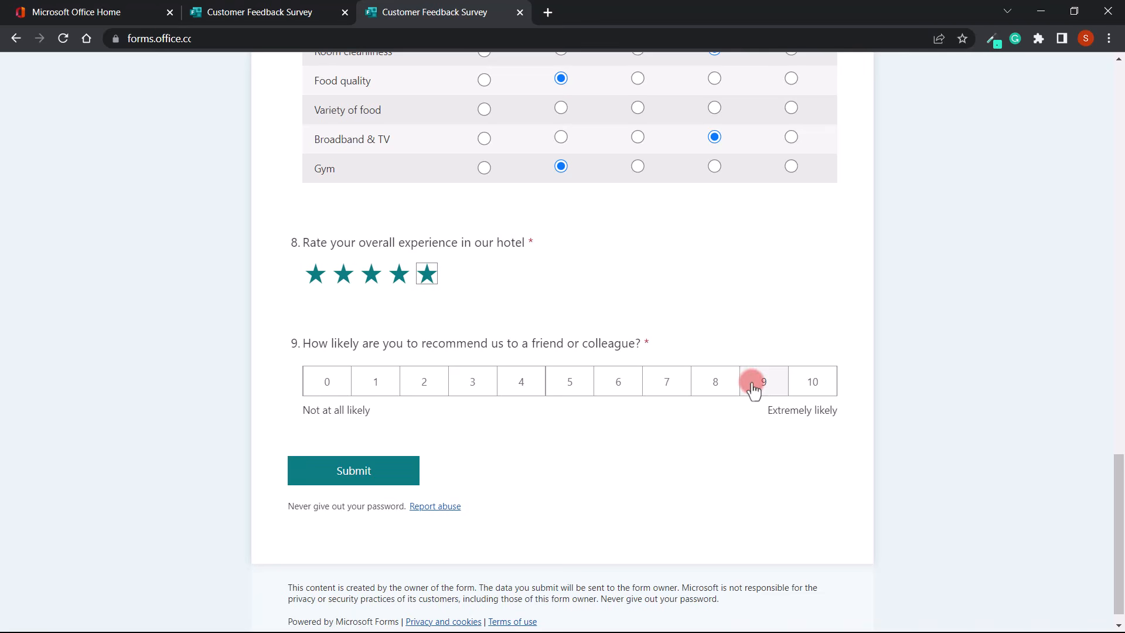
pyautogui.scroll(-1, 416, 445)
pyautogui.click(365, 453)
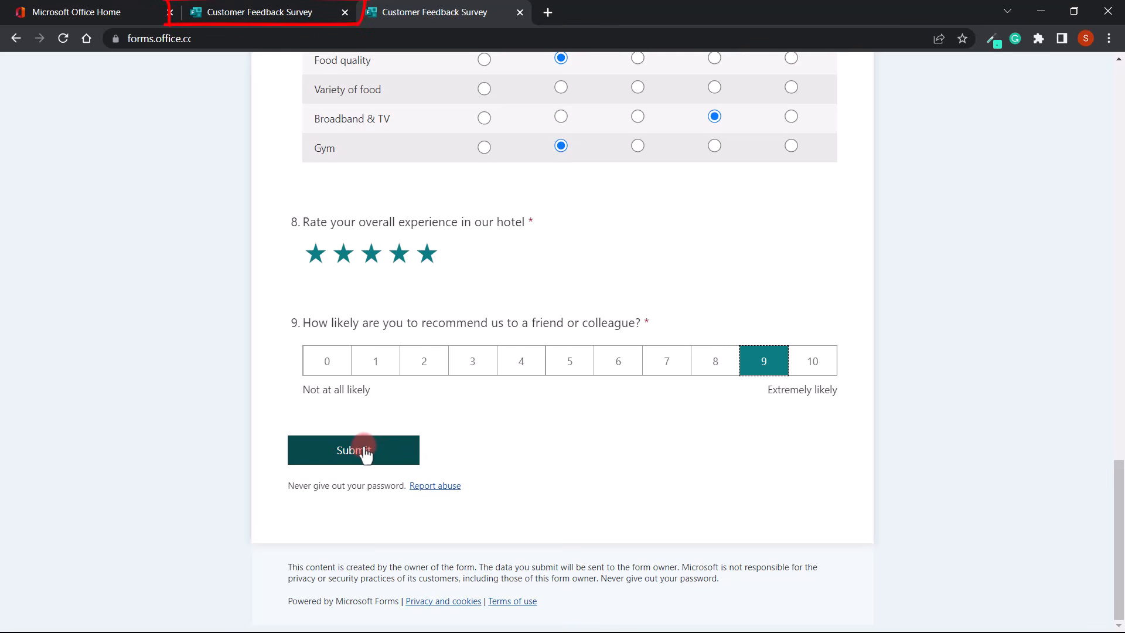
# Step: Rate Variety of food as Good in the Feedback question and submit the survey response
pyautogui.click(365, 452)
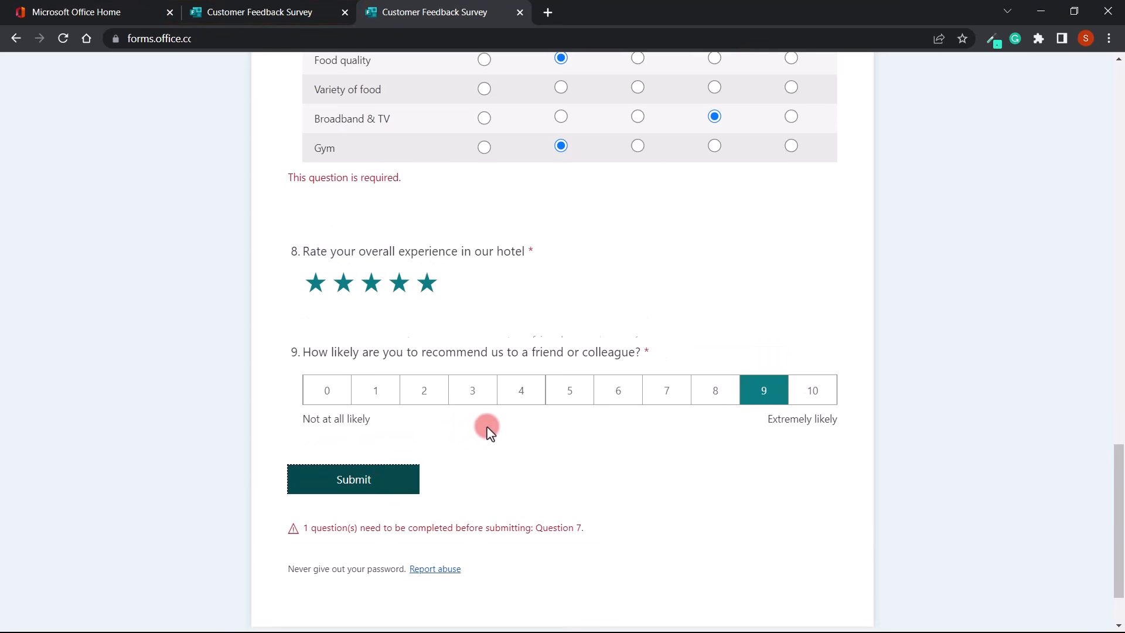
pyautogui.scroll(7, 485, 427)
pyautogui.scroll(-2, 373, 328)
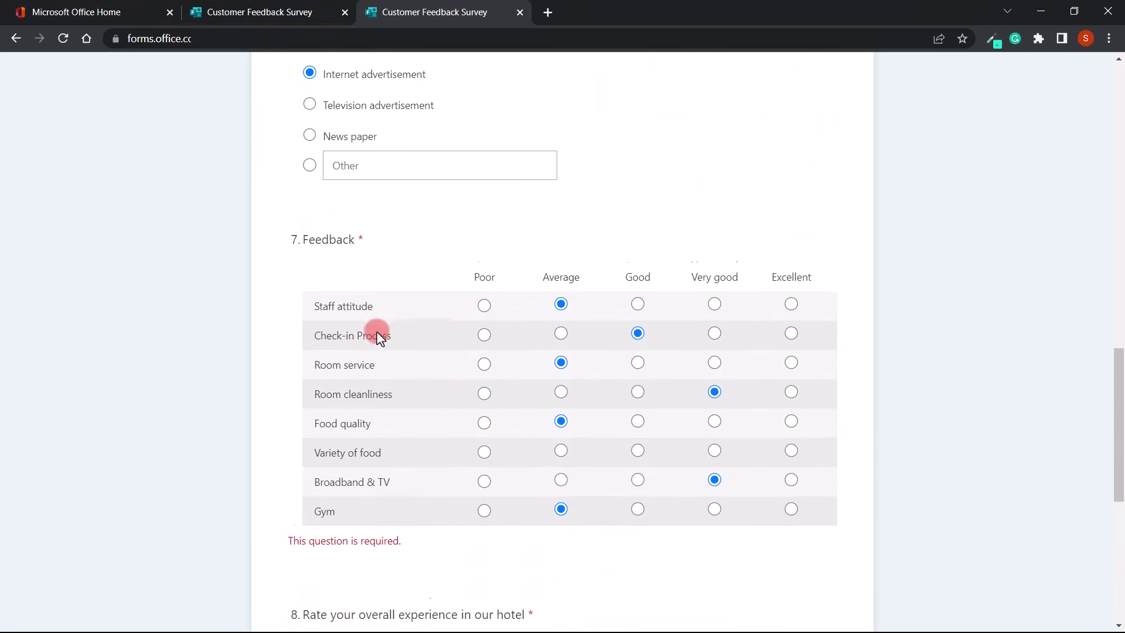
pyautogui.click(638, 381)
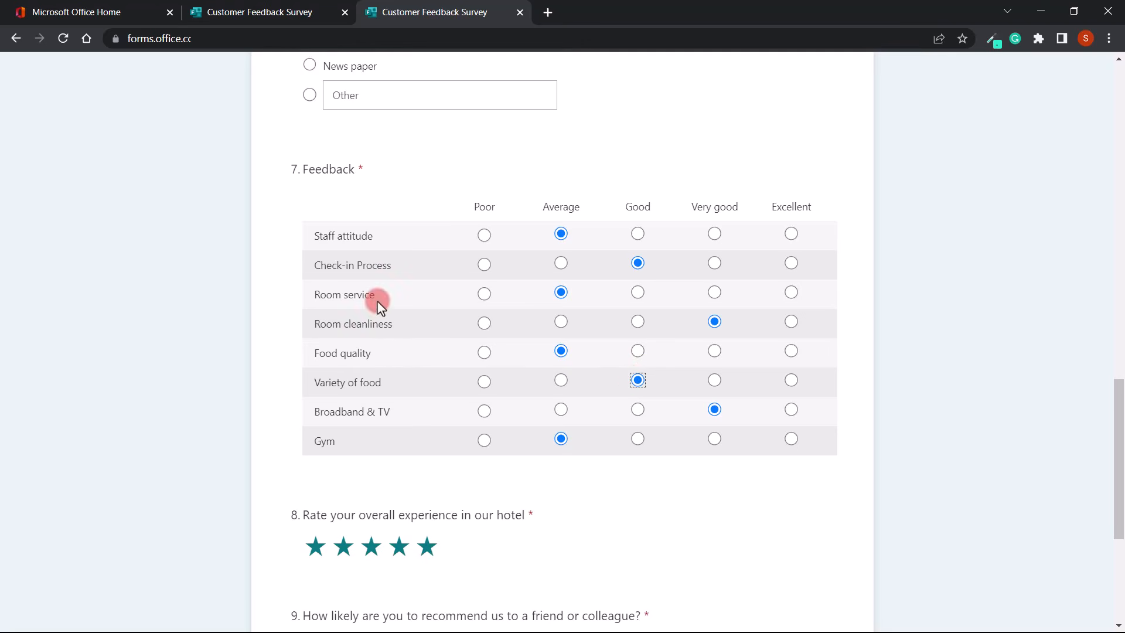
pyautogui.scroll(-5, 377, 305)
pyautogui.click(377, 448)
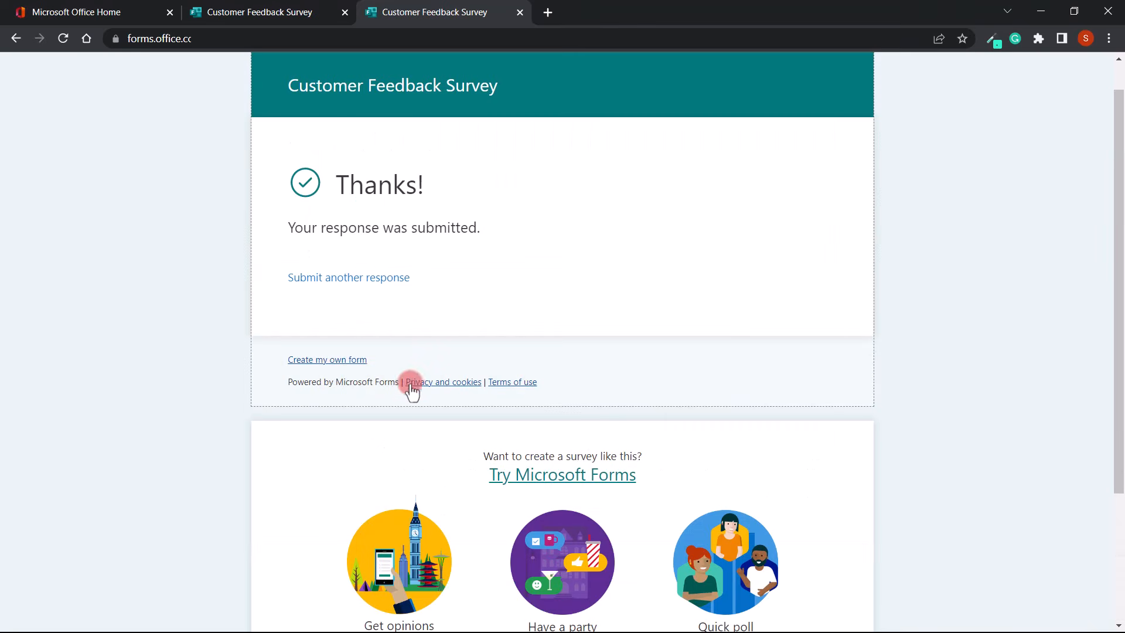
# Step: Load google.com in place of the submitted survey page
pyautogui.click(310, 40)
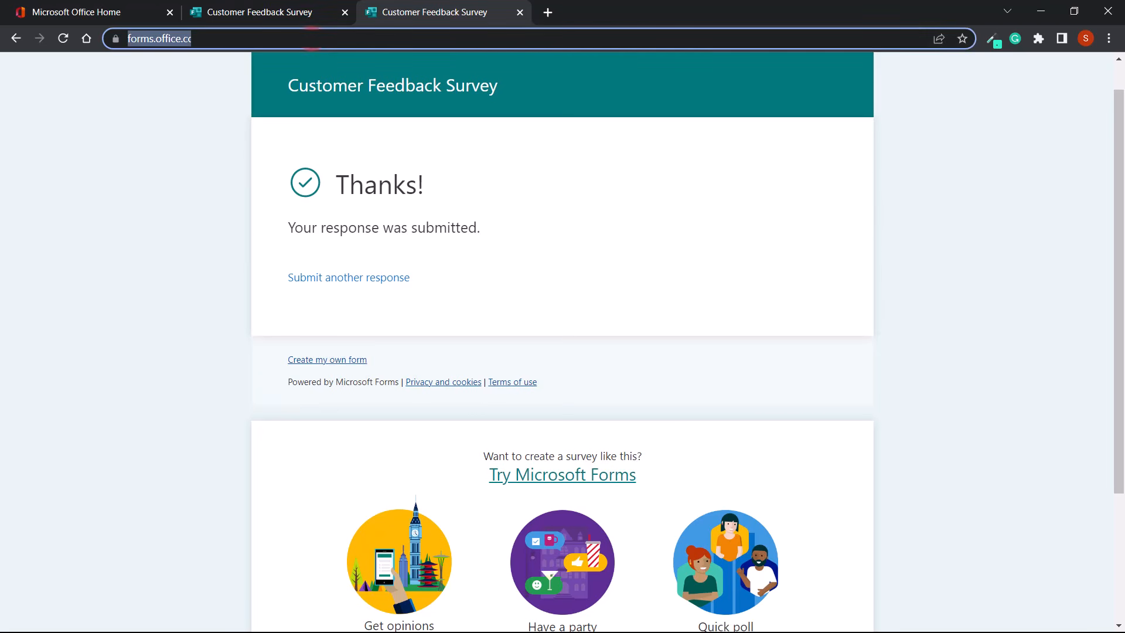
pyautogui.write('google.com')
pyautogui.press('Return')
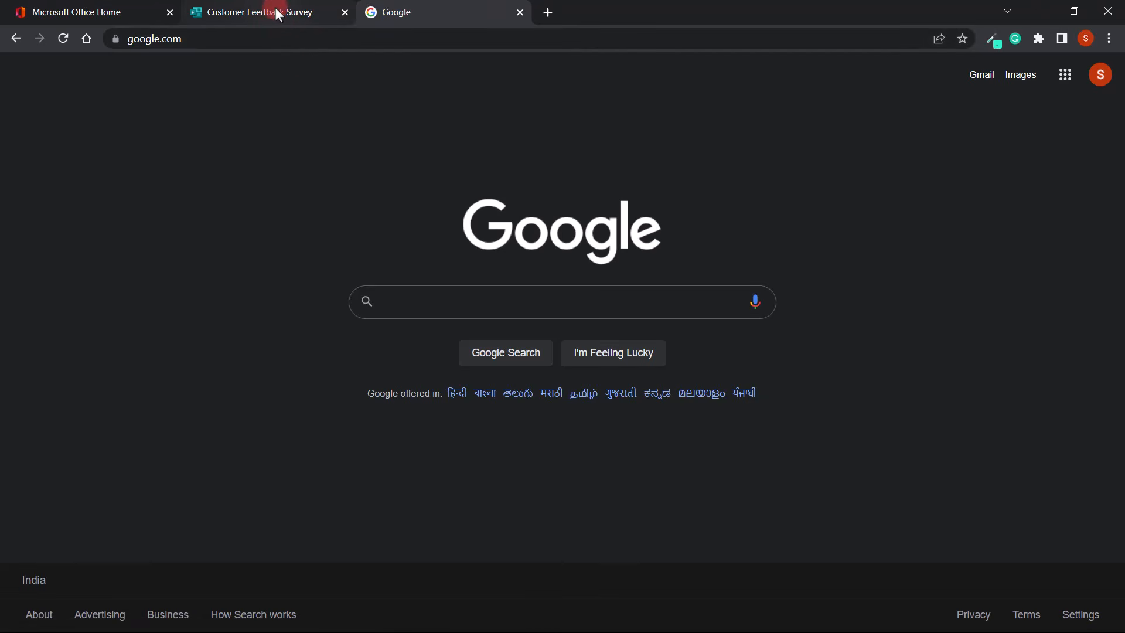
# Step: Return to the form's editor and review the collected responses question by question
pyautogui.click(275, 12)
pyautogui.click(574, 155)
pyautogui.click(728, 175)
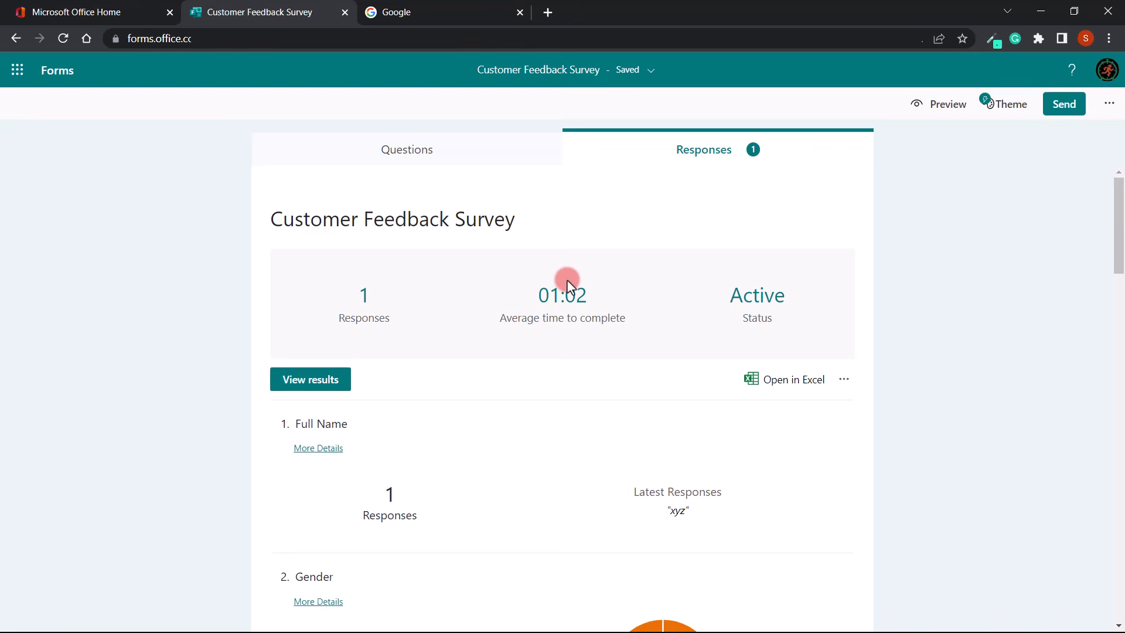
pyautogui.scroll(-15, 655, 432)
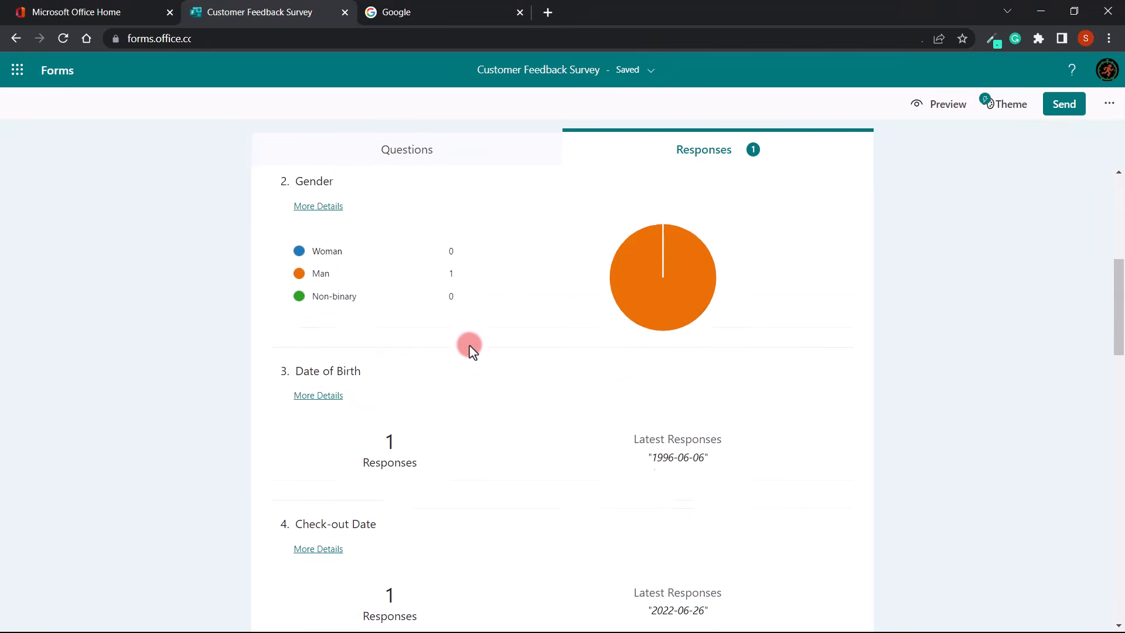
pyautogui.scroll(-10, 468, 348)
pyautogui.scroll(20, 468, 348)
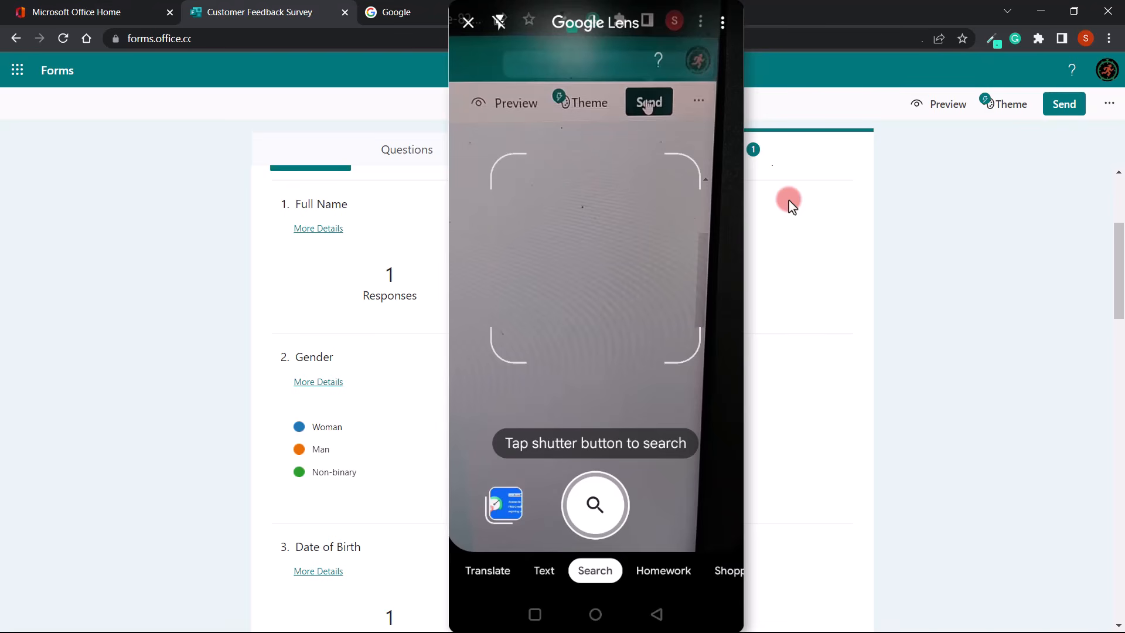
# Step: Display the QR code for sharing the survey with phone and tablet respondents
pyautogui.click(1063, 105)
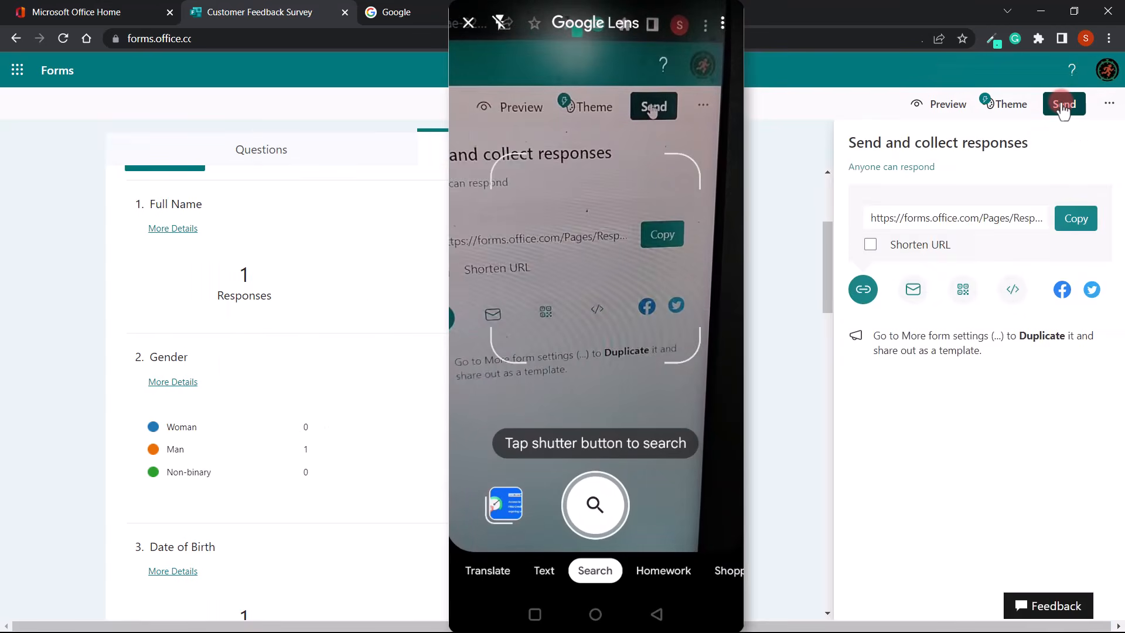
pyautogui.click(962, 290)
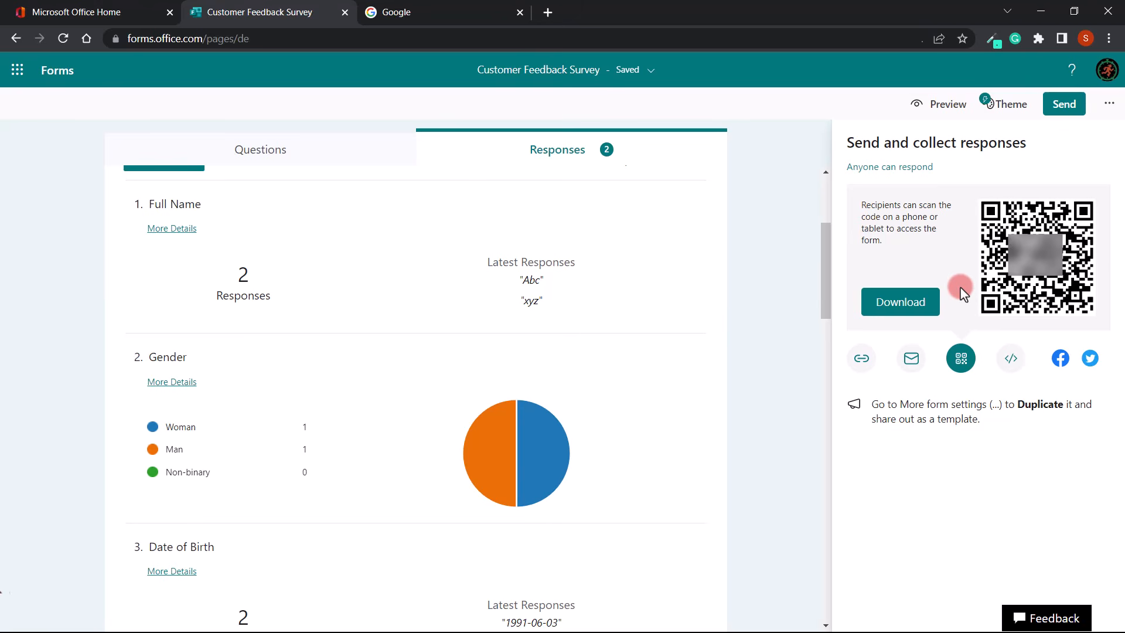
# Step: Switch to the Google page and open Google Forms at forms.google.com
pyautogui.click(441, 9)
pyautogui.click(272, 46)
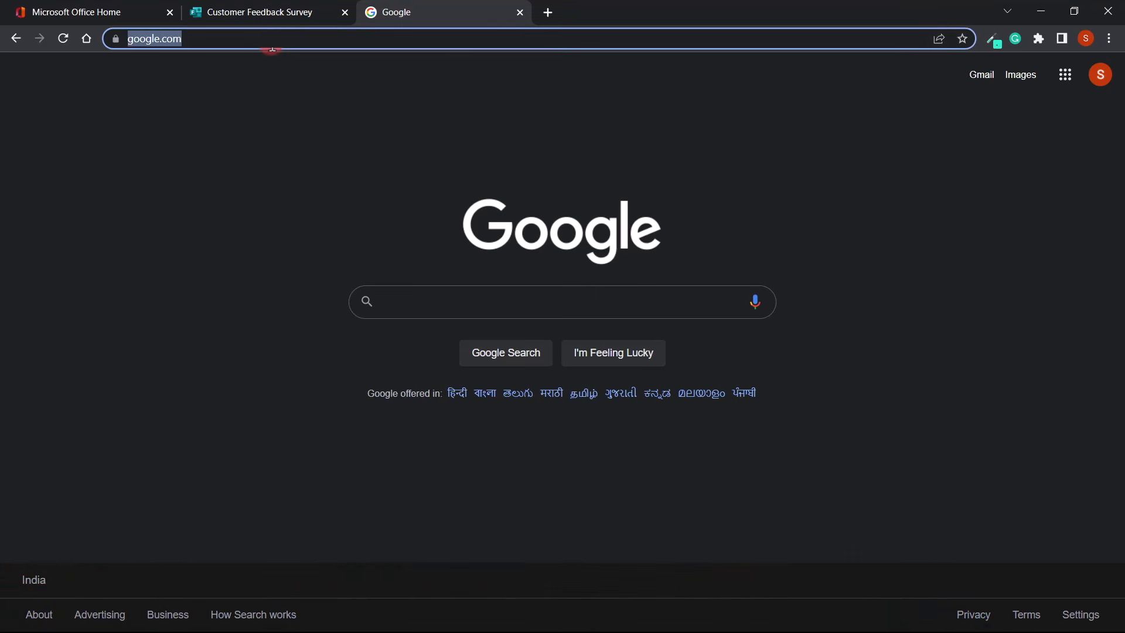
pyautogui.write('forms.google.com')
pyautogui.press('Return')
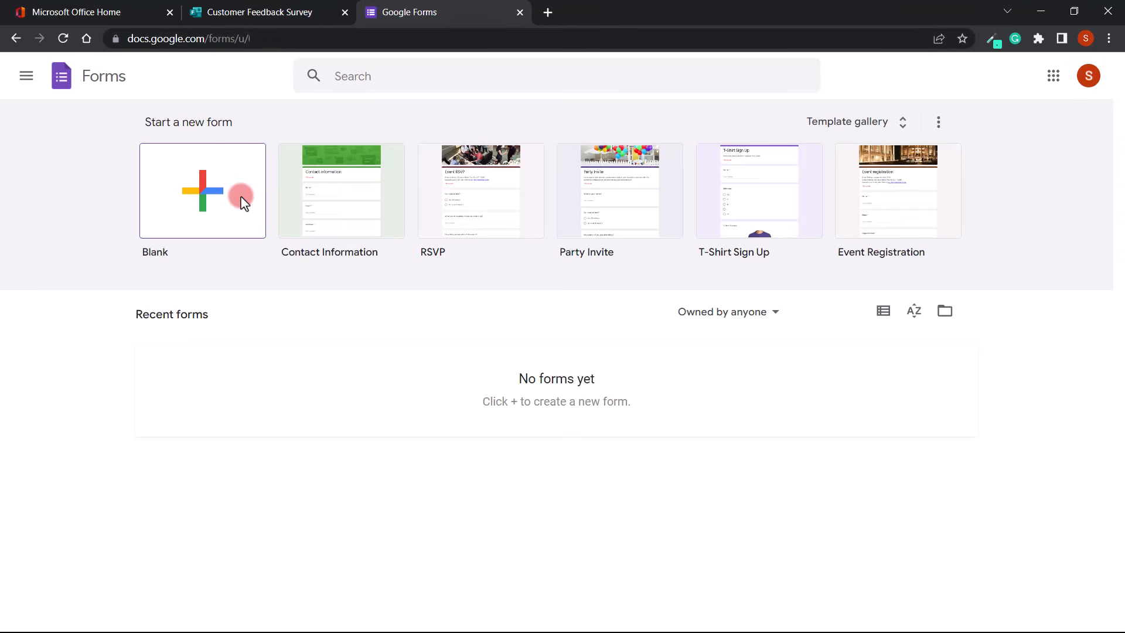
# Step: Look through the Personal, Work and Education form templates in the full template gallery and return to the start page
pyautogui.click(907, 127)
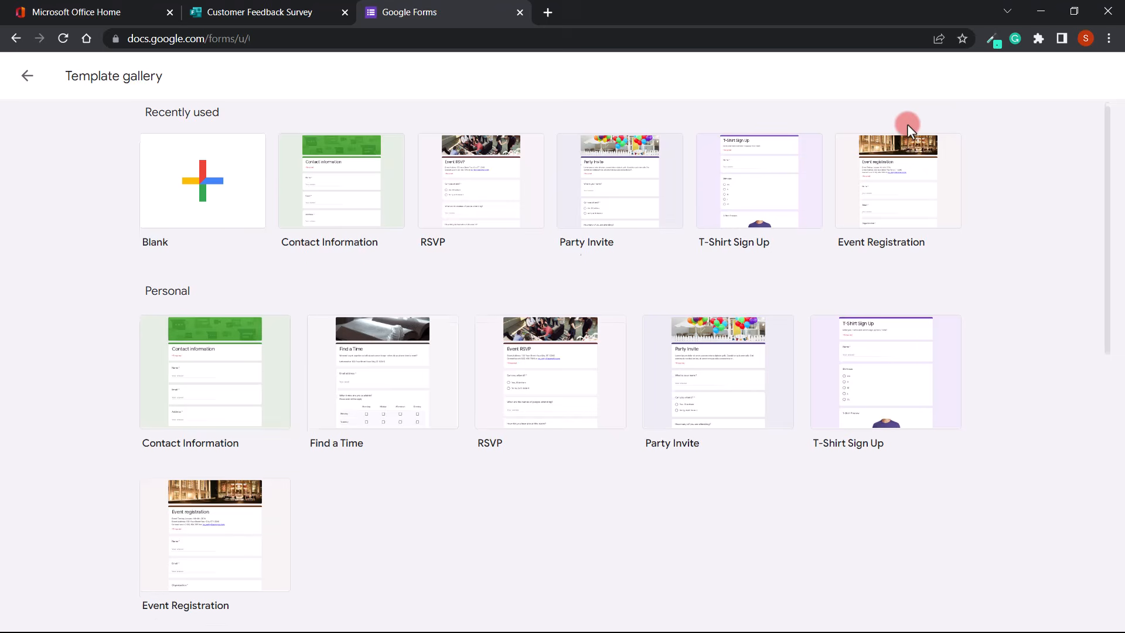
pyautogui.scroll(-6, 907, 124)
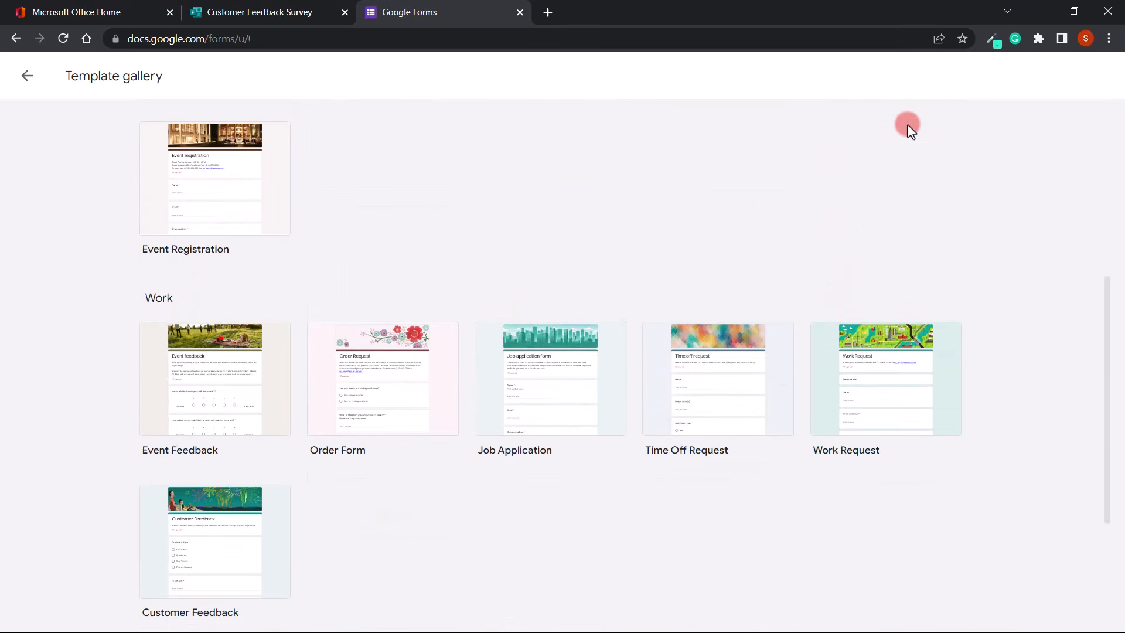
pyautogui.scroll(-4, 907, 124)
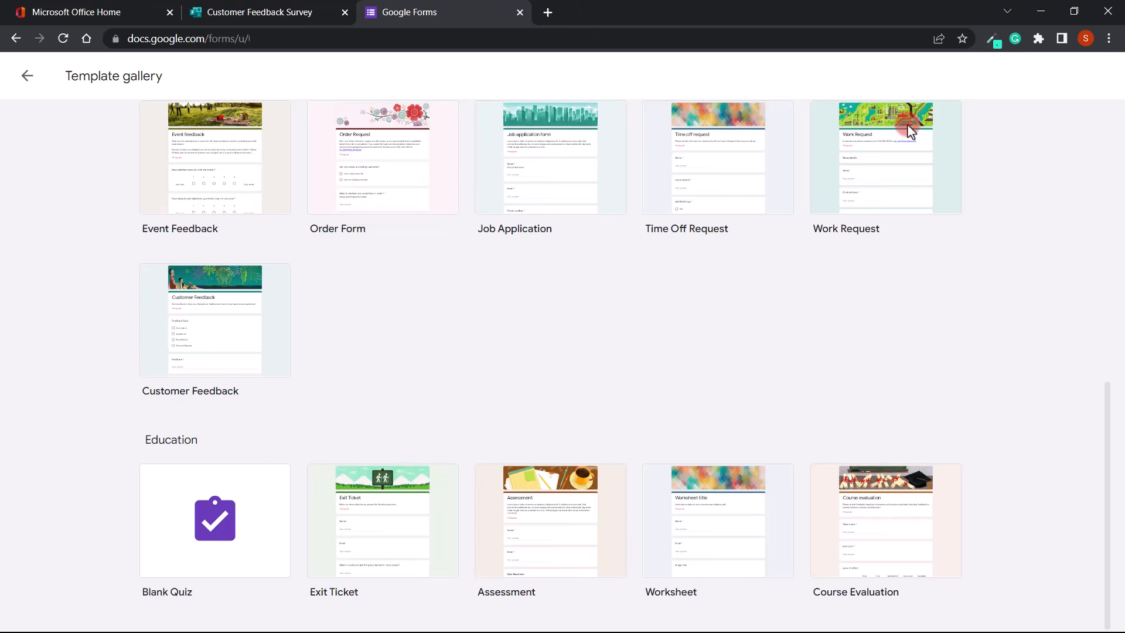
pyautogui.click(28, 76)
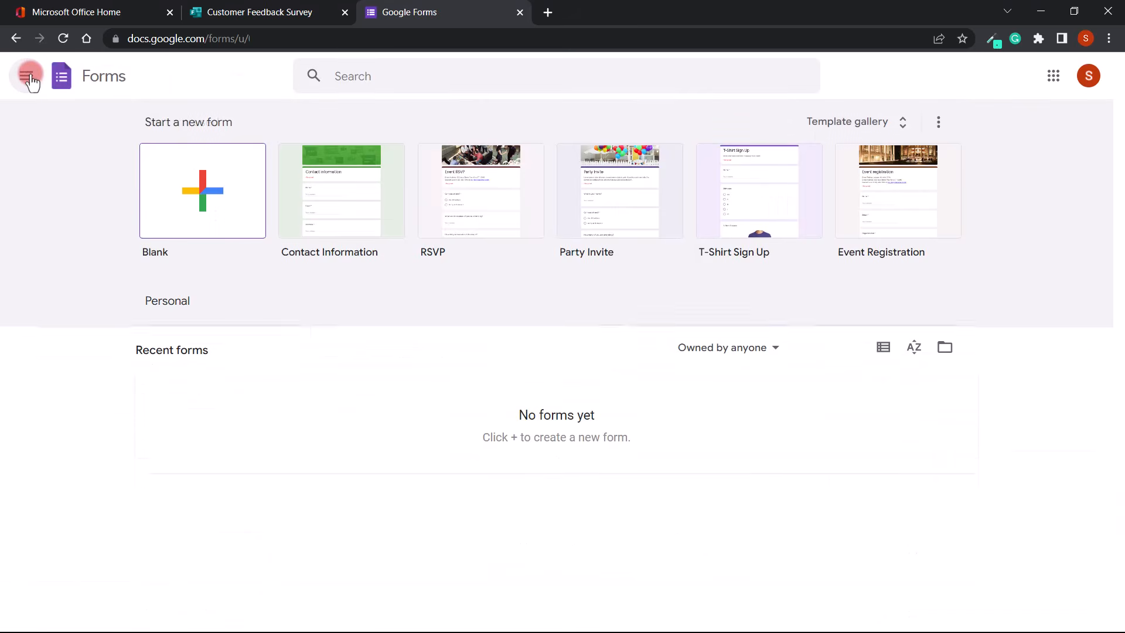
# Step: Create a blank form titled "Customer Feedback Survey" with the description "Hotel Guest Feedback"
pyautogui.click(139, 199)
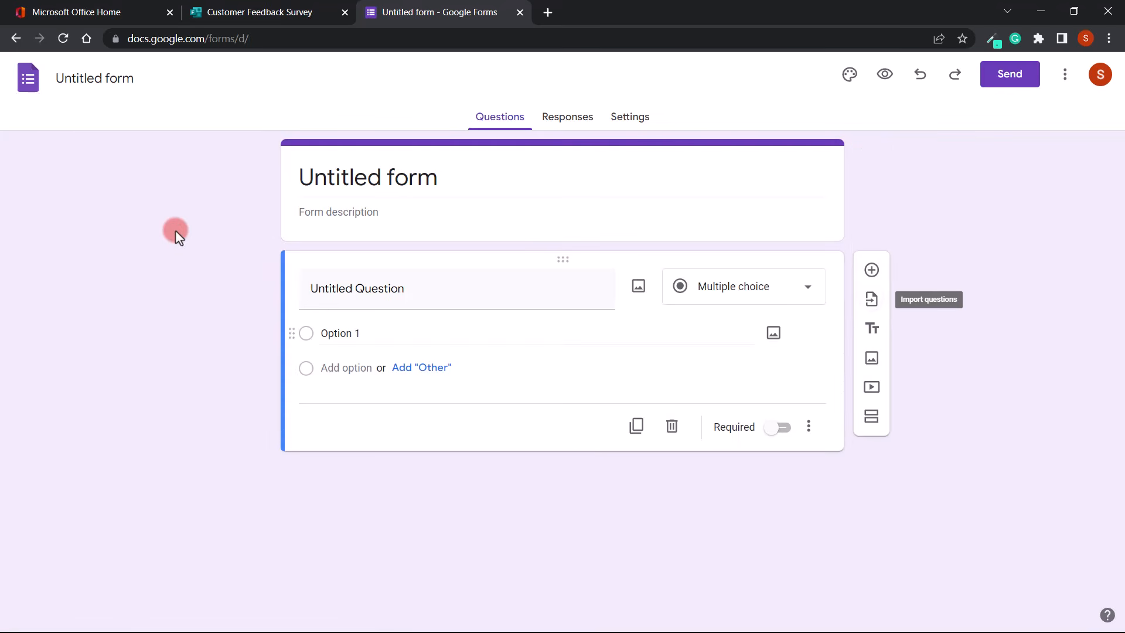
pyautogui.click(426, 177)
pyautogui.hotkey('ctrl', 'a')
pyautogui.write('Customer Fee')
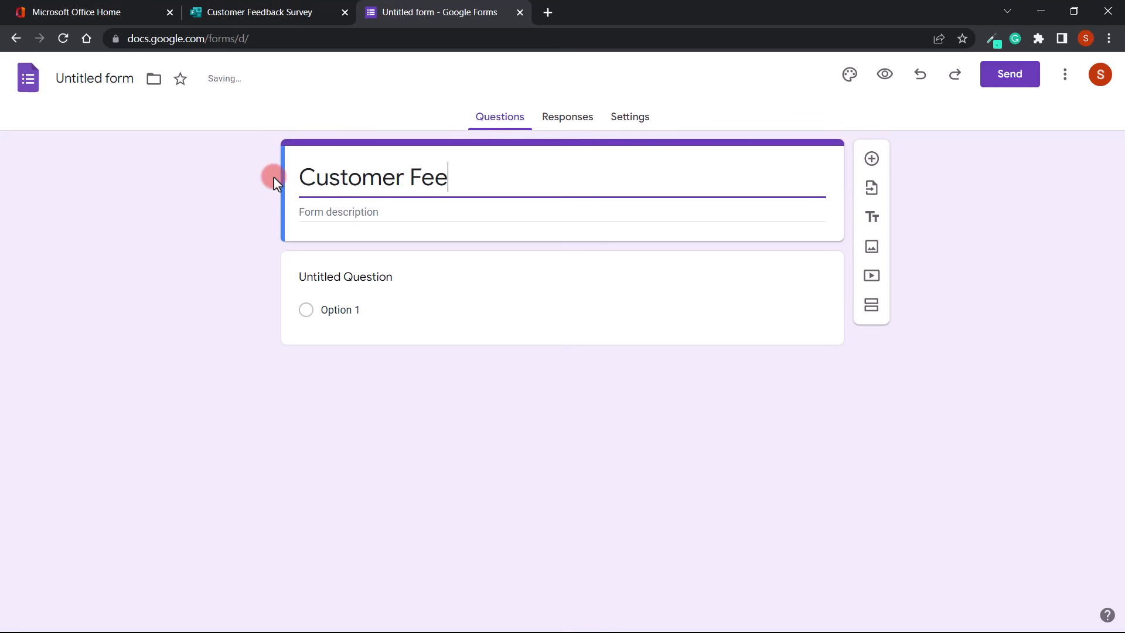
pyautogui.write('dback Survey')
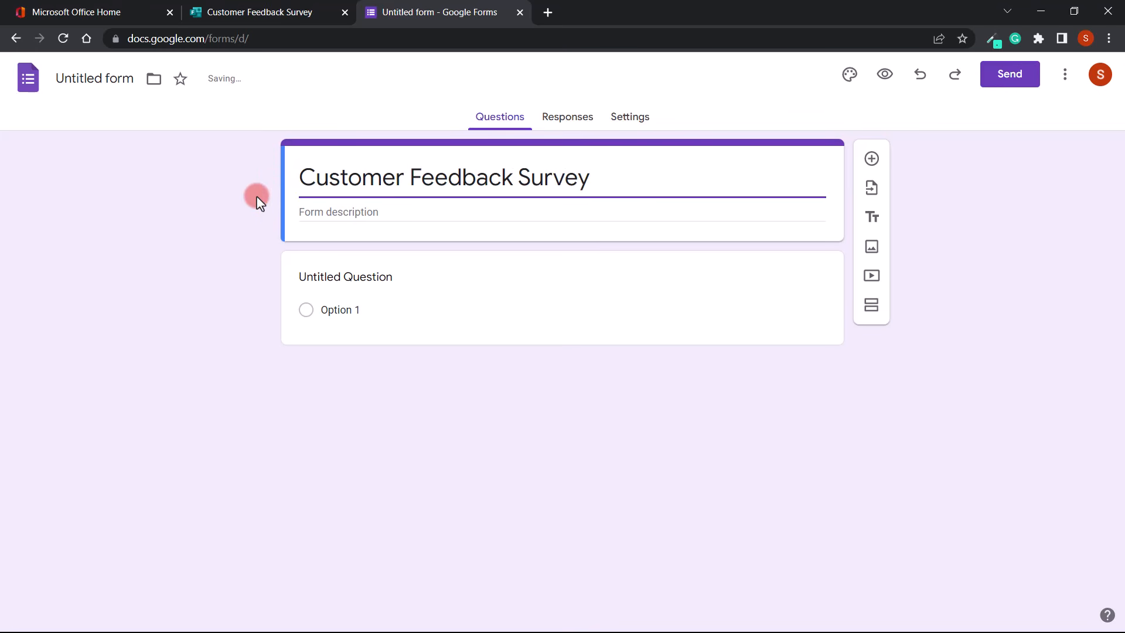
pyautogui.click(323, 213)
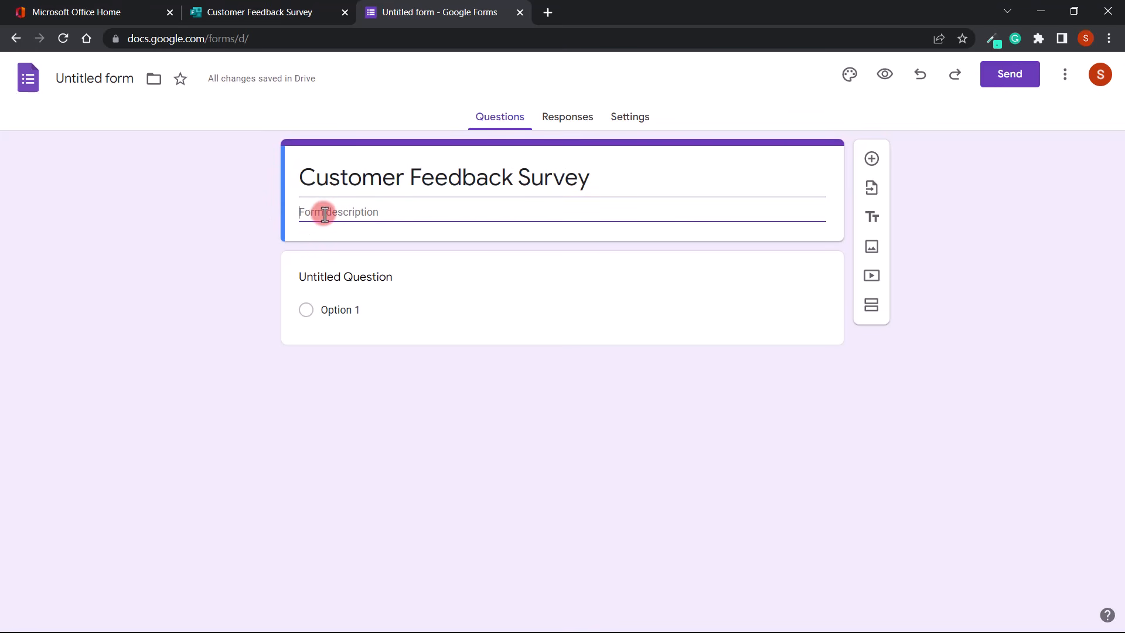
pyautogui.write('Hotel')
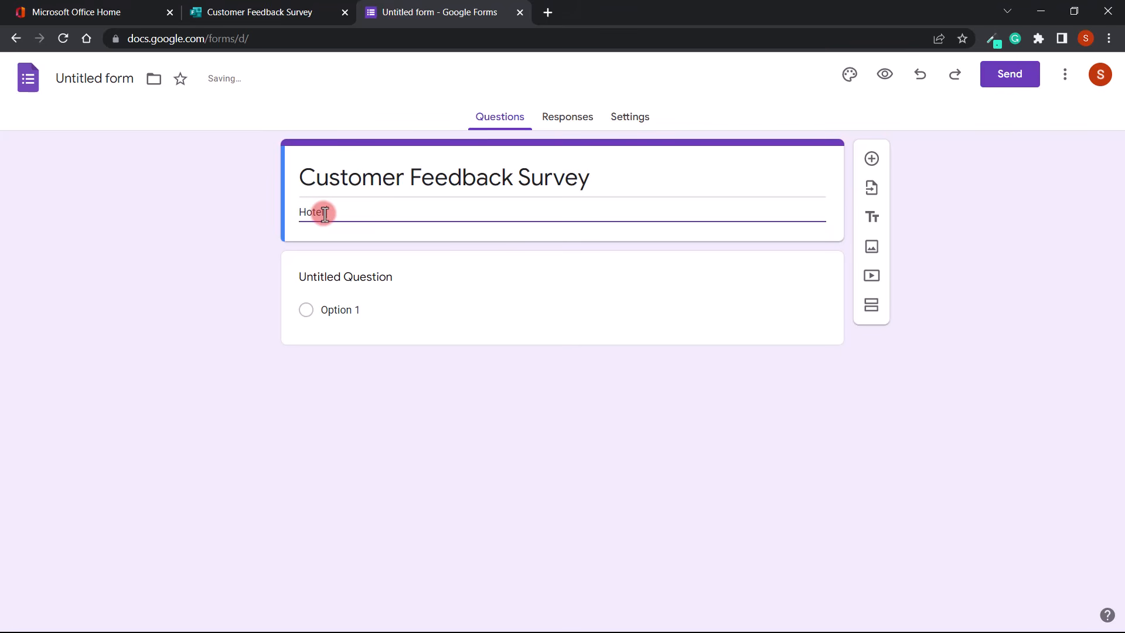
pyautogui.write(' Guest Feedb')
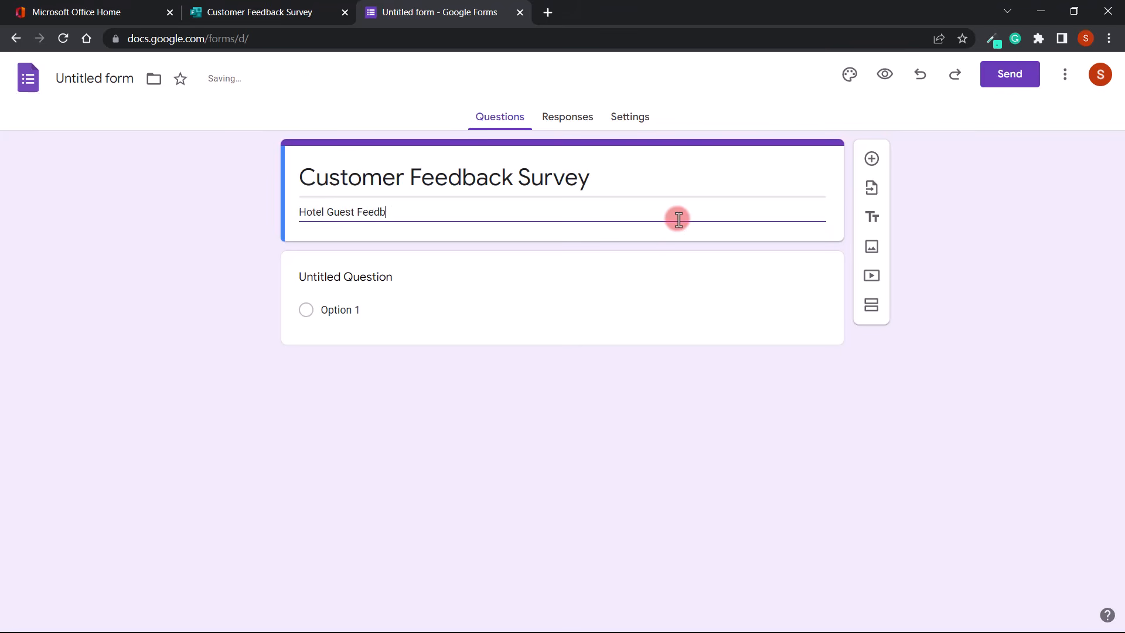
pyautogui.write('ack')
# Step: Make the first question a short-answer question named "Full Name"
pyautogui.click(375, 277)
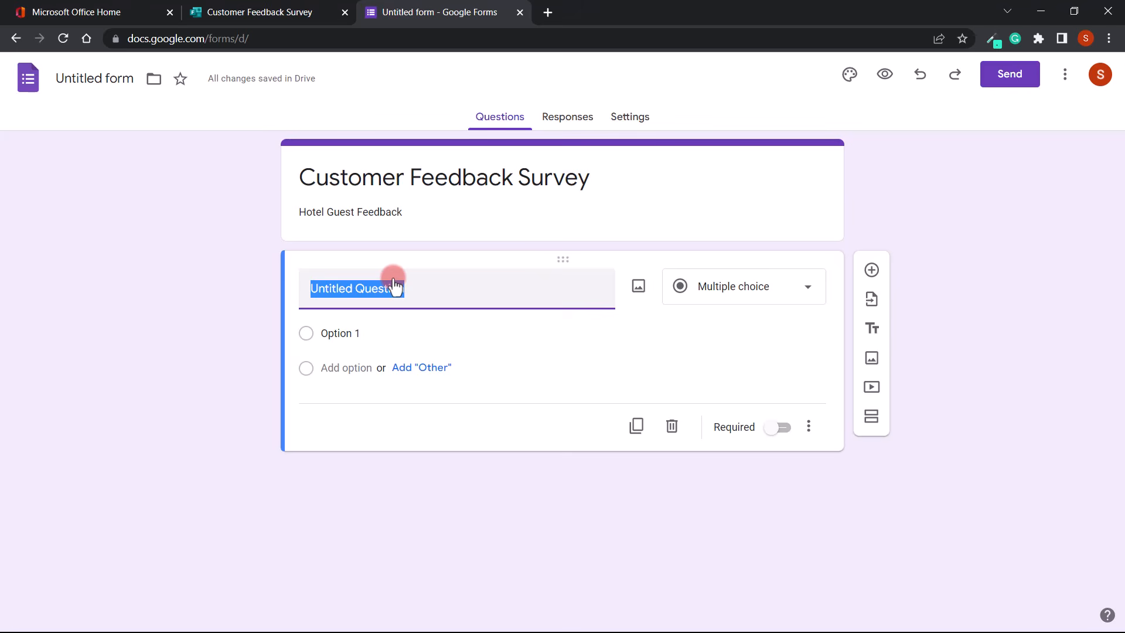
pyautogui.click(761, 285)
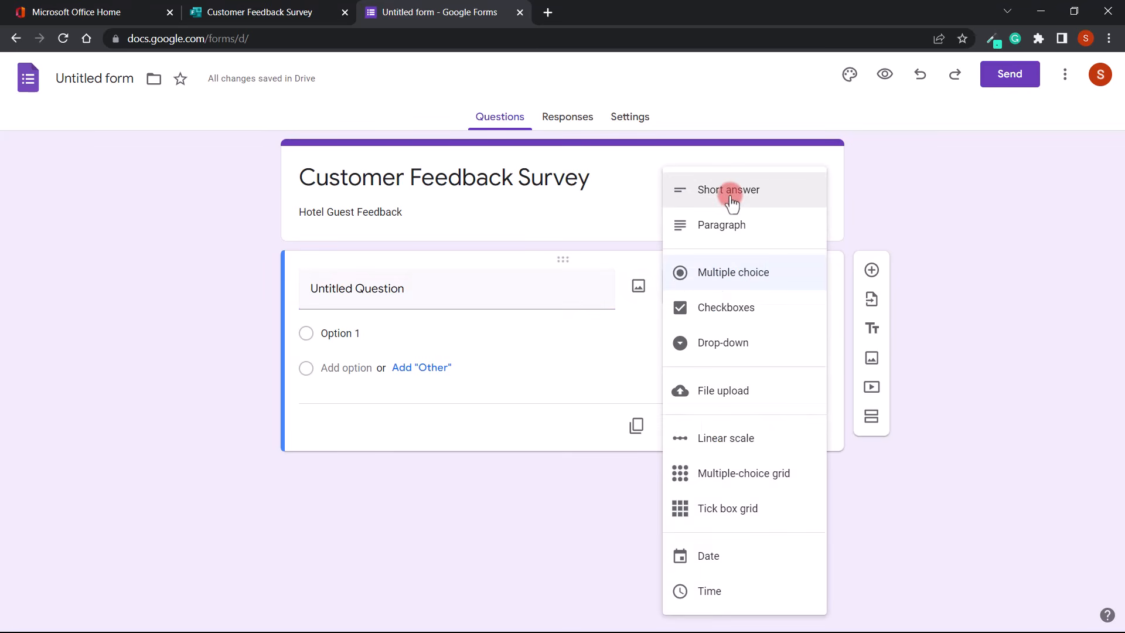
pyautogui.click(709, 188)
pyautogui.click(409, 295)
pyautogui.write('Full Name')
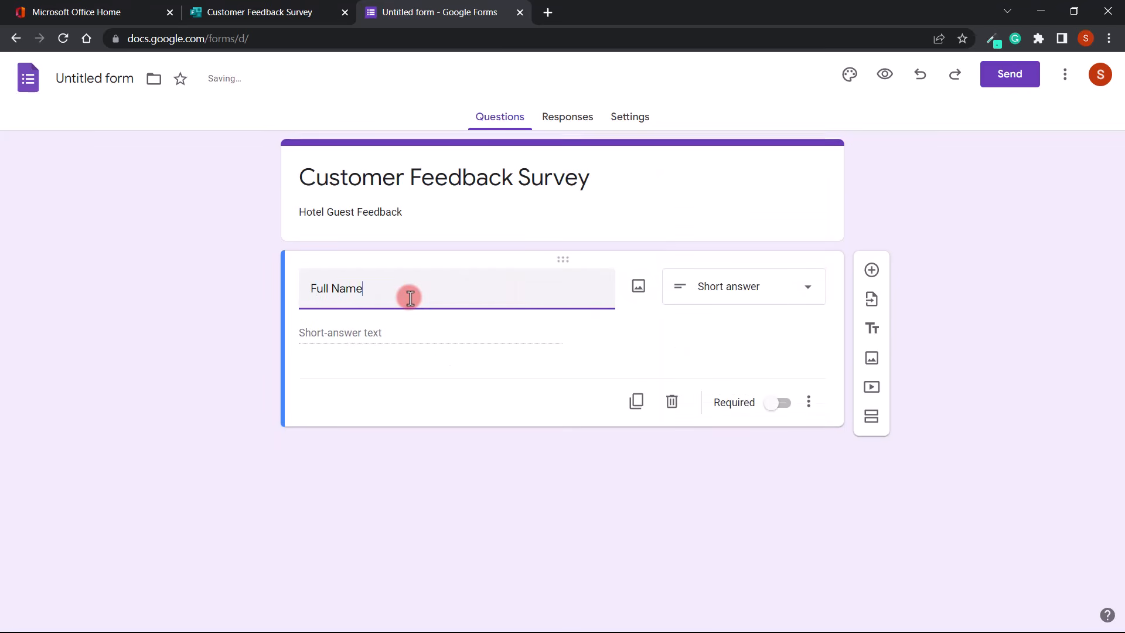
# Step: Add a date question named "Date of Birth" below the Full Name question
pyautogui.click(872, 270)
pyautogui.write('Dat')
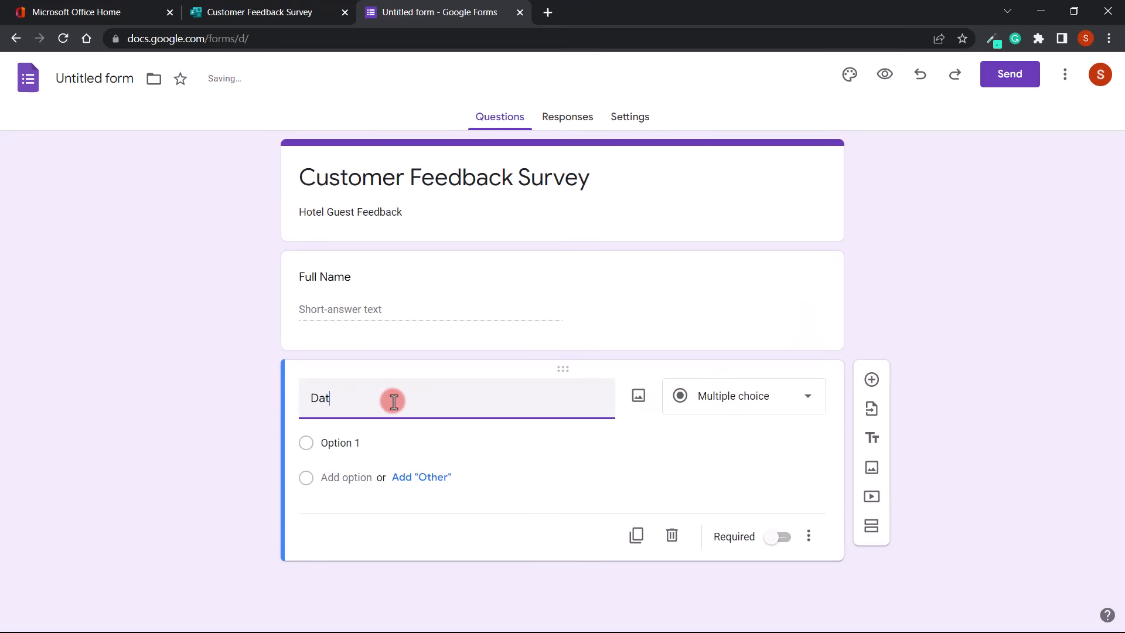
pyautogui.write('e of Birth')
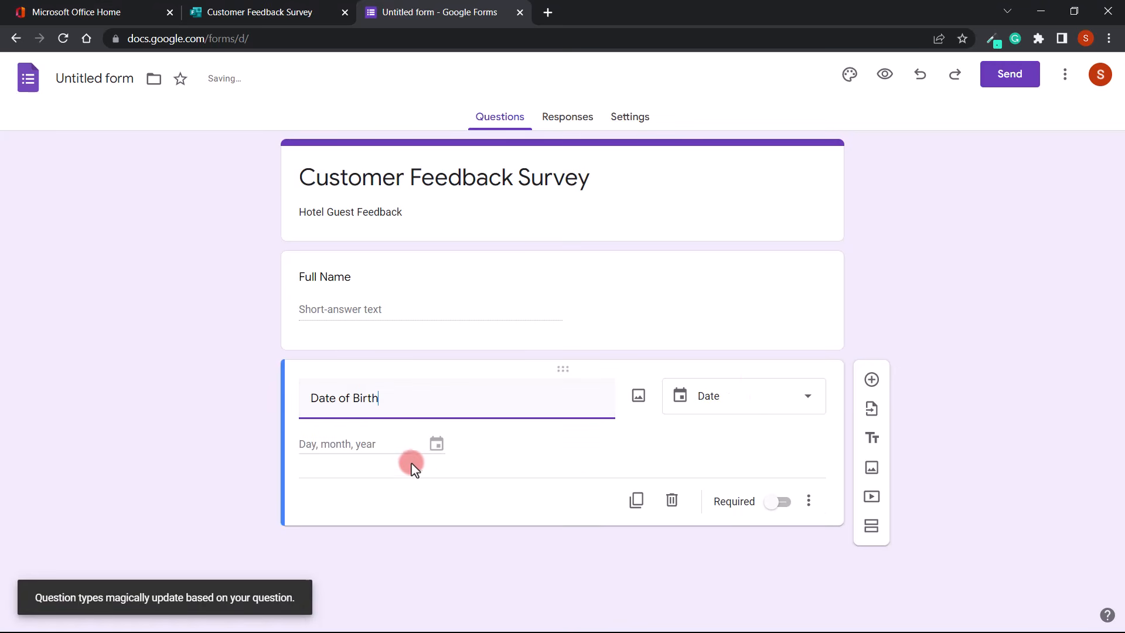
# Step: Add a multiple-choice question "Gender" with the options Male, Female and Prefer not to say, leaving out Other
pyautogui.click(871, 380)
pyautogui.write('Gender')
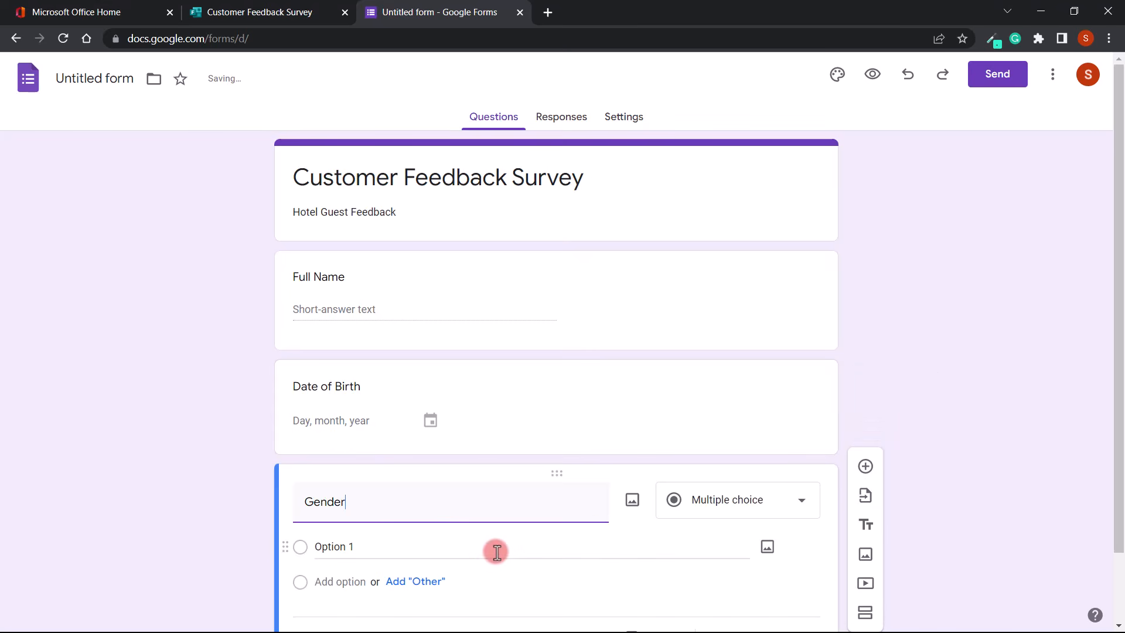
pyautogui.scroll(-2, 510, 542)
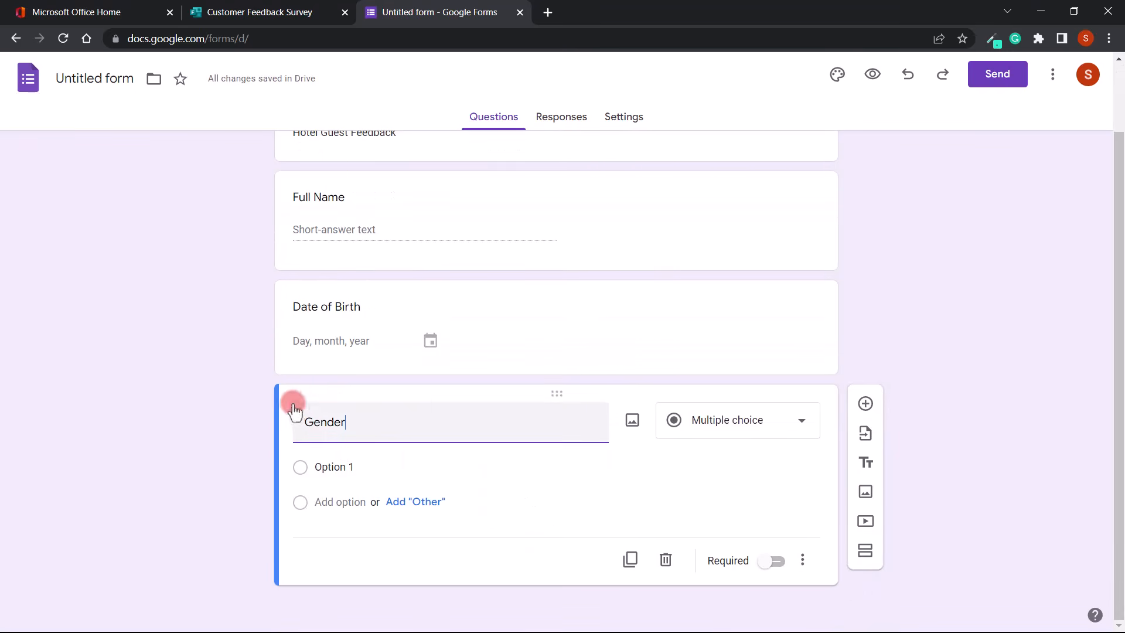
pyautogui.click(483, 475)
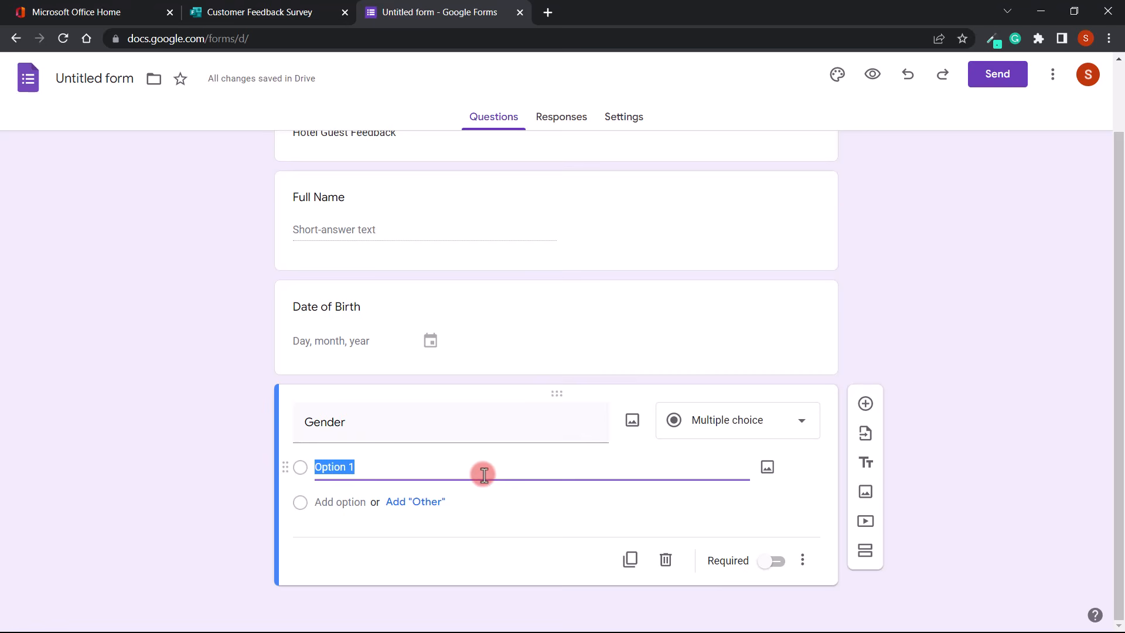
pyautogui.write('Male')
pyautogui.click(370, 464)
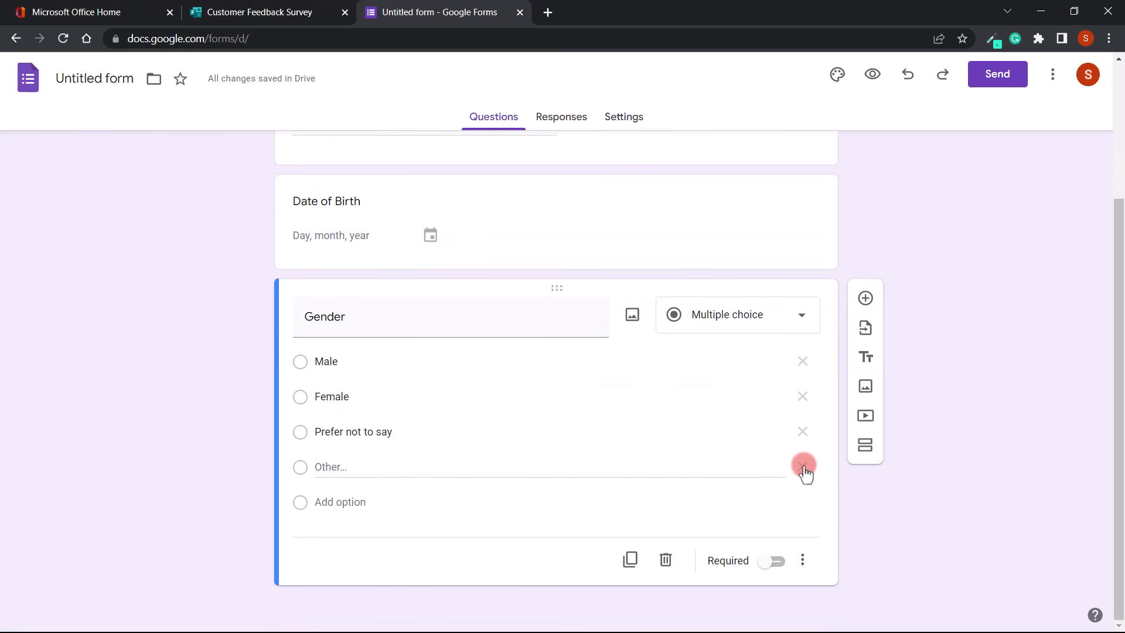
pyautogui.click(803, 466)
pyautogui.click(434, 550)
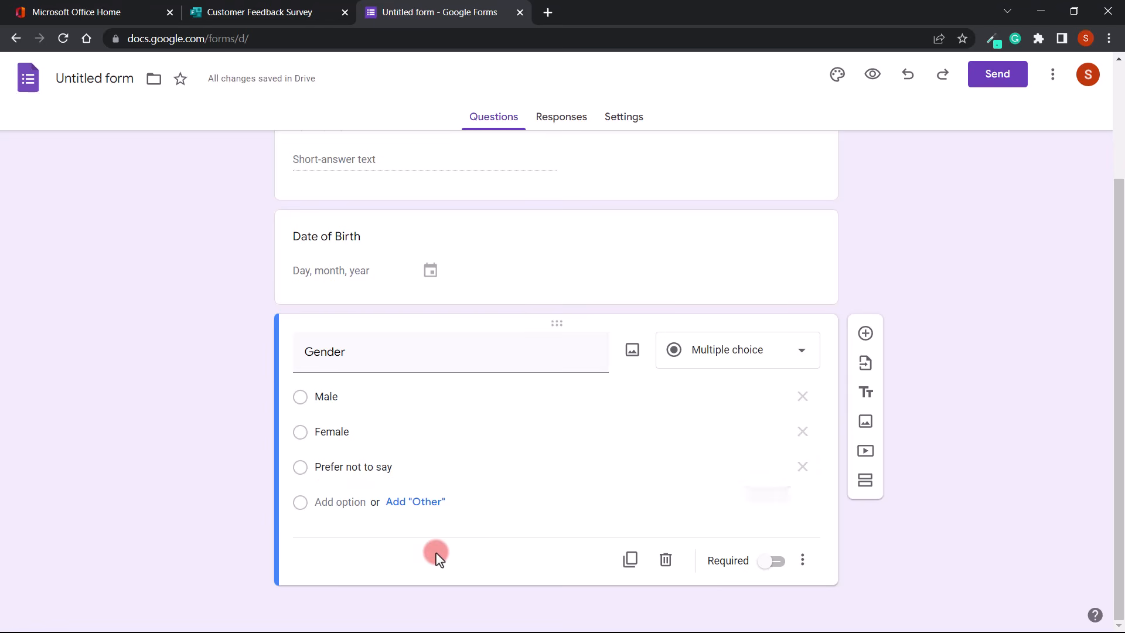
# Step: Export the Microsoft Forms Customer Feedback Survey responses to Excel and open the downloaded workbook in a maximized window
pyautogui.scroll(3, 451, 544)
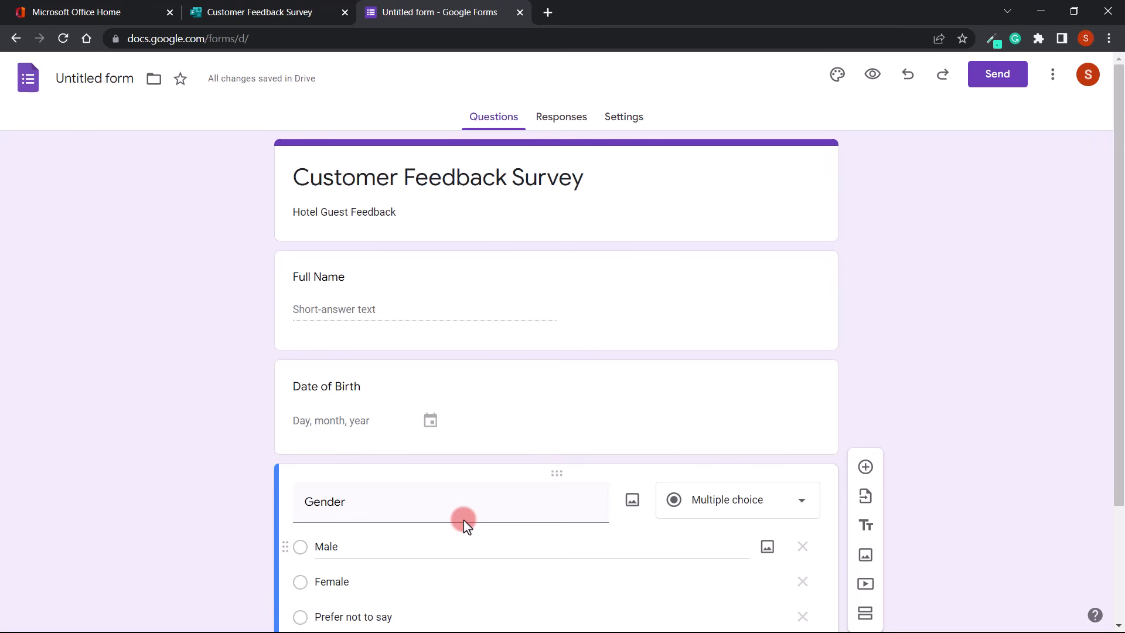
pyautogui.click(224, 9)
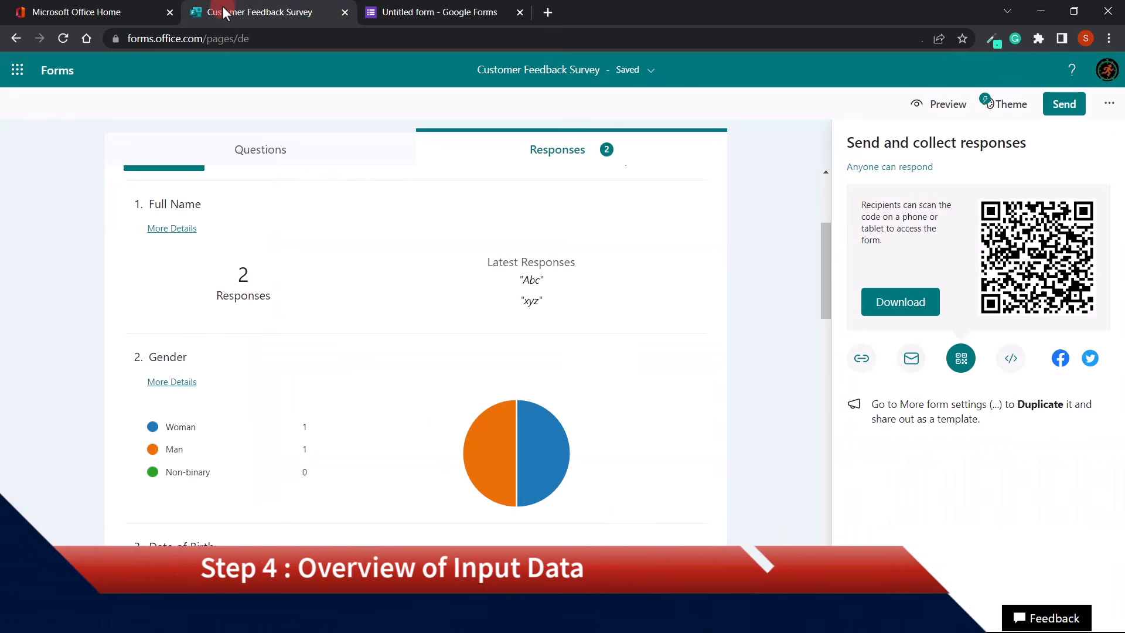
pyautogui.scroll(4, 582, 234)
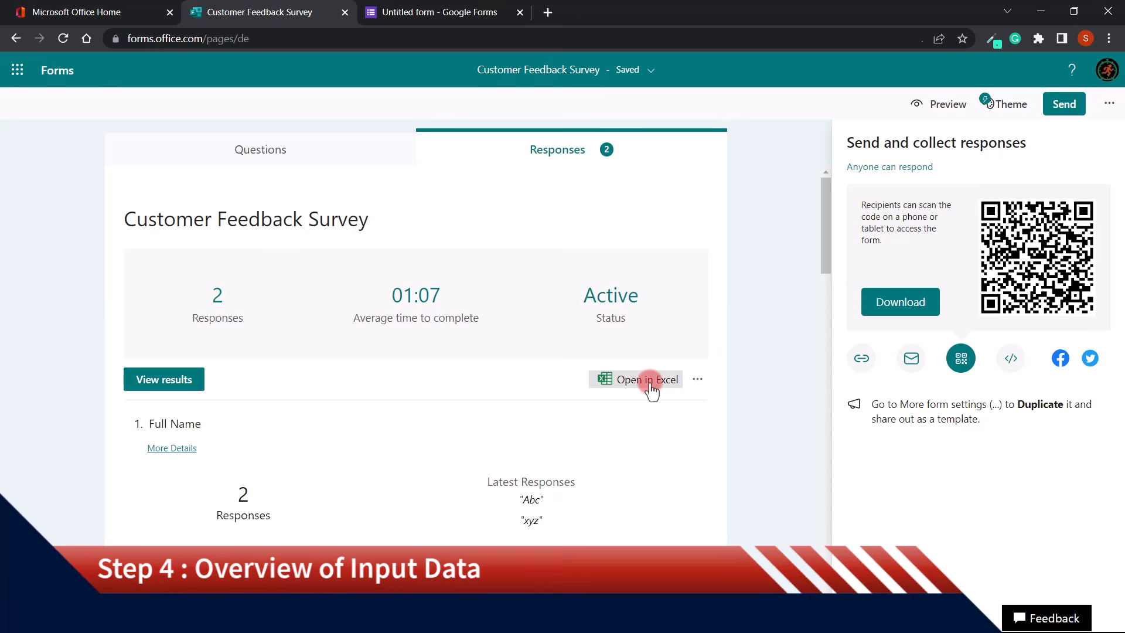
pyautogui.click(651, 386)
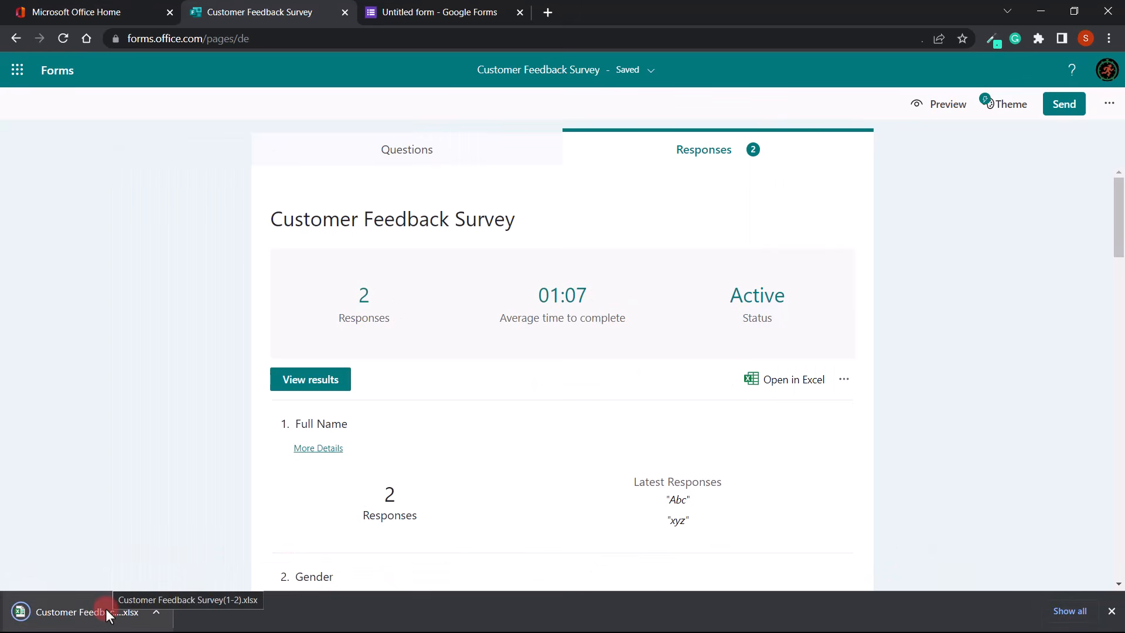
pyautogui.click(99, 613)
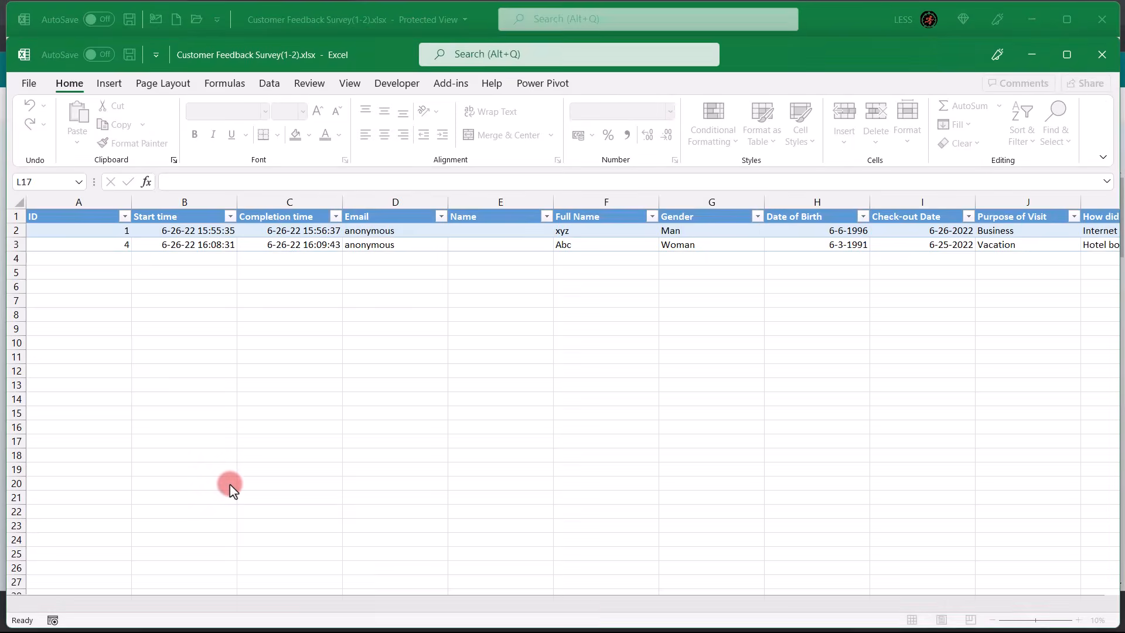
pyautogui.click(1068, 55)
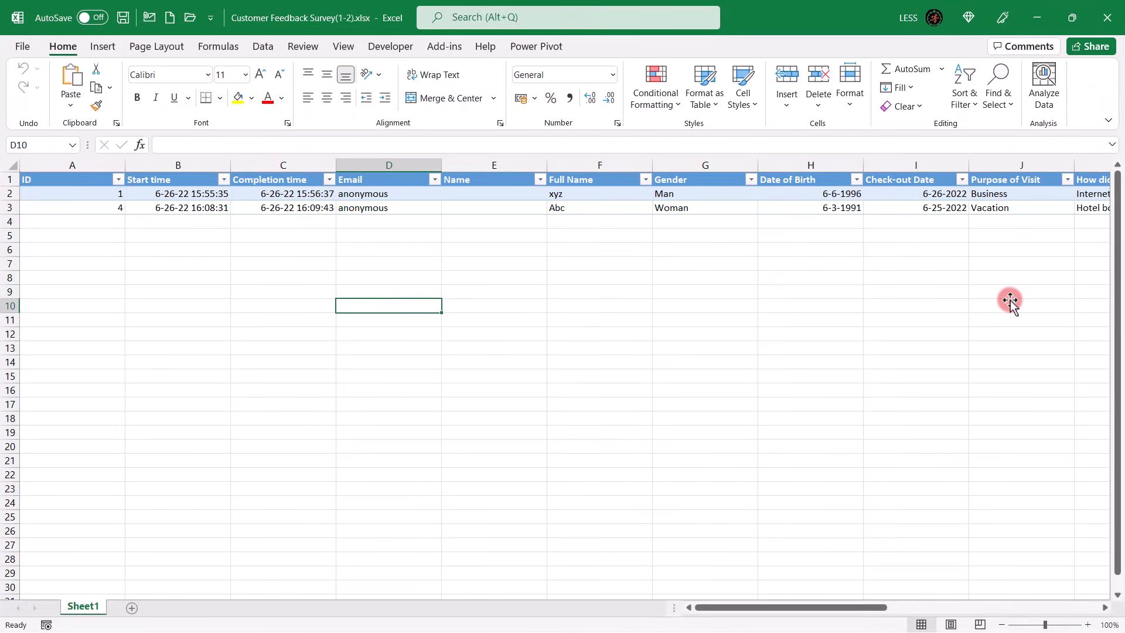
# Step: Examine the exported response columns, from completion time, email, names and gender through discovery source to the service ratings
pyautogui.click(246, 194)
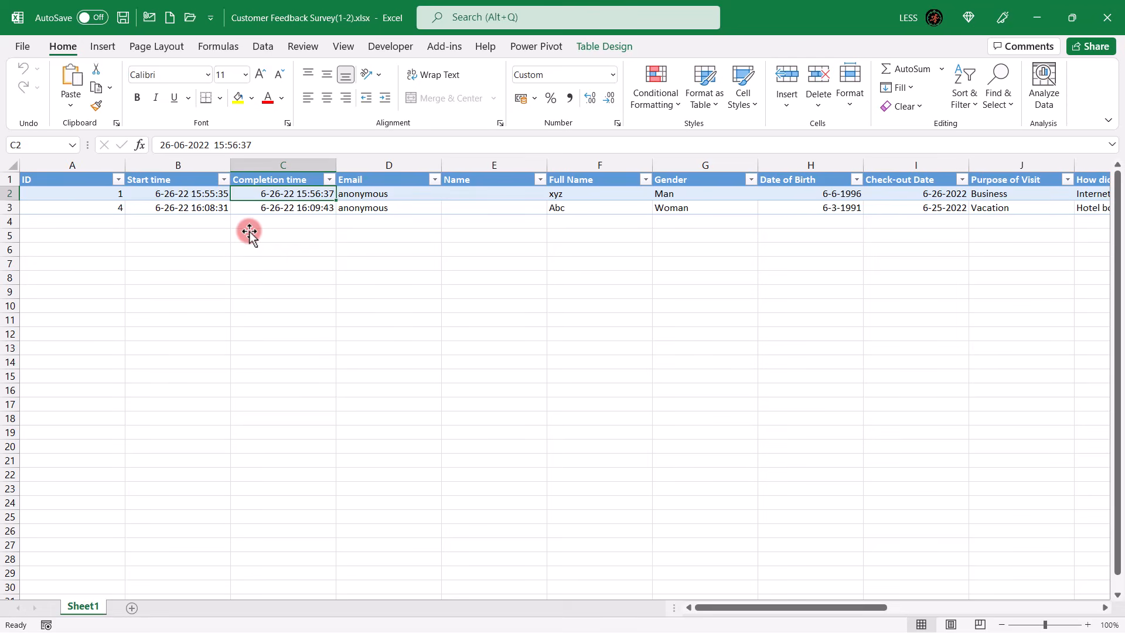
pyautogui.moveTo(376, 193); pyautogui.dragTo(397, 209)
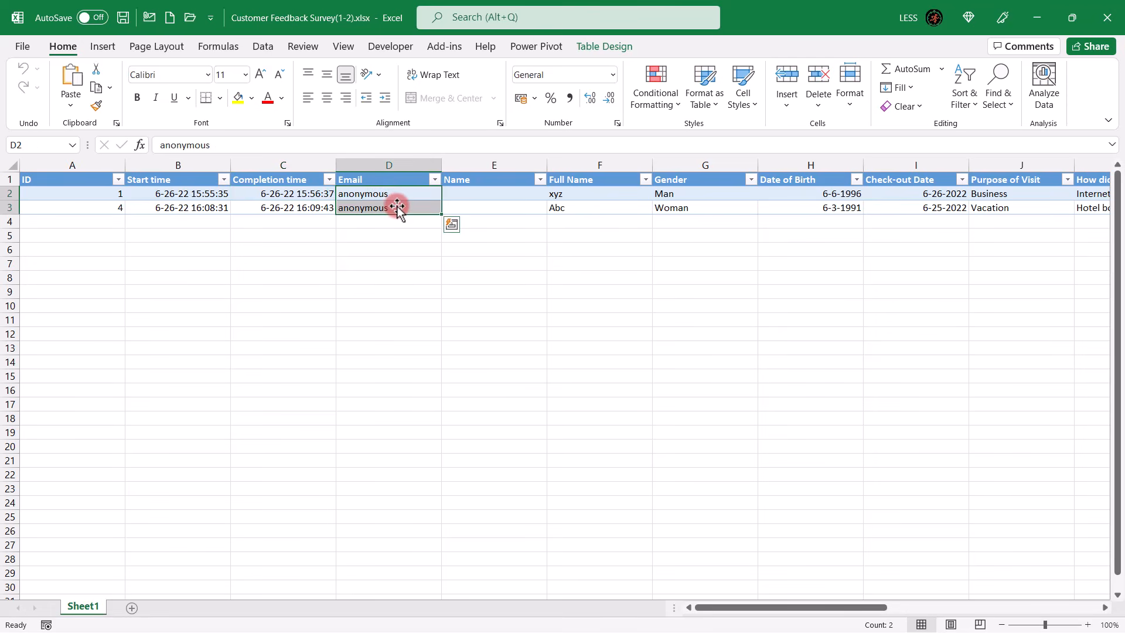
pyautogui.moveTo(486, 188); pyautogui.dragTo(504, 202)
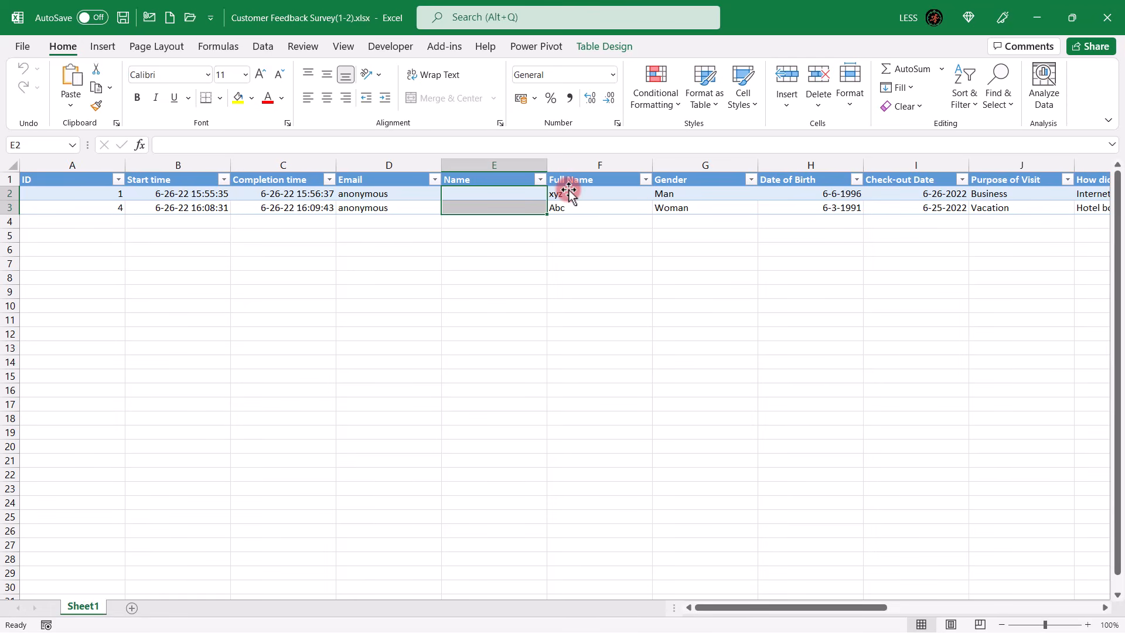
pyautogui.moveTo(569, 192); pyautogui.dragTo(597, 205)
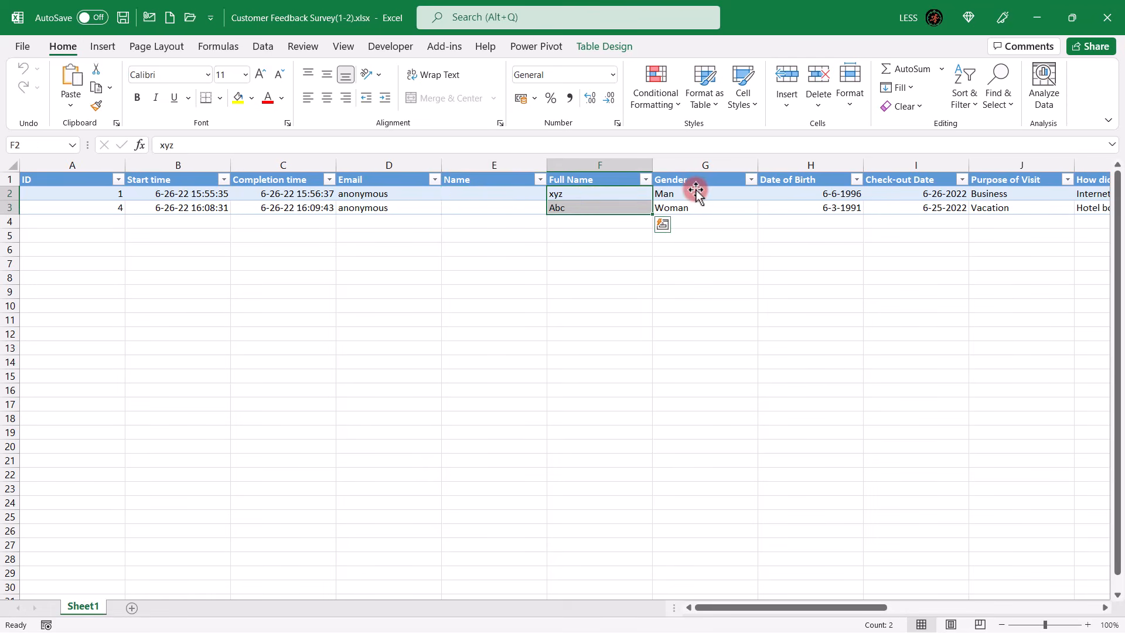
pyautogui.moveTo(695, 188); pyautogui.dragTo(737, 205)
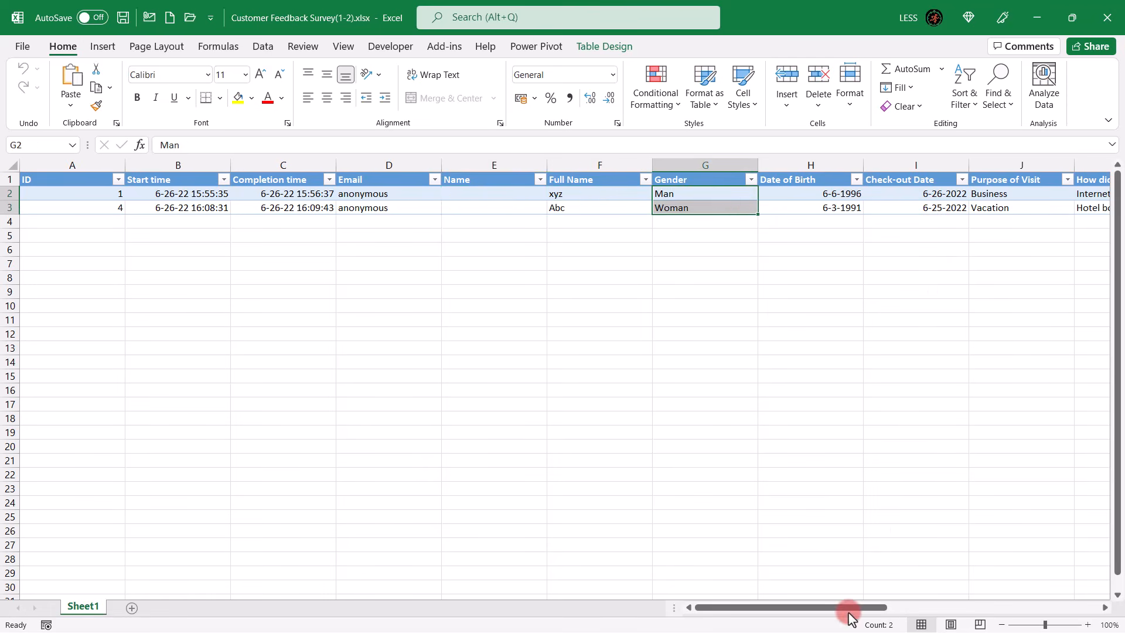
pyautogui.moveTo(851, 610); pyautogui.dragTo(985, 609)
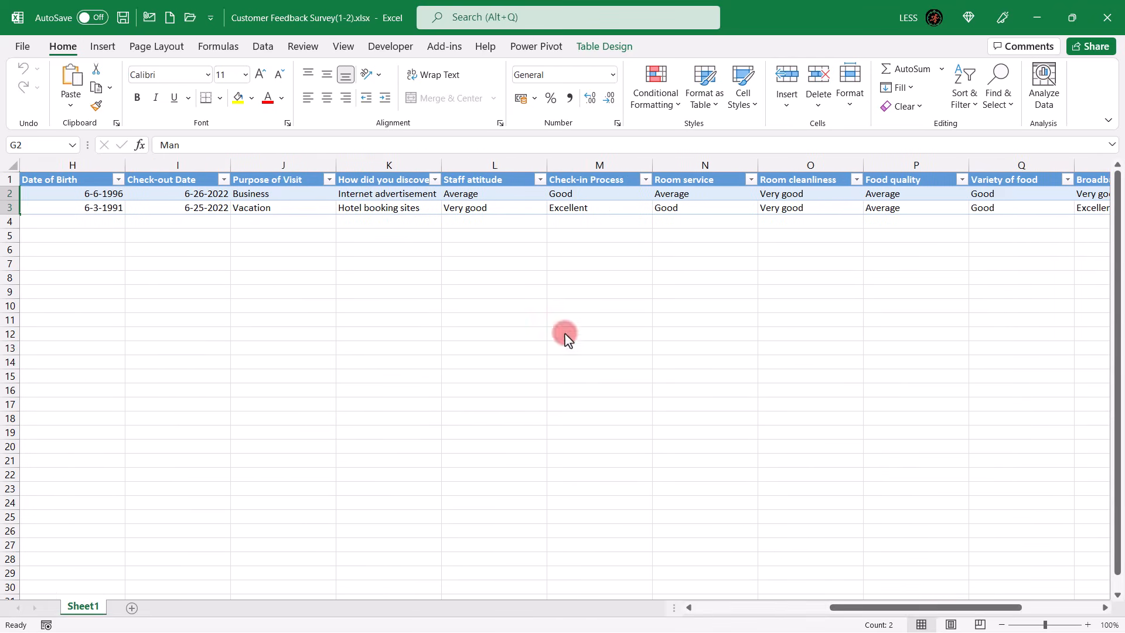
pyautogui.moveTo(386, 193); pyautogui.dragTo(404, 210)
pyautogui.moveTo(480, 193); pyautogui.dragTo(964, 210)
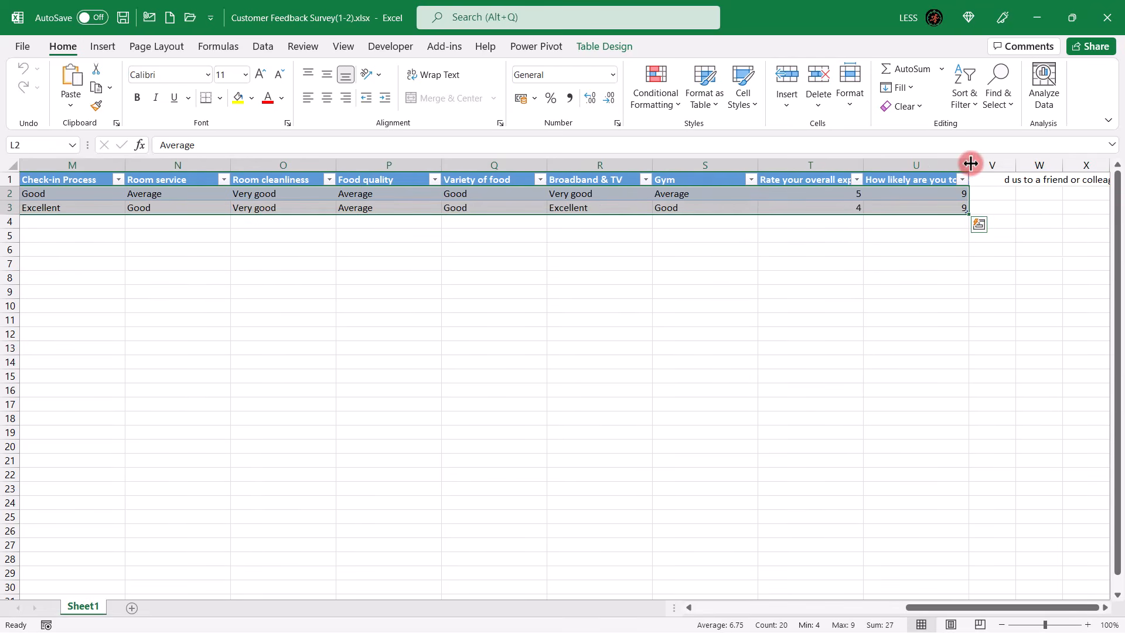
# Step: Fit the width of the last column, "How likely are you to…", to its heading
pyautogui.doubleClick(968, 165)
pyautogui.click(1105, 607)
pyautogui.click(1105, 607)
pyautogui.click(821, 260)
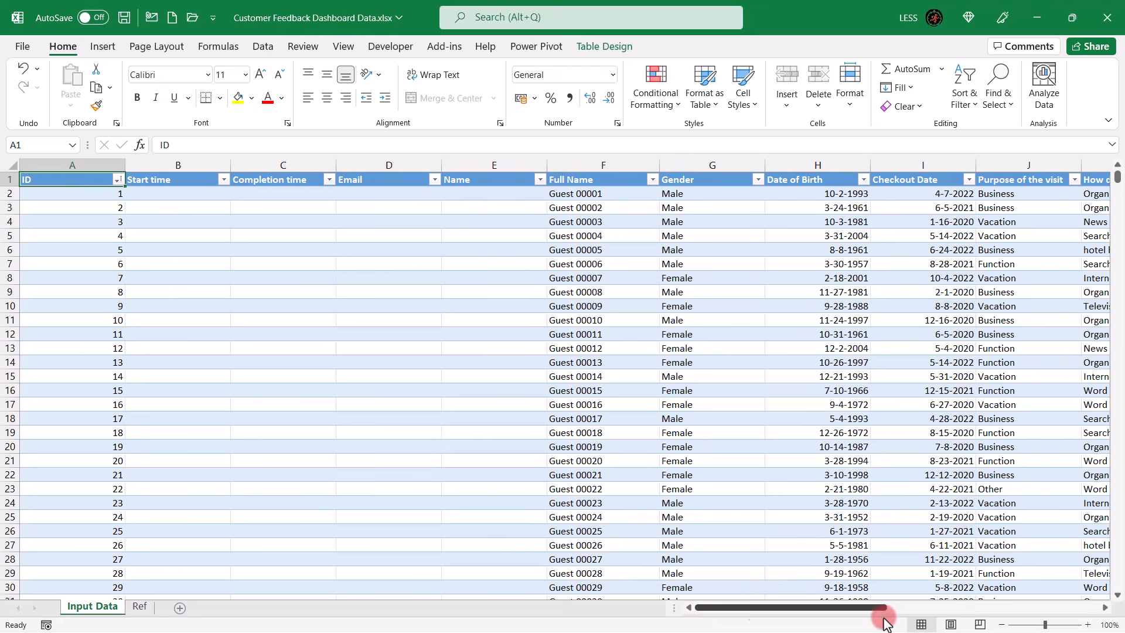
# Step: Examine the Input Data sheet of Customer Feedback Dashboard Data.xlsx across all columns, down to its last record, and the Start time through Name columns
pyautogui.click(1105, 607)
pyautogui.click(1105, 607)
pyautogui.click(1105, 608)
pyautogui.click(1105, 608)
pyautogui.click(1105, 608)
pyautogui.click(1104, 607)
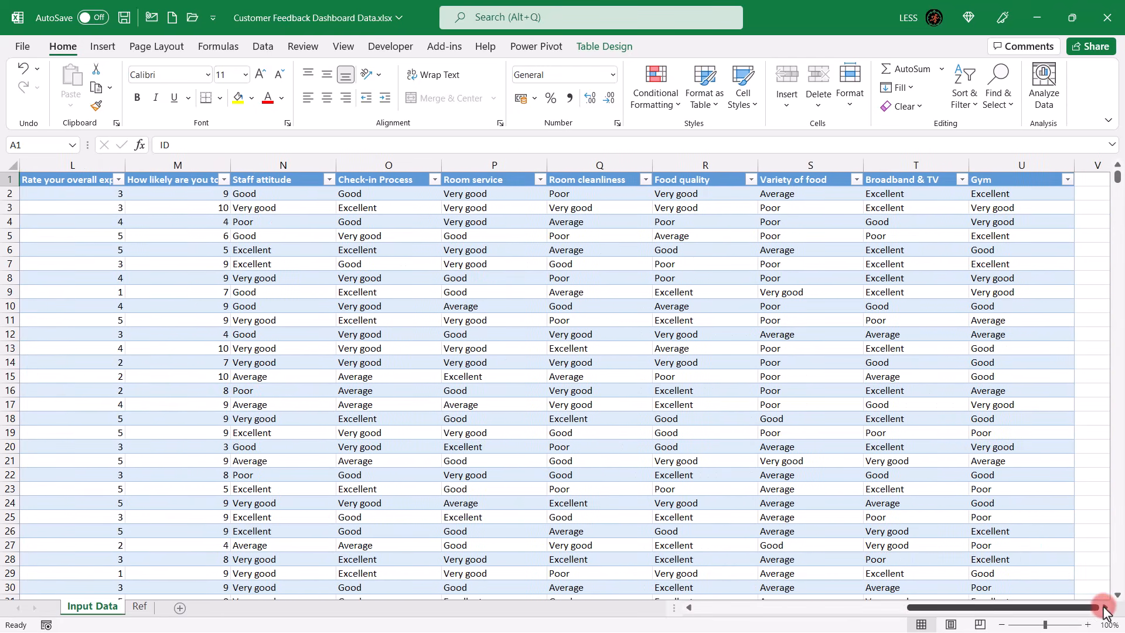
pyautogui.click(819, 610)
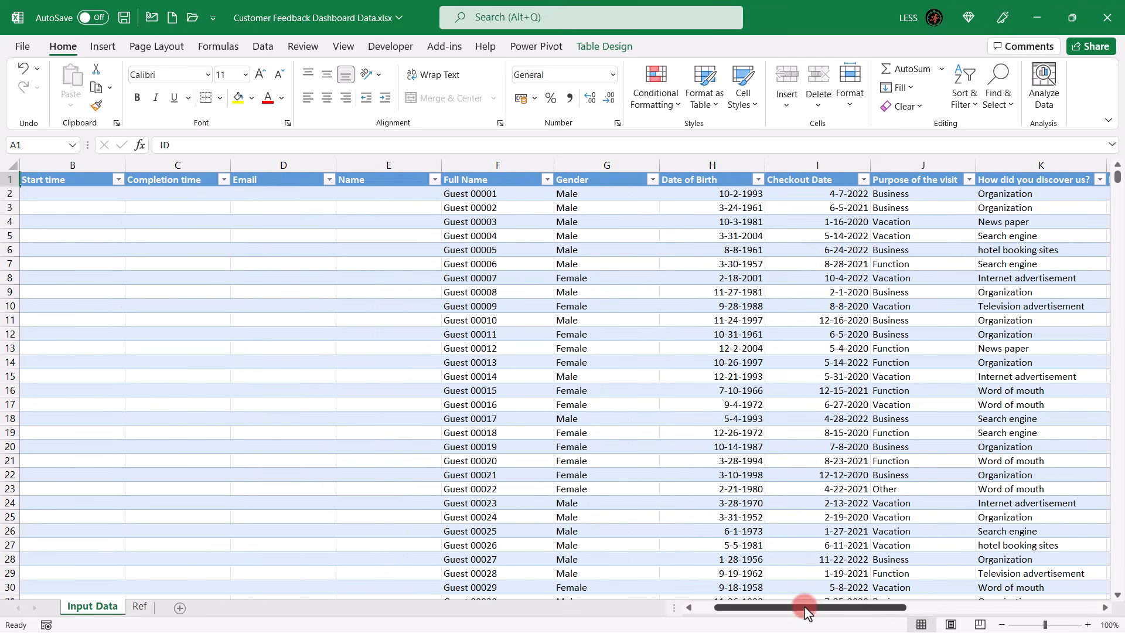
pyautogui.click(689, 608)
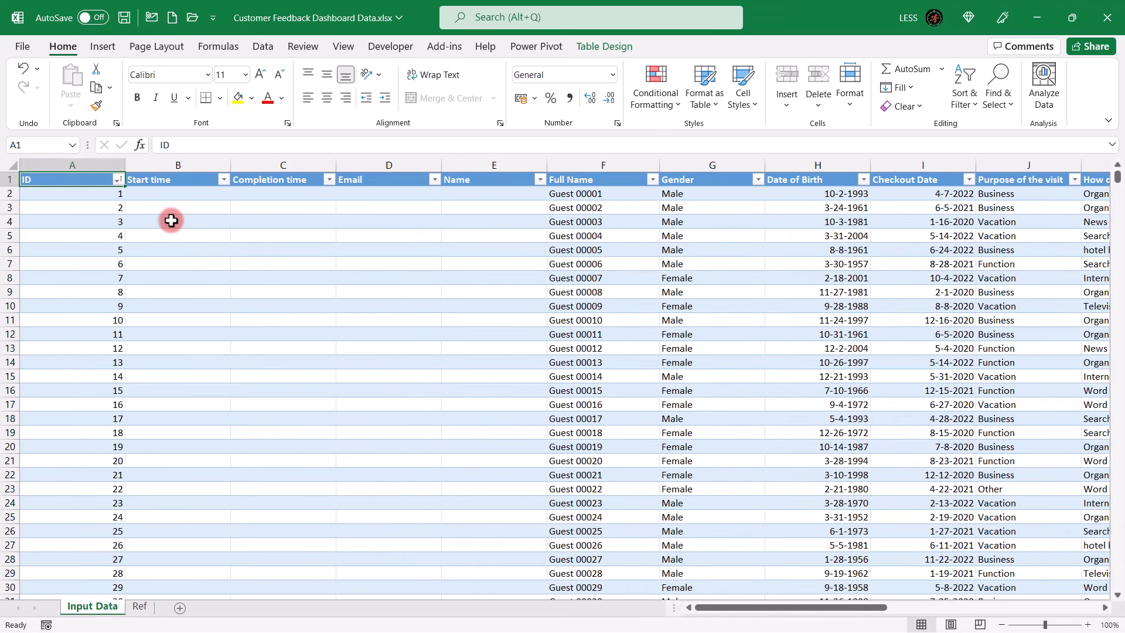
pyautogui.hotkey('ctrl', 'Down')
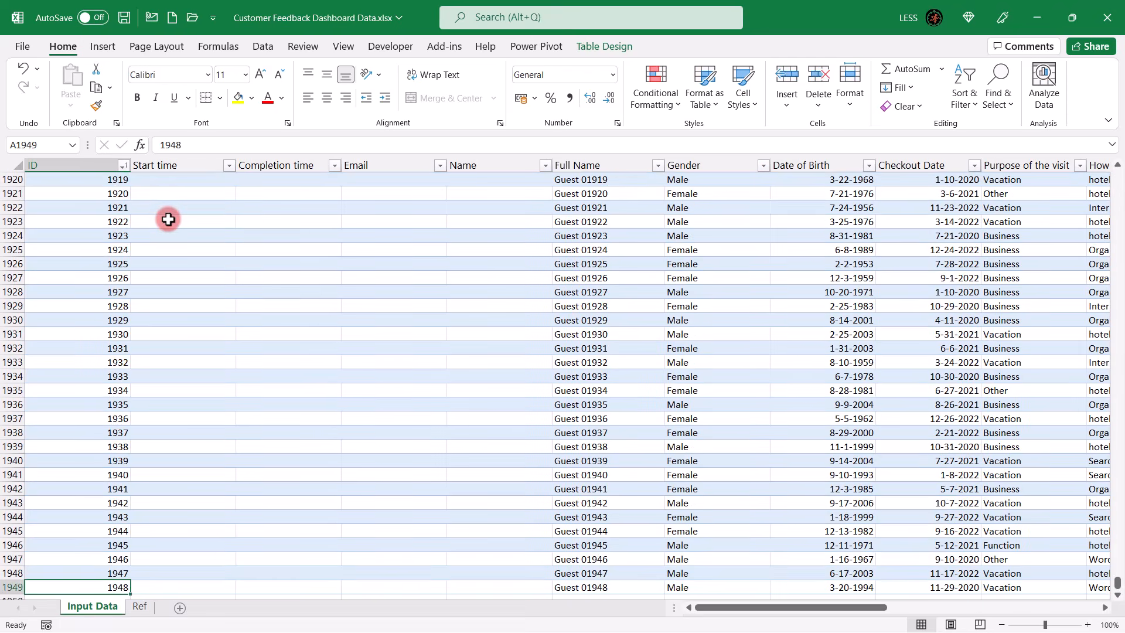
pyautogui.hotkey('ctrl', 'Up')
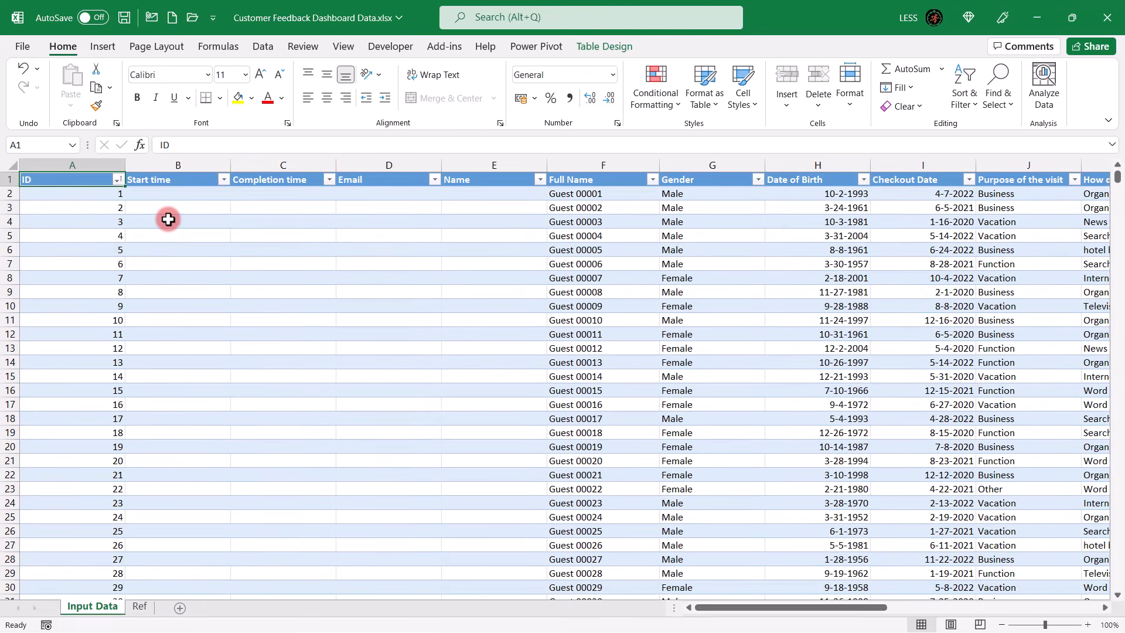
pyautogui.moveTo(179, 164); pyautogui.dragTo(467, 173)
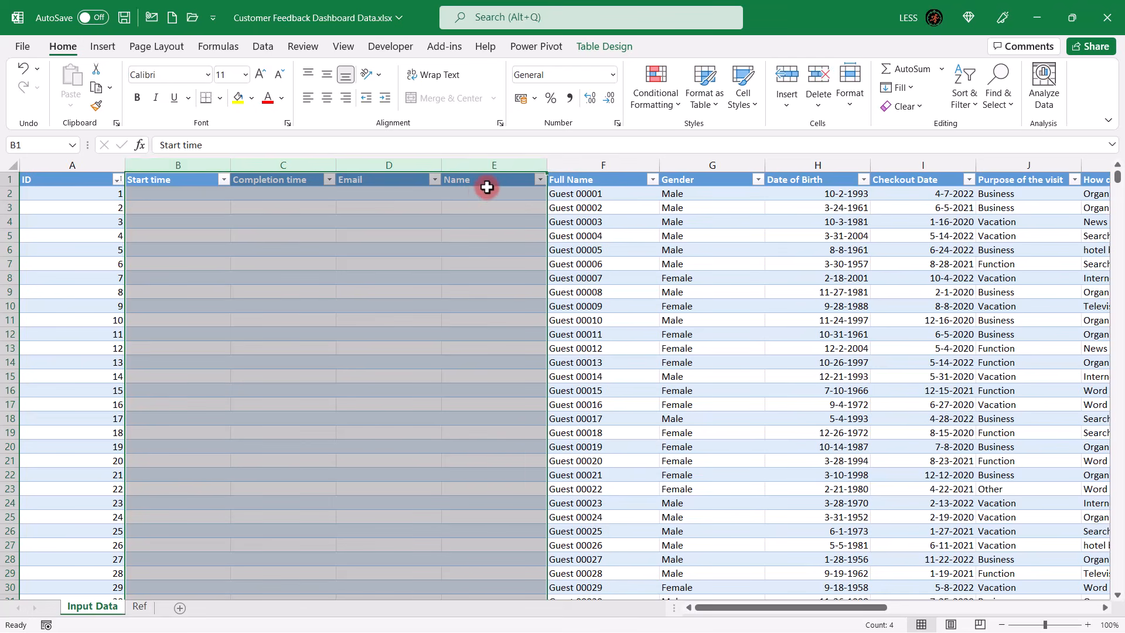
pyautogui.click(489, 189)
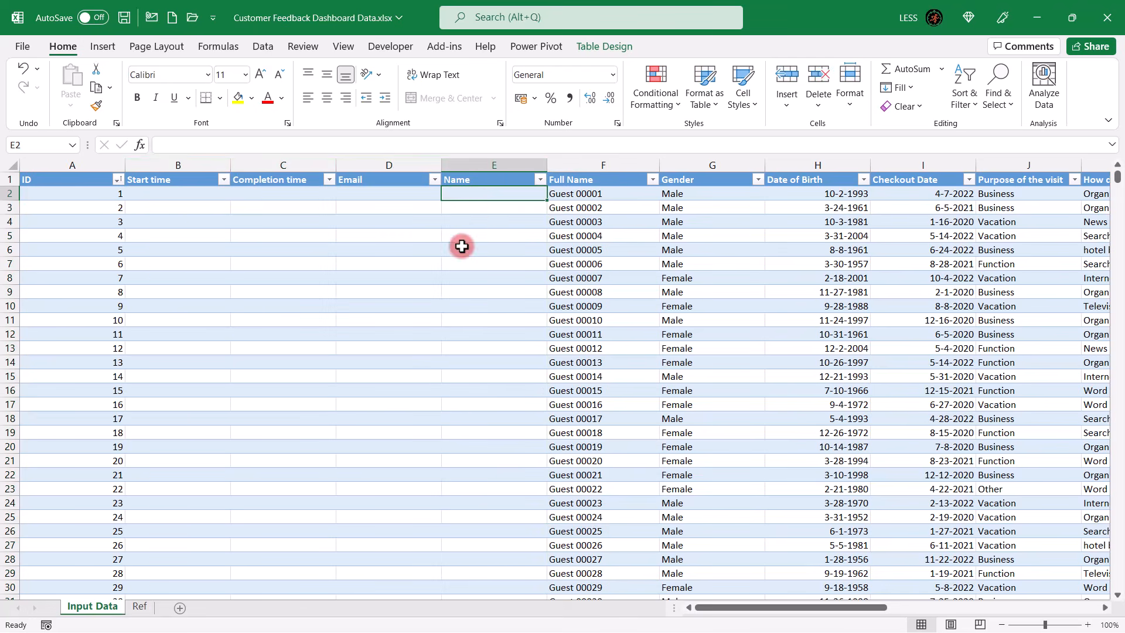
# Step: Examine the feedback category table and the rating score table on the Ref sheet
pyautogui.click(139, 608)
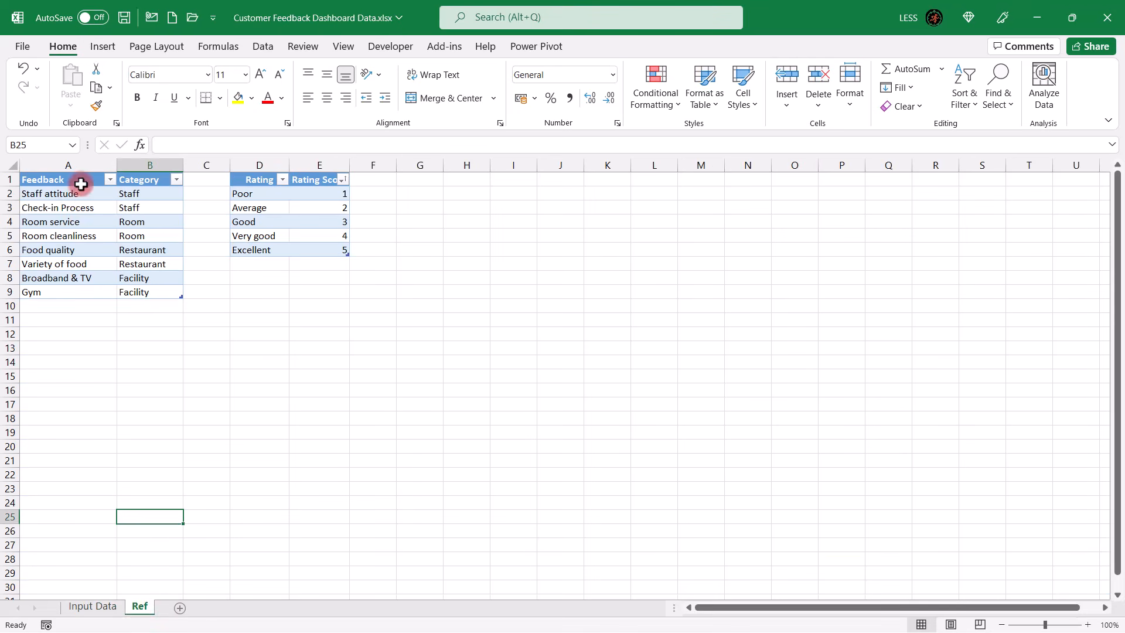
pyautogui.click(120, 181)
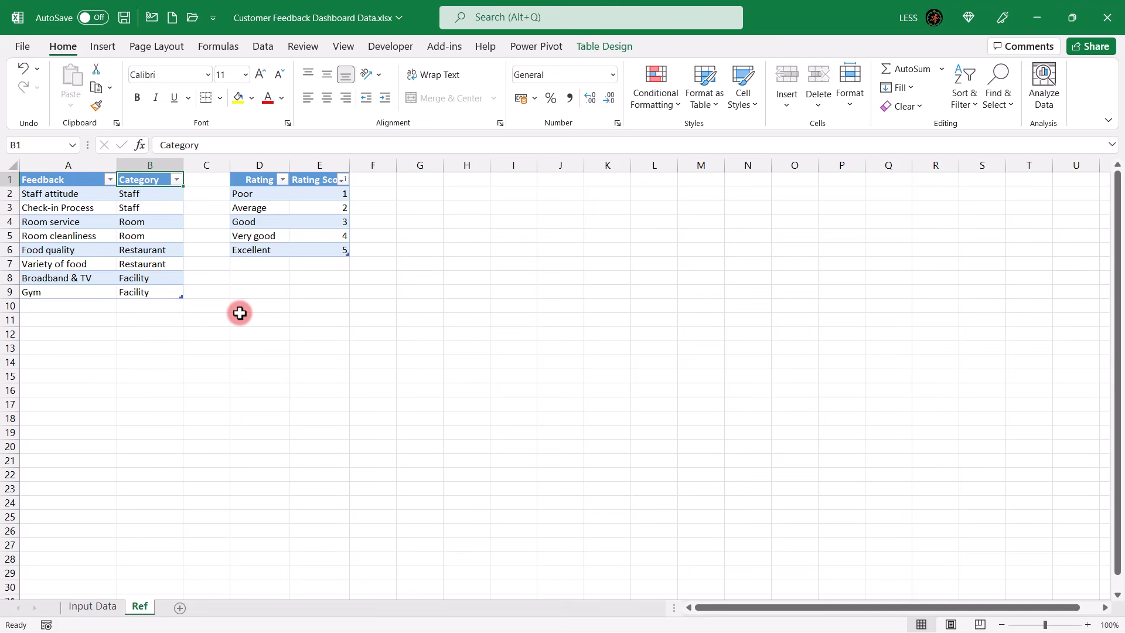
pyautogui.click(317, 180)
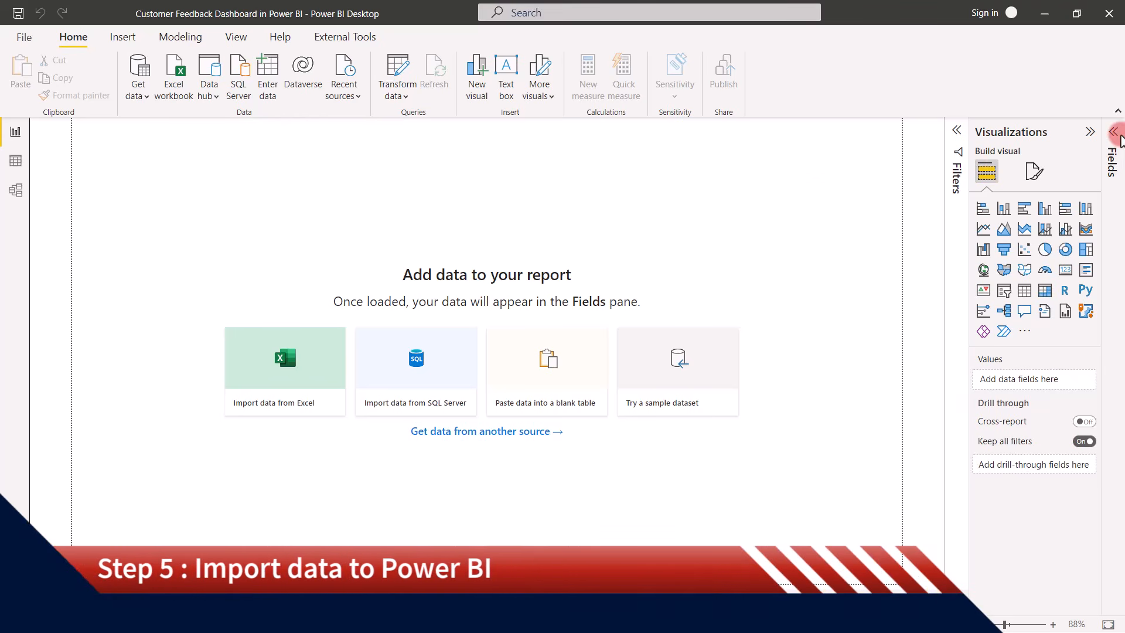
# Step: In Power BI Desktop, expand the Fields pane and connect to the Excel workbook Customer Feedback Dashboard Data.xlsx
pyautogui.click(1113, 132)
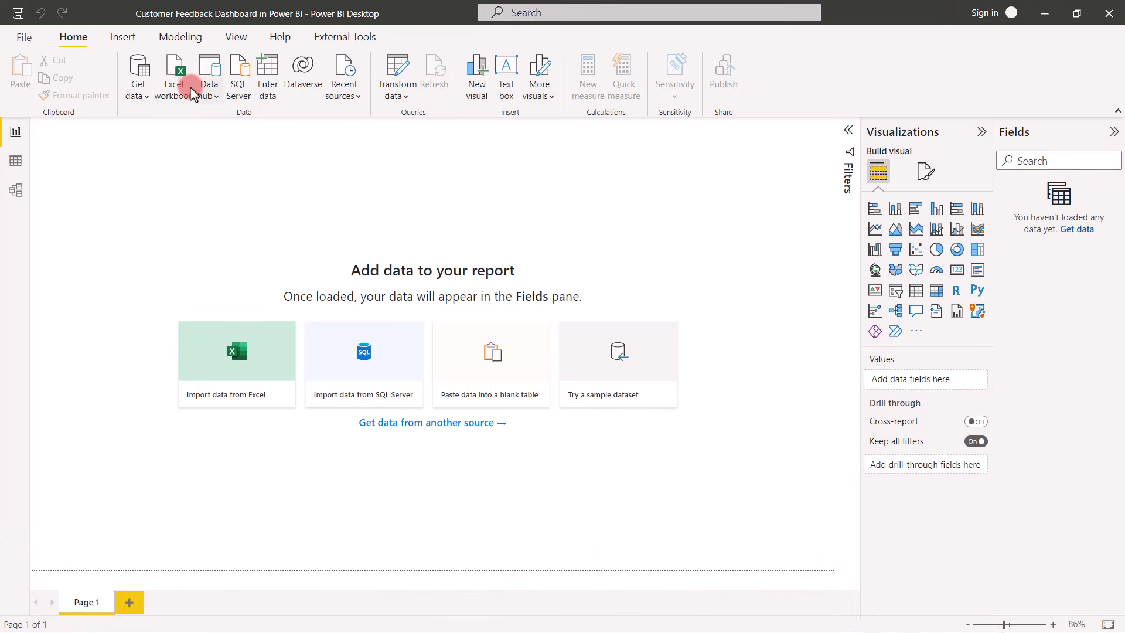
pyautogui.click(140, 98)
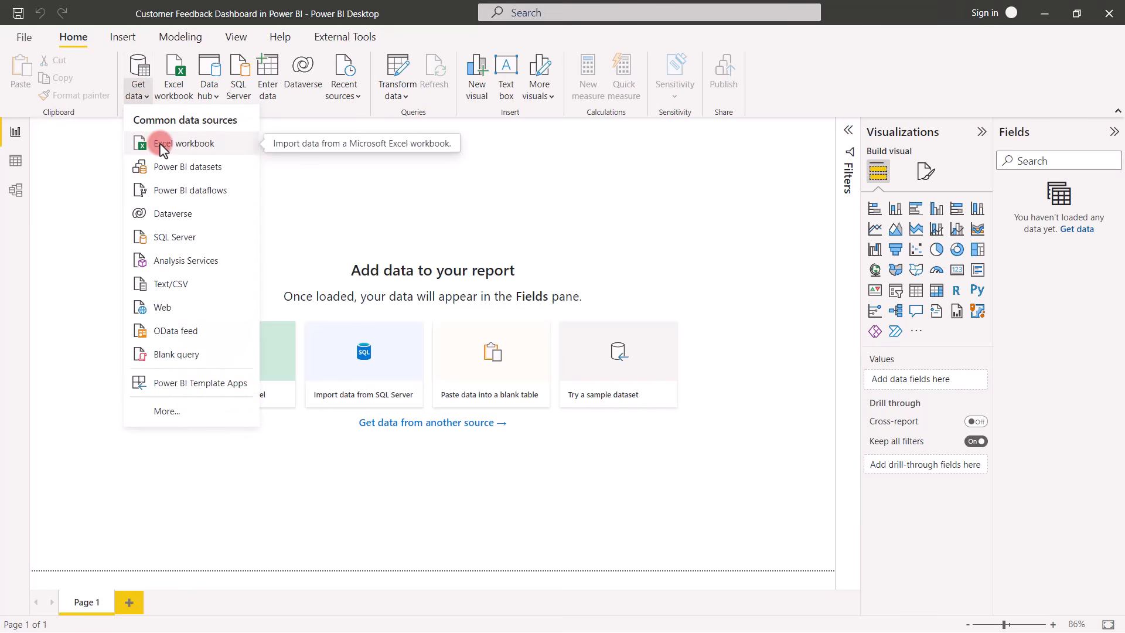
pyautogui.click(363, 196)
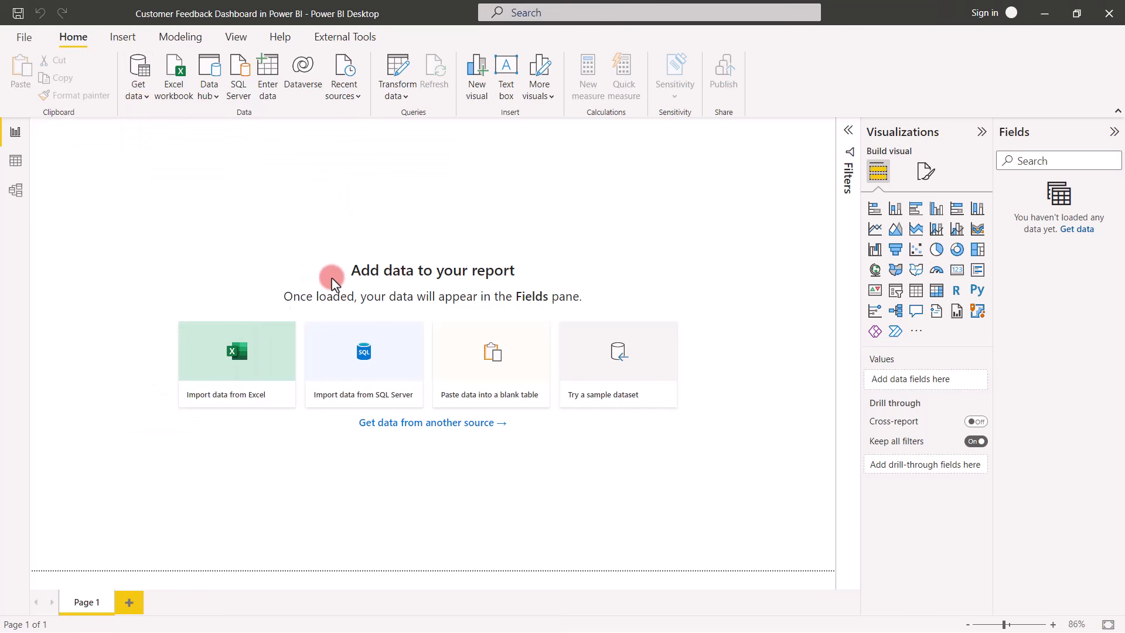
pyautogui.click(240, 363)
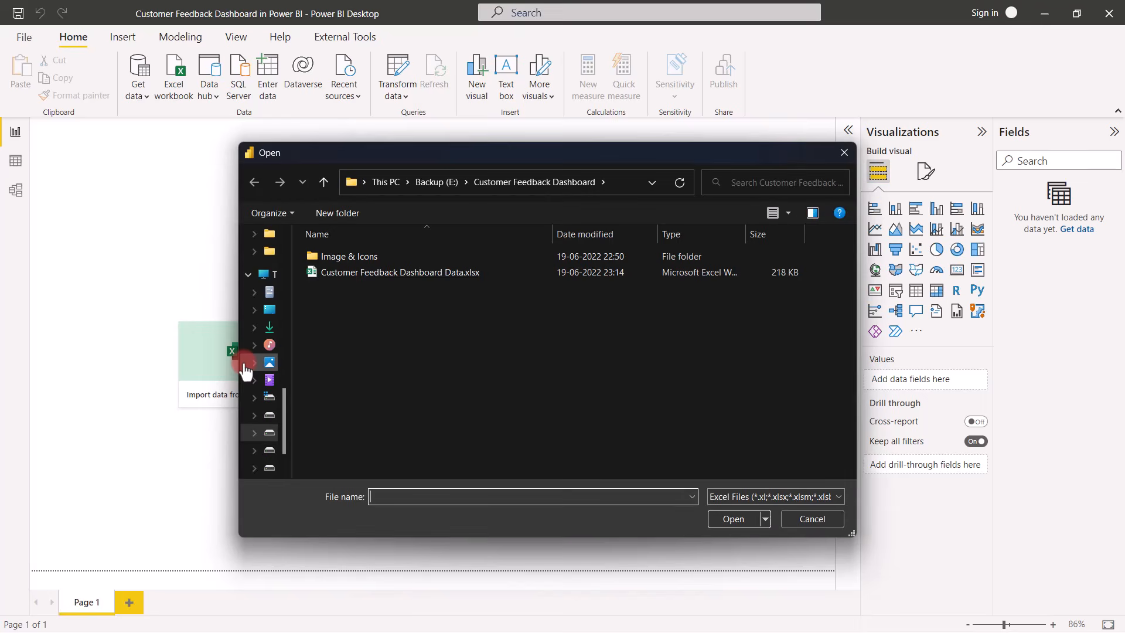
pyautogui.click(352, 273)
pyautogui.click(728, 519)
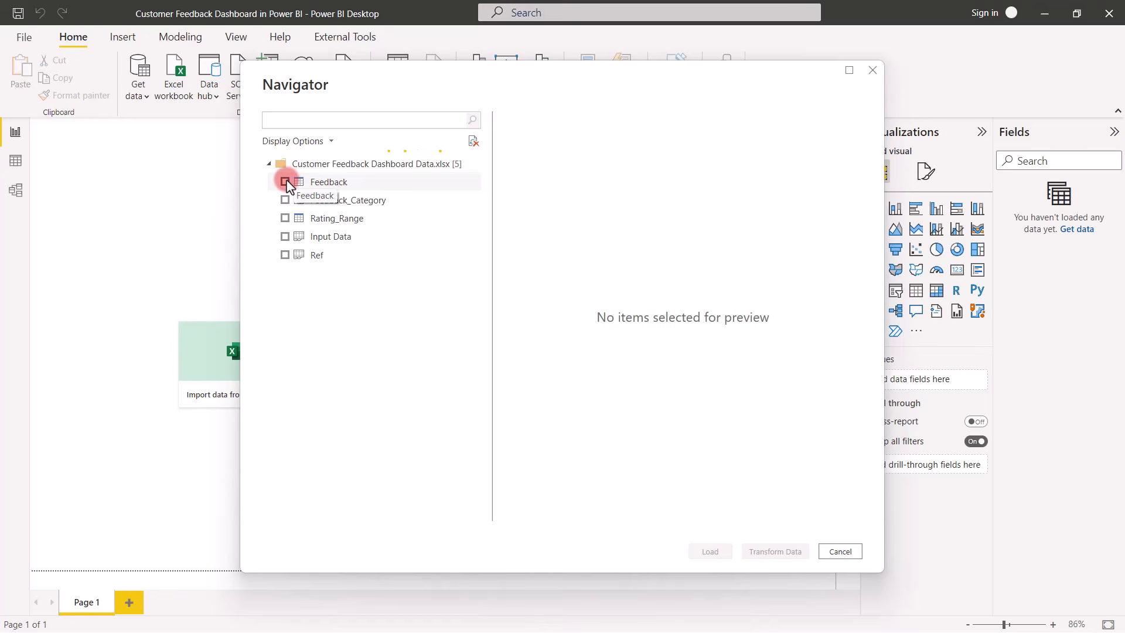
# Step: Load the Feedback, Feedback_Category and Rating_Range tables from the workbook into the report
pyautogui.click(285, 182)
pyautogui.click(284, 200)
pyautogui.click(284, 219)
pyautogui.click(697, 554)
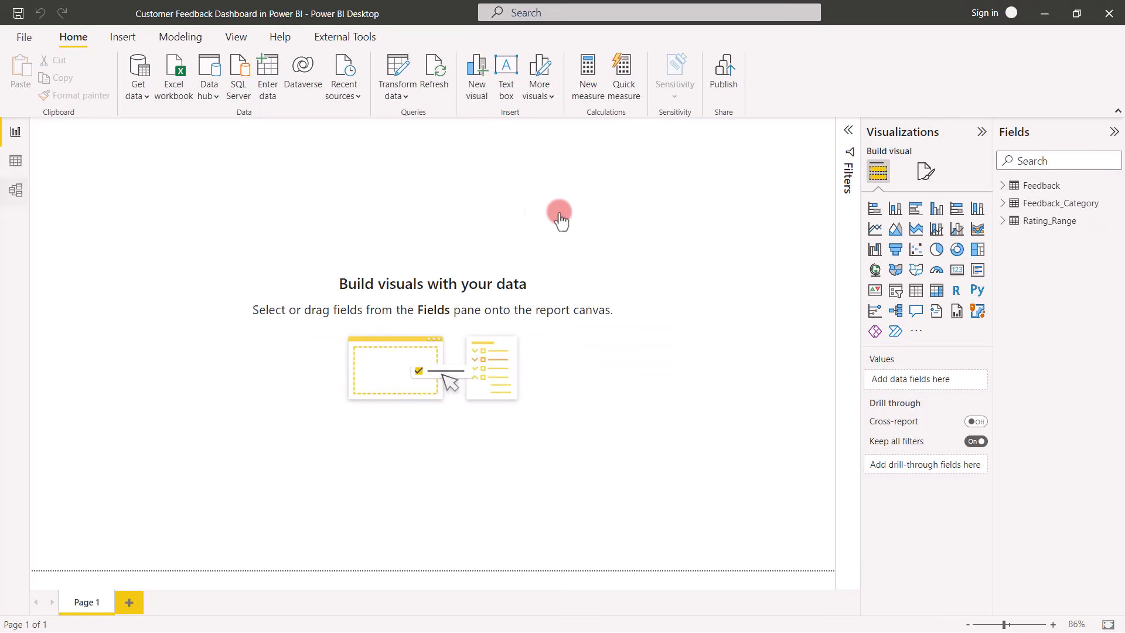
# Step: Expand the Feedback table to view its list of fields
pyautogui.click(1003, 185)
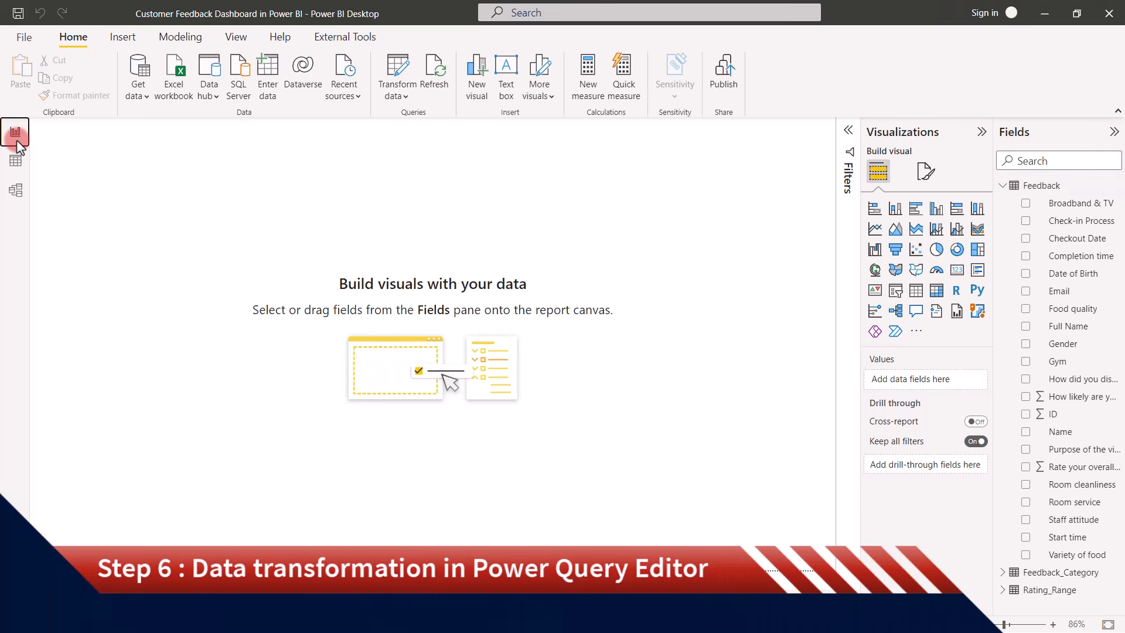
pyautogui.click(1113, 186)
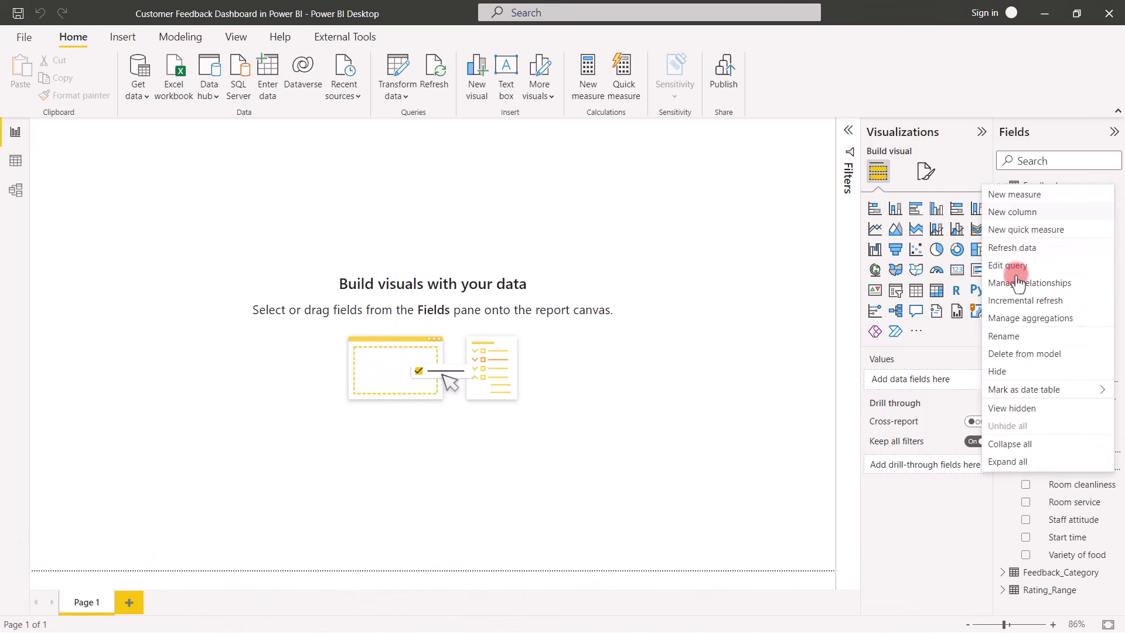
pyautogui.click(469, 201)
# Step: Open the loaded data in Power Query Editor and view the Feedback_Category and Rating_Range queries
pyautogui.click(398, 96)
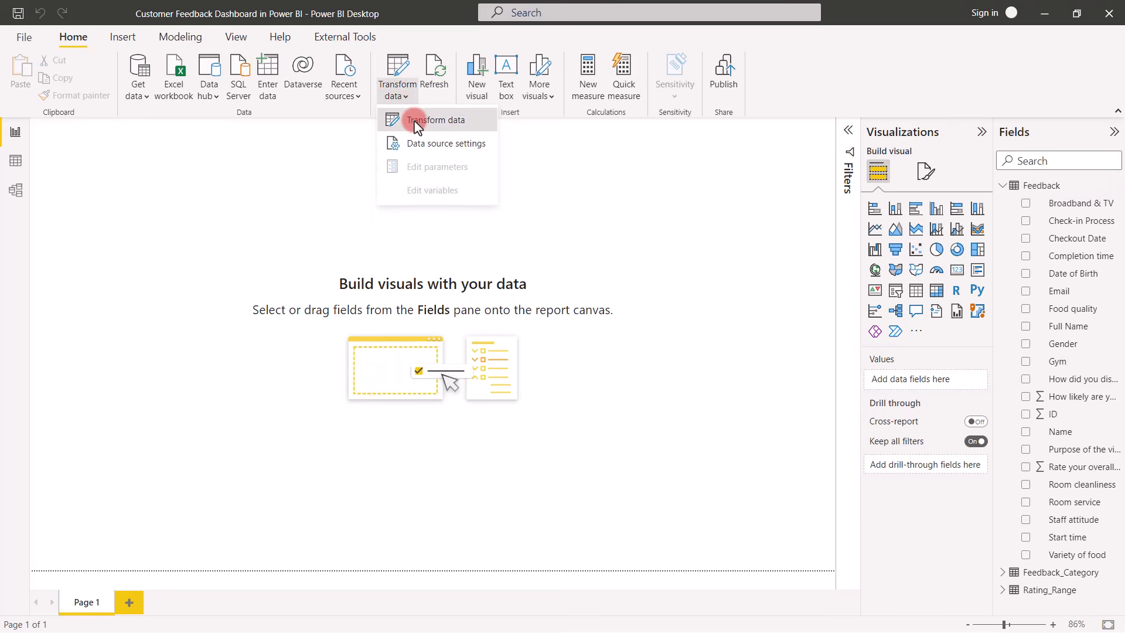
pyautogui.click(416, 121)
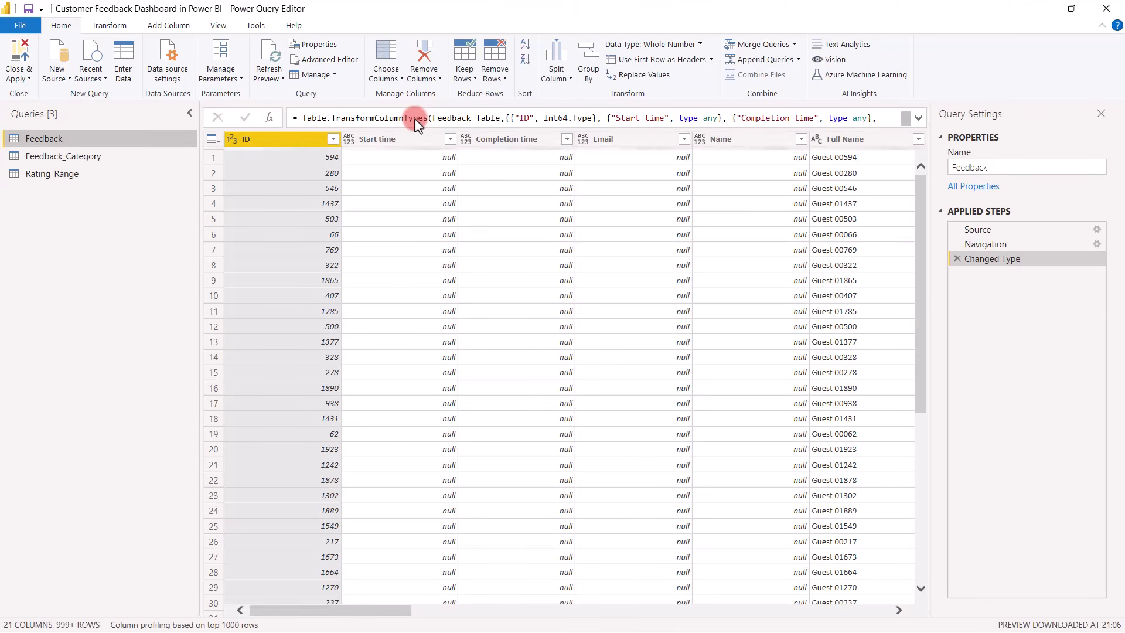
pyautogui.click(49, 159)
pyautogui.click(51, 173)
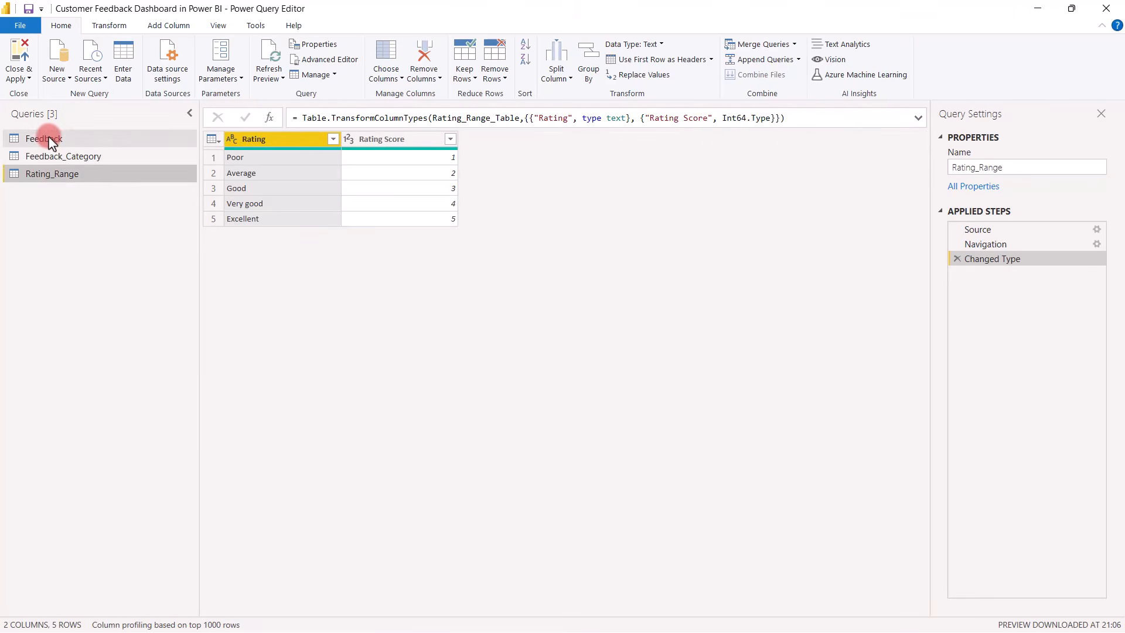
# Step: Look through the columns of the Feedback query and duplicate the query
pyautogui.click(47, 139)
pyautogui.moveTo(319, 608); pyautogui.dragTo(570, 624)
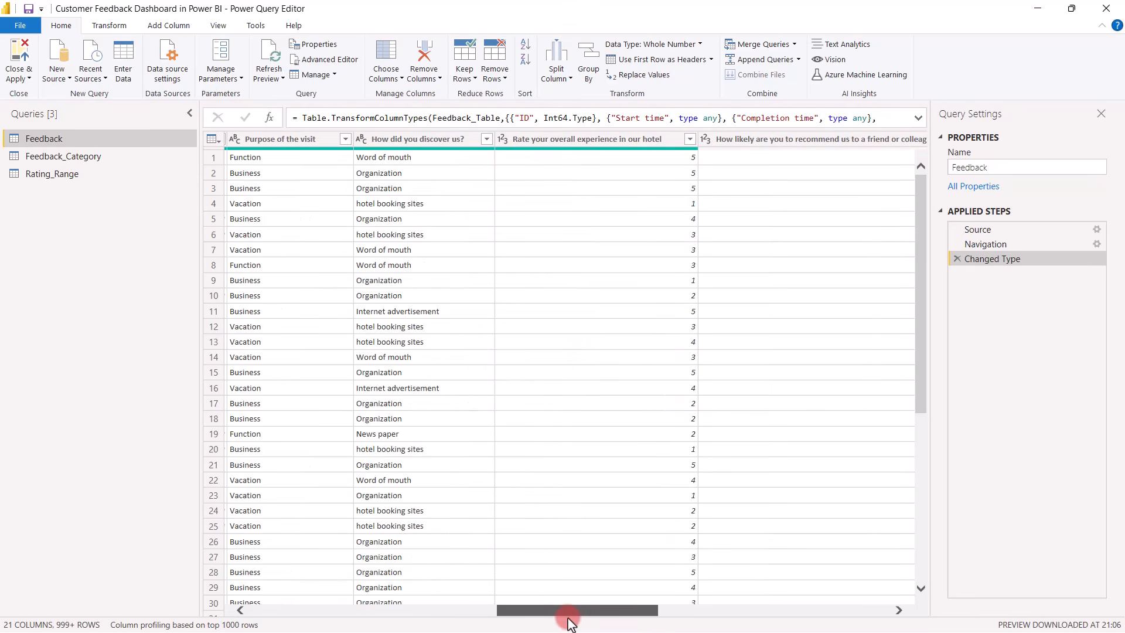
pyautogui.moveTo(568, 622); pyautogui.dragTo(837, 625)
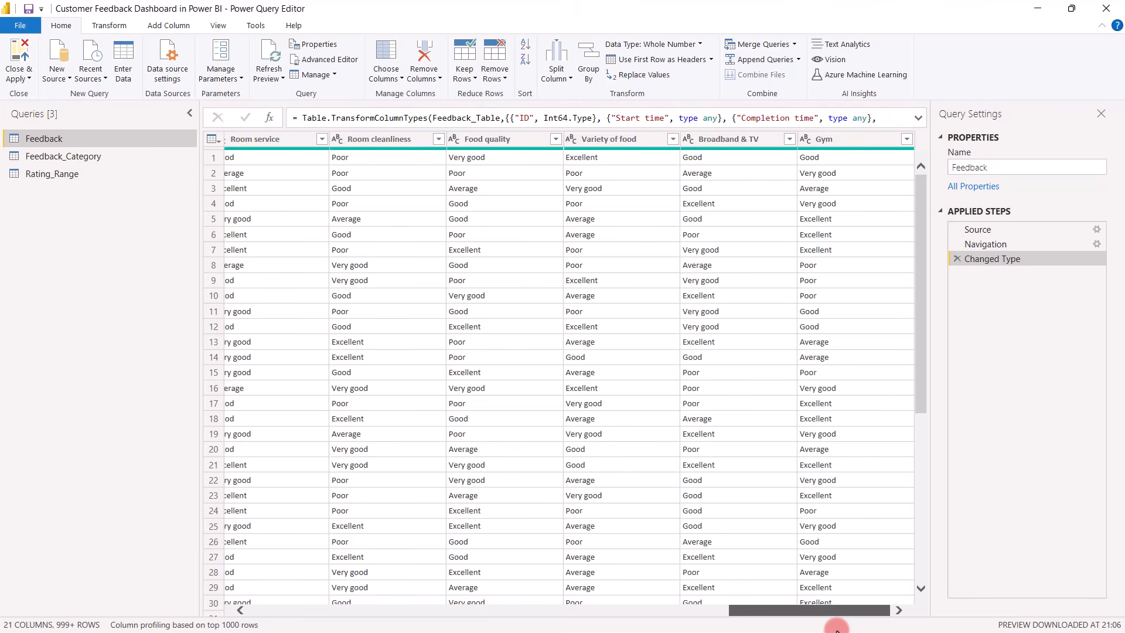
pyautogui.moveTo(836, 625); pyautogui.dragTo(110, 532)
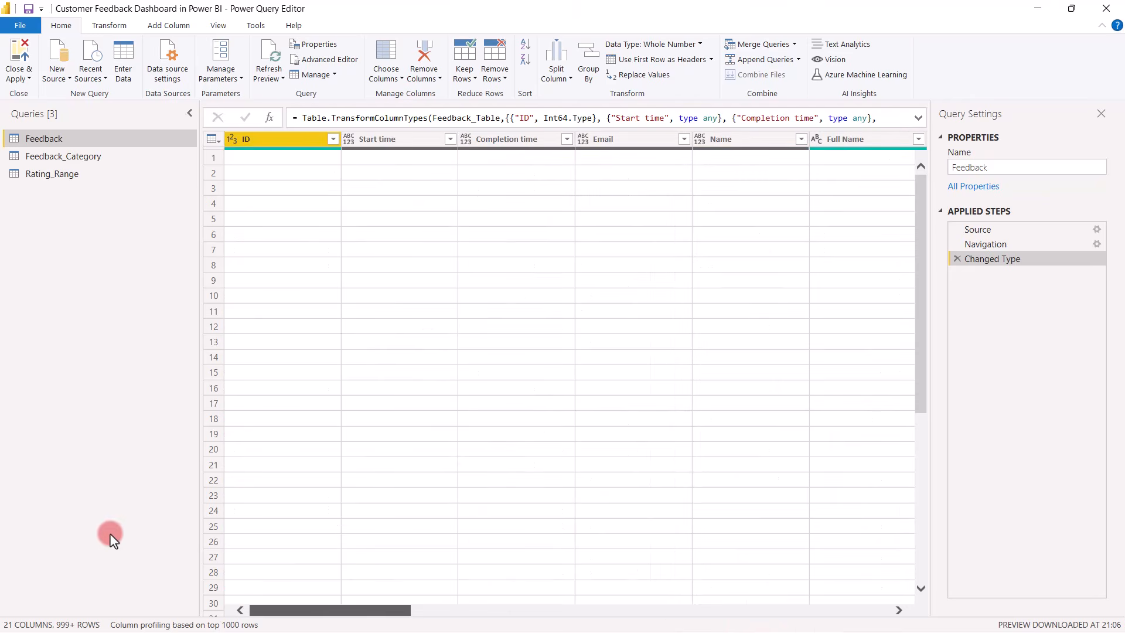
pyautogui.rightClick(42, 146)
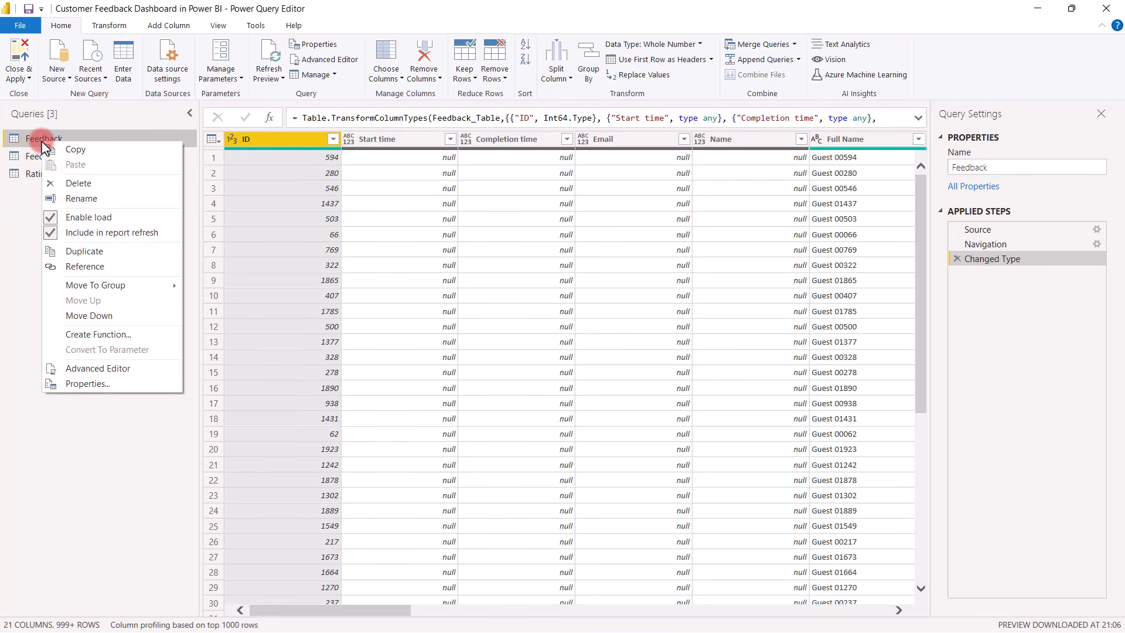
pyautogui.click(88, 252)
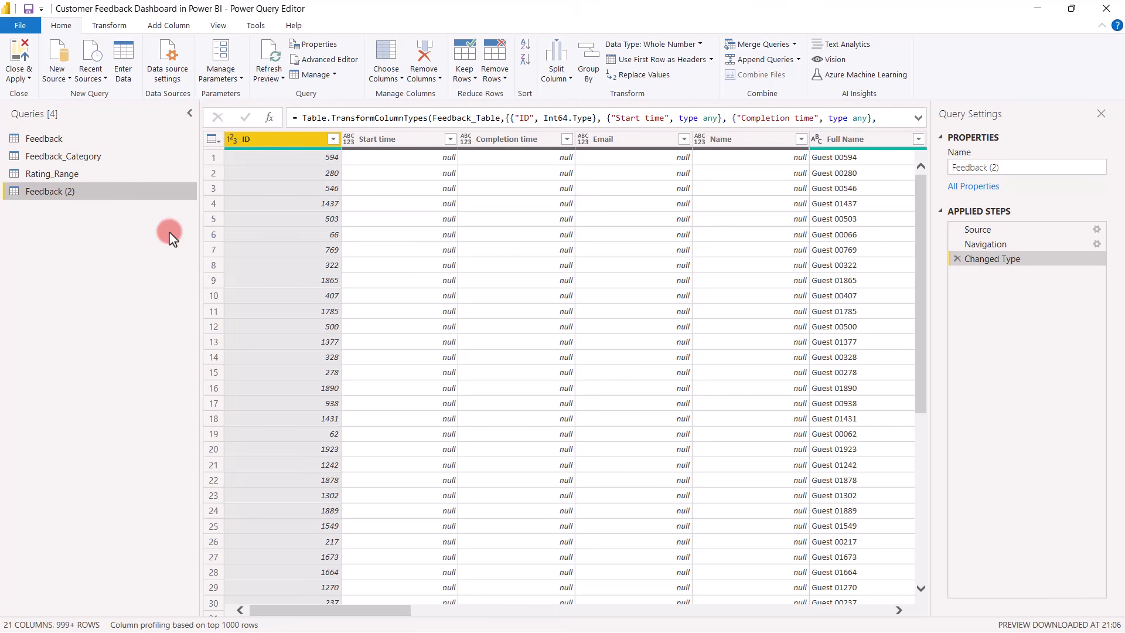
# Step: Rename the duplicated query General and move it above Rating_Range in the query list
pyautogui.click(996, 167)
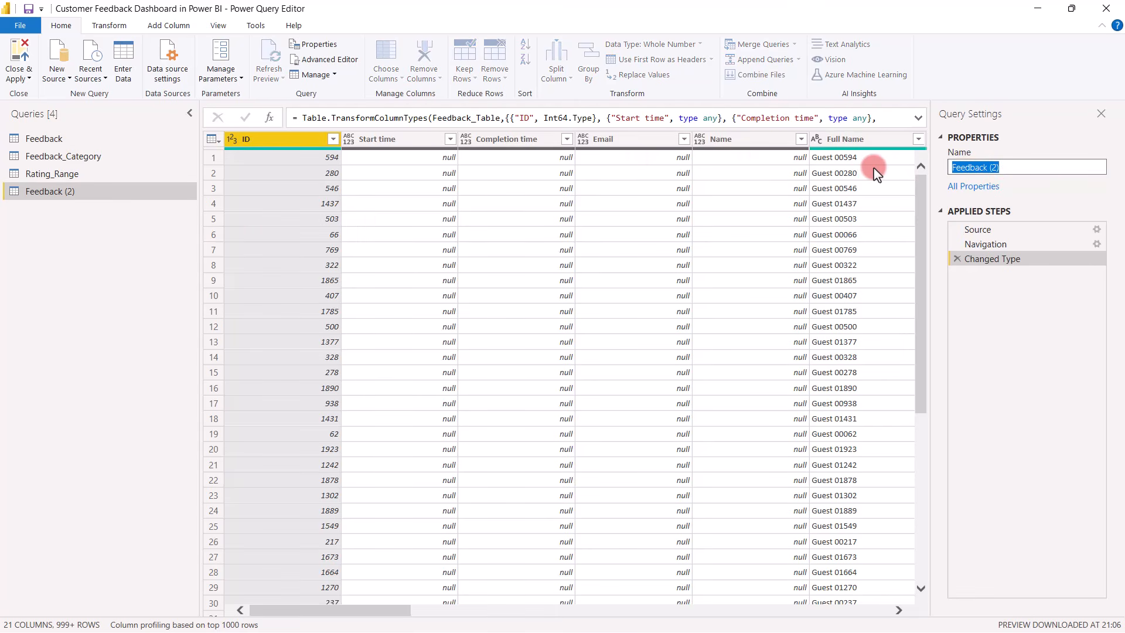
pyautogui.write('General')
pyautogui.press('Return')
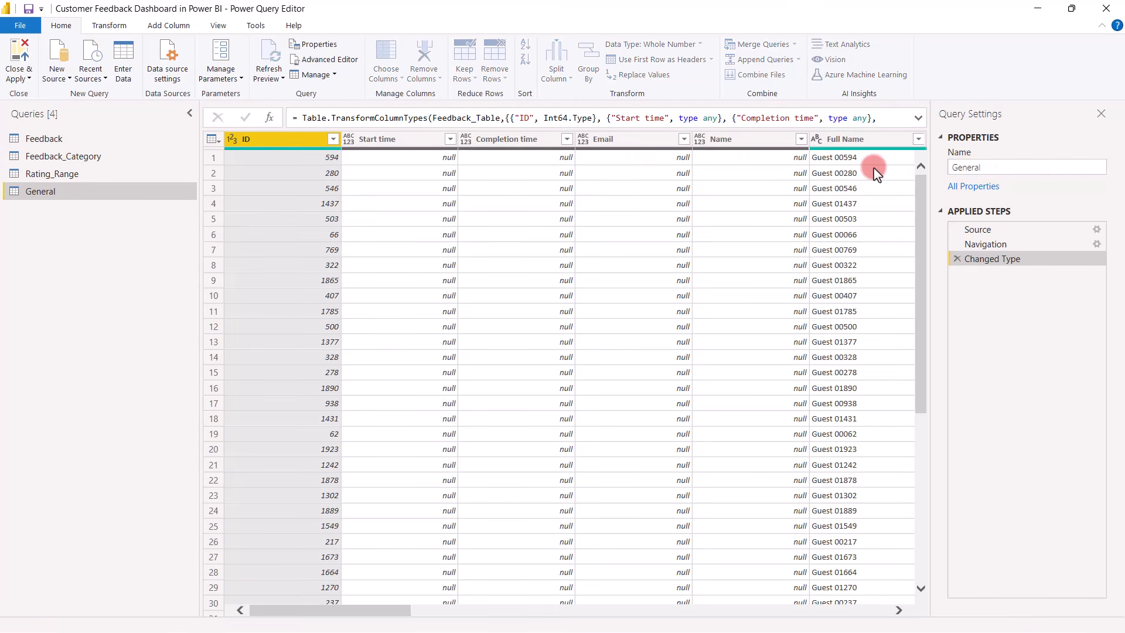
pyautogui.moveTo(54, 166); pyautogui.dragTo(54, 166)
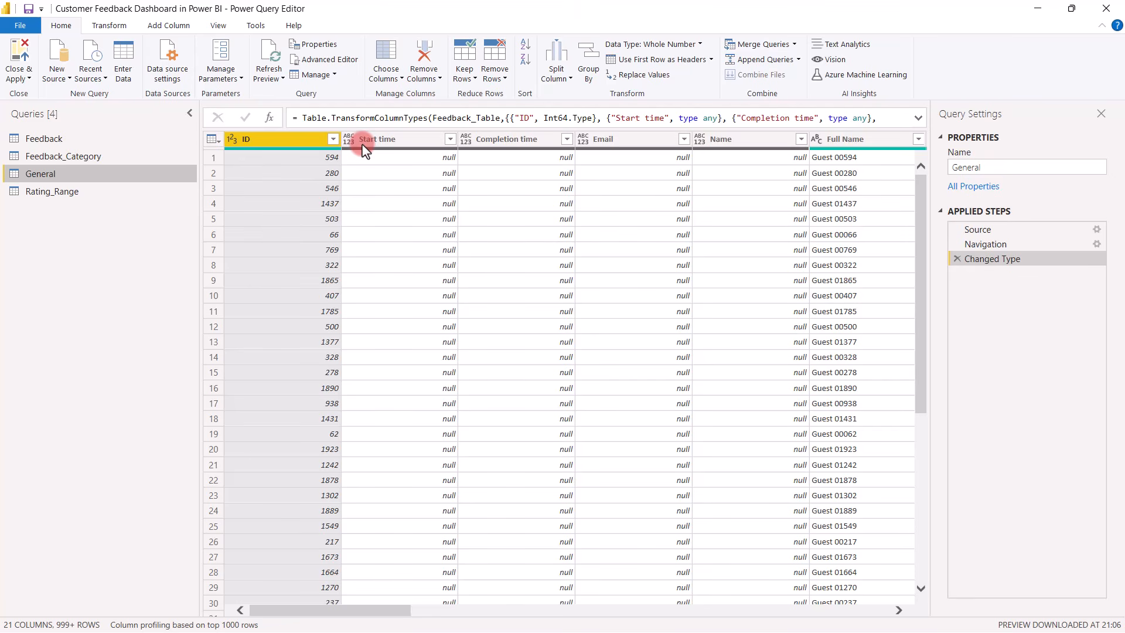
# Step: In the General query, keep only ID and the columns from Full Name through How likely are you to recommend us, removing all others
pyautogui.moveTo(371, 609); pyautogui.dragTo(448, 593)
pyautogui.keyDown('ctrl'); pyautogui.click(551, 139); pyautogui.keyUp('ctrl')
pyautogui.keyDown('ctrl'); pyautogui.click(669, 139); pyautogui.keyUp('ctrl')
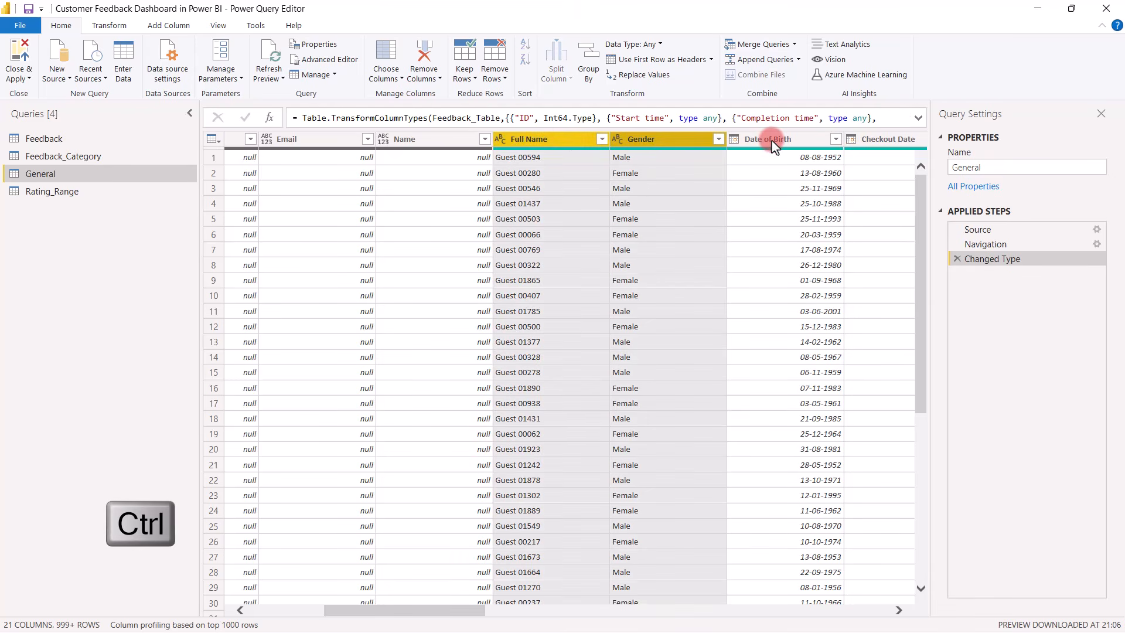
pyautogui.keyDown('ctrl'); pyautogui.click(771, 139); pyautogui.keyUp('ctrl')
pyautogui.moveTo(473, 615); pyautogui.dragTo(548, 610)
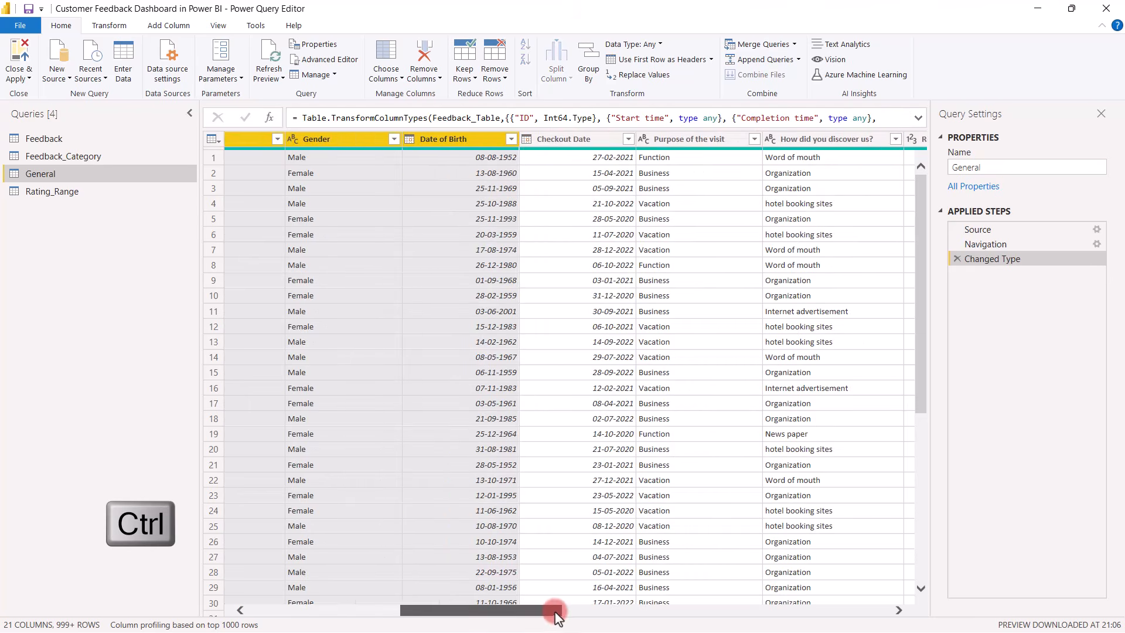
pyautogui.keyDown('ctrl'); pyautogui.click(514, 138); pyautogui.keyUp('ctrl')
pyautogui.keyDown('ctrl'); pyautogui.click(635, 139); pyautogui.keyUp('ctrl')
pyautogui.keyDown('ctrl'); pyautogui.click(748, 139); pyautogui.keyUp('ctrl')
pyautogui.keyDown('ctrl'); pyautogui.click(884, 139); pyautogui.keyUp('ctrl')
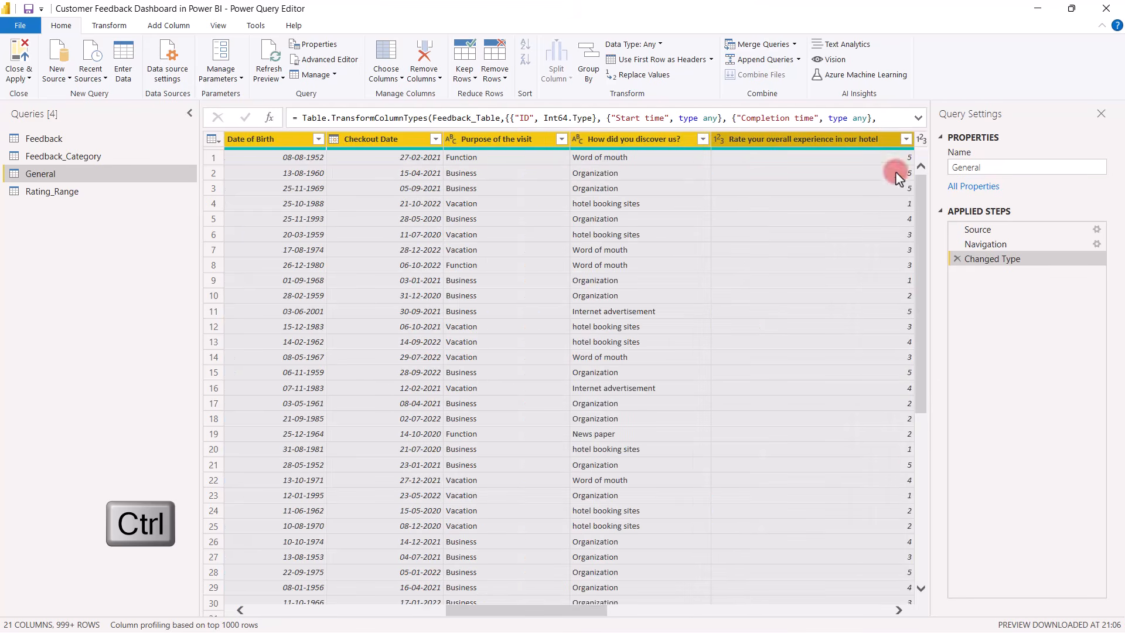
pyautogui.click(898, 610)
pyautogui.keyDown('ctrl'); pyautogui.click(523, 139); pyautogui.keyUp('ctrl')
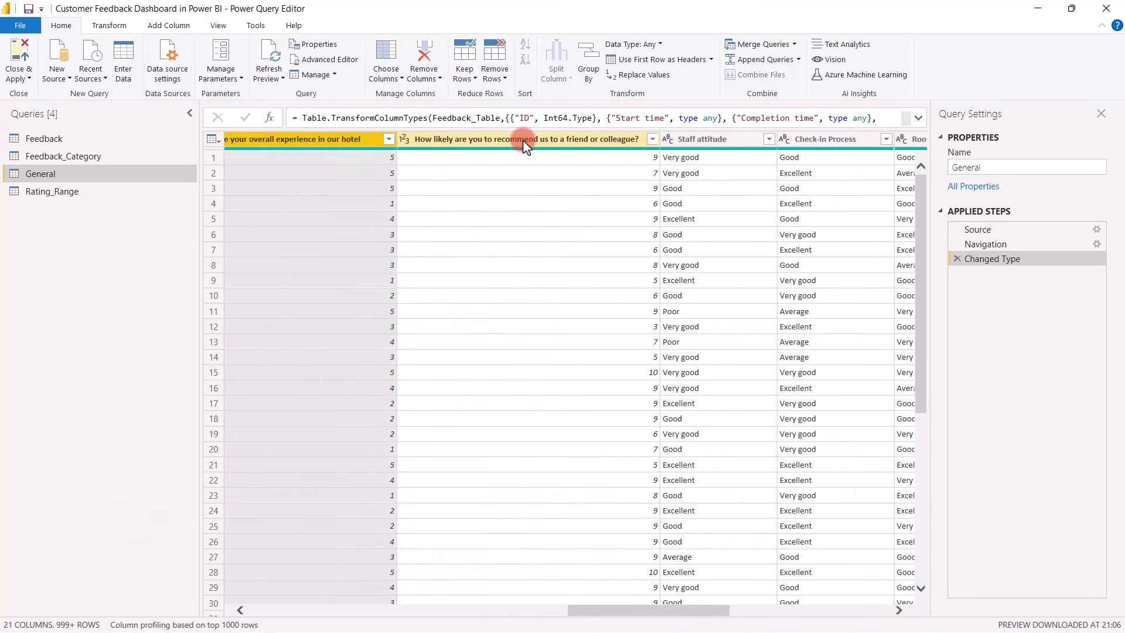
pyautogui.rightClick(522, 140)
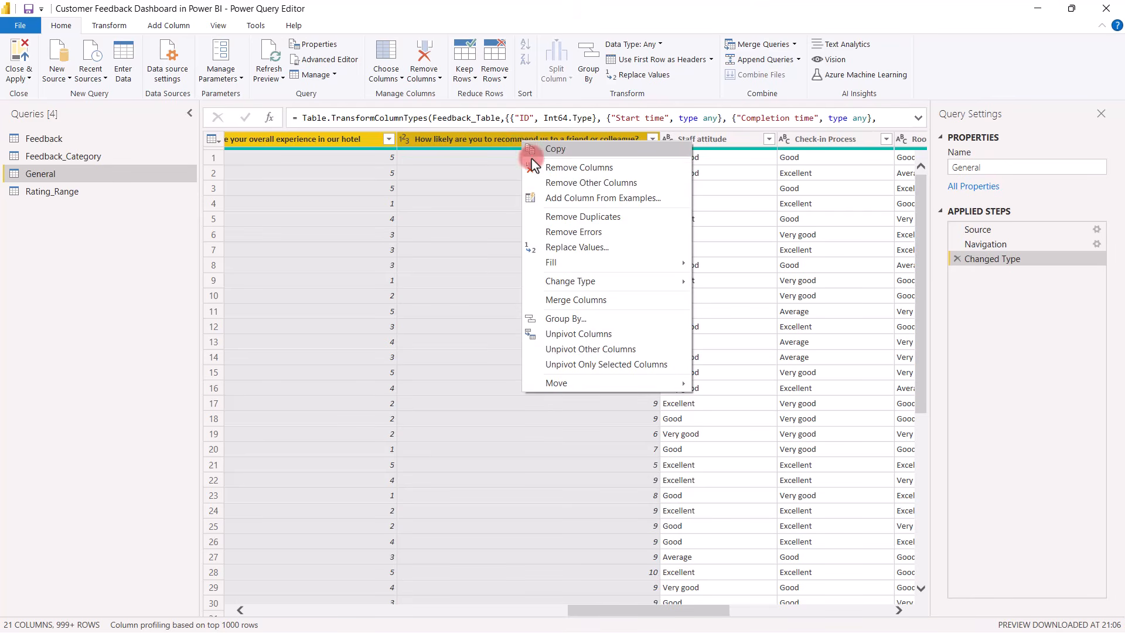
pyautogui.click(588, 183)
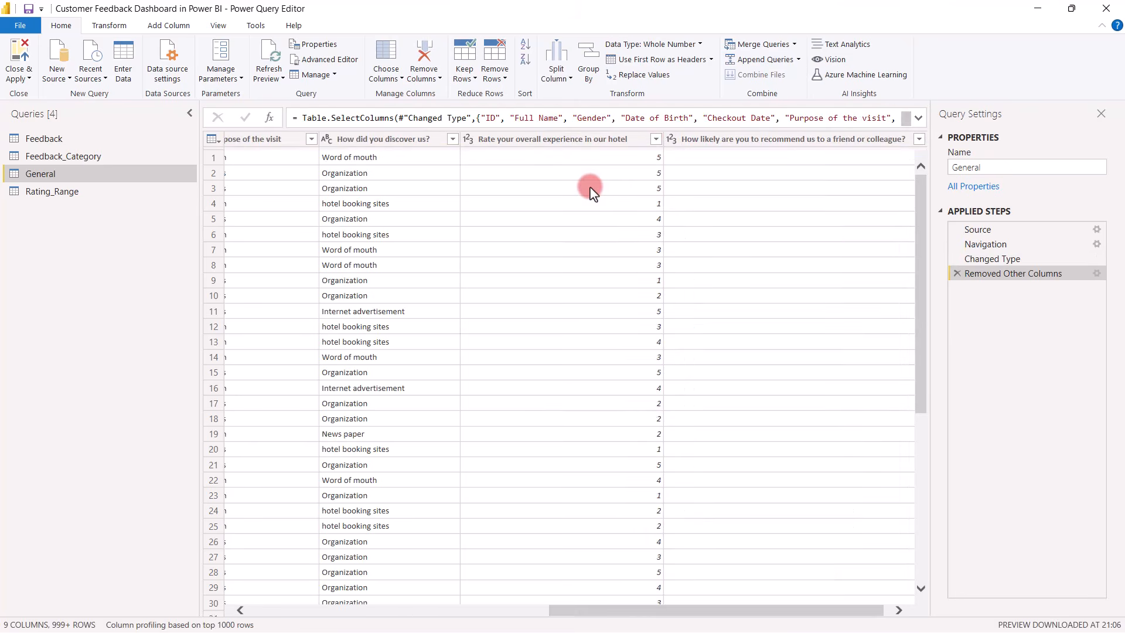
# Step: Rename the Purpose of the visit column to Purpose and How did you discover us? to Source
pyautogui.moveTo(662, 608); pyautogui.dragTo(571, 619)
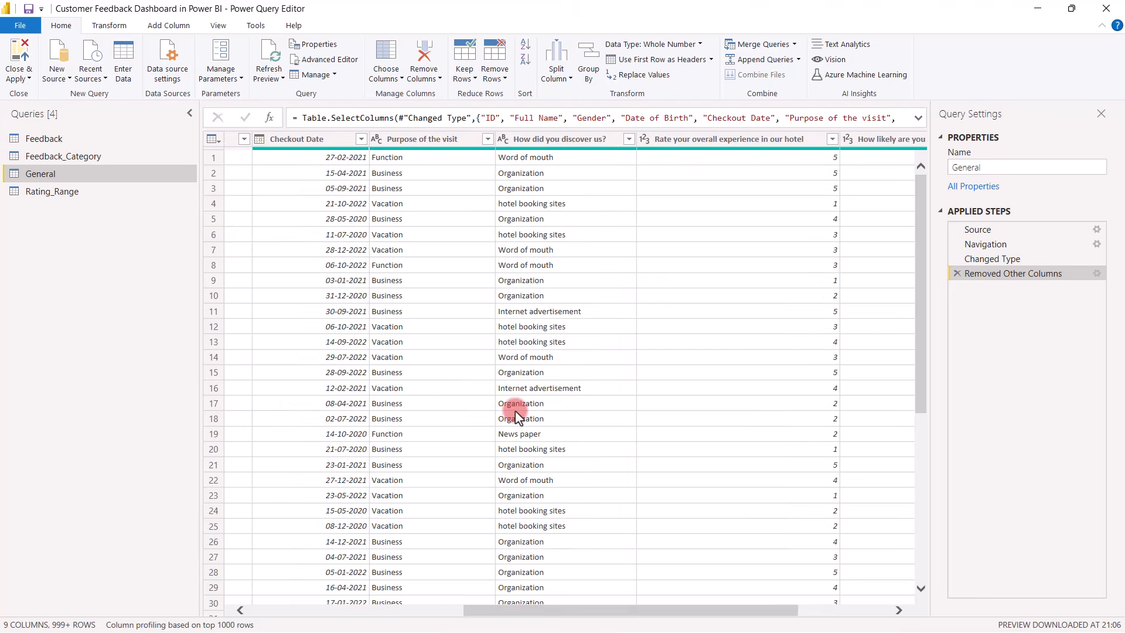
pyautogui.click(445, 140)
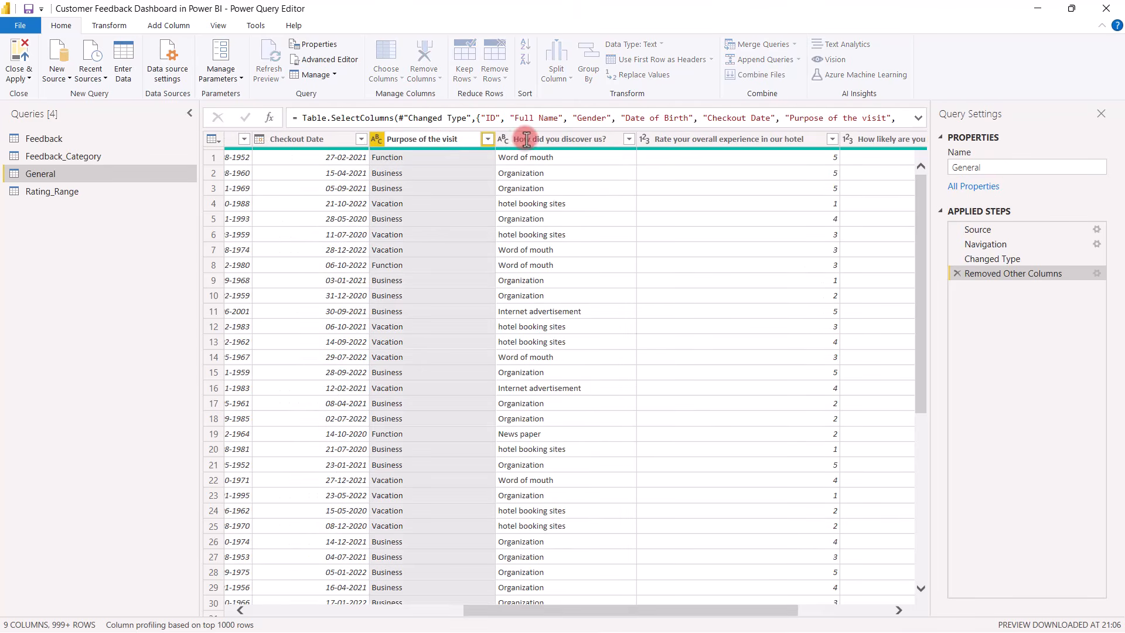
pyautogui.click(586, 139)
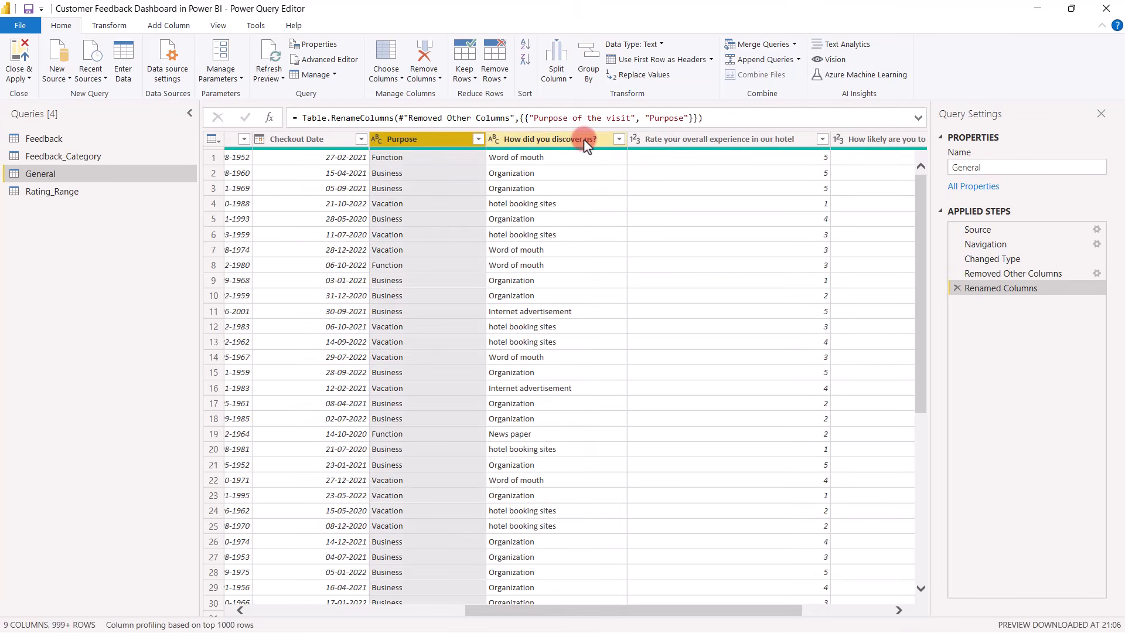
pyautogui.doubleClick(592, 140)
pyautogui.write('Source')
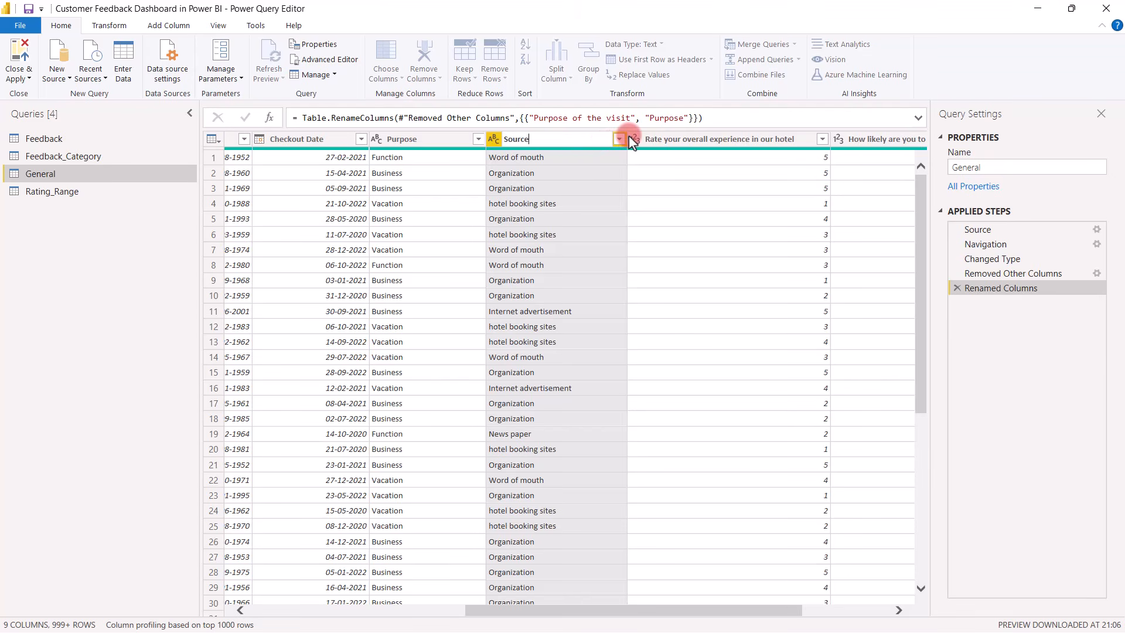
pyautogui.click(637, 139)
# Step: Rename the Rate your overall experience in our hotel column to Overall Experience
pyautogui.doubleClick(664, 139)
pyautogui.click(664, 139)
pyautogui.press('BackSpace')
pyautogui.press('BackSpace')
pyautogui.press('BackSpace')
pyautogui.press('BackSpace')
pyautogui.press('BackSpace')
pyautogui.press('BackSpace')
pyautogui.press('BackSpace')
pyautogui.press('BackSpace')
pyautogui.press('BackSpace')
pyautogui.press('BackSpace')
pyautogui.press('BackSpace')
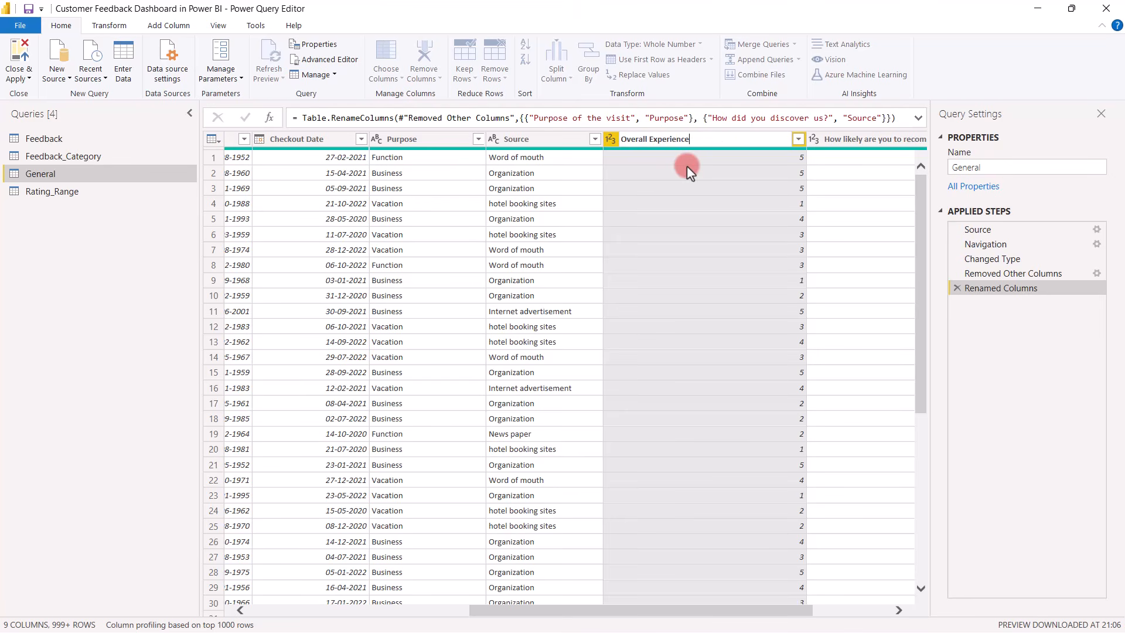
# Step: Rename the column How likely are you to recommend us to a friend or colleague? to NPS Rating
pyautogui.click(803, 138)
pyautogui.doubleClick(800, 138)
pyautogui.write('NPS Rating')
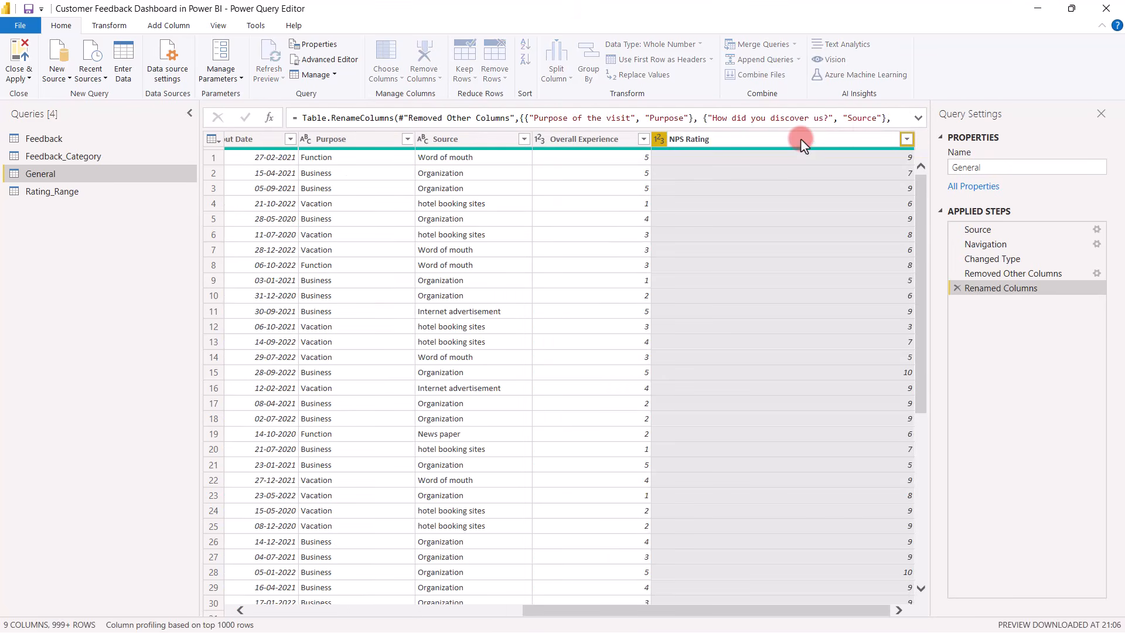
pyautogui.press('Return')
# Step: In the Feedback query, keep only ID and the rating columns from Staff attitude through Gym, removing all other columns
pyautogui.click(60, 142)
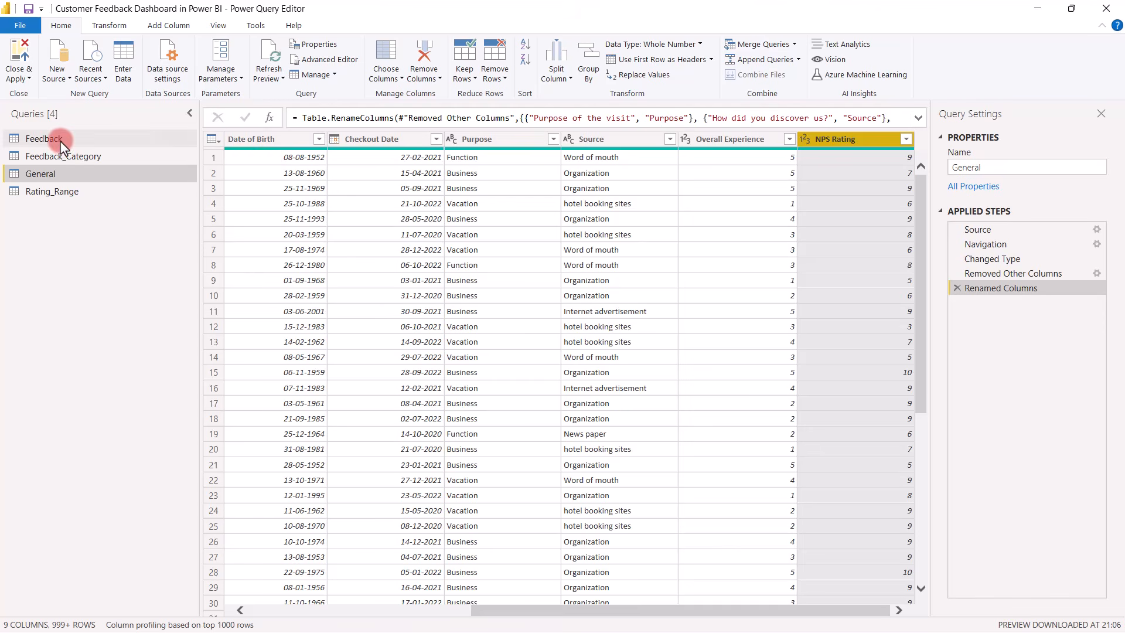
pyautogui.click(60, 141)
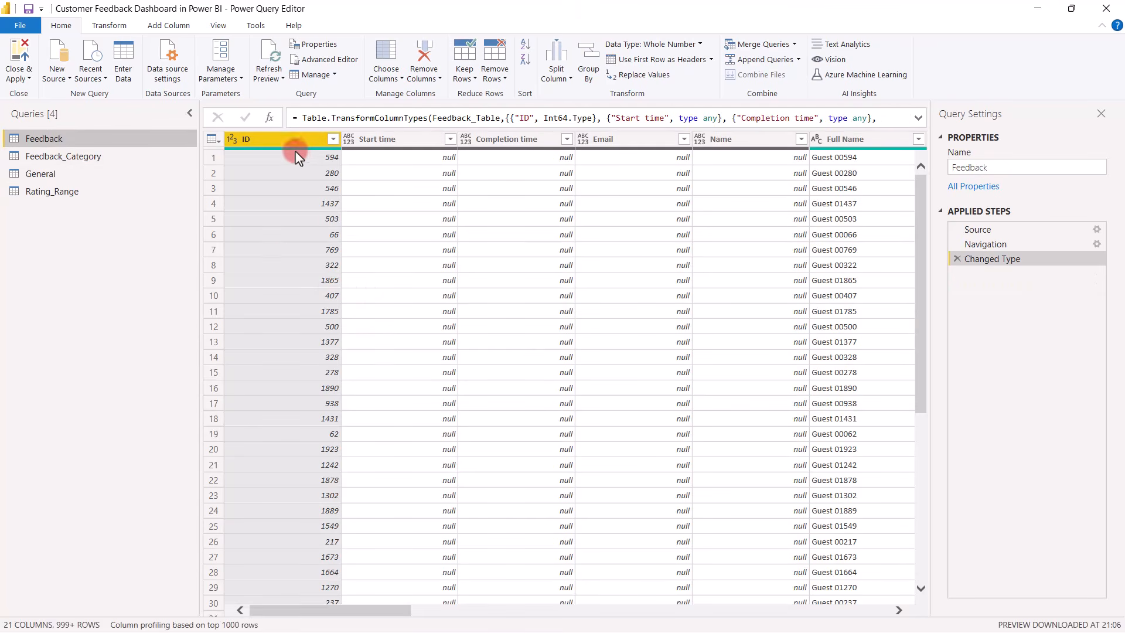
pyautogui.moveTo(394, 610); pyautogui.dragTo(807, 626)
pyautogui.click(352, 139)
pyautogui.keyDown('ctrl'); pyautogui.click(445, 139); pyautogui.keyUp('ctrl')
pyautogui.keyDown('ctrl'); pyautogui.click(598, 141); pyautogui.keyUp('ctrl')
pyautogui.keyDown('ctrl'); pyautogui.click(711, 139); pyautogui.keyUp('ctrl')
pyautogui.keyDown('ctrl'); pyautogui.click(819, 139); pyautogui.keyUp('ctrl')
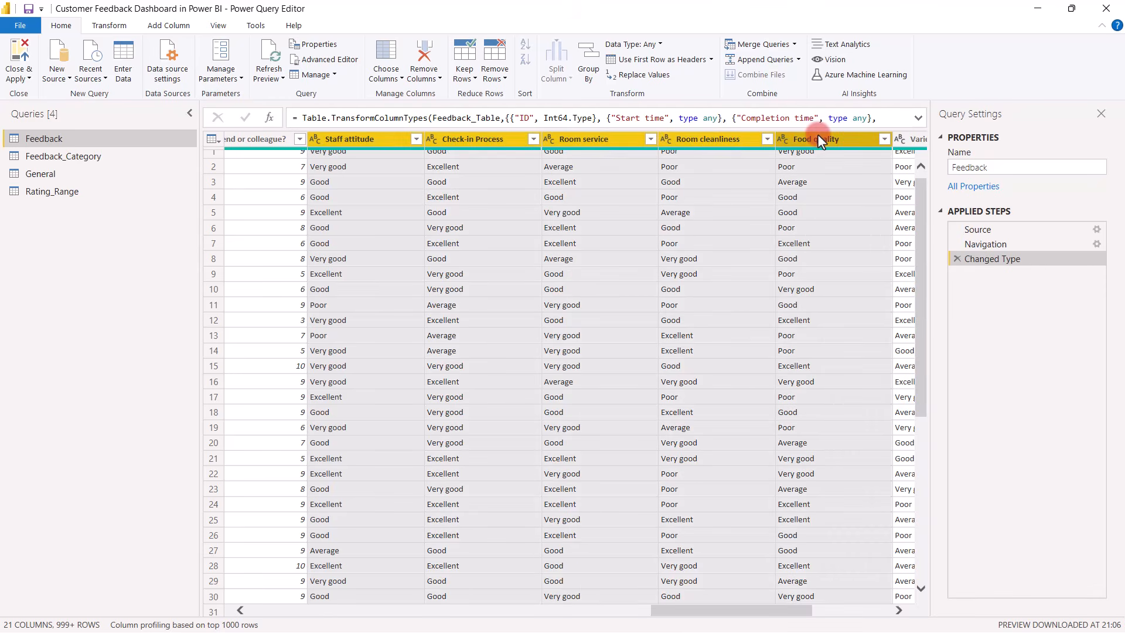
pyautogui.click(894, 607)
pyautogui.keyDown('ctrl'); pyautogui.click(615, 139); pyautogui.keyUp('ctrl')
pyautogui.keyDown('ctrl'); pyautogui.click(725, 143); pyautogui.keyUp('ctrl')
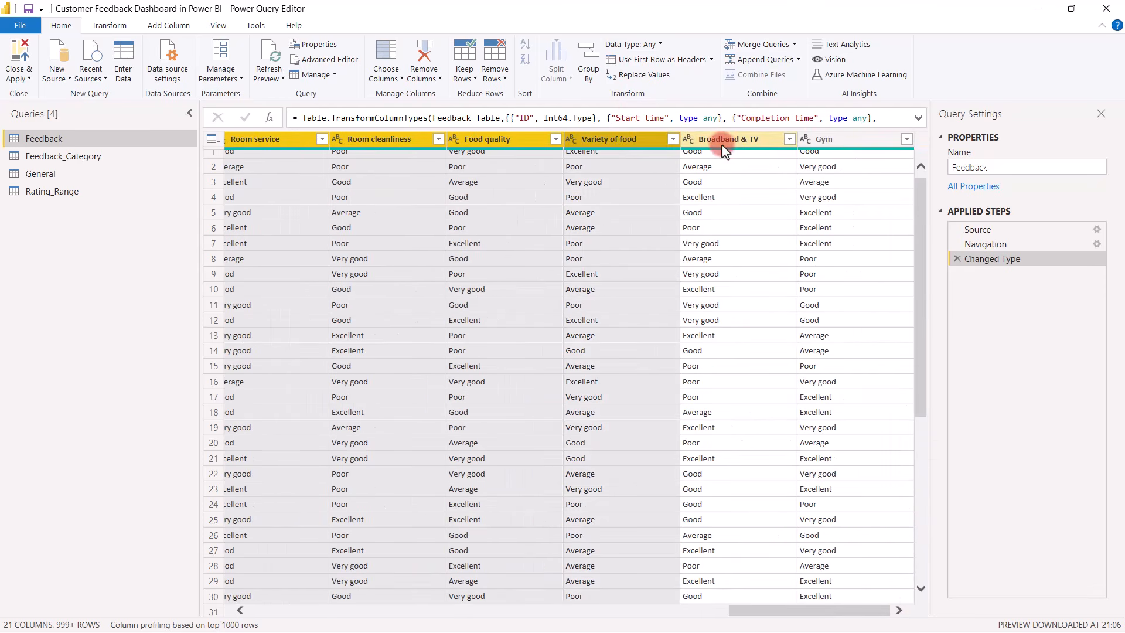
pyautogui.keyDown('ctrl'); pyautogui.click(826, 139); pyautogui.keyUp('ctrl')
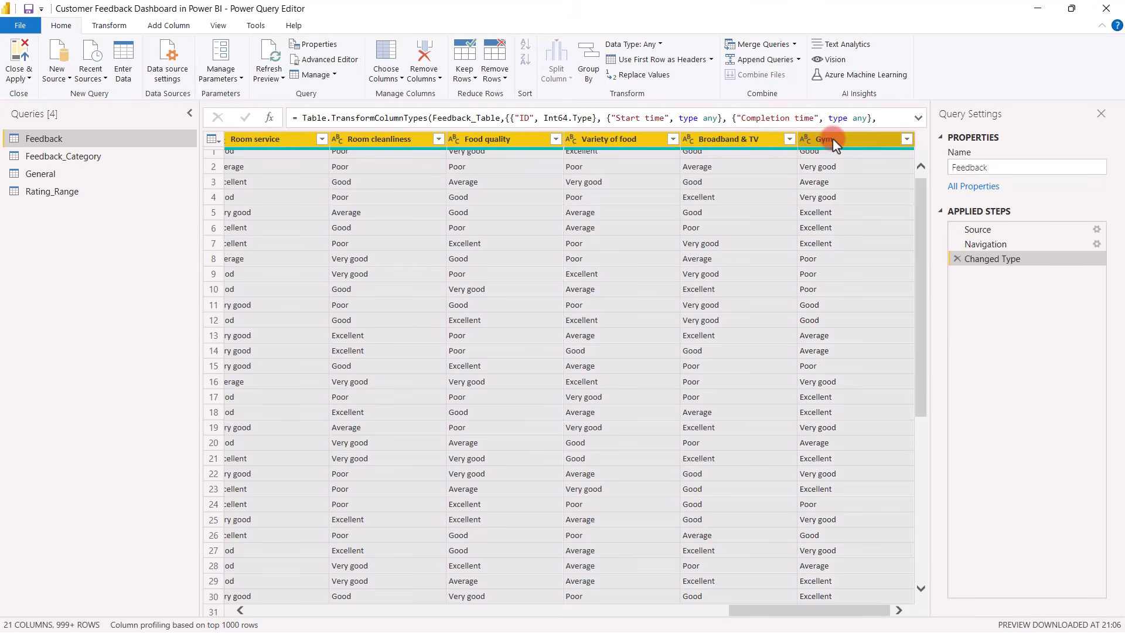
pyautogui.rightClick(833, 144)
pyautogui.click(885, 186)
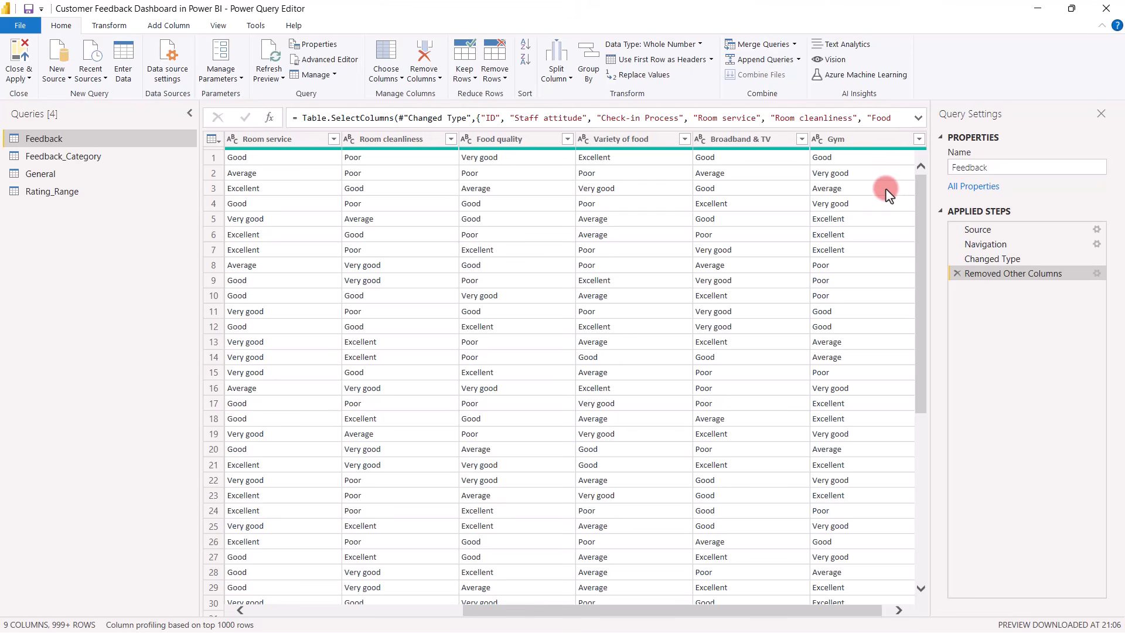
# Step: Unpivot all columns of the Feedback query other than ID into attribute and value pairs
pyautogui.moveTo(674, 615); pyautogui.dragTo(351, 609)
pyautogui.click(289, 140)
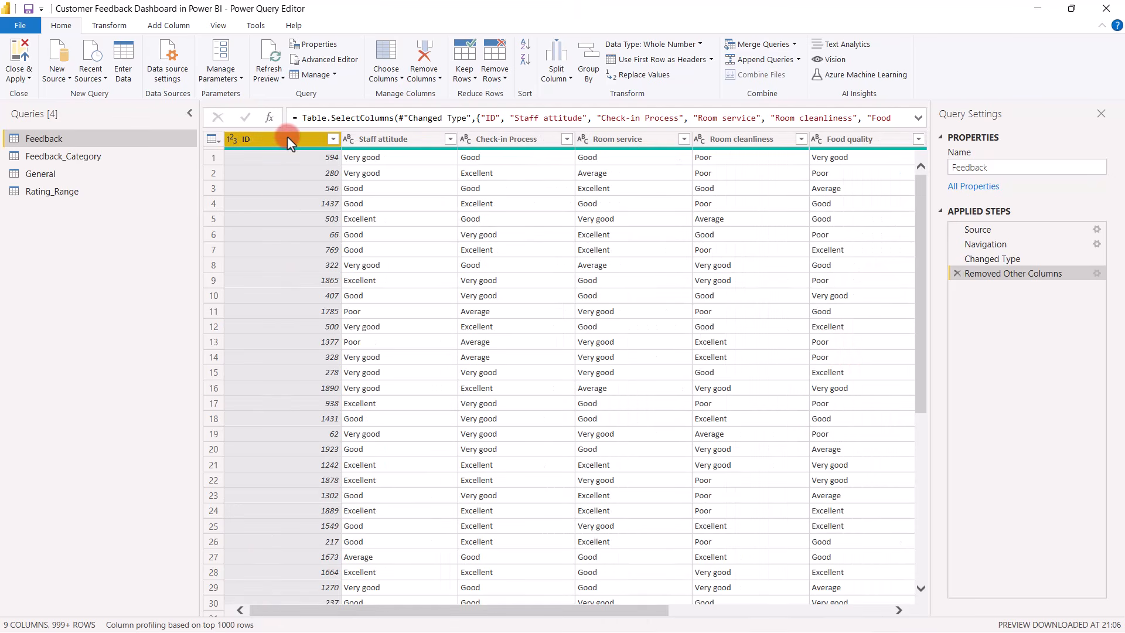
pyautogui.rightClick(289, 142)
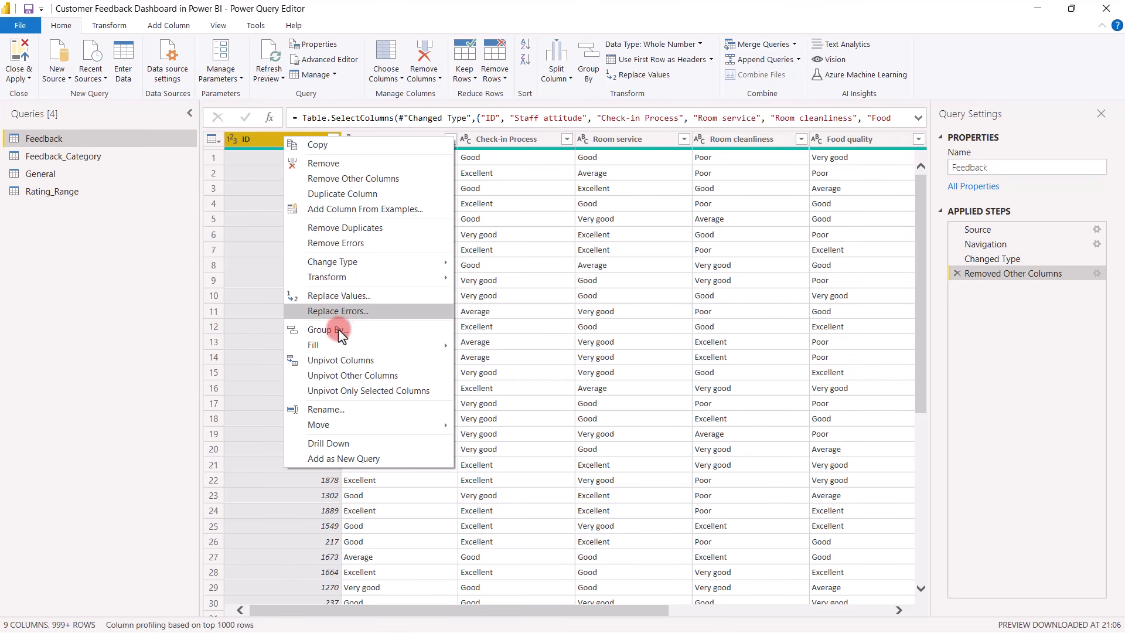
pyautogui.click(343, 375)
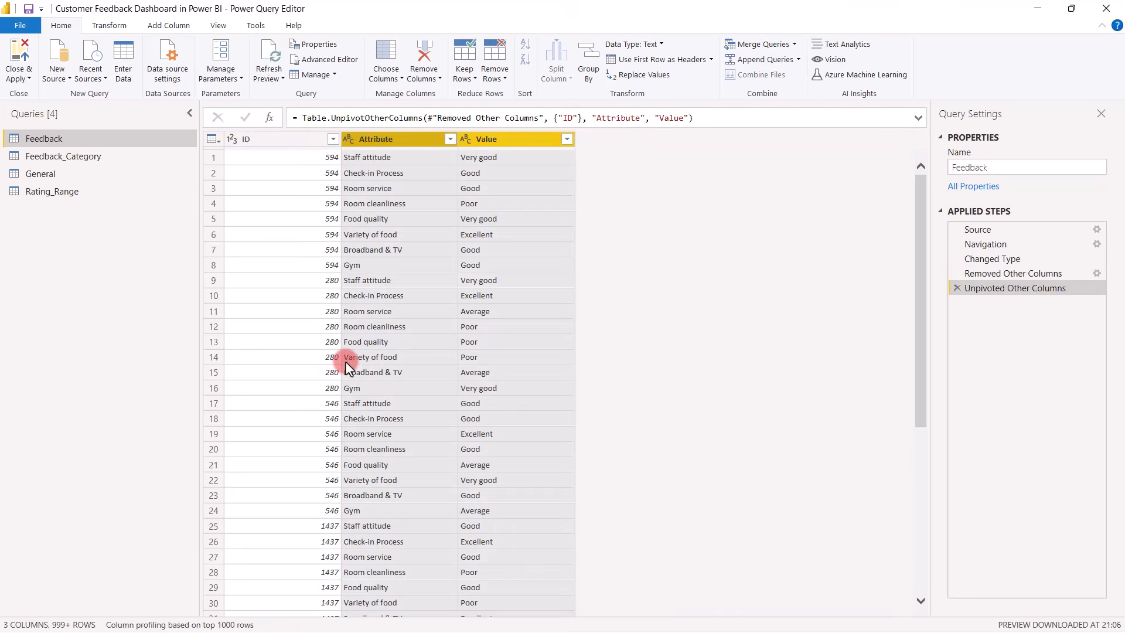
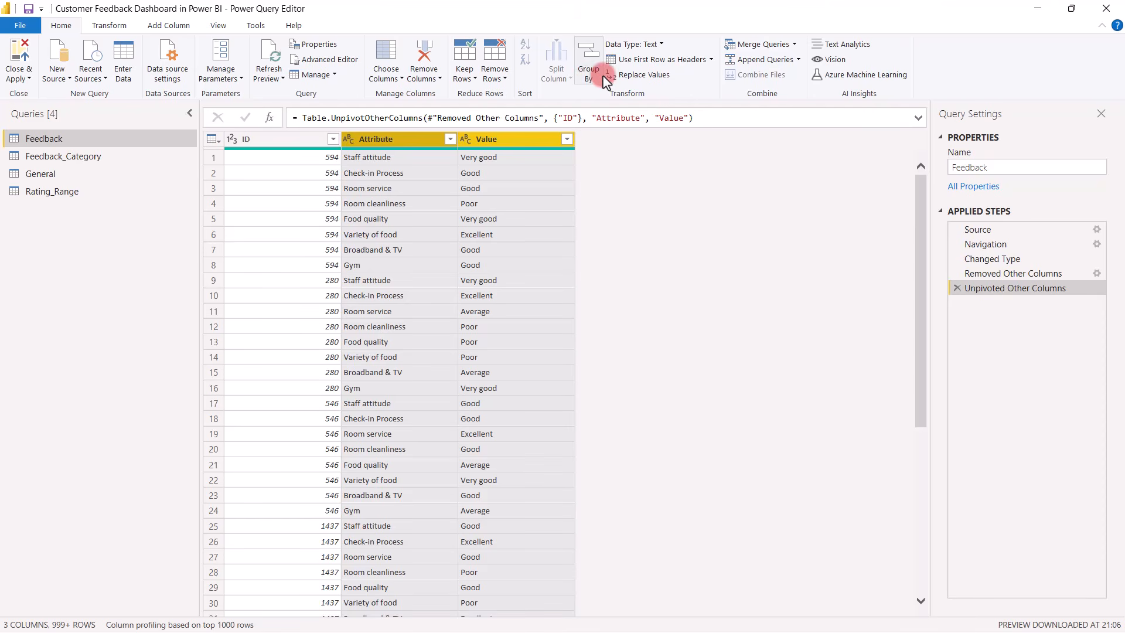
# Step: Merge the Feedback query with Rating_Range using a left outer join, matching the Value column to Rating
pyautogui.click(769, 47)
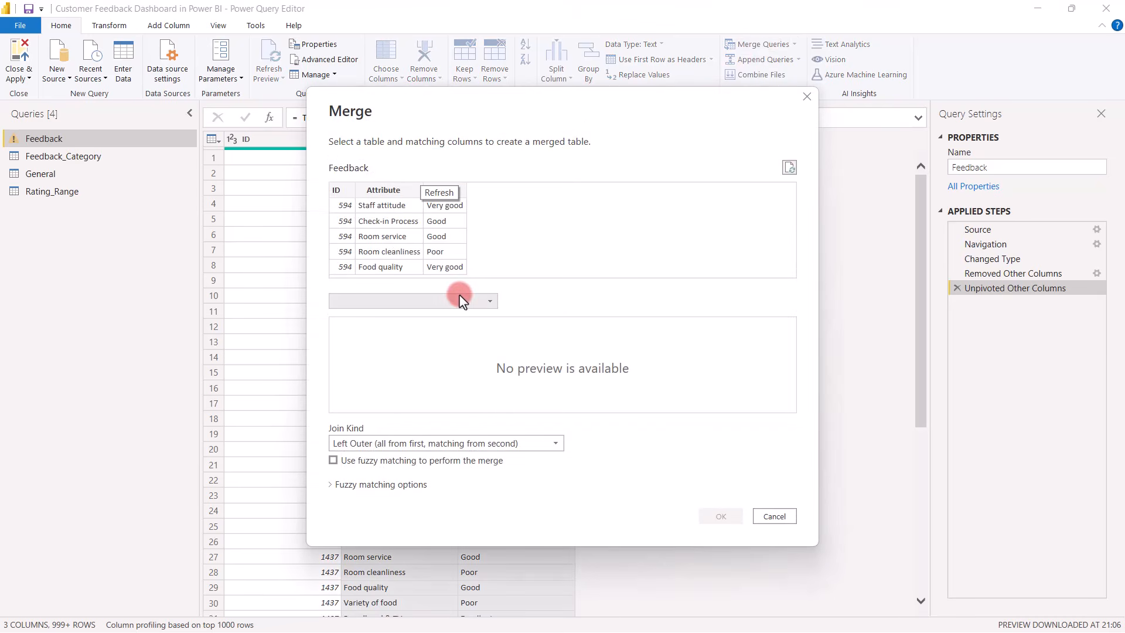
pyautogui.click(459, 299)
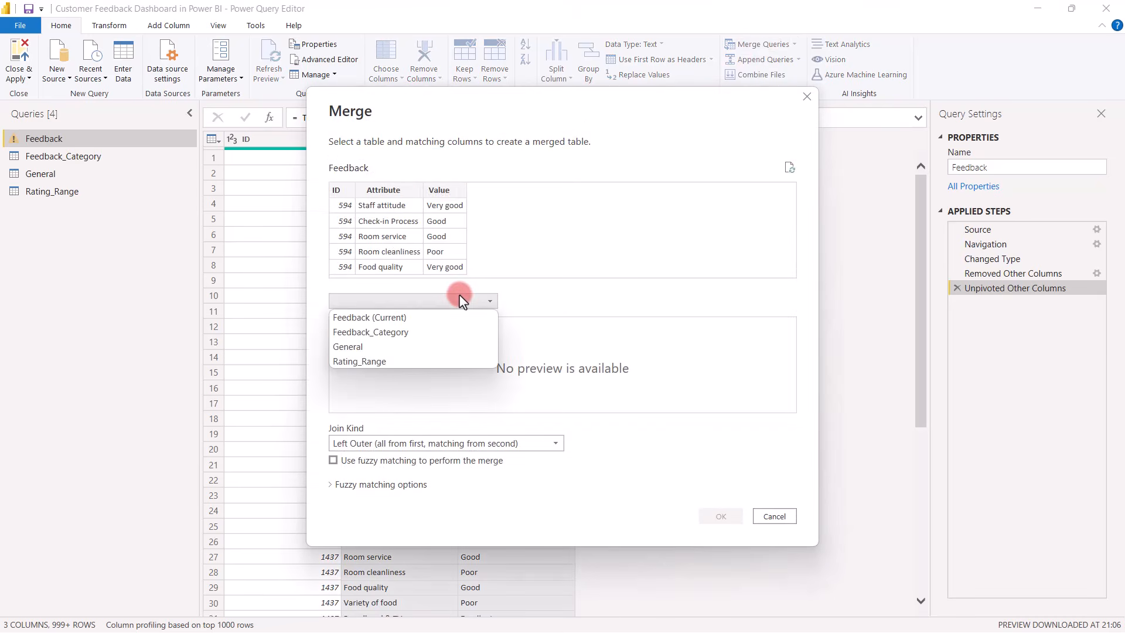
pyautogui.click(369, 363)
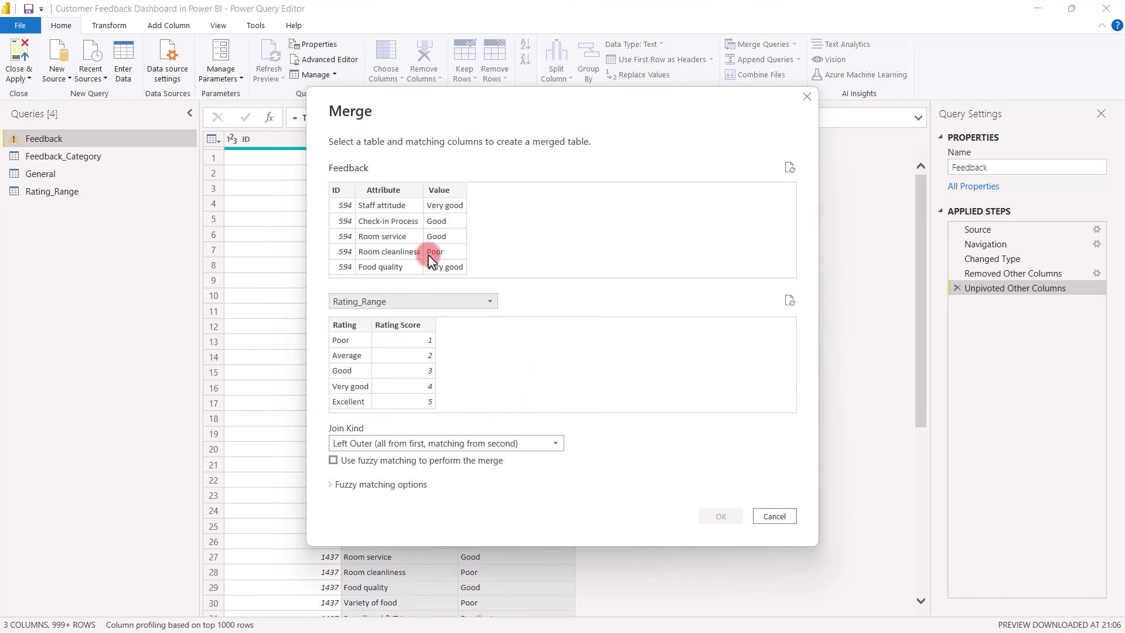
pyautogui.click(436, 189)
pyautogui.click(345, 324)
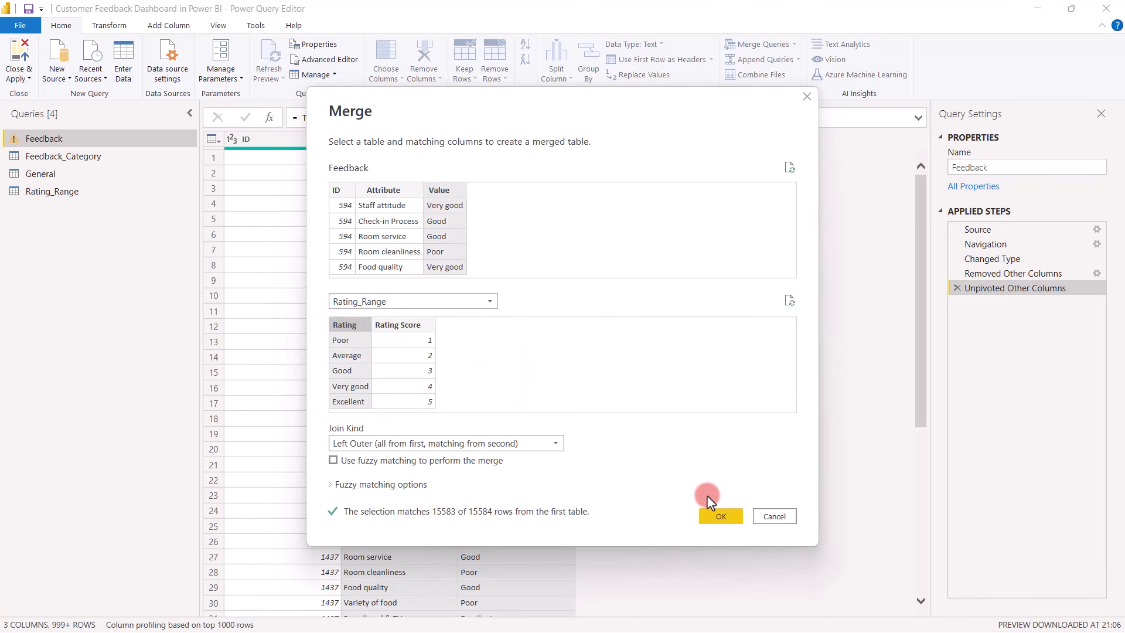
pyautogui.click(726, 518)
pyautogui.click(721, 516)
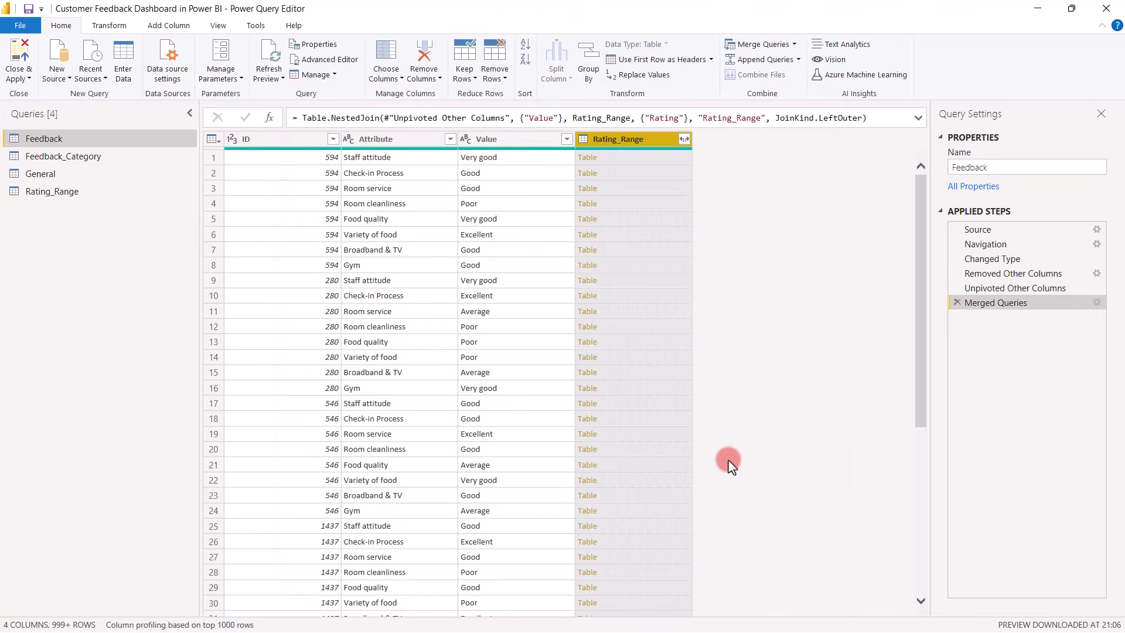
# Step: Expand the merged Rating_Range column to include only Rating Score, leaving out Rating
pyautogui.click(684, 139)
pyautogui.click(471, 213)
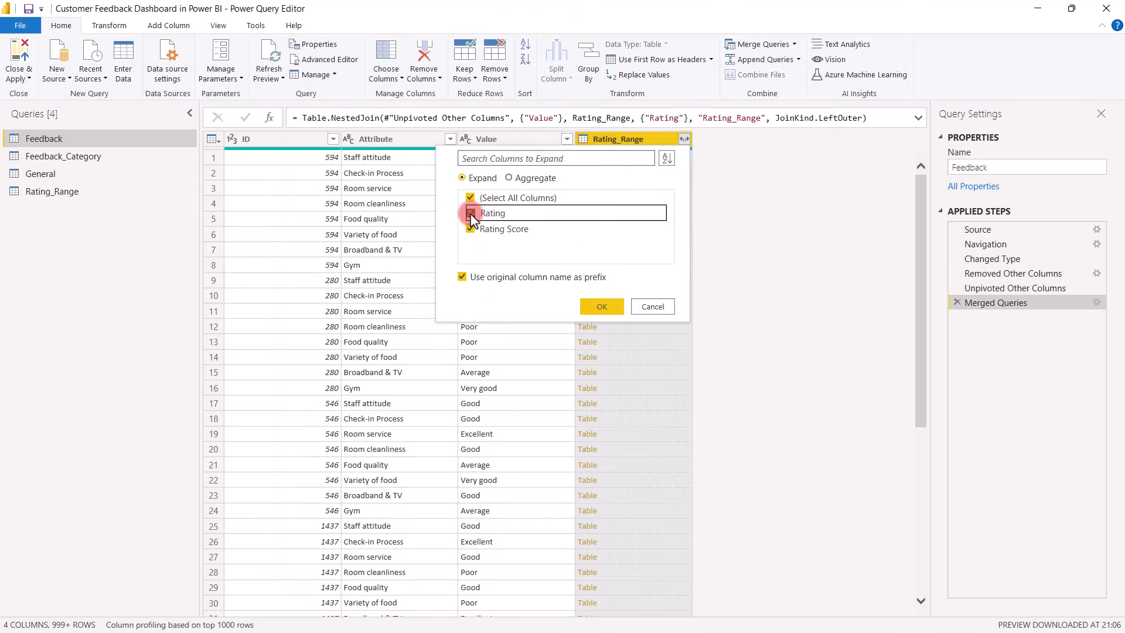
pyautogui.click(606, 306)
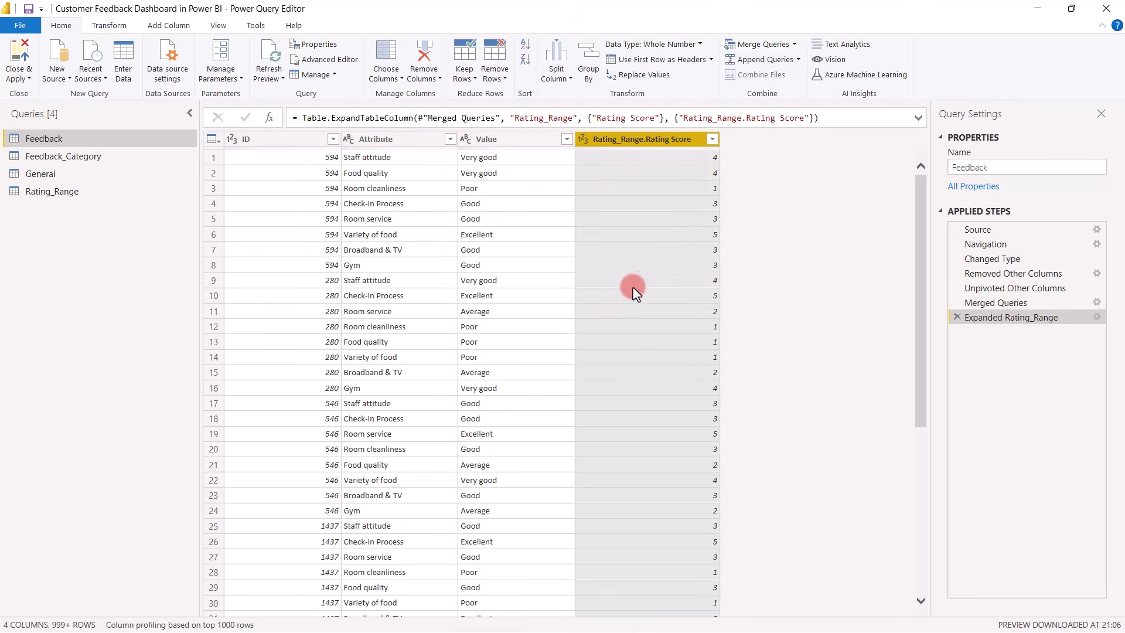
# Step: Merge the Feedback query with Feedback_Category using a left outer join, matching the Attribute column to Feedback
pyautogui.click(769, 43)
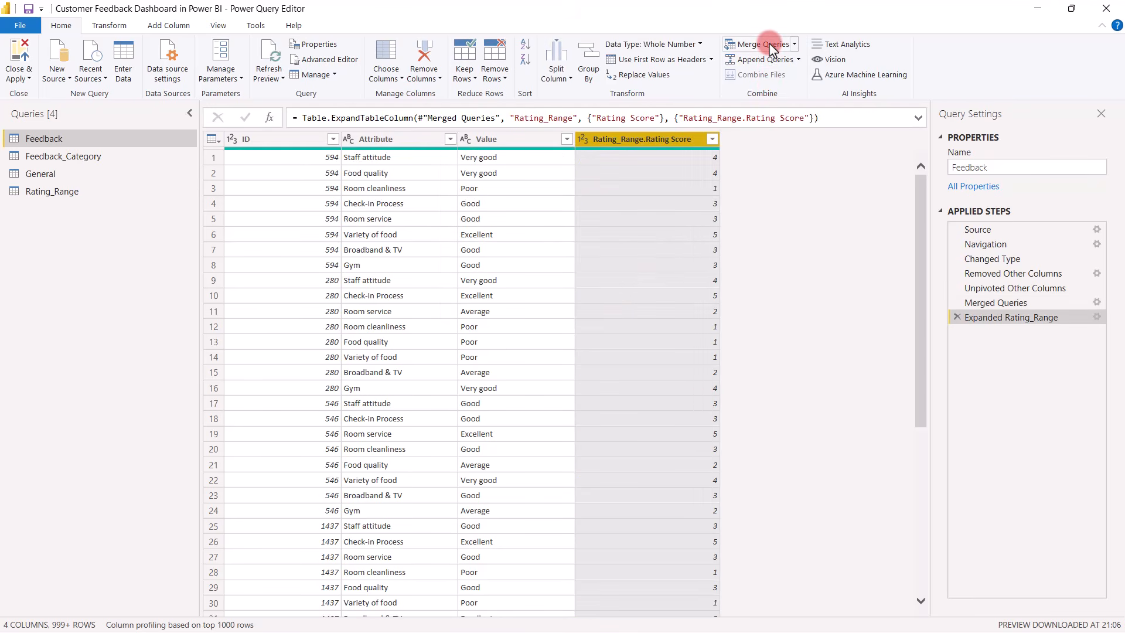
pyautogui.click(449, 301)
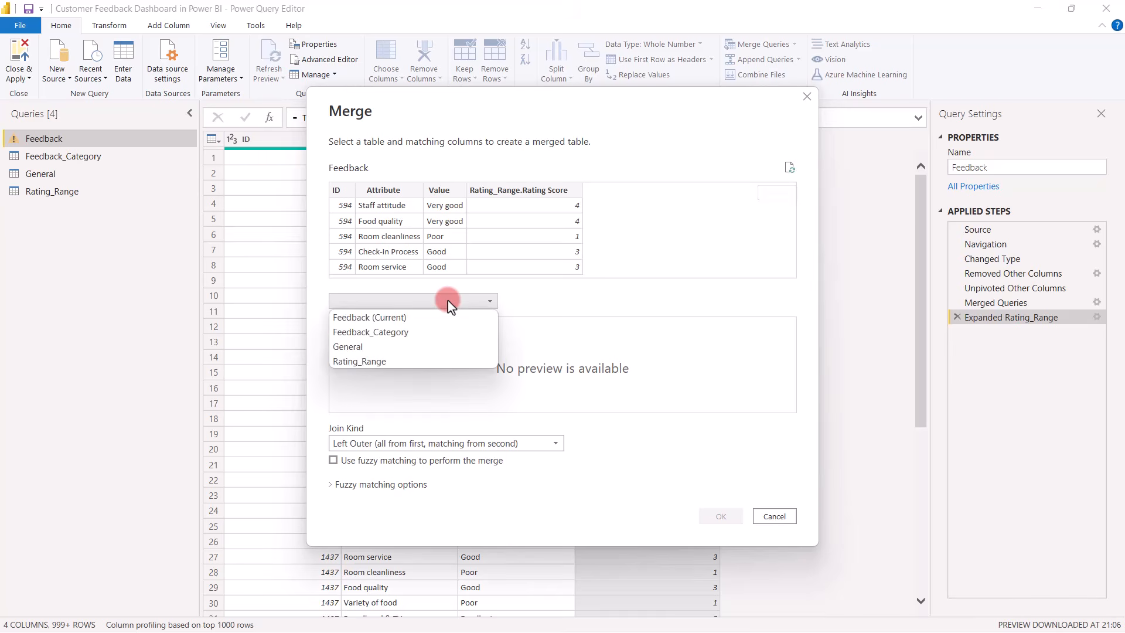
pyautogui.click(408, 327)
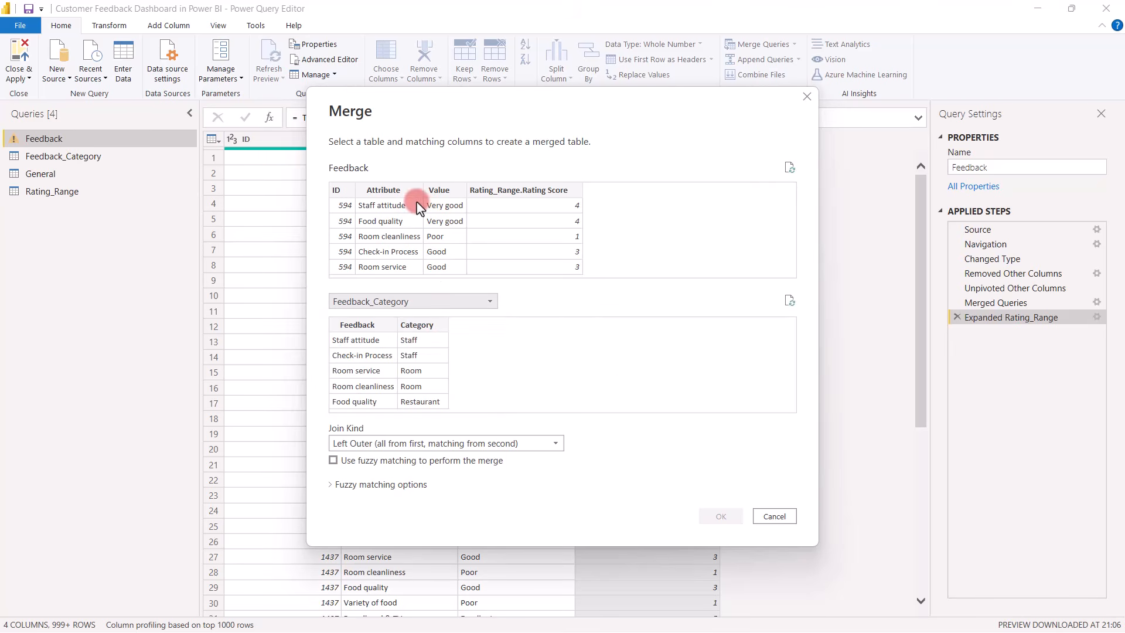
pyautogui.click(406, 189)
pyautogui.click(358, 324)
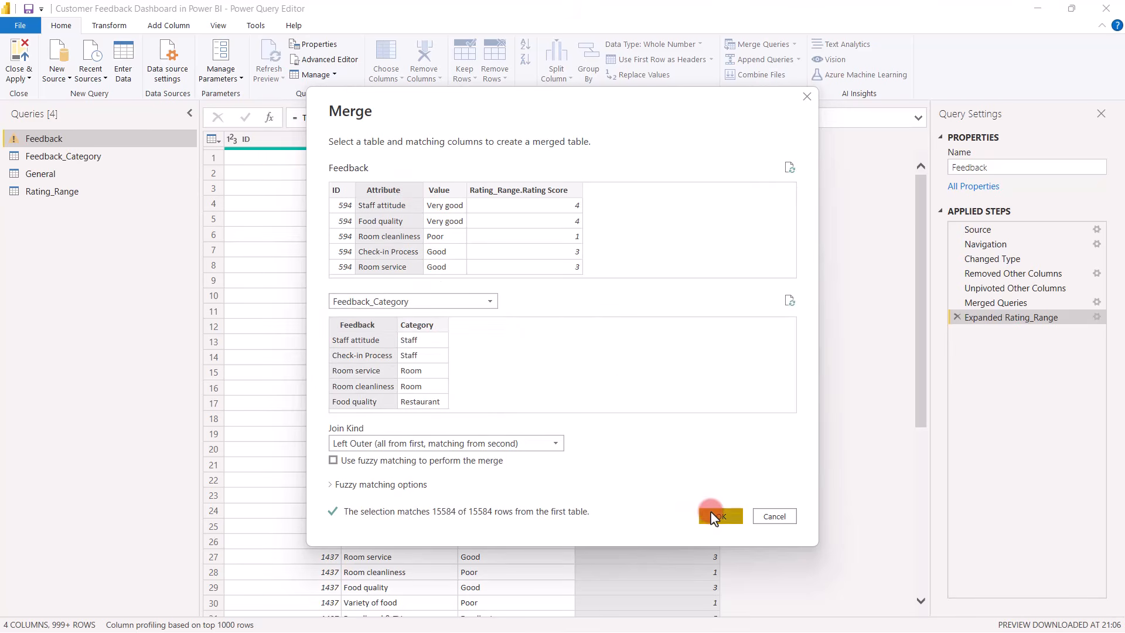
pyautogui.click(712, 514)
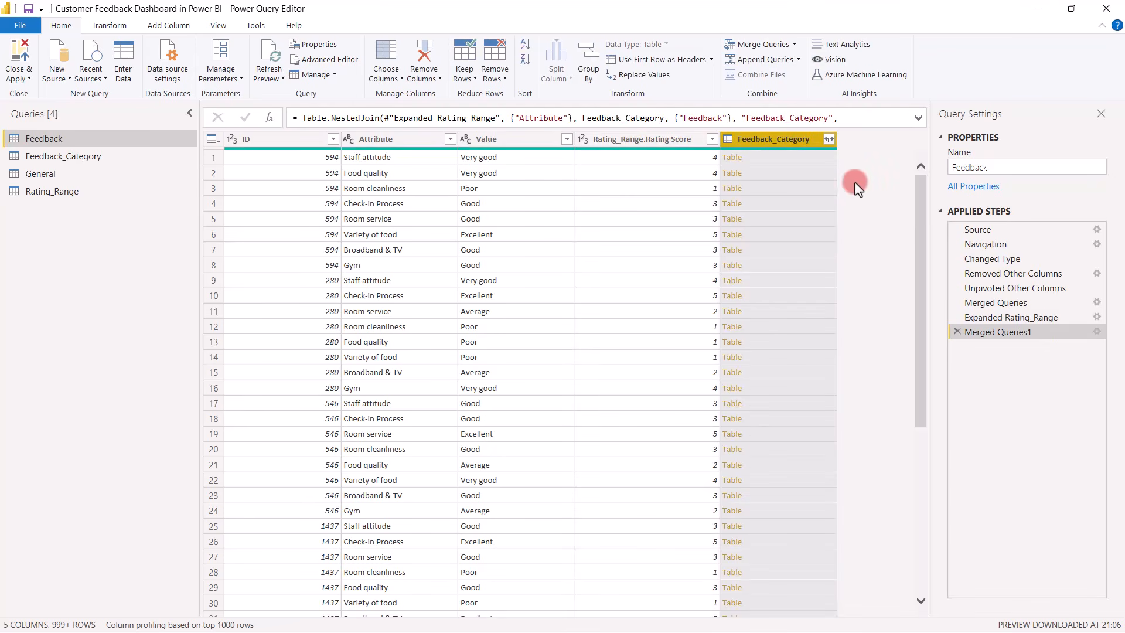
# Step: Expand the merged Feedback_Category column to include only Category, leaving out Feedback
pyautogui.click(829, 139)
pyautogui.click(615, 212)
pyautogui.click(743, 308)
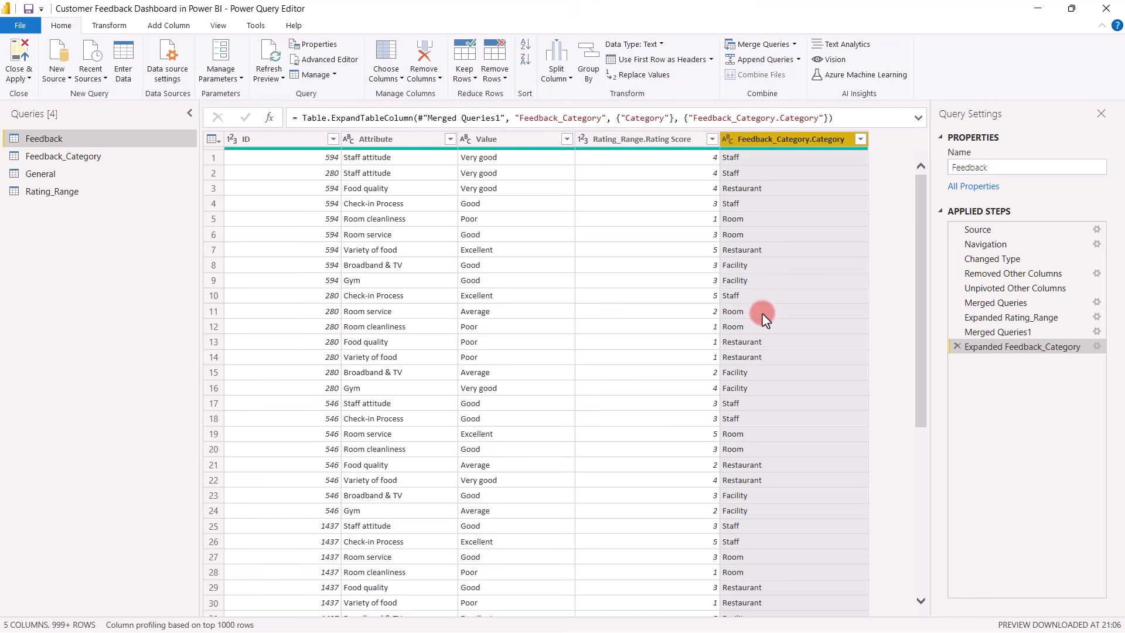
# Step: Rename the Attribute column to Feedback and the Value column to Rating
pyautogui.doubleClick(375, 139)
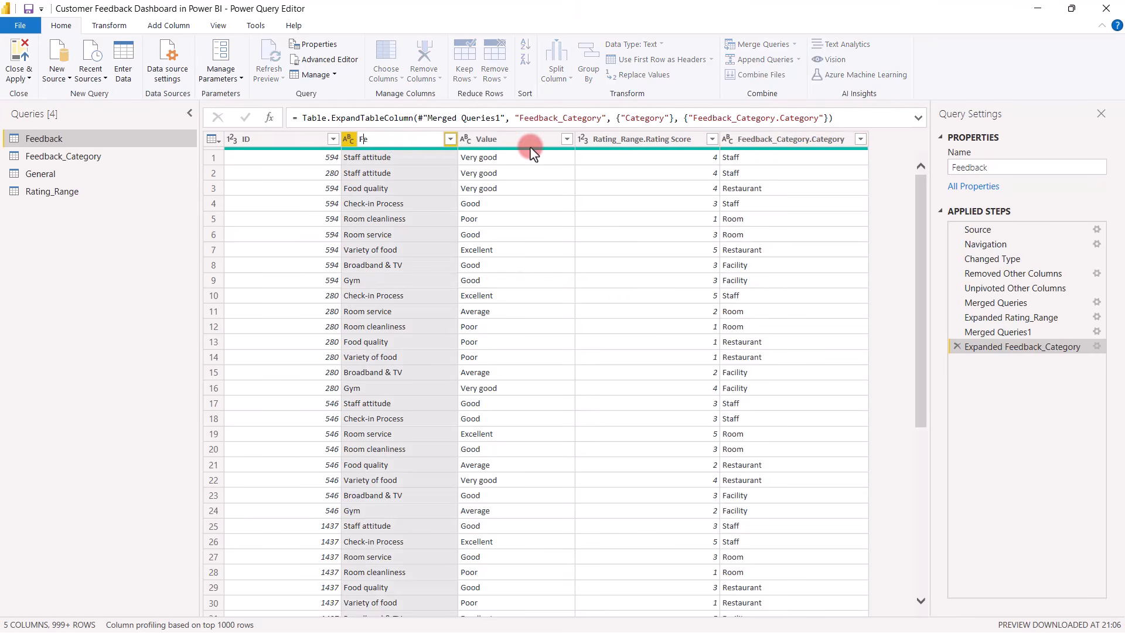
pyautogui.click(531, 143)
pyautogui.doubleClick(510, 139)
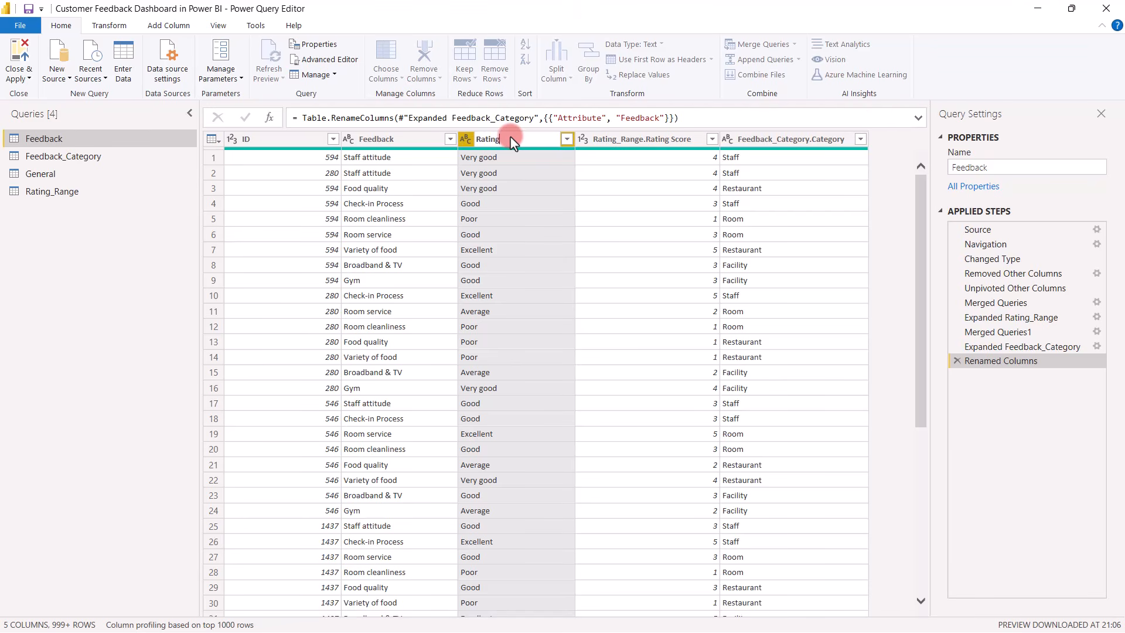
pyautogui.press('Return')
# Step: Rename Rating_Range.Rating Score to Rating Score and Feedback_Category.Category to Feedback Category
pyautogui.doubleClick(644, 143)
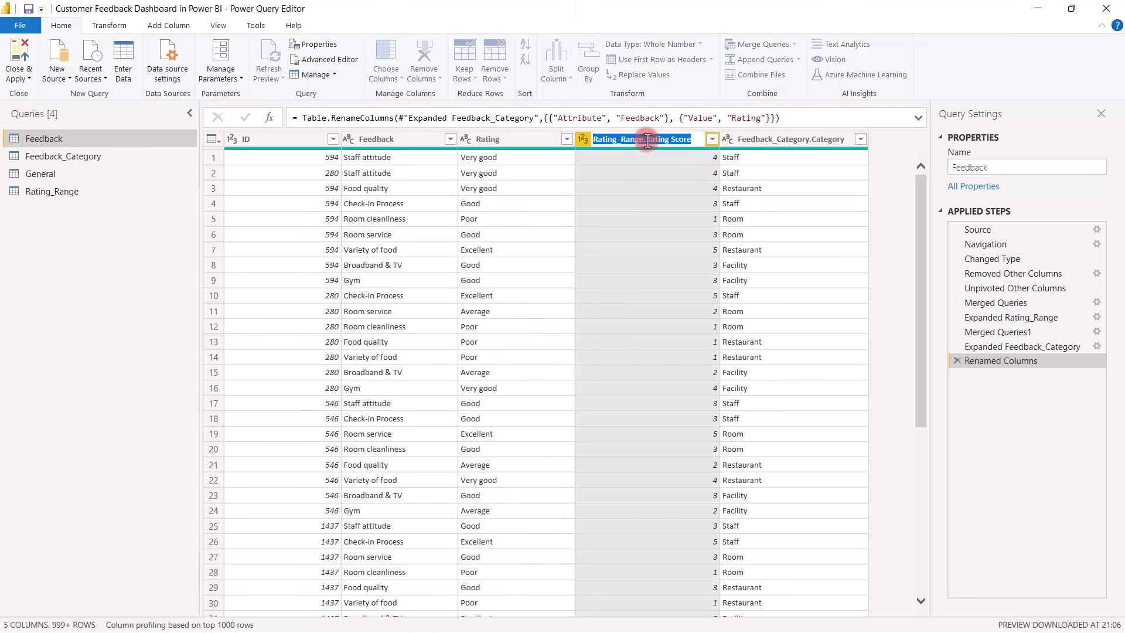
pyautogui.click(645, 139)
pyautogui.press('BackSpace')
pyautogui.press('Return')
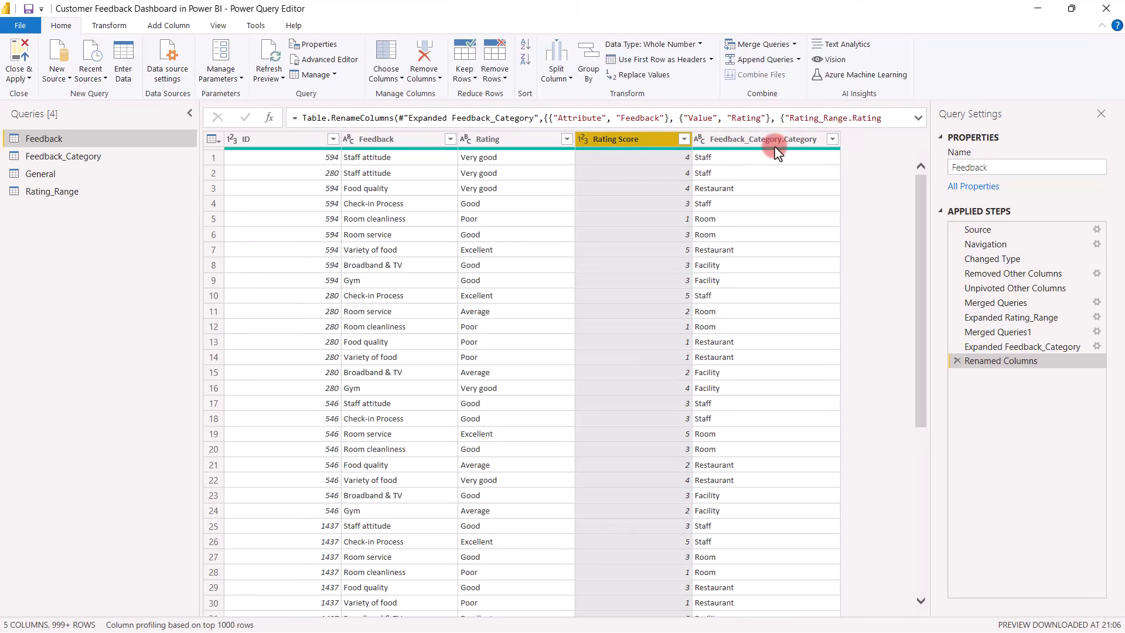
pyautogui.click(774, 141)
pyautogui.doubleClick(784, 139)
pyautogui.press('BackSpace')
pyautogui.press('BackSpace')
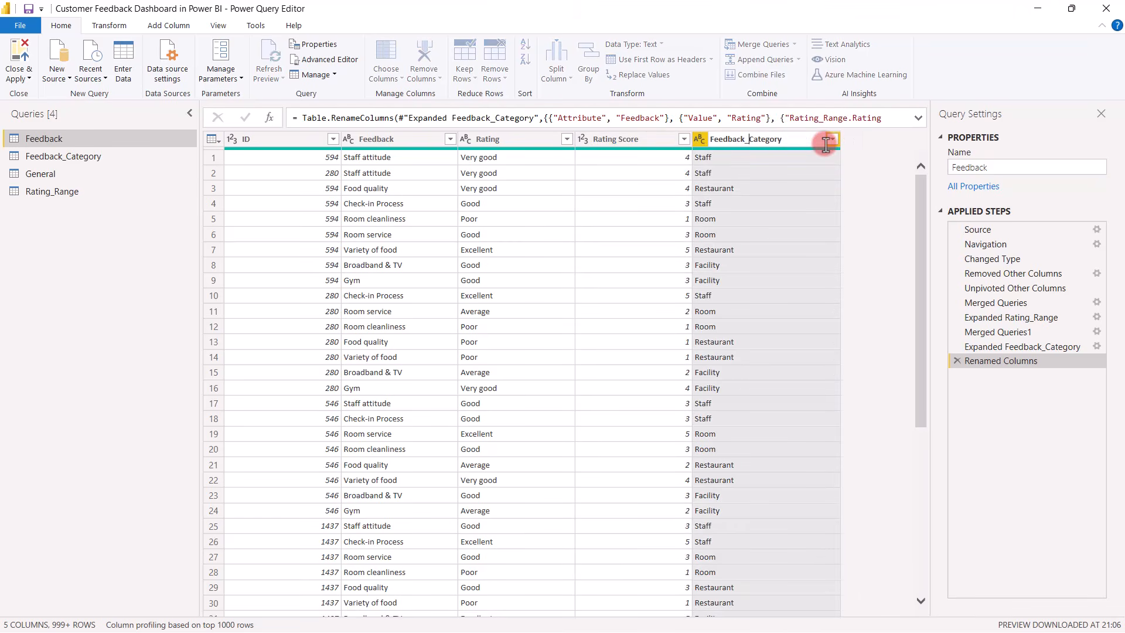
pyautogui.press('Return')
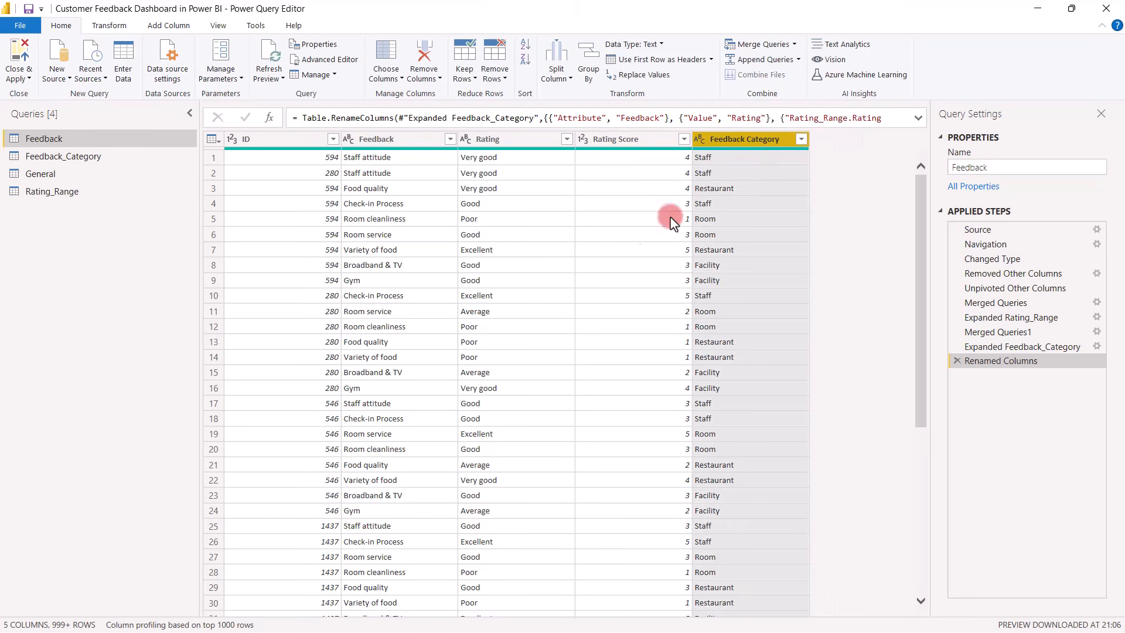
# Step: Apply the query changes, closing Power Query, and show the model diagram with the table properties collapsed
pyautogui.click(12, 59)
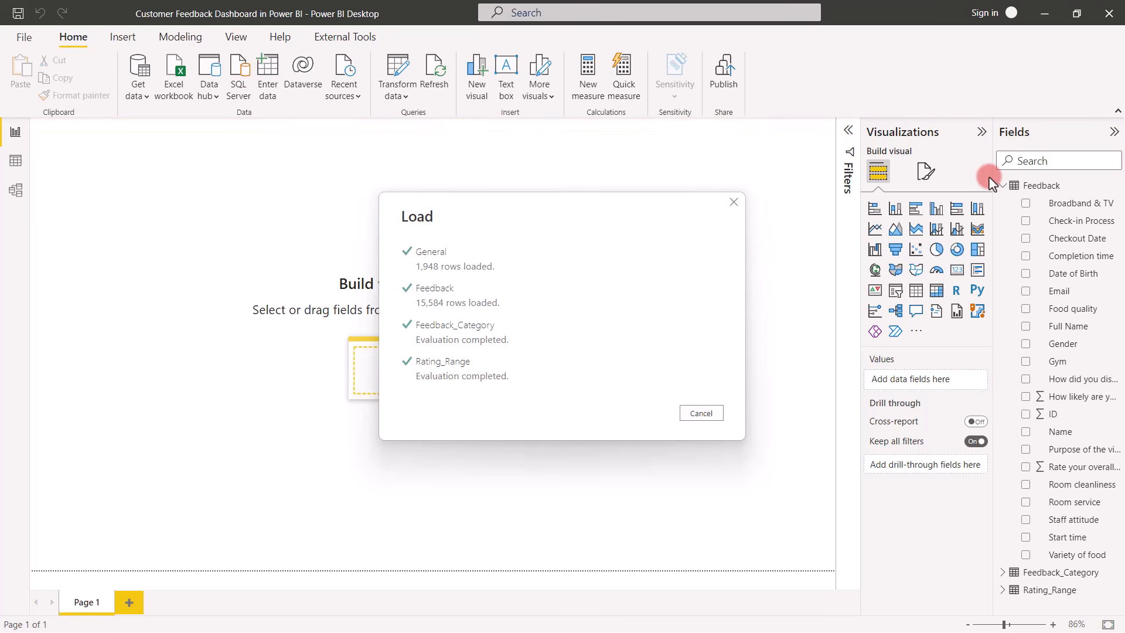
pyautogui.click(17, 190)
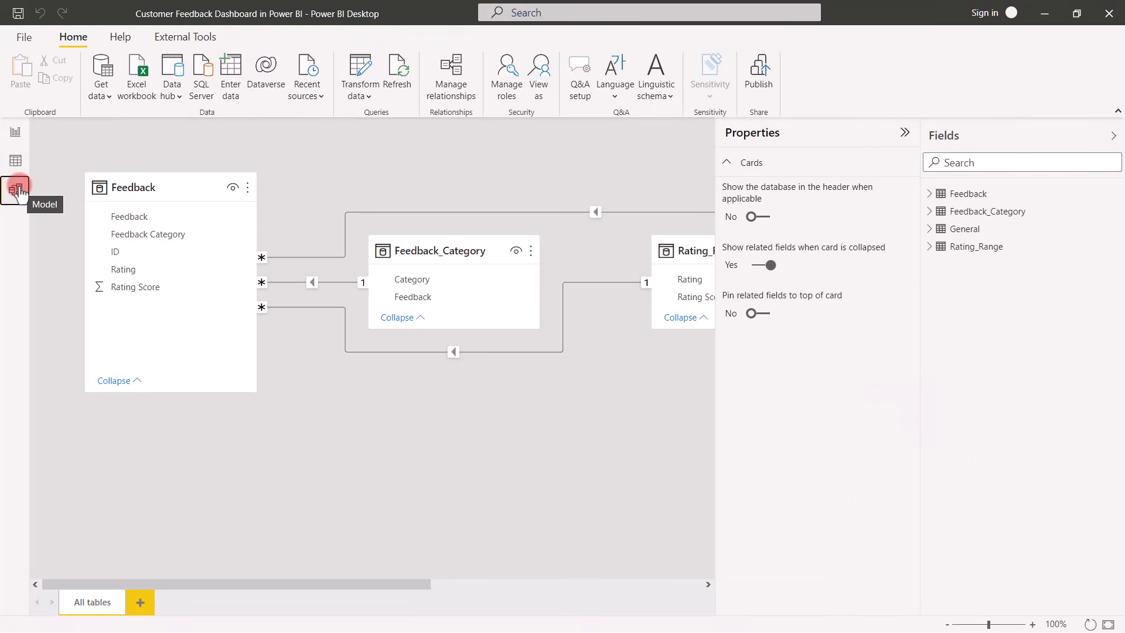
pyautogui.click(905, 133)
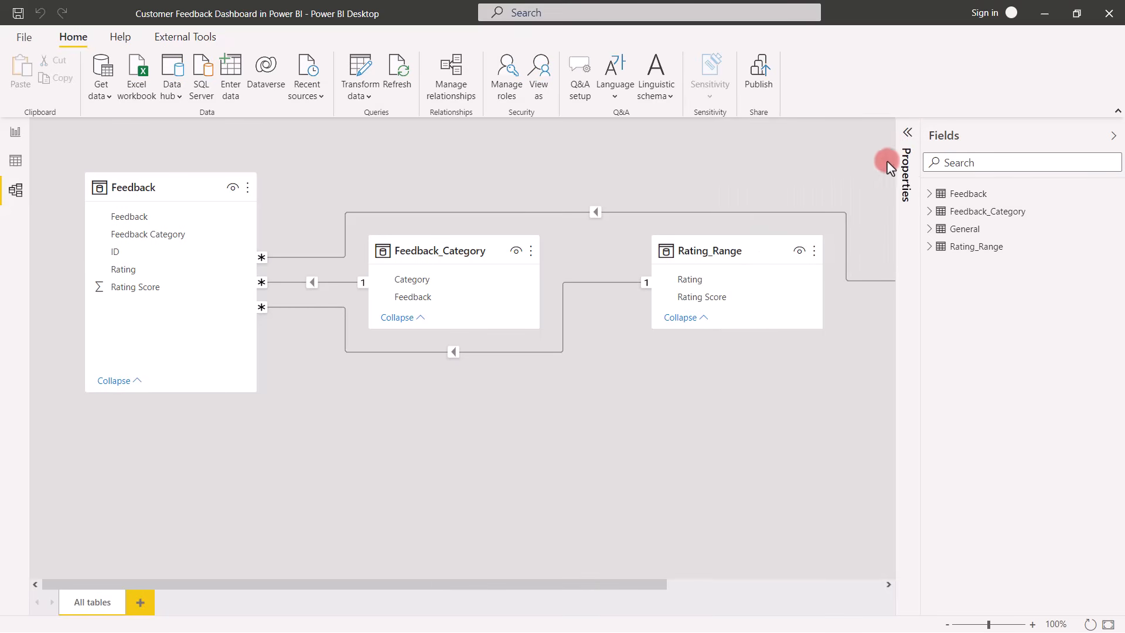
# Step: Rearrange the model diagram so General sits beside the Feedback table and Feedback_Category sits above it
pyautogui.moveTo(650, 585); pyautogui.dragTo(839, 582)
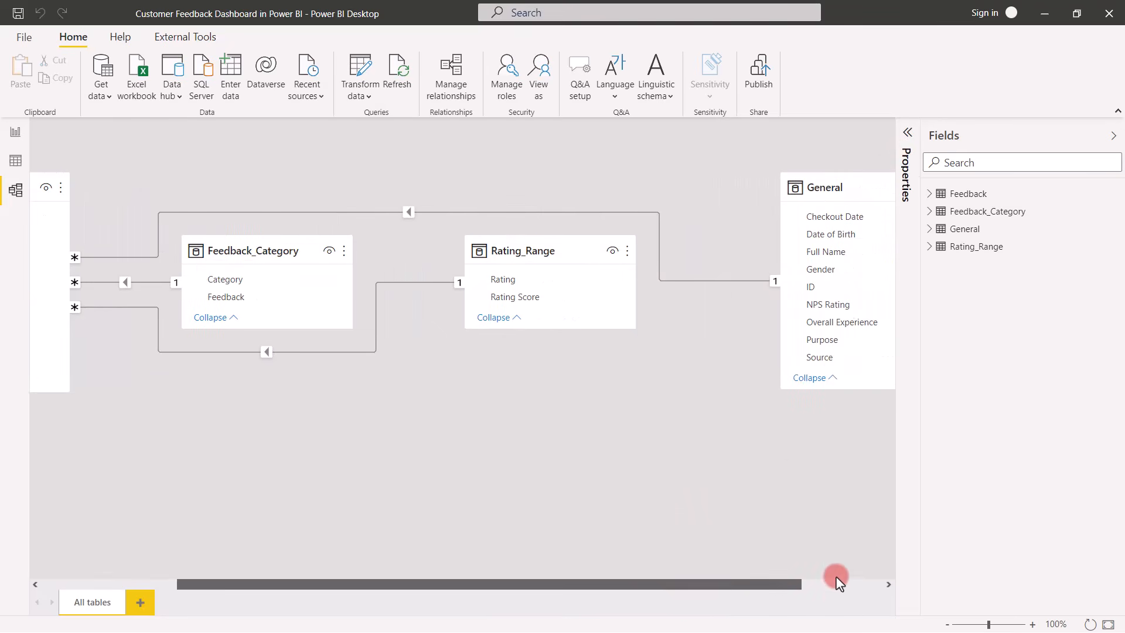
pyautogui.moveTo(799, 178); pyautogui.dragTo(111, 312)
pyautogui.moveTo(145, 178); pyautogui.dragTo(394, 364)
pyautogui.moveTo(477, 252); pyautogui.dragTo(396, 233)
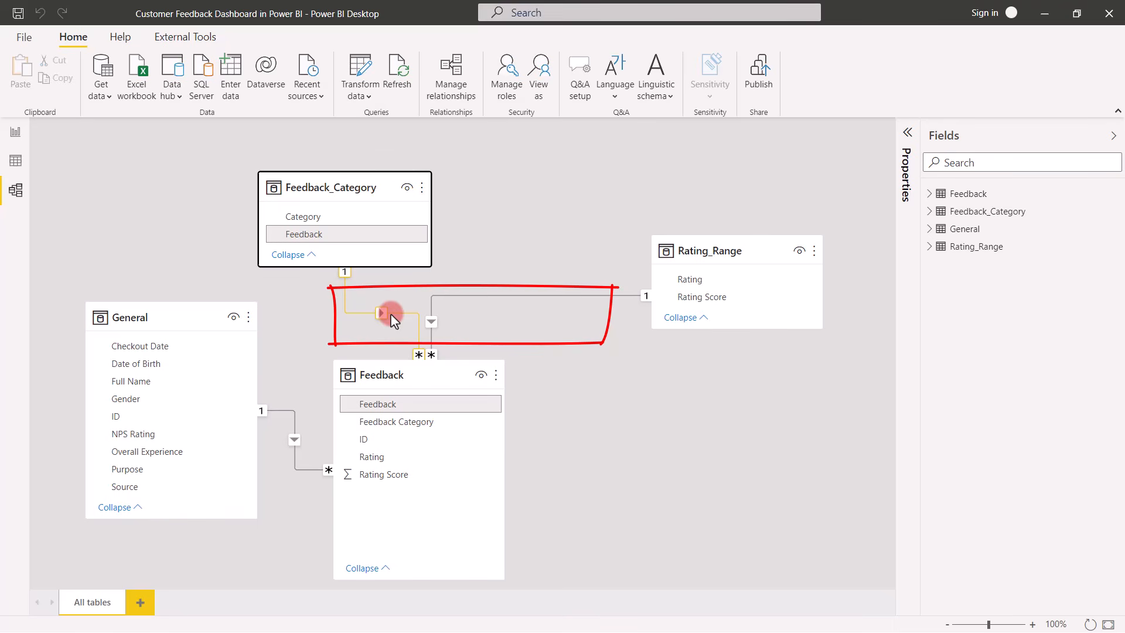
# Step: Delete the relationships that link Feedback_Category and Rating_Range to the Feedback table
pyautogui.click(417, 331)
pyautogui.press('Delete')
pyautogui.click(645, 351)
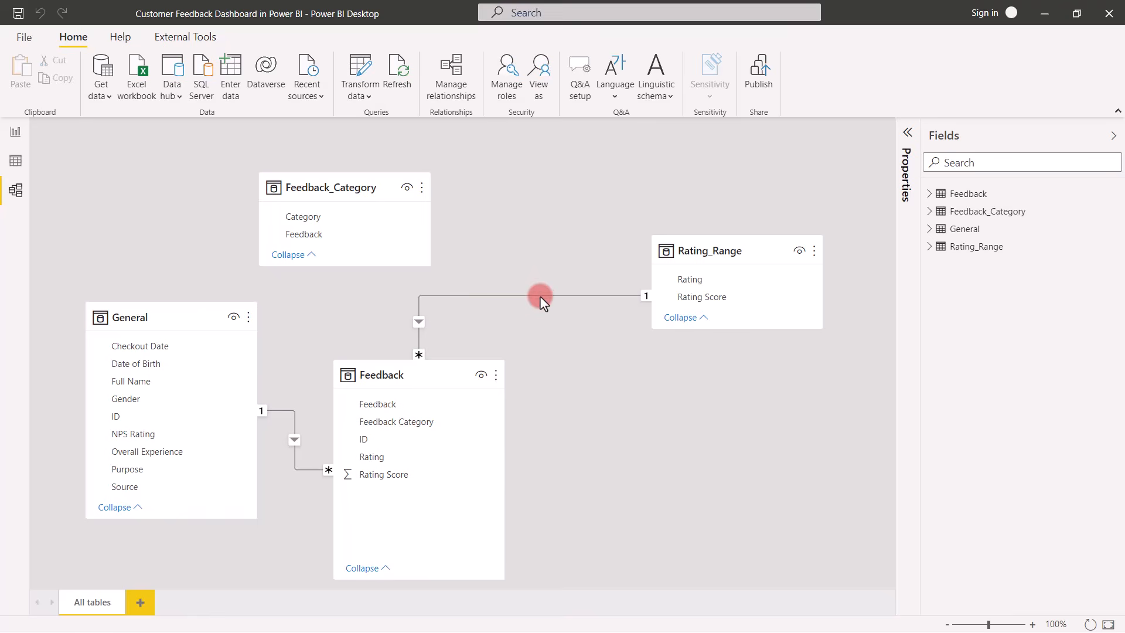
pyautogui.rightClick(541, 298)
pyautogui.click(572, 307)
pyautogui.click(644, 352)
# Step: Stack Feedback_Category and Rating_Range at one side of the model diagram, with General beside them and Feedback diagonally below General
pyautogui.moveTo(364, 184); pyautogui.dragTo(190, 181)
pyautogui.moveTo(136, 309); pyautogui.dragTo(401, 179)
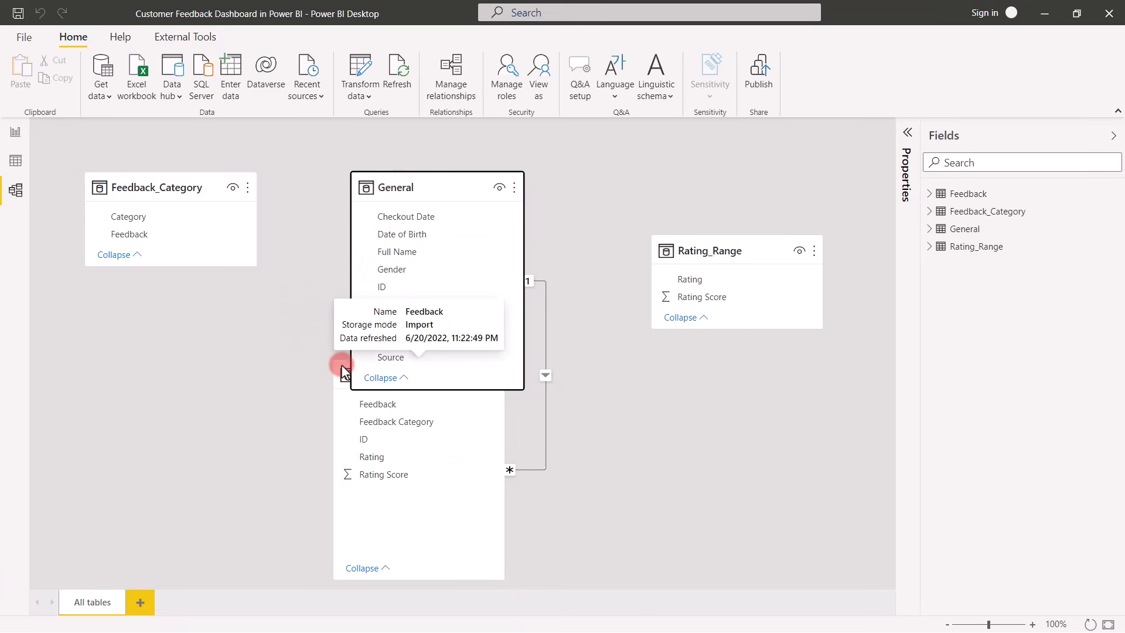
pyautogui.moveTo(343, 370); pyautogui.dragTo(590, 408)
pyautogui.moveTo(685, 253); pyautogui.dragTo(120, 305)
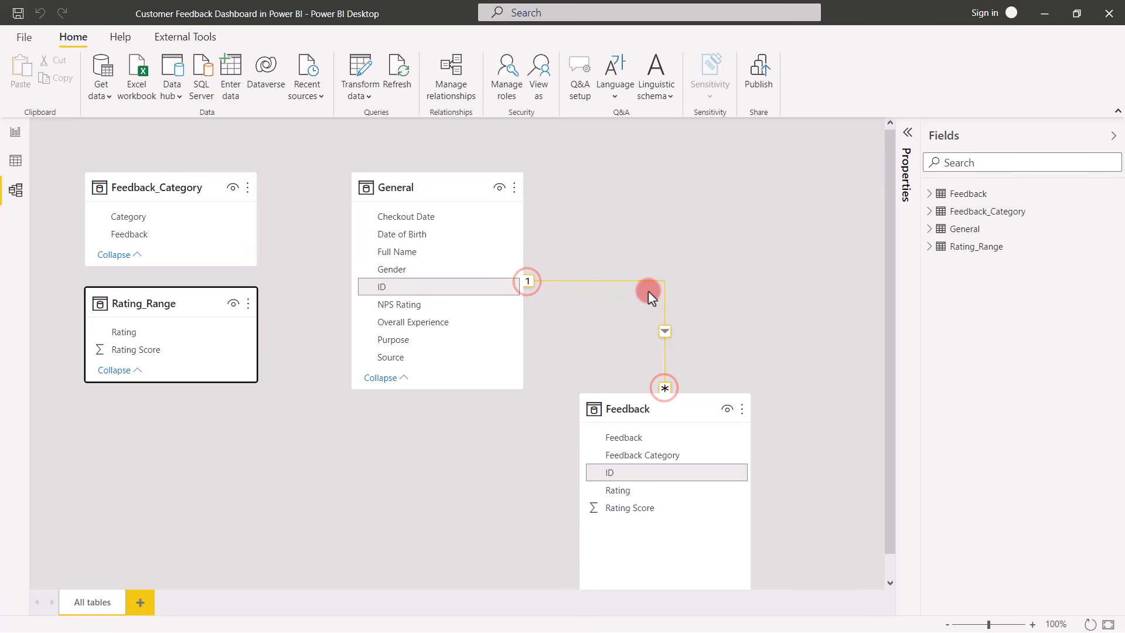
pyautogui.click(668, 245)
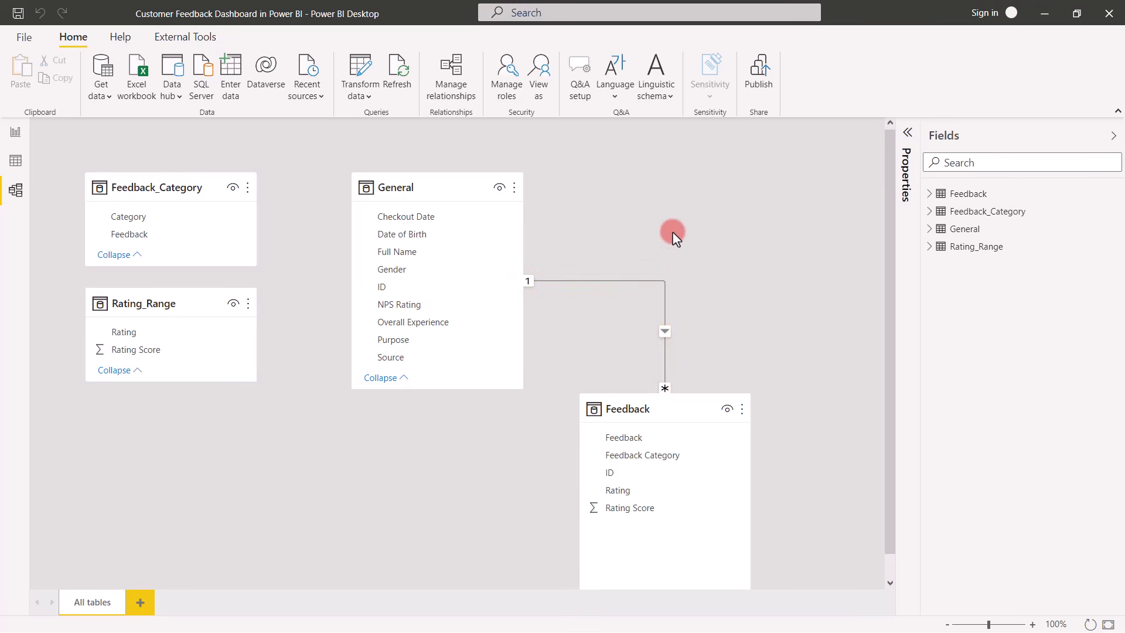
# Step: In the report view, browse for a canvas background image for Page 1 in the Image & Icons folder
pyautogui.click(17, 132)
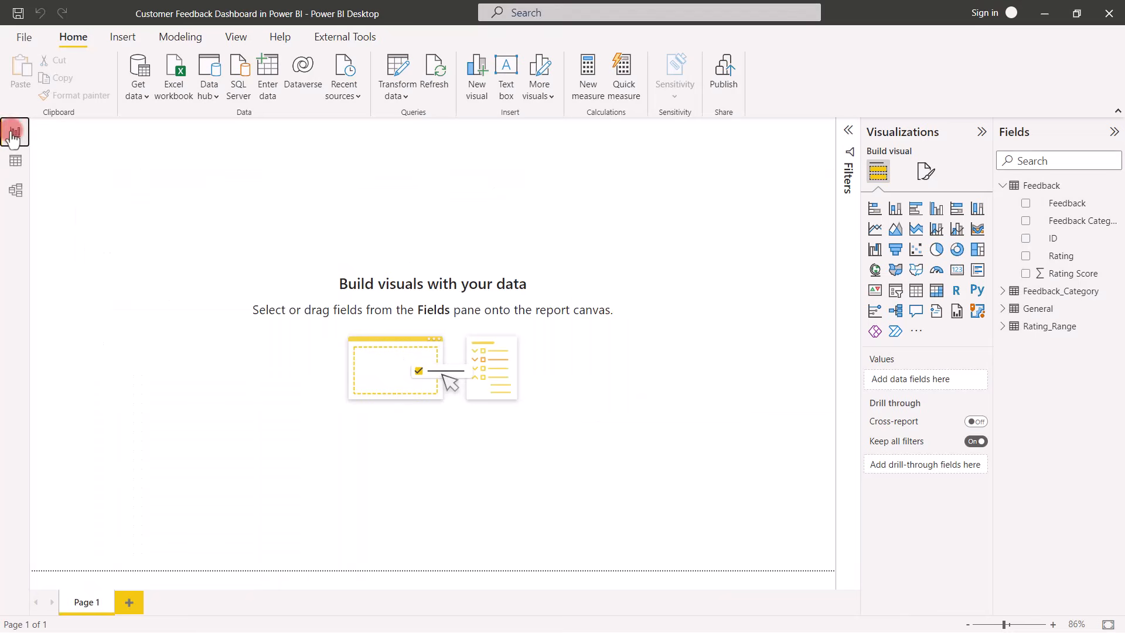
pyautogui.click(402, 187)
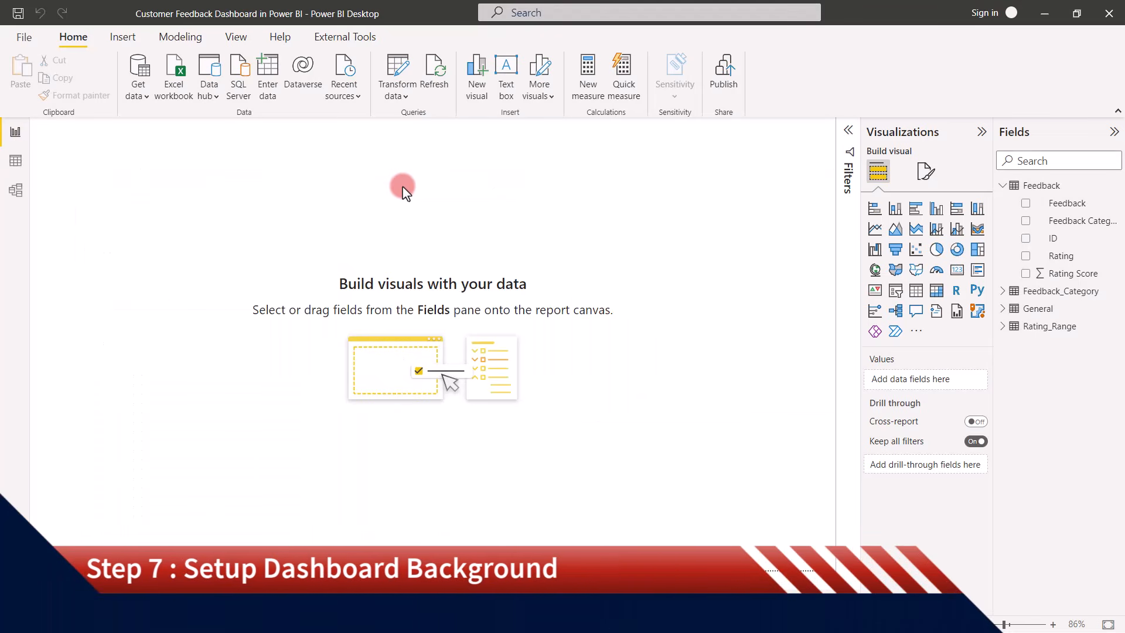
pyautogui.click(926, 171)
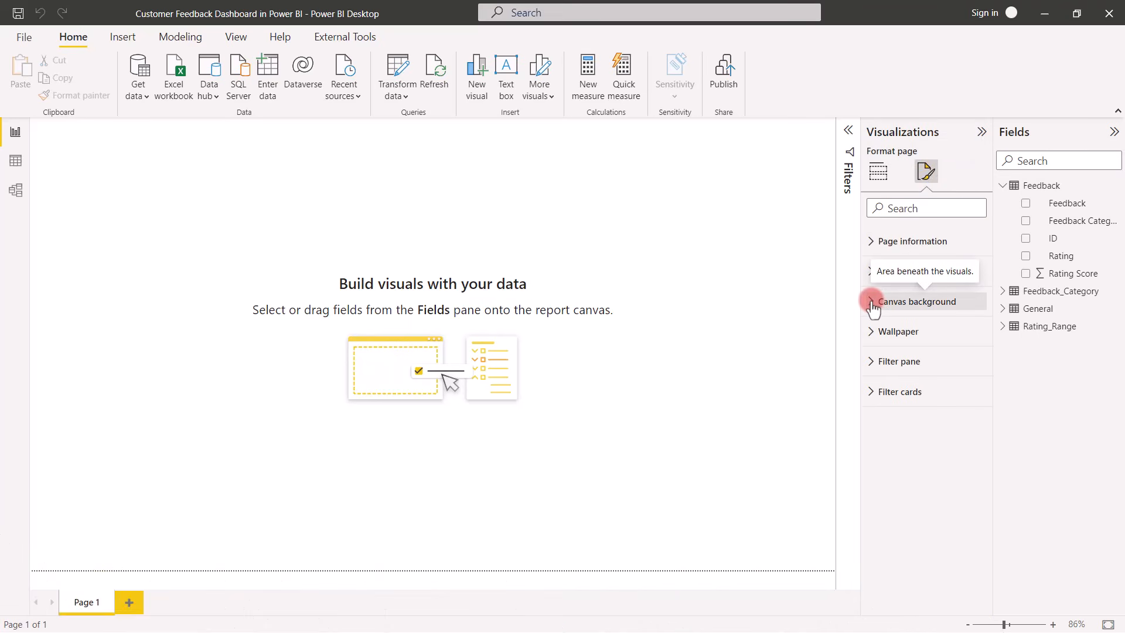
pyautogui.click(884, 301)
pyautogui.click(974, 384)
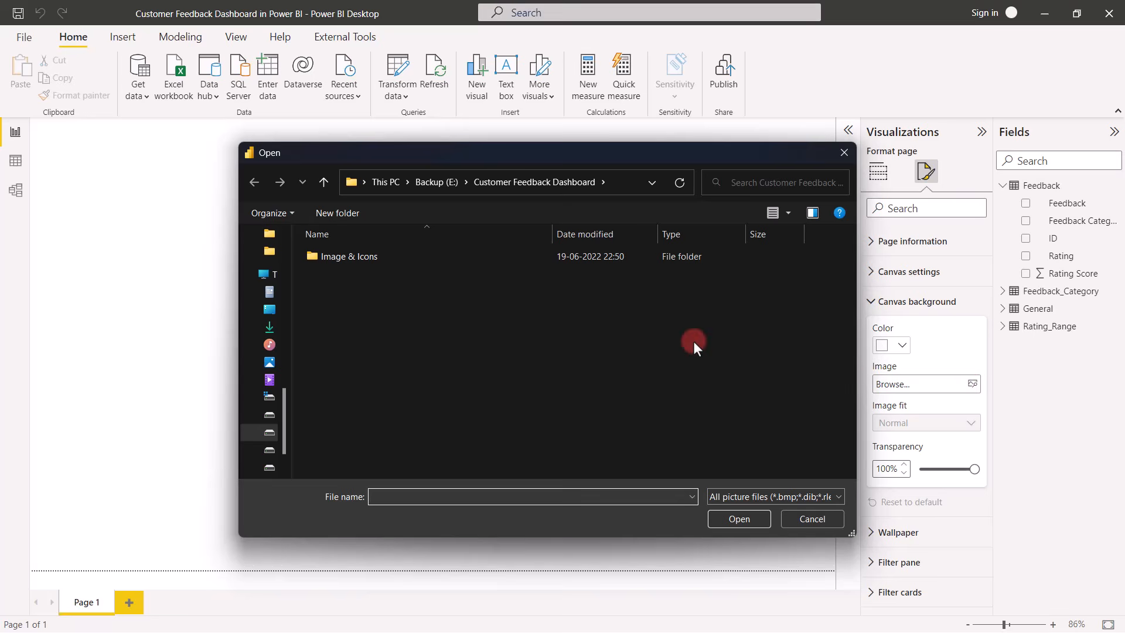
pyautogui.doubleClick(331, 256)
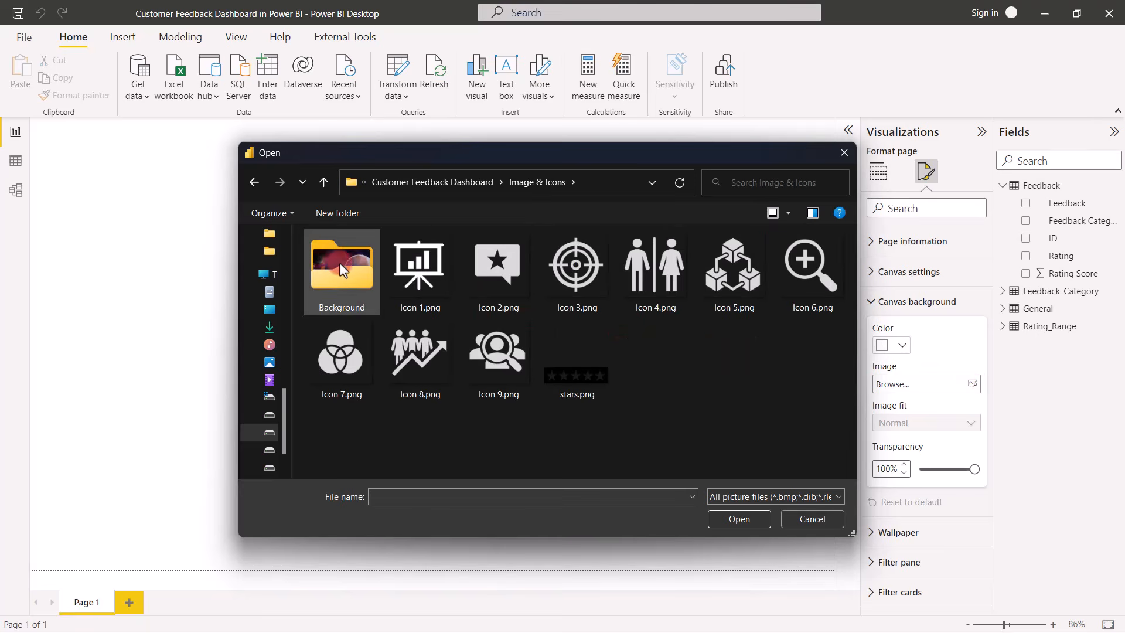
# Step: Use Background 1.png from the Background folder as the canvas background image and set its transparency to 50%
pyautogui.doubleClick(339, 262)
pyautogui.click(332, 271)
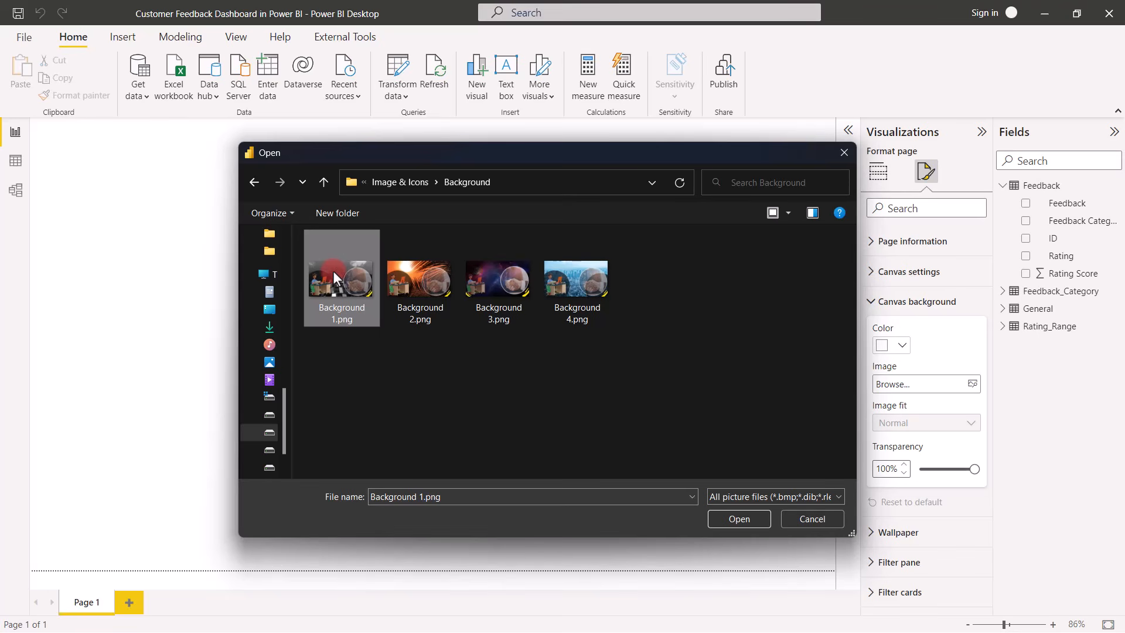
pyautogui.click(753, 523)
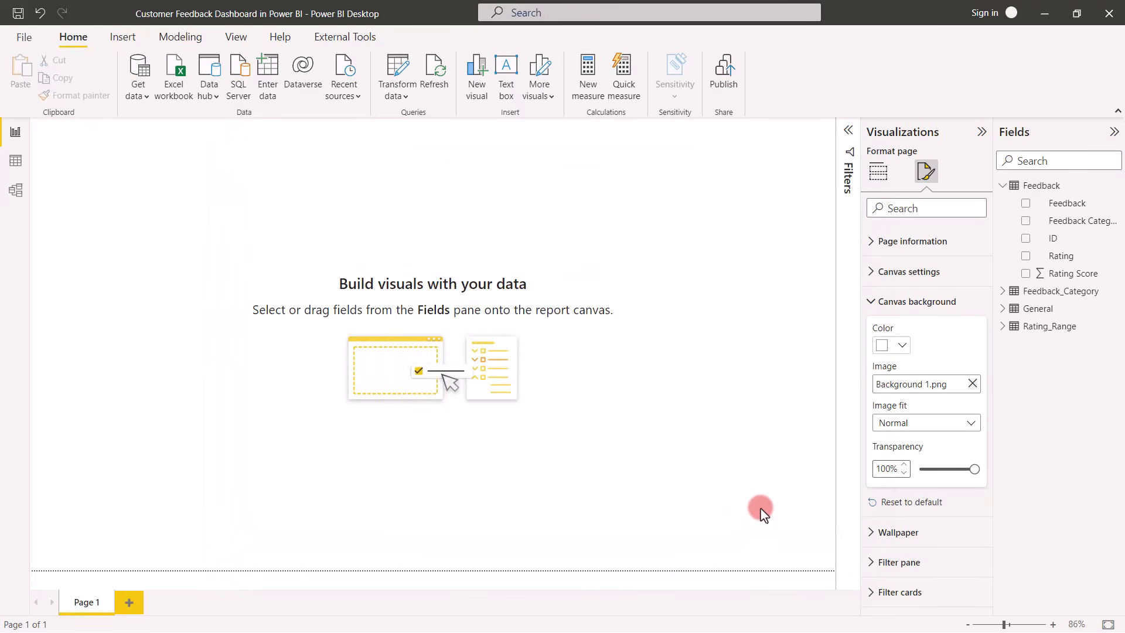
pyautogui.moveTo(884, 468); pyautogui.dragTo(854, 472)
pyautogui.write('0 ')
pyautogui.write('5')
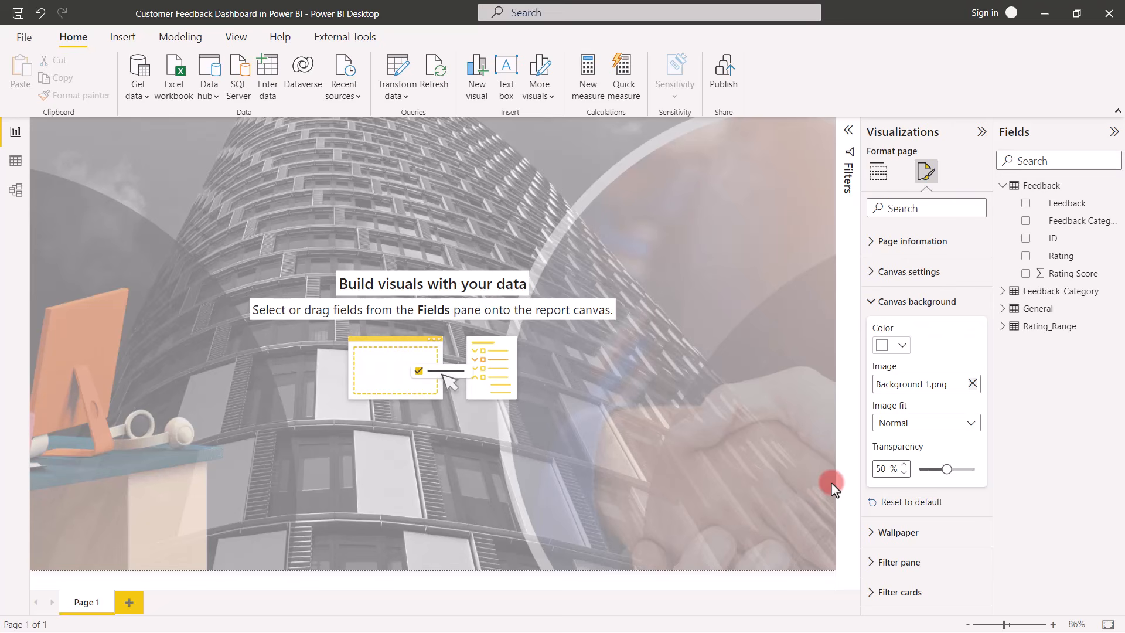
# Step: Set the report page's wallpaper color to the red theme color
pyautogui.click(876, 533)
pyautogui.scroll(-3, 937, 524)
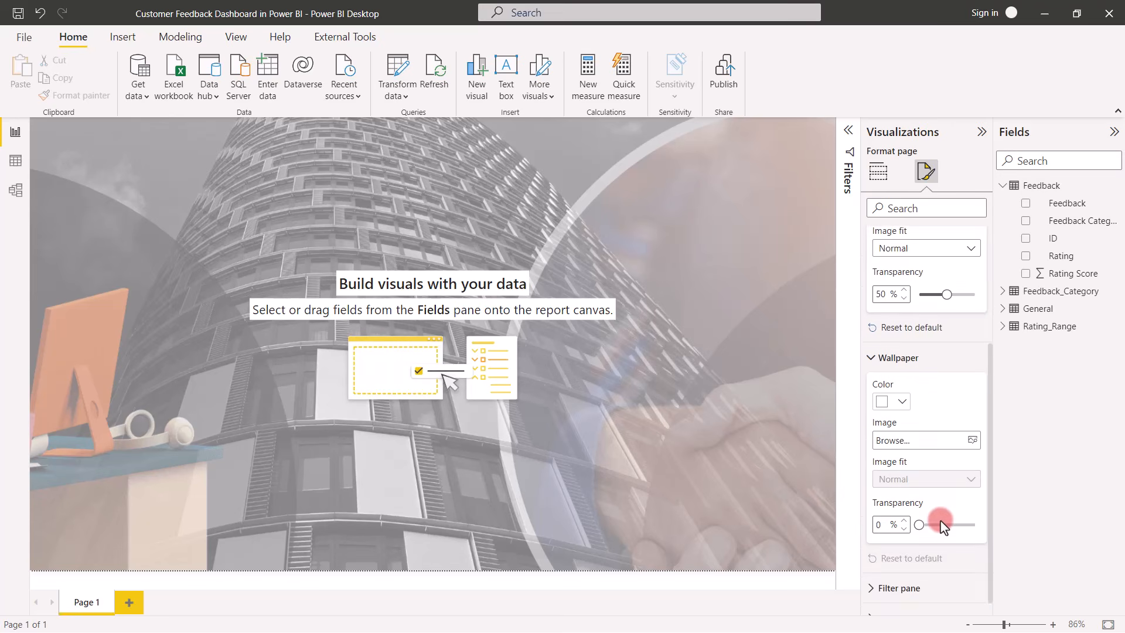
pyautogui.click(902, 384)
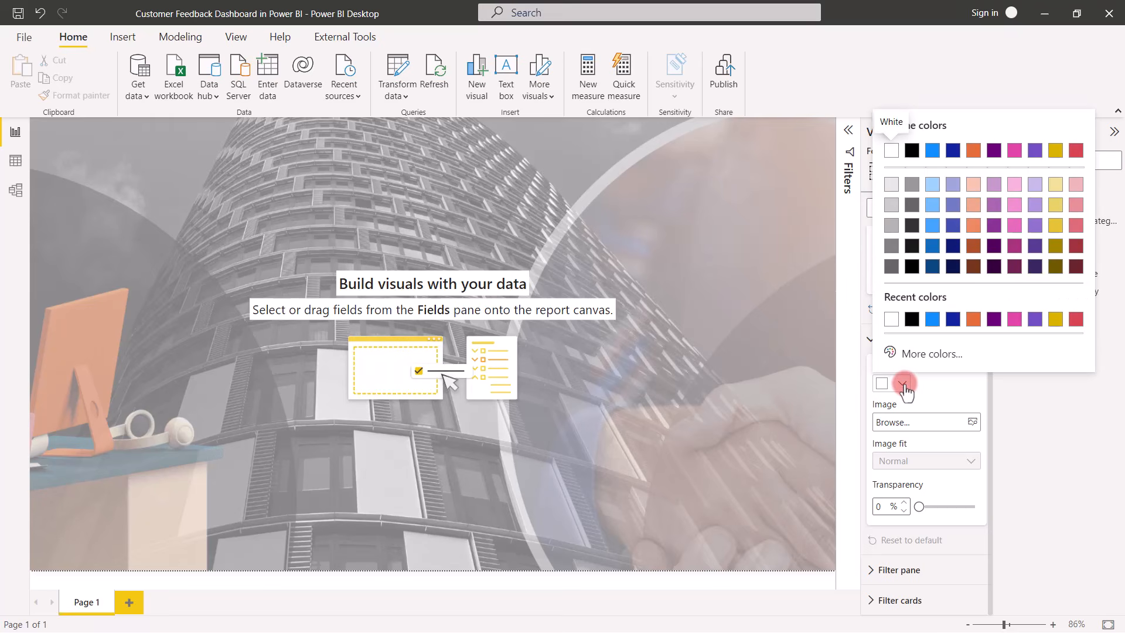
pyautogui.click(1075, 152)
pyautogui.click(793, 454)
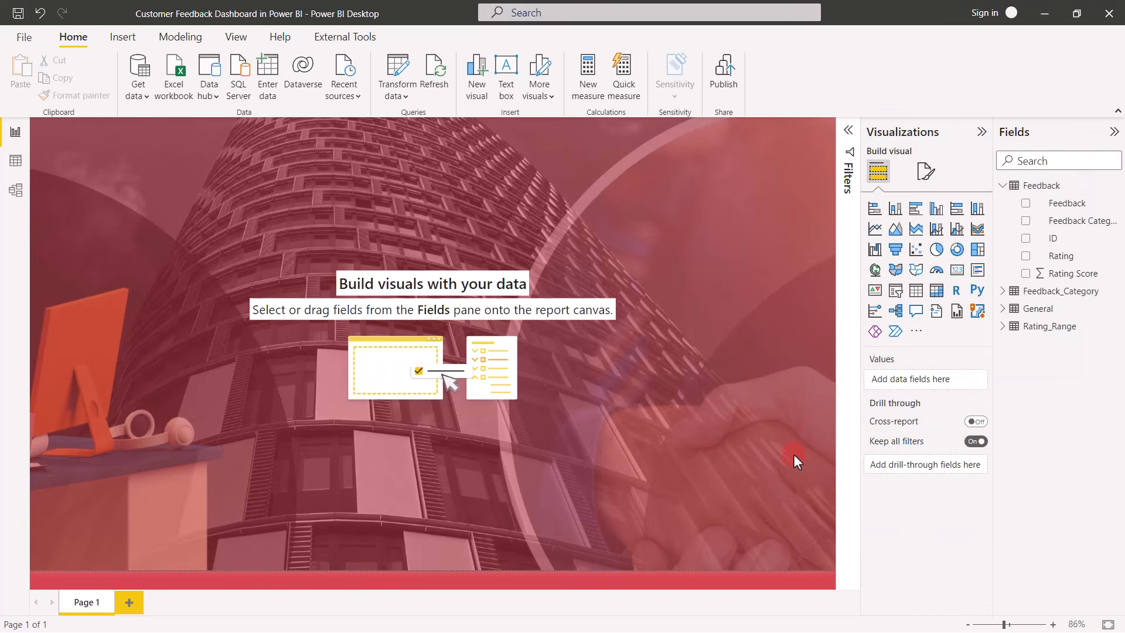
# Step: Insert a rounded rectangle and reshape it into a thin banner about 1253 wide along the page's upper edge
pyautogui.click(122, 36)
pyautogui.click(542, 82)
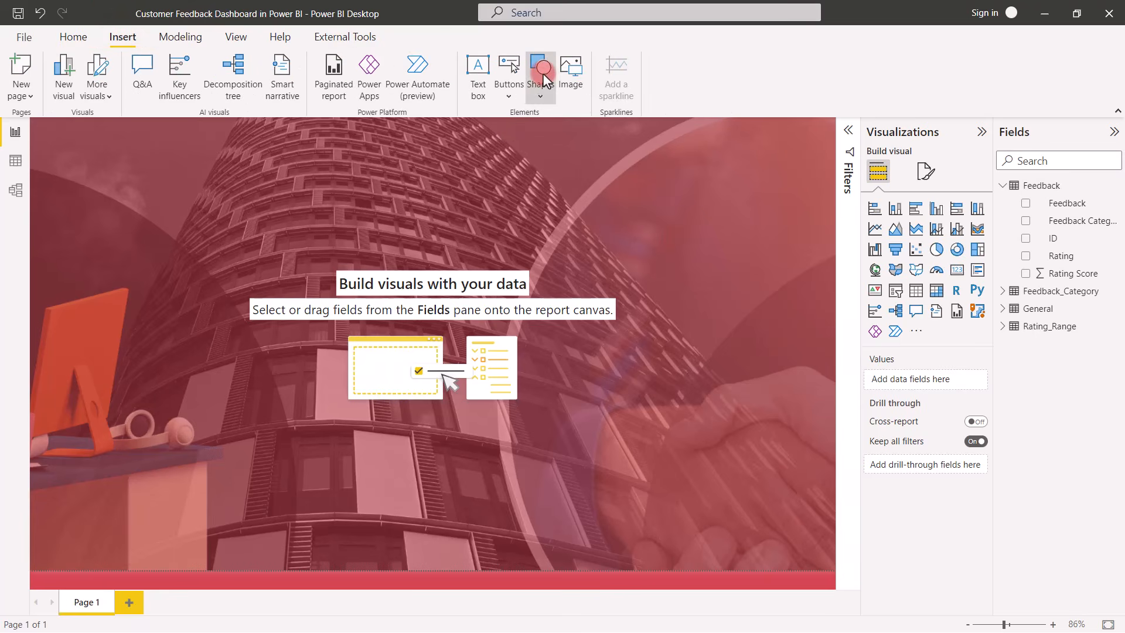
pyautogui.click(563, 148)
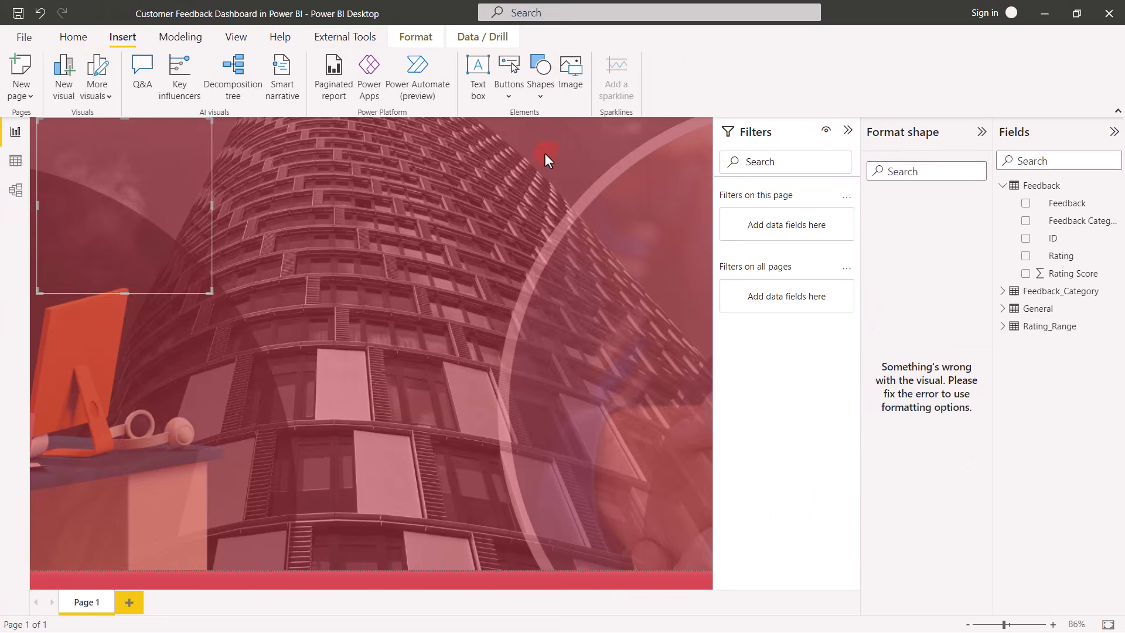
pyautogui.click(848, 130)
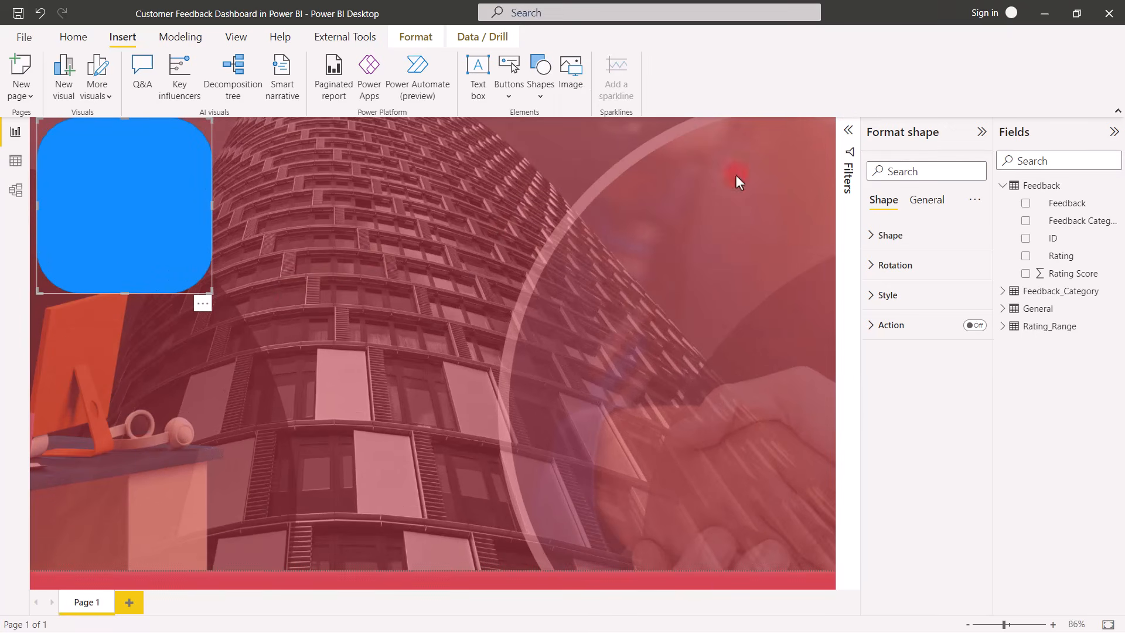
pyautogui.moveTo(122, 288); pyautogui.dragTo(128, 159)
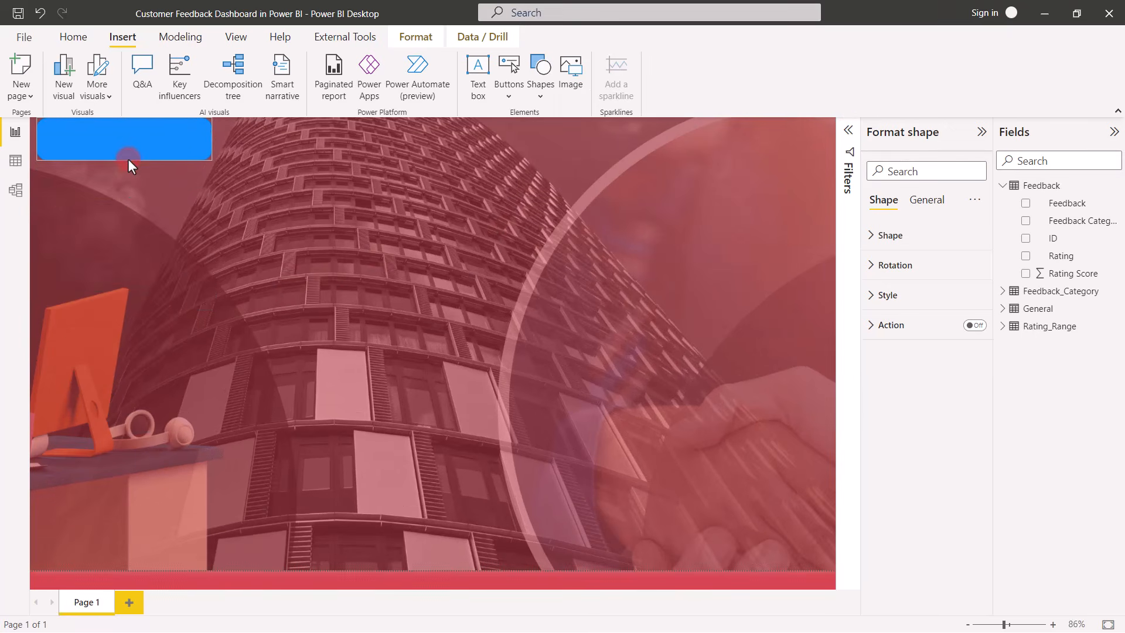
pyautogui.moveTo(211, 139); pyautogui.dragTo(823, 143)
# Step: Set the banner shape's height to 80 and its width to 1250
pyautogui.click(922, 201)
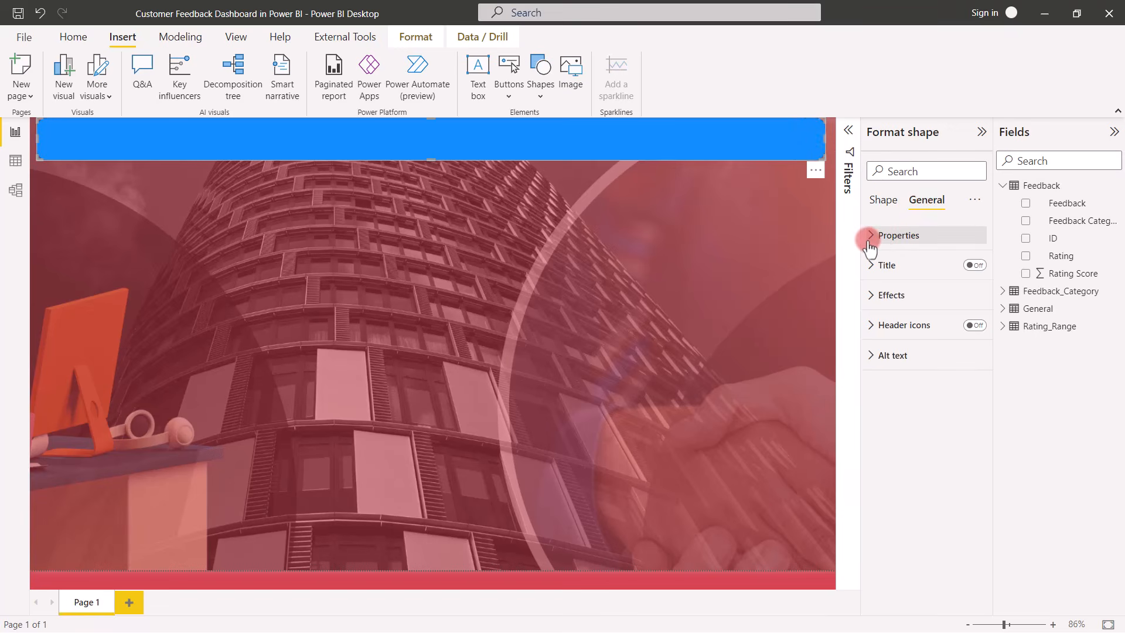
pyautogui.click(869, 239)
pyautogui.moveTo(900, 301); pyautogui.dragTo(825, 300)
pyautogui.write('8')
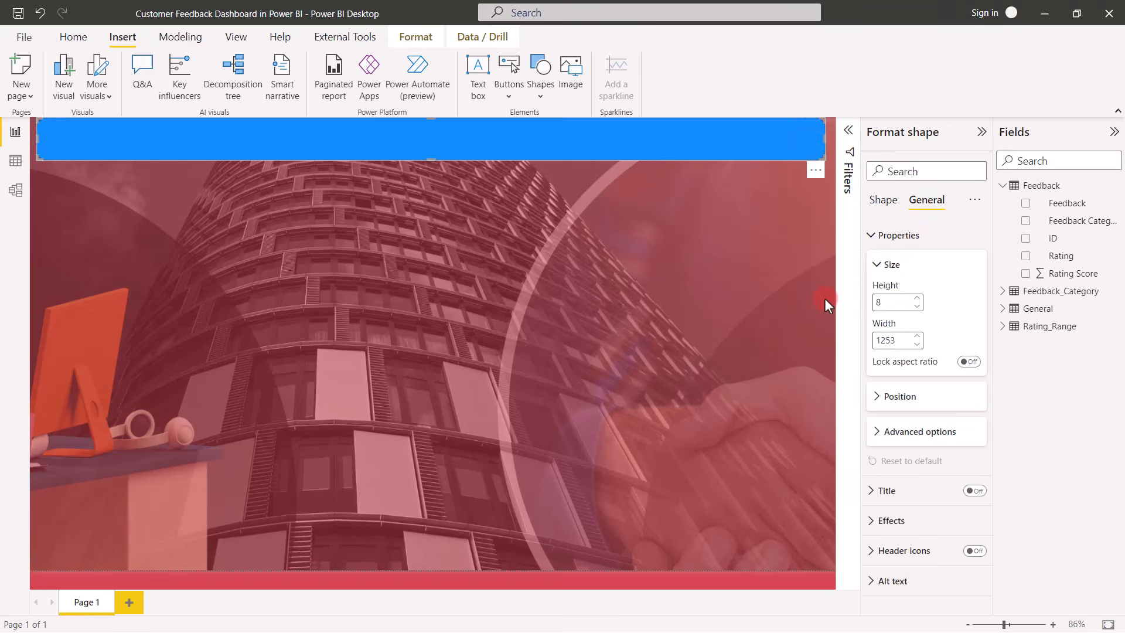
pyautogui.write('0')
pyautogui.click(905, 340)
pyautogui.press('BackSpace')
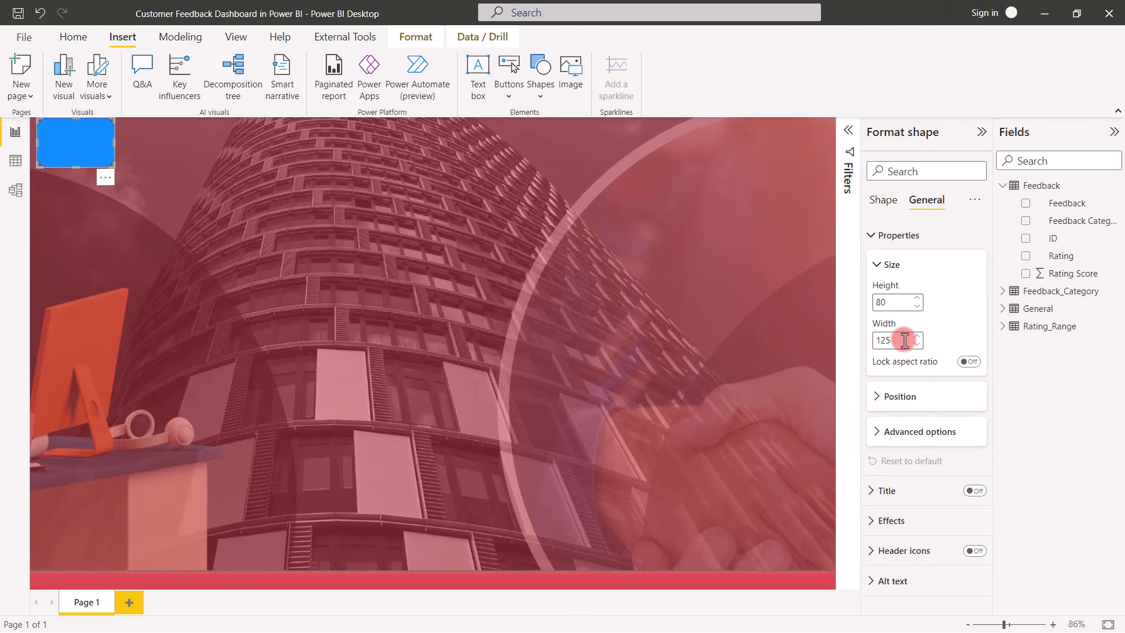
pyautogui.write('0')
# Step: Set the banner shape's horizontal position to 15 and its vertical position to 15
pyautogui.click(879, 396)
pyautogui.click(893, 433)
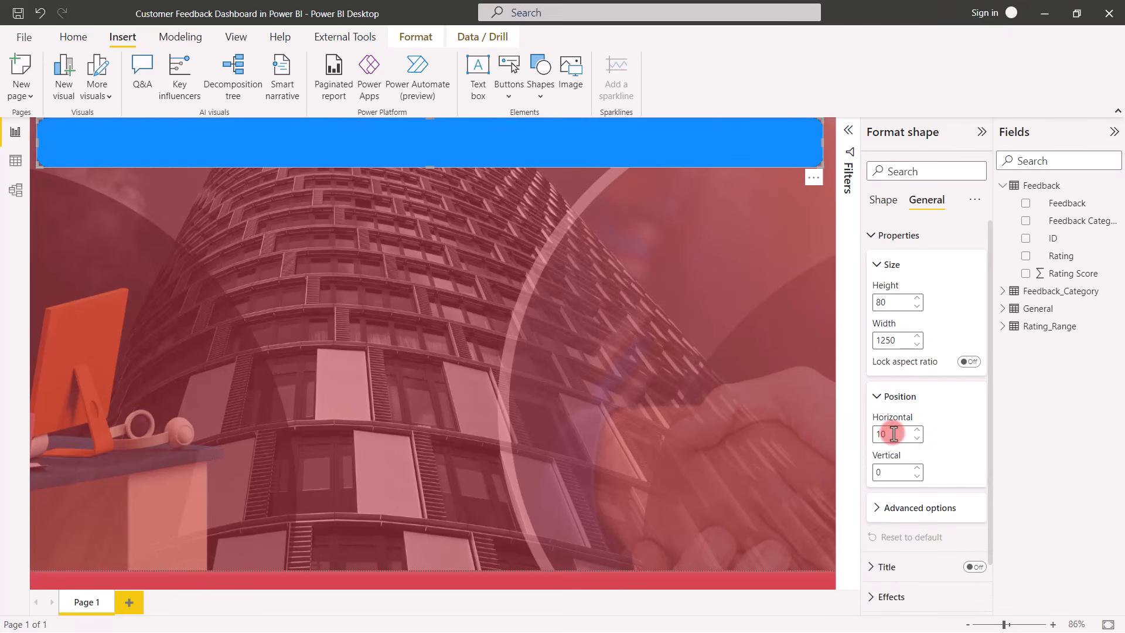
pyautogui.press('BackSpace')
pyautogui.write('5')
pyautogui.click(890, 471)
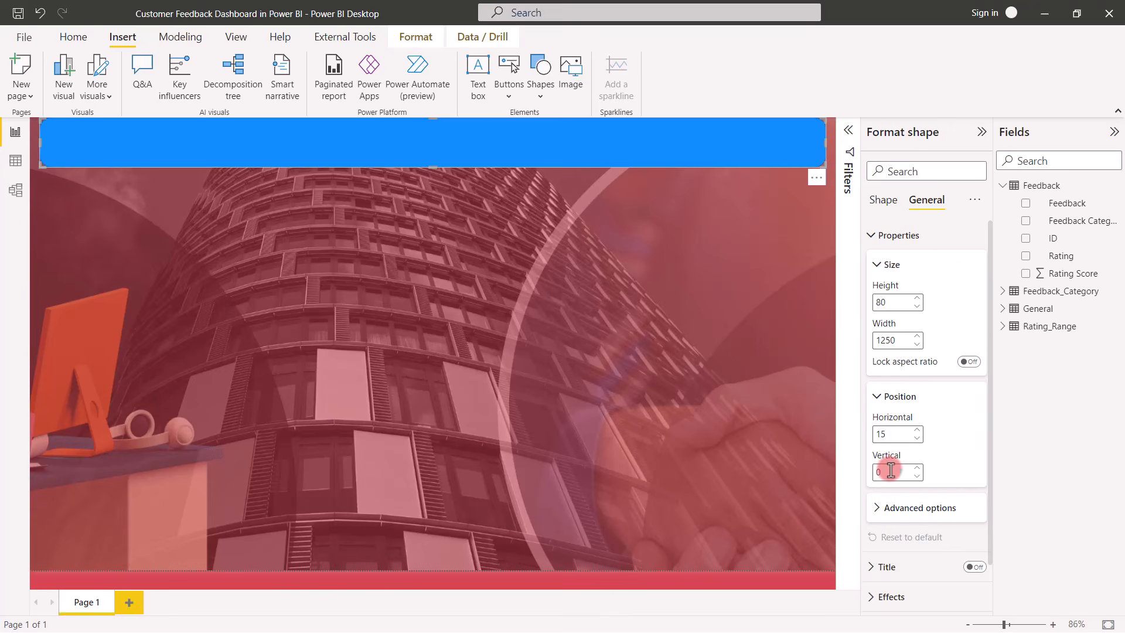
pyautogui.press('BackSpace')
pyautogui.write('15')
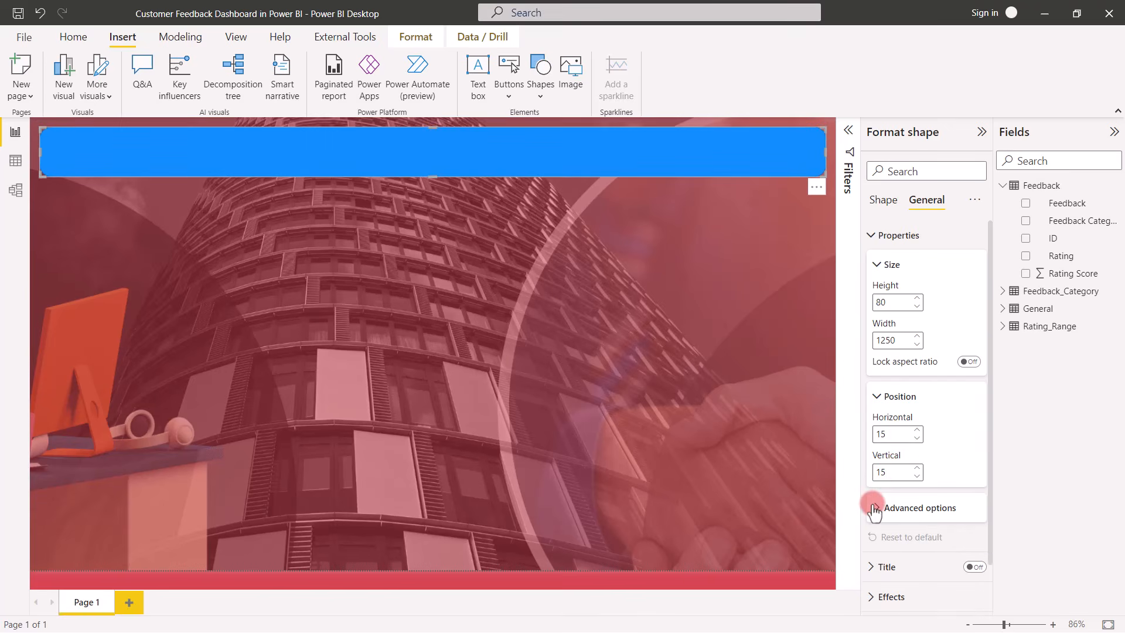
pyautogui.click(775, 400)
# Step: Set the banner shape's rounded corners to 10
pyautogui.click(791, 165)
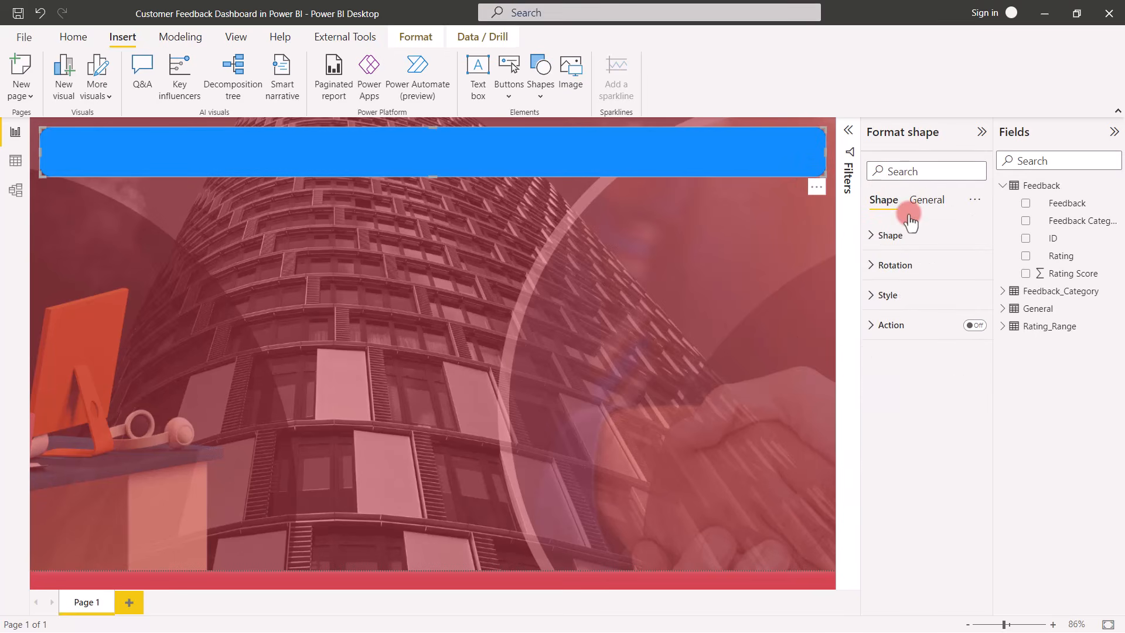
pyautogui.click(893, 231)
pyautogui.click(898, 321)
pyautogui.moveTo(898, 321); pyautogui.dragTo(854, 323)
pyautogui.write('10')
pyautogui.click(471, 272)
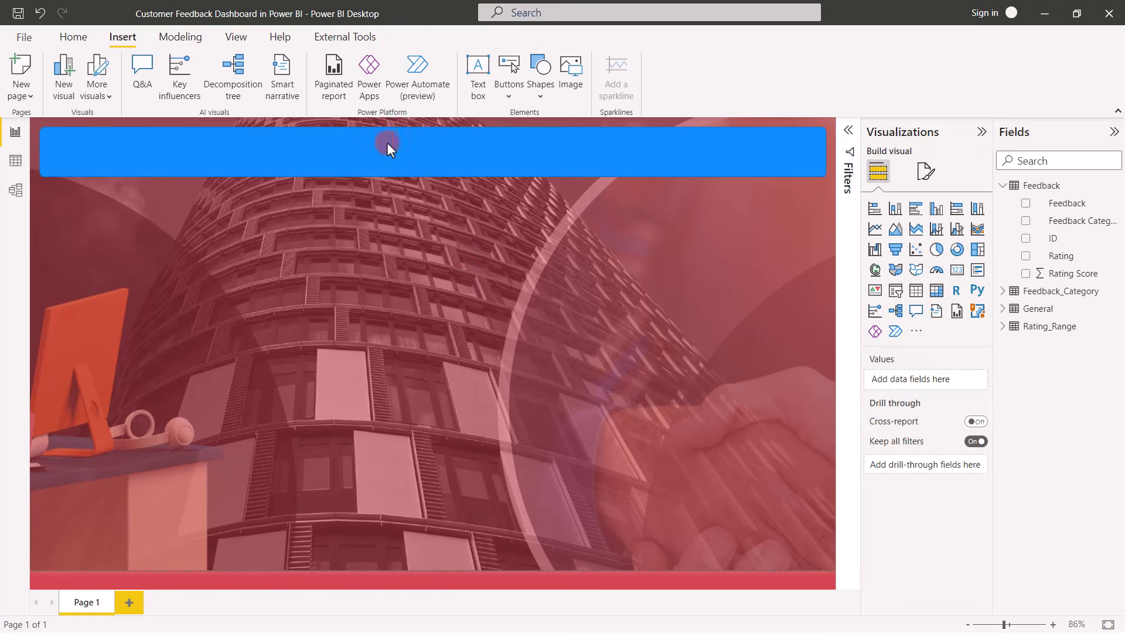
# Step: Duplicate the banner shape and place the copy directly below the original
pyautogui.click(383, 152)
pyautogui.hotkey('ctrl', 'c')
pyautogui.hotkey('ctrl', 'v')
pyautogui.moveTo(383, 153); pyautogui.dragTo(381, 203)
# Step: Resize the copied shape to a height of 160 and a width of 280, and set its vertical position to 110
pyautogui.click(919, 202)
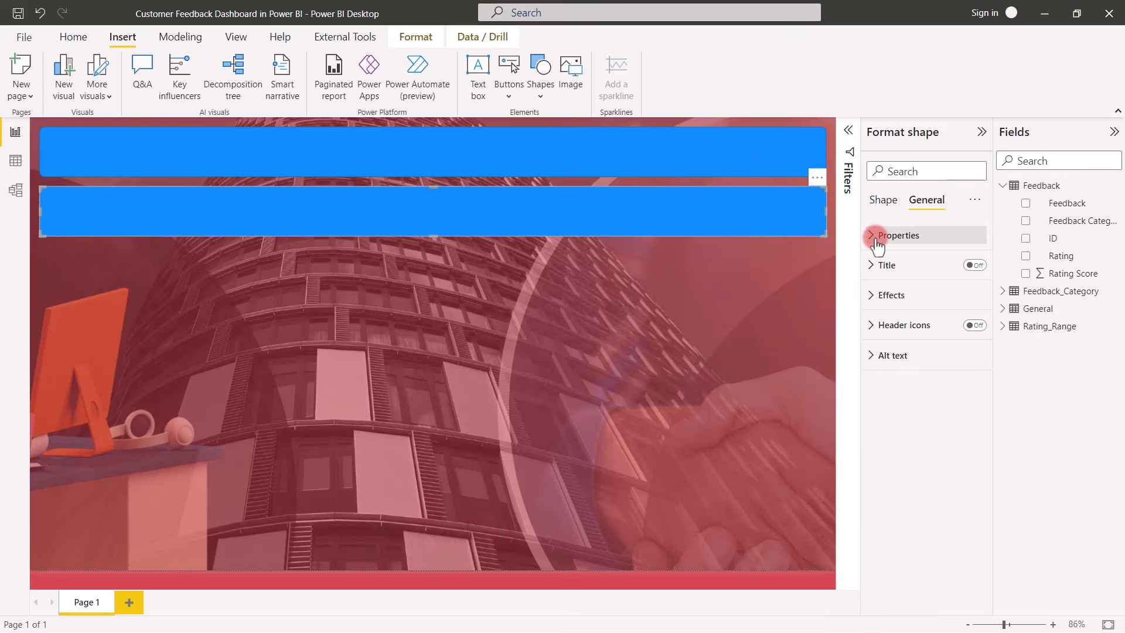
pyautogui.click(874, 233)
pyautogui.doubleClick(893, 301)
pyautogui.write('160')
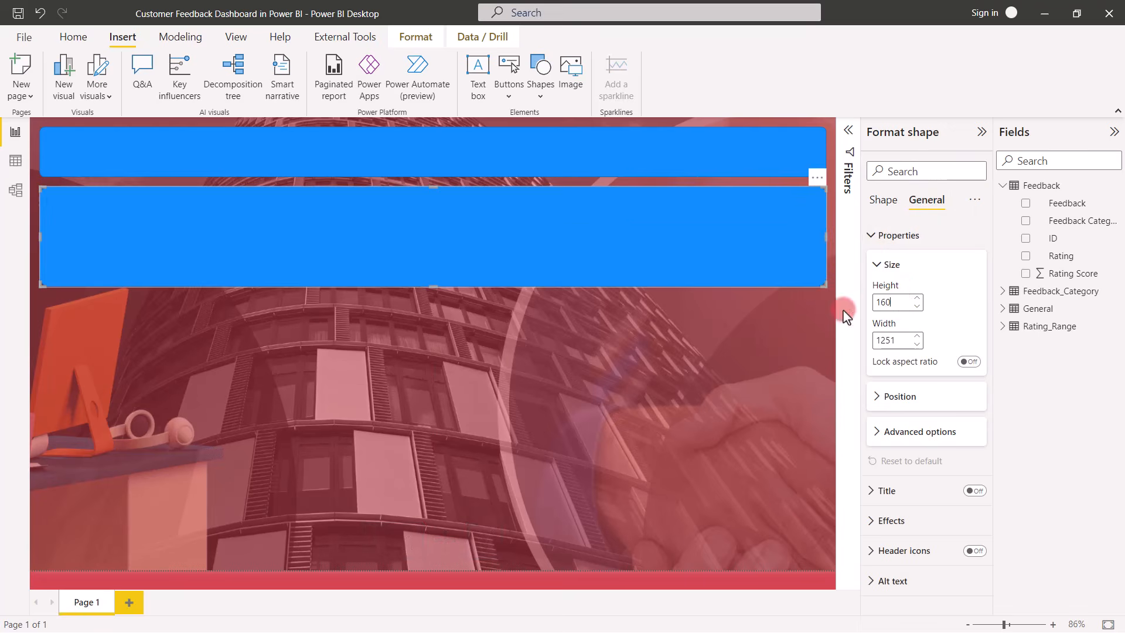
pyautogui.press('Tab')
pyautogui.write('280')
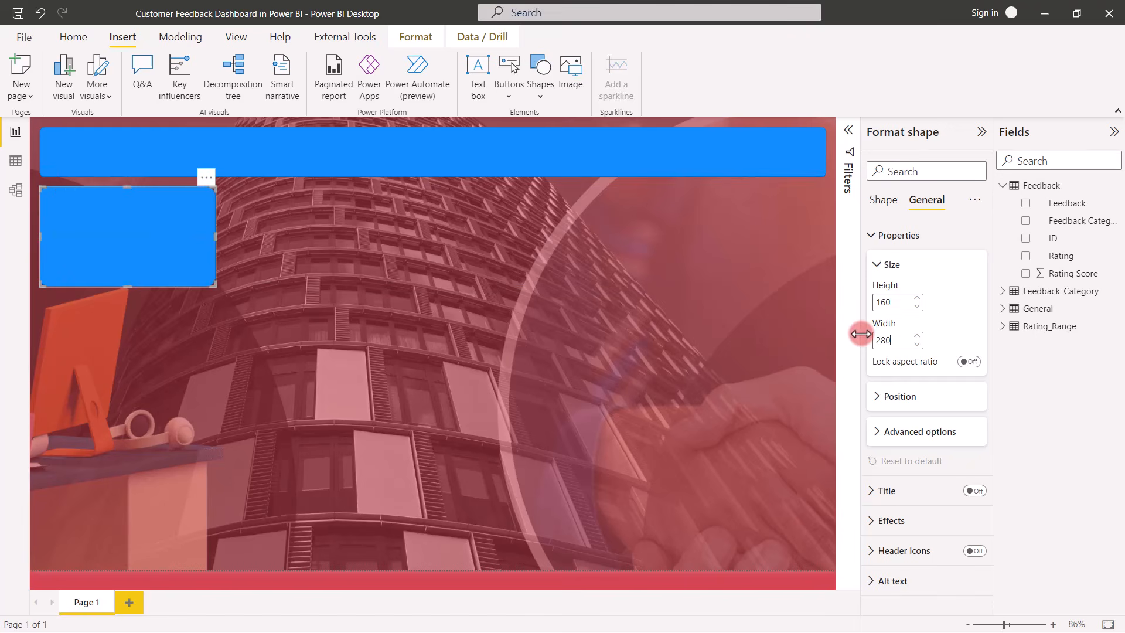
pyautogui.click(889, 404)
pyautogui.click(917, 468)
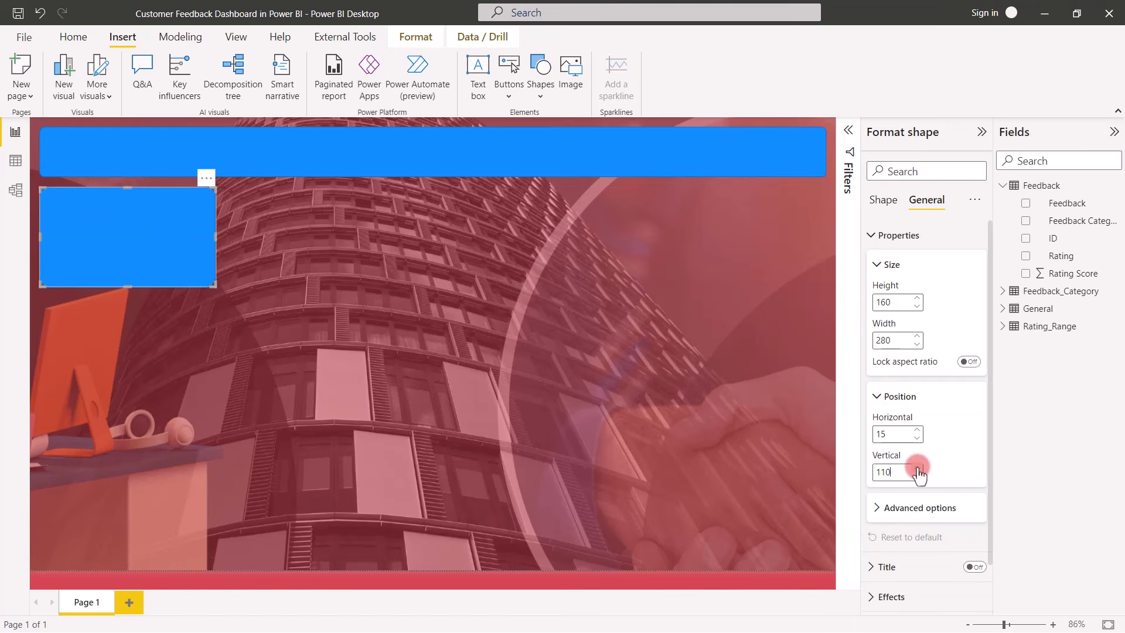
pyautogui.click(307, 265)
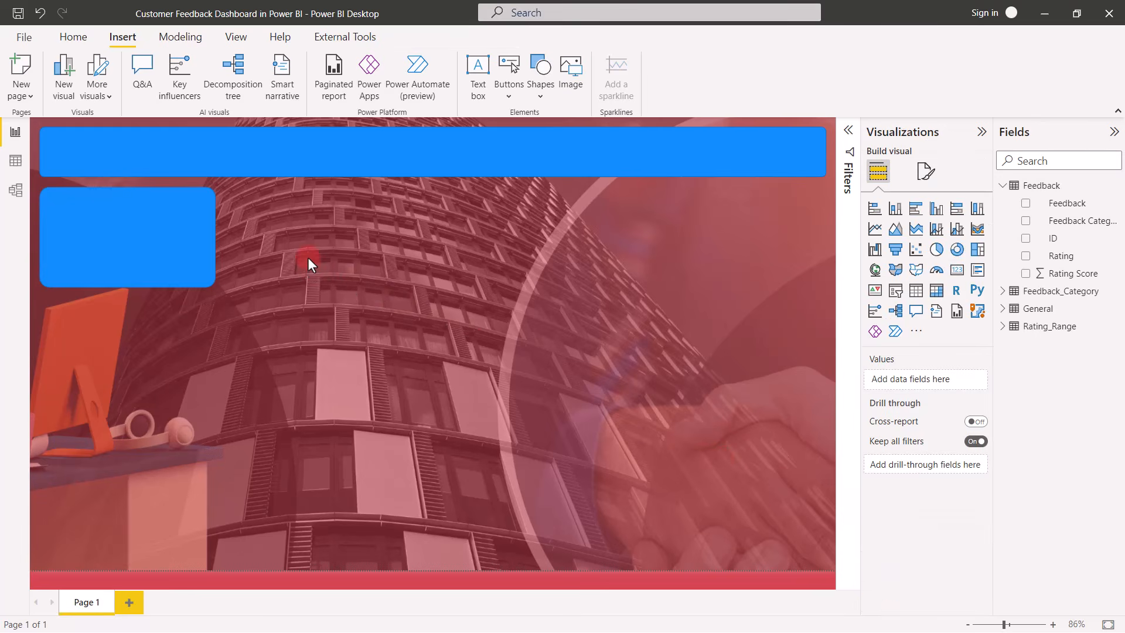
# Step: In the General table's data view, add the calculated column NPS = IF(General[NPS Rating]>8,"Promoters",IF(General[NPS Rating]<7,"Detractors","Passives"))
pyautogui.click(1004, 308)
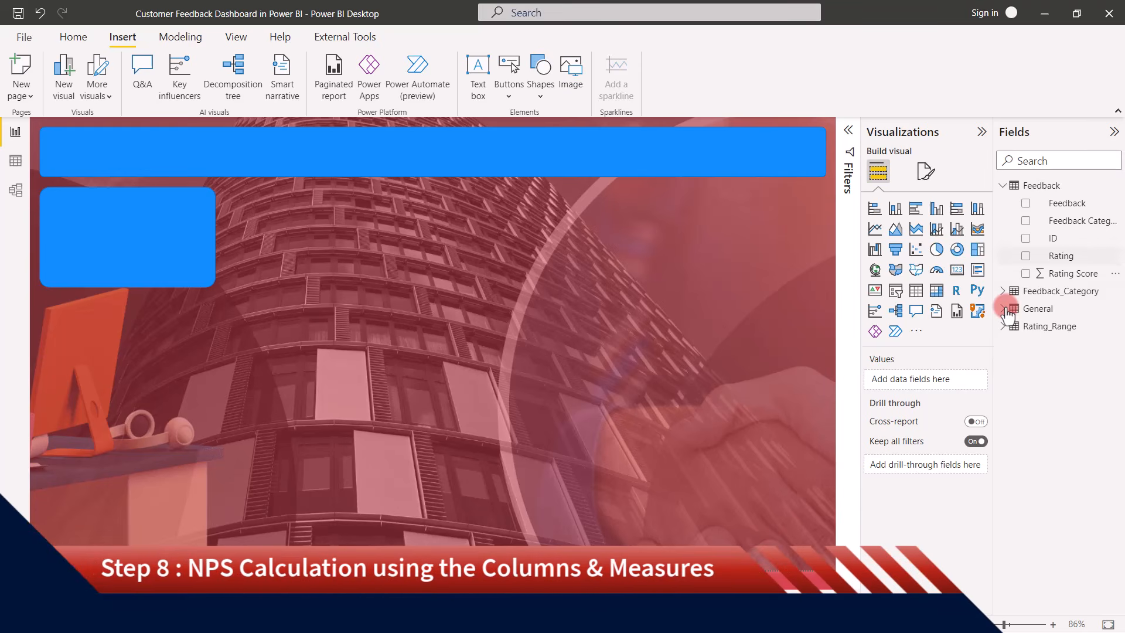
pyautogui.click(16, 164)
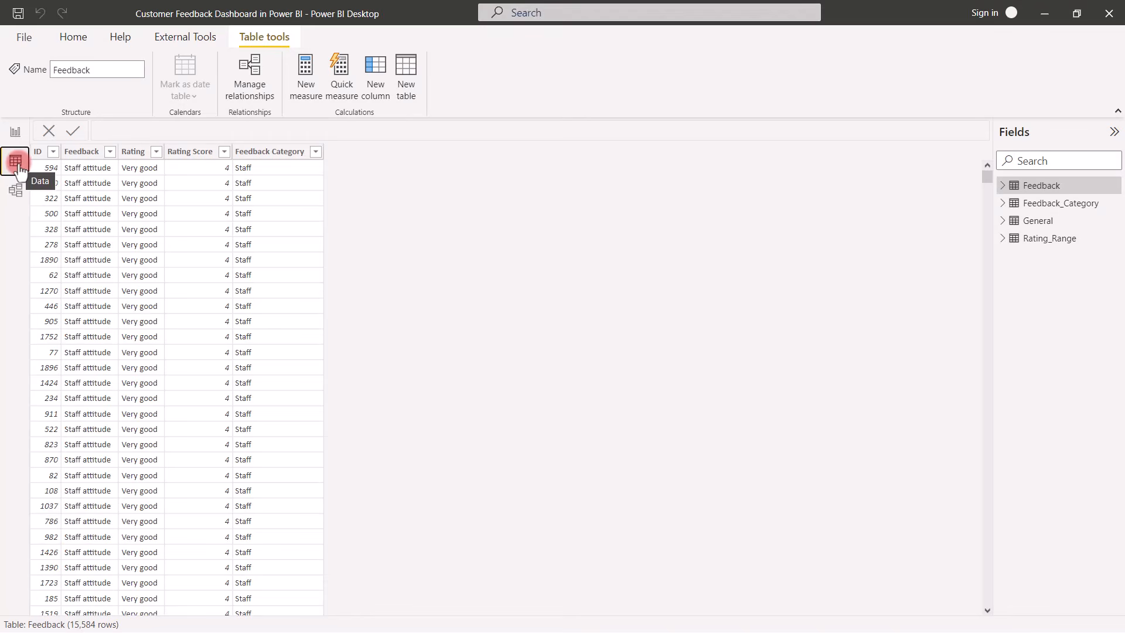
pyautogui.click(1005, 222)
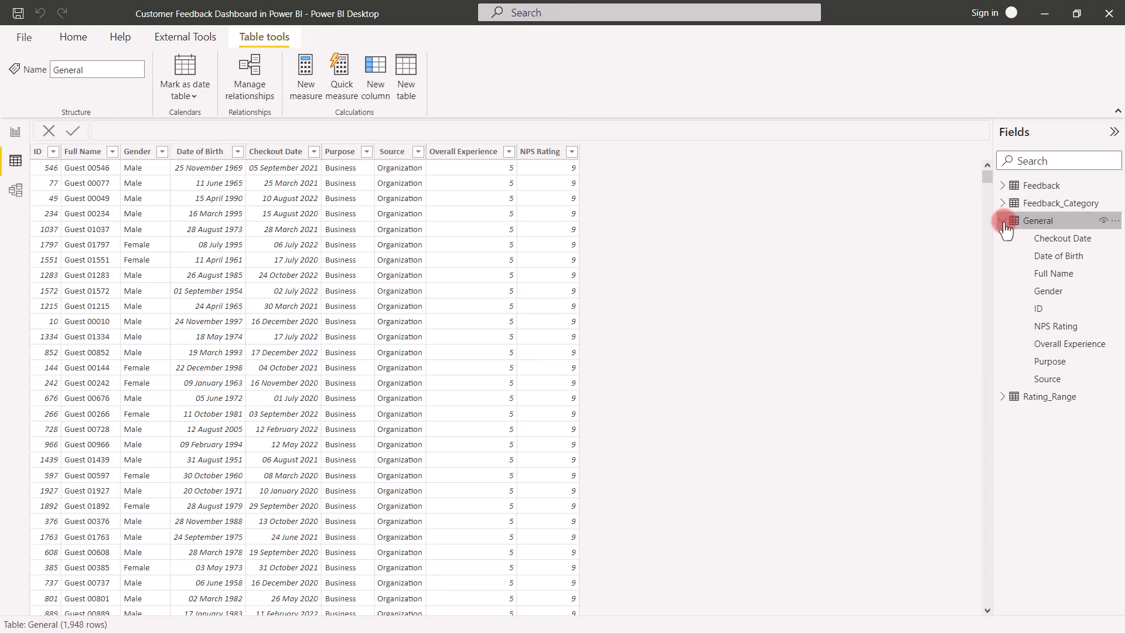
pyautogui.click(376, 73)
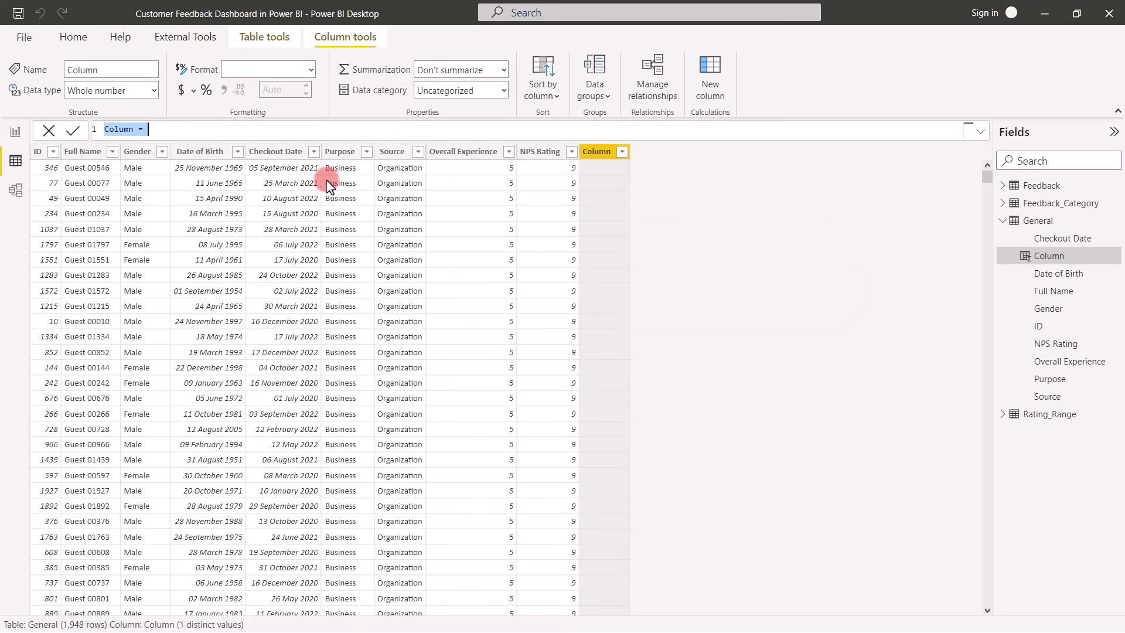
pyautogui.write('NPS = i')
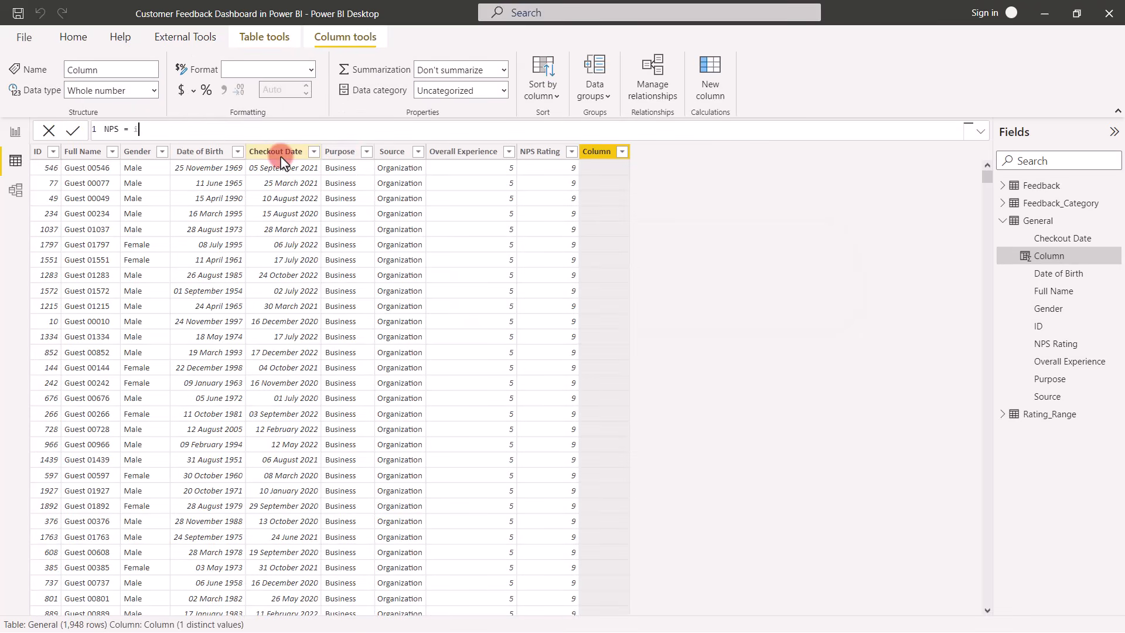
pyautogui.write('f(General[NPS Rating]>8,"Promo')
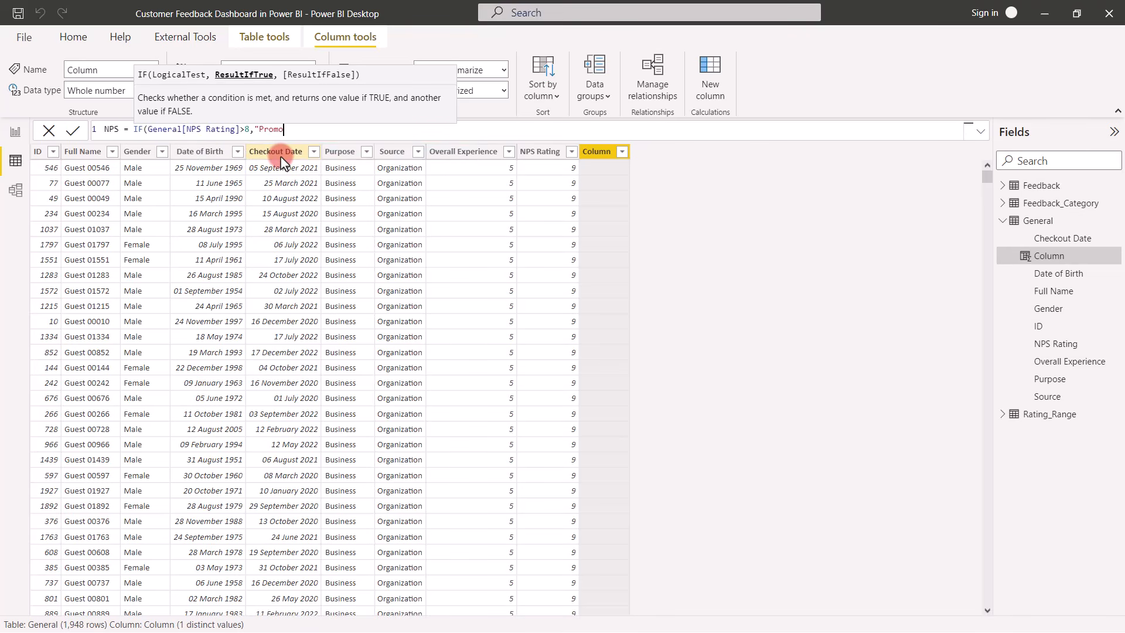
pyautogui.write('ters",IF(np')
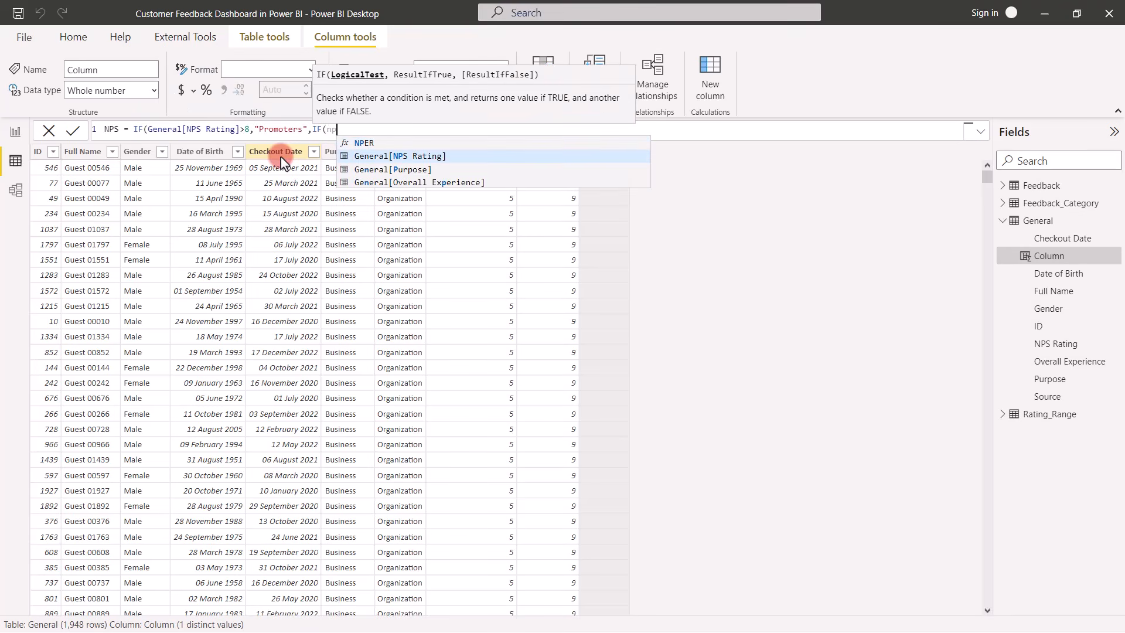
pyautogui.press('Tab')
pyautogui.write('<7')
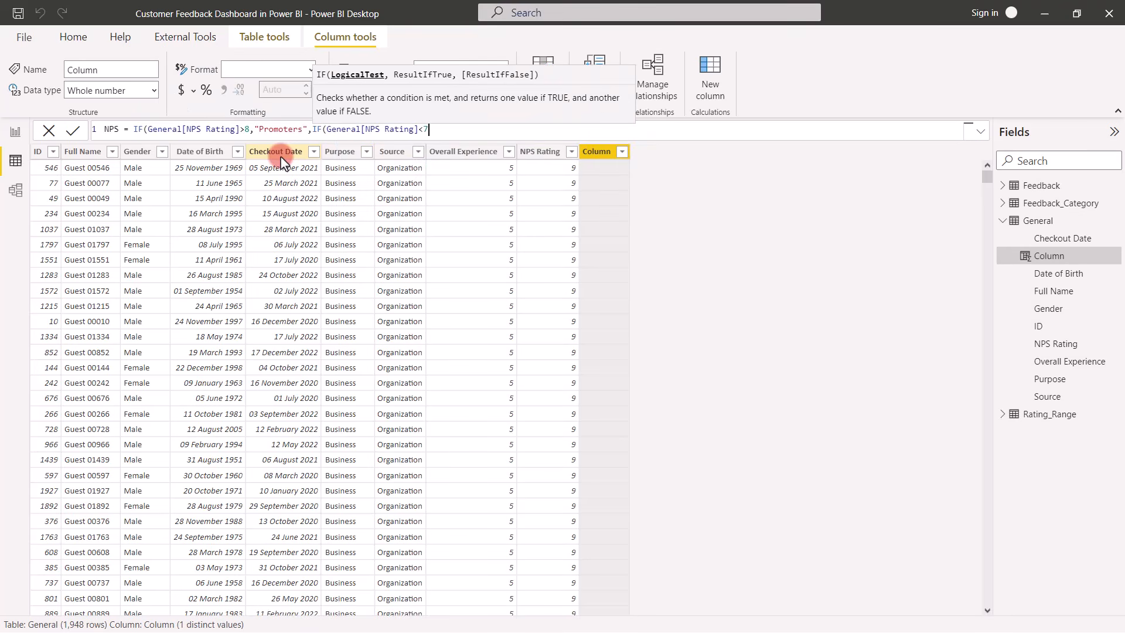
pyautogui.write(',"Detractors')
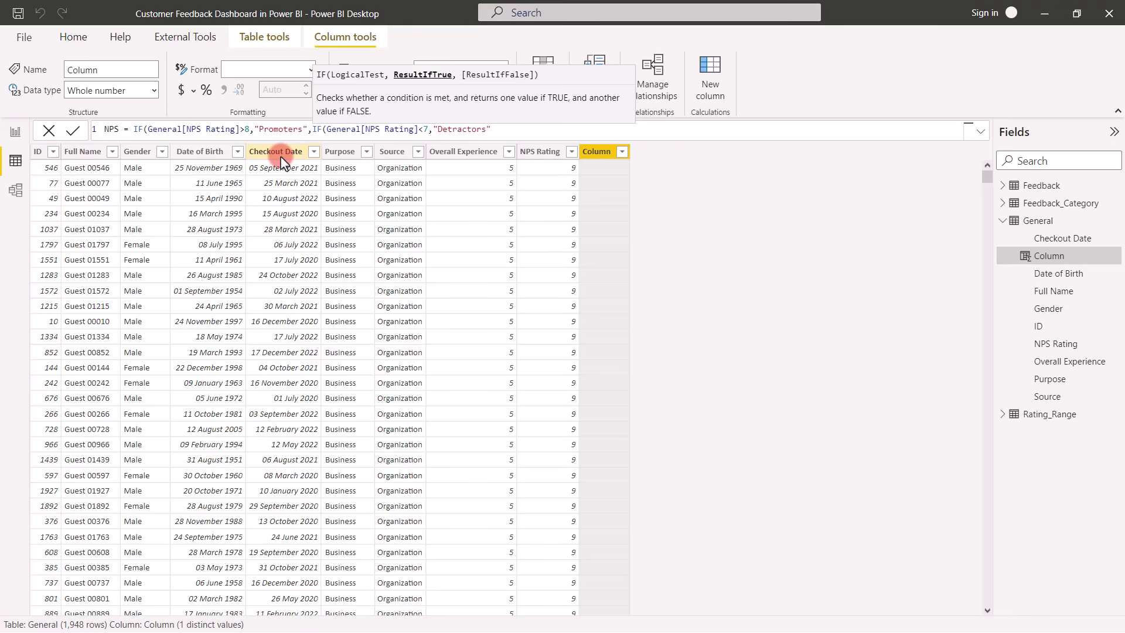
pyautogui.write('",')
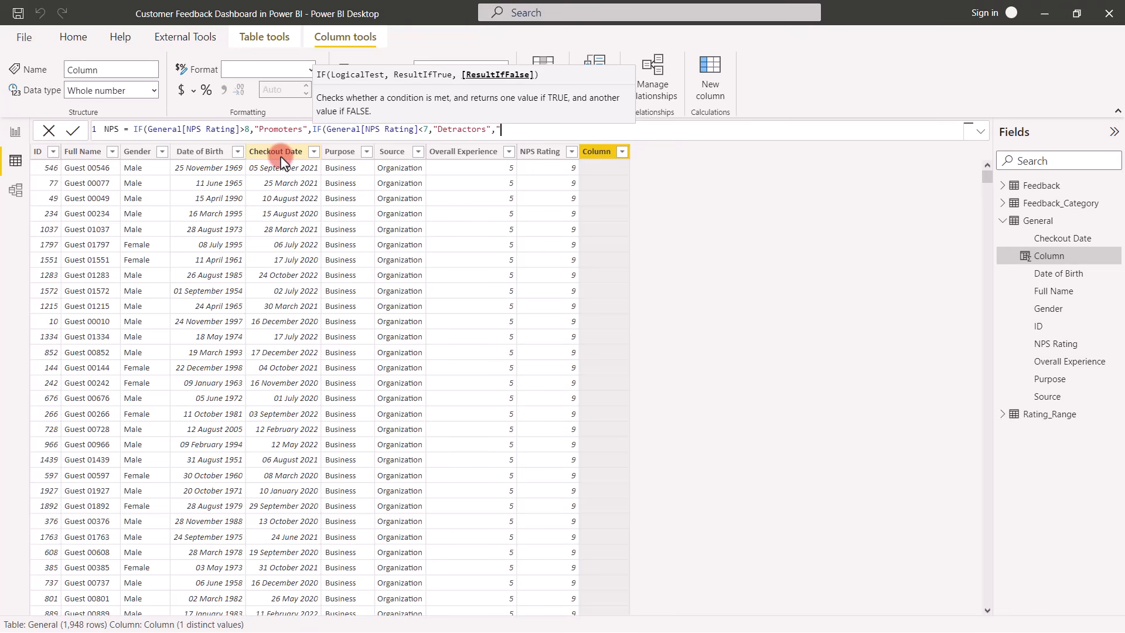
pyautogui.write('"Passives"))')
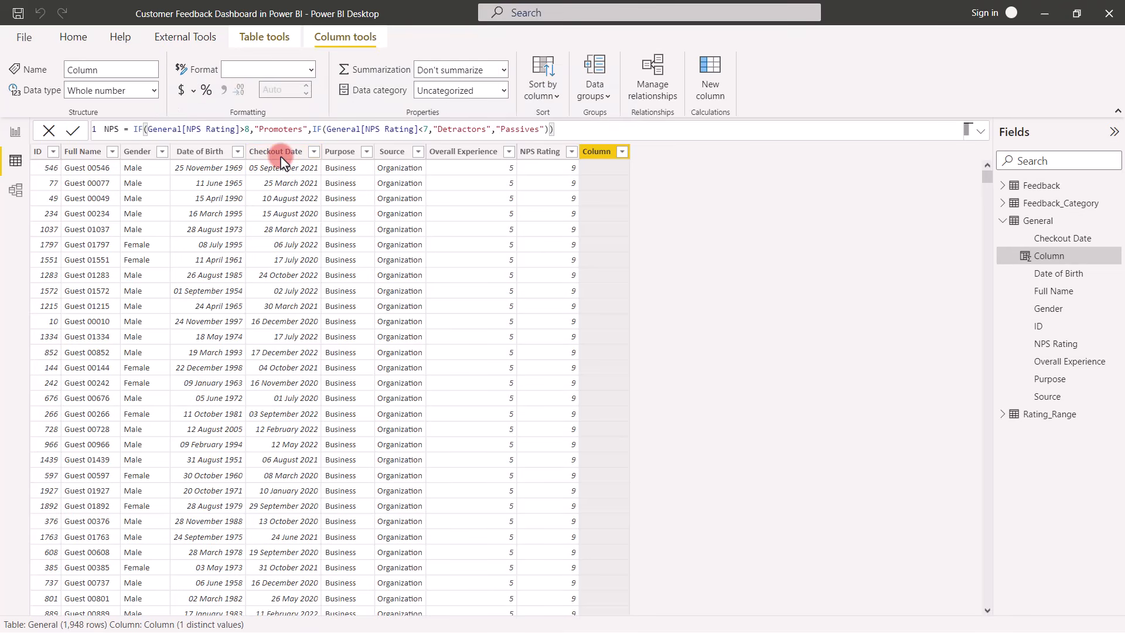
pyautogui.press('Return')
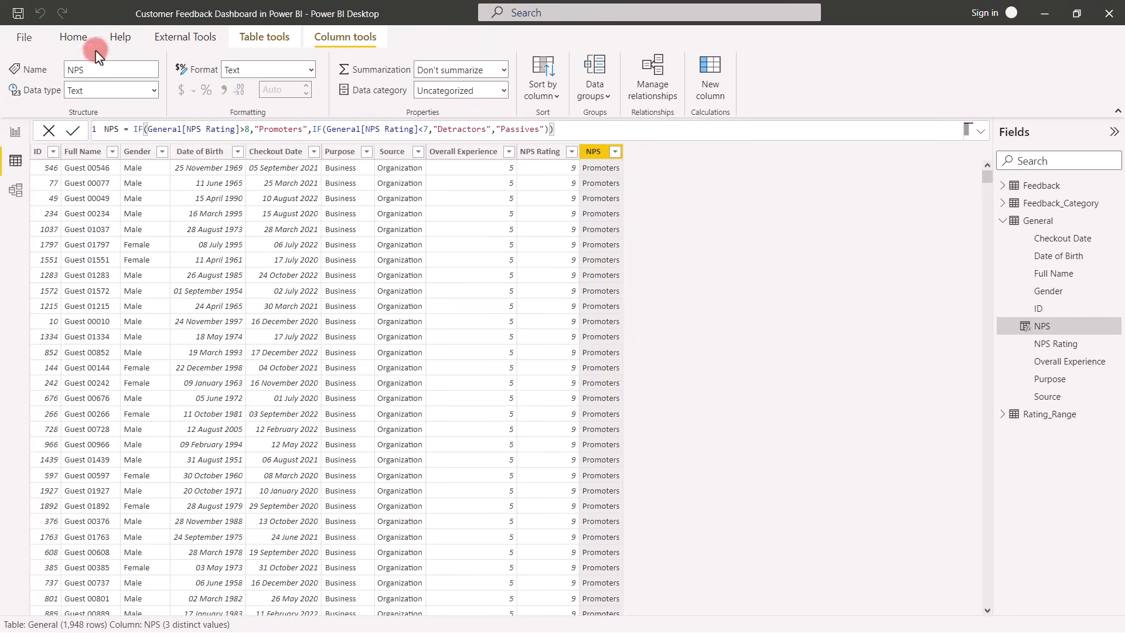
# Step: Create the measure NPS Promoters % = (CALCULATE(COUNT(General[NPS Rating]),General[NPS Rating]>8)/COUNT(General[NPS Rating]))*100 in the General table
pyautogui.click(73, 37)
pyautogui.click(505, 79)
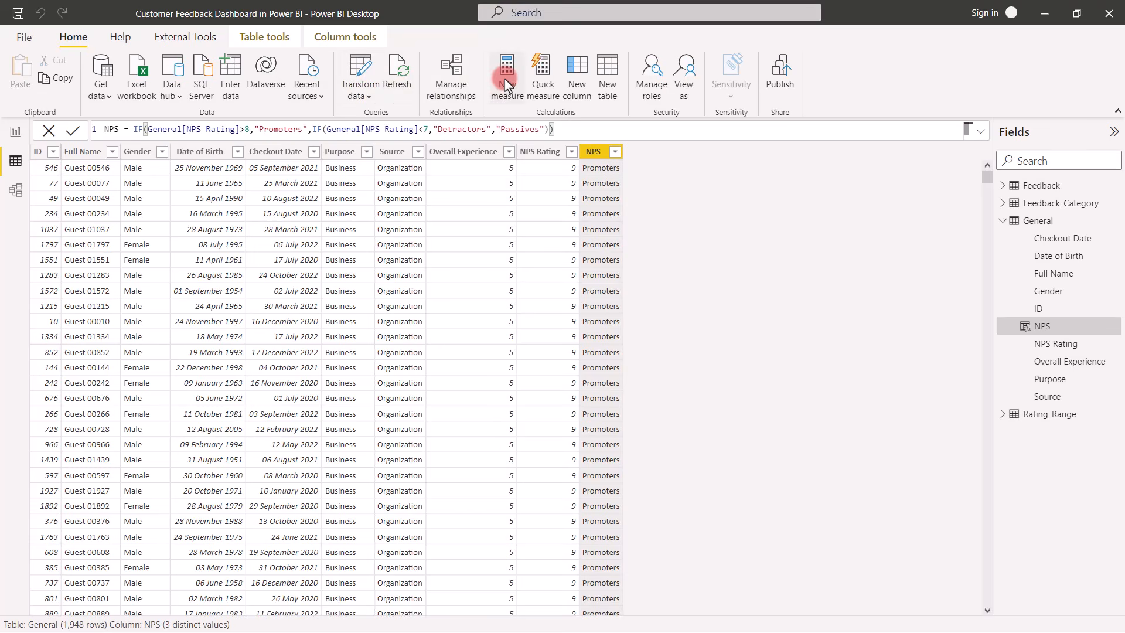
pyautogui.write('NPS Promo')
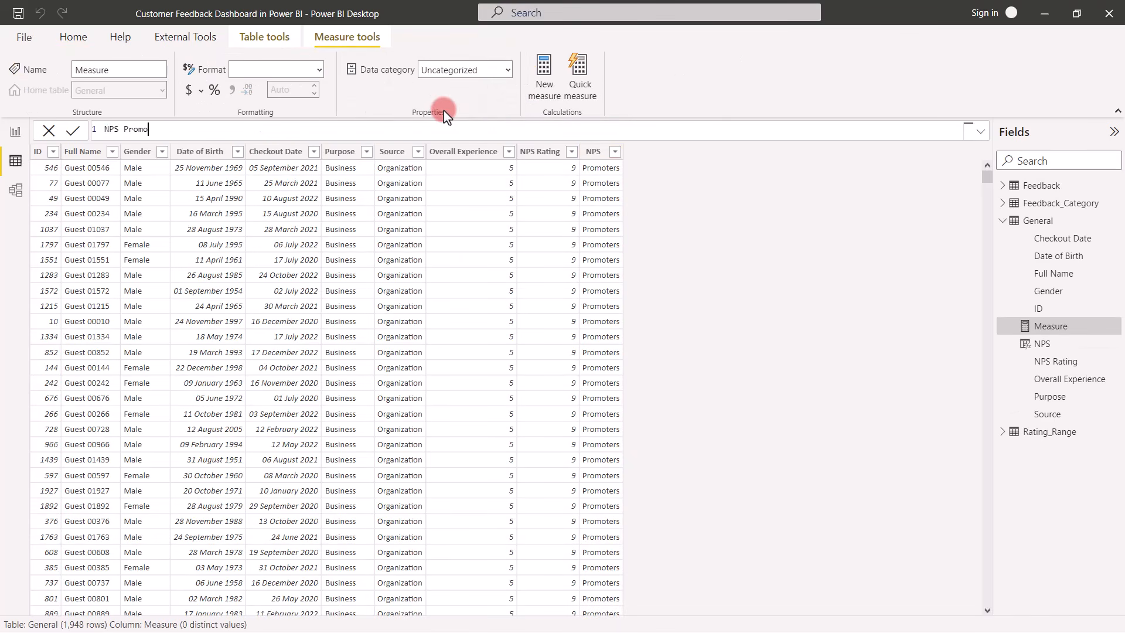
pyautogui.write('ters %=(CALCULATE(cou')
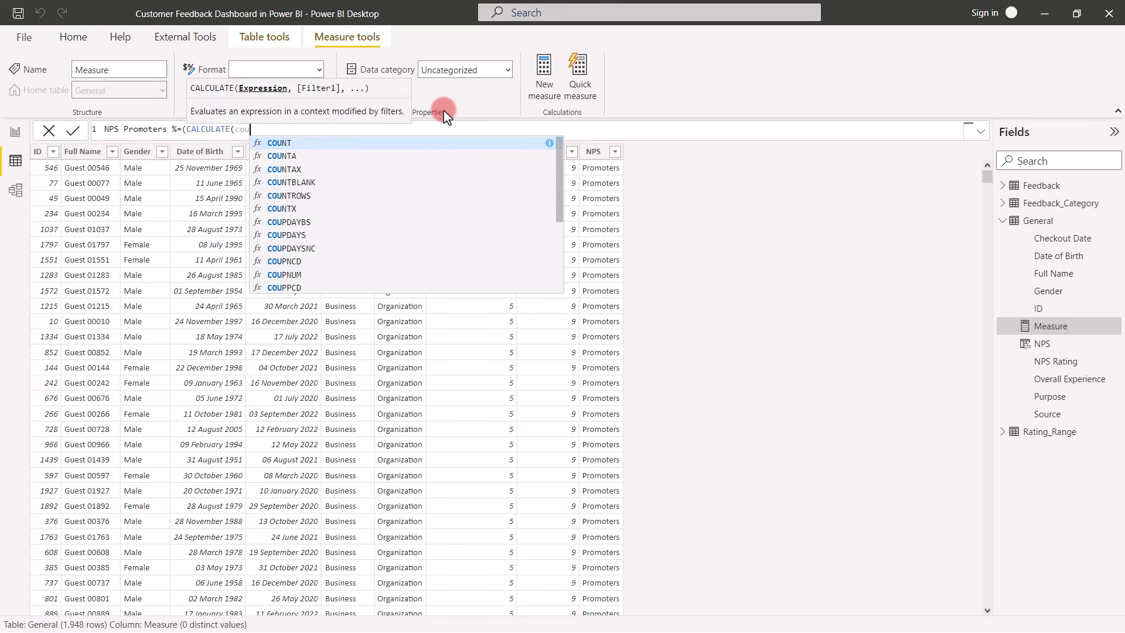
pyautogui.press('Tab')
pyautogui.write('np')
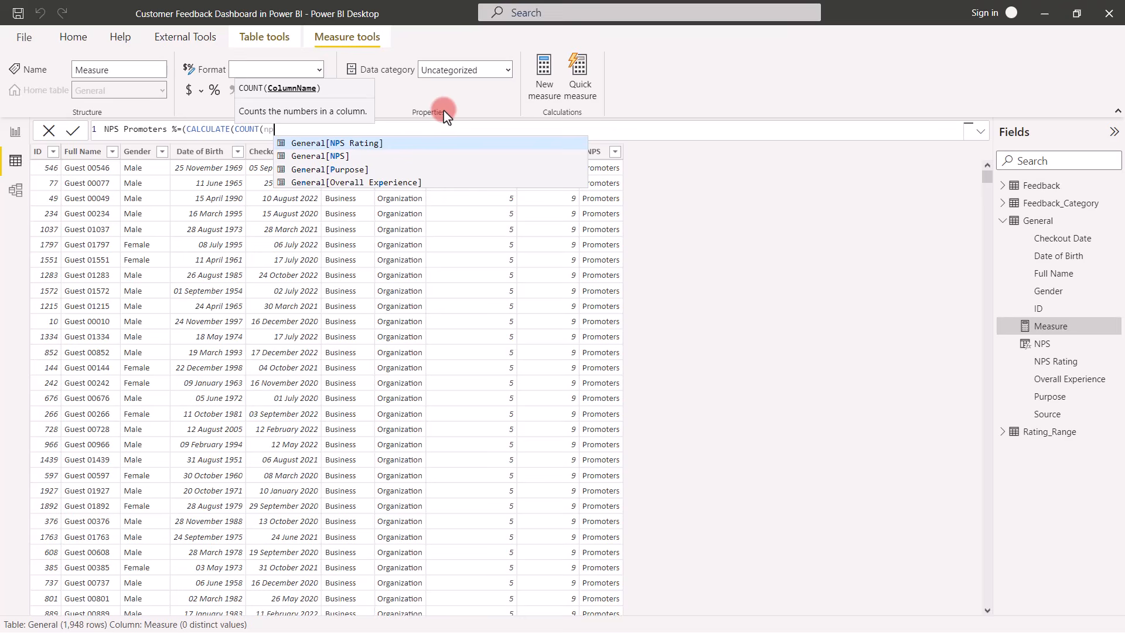
pyautogui.press('Tab')
pyautogui.write('),np')
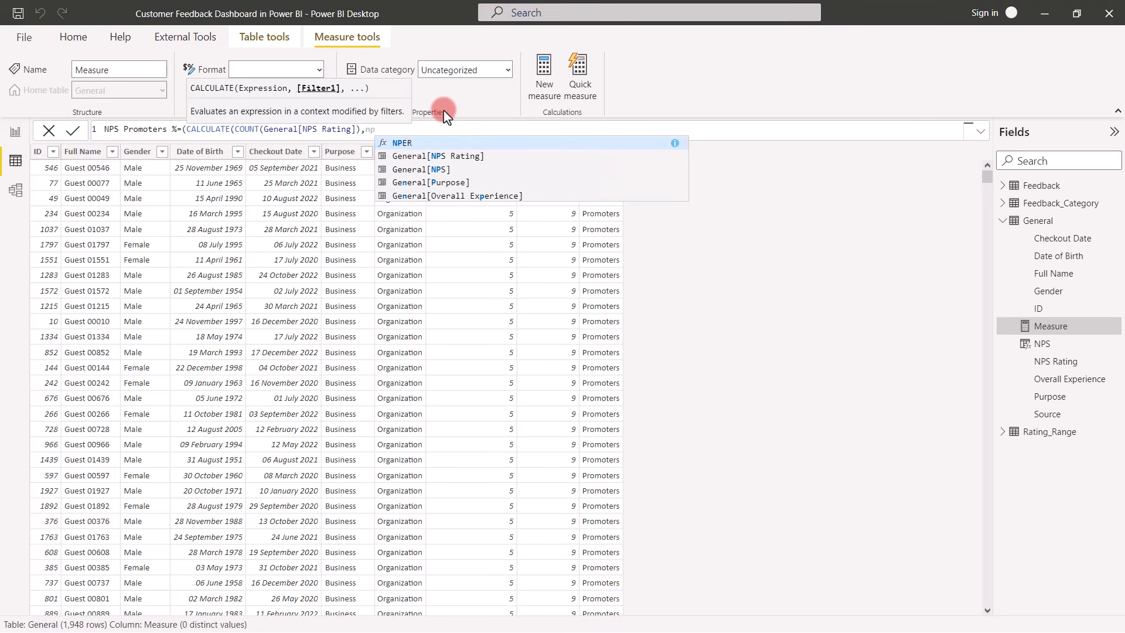
pyautogui.press('Down')
pyautogui.press('Tab')
pyautogui.write('>8)/cou')
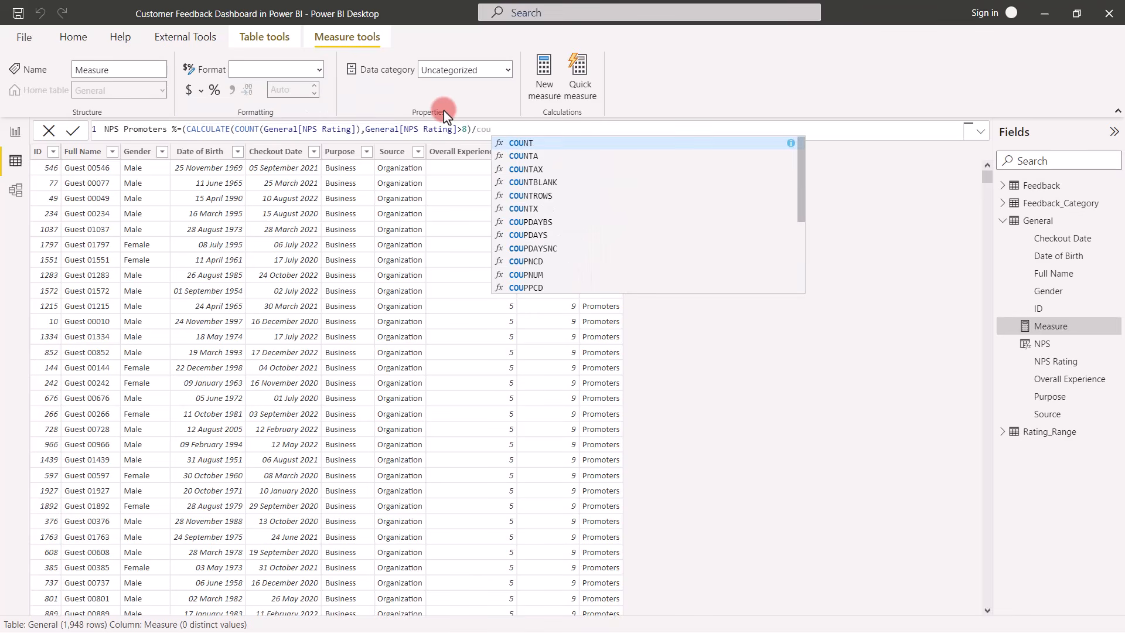
pyautogui.press('Tab')
pyautogui.write('nps')
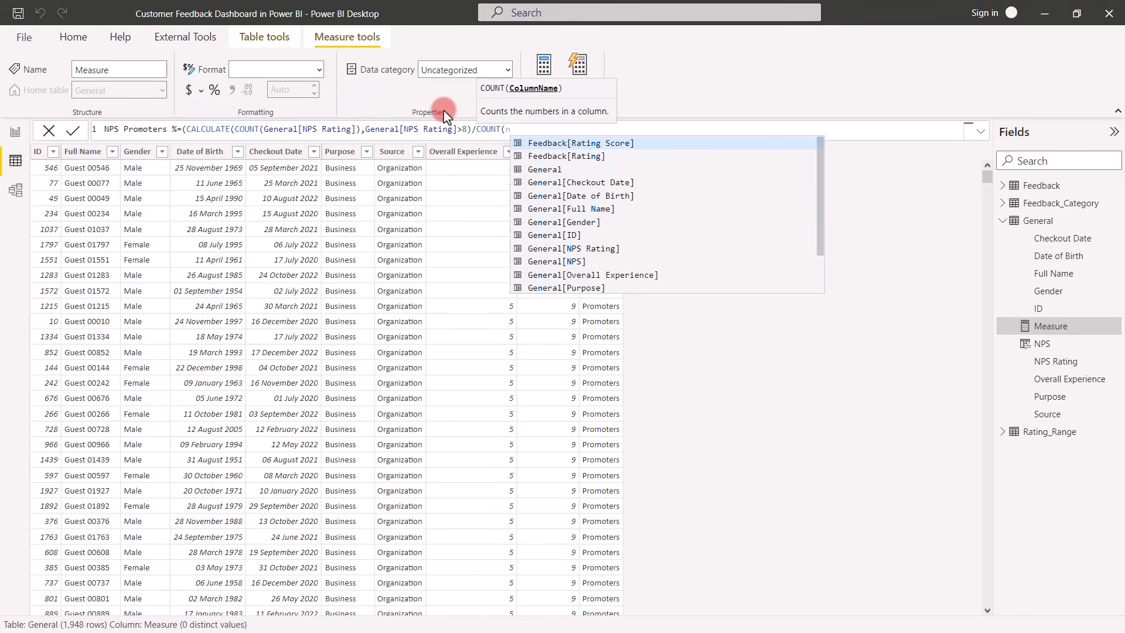
pyautogui.press('Tab')
pyautogui.write('))*100')
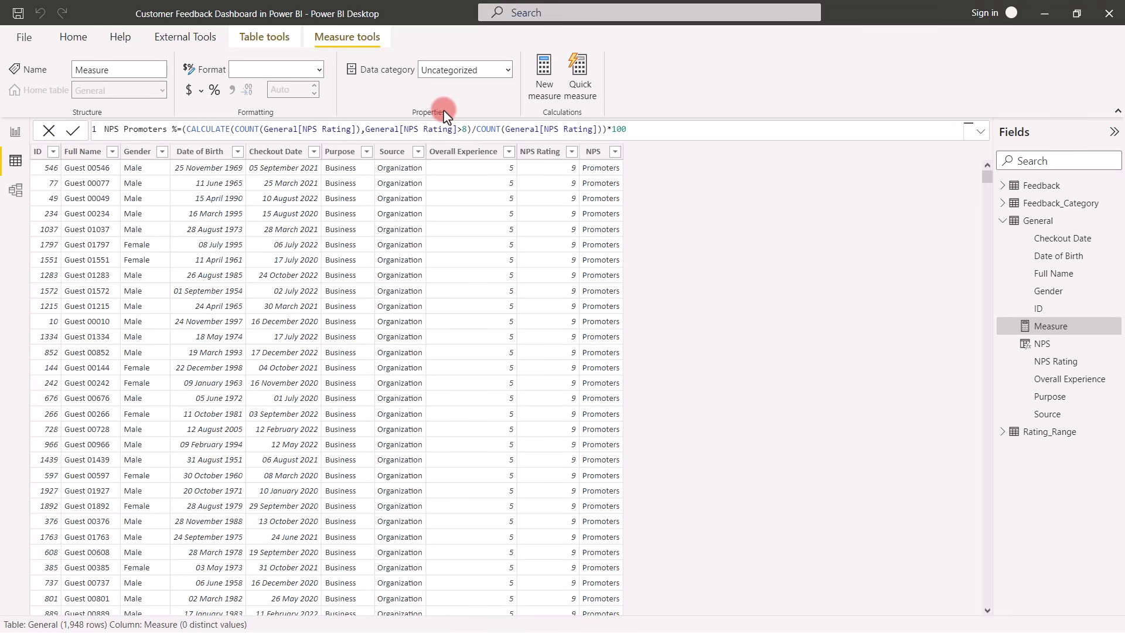
pyautogui.press('Return')
# Step: Start another measure in the General table containing a copy of the whole NPS Promoters % formula
pyautogui.moveTo(659, 128); pyautogui.dragTo(65, 134)
pyautogui.hotkey('ctrl', 'c')
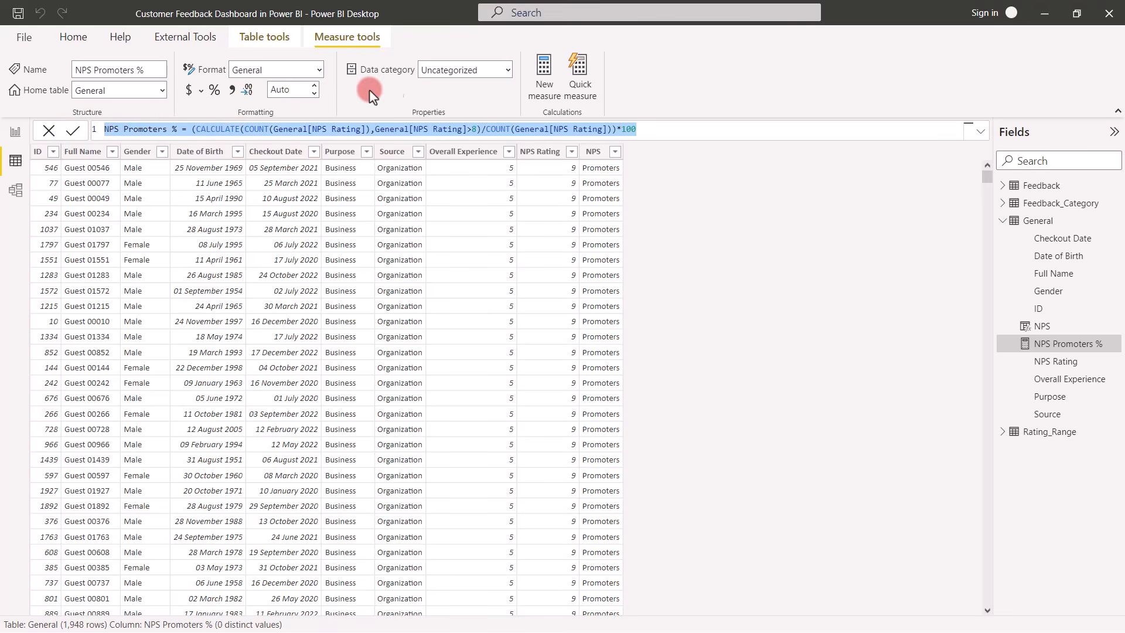
pyautogui.click(543, 69)
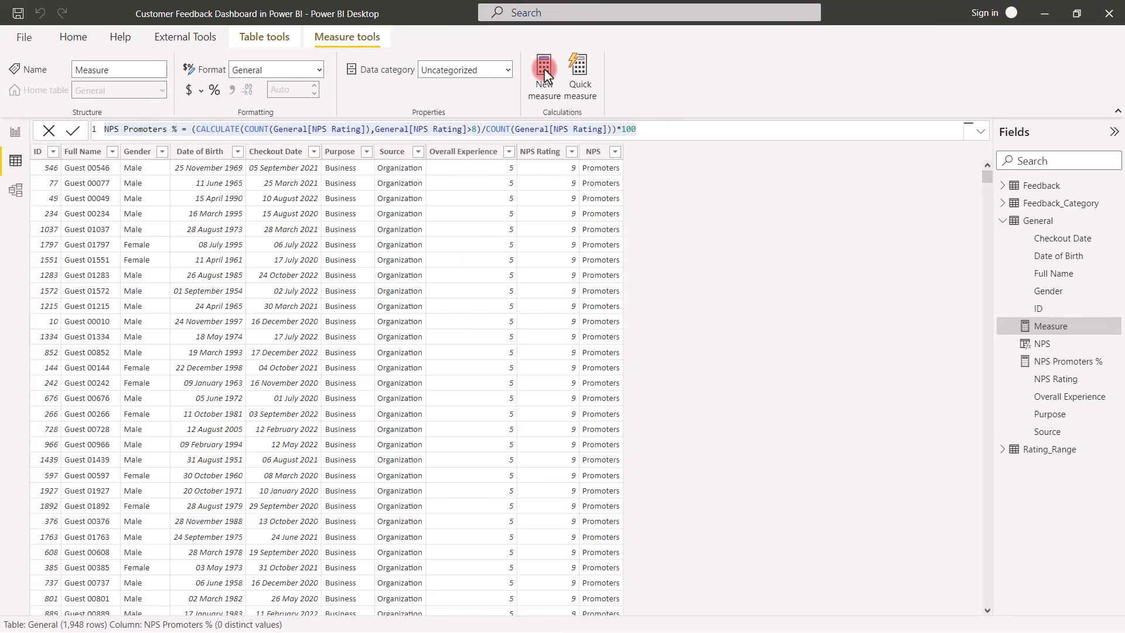
pyautogui.hotkey('ctrl', 'v')
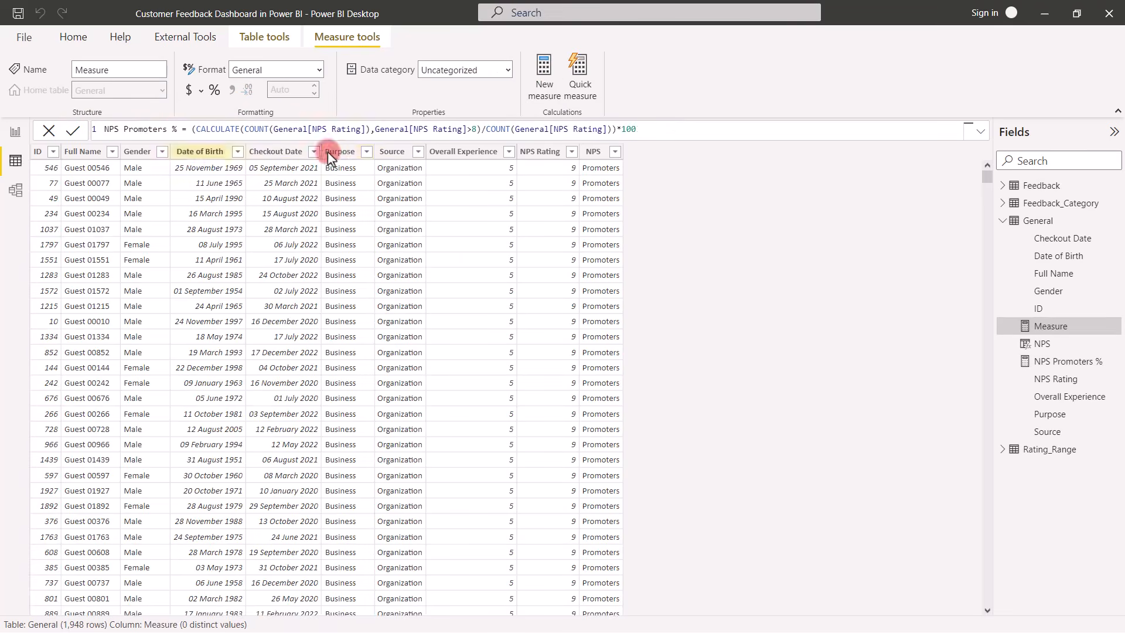
# Step: Rename the copied formula's measure to NPS Detractors %, change its filter condition to General[NPS Rating]<8, and commit it
pyautogui.click(166, 130)
pyautogui.press('BackSpace')
pyautogui.press('BackSpace')
pyautogui.press('BackSpace')
pyautogui.press('BackSpace')
pyautogui.press('BackSpace')
pyautogui.press('BackSpace')
pyautogui.press('BackSpace')
pyautogui.press('BackSpace')
pyautogui.press('BackSpace')
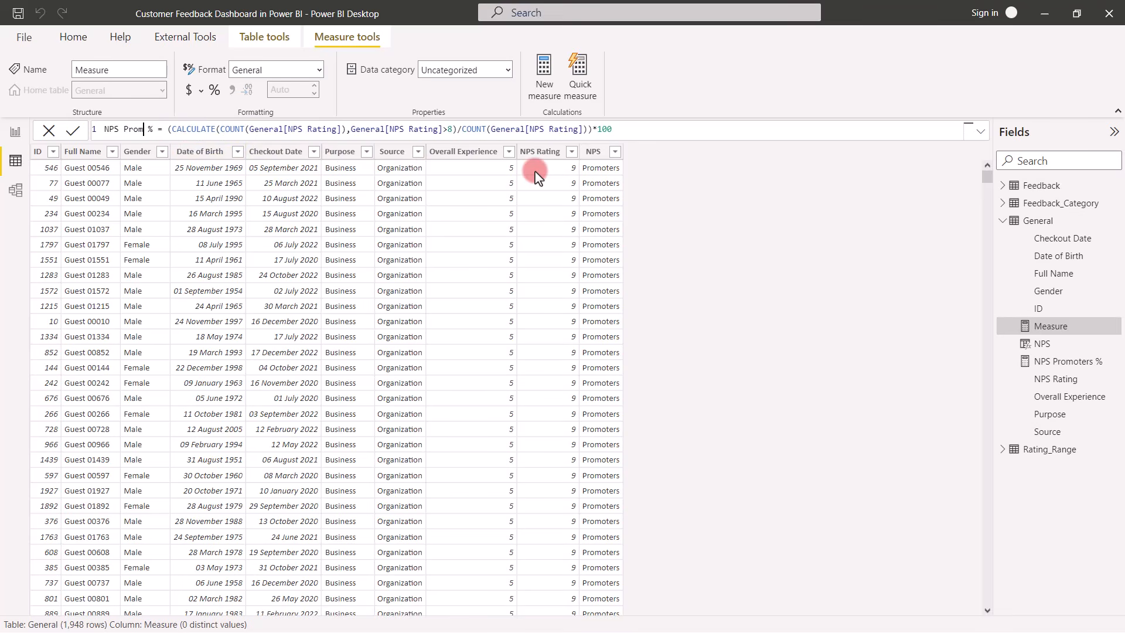
pyautogui.write('Detractors')
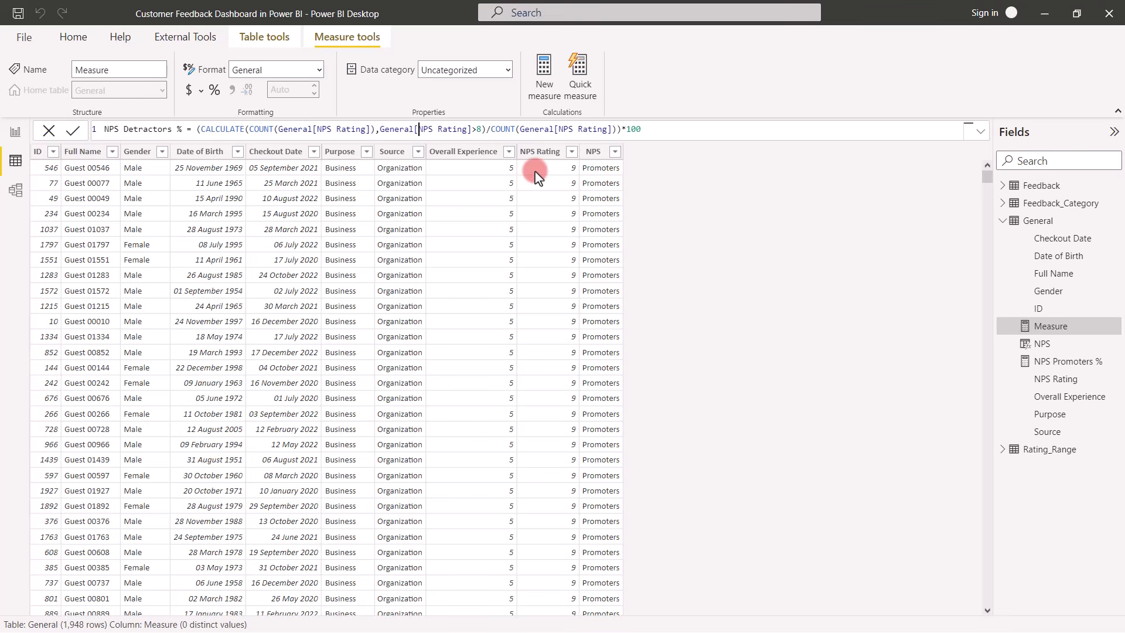
pyautogui.press('BackSpace')
pyautogui.write('<')
pyautogui.press('Return')
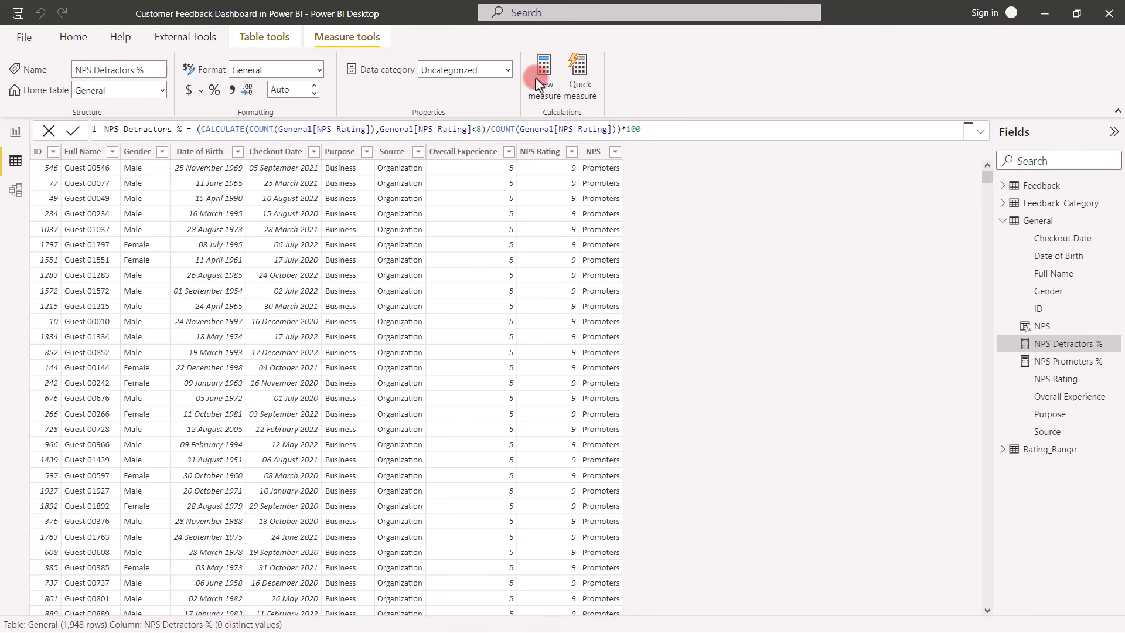
# Step: Create the measure NPS Score = General[NPS Promoters %]-General[NPS Detractors %] in the General table
pyautogui.click(538, 82)
pyautogui.write('N')
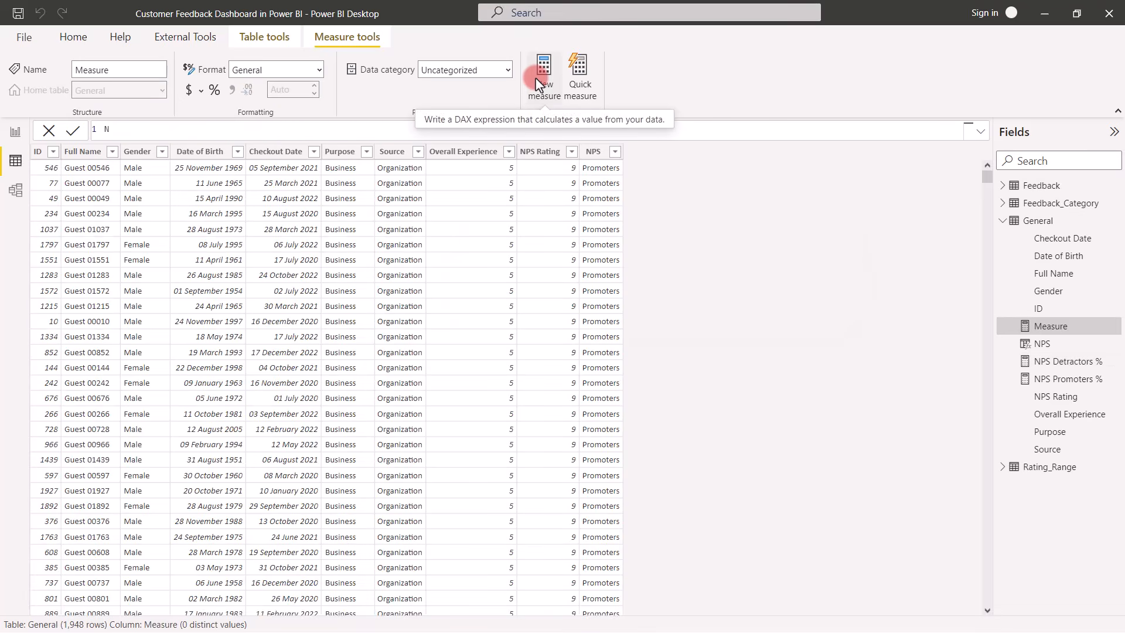
pyautogui.write('PS Score = NP')
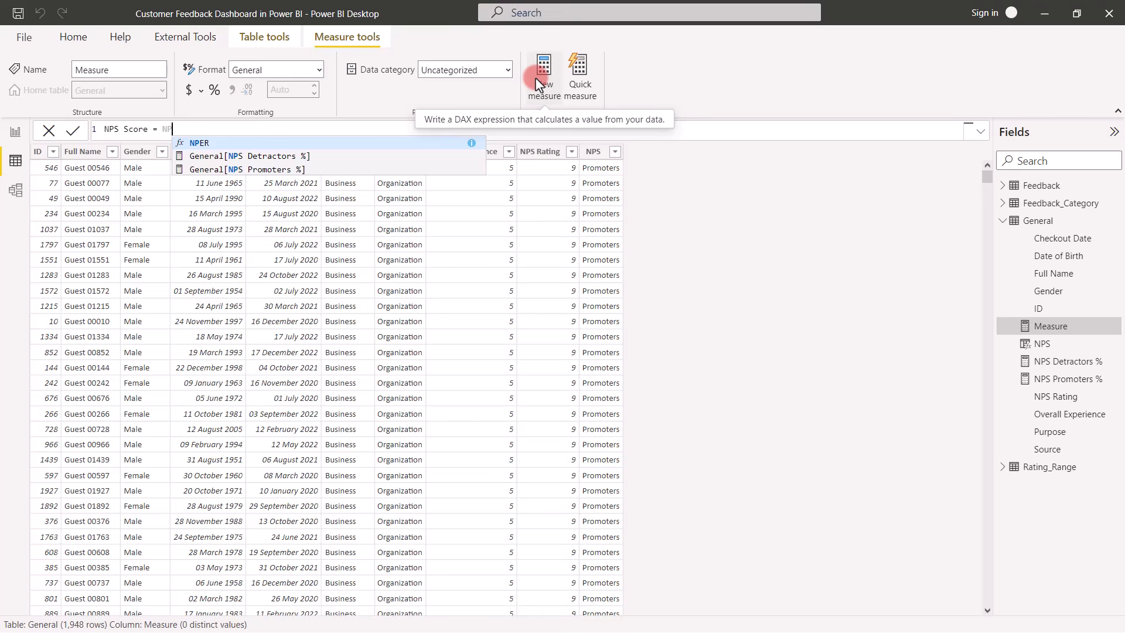
pyautogui.press('Down')
pyautogui.press('Down')
pyautogui.press('Tab')
pyautogui.write('-np')
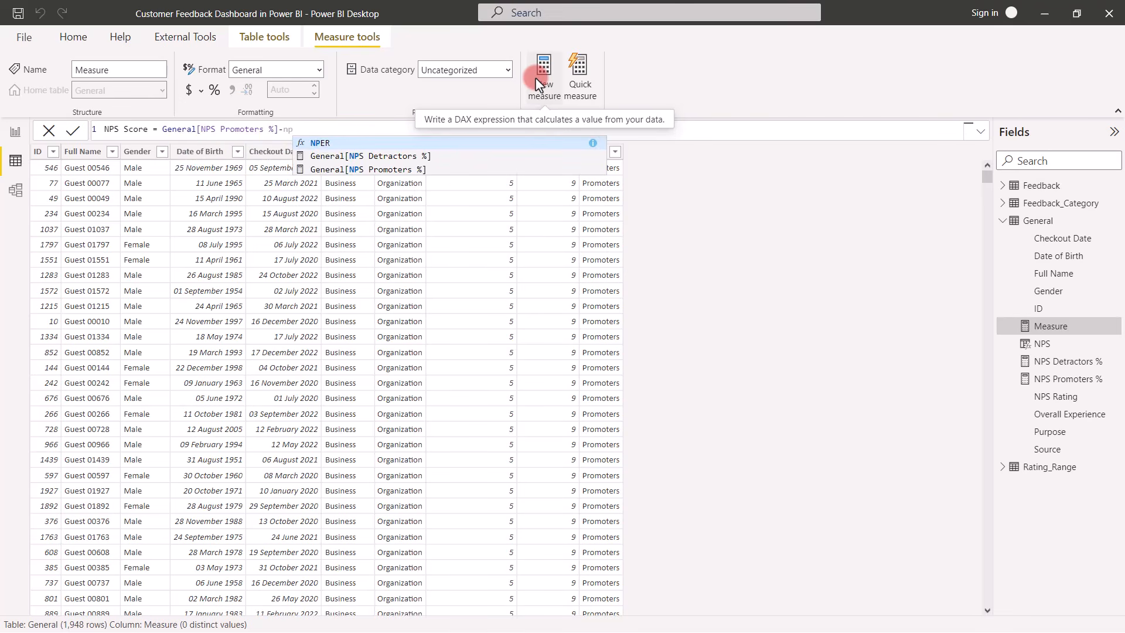
pyautogui.press('Down')
pyautogui.press('Tab')
pyautogui.press('Return')
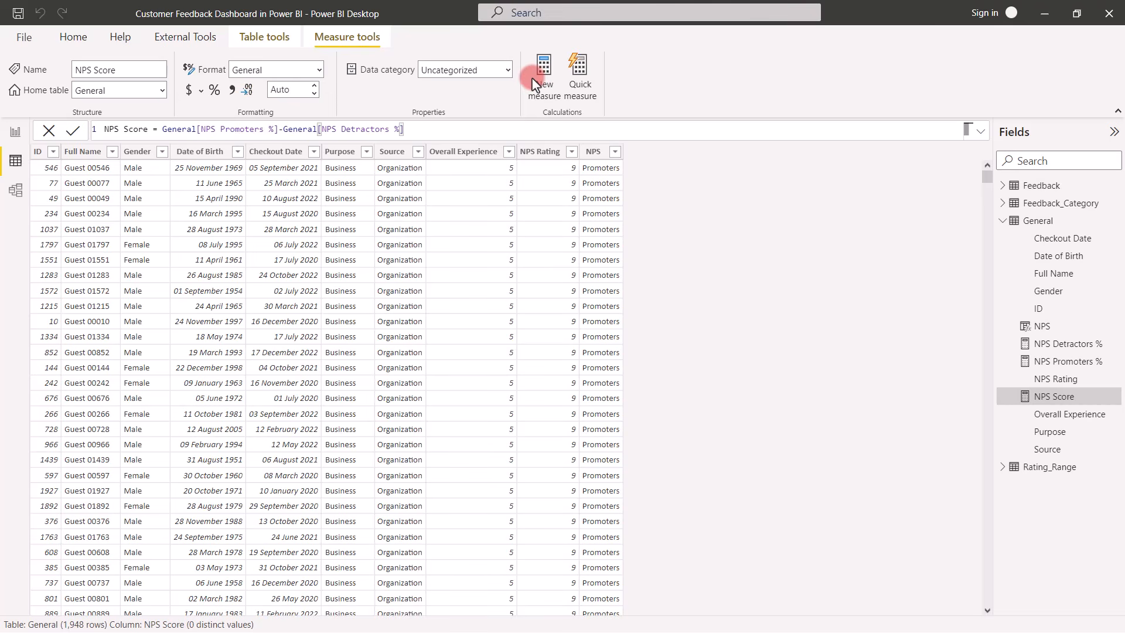
# Step: In the report view, add a slicer for the General table's Purpose field directly right of the smaller blue shape
pyautogui.click(15, 131)
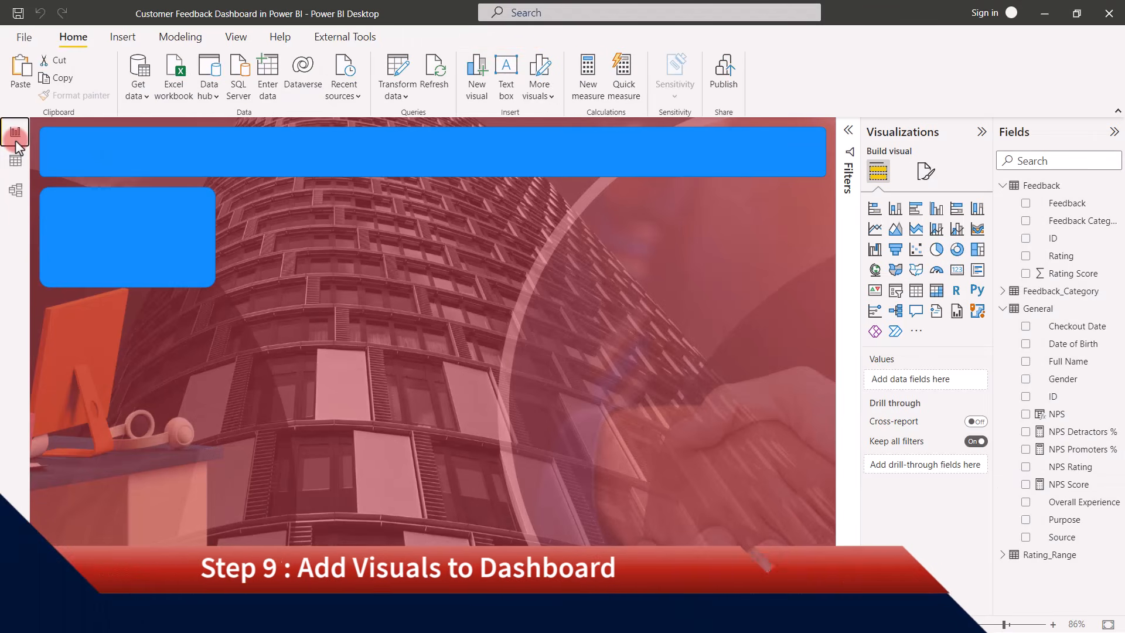
pyautogui.click(894, 291)
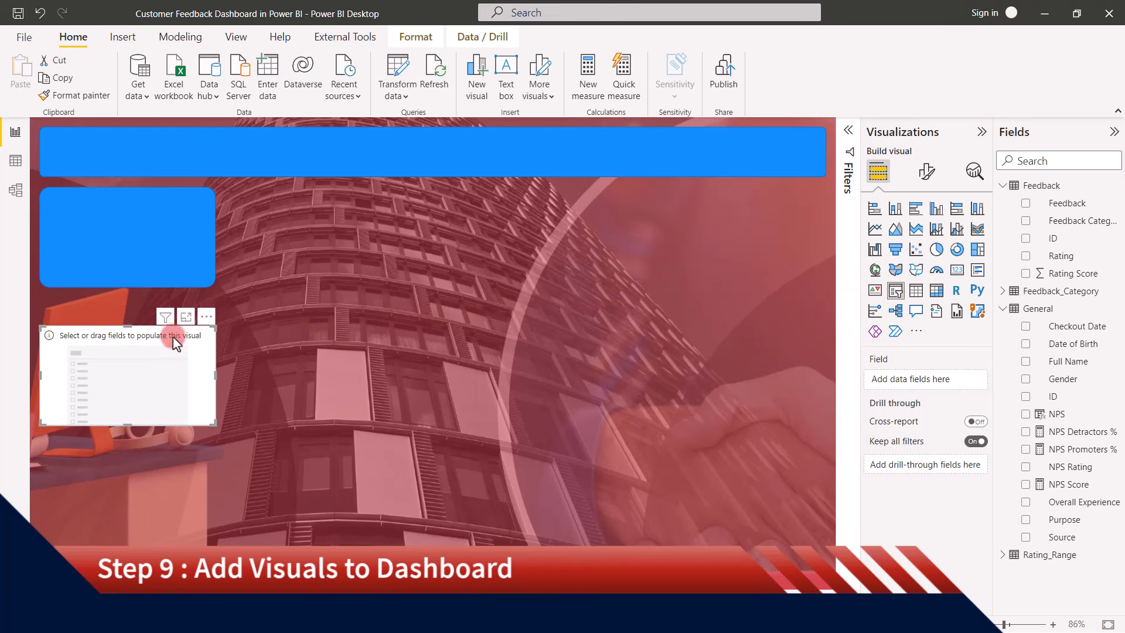
pyautogui.moveTo(129, 336); pyautogui.dragTo(310, 206)
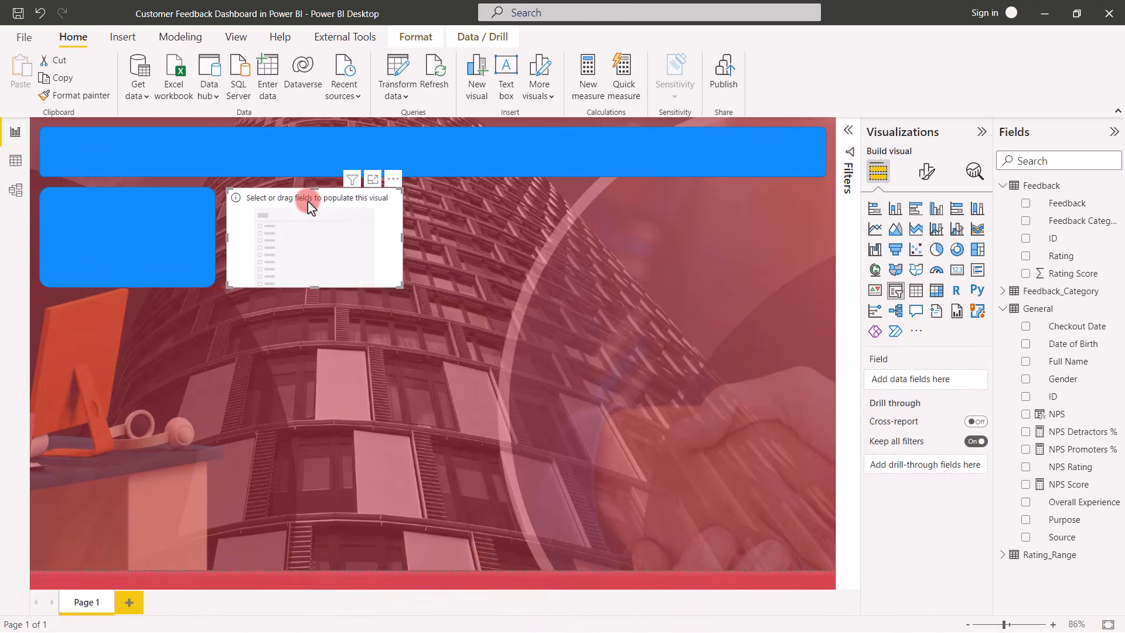
pyautogui.click(1026, 519)
# Step: Set the Purpose slicer's orientation to Horizontal and resize it into a wider, shorter strip with all options in one row
pyautogui.click(924, 172)
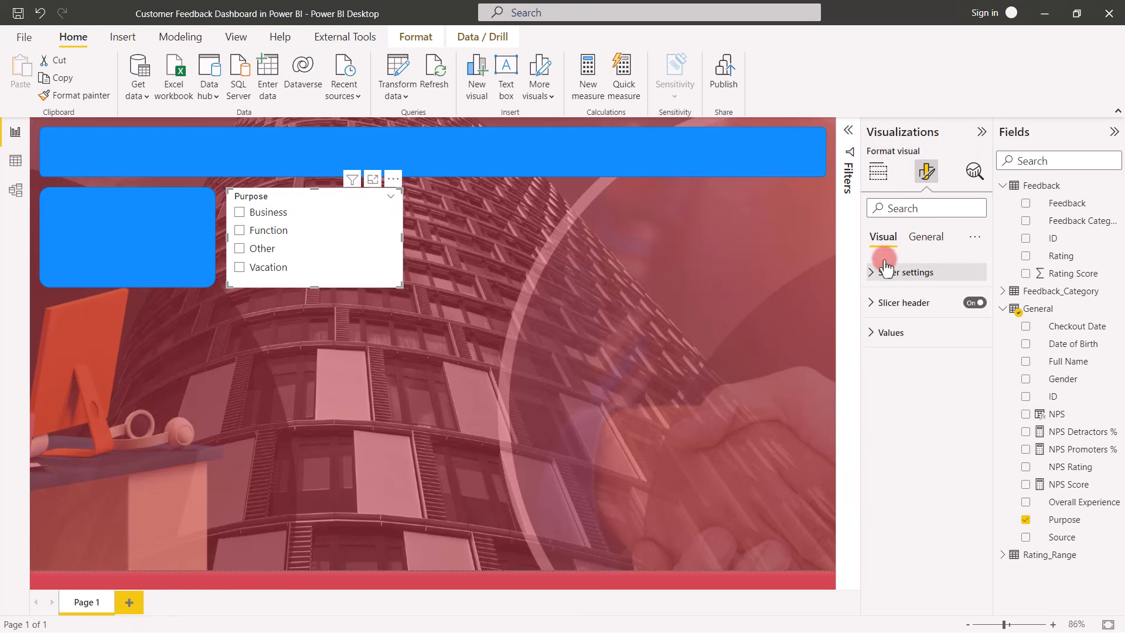
pyautogui.click(878, 272)
pyautogui.click(961, 346)
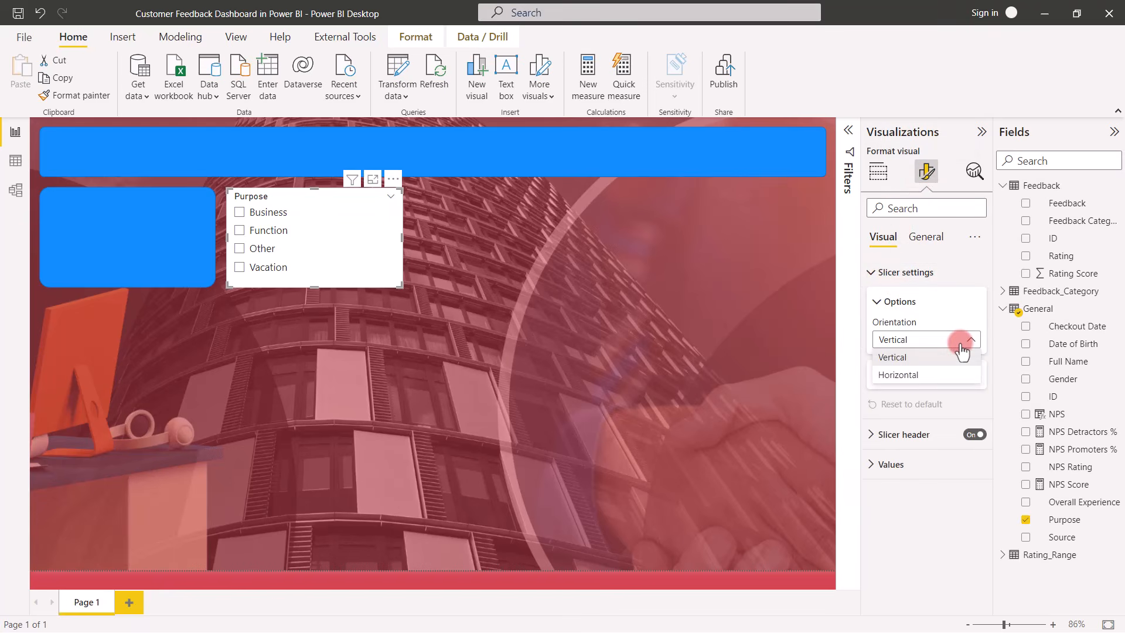
pyautogui.click(948, 375)
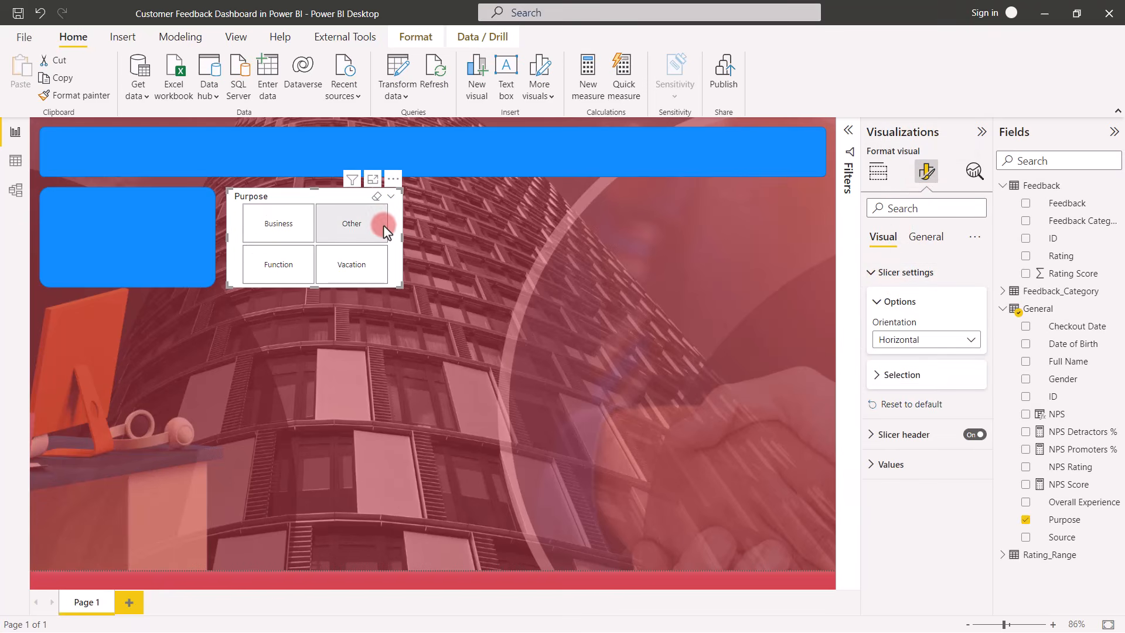
pyautogui.moveTo(402, 238); pyautogui.dragTo(435, 235)
pyautogui.moveTo(331, 276); pyautogui.dragTo(333, 220)
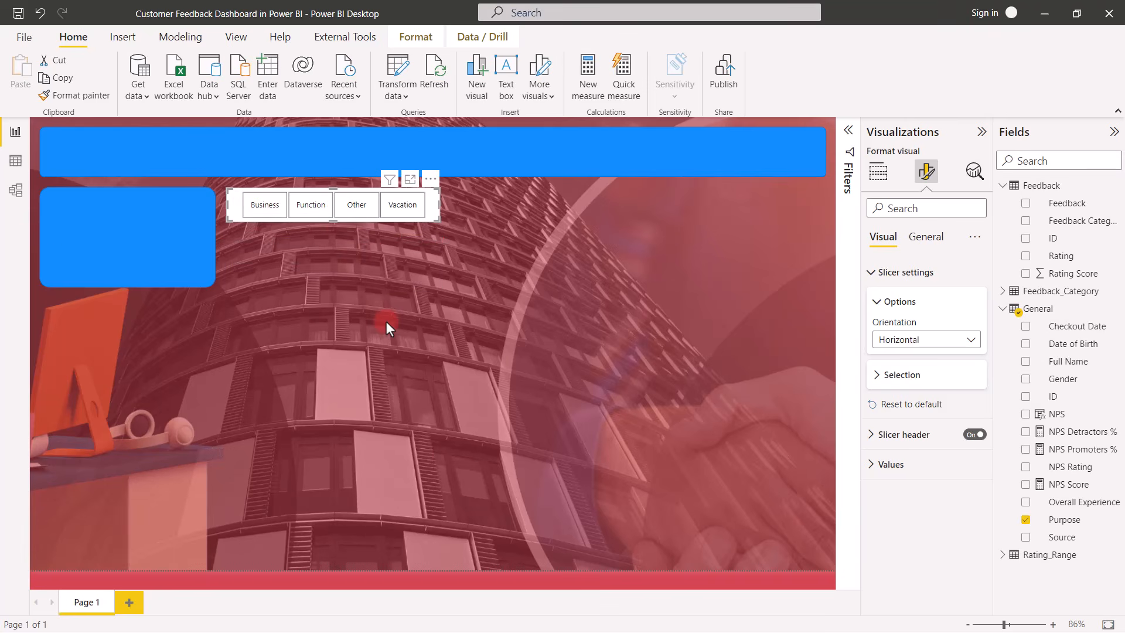
# Step: Duplicate the Purpose slicer beside the original, replace the copy's field with Gender, and narrow it to fit its two options
pyautogui.hotkey('ctrl', 'c')
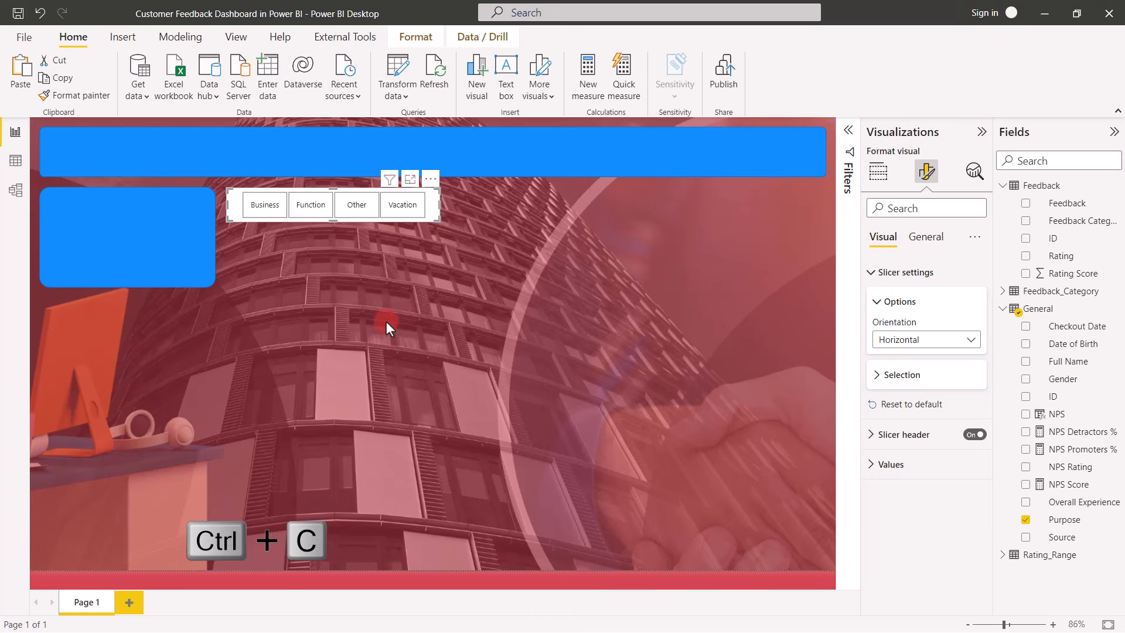
pyautogui.hotkey('ctrl', 'v')
pyautogui.moveTo(238, 202); pyautogui.dragTo(459, 198)
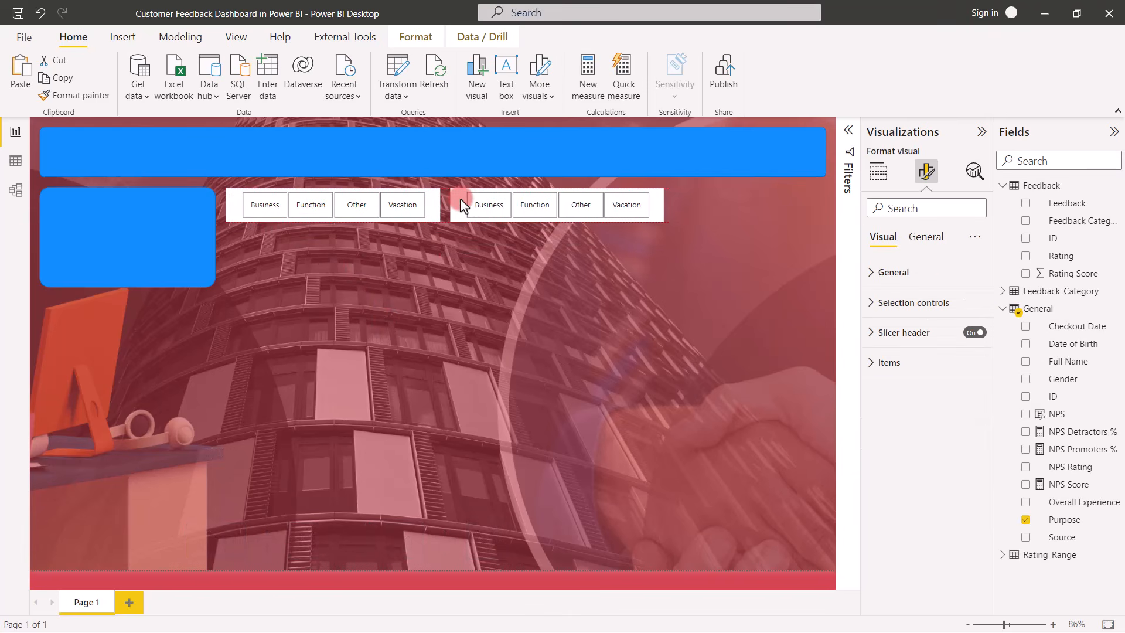
pyautogui.click(1025, 520)
pyautogui.click(1025, 379)
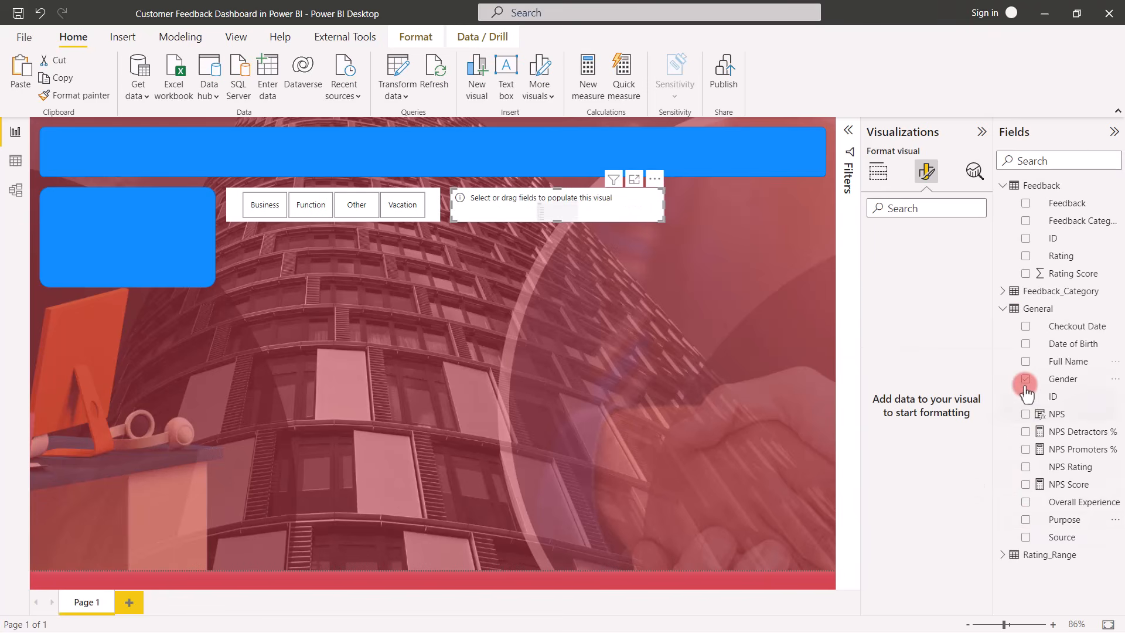
pyautogui.moveTo(665, 217); pyautogui.dragTo(574, 210)
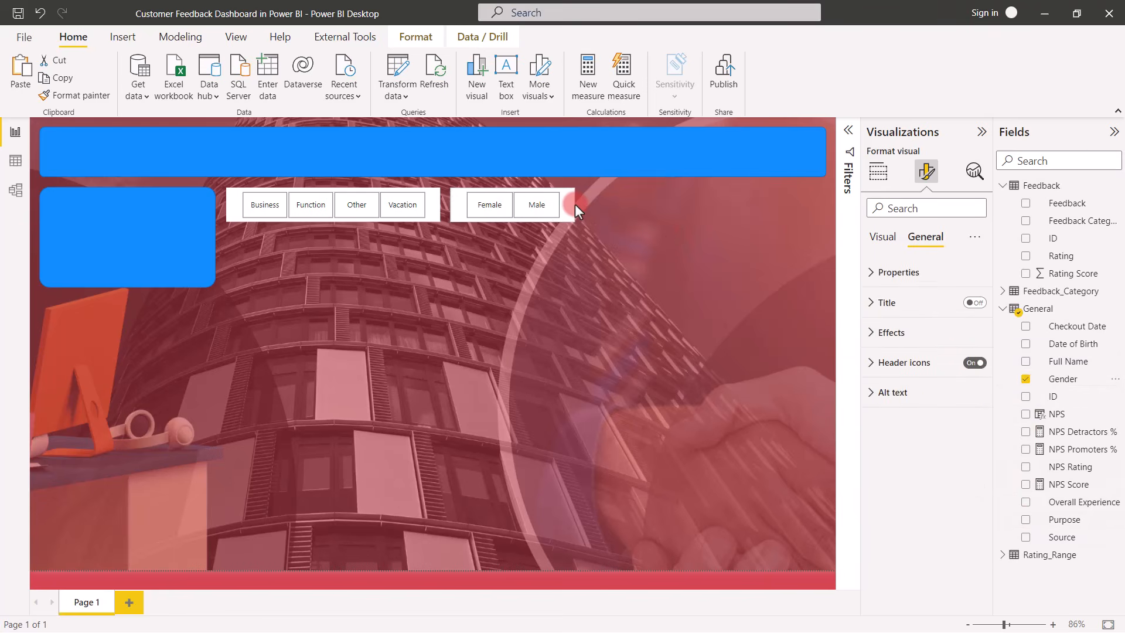
# Step: Add a gauge visual showing NPS Score and place it just below the smaller blue shape
pyautogui.click(780, 246)
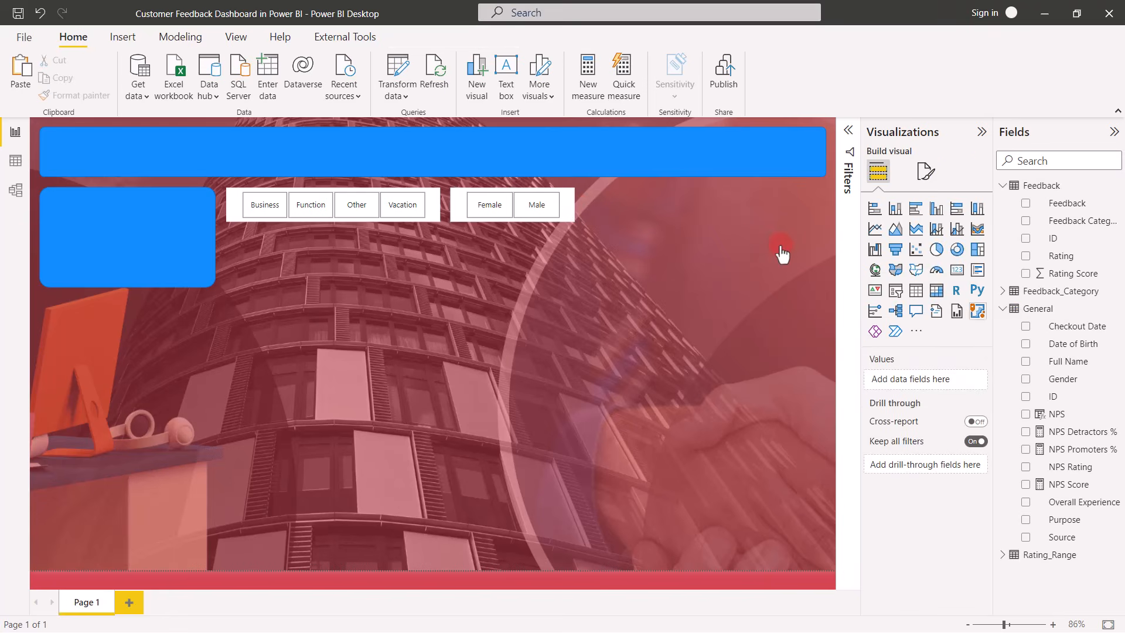
pyautogui.click(1026, 484)
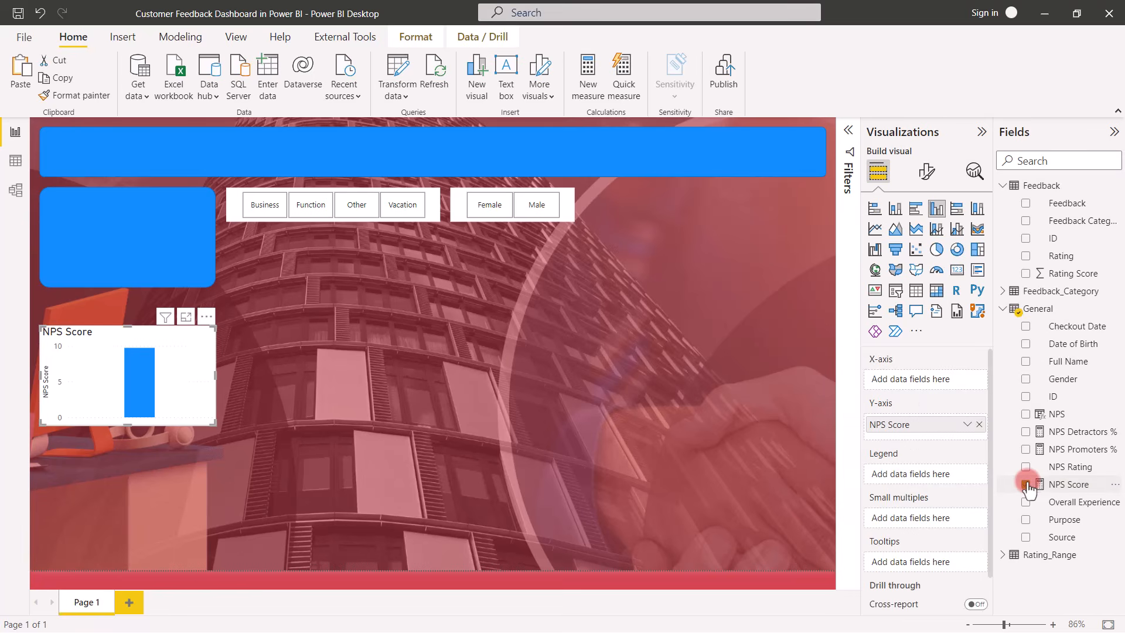
pyautogui.click(936, 271)
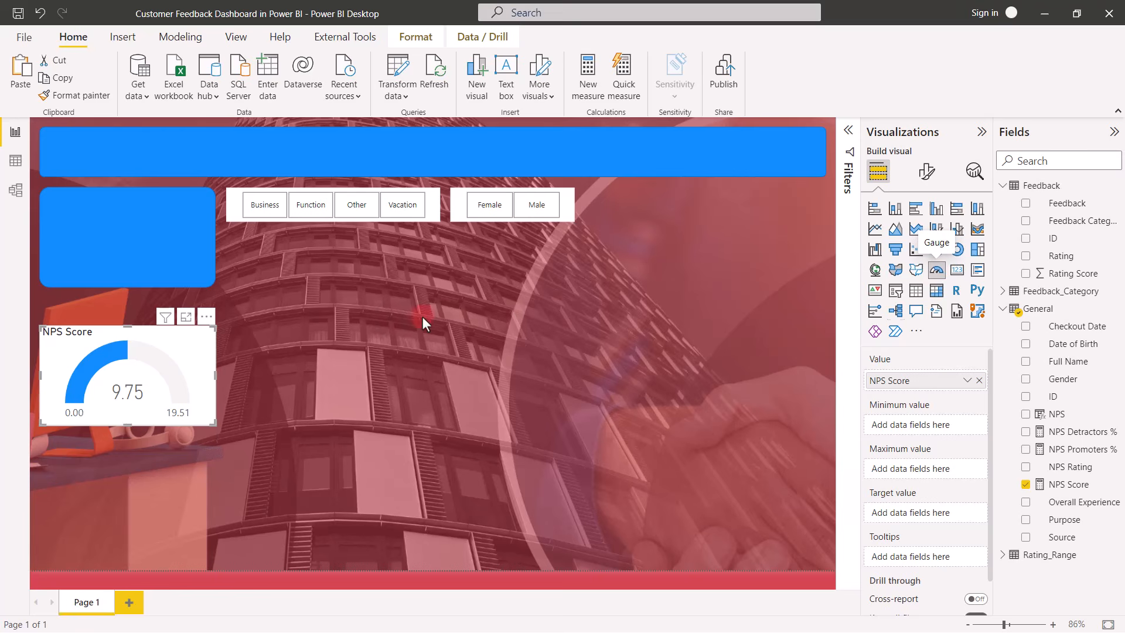
pyautogui.click(86, 345)
pyautogui.moveTo(87, 345); pyautogui.dragTo(85, 320)
# Step: Add a clustered bar chart below the gauge with NPS on the Y-axis and Count of NPS on the X-axis
pyautogui.click(477, 389)
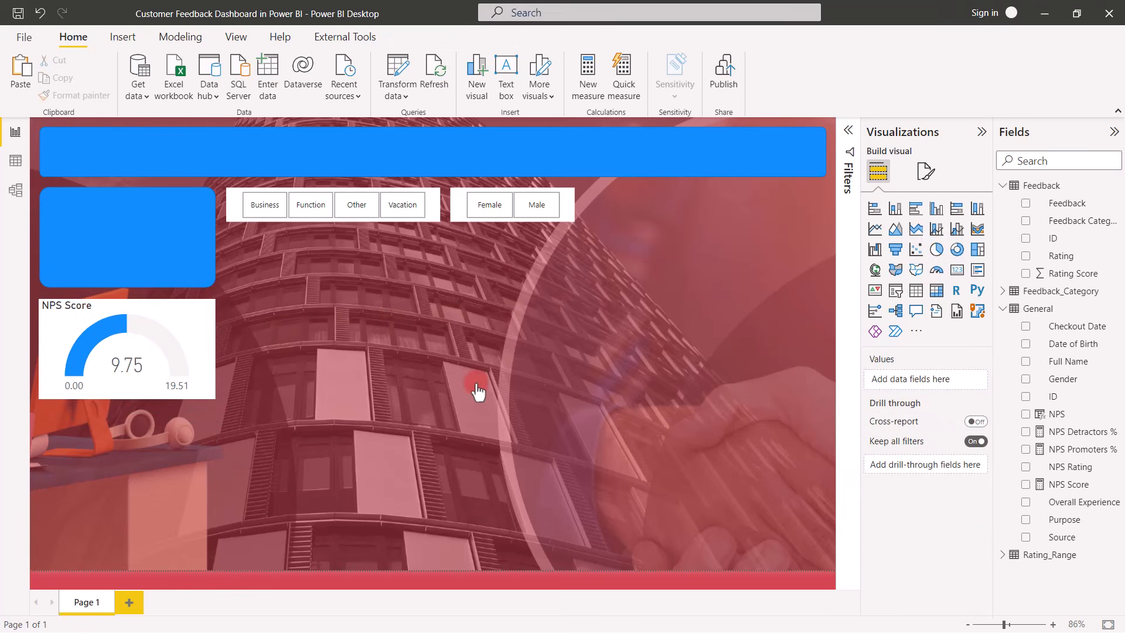
pyautogui.click(916, 209)
pyautogui.click(1052, 414)
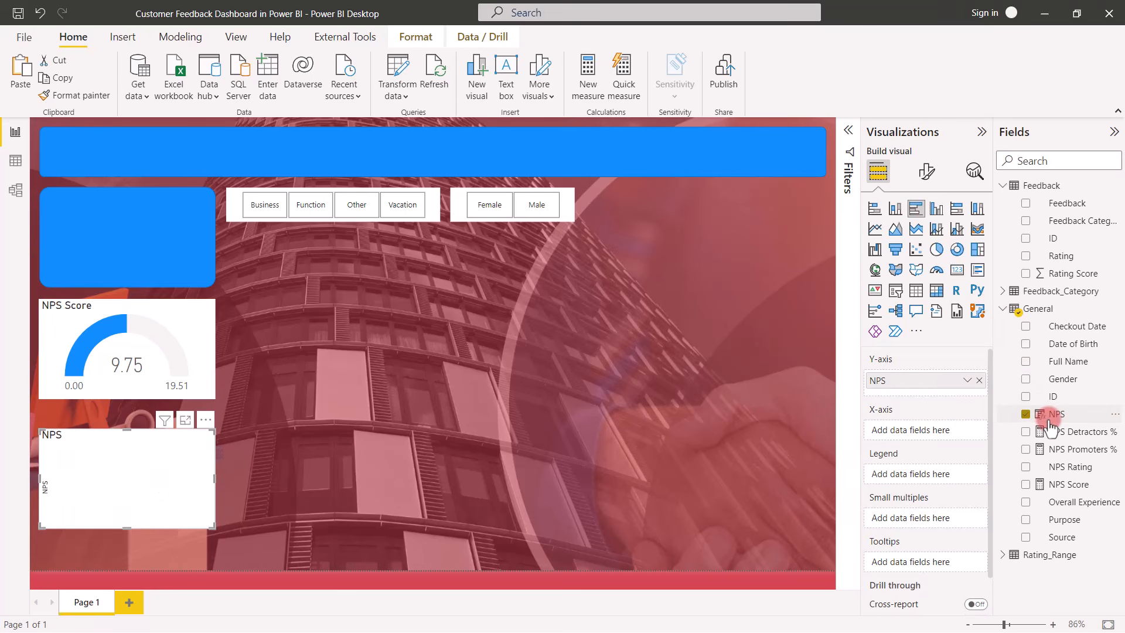
pyautogui.moveTo(1048, 426); pyautogui.dragTo(917, 434)
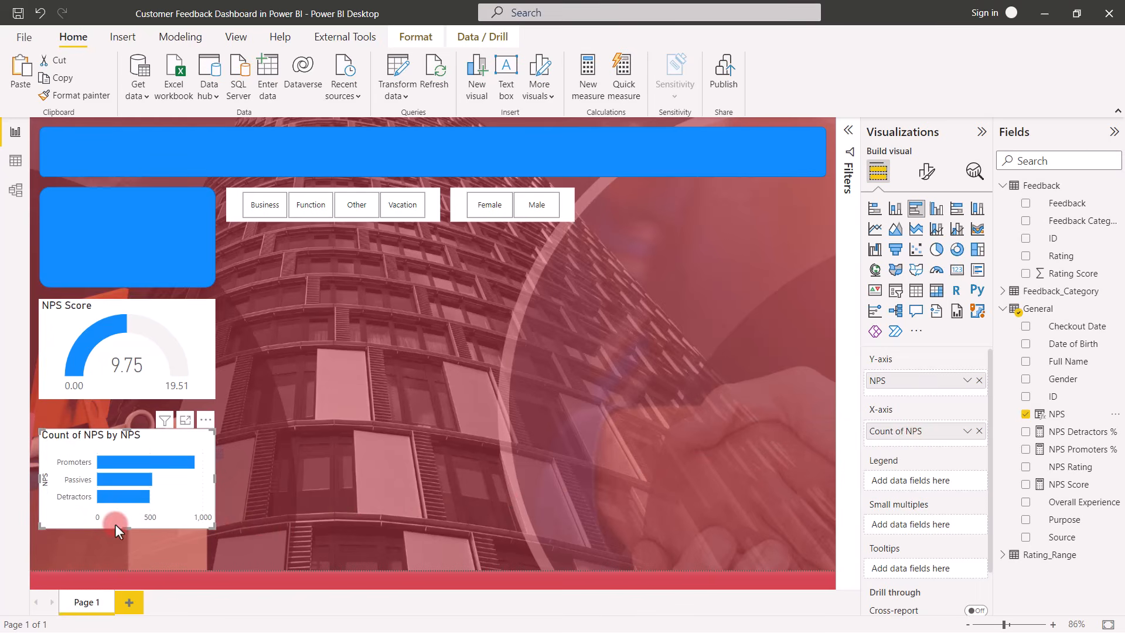
# Step: Make the NPS bar chart slightly taller by extending its lower edge
pyautogui.moveTo(125, 529); pyautogui.dragTo(125, 539)
pyautogui.click(126, 539)
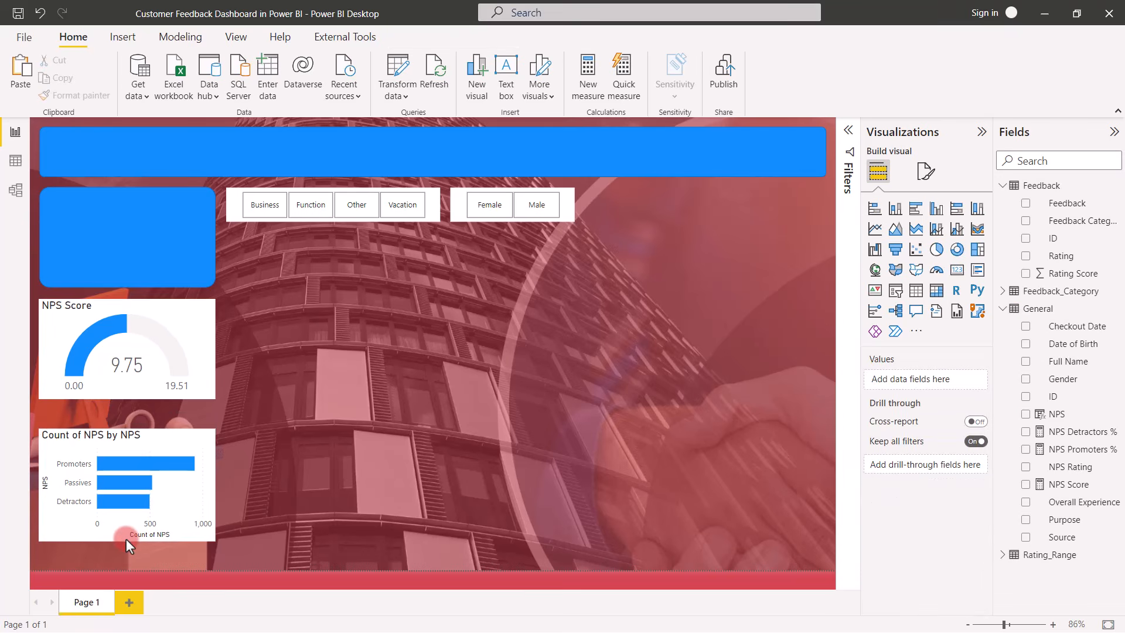
# Step: Add a donut chart with Purpose as legend and Count of Purpose as values, and extend it up to just below the Purpose slicer
pyautogui.click(957, 250)
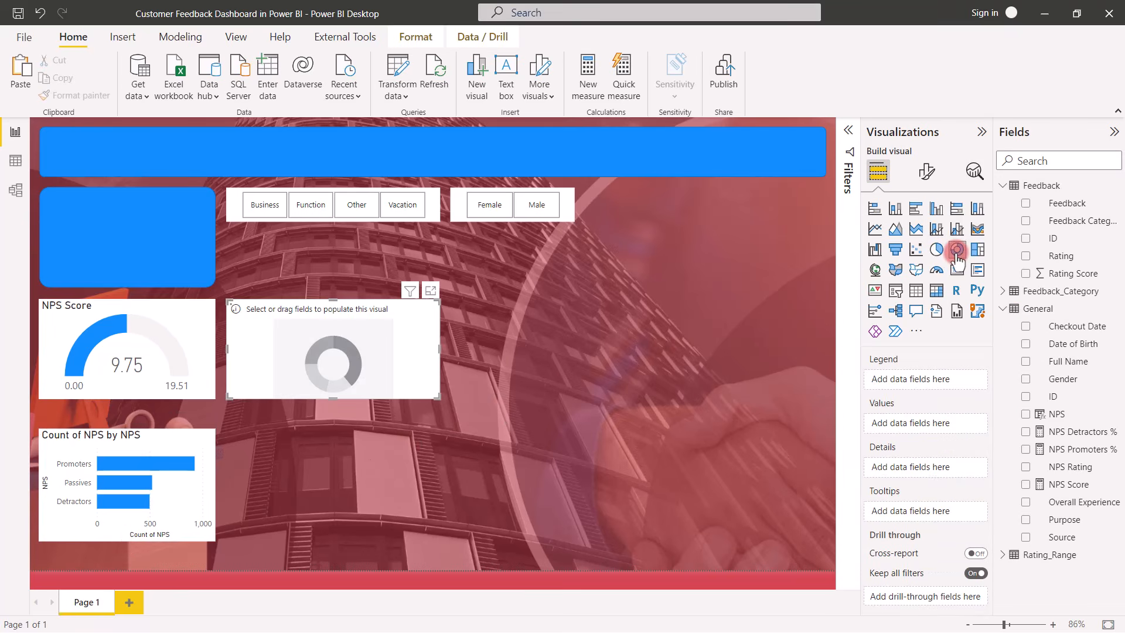
pyautogui.click(1026, 519)
pyautogui.moveTo(1061, 520); pyautogui.dragTo(920, 431)
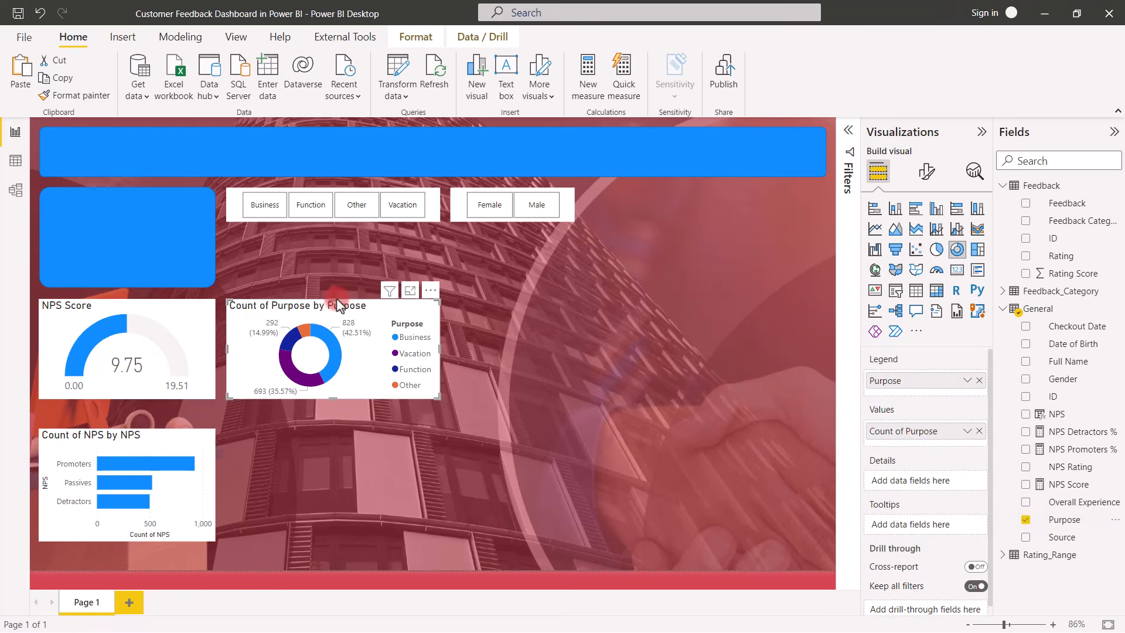
pyautogui.moveTo(337, 300); pyautogui.dragTo(337, 248)
# Step: Duplicate the Purpose donut chart beside the original, narrow the copy, and replace its fields with Gender as legend and Count of Gender as values
pyautogui.hotkey('ctrl', 'c')
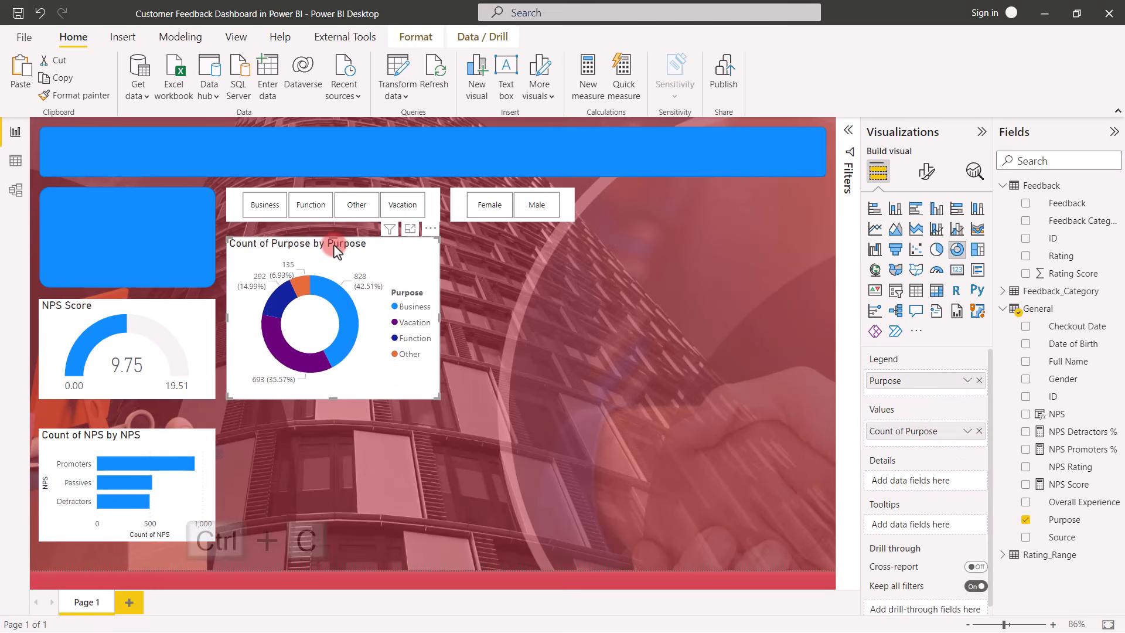
pyautogui.hotkey('ctrl', 'v')
pyautogui.moveTo(537, 287); pyautogui.dragTo(580, 272)
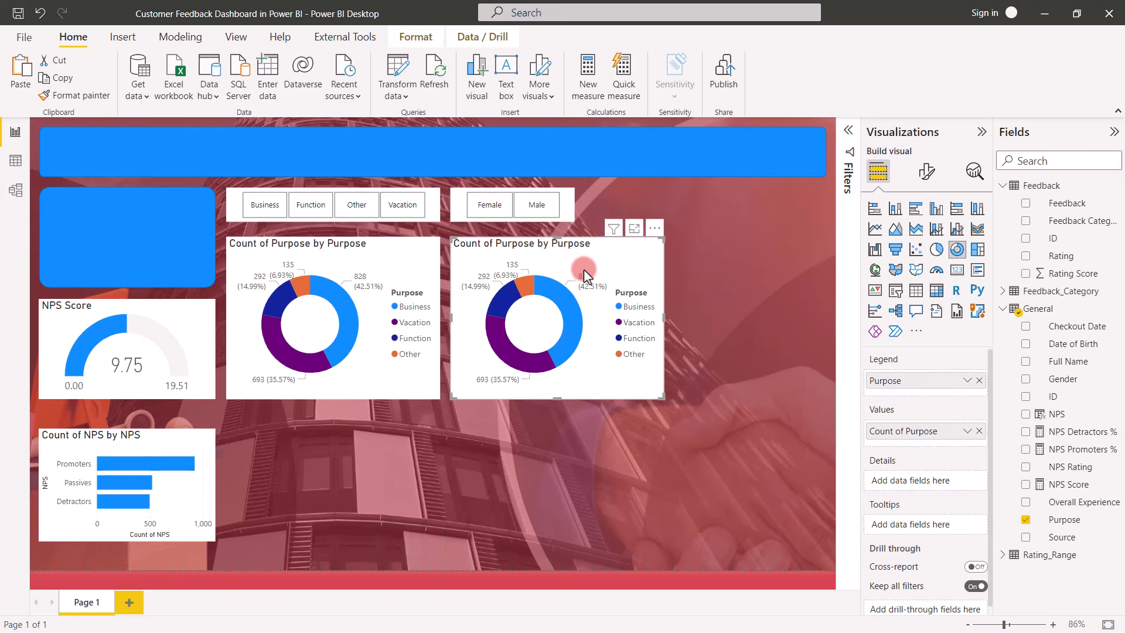
pyautogui.moveTo(662, 317); pyautogui.dragTo(604, 317)
pyautogui.click(1026, 519)
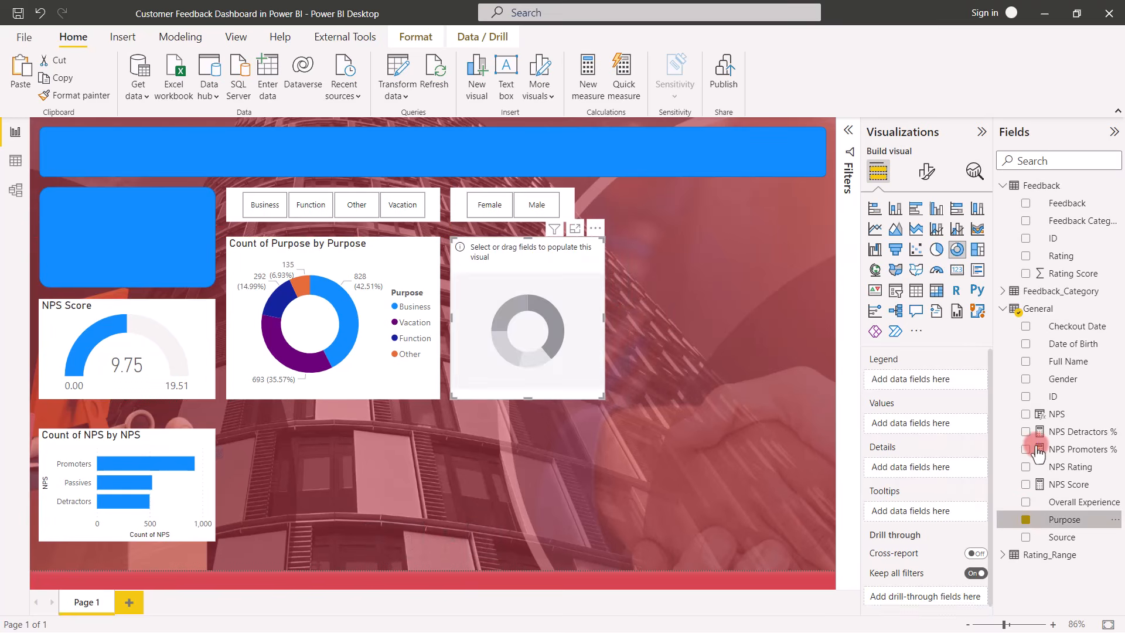
pyautogui.click(1026, 379)
pyautogui.moveTo(1047, 384); pyautogui.dragTo(928, 429)
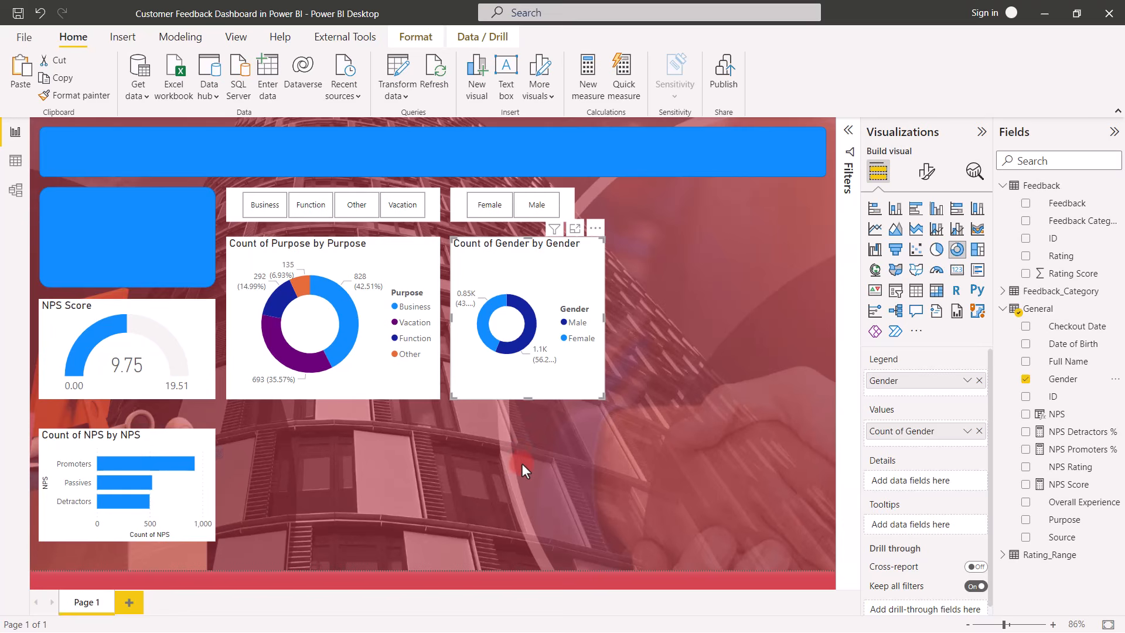
pyautogui.click(536, 467)
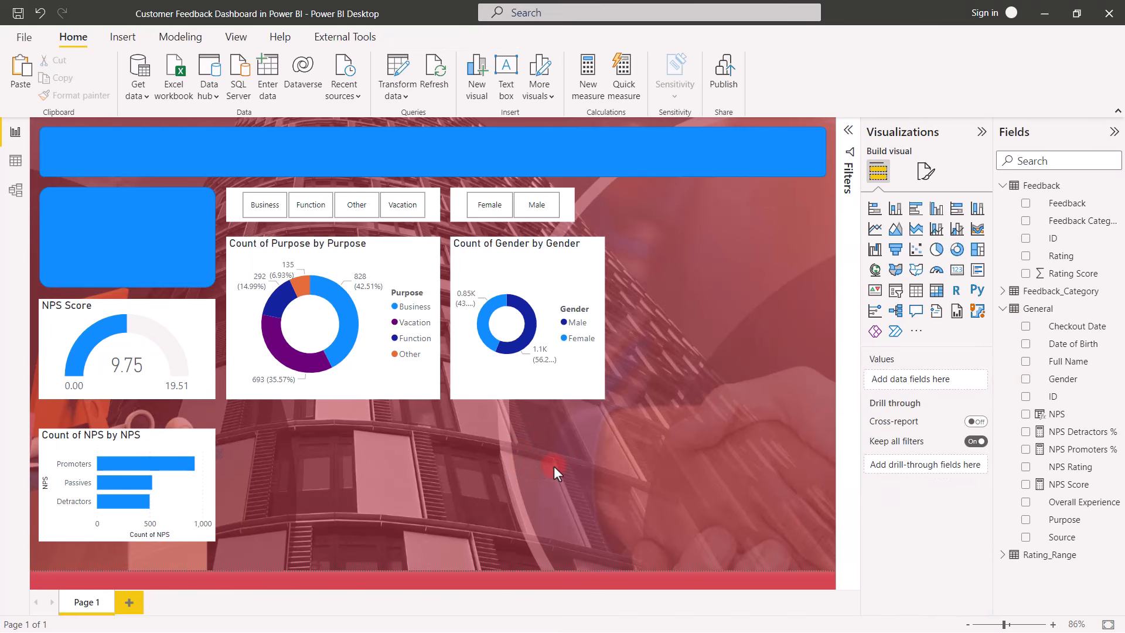
# Step: Add a clustered bar chart below the Purpose donut with Source on the Y-axis and Count of Source on the X-axis
pyautogui.click(917, 210)
pyautogui.moveTo(677, 265); pyautogui.dragTo(319, 430)
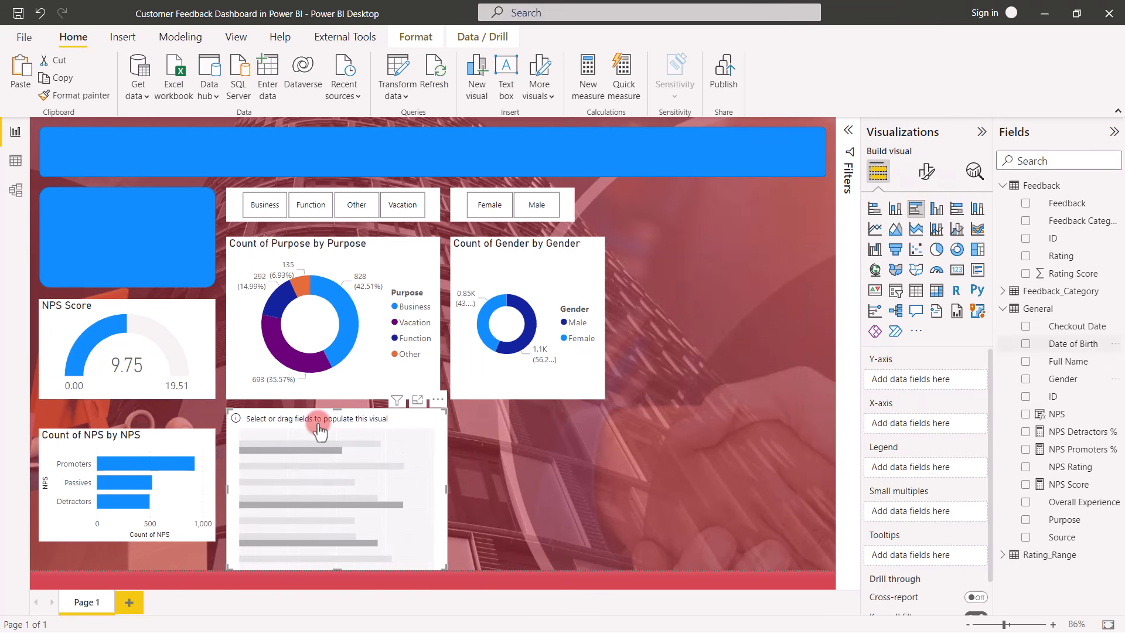
pyautogui.click(1026, 537)
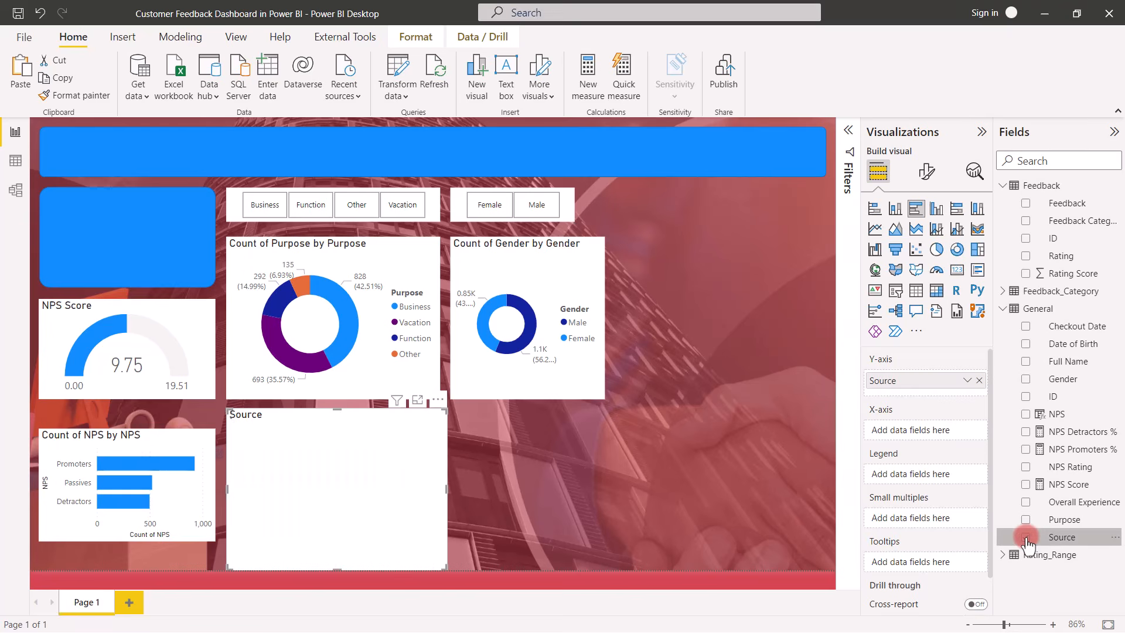
pyautogui.moveTo(1033, 512); pyautogui.dragTo(922, 431)
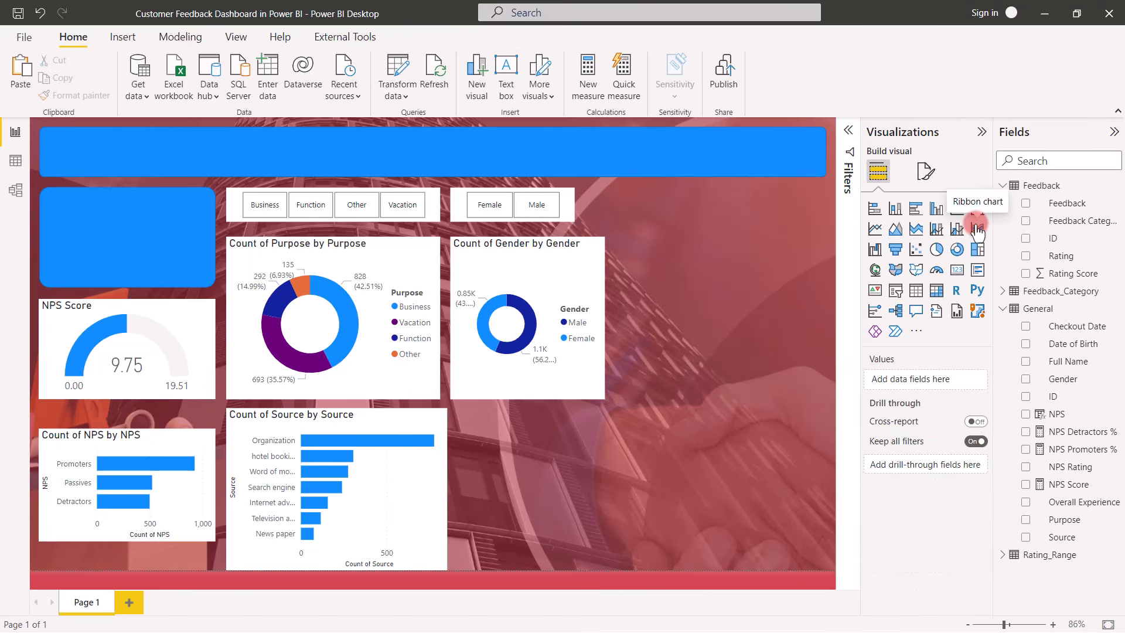
# Step: Add a wide ribbon chart beside the Source bar chart with Checkout Date on the X-axis, Count of Source on the Y-axis and Source as legend
pyautogui.click(978, 229)
pyautogui.moveTo(721, 258); pyautogui.dragTo(580, 437)
pyautogui.moveTo(680, 490); pyautogui.dragTo(825, 487)
pyautogui.moveTo(1073, 343); pyautogui.dragTo(1024, 326)
pyautogui.click(1025, 325)
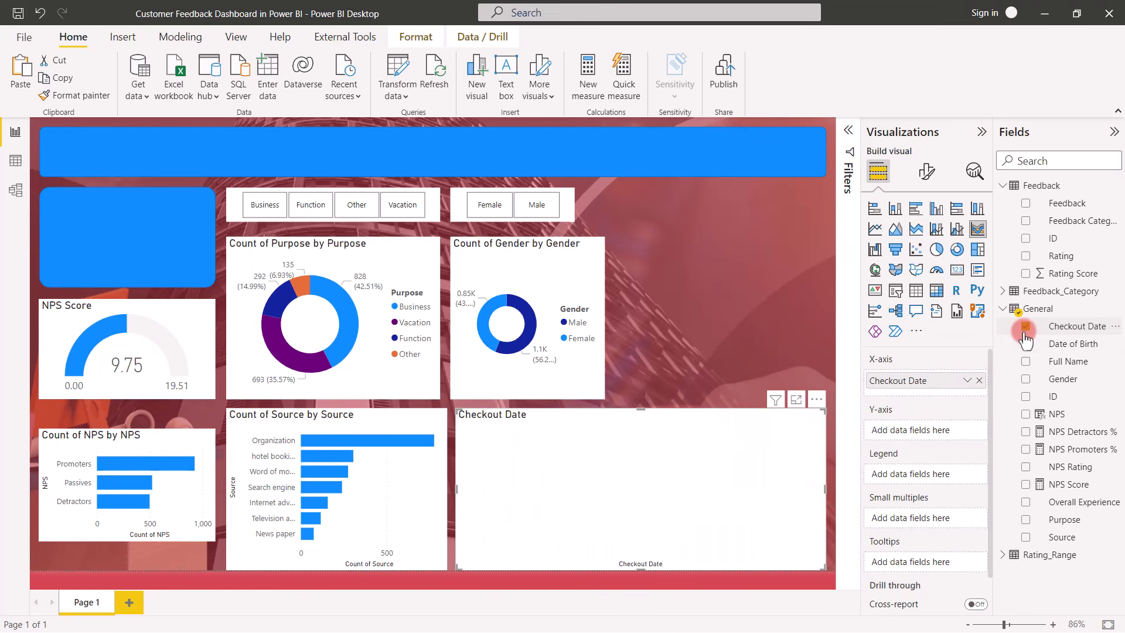
pyautogui.click(1025, 536)
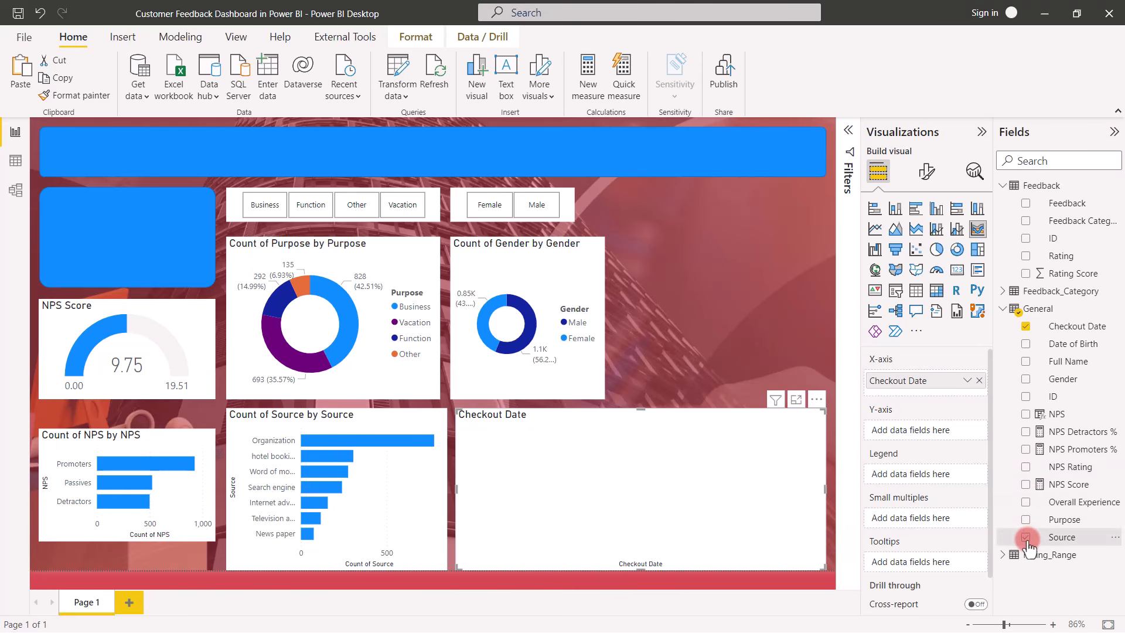
pyautogui.moveTo(1072, 537); pyautogui.dragTo(944, 426)
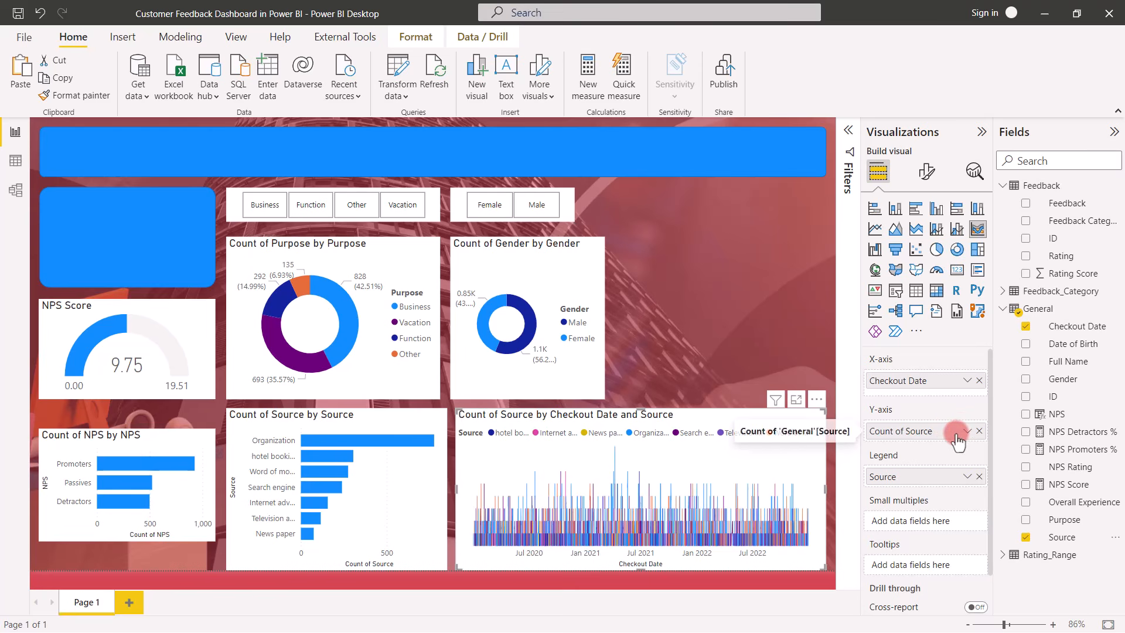
# Step: Group the ribbon chart's Checkout Date into bins with a bin size of 3 months
pyautogui.click(967, 381)
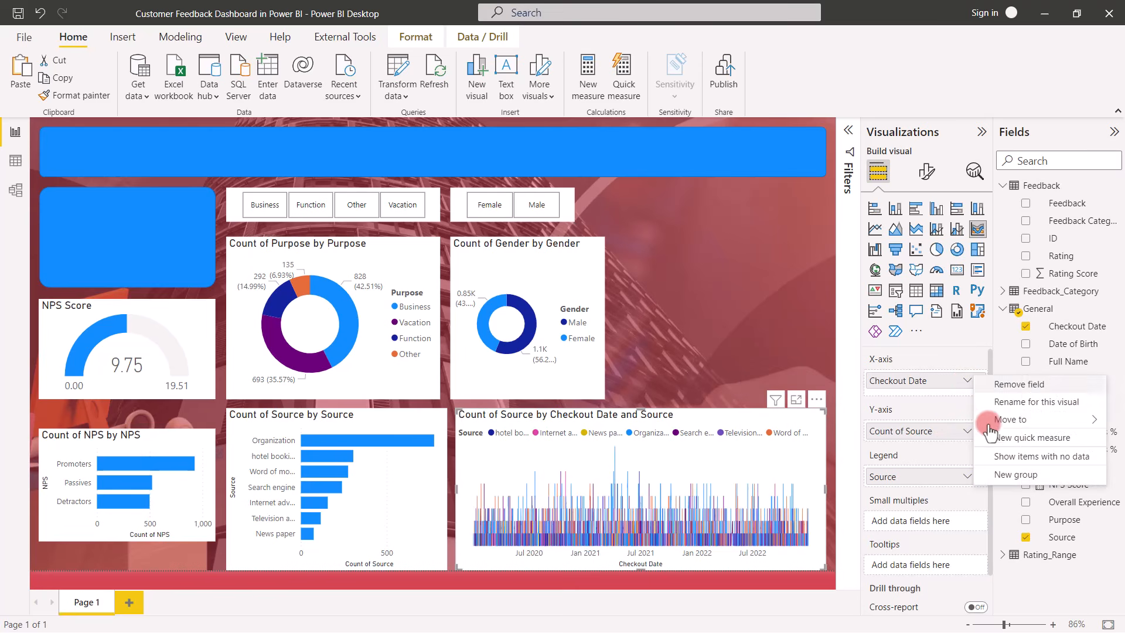
pyautogui.click(1016, 476)
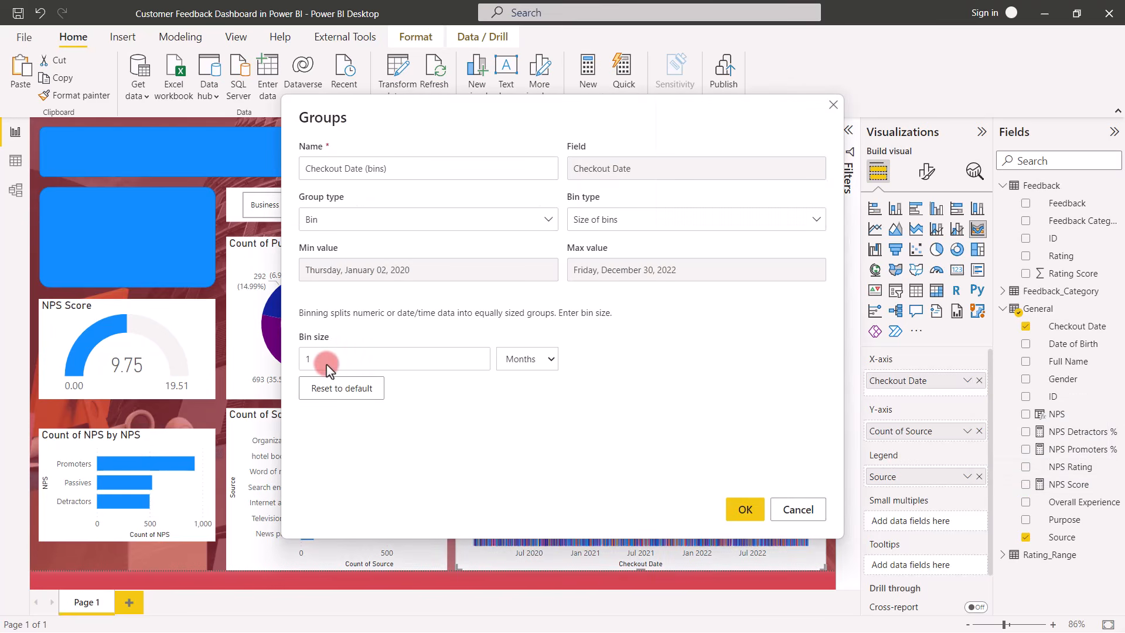
pyautogui.doubleClick(327, 364)
pyautogui.write('3')
pyautogui.click(745, 509)
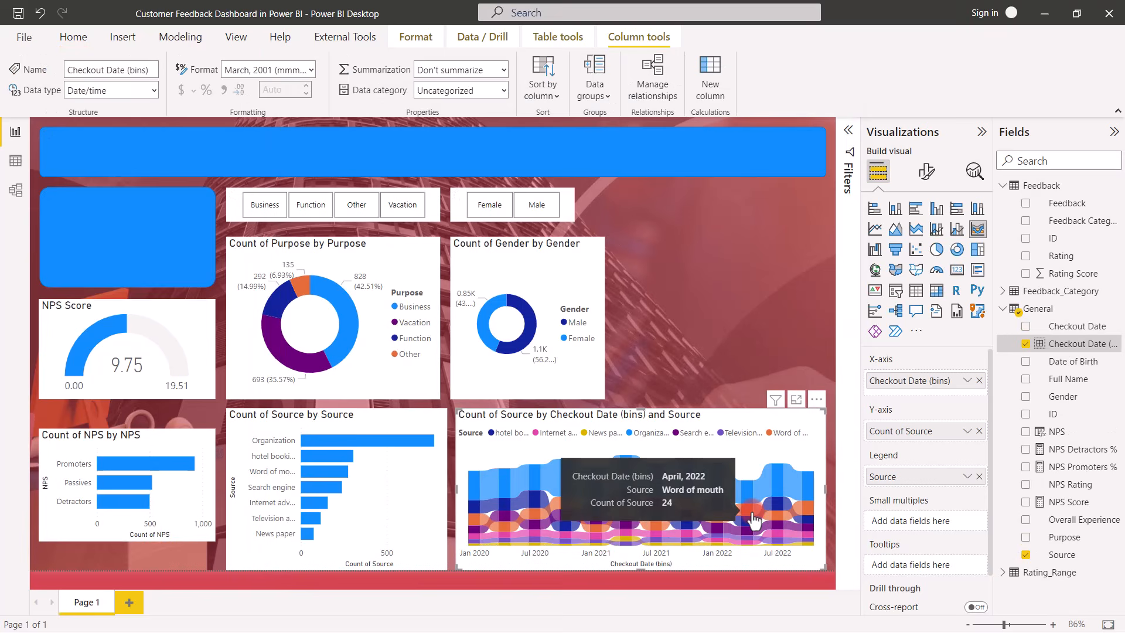
pyautogui.click(719, 341)
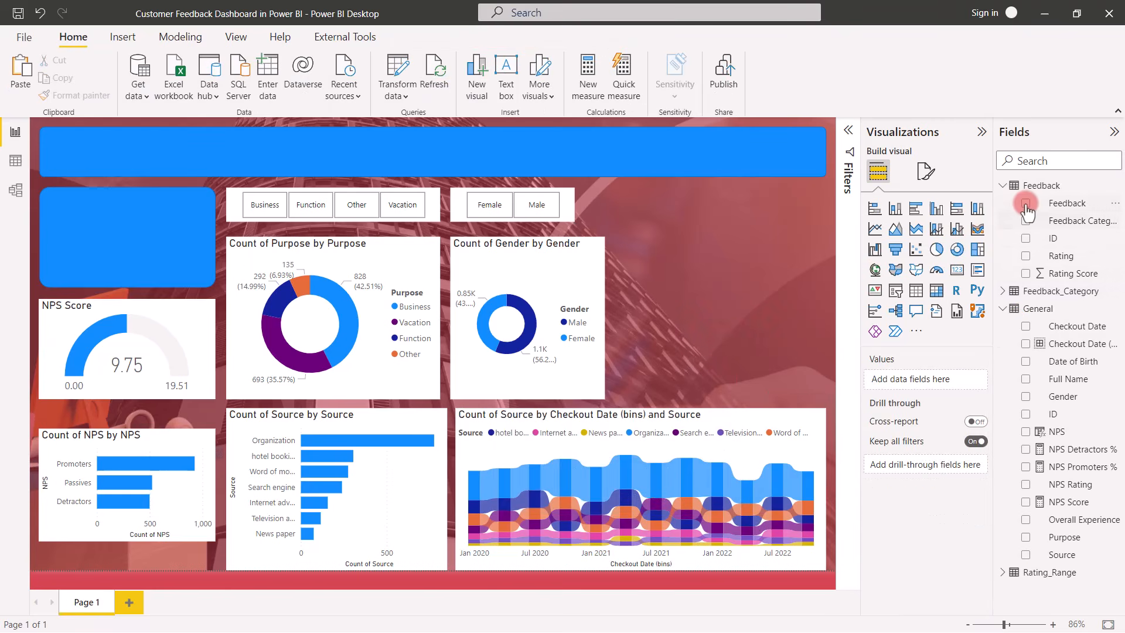
# Step: Add a clustered column chart beside the Gender donut showing Rating Score, with Feedback Category above Feedback on the X-axis
pyautogui.click(1025, 204)
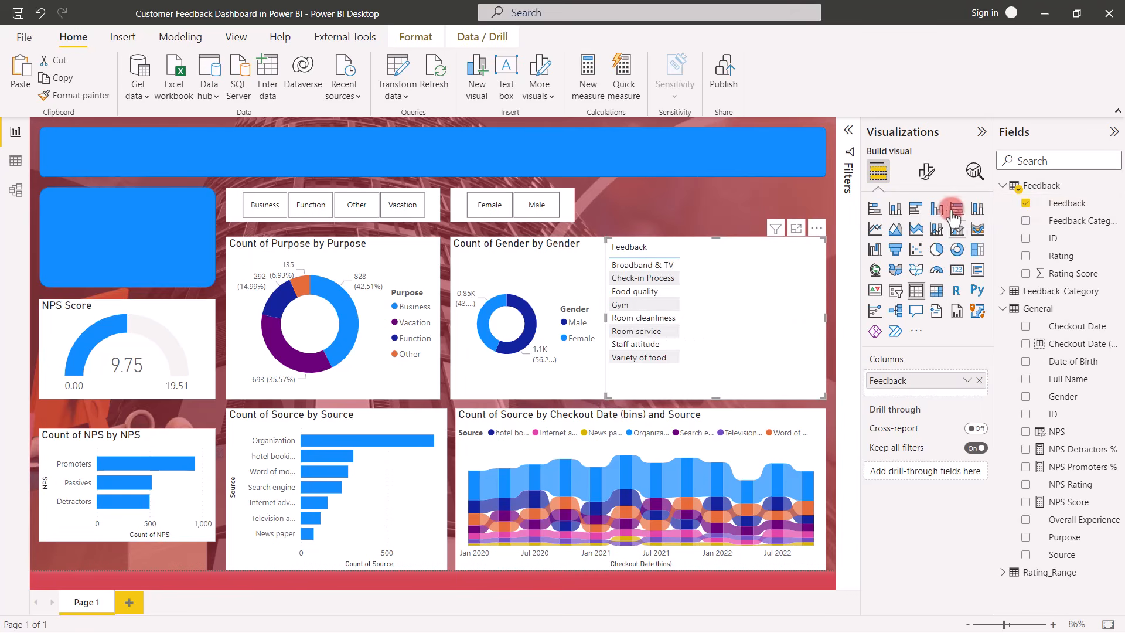
pyautogui.click(935, 211)
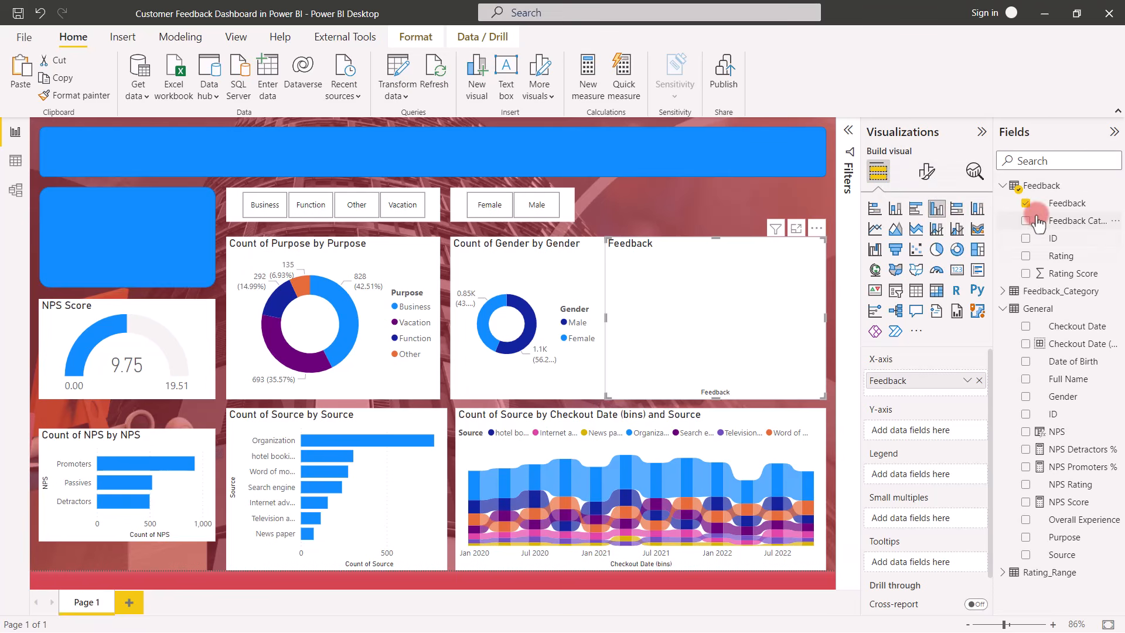
pyautogui.moveTo(1077, 221); pyautogui.dragTo(969, 382)
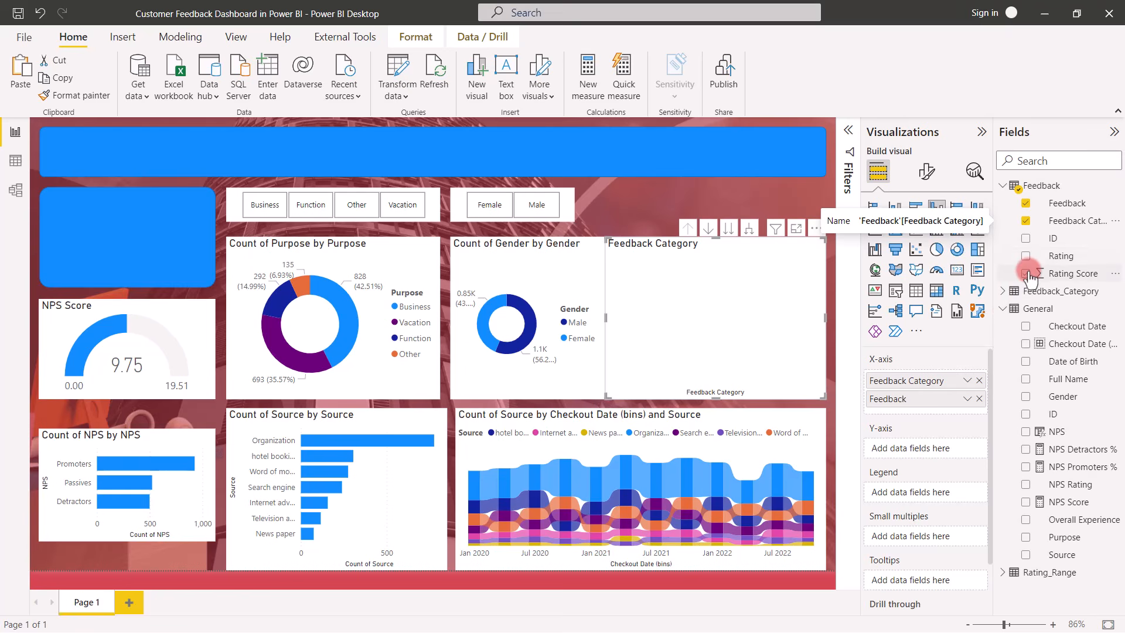
pyautogui.click(1026, 274)
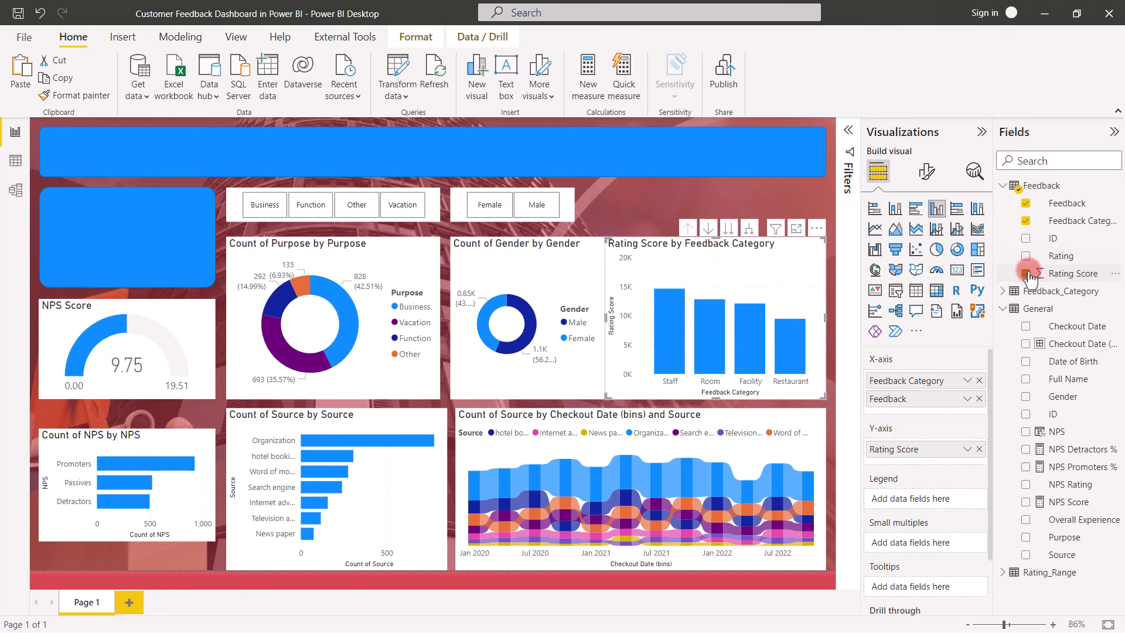
# Step: Check the Rating Score chart at the Feedback level and return it to the Feedback Category level
pyautogui.click(728, 228)
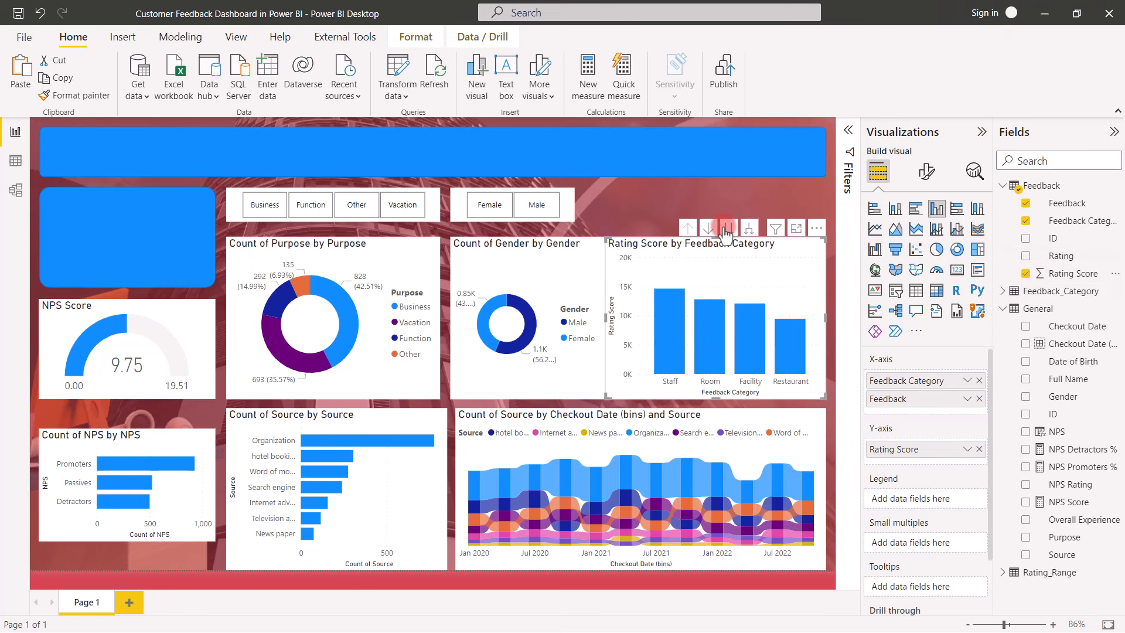
pyautogui.click(726, 230)
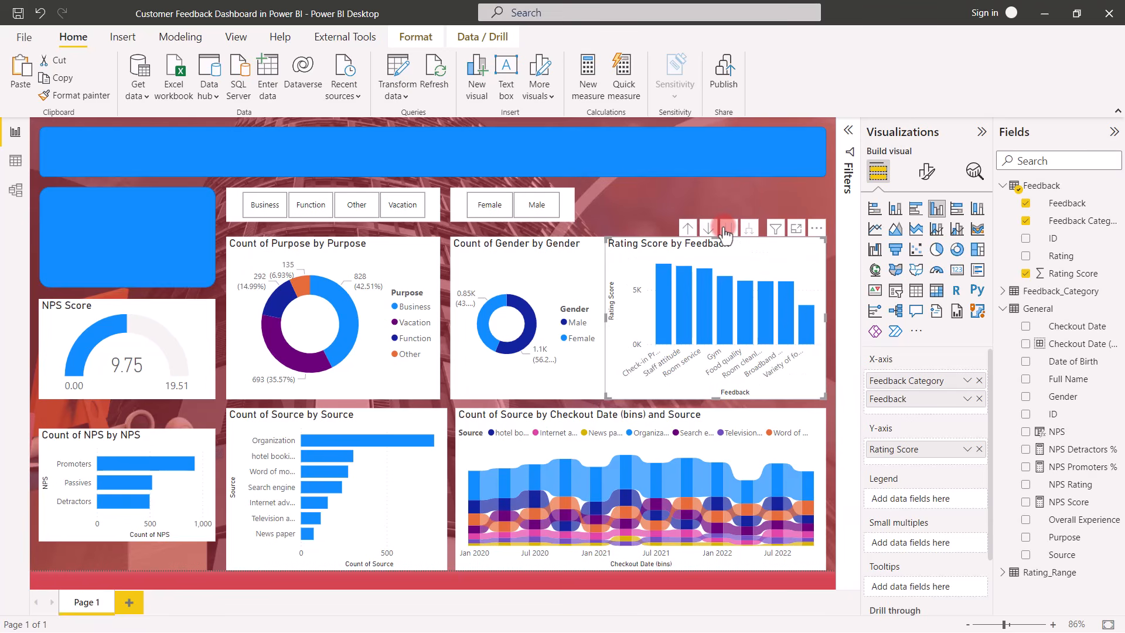
pyautogui.click(688, 228)
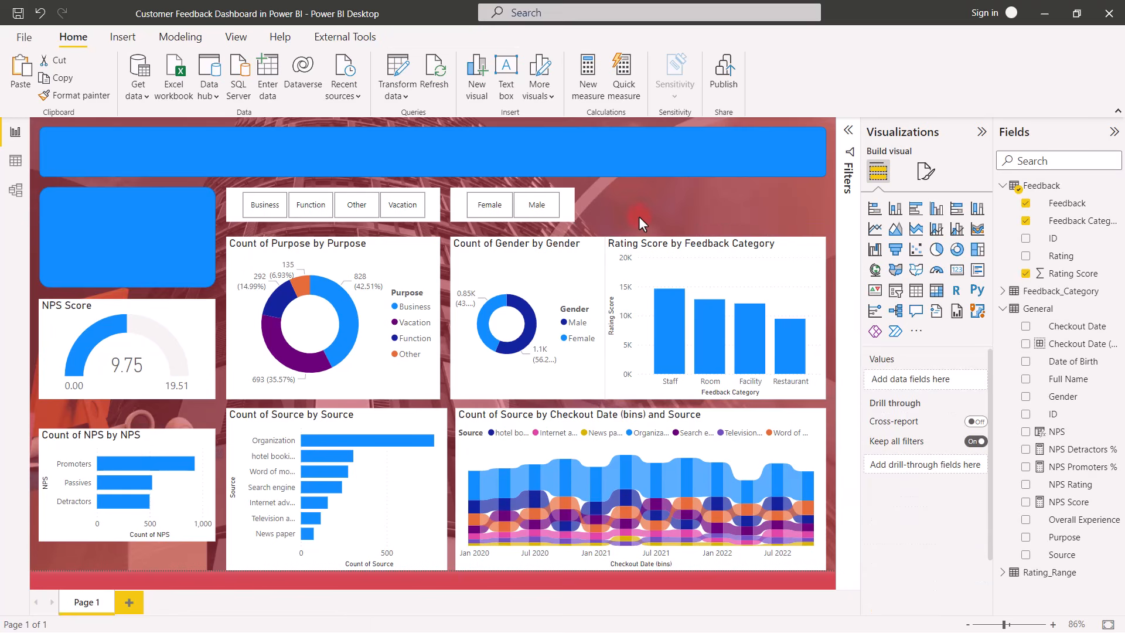
# Step: Extend the Rating Score chart upward to align with the slicers and narrow it to leave a gap beside the Gender donut
pyautogui.moveTo(715, 238); pyautogui.dragTo(714, 189)
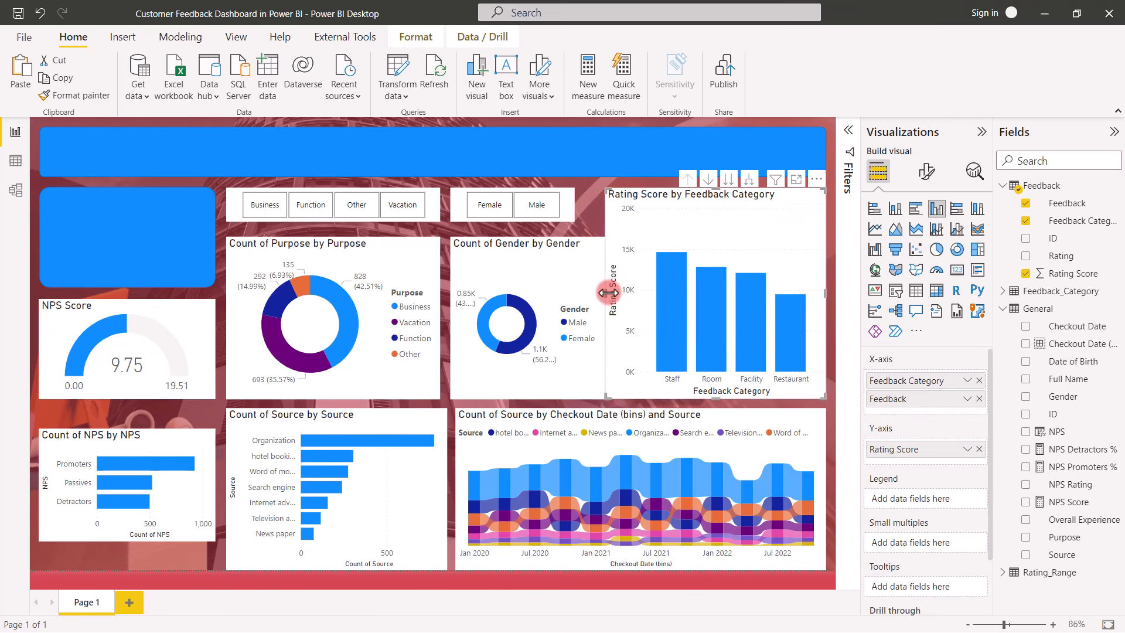
pyautogui.moveTo(607, 293); pyautogui.dragTo(618, 292)
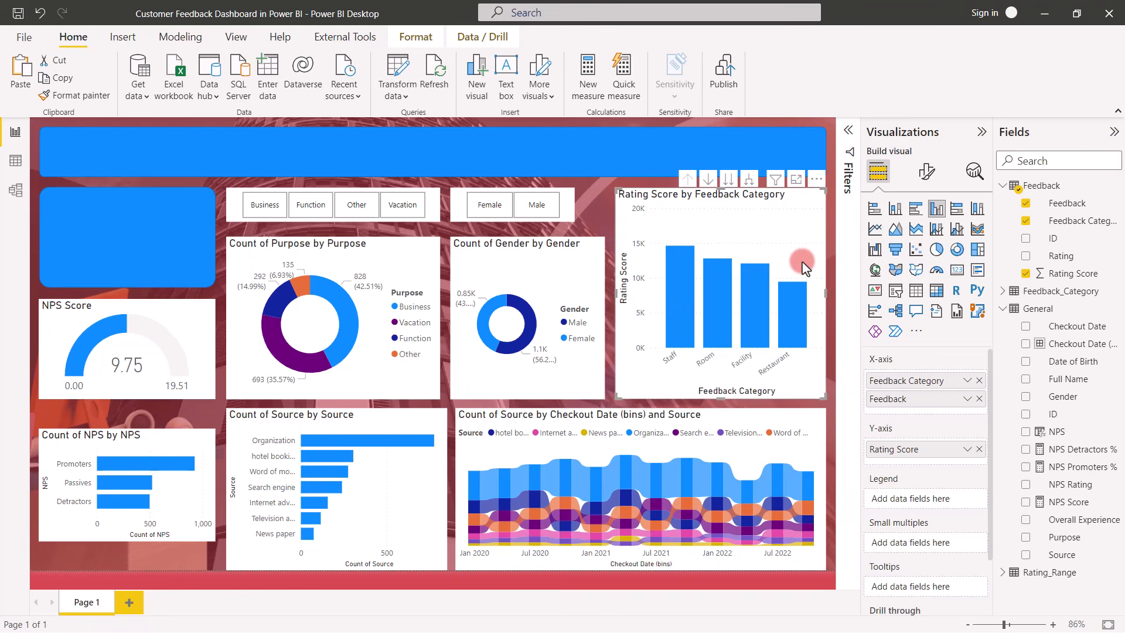
pyautogui.click(592, 208)
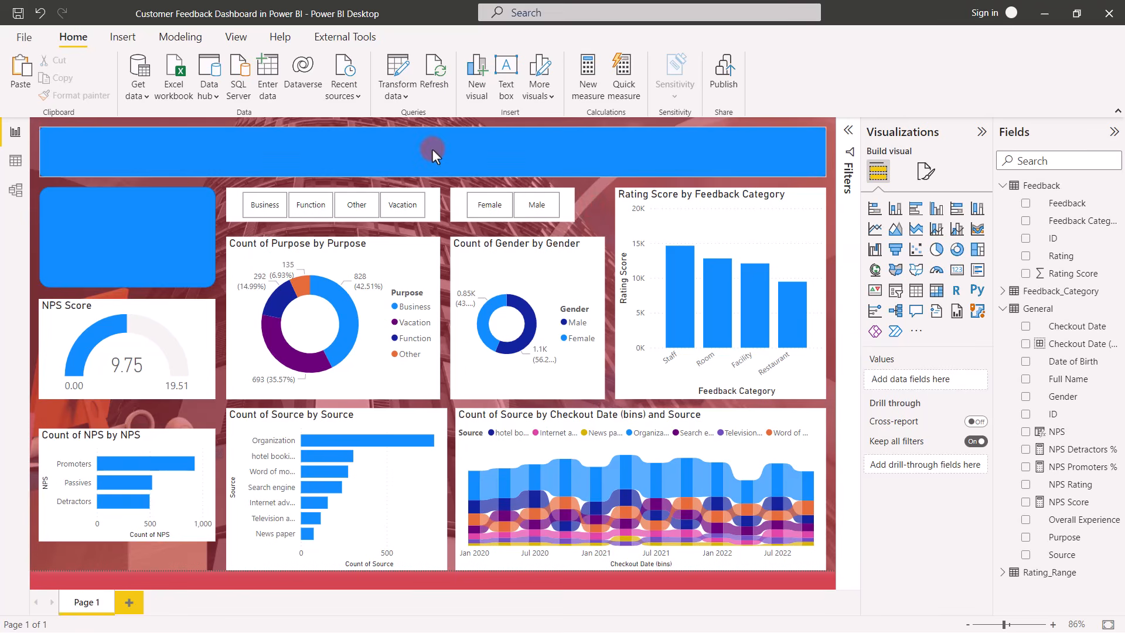
# Step: Customize the current theme, setting Color 1 to #10BEFF
pyautogui.click(239, 40)
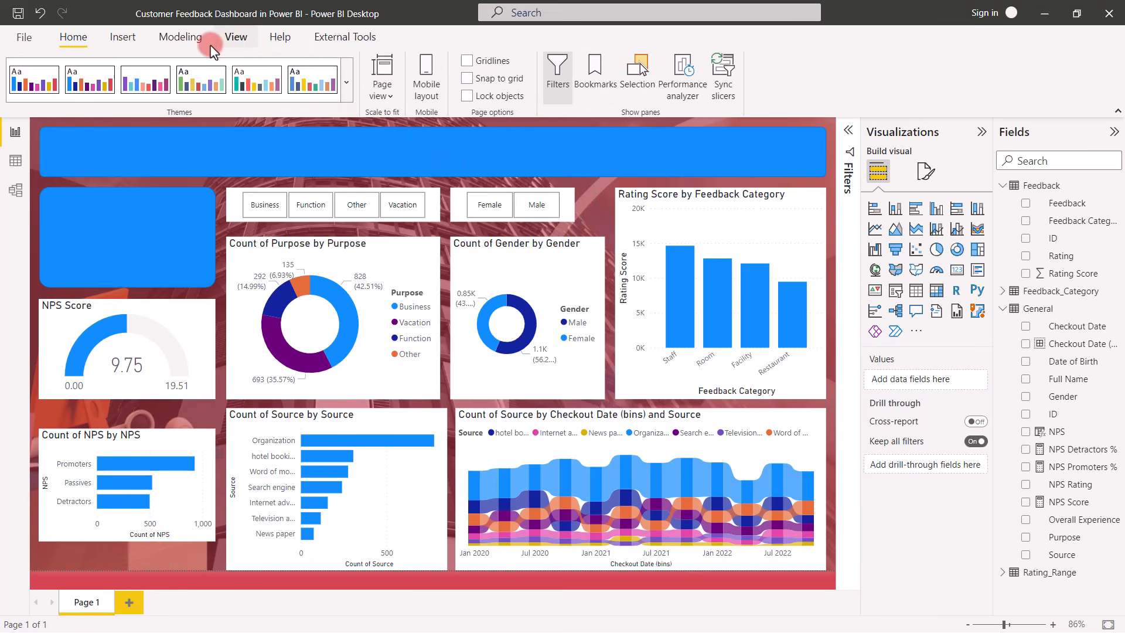
pyautogui.click(348, 82)
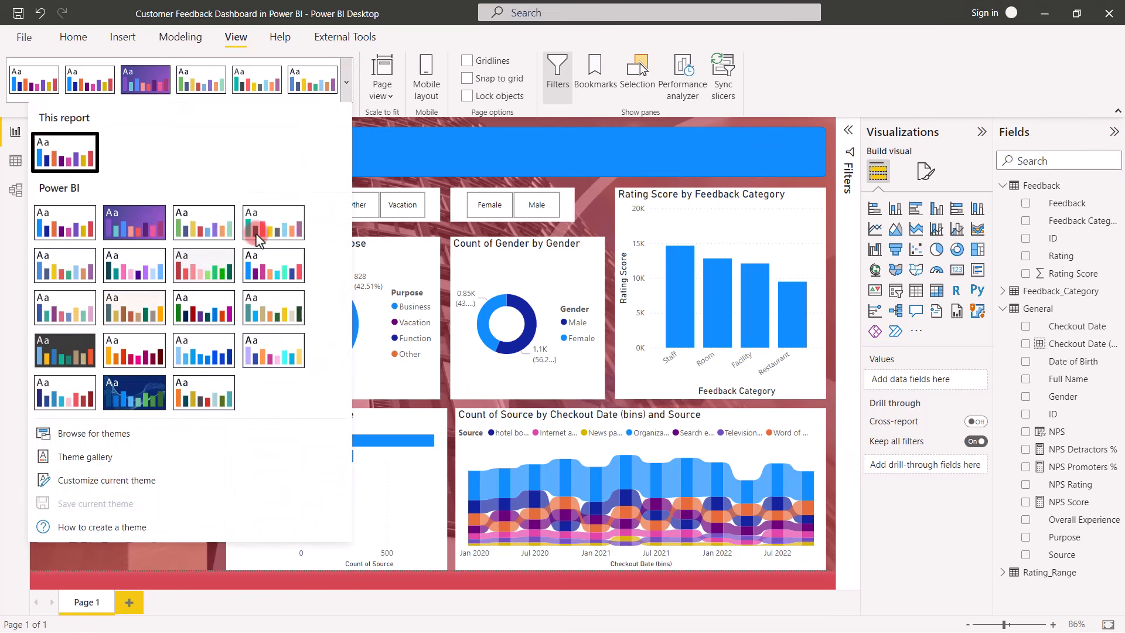
pyautogui.click(111, 480)
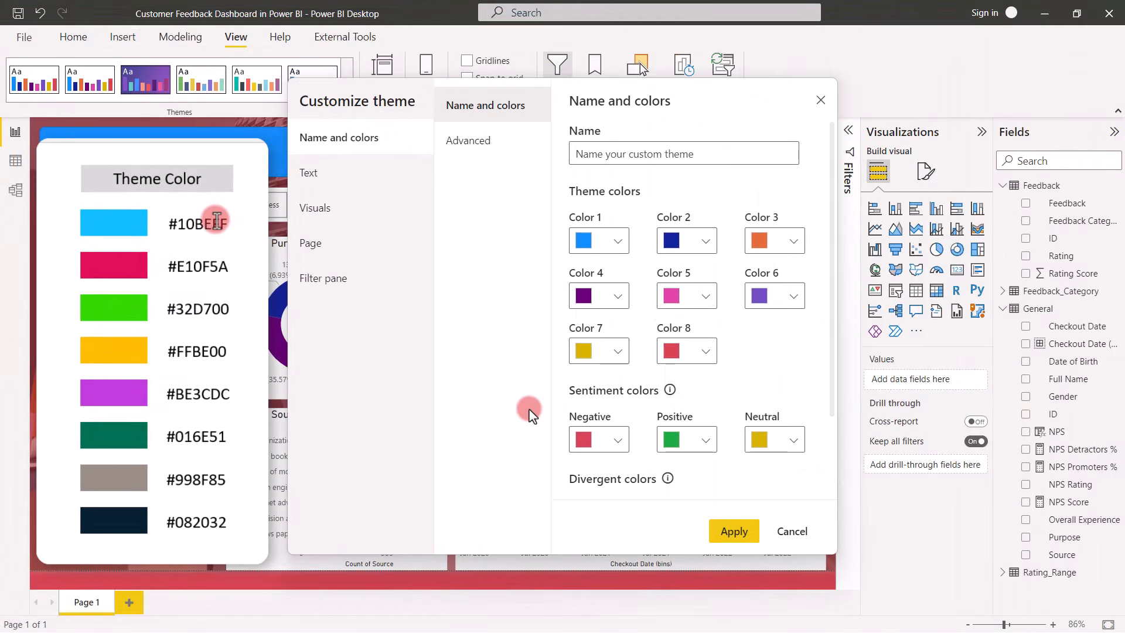
pyautogui.click(618, 241)
pyautogui.moveTo(625, 480); pyautogui.dragTo(576, 480)
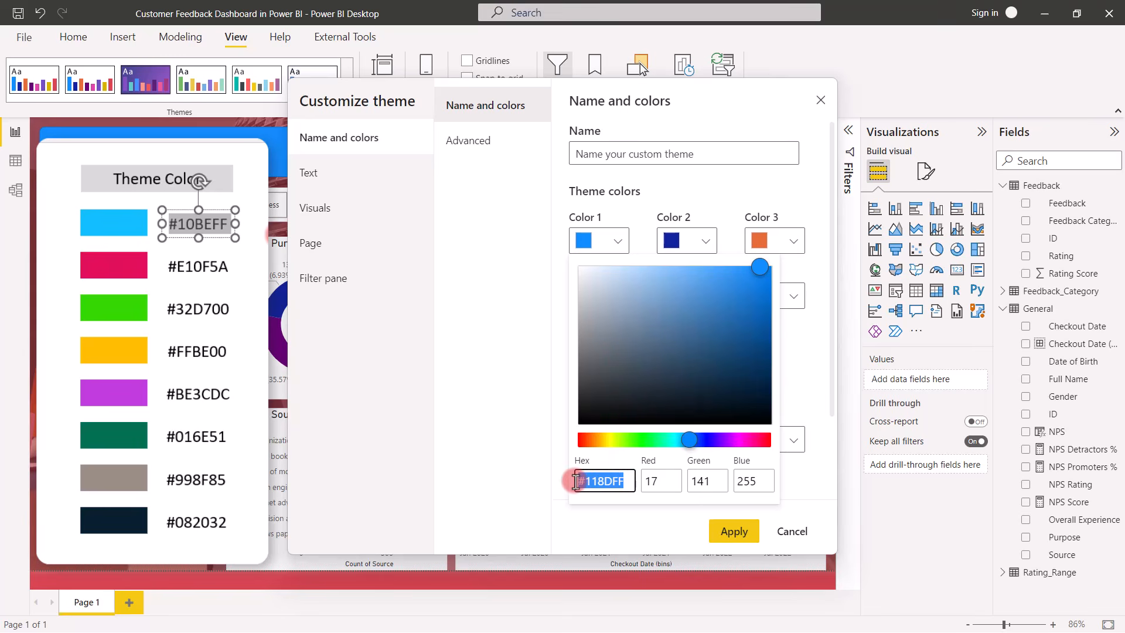
pyautogui.write('#10BEFF')
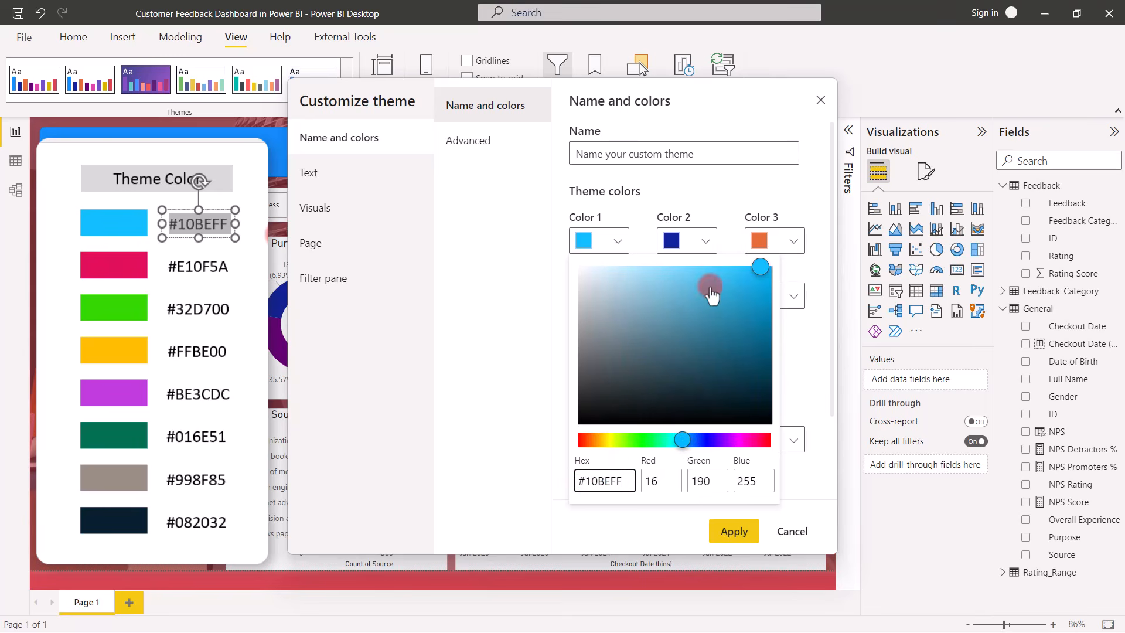
pyautogui.click(715, 234)
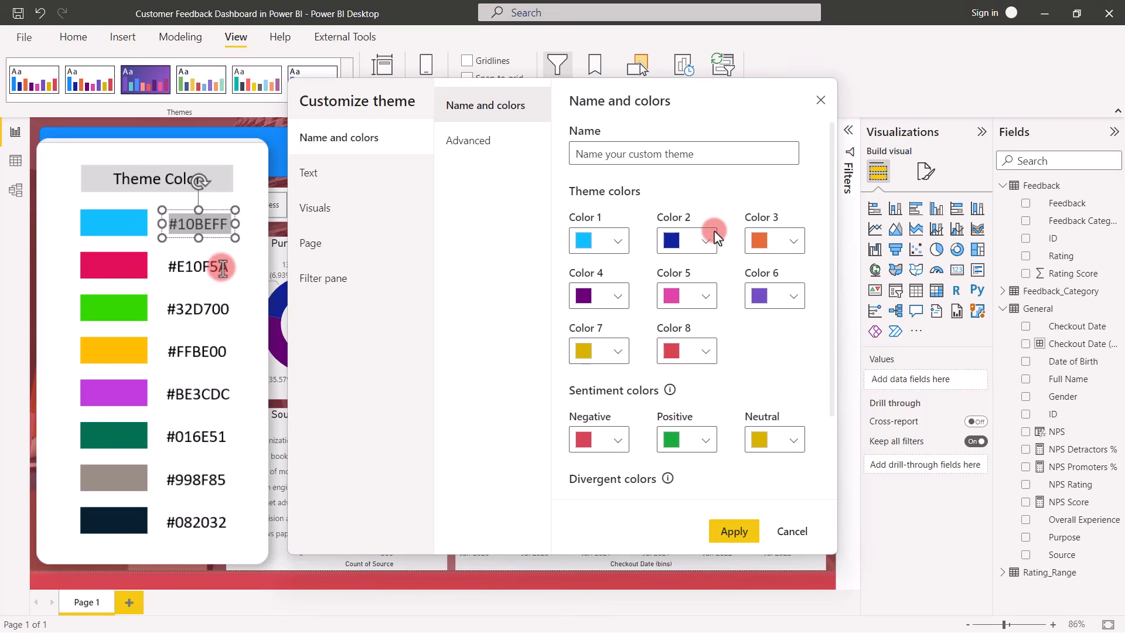
# Step: Copy the second hex code from the Theme Color reference and set the theme's Color 2 to #E10F5A
pyautogui.click(221, 268)
pyautogui.hotkey('ctrl', 'a')
pyautogui.hotkey('ctrl', 'c')
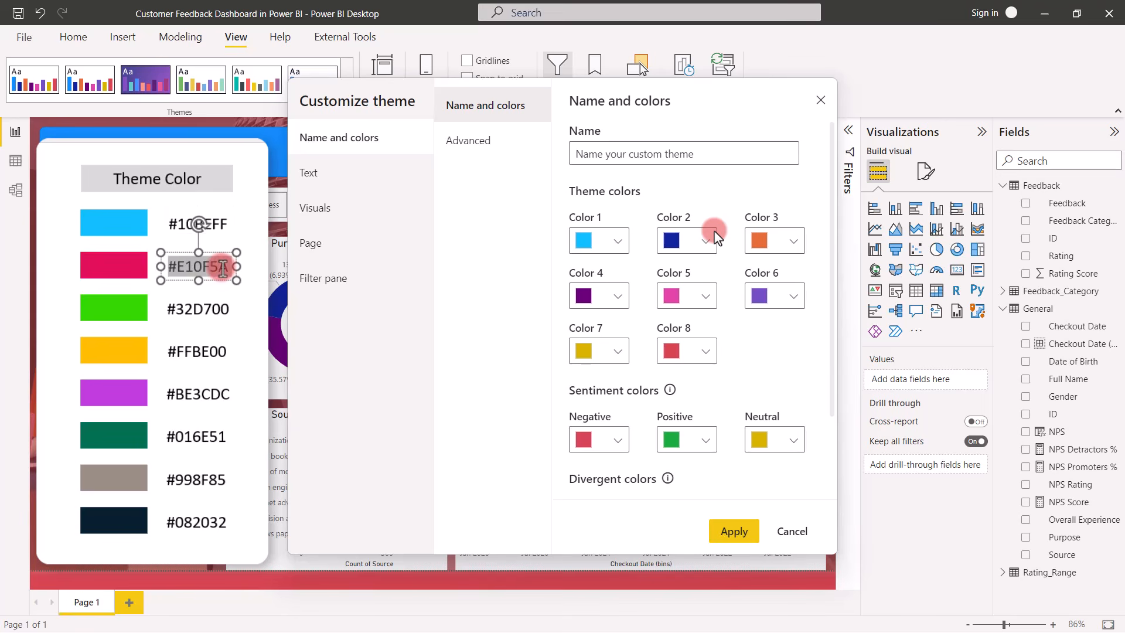
pyautogui.click(715, 235)
pyautogui.click(573, 480)
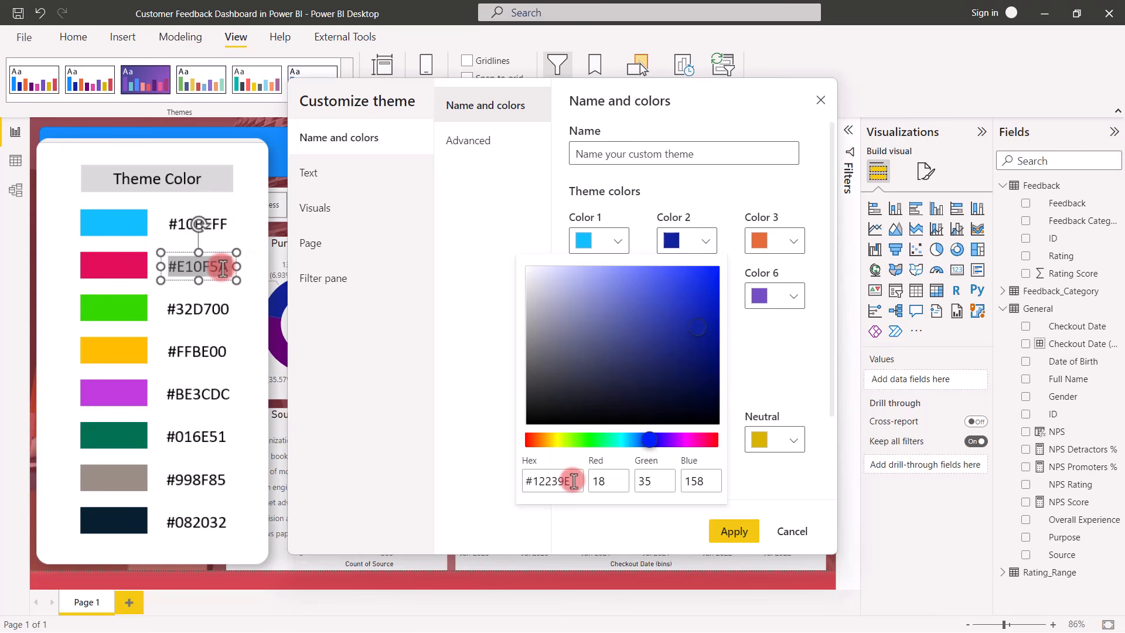
pyautogui.hotkey('ctrl', 'a')
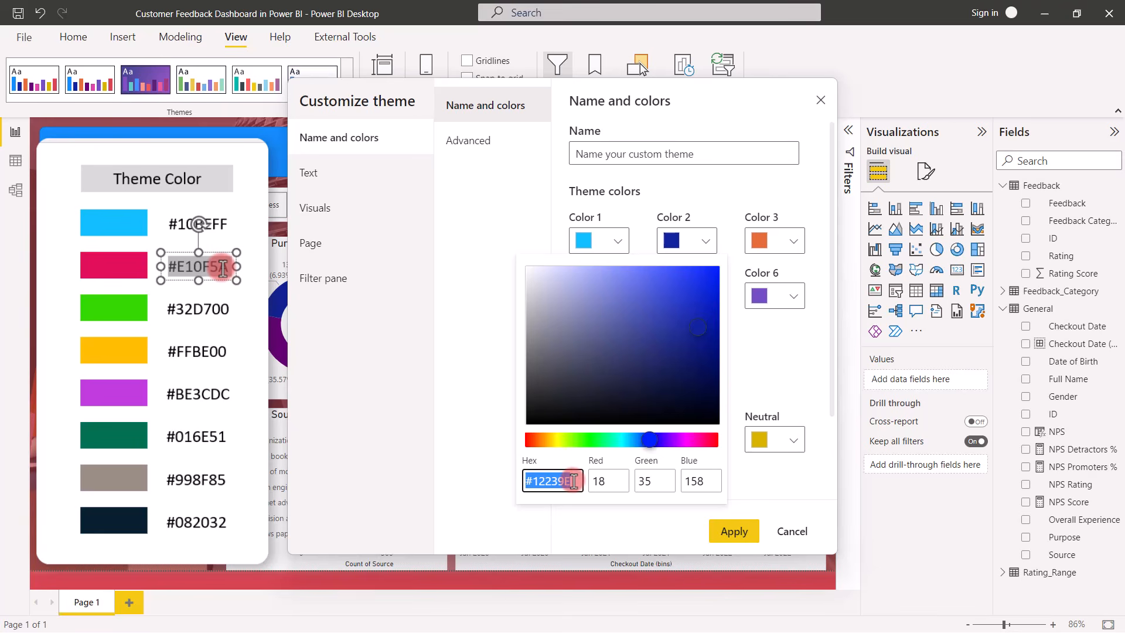
pyautogui.hotkey('ctrl', 'v')
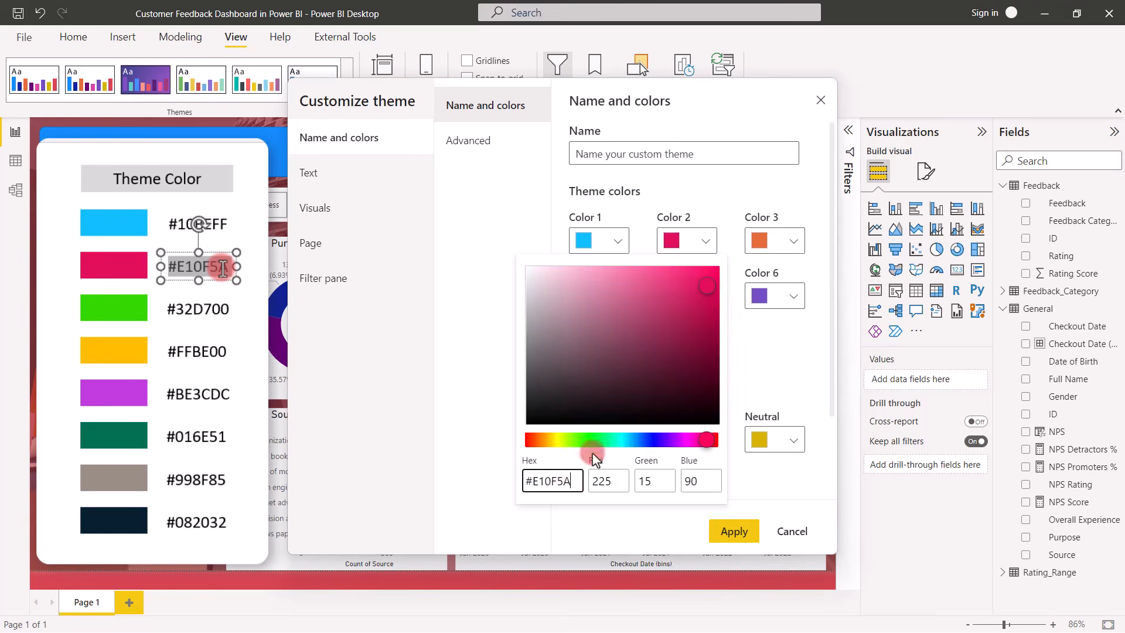
# Step: Copy the green hex code from the reference palette and set the theme's Color 3 to #32D700
pyautogui.click(797, 242)
pyautogui.doubleClick(211, 310)
pyautogui.hotkey('ctrl', 'c')
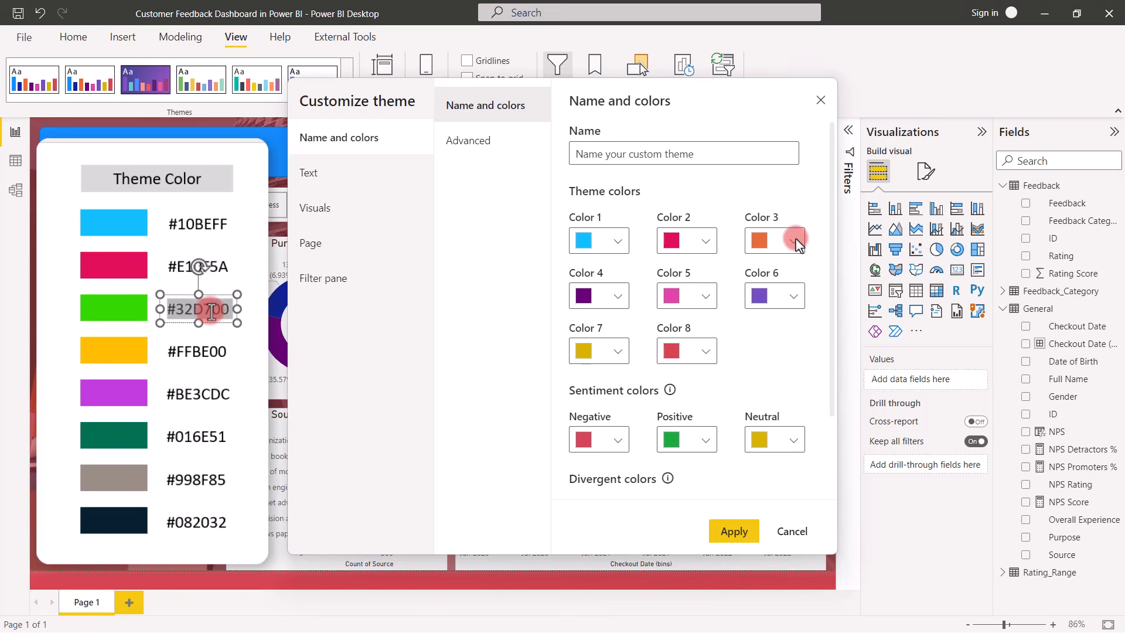
pyautogui.click(797, 241)
pyautogui.click(658, 480)
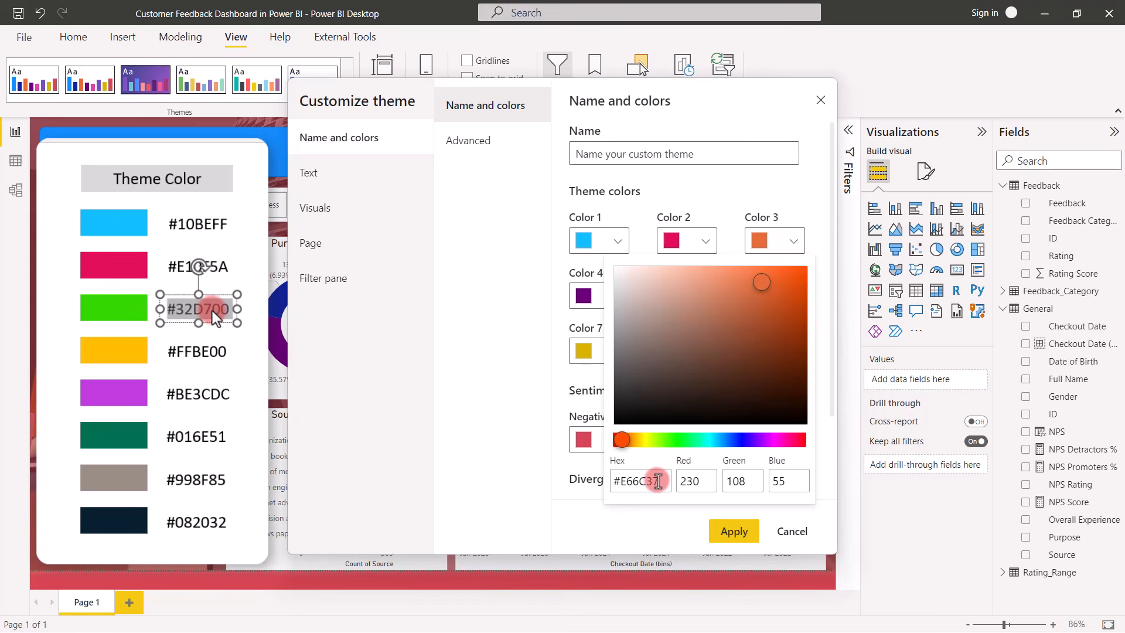
pyautogui.hotkey('ctrl', 'a')
pyautogui.hotkey('ctrl', 'v')
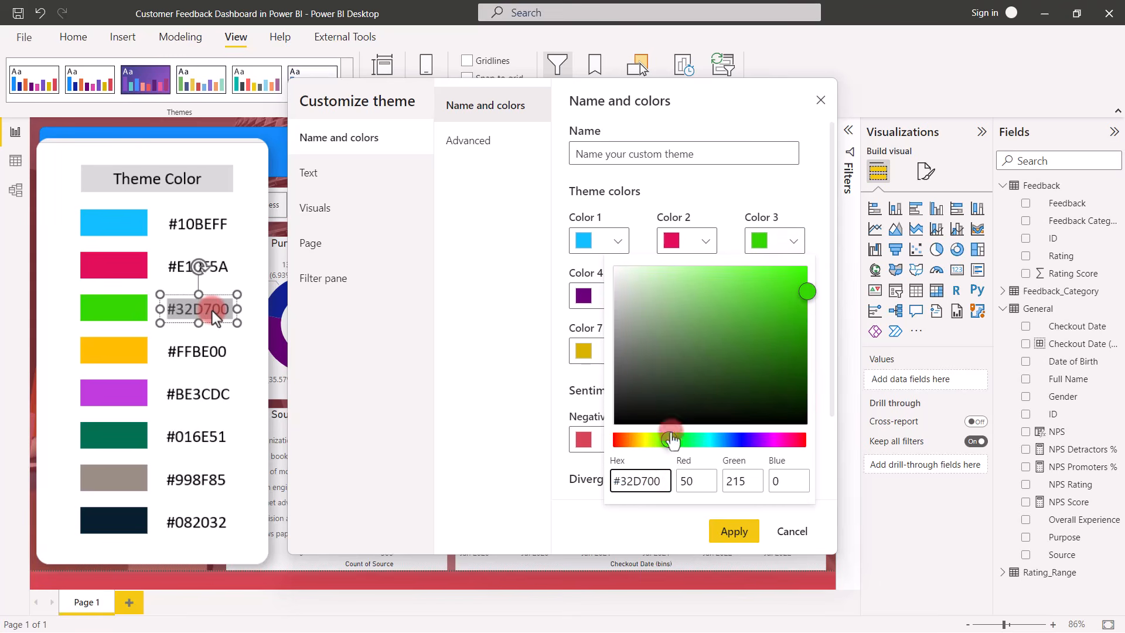
# Step: Copy the amber hex code from the reference palette and set the theme's Color 4 to #FFBE00
pyautogui.click(584, 297)
pyautogui.click(199, 352)
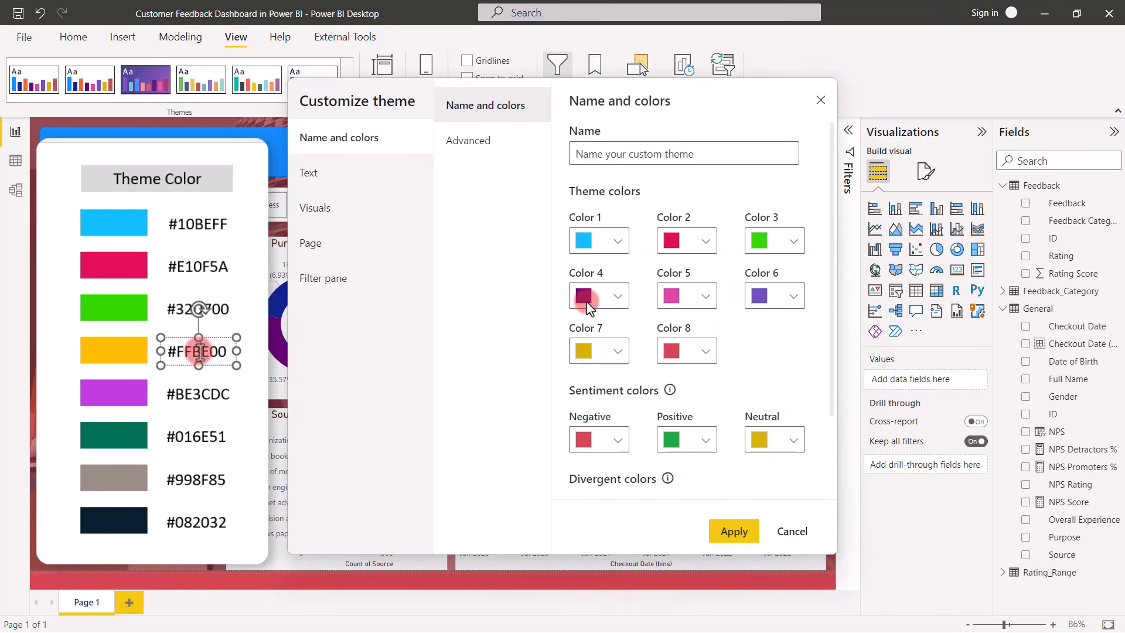
pyautogui.doubleClick(200, 351)
pyautogui.hotkey('ctrl', 'c')
pyautogui.click(585, 299)
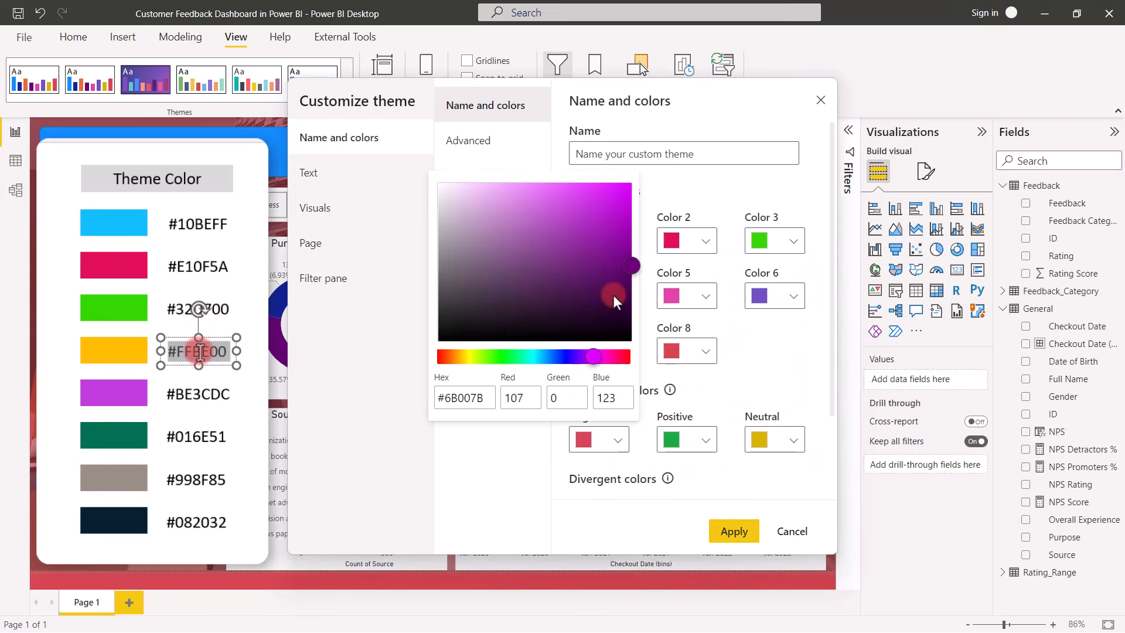
pyautogui.click(495, 398)
pyautogui.hotkey('ctrl', 'a')
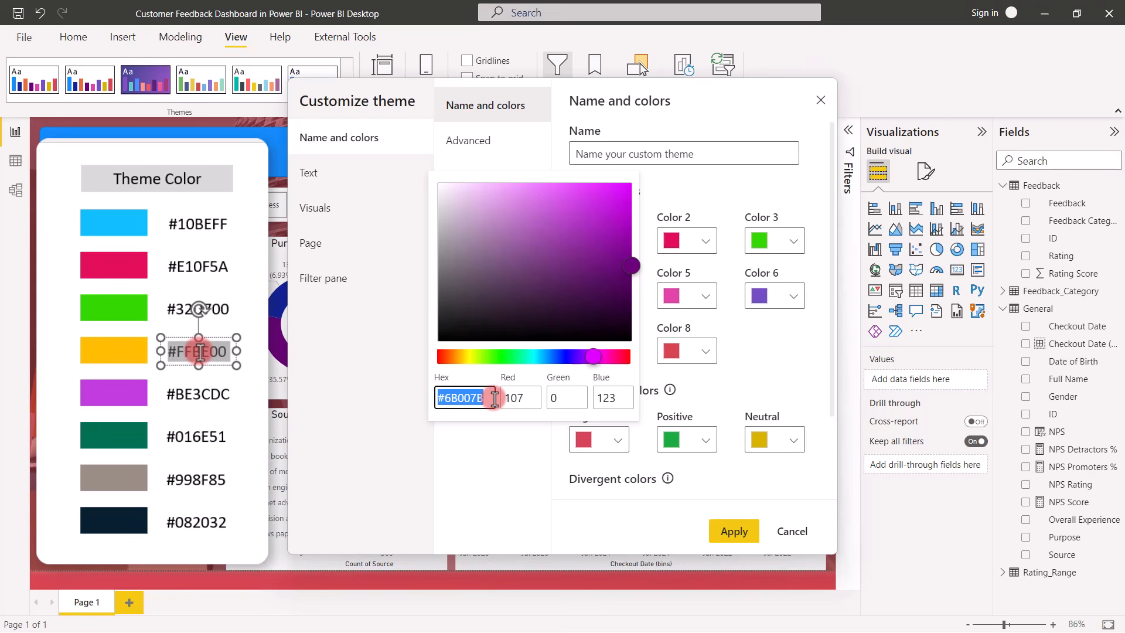
pyautogui.hotkey('ctrl', 'v')
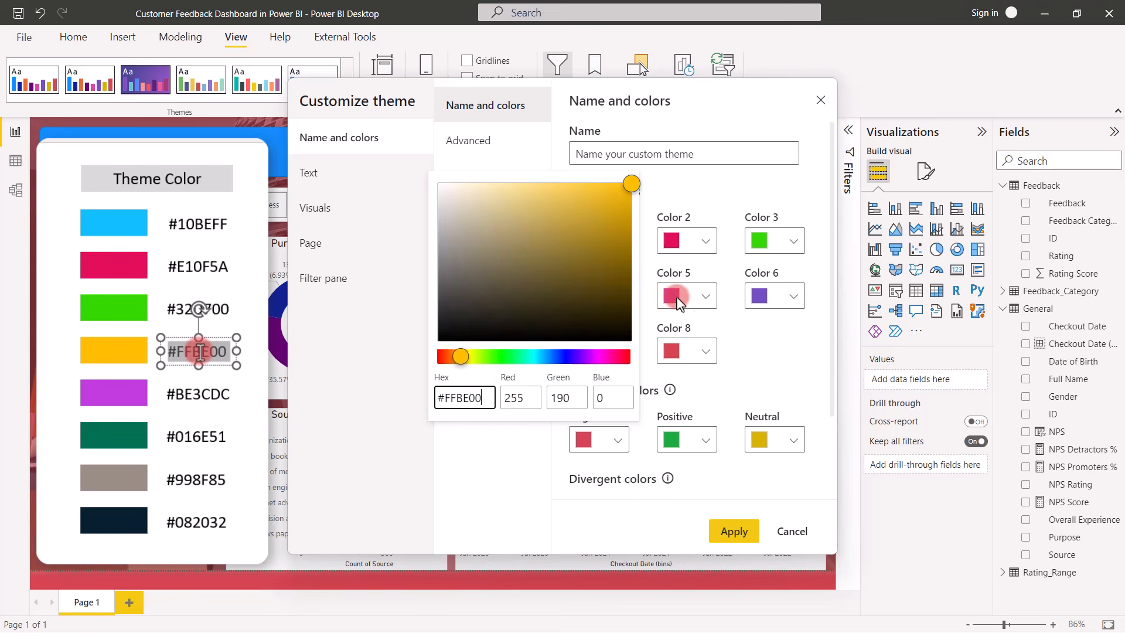
# Step: Set the custom theme's Color 5 to the purple #BE3CDC from the reference palette
pyautogui.click(700, 299)
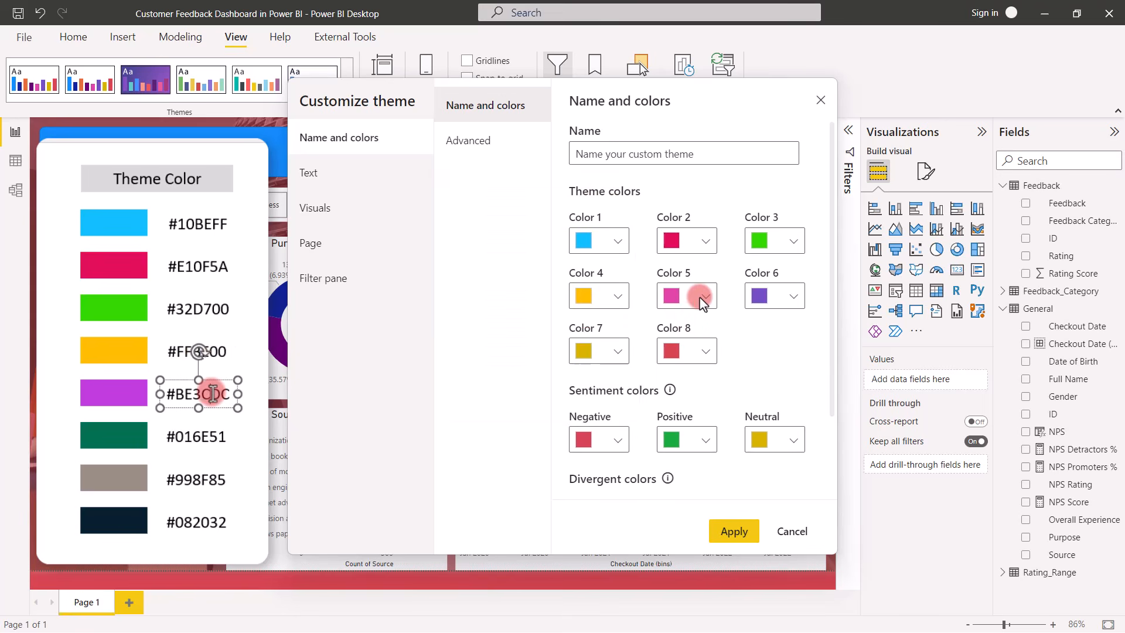
pyautogui.click(701, 297)
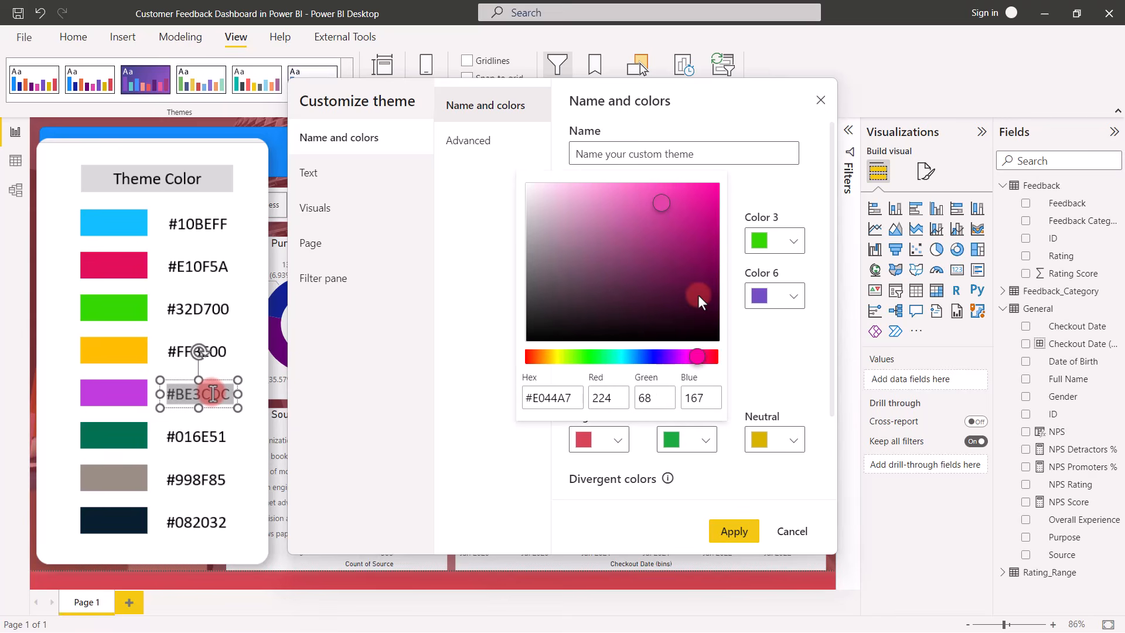
pyautogui.moveTo(573, 396); pyautogui.dragTo(510, 399)
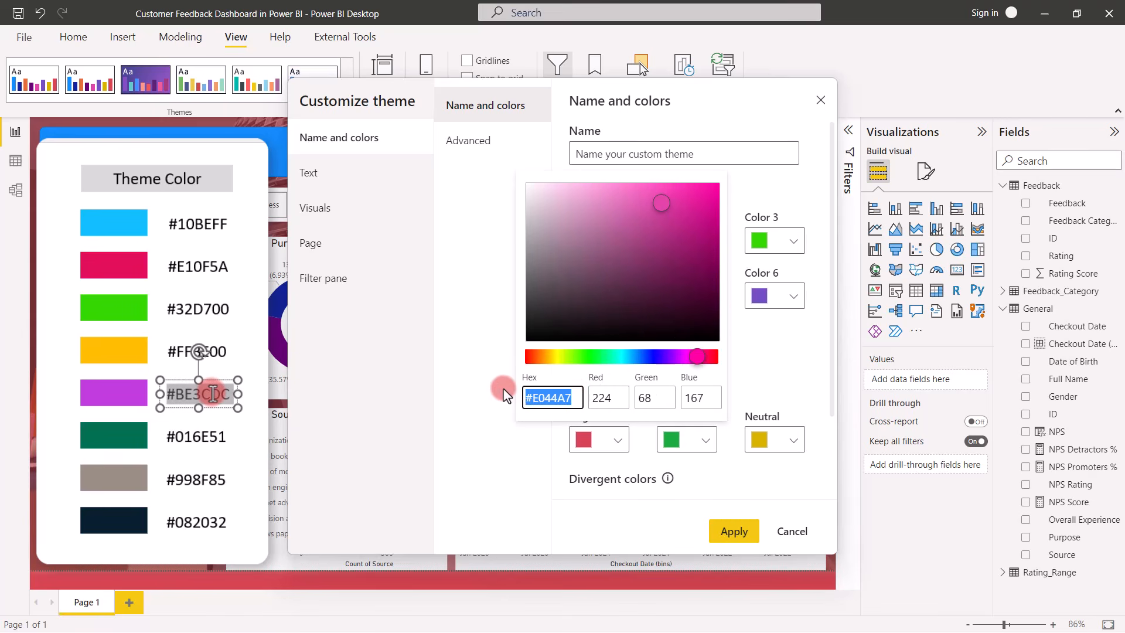
pyautogui.write('#BE3CDC')
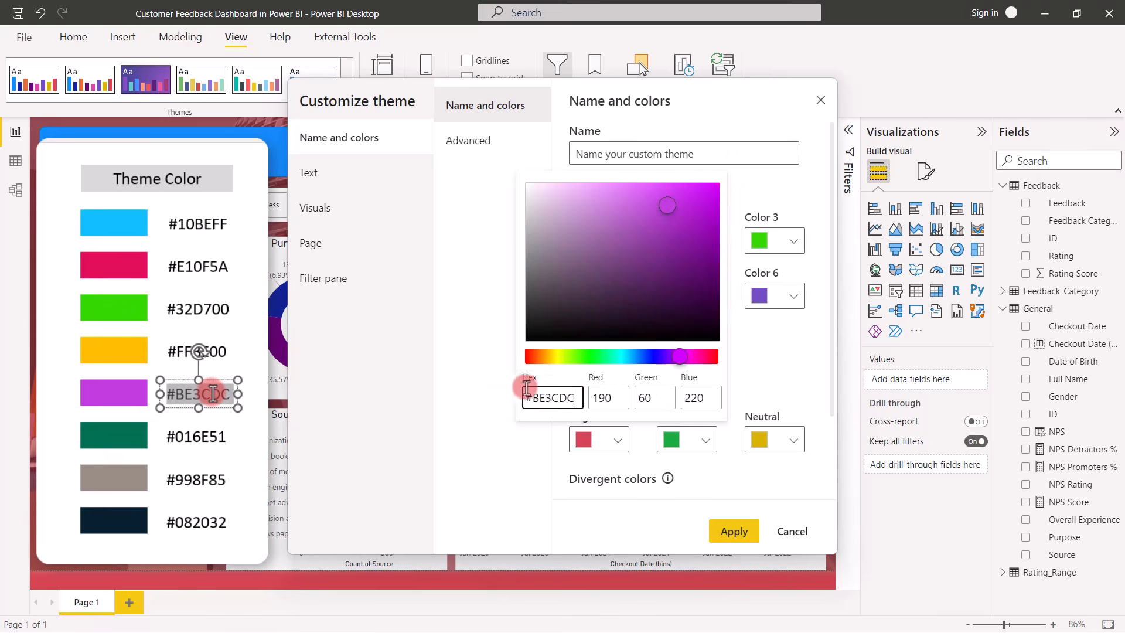
# Step: Set the custom theme's Color 6 to the dark green #016E51 from the reference palette
pyautogui.click(789, 300)
pyautogui.click(790, 299)
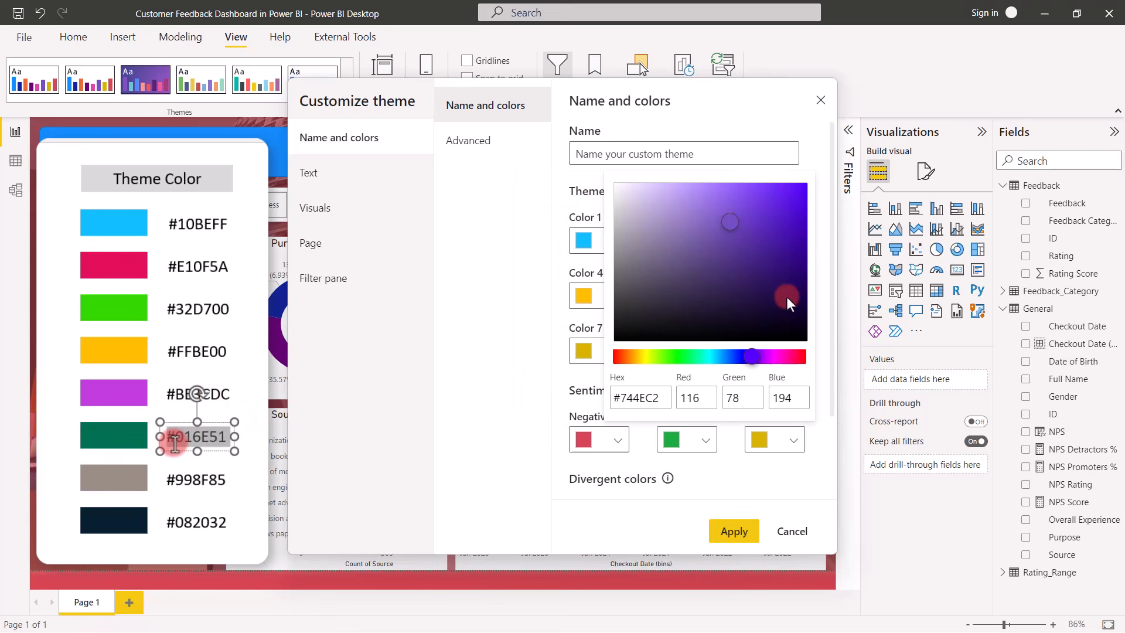
pyautogui.moveTo(659, 398); pyautogui.dragTo(588, 393)
pyautogui.write('#016E51')
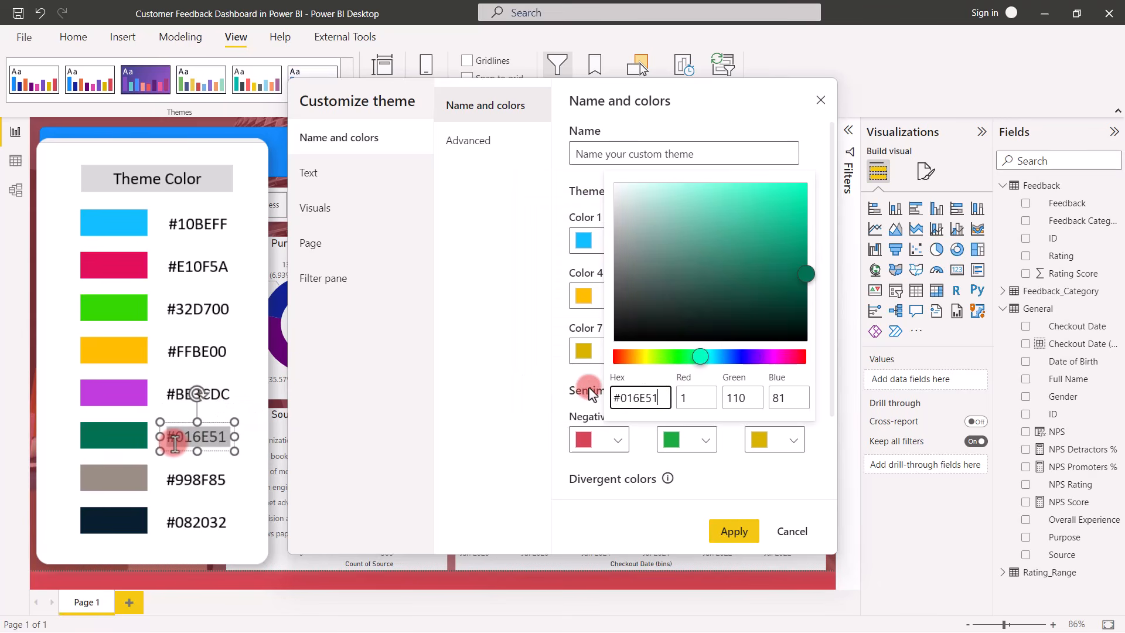
# Step: Set the custom theme's Color 7 to the grey #998F85 from the reference palette
pyautogui.click(596, 356)
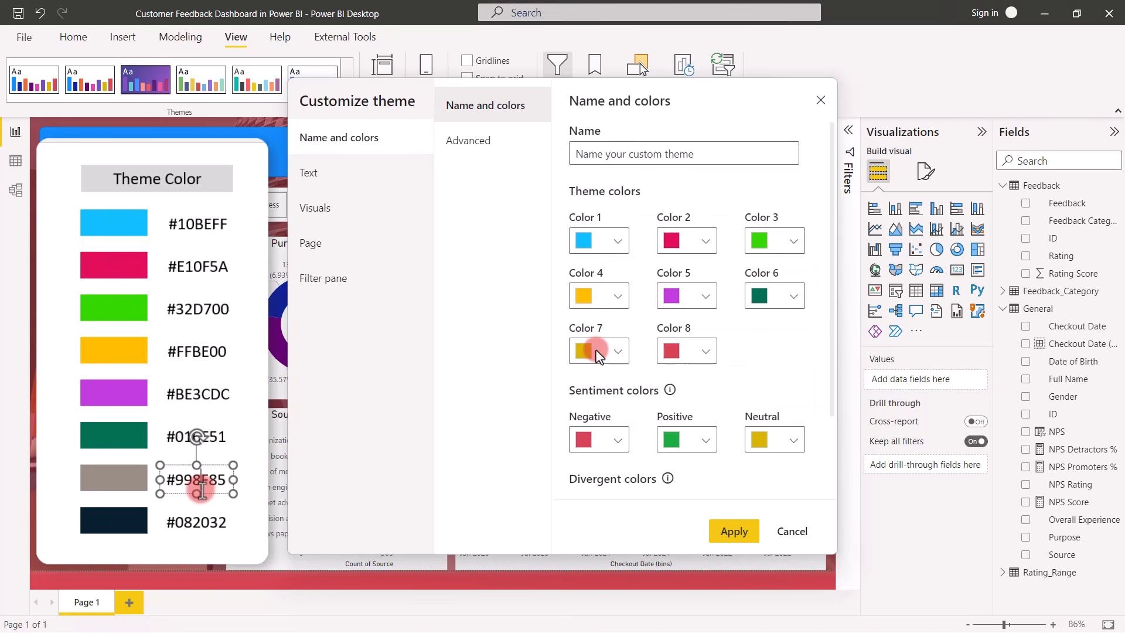
pyautogui.click(596, 352)
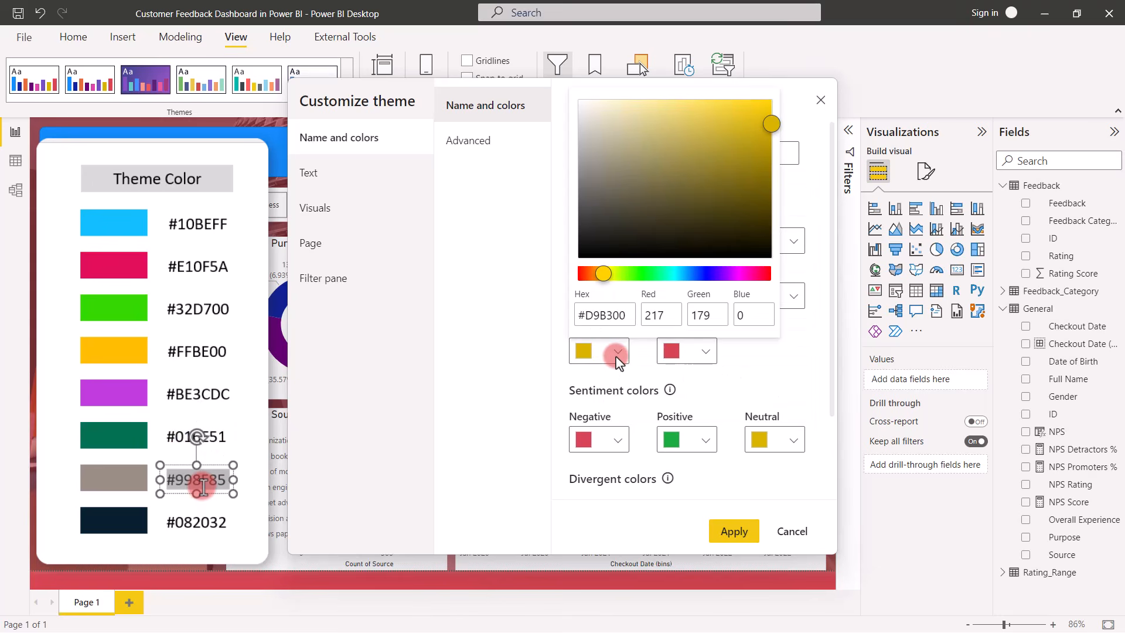
pyautogui.click(629, 315)
pyautogui.moveTo(629, 315); pyautogui.dragTo(560, 314)
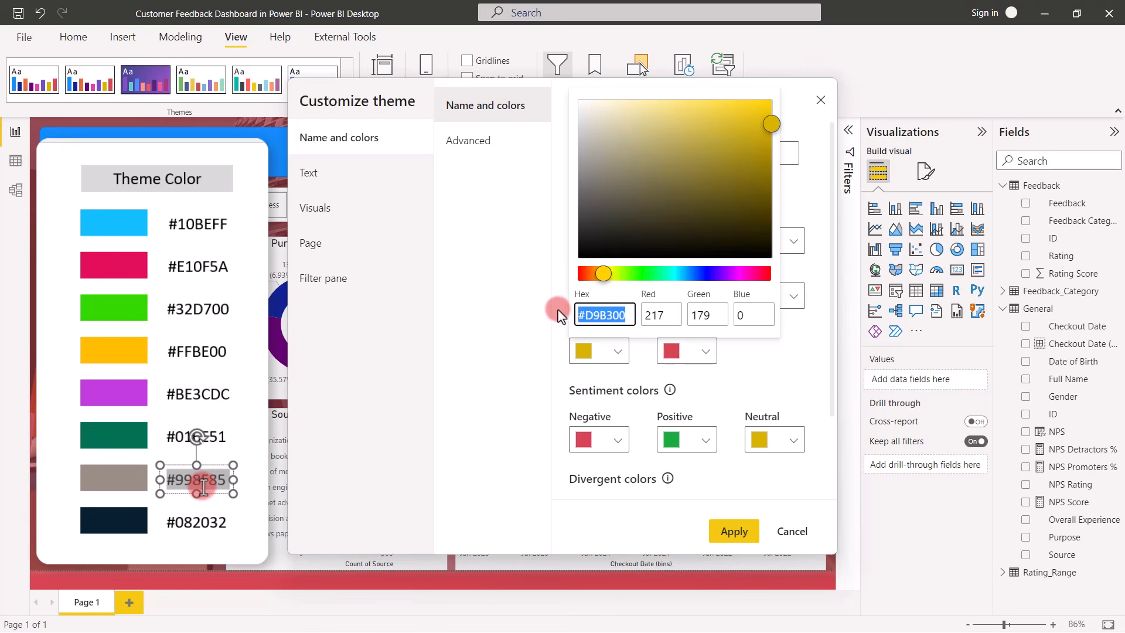
pyautogui.write('#998F85')
pyautogui.click(555, 331)
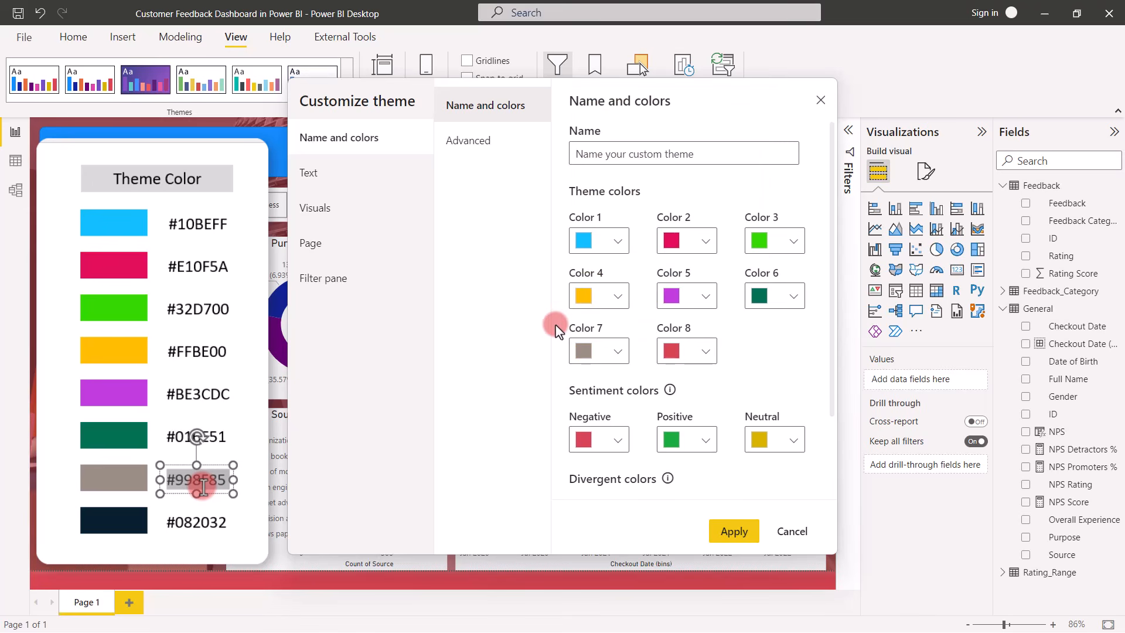
# Step: Set the custom theme's Color 8 to the navy #082032 and apply the customized theme to the report
pyautogui.click(705, 351)
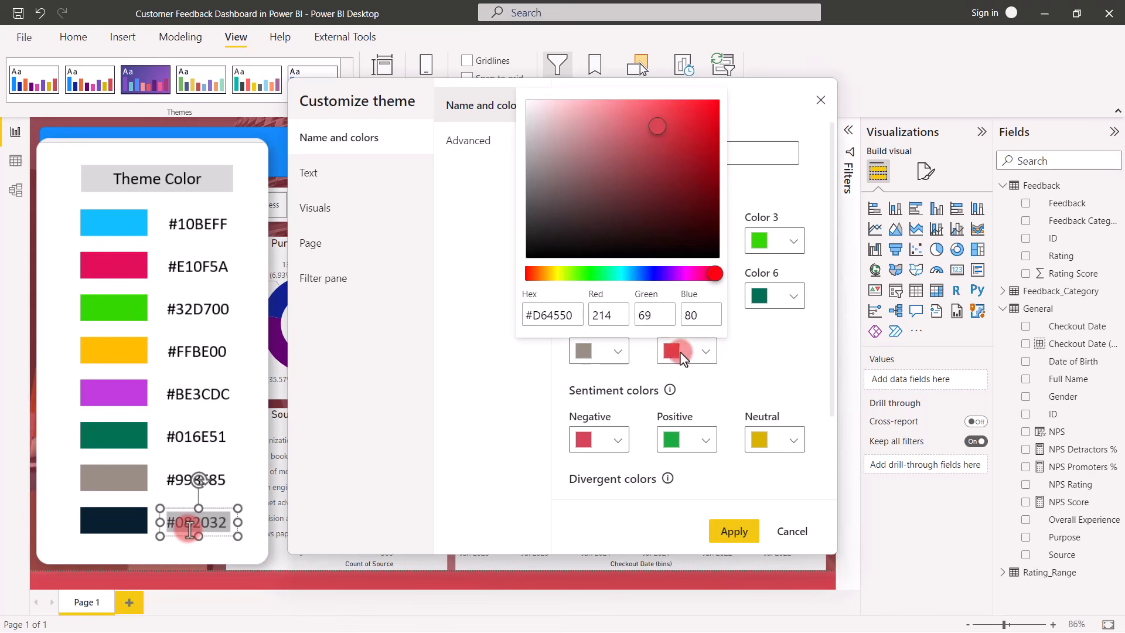
pyautogui.moveTo(577, 315); pyautogui.dragTo(491, 317)
pyautogui.write('#082032')
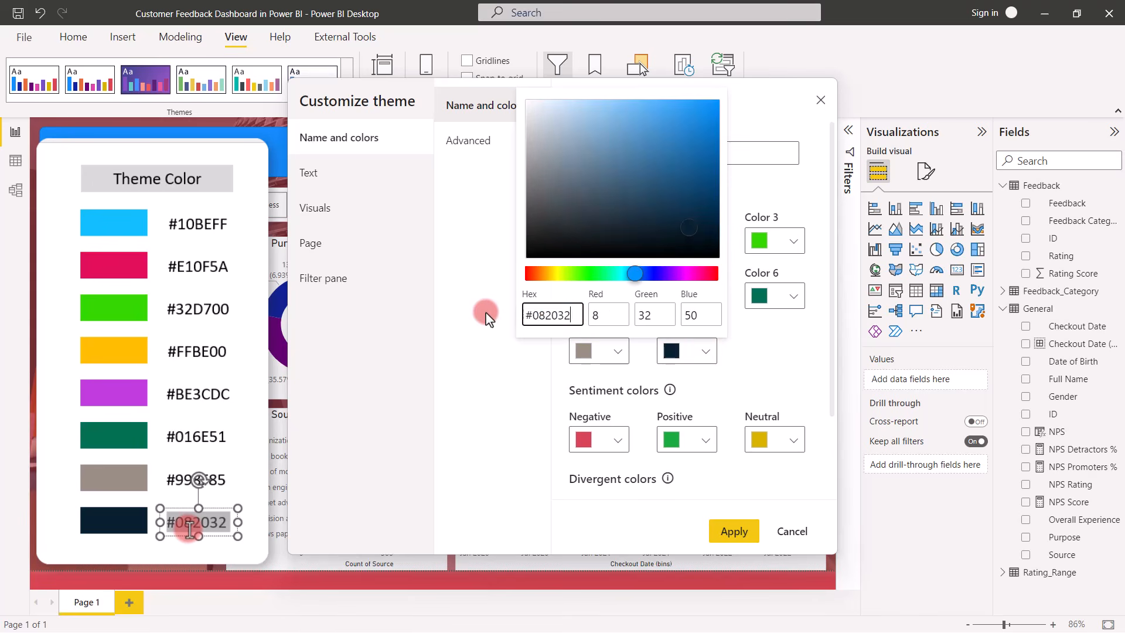
pyautogui.click(498, 362)
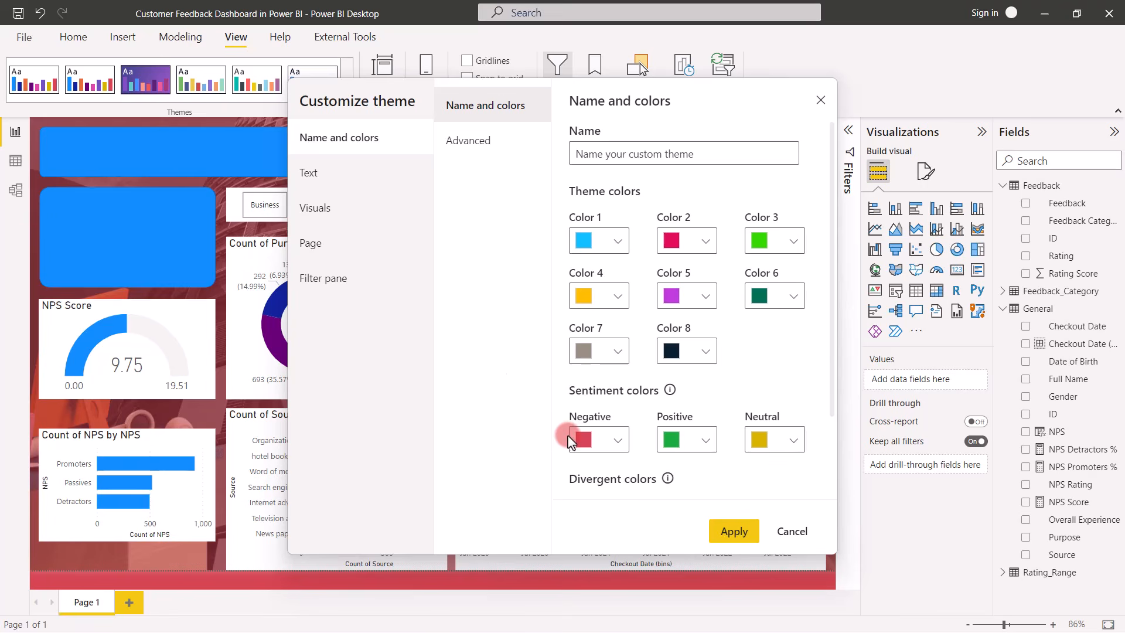
pyautogui.click(727, 534)
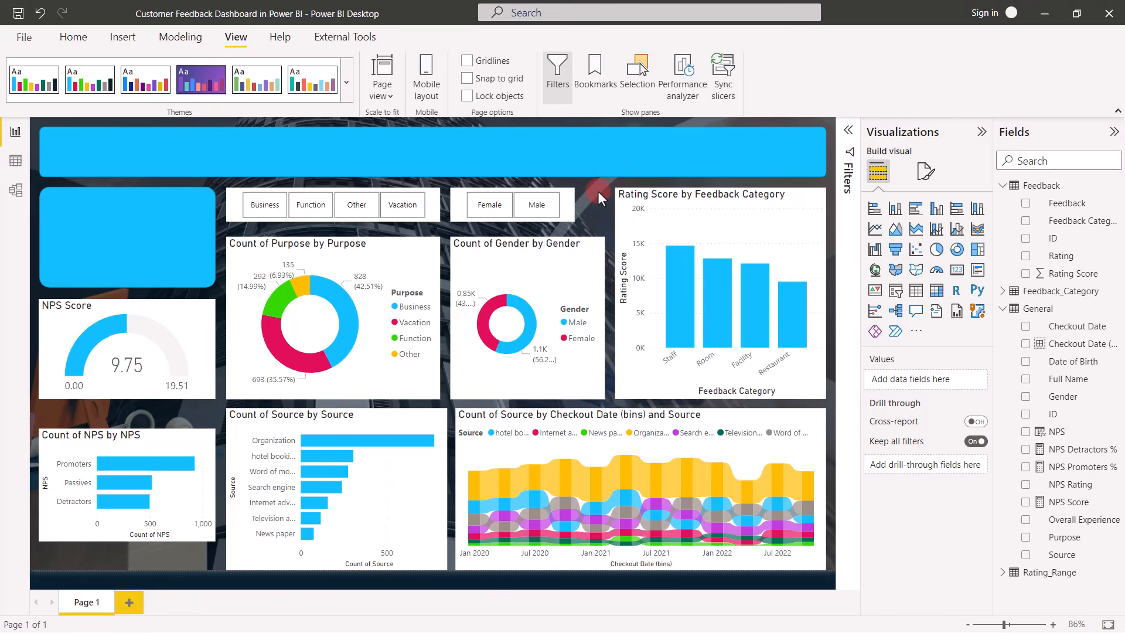
# Step: Give the Rating Score by Feedback Category chart a black background with 40% transparency
pyautogui.click(724, 201)
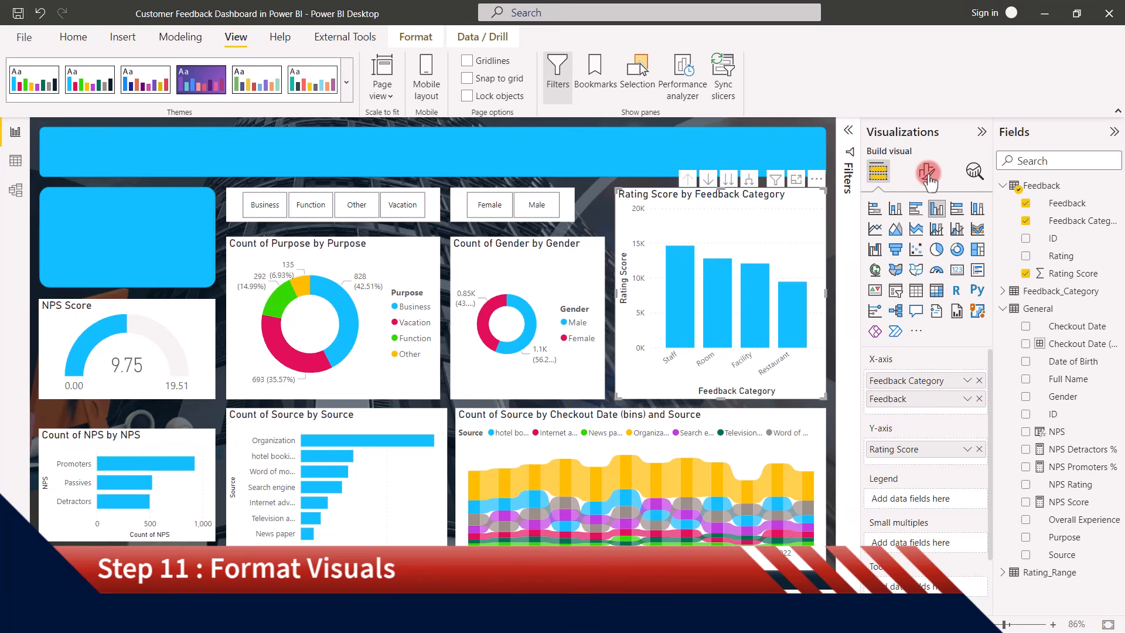
pyautogui.click(927, 178)
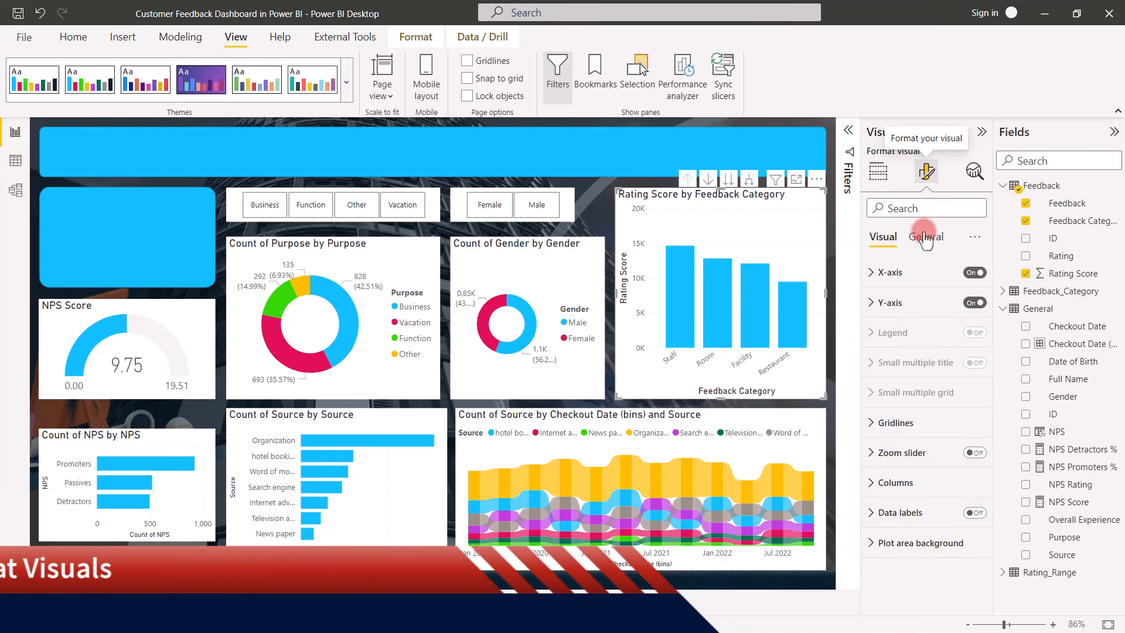
pyautogui.click(926, 236)
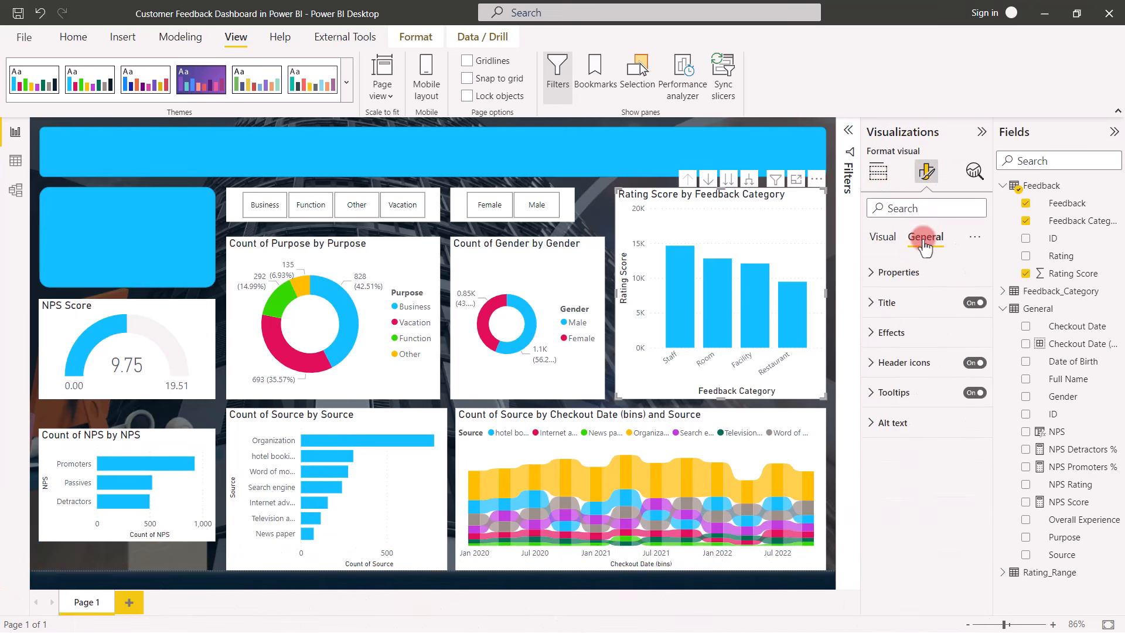
pyautogui.click(875, 335)
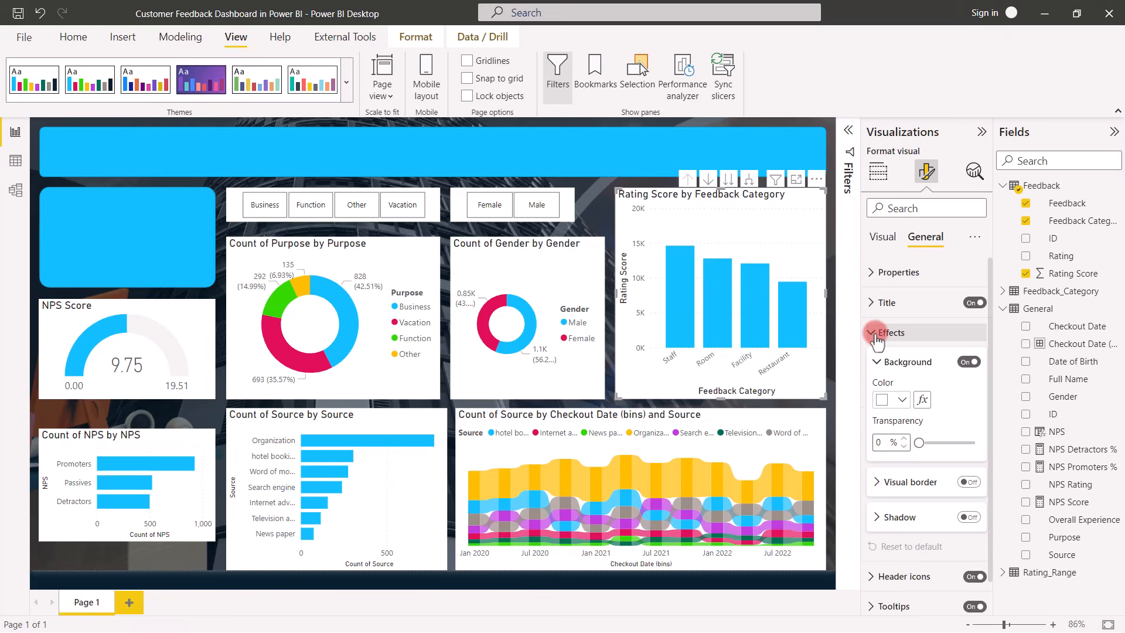
pyautogui.click(905, 402)
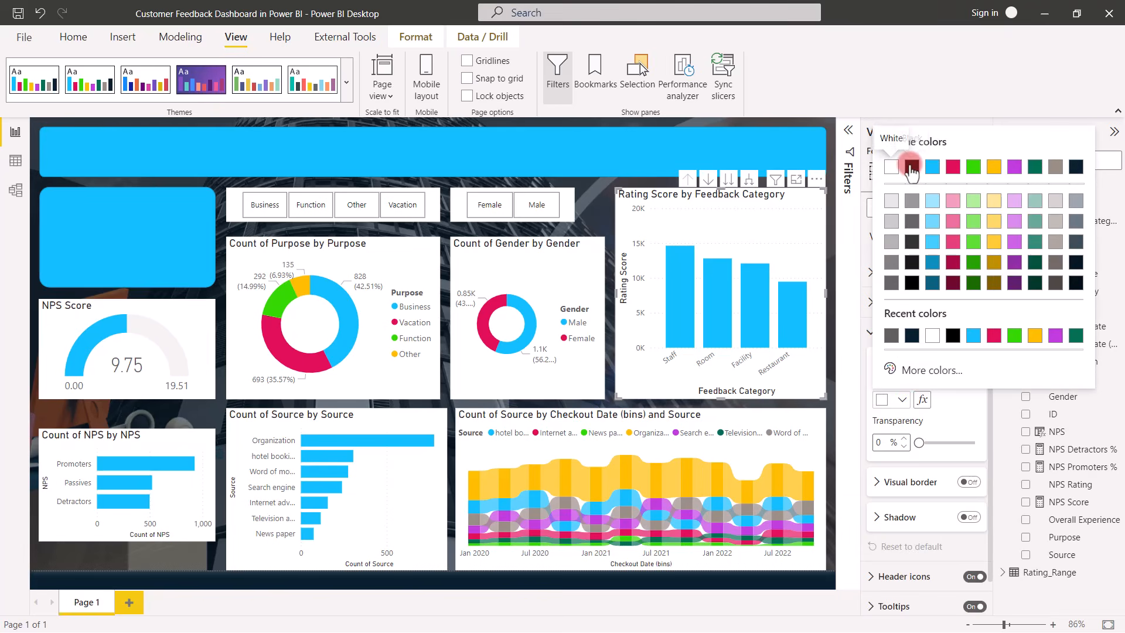
pyautogui.click(912, 167)
pyautogui.moveTo(884, 442); pyautogui.dragTo(862, 445)
pyautogui.write('40')
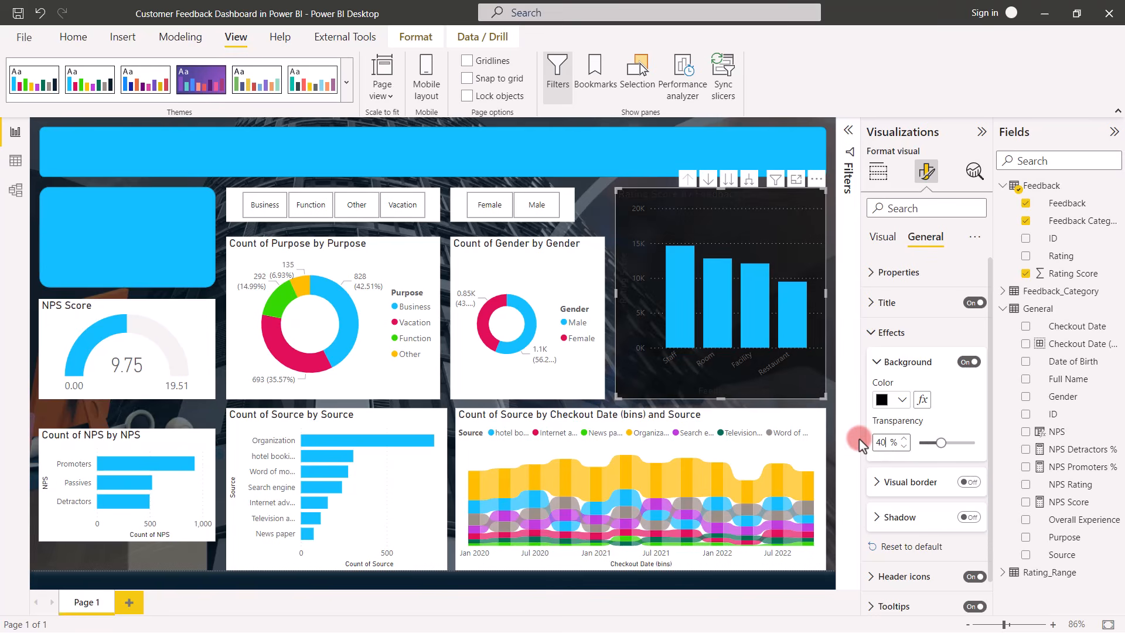
# Step: Change the title font of the Rating Score by Feedback Category chart to Lucida Sans Unicode
pyautogui.click(876, 304)
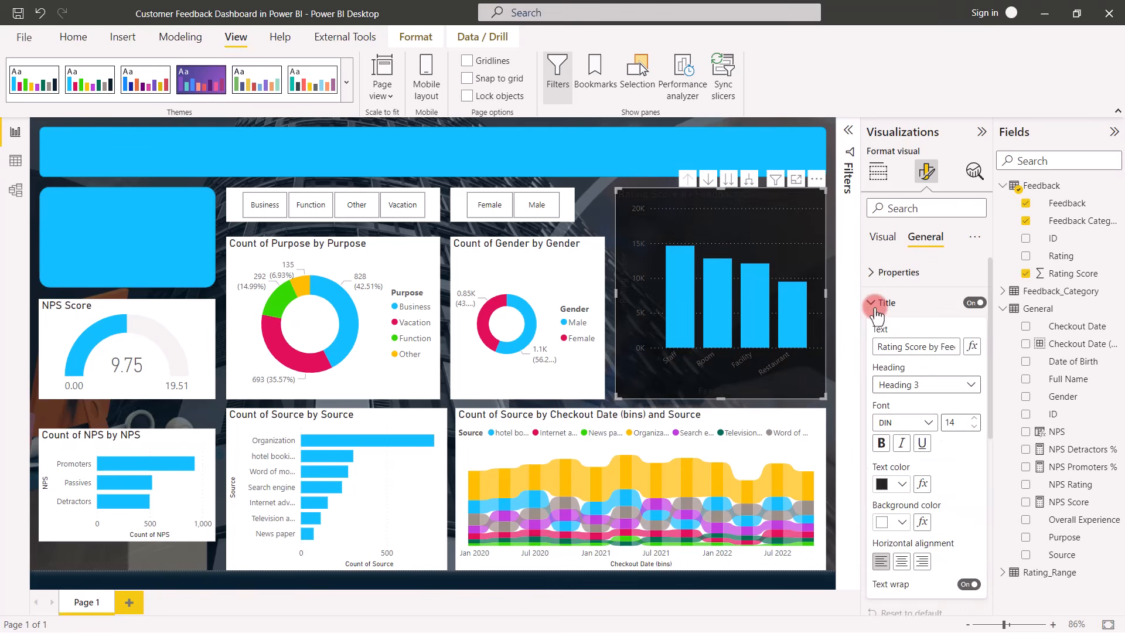
pyautogui.click(928, 421)
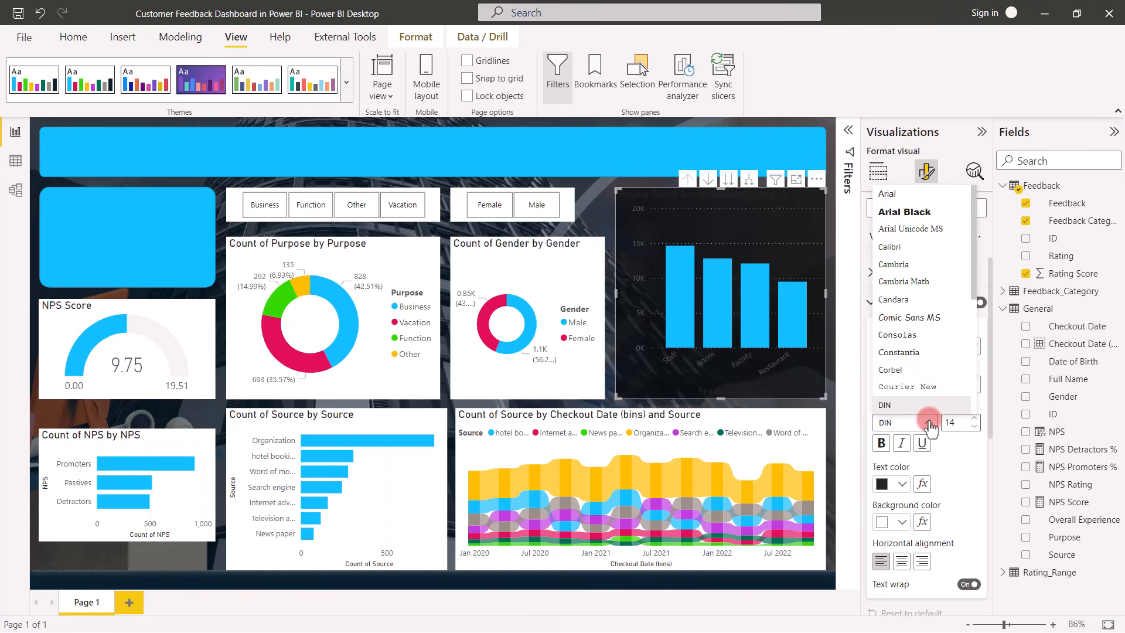
pyautogui.scroll(-2, 934, 337)
pyautogui.scroll(-2, 931, 329)
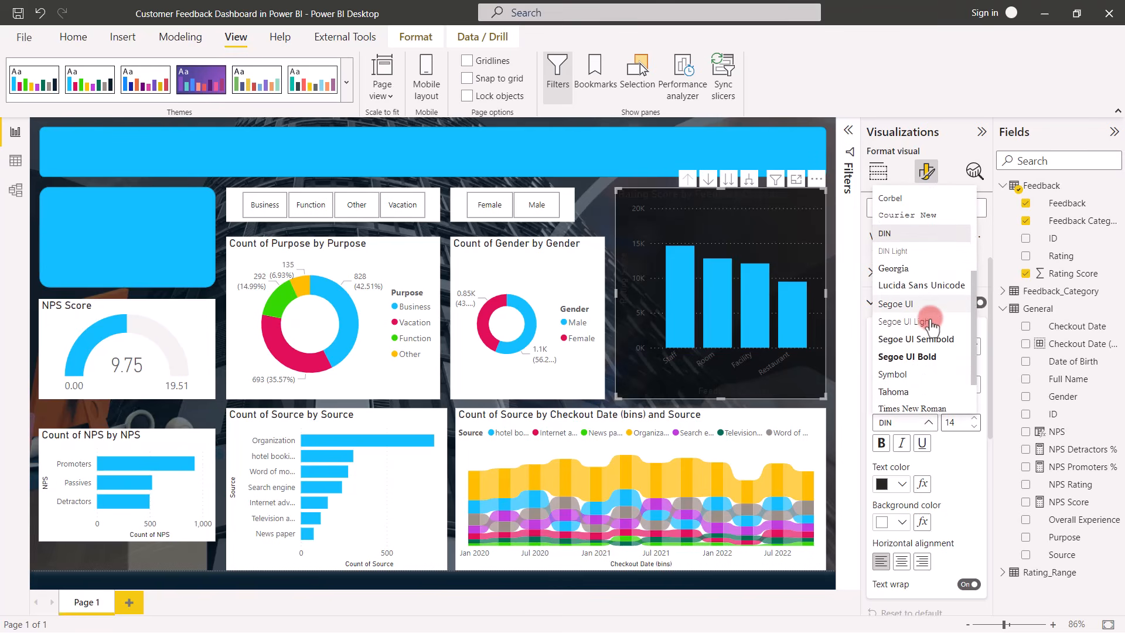
pyautogui.click(921, 285)
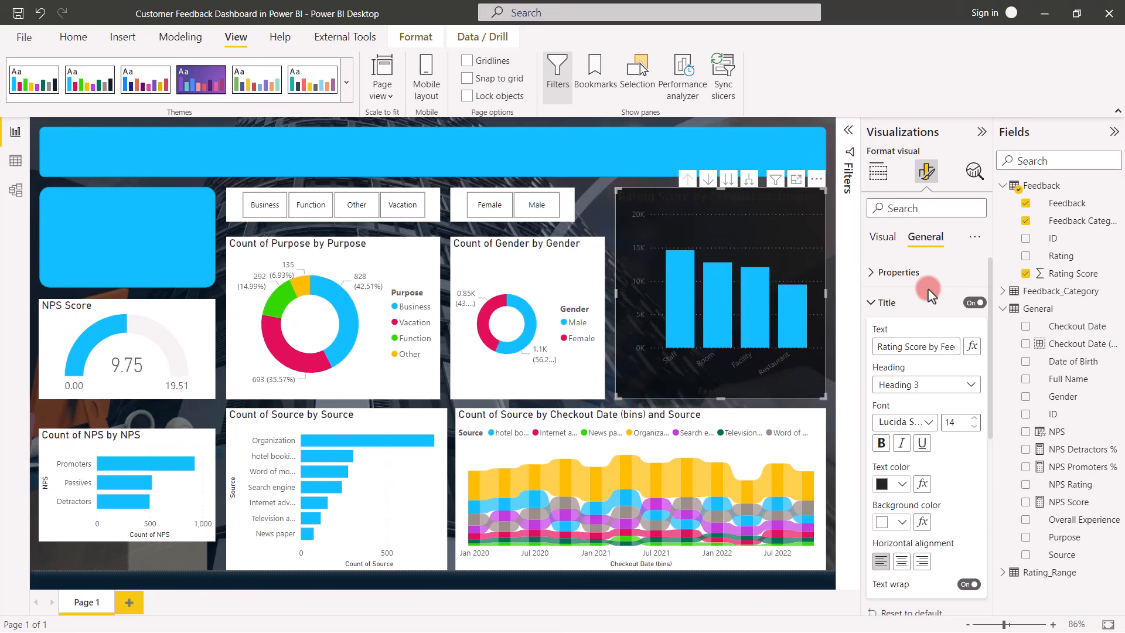
# Step: Give the Rating Score by Feedback Category chart's title white text on a black background
pyautogui.click(903, 484)
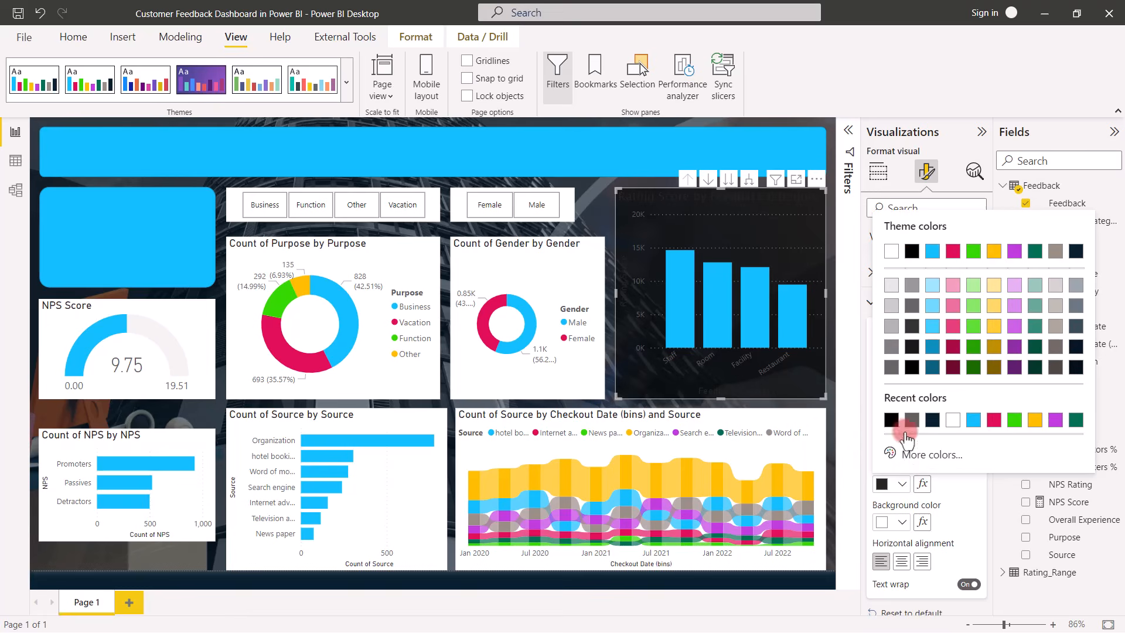
pyautogui.click(891, 251)
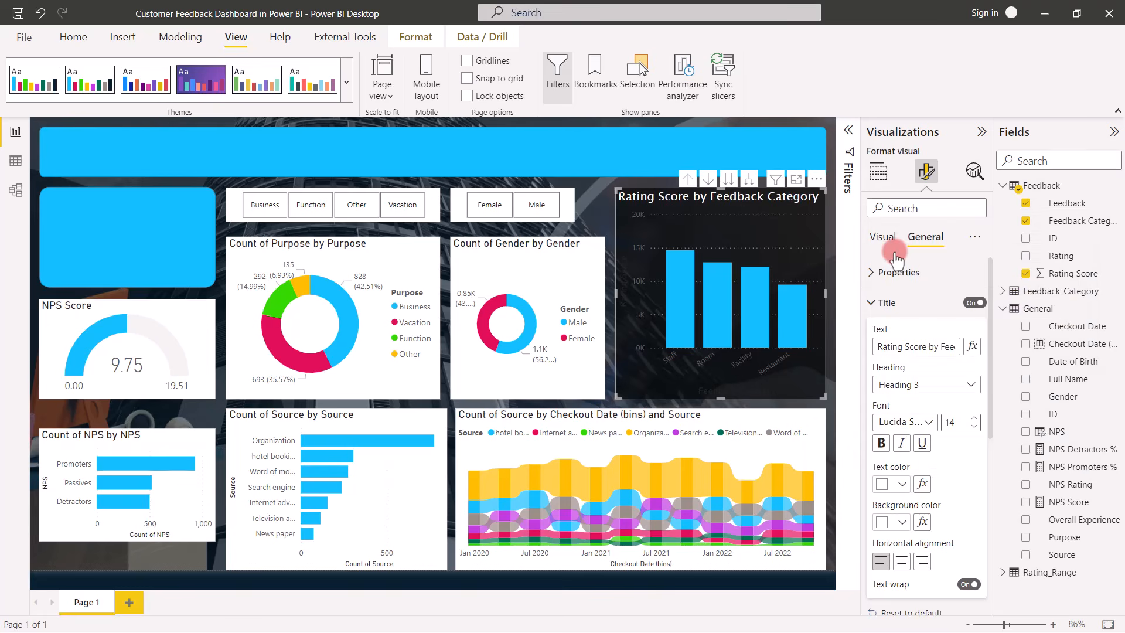
pyautogui.click(903, 523)
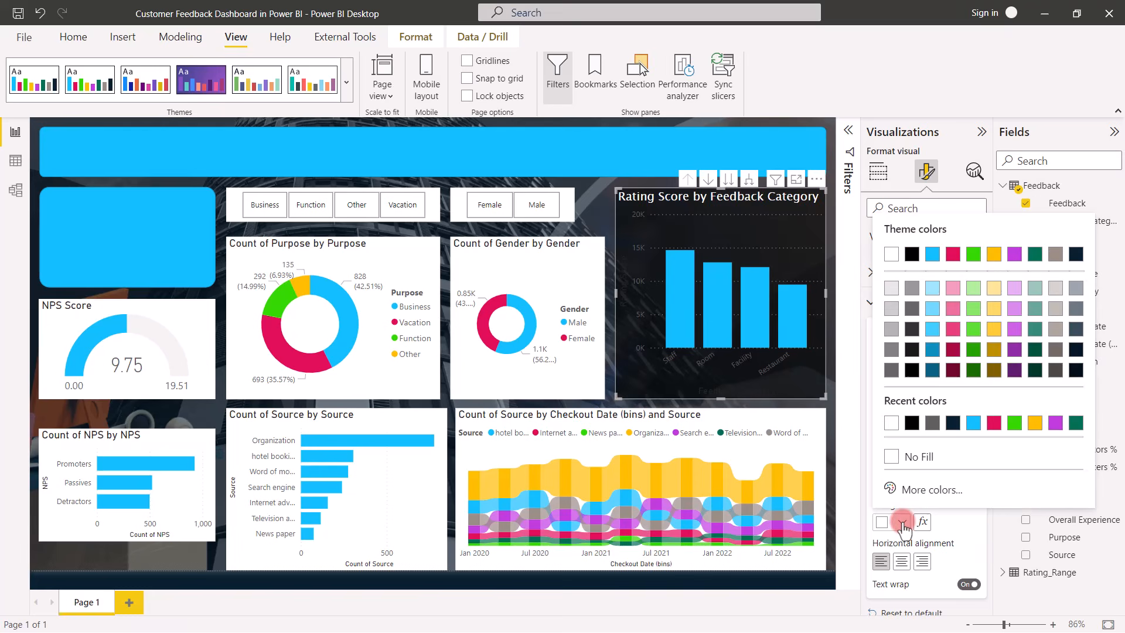
pyautogui.click(912, 254)
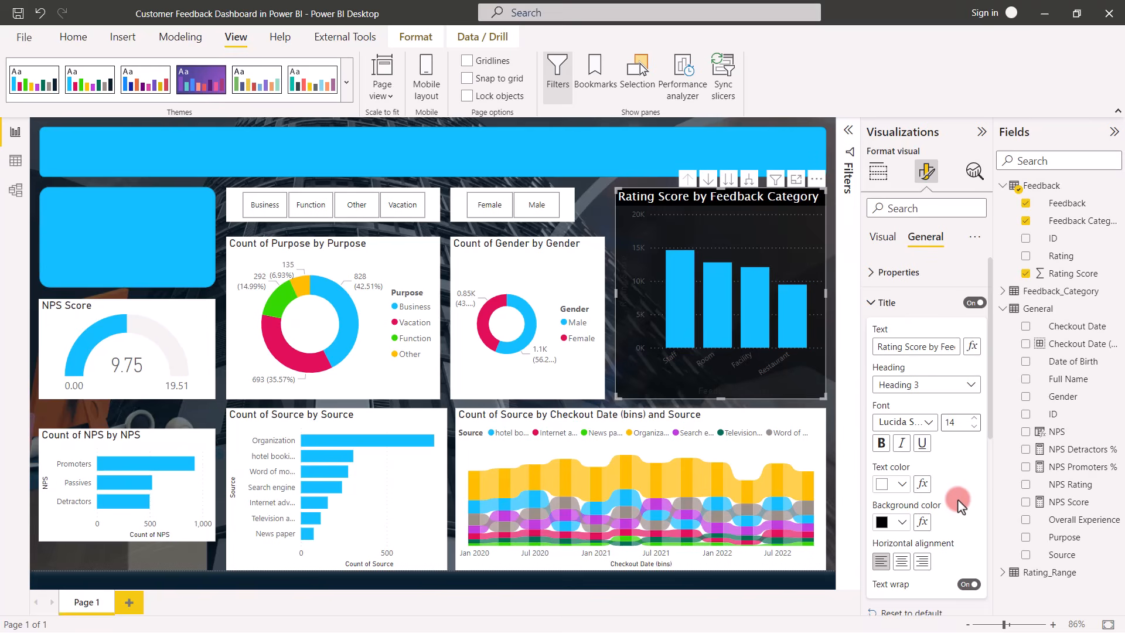
# Step: Add a white visual border with 10 px rounded corners to the Rating Score by Feedback Category chart
pyautogui.scroll(-6, 958, 499)
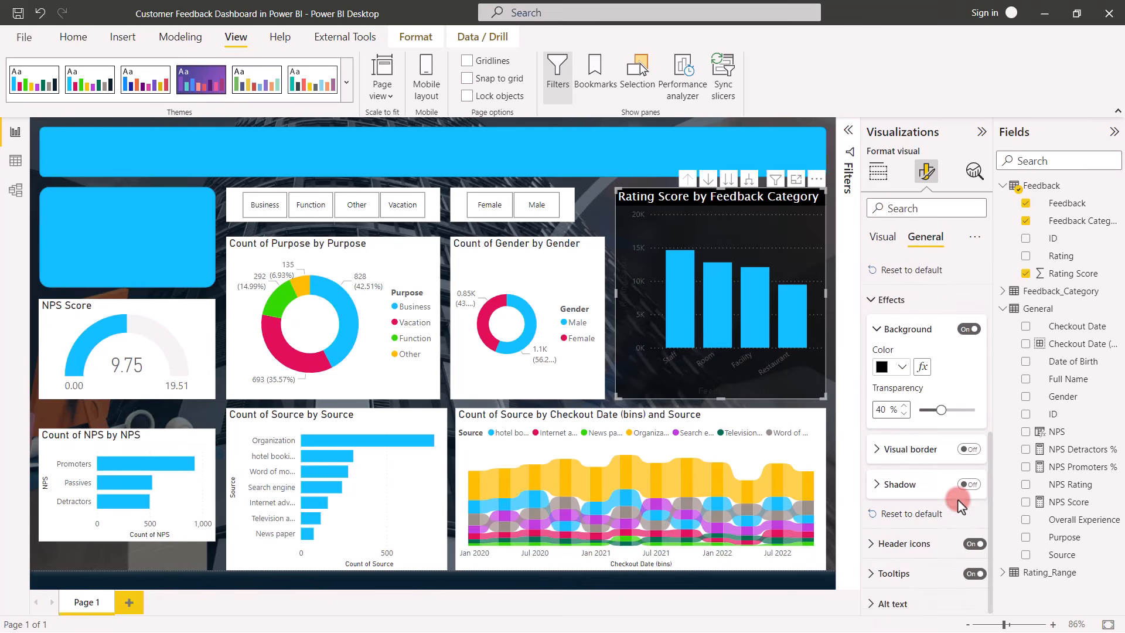
pyautogui.click(885, 446)
pyautogui.click(968, 446)
pyautogui.click(884, 525)
pyautogui.moveTo(884, 525); pyautogui.dragTo(863, 526)
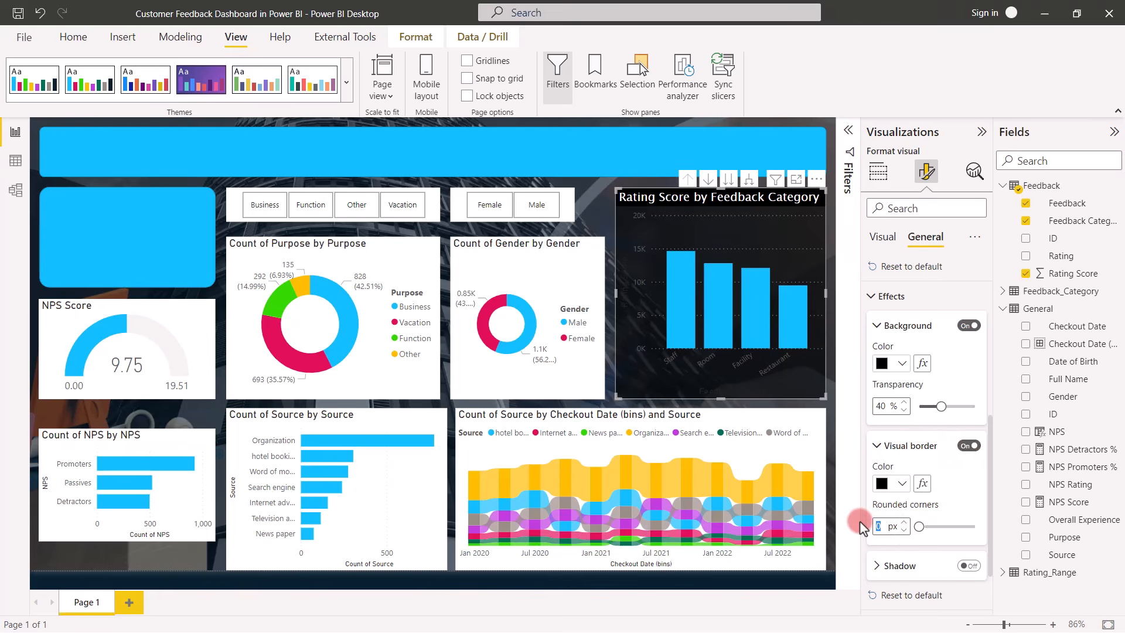
pyautogui.write('10')
pyautogui.click(896, 485)
pyautogui.click(904, 485)
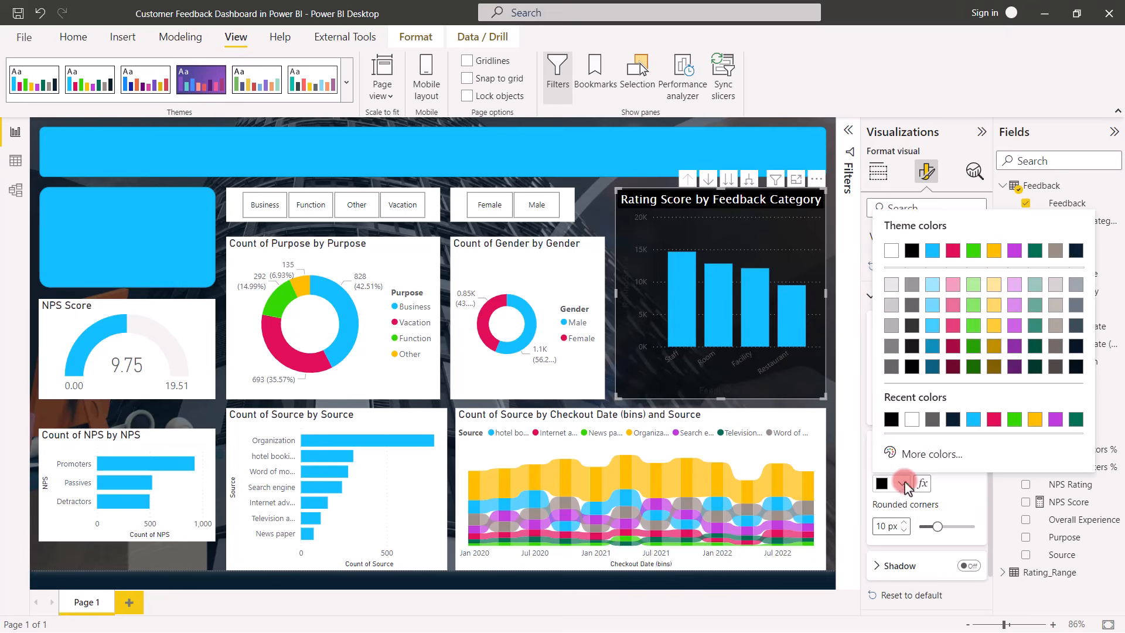
pyautogui.click(895, 251)
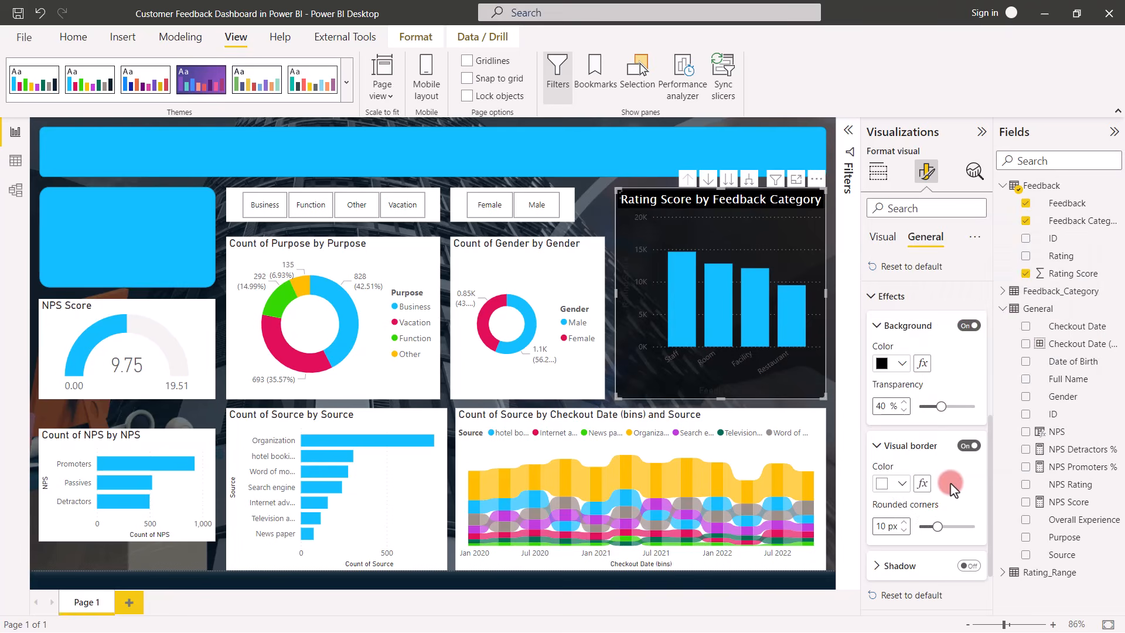
# Step: Enable the shadow on the Rating Score by Feedback Category chart and switch its position to custom
pyautogui.click(888, 565)
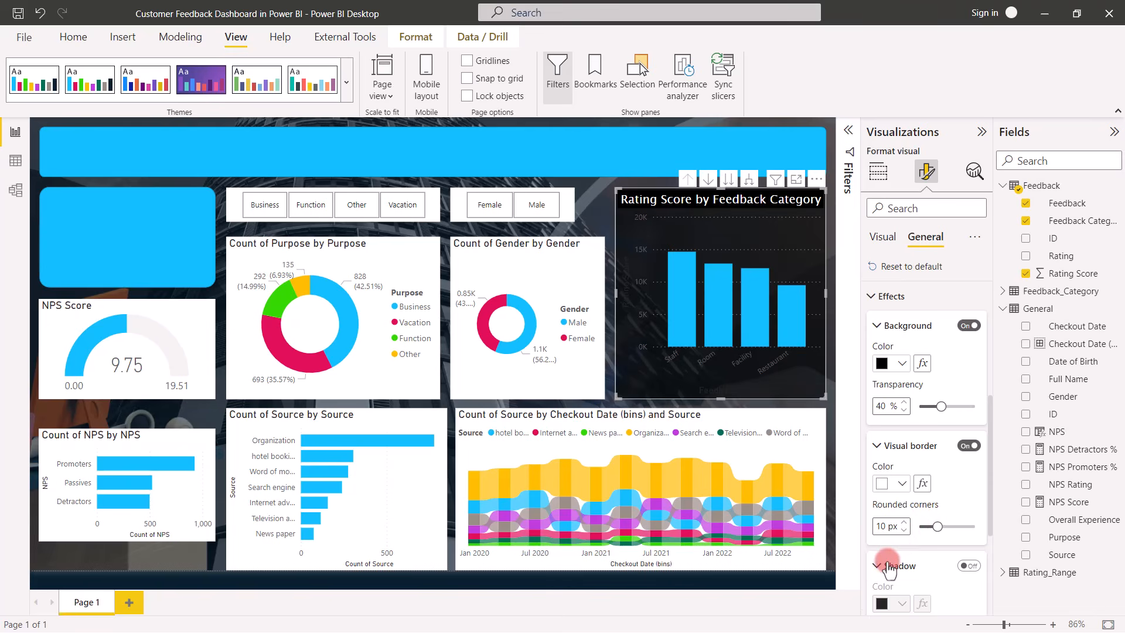
pyautogui.click(969, 369)
pyautogui.click(971, 478)
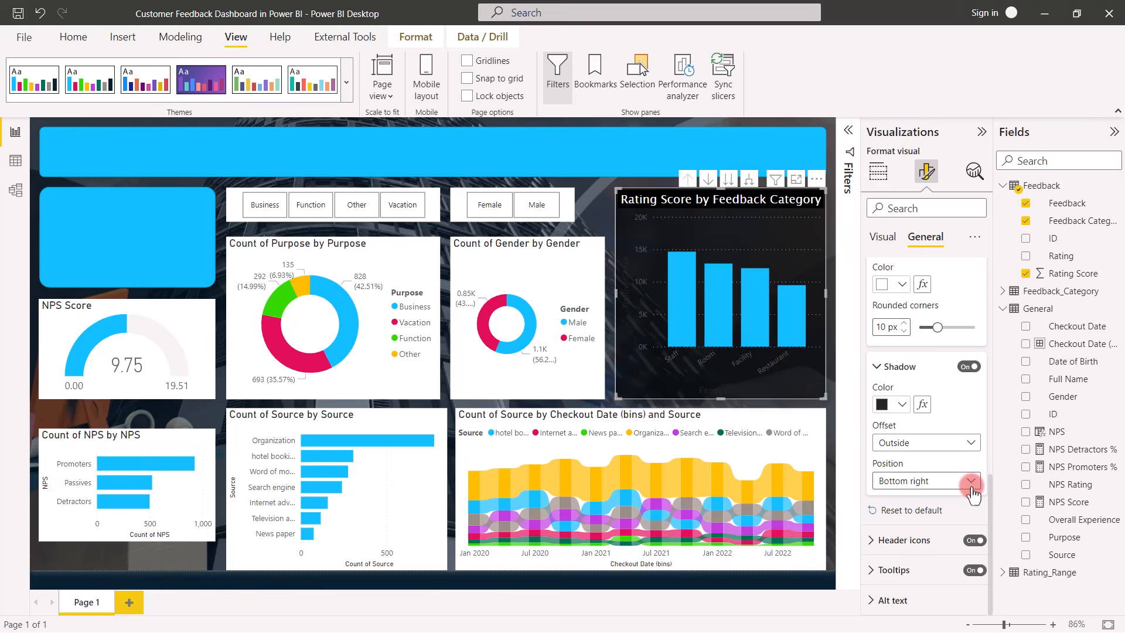
pyautogui.click(907, 463)
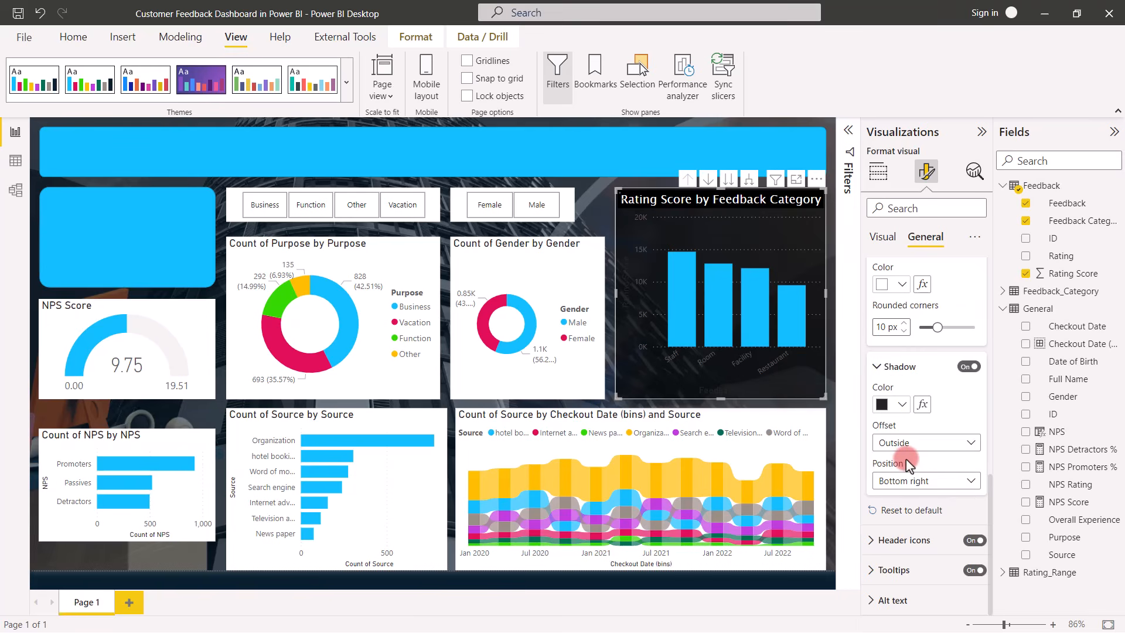
# Step: Set the chart shadow's size to 1 px and its blur to 5 px
pyautogui.scroll(-3, 926, 443)
pyautogui.scroll(-1, 926, 444)
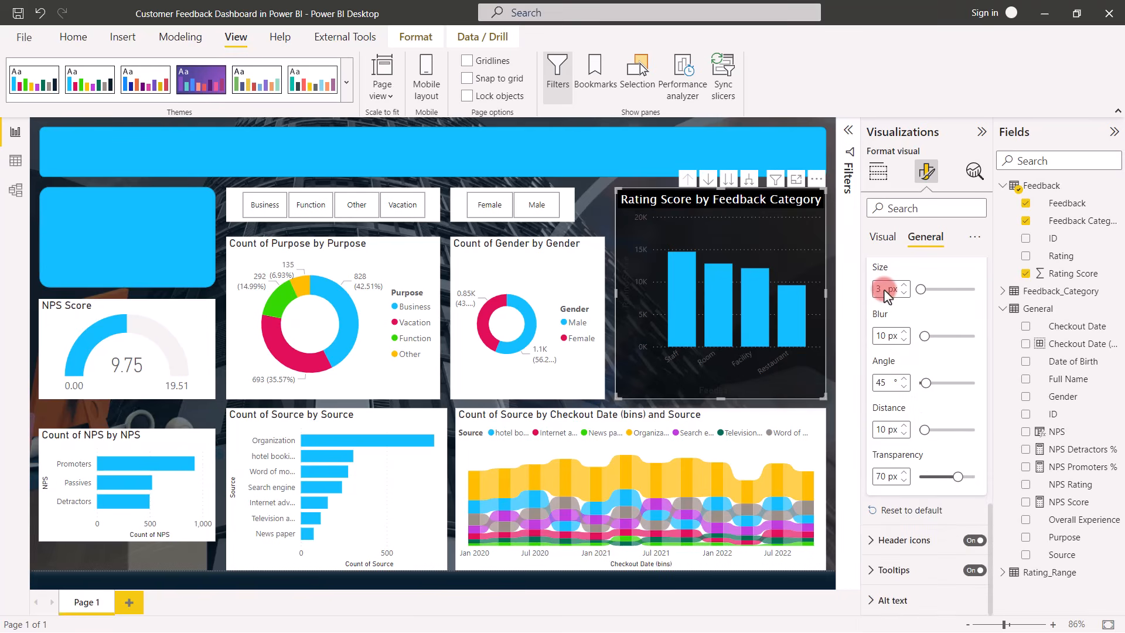
pyautogui.click(881, 288)
pyautogui.write('1')
pyautogui.click(883, 335)
pyautogui.moveTo(882, 336); pyautogui.dragTo(864, 335)
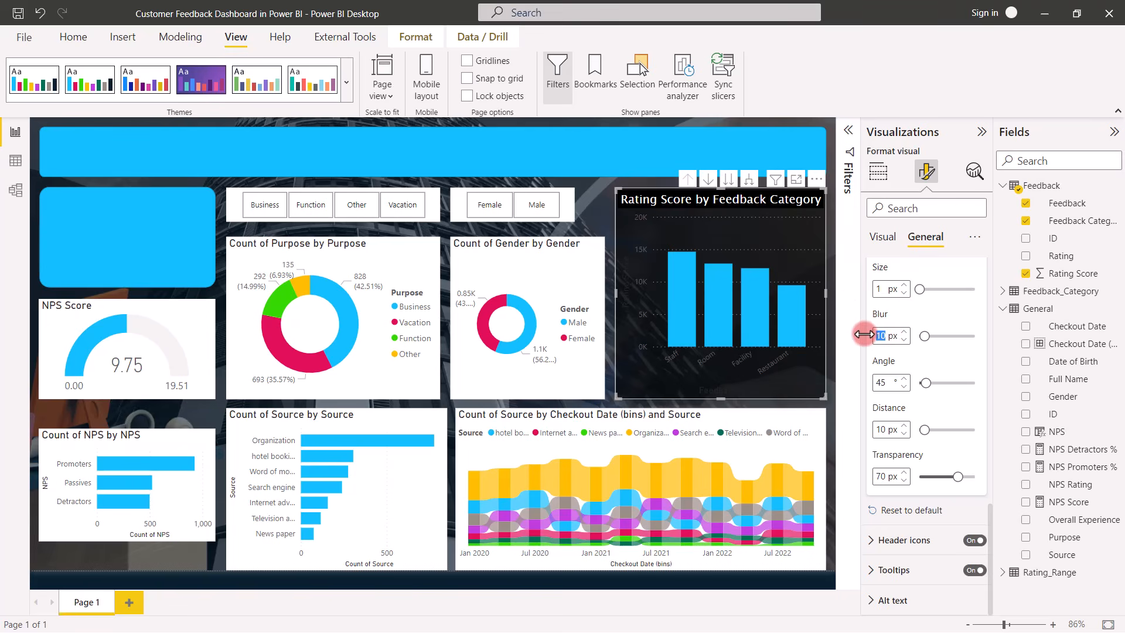
pyautogui.write('5')
# Step: Set the chart shadow's angle to 50°, its distance to 5 px and its transparency to 50
pyautogui.moveTo(890, 382); pyautogui.dragTo(867, 381)
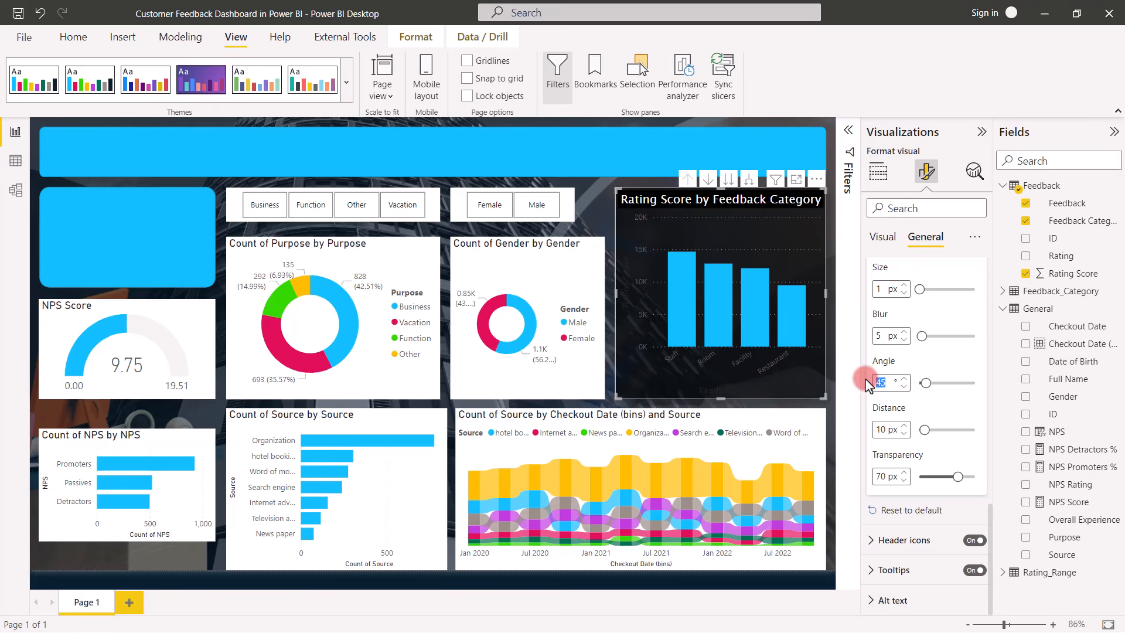
pyautogui.write('50')
pyautogui.click(885, 431)
pyautogui.moveTo(886, 430); pyautogui.dragTo(877, 434)
pyautogui.write('5')
pyautogui.click(889, 476)
pyautogui.moveTo(891, 475); pyautogui.dragTo(862, 473)
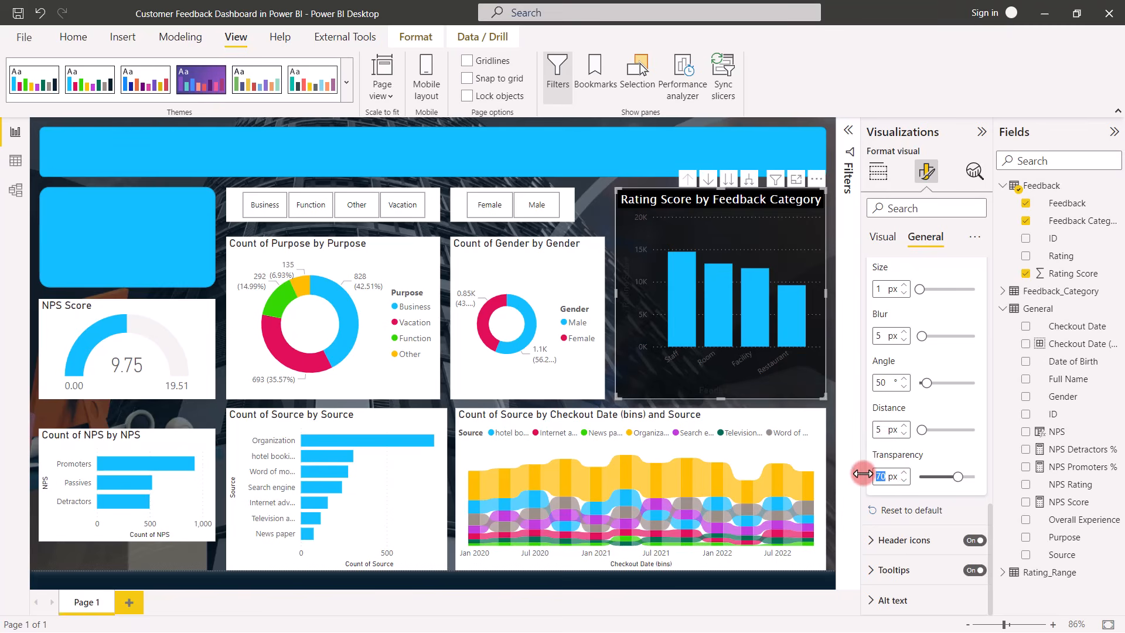
pyautogui.write('50')
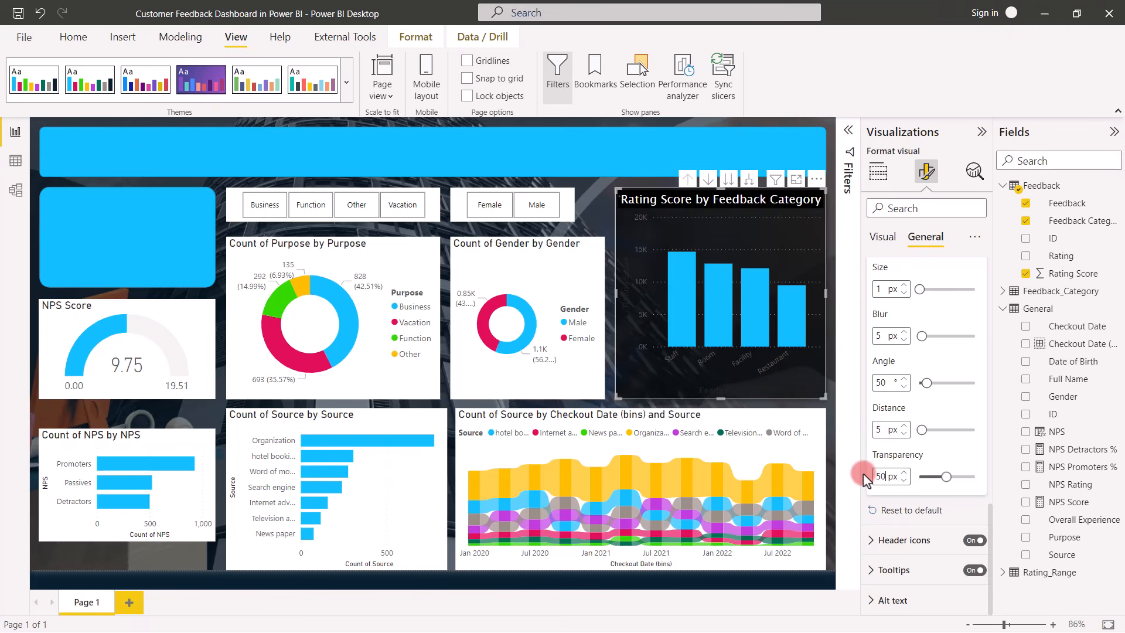
# Step: Set the chart's header icons to 100% transparency with a white icon color
pyautogui.click(871, 539)
pyautogui.scroll(-4, 871, 536)
pyautogui.click(921, 512)
pyautogui.moveTo(921, 511); pyautogui.dragTo(999, 520)
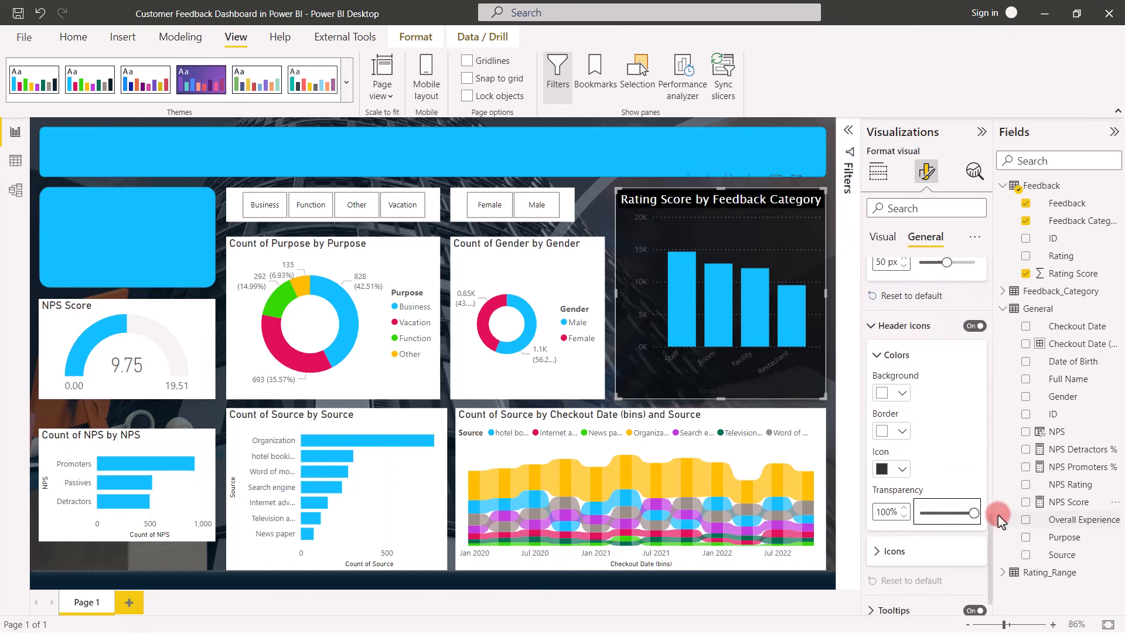
pyautogui.click(905, 469)
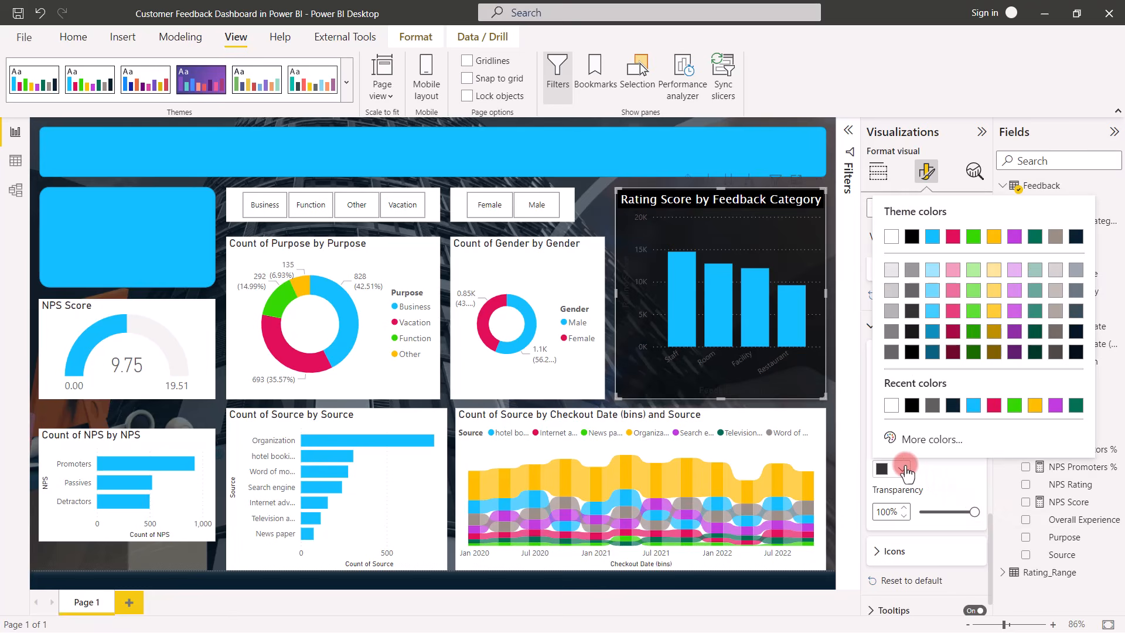
pyautogui.click(891, 244)
# Step: Format the chart's X-axis values in white Lucida Sans Unicode and turn off the X-axis title
pyautogui.scroll(8, 933, 351)
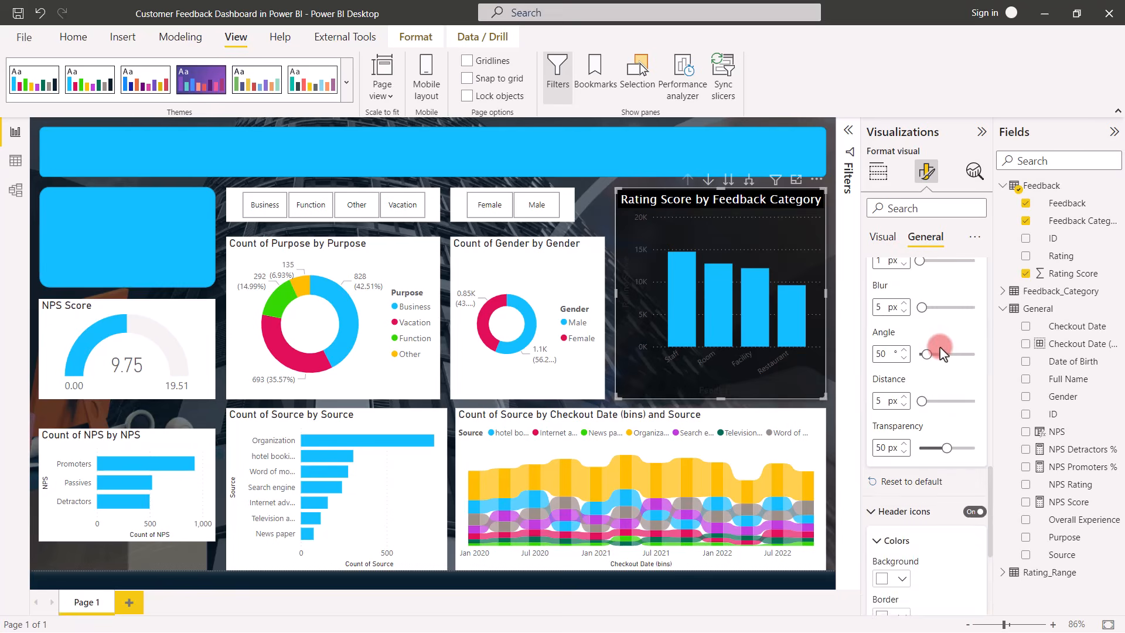
pyautogui.scroll(10, 935, 348)
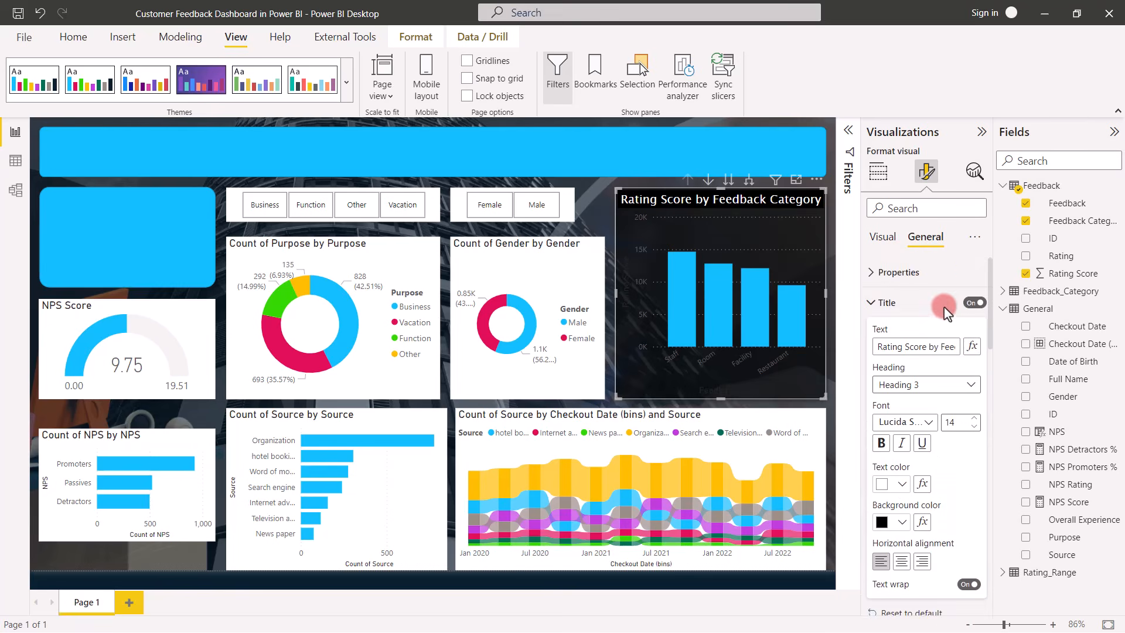
pyautogui.click(948, 272)
pyautogui.click(888, 241)
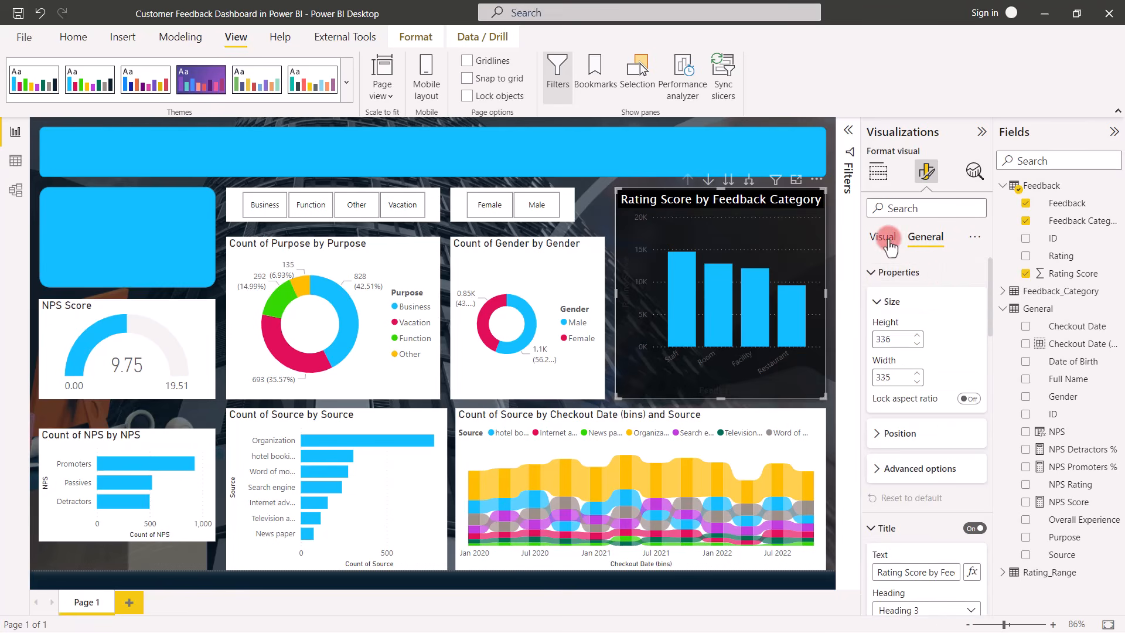
pyautogui.click(872, 273)
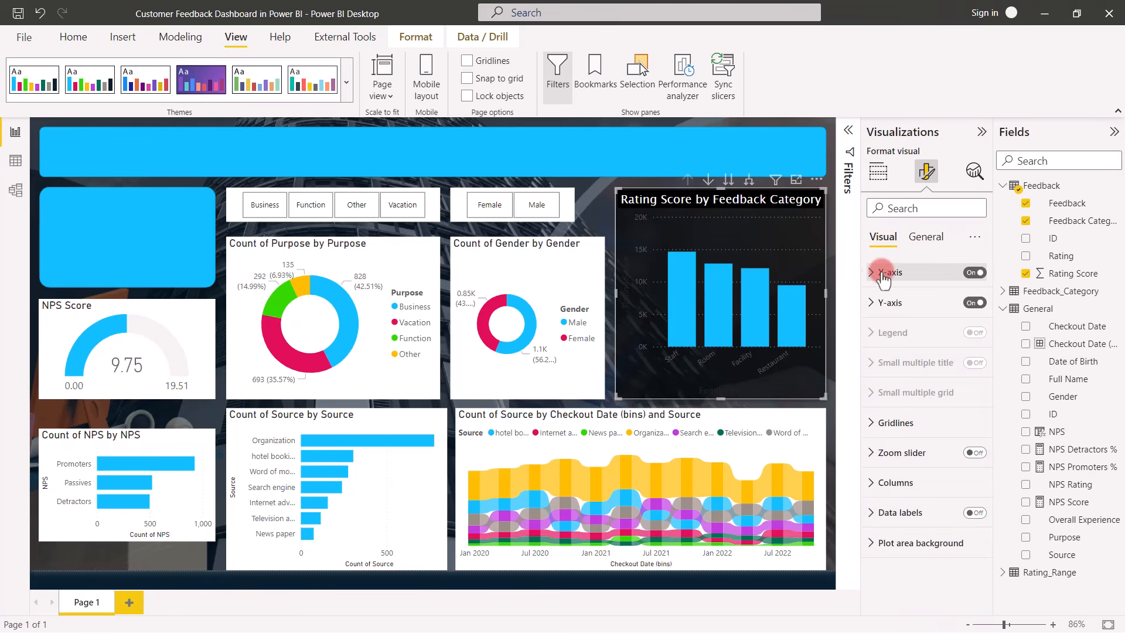
pyautogui.click(902, 402)
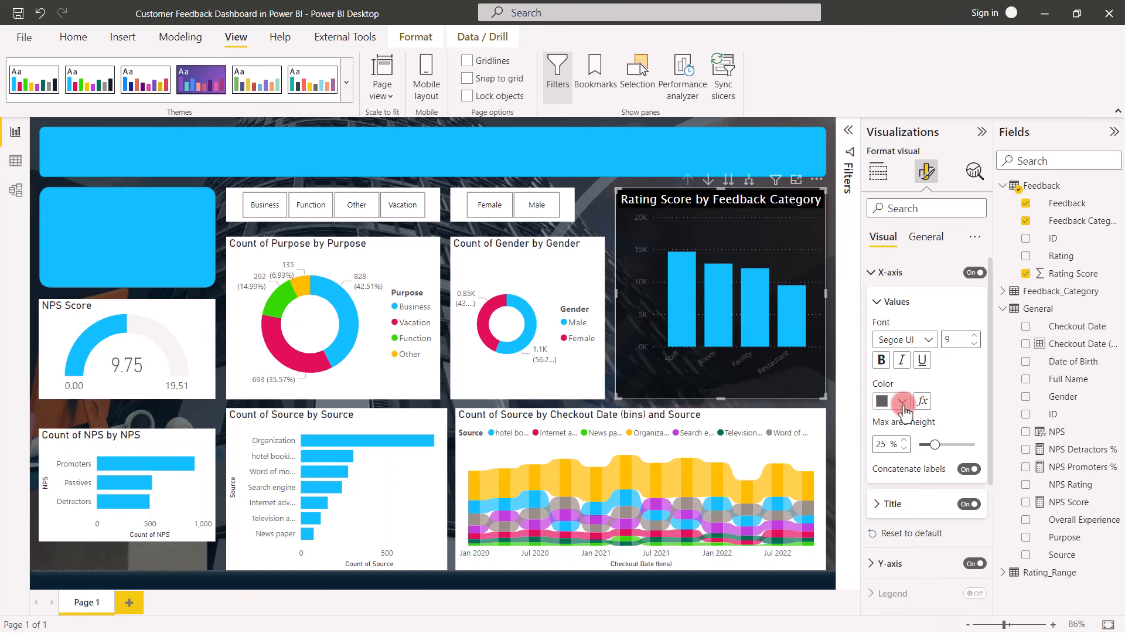
pyautogui.click(891, 170)
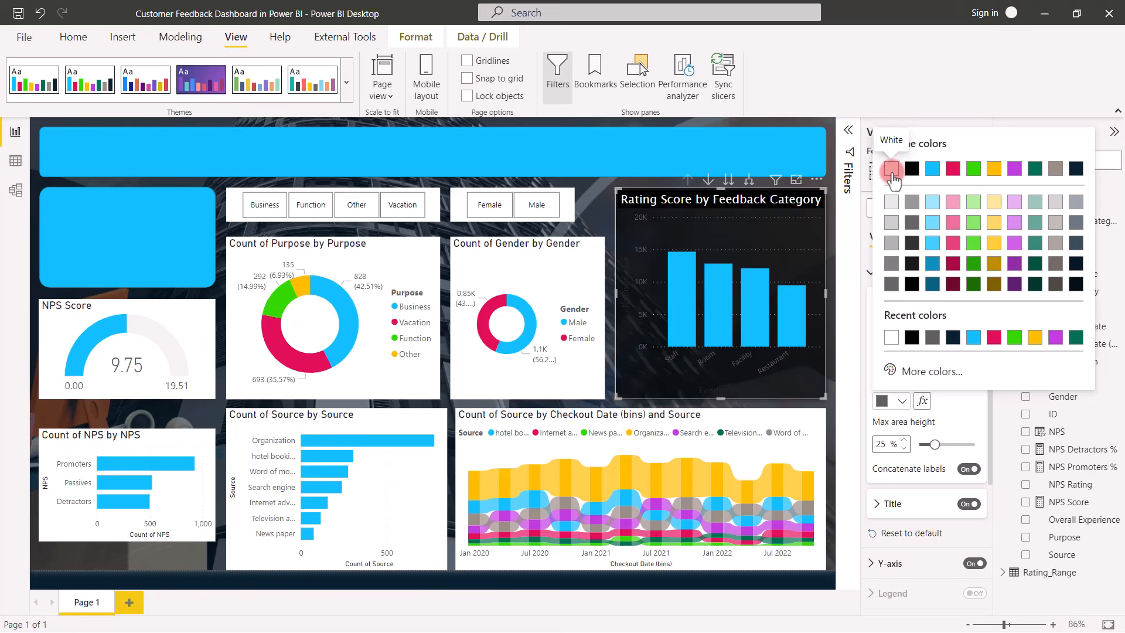
pyautogui.click(929, 339)
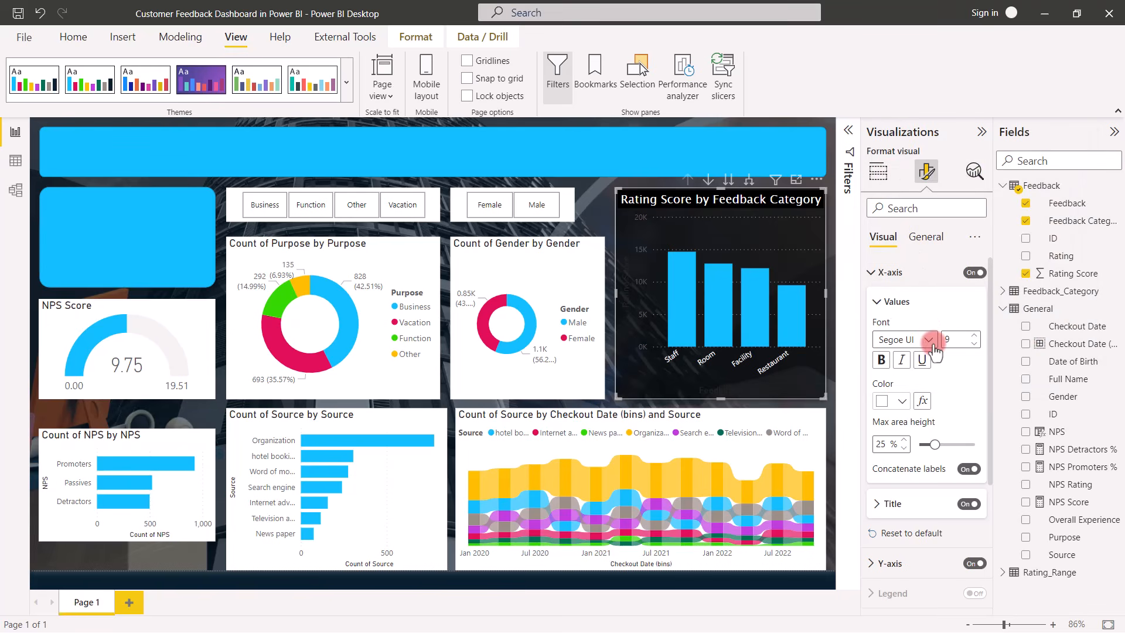
pyautogui.click(920, 445)
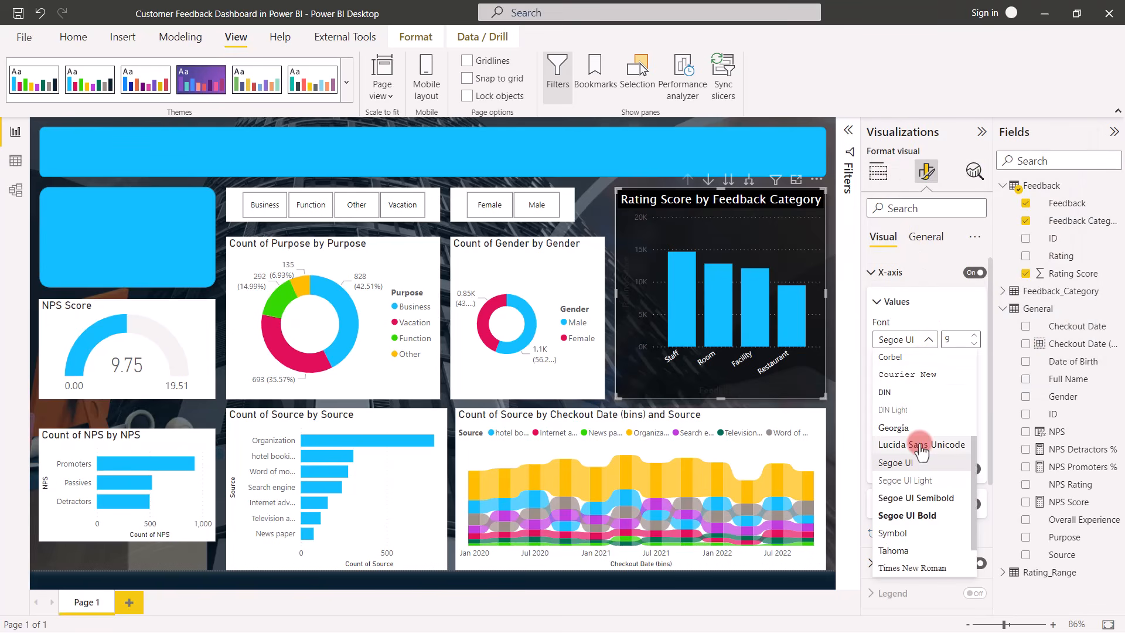
pyautogui.scroll(-3, 919, 445)
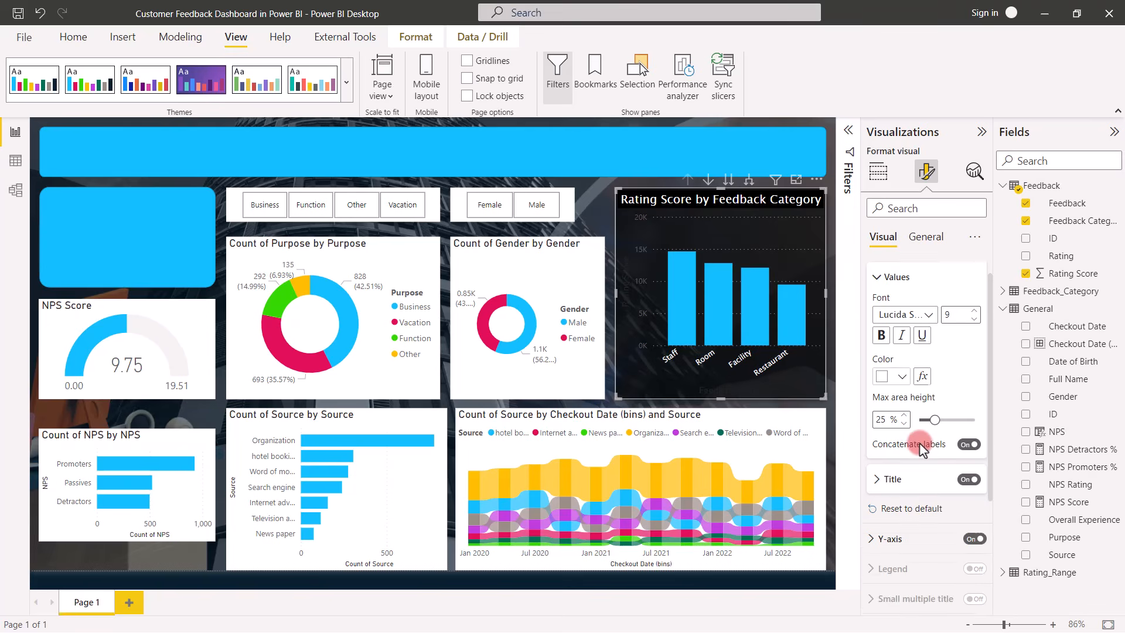
pyautogui.click(961, 399)
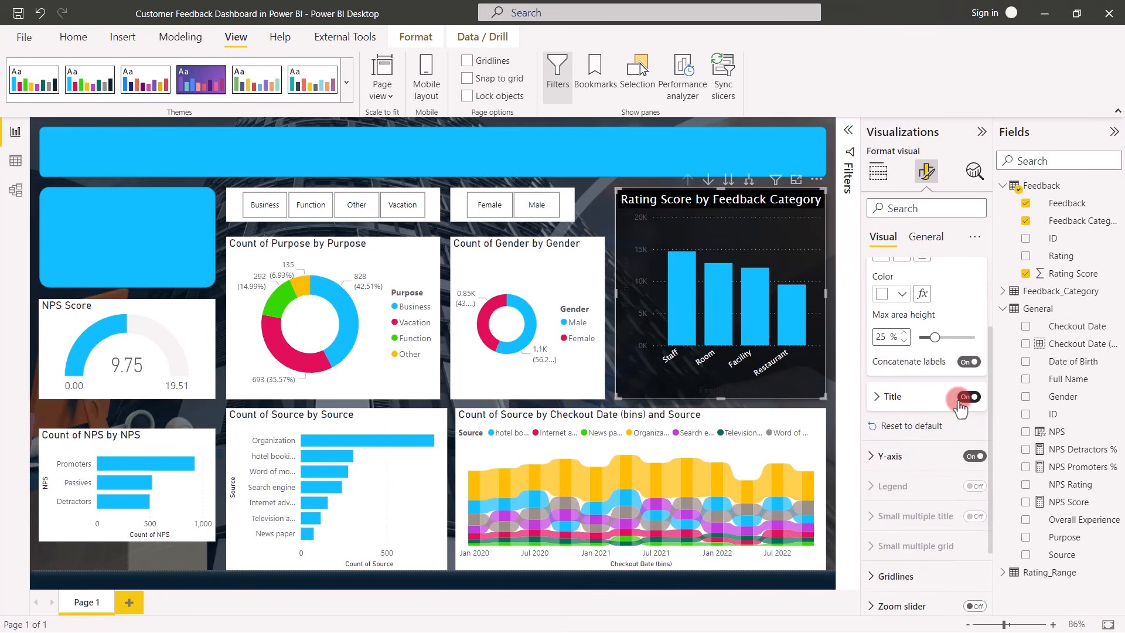
# Step: Format the chart's Y-axis values in white Lucida Sans Unicode and turn off the Y-axis title
pyautogui.click(874, 456)
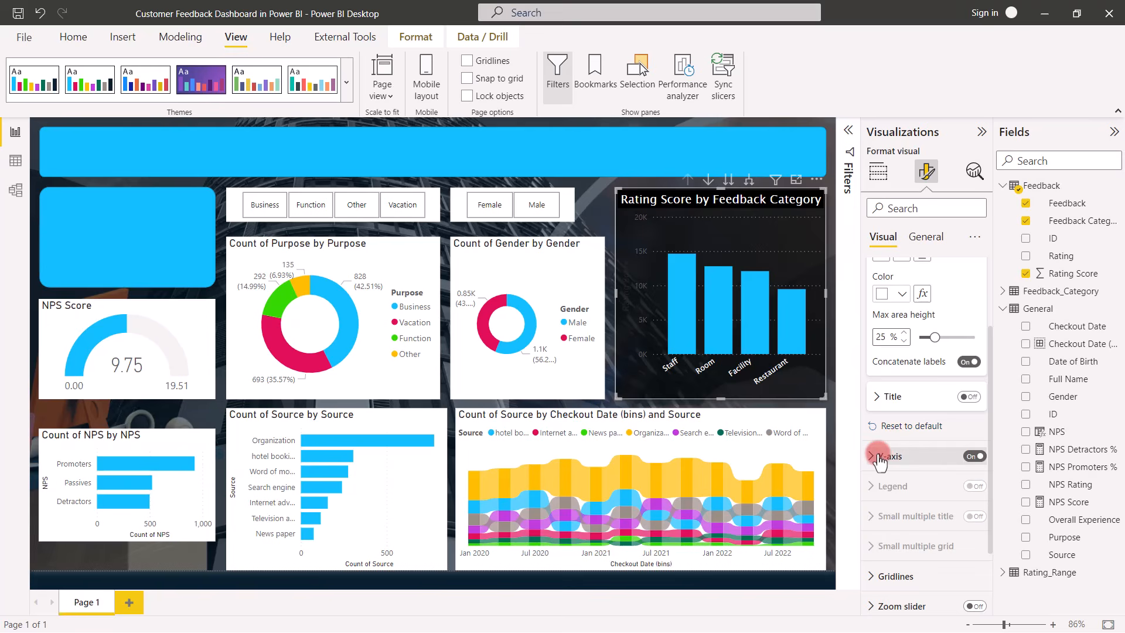
pyautogui.scroll(-4, 894, 460)
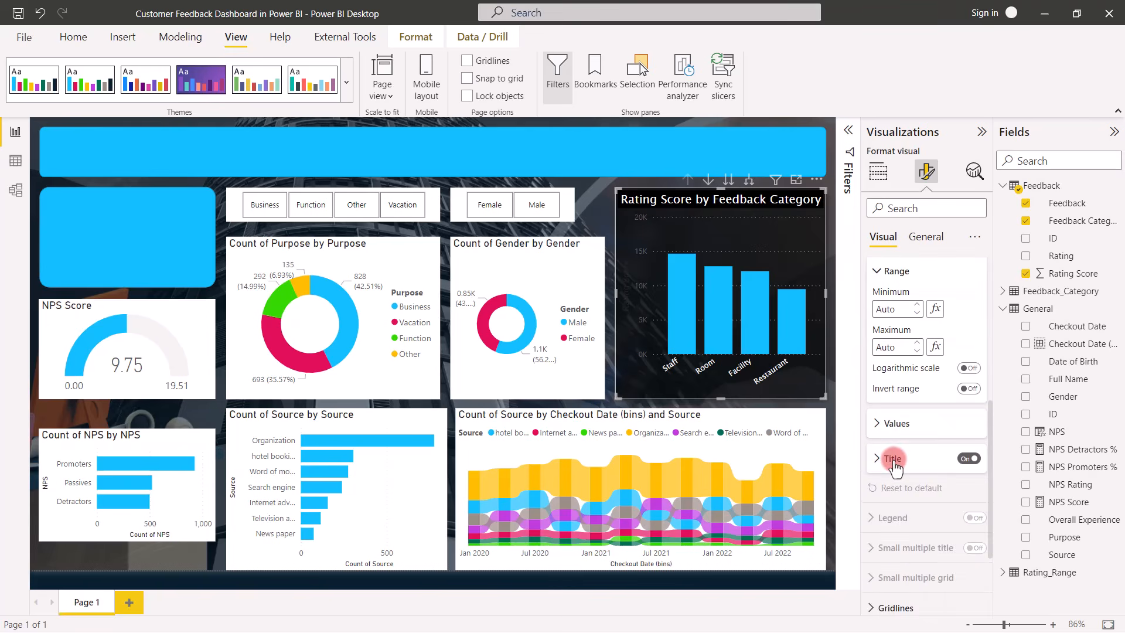
pyautogui.click(887, 425)
pyautogui.click(901, 523)
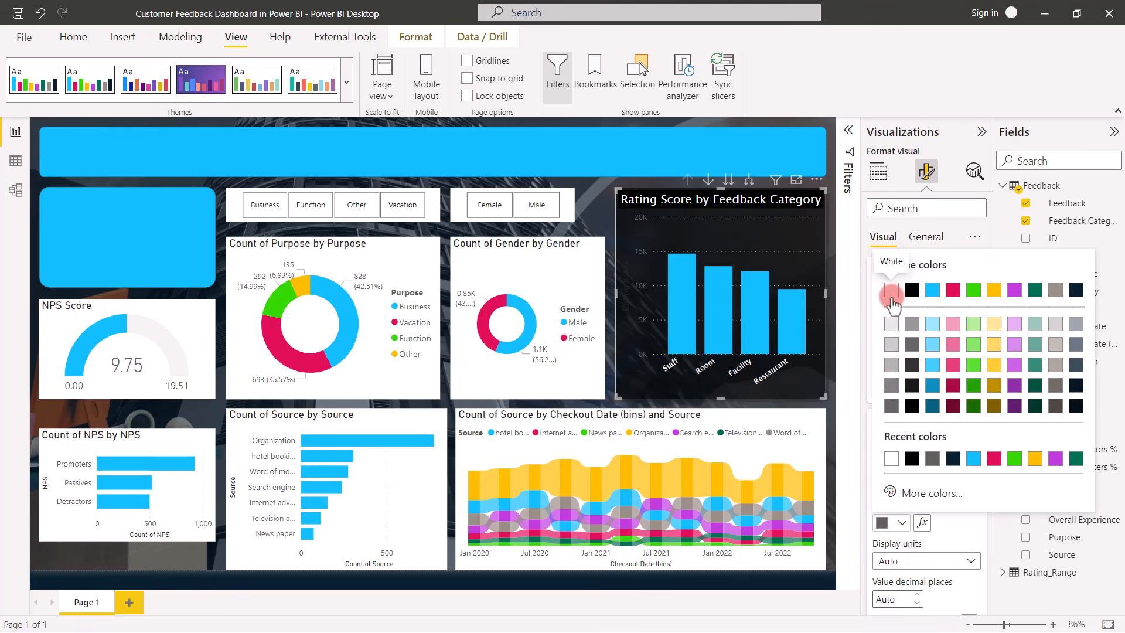
pyautogui.click(891, 301)
pyautogui.click(931, 462)
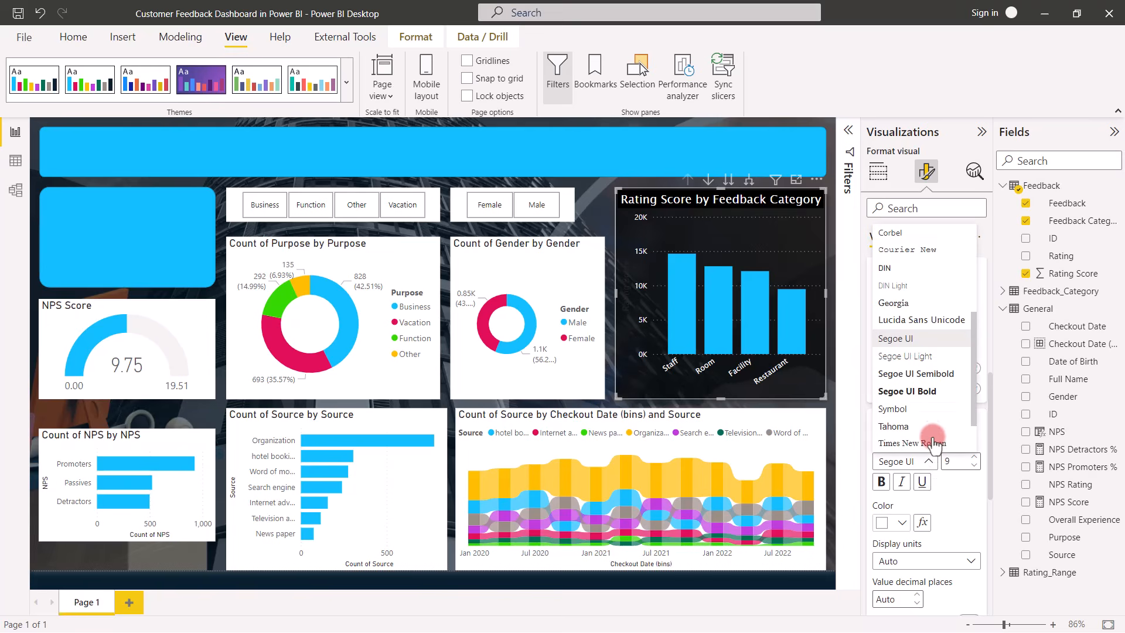
pyautogui.click(931, 320)
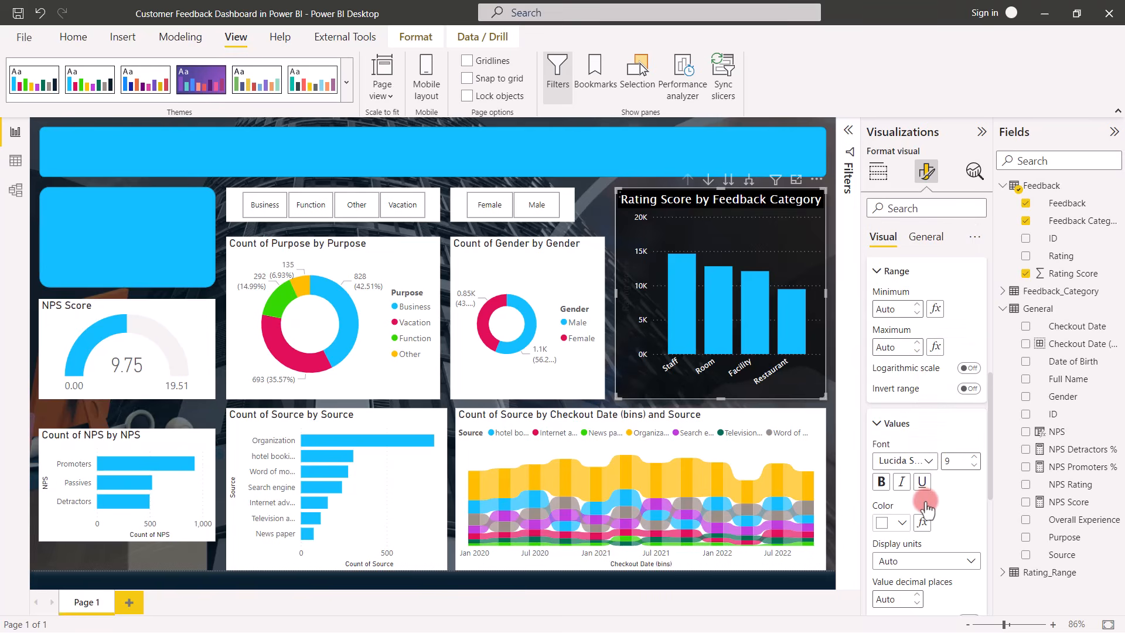
pyautogui.scroll(-5, 926, 500)
pyautogui.click(956, 387)
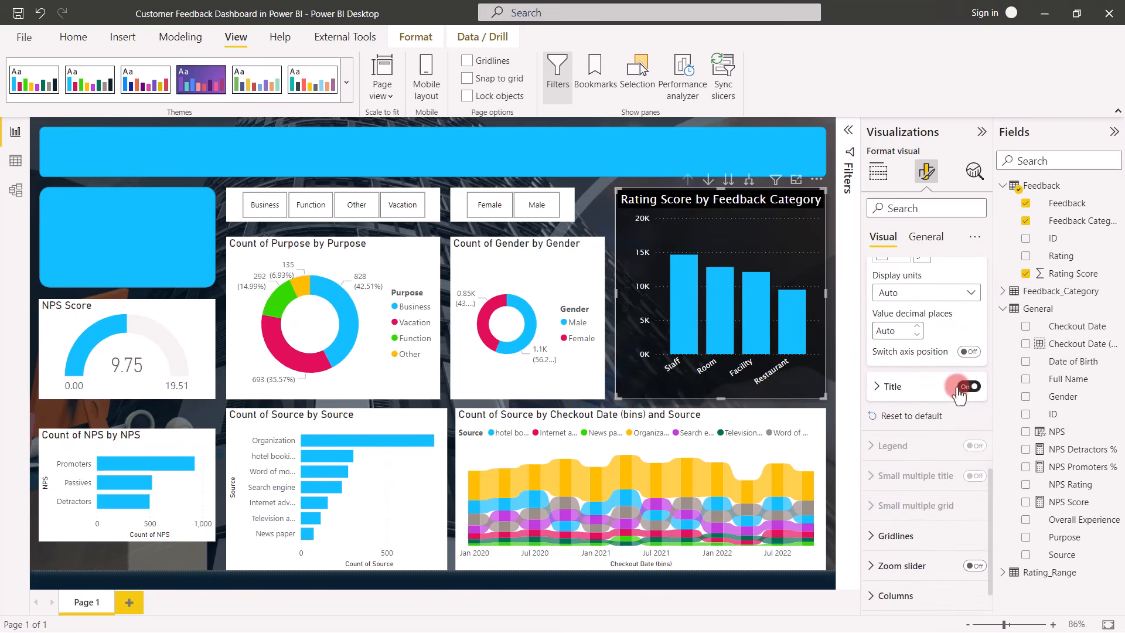
pyautogui.scroll(3, 958, 396)
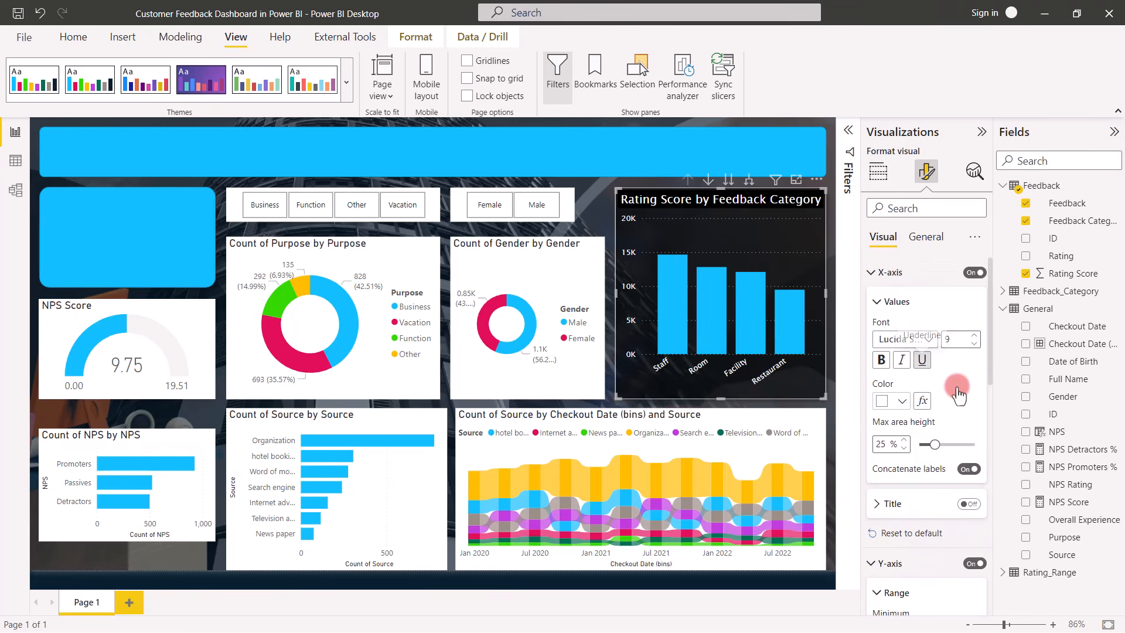
# Step: Copy the Rating Score by Feedback Category chart's formatting onto the Checkout Date ribbon chart and the Count of Source by Source chart
pyautogui.click(610, 189)
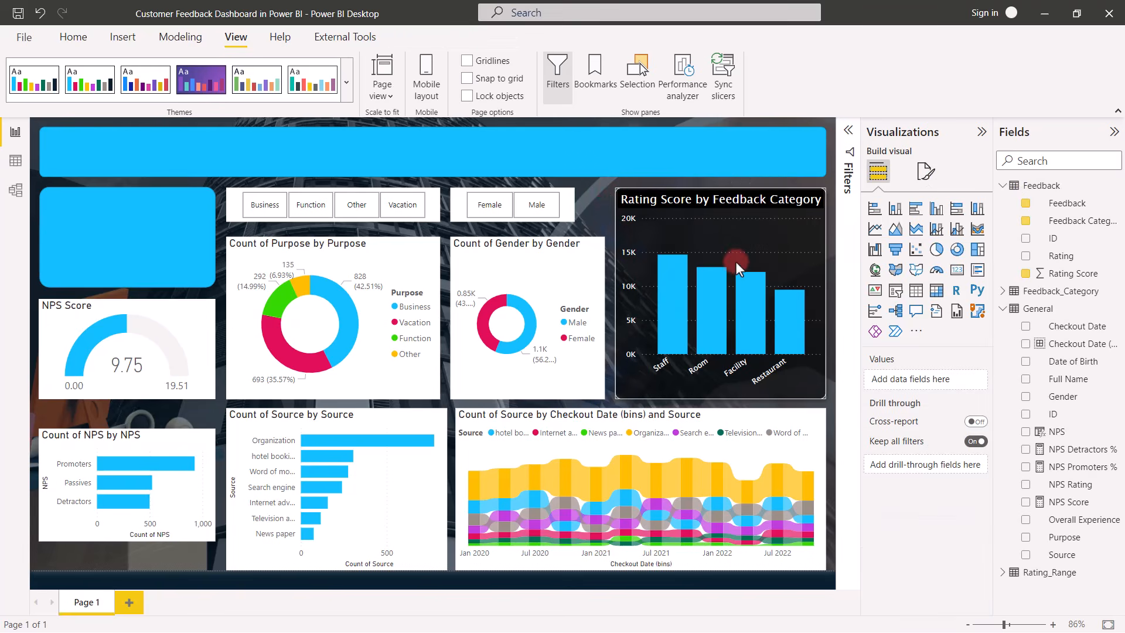
pyautogui.click(697, 188)
pyautogui.click(73, 39)
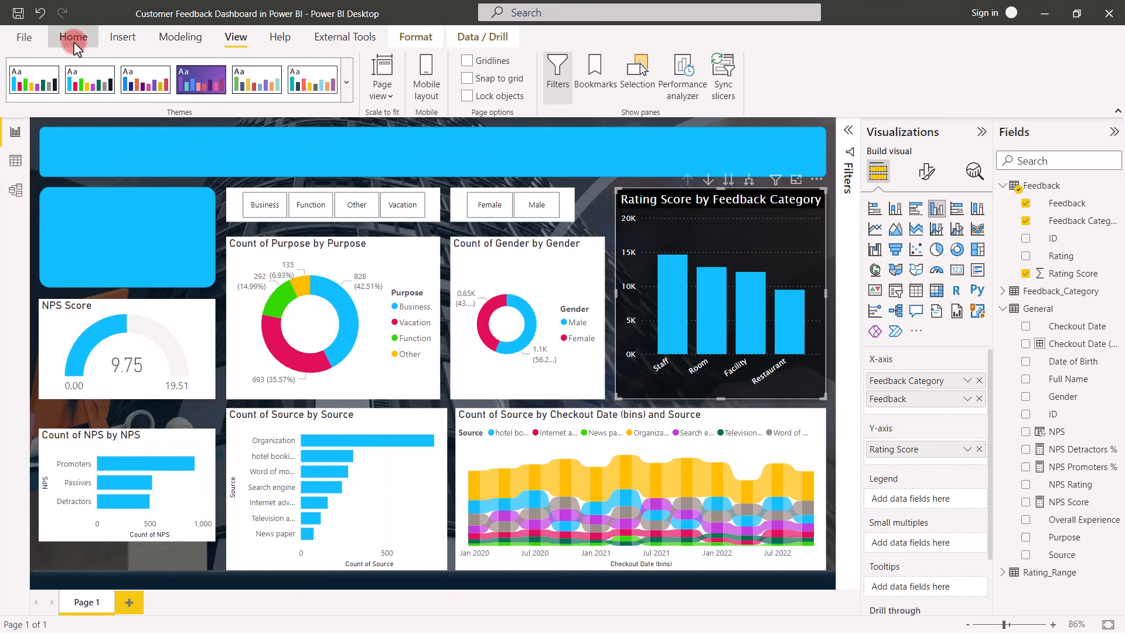
pyautogui.click(71, 96)
pyautogui.click(503, 417)
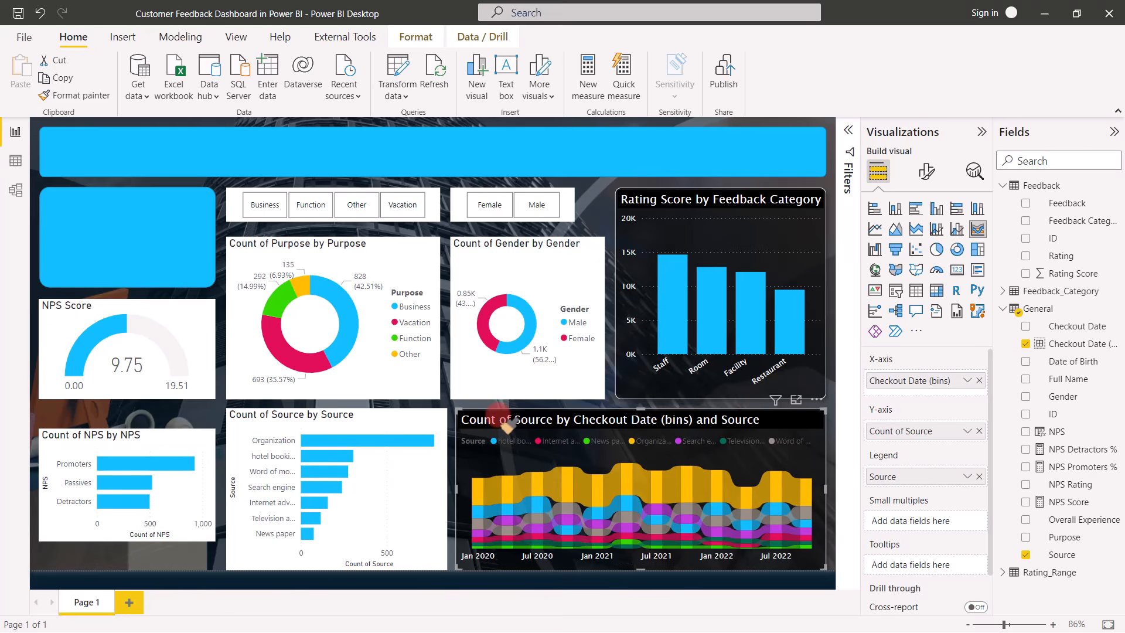
pyautogui.click(624, 197)
pyautogui.click(70, 95)
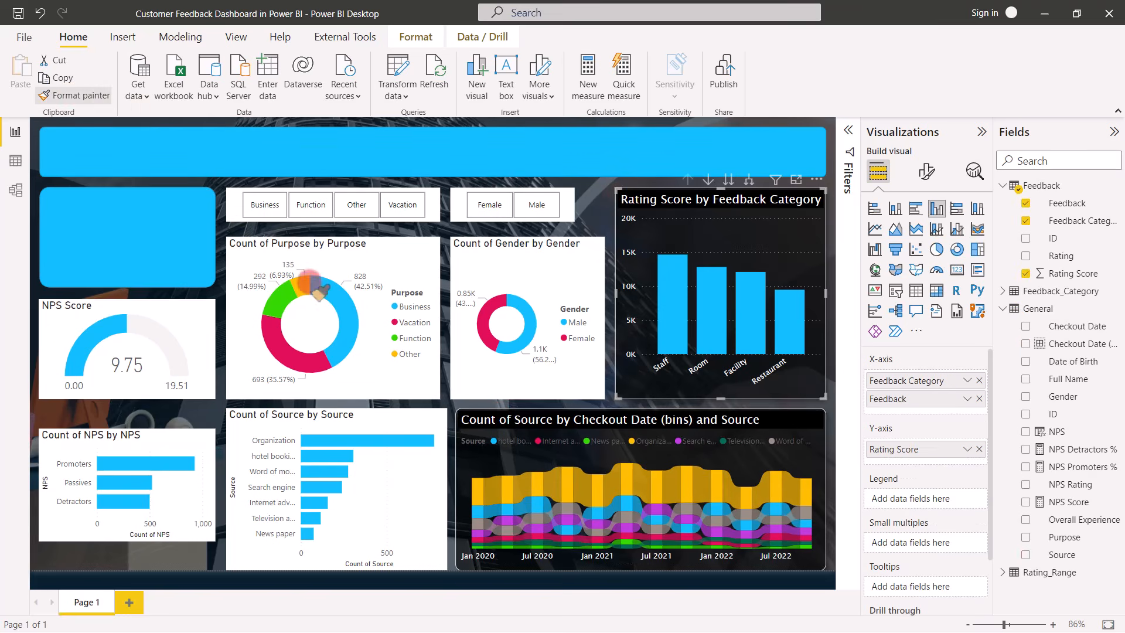
pyautogui.click(392, 420)
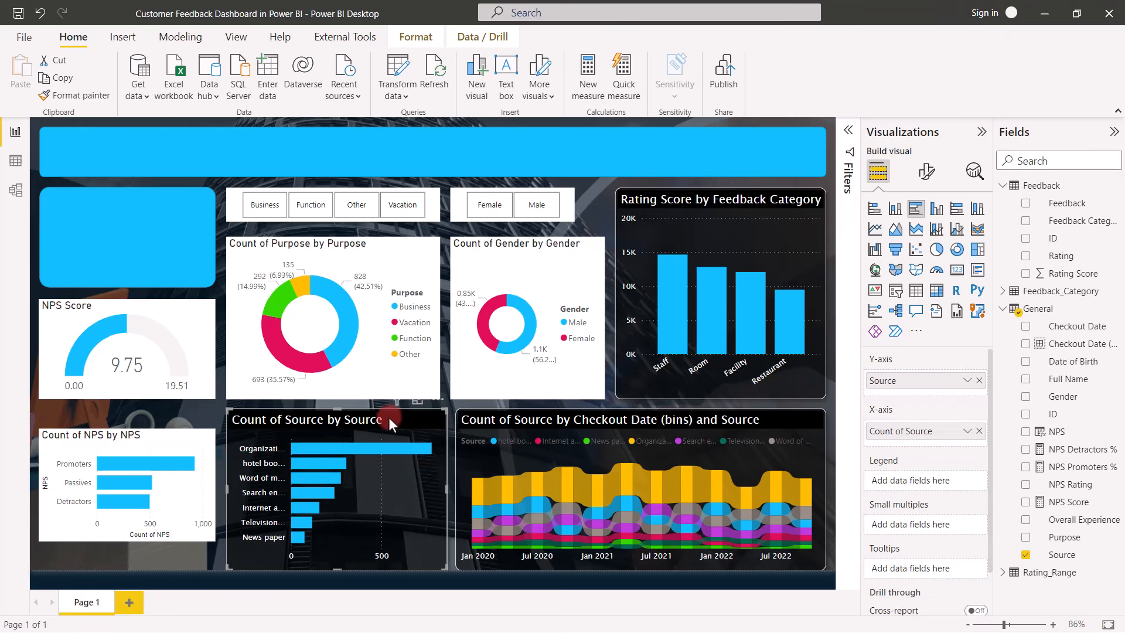
# Step: Copy the dark chart formatting onto the Count of NPS by NPS bar chart and the NPS Score gauge
pyautogui.click(500, 289)
pyautogui.click(75, 95)
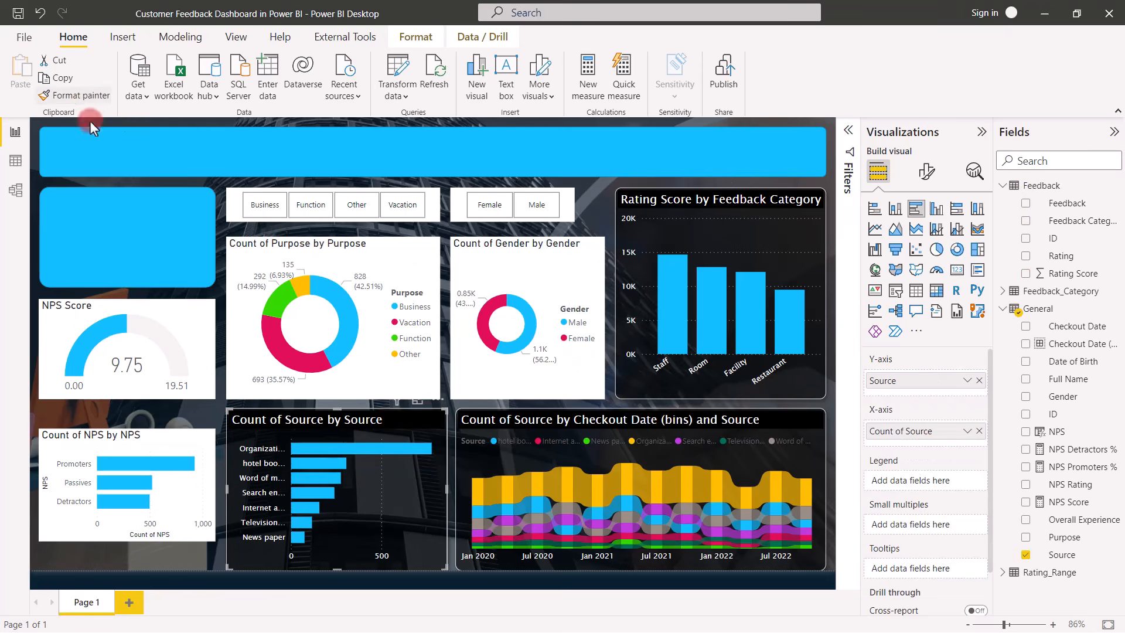
pyautogui.click(82, 444)
pyautogui.click(75, 95)
pyautogui.click(112, 375)
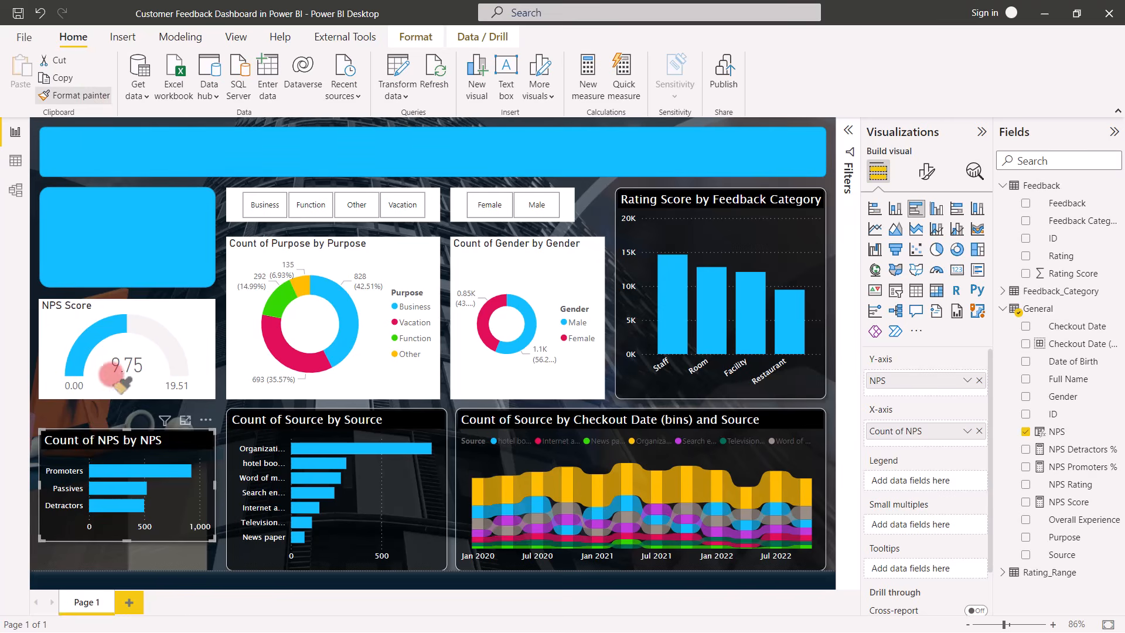
pyautogui.click(67, 305)
# Step: Copy the same formatting onto the Count of Purpose and Count of Gender donut charts
pyautogui.click(89, 96)
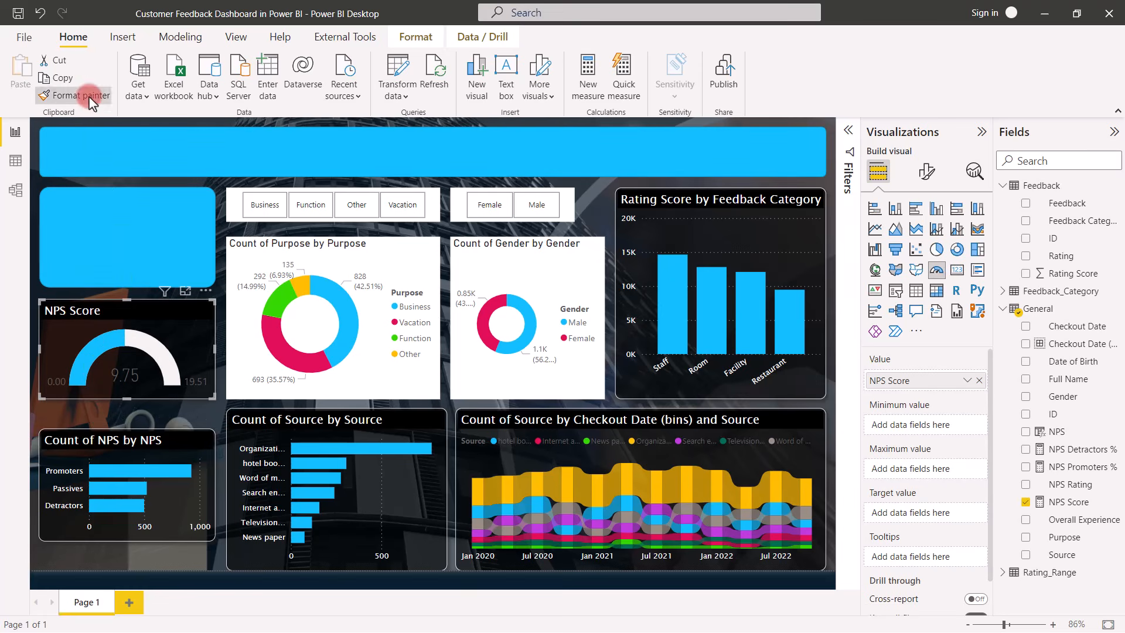
pyautogui.click(249, 246)
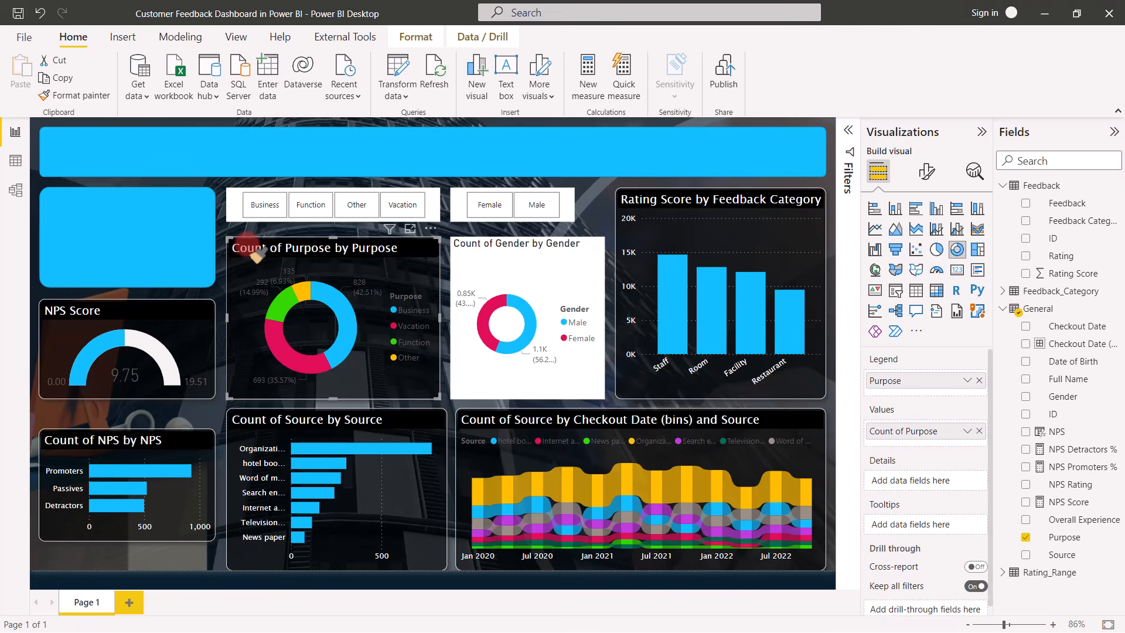
pyautogui.click(79, 95)
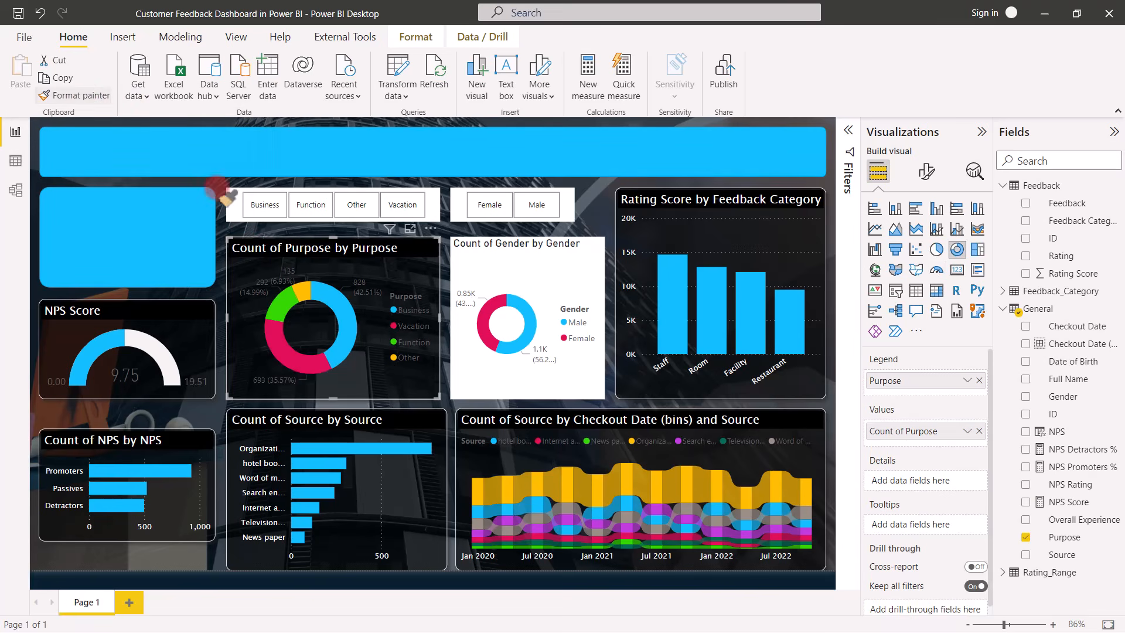
pyautogui.click(491, 257)
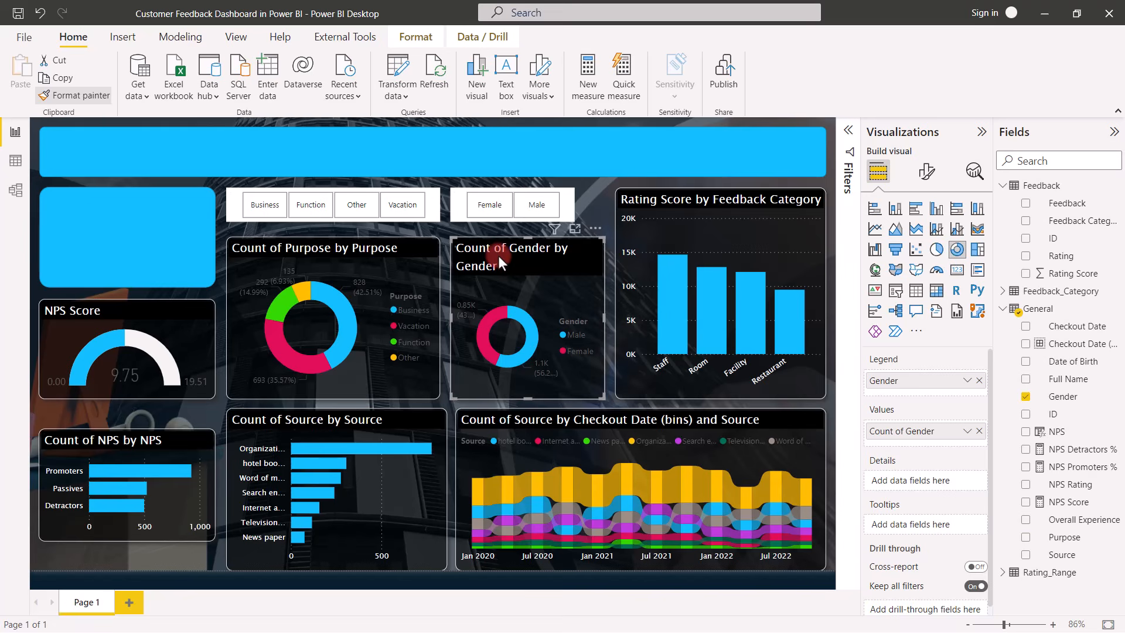
# Step: Copy the Purpose donut chart's formatting onto the Purpose slicer, and continue with the Gender slicer
pyautogui.click(276, 250)
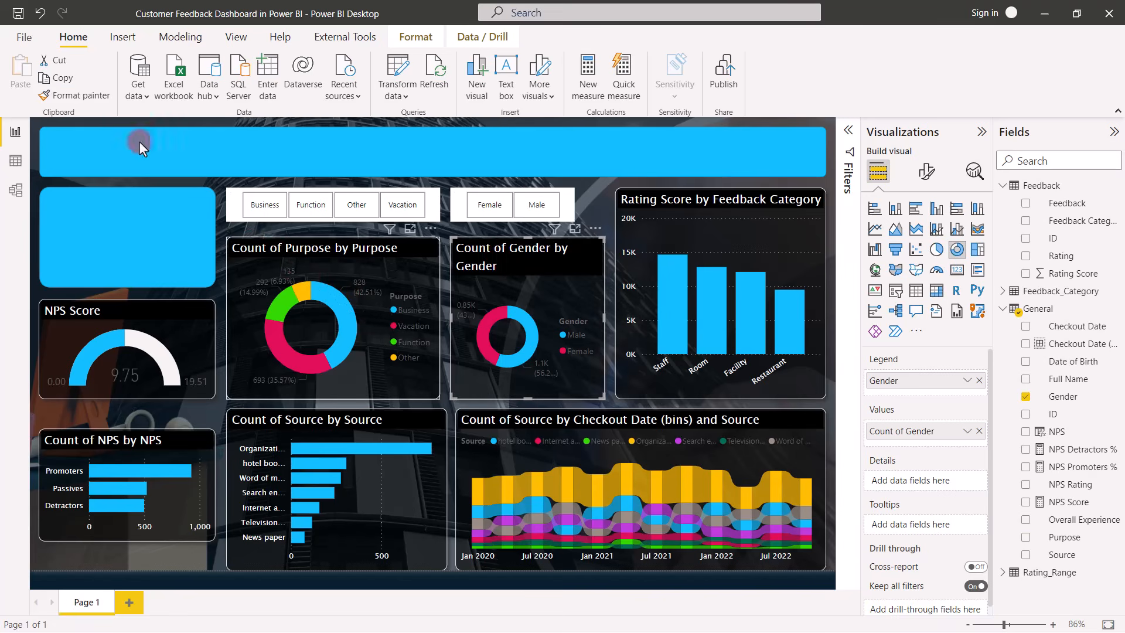
pyautogui.click(77, 93)
pyautogui.click(235, 202)
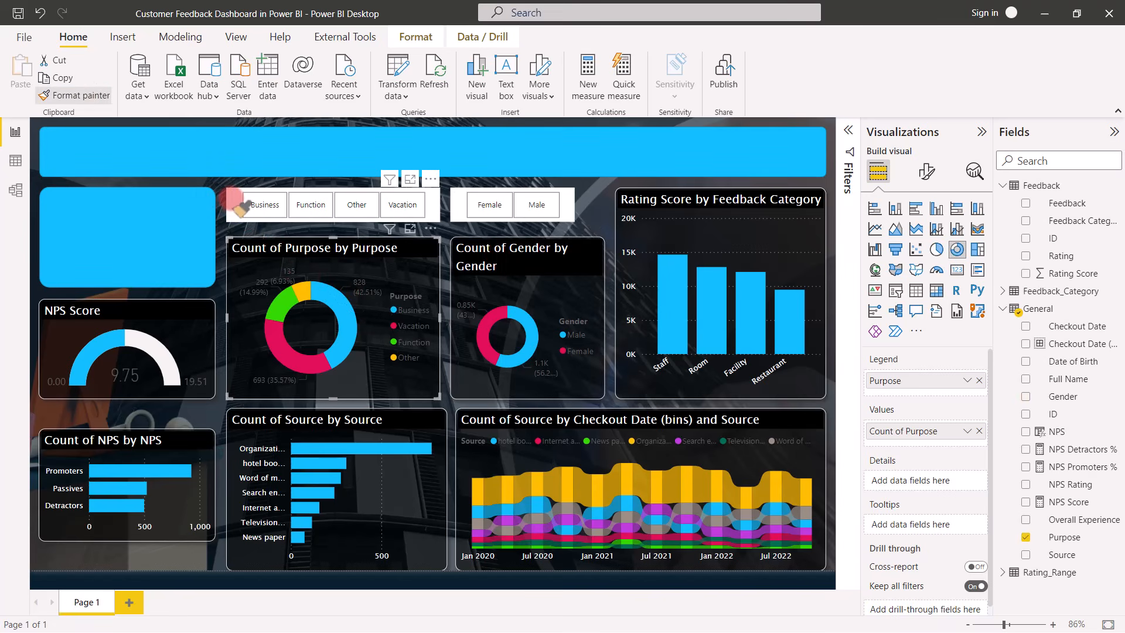
pyautogui.click(76, 95)
pyautogui.click(460, 200)
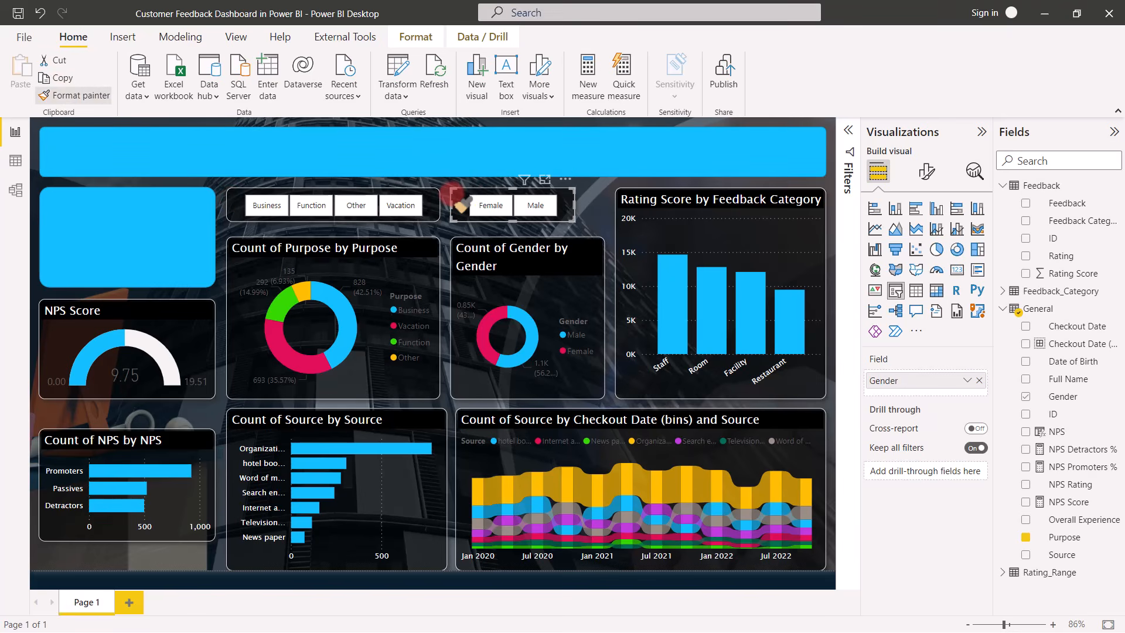
# Step: Copy the Gender slicer's formatting onto the blue rectangle above the NPS Score gauge and the wide header shape
pyautogui.click(81, 96)
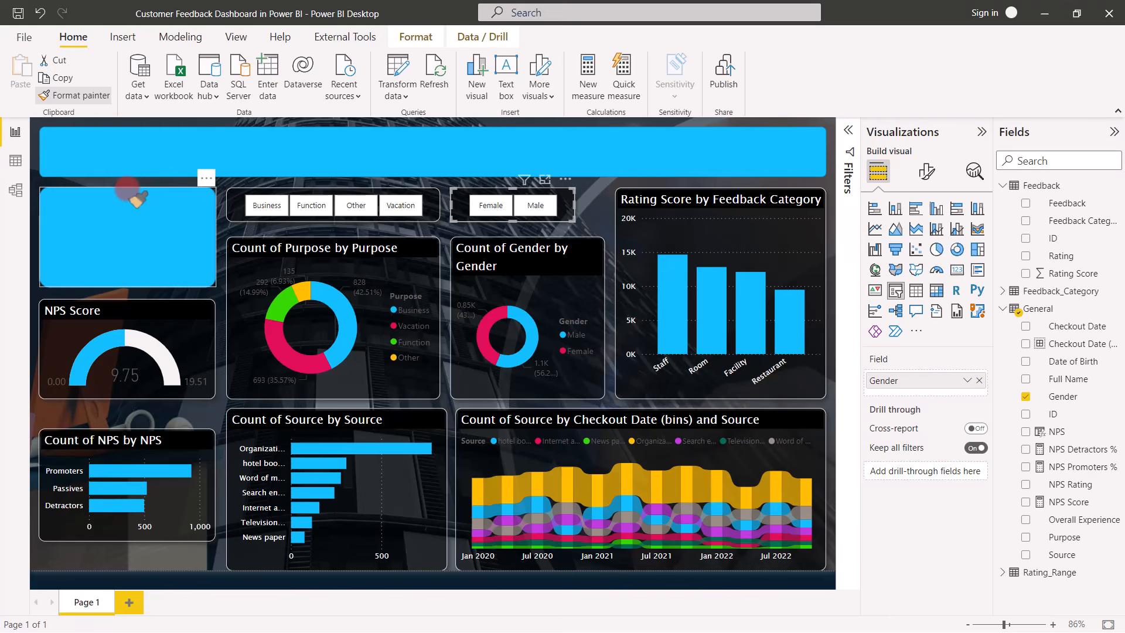
pyautogui.click(127, 189)
pyautogui.click(74, 95)
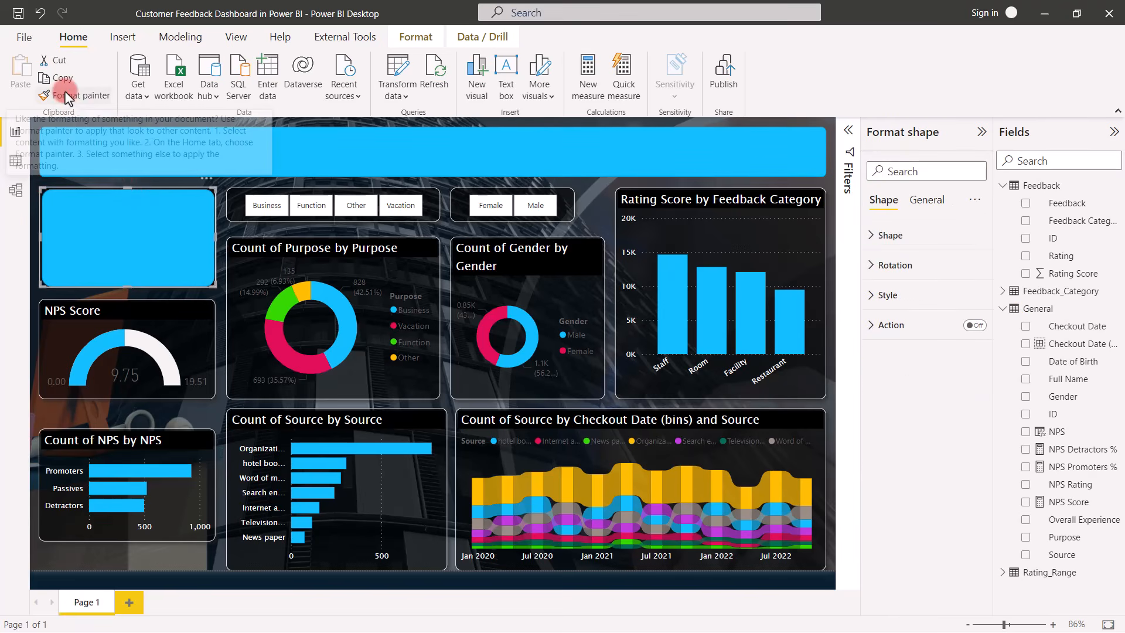
pyautogui.click(291, 161)
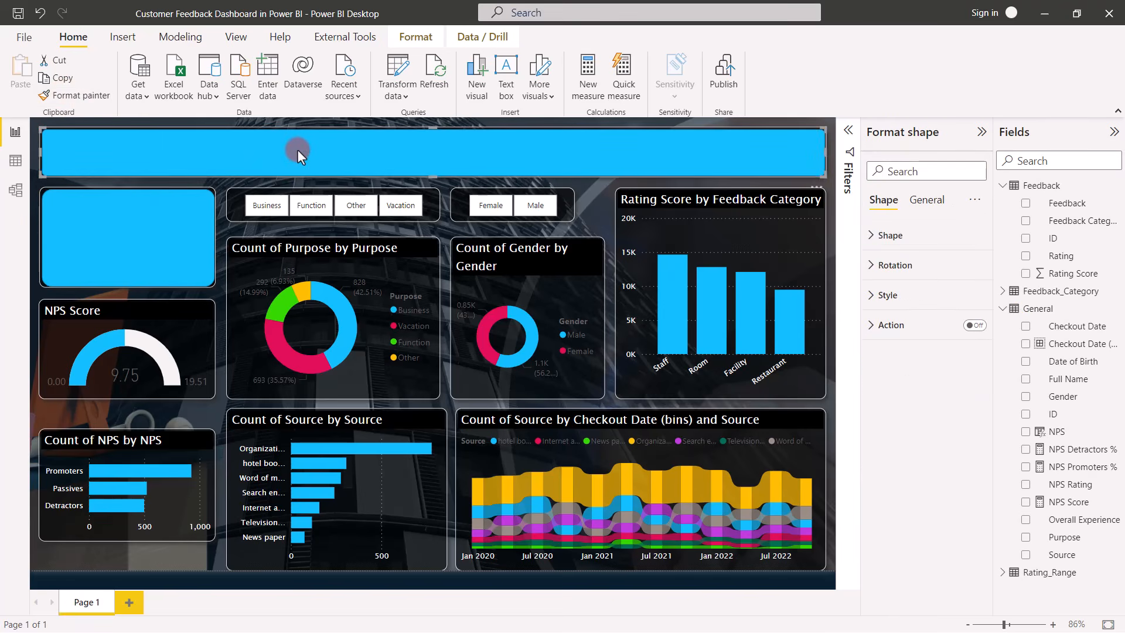
# Step: Give the rounded rectangle above the NPS Score gauge a black fill with 100% transparency
pyautogui.click(171, 220)
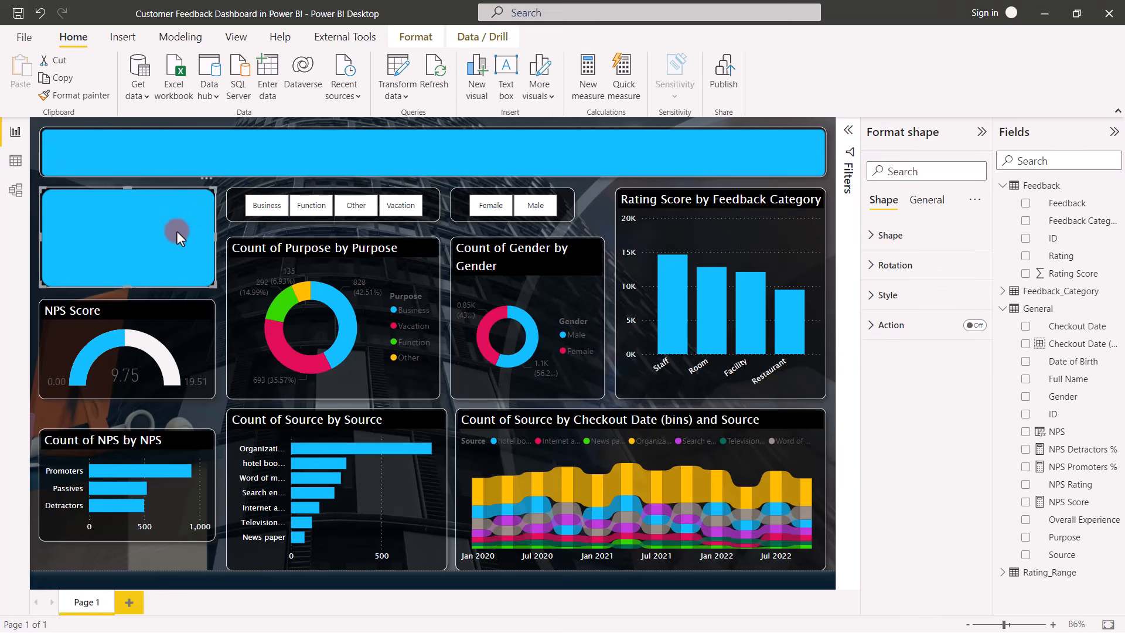
pyautogui.click(876, 236)
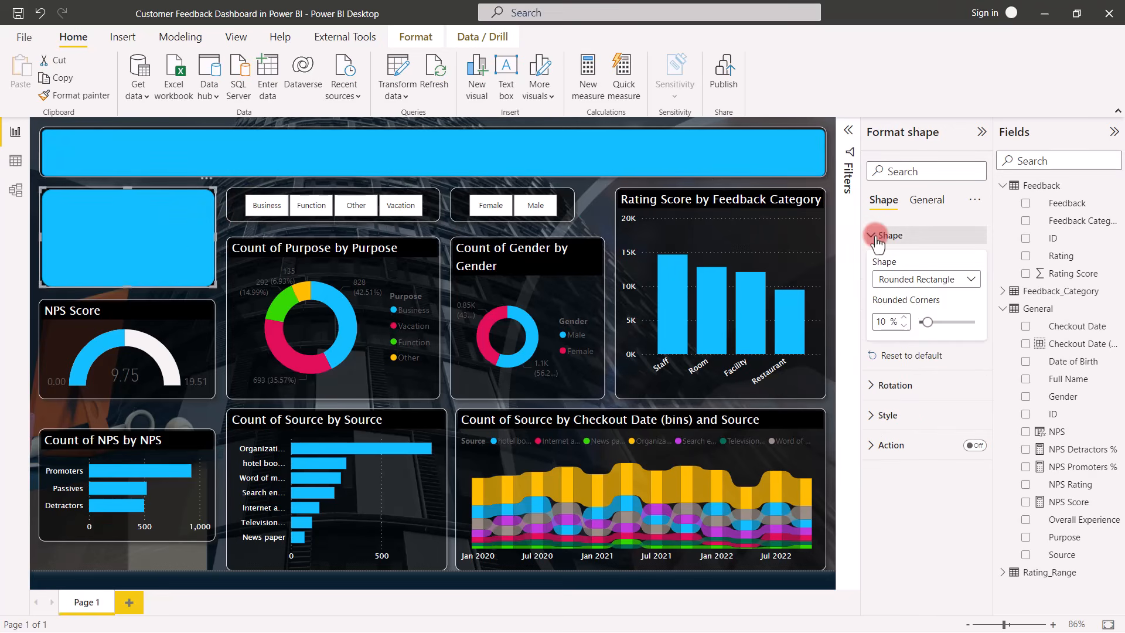
pyautogui.click(884, 414)
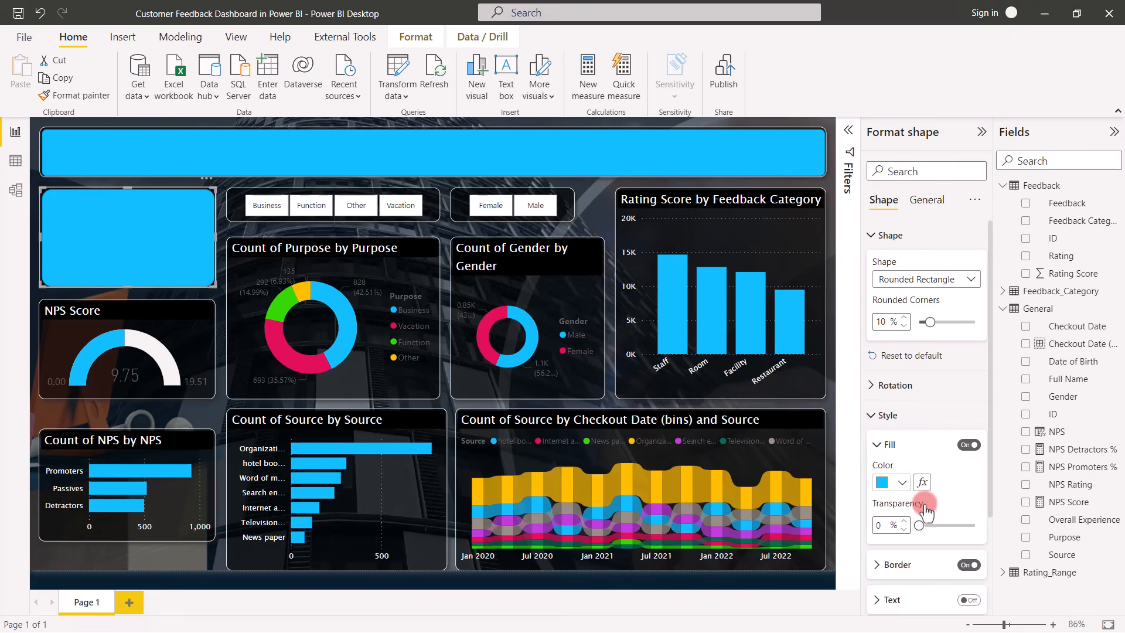
pyautogui.click(902, 483)
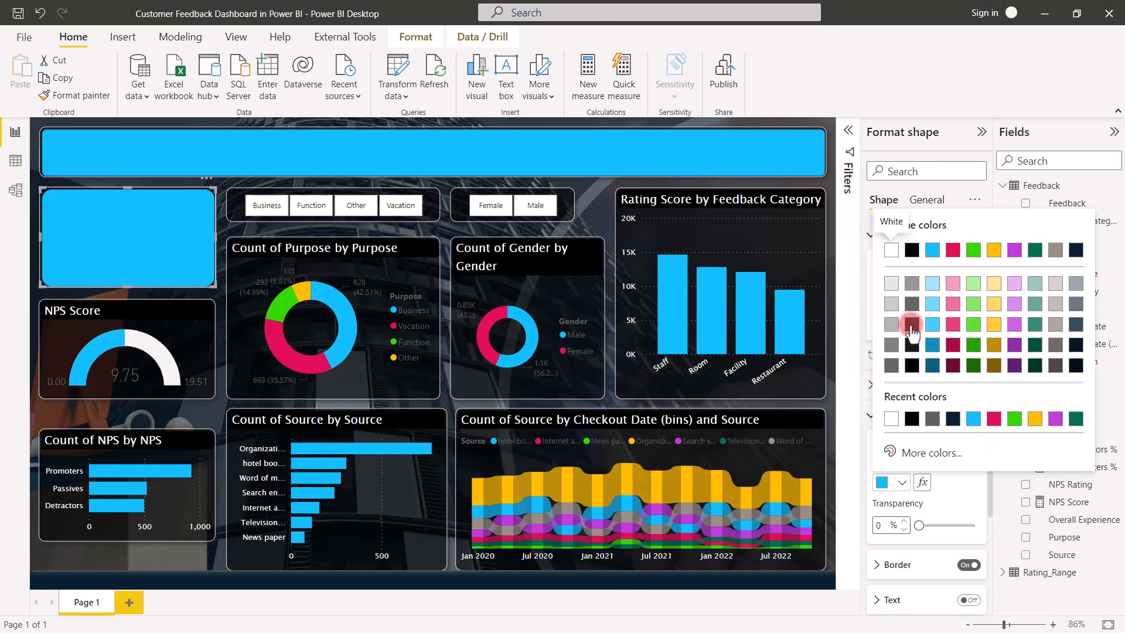
pyautogui.click(912, 251)
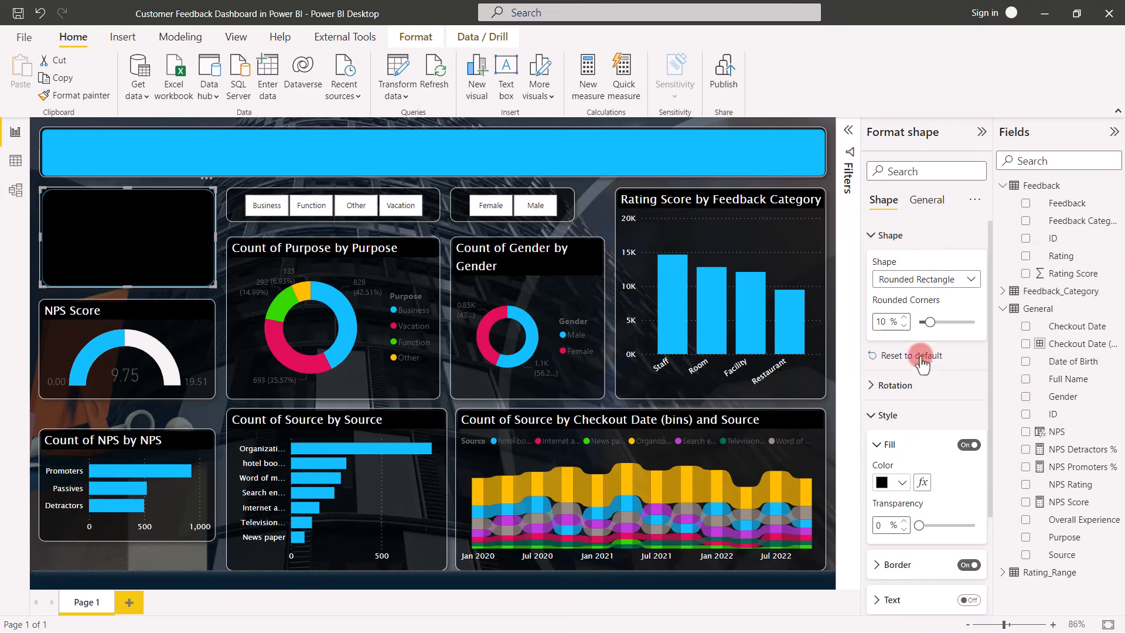
pyautogui.moveTo(928, 529); pyautogui.dragTo(984, 526)
# Step: Turn off the fill and the border of the rounded rectangle above the gauge
pyautogui.click(966, 446)
pyautogui.click(962, 565)
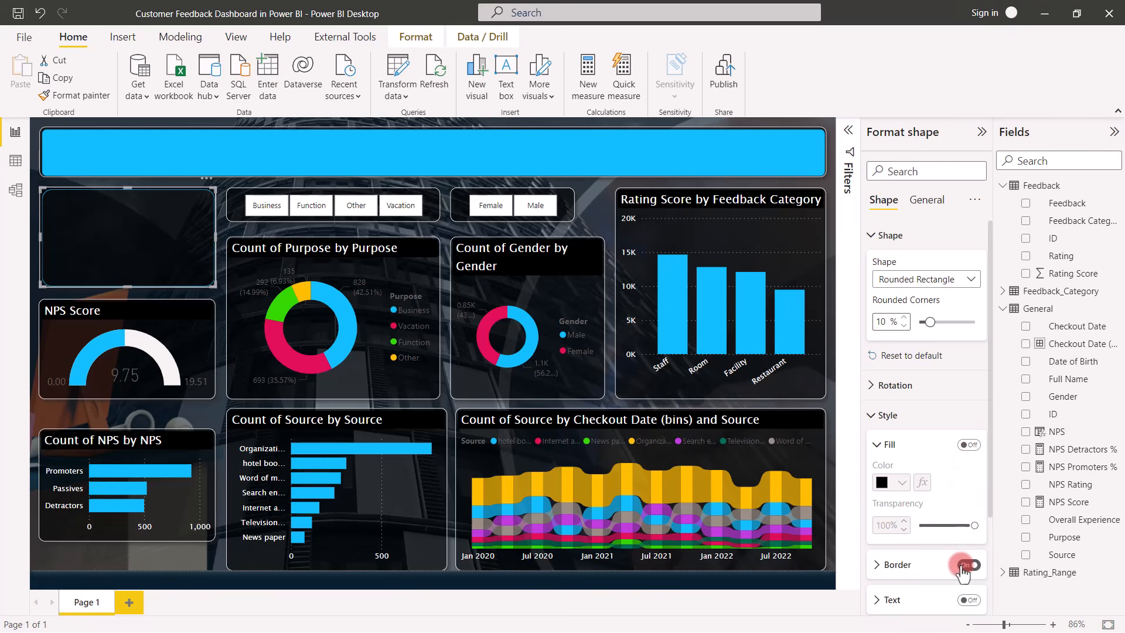
pyautogui.click(206, 245)
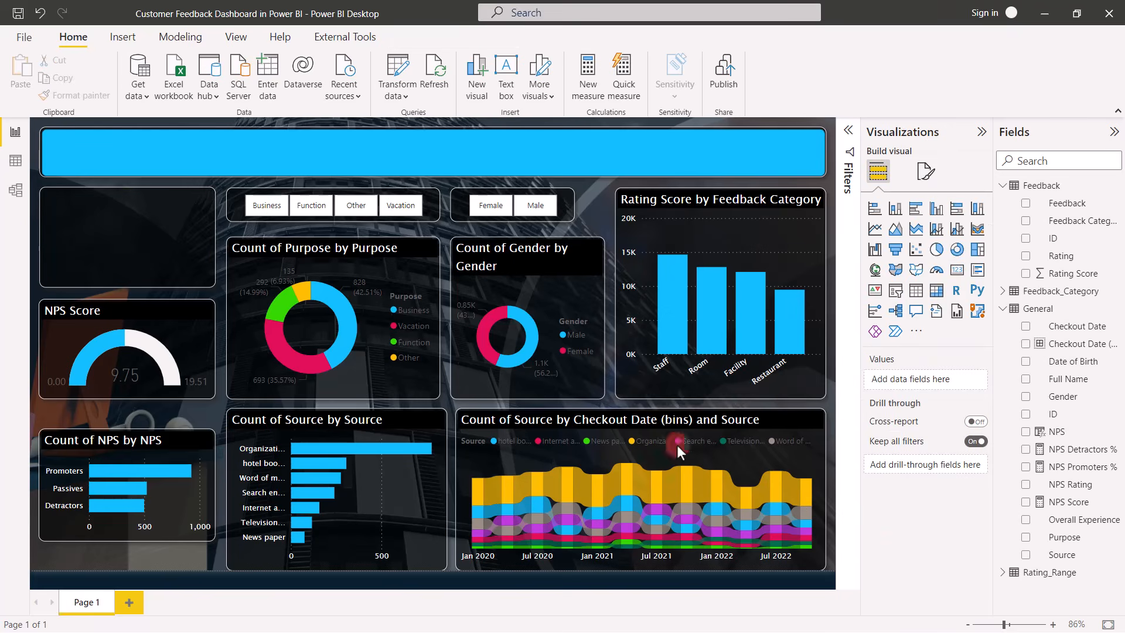
# Step: Set the rectangle's background transparency to 70% and copy its formatting onto the wide header shape
pyautogui.click(205, 245)
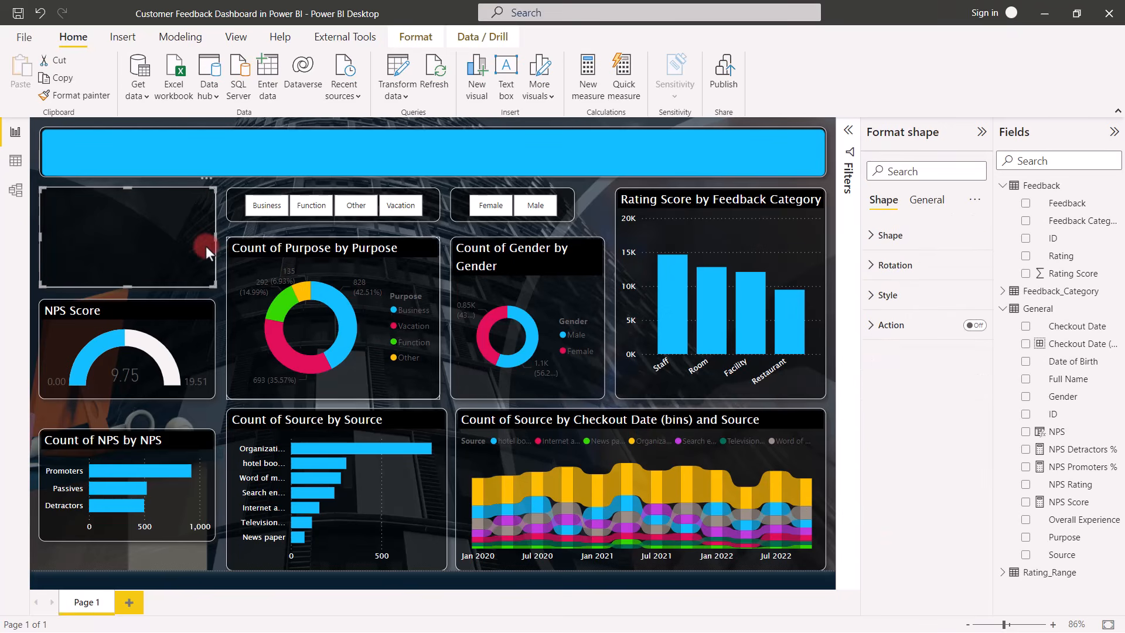
pyautogui.click(925, 201)
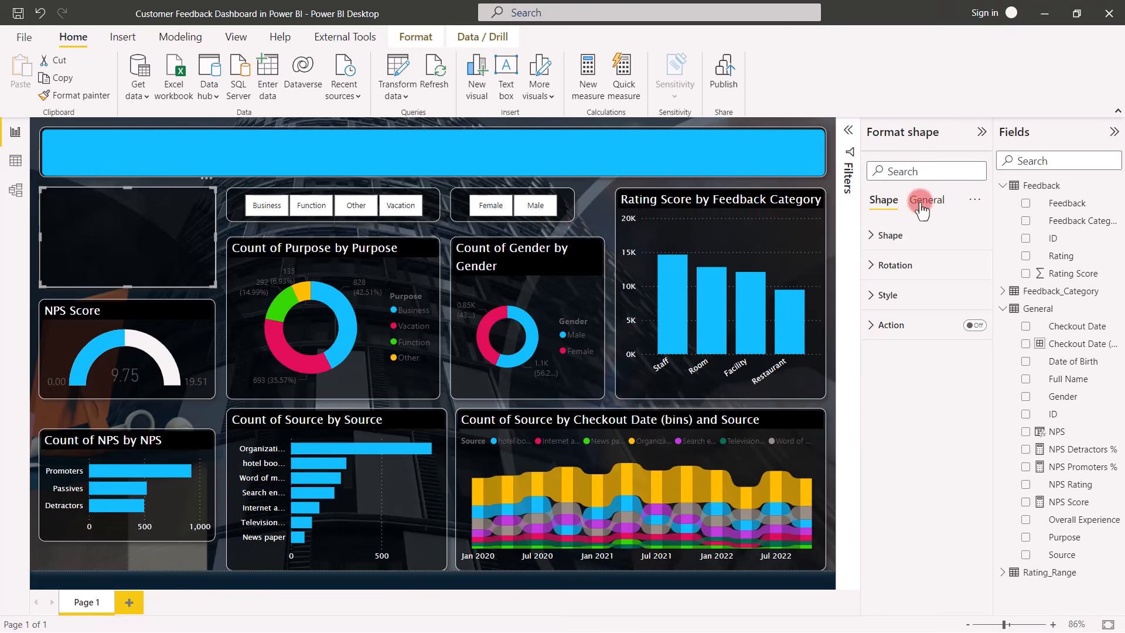
pyautogui.click(882, 296)
pyautogui.click(943, 405)
pyautogui.moveTo(943, 405); pyautogui.dragTo(955, 406)
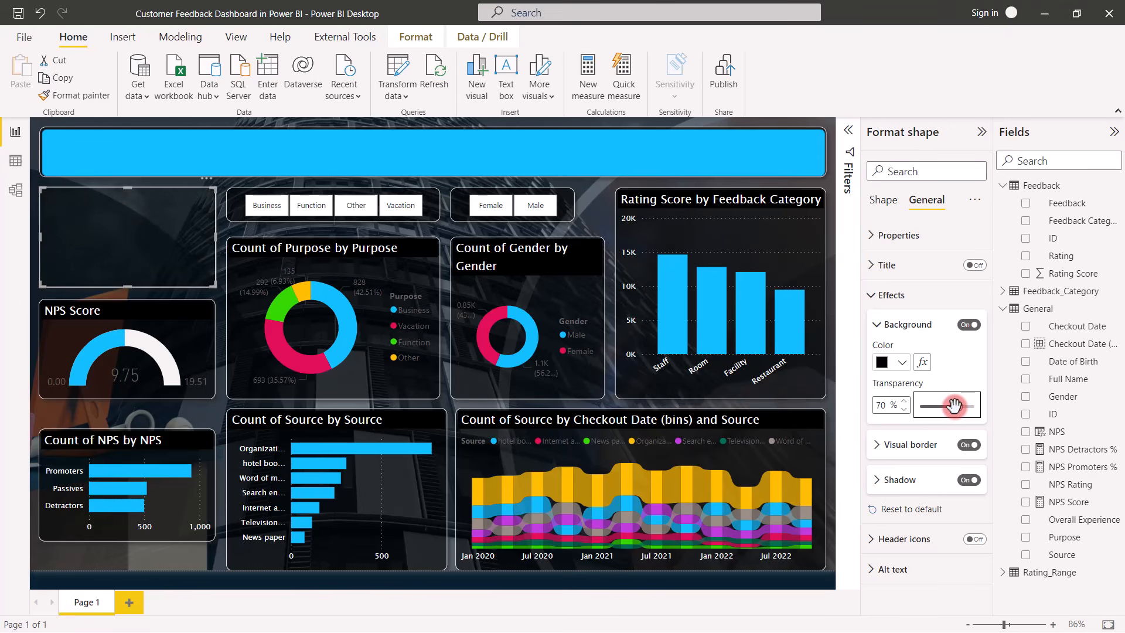
pyautogui.moveTo(954, 405); pyautogui.dragTo(957, 405)
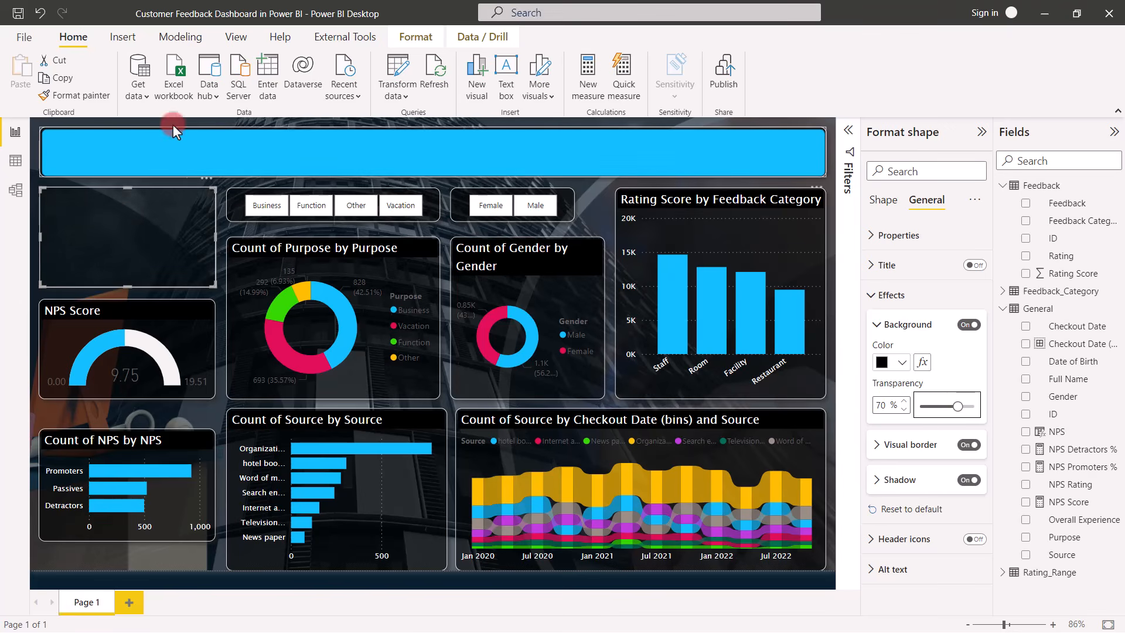
pyautogui.click(88, 95)
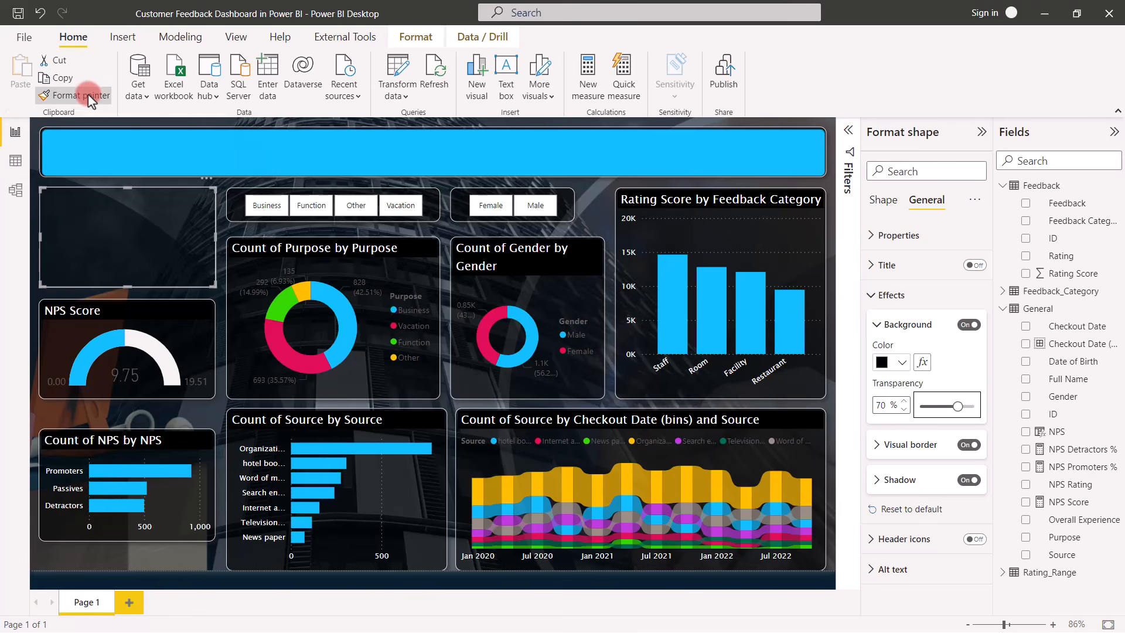
pyautogui.click(201, 152)
# Step: Turn on the title of the rectangle above the gauge, set its text to "Overall ating" and center it
pyautogui.click(171, 188)
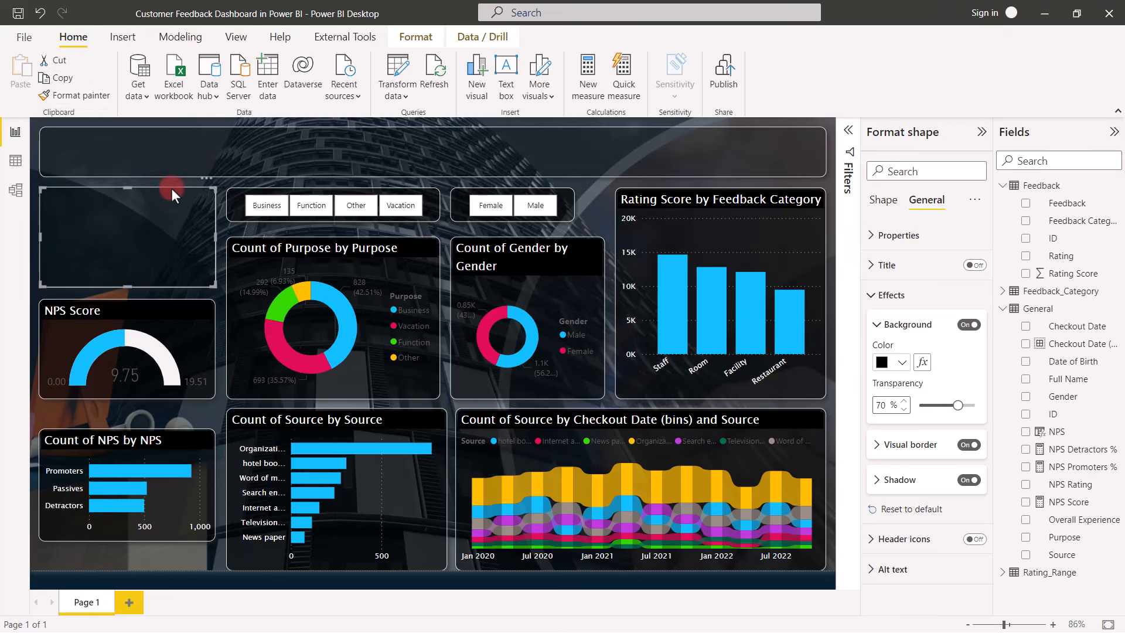
pyautogui.click(974, 265)
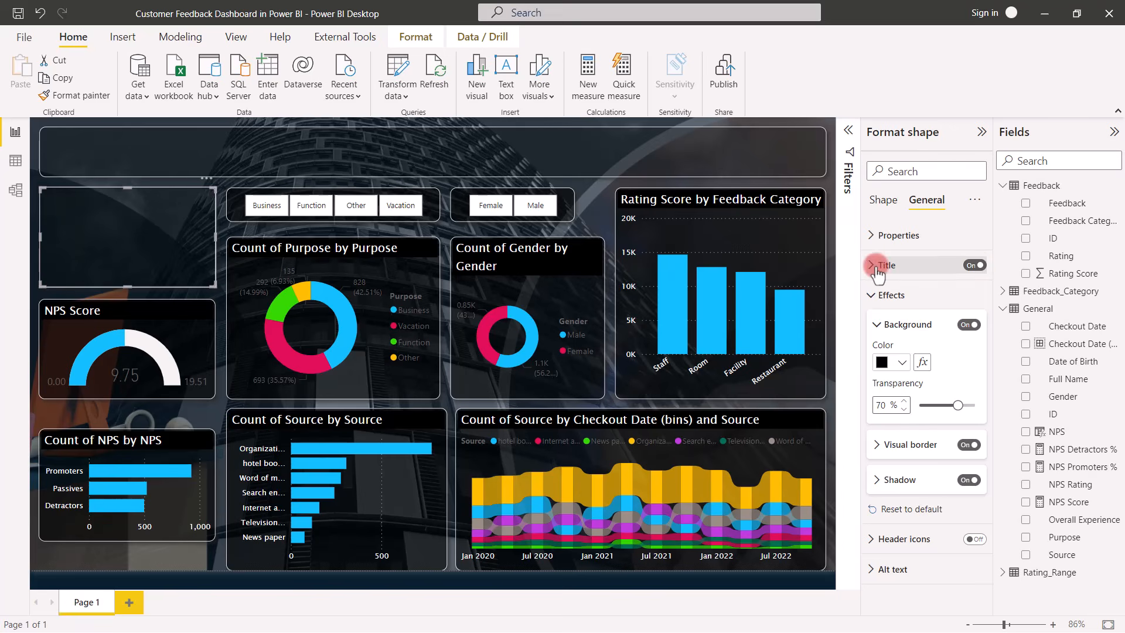
pyautogui.click(872, 265)
pyautogui.click(913, 311)
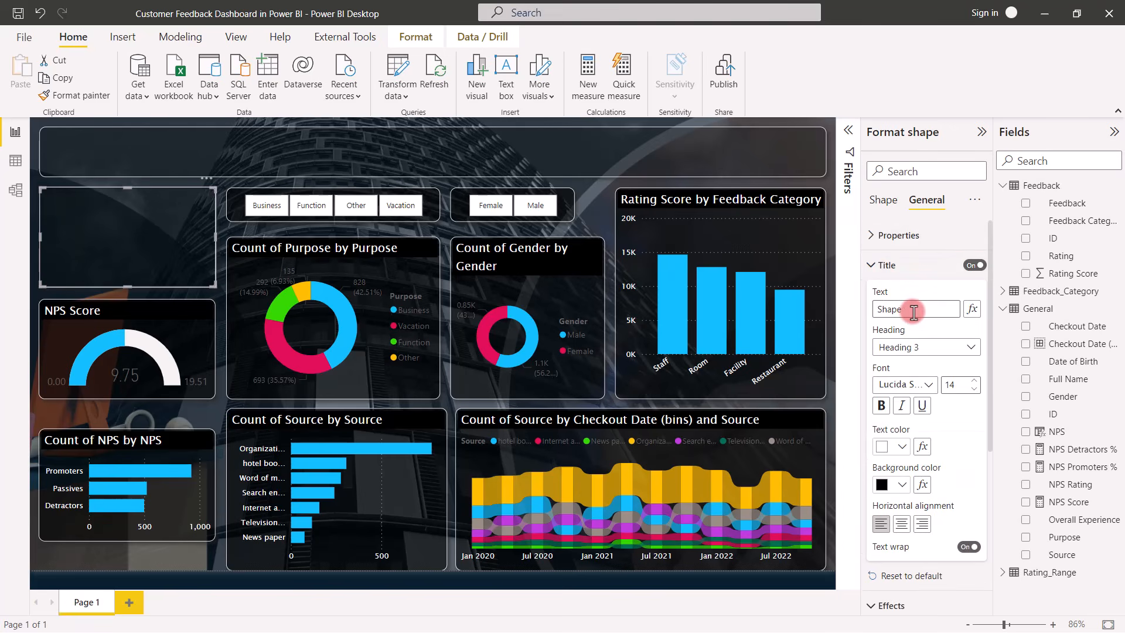
pyautogui.moveTo(914, 311); pyautogui.dragTo(850, 313)
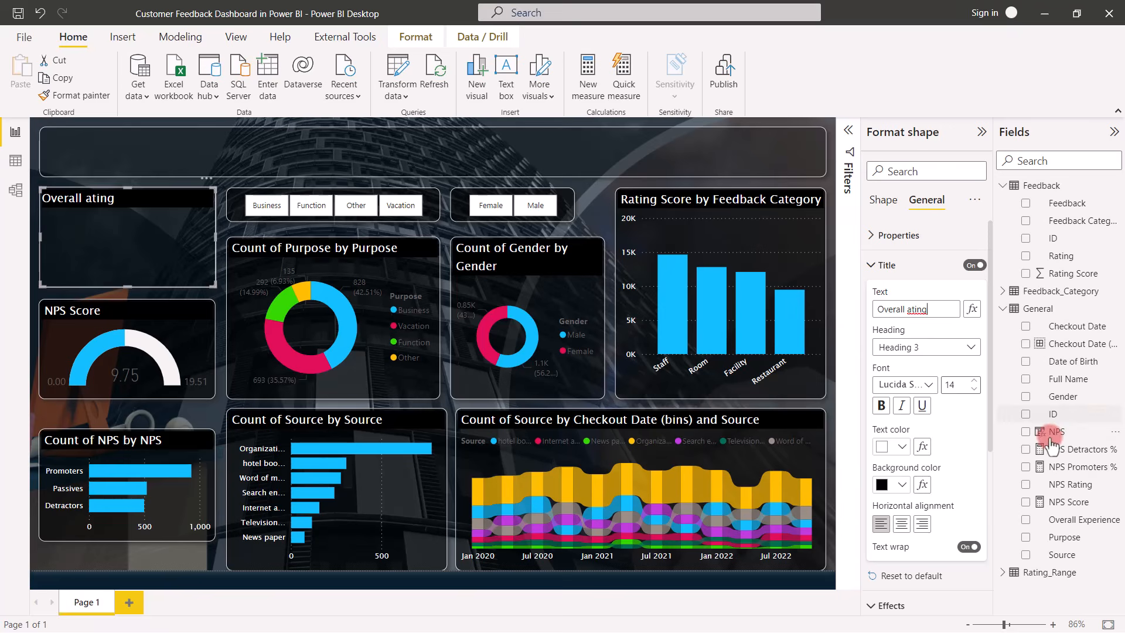
pyautogui.click(901, 525)
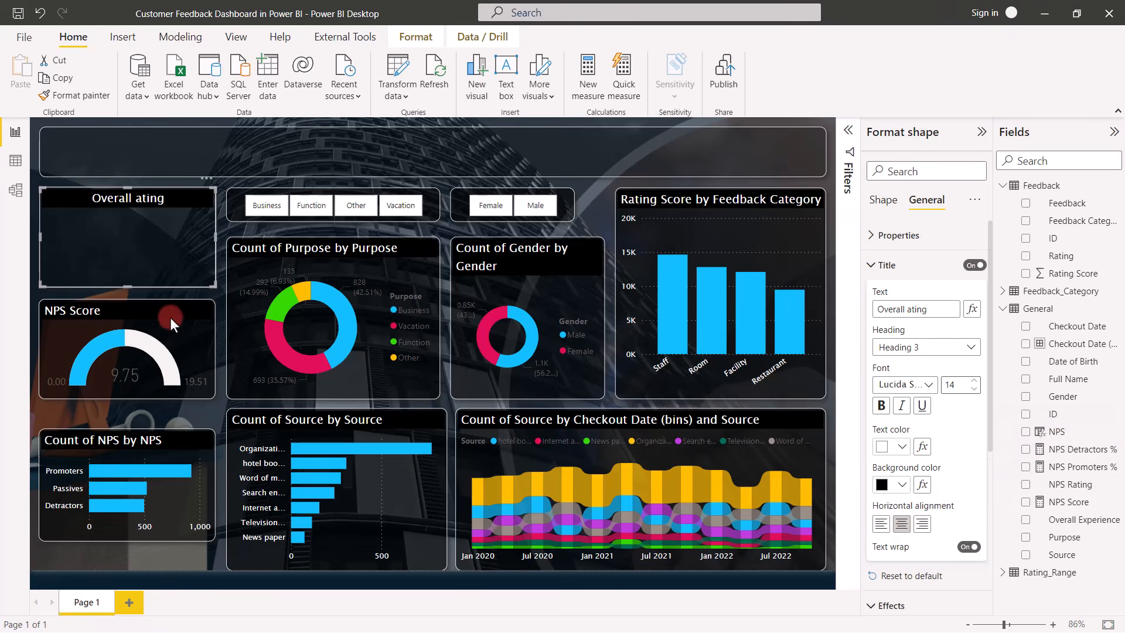
# Step: Center the title of the NPS Score gauge, and retitle the NPS bar chart "NPS Category" with centered alignment
pyautogui.click(120, 302)
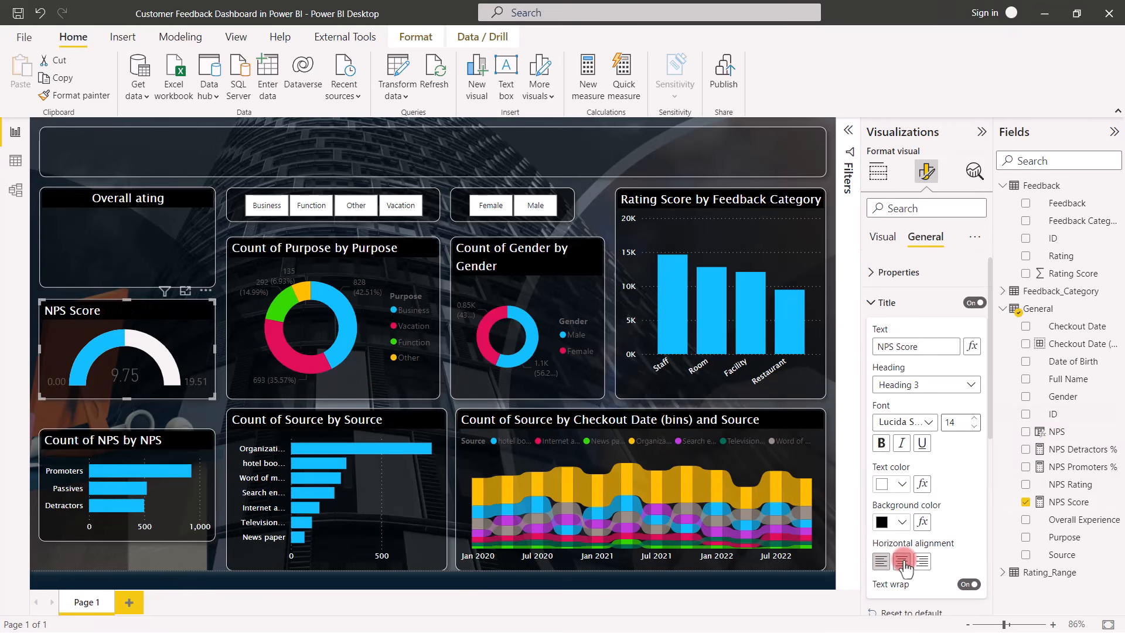
pyautogui.click(901, 561)
pyautogui.click(166, 438)
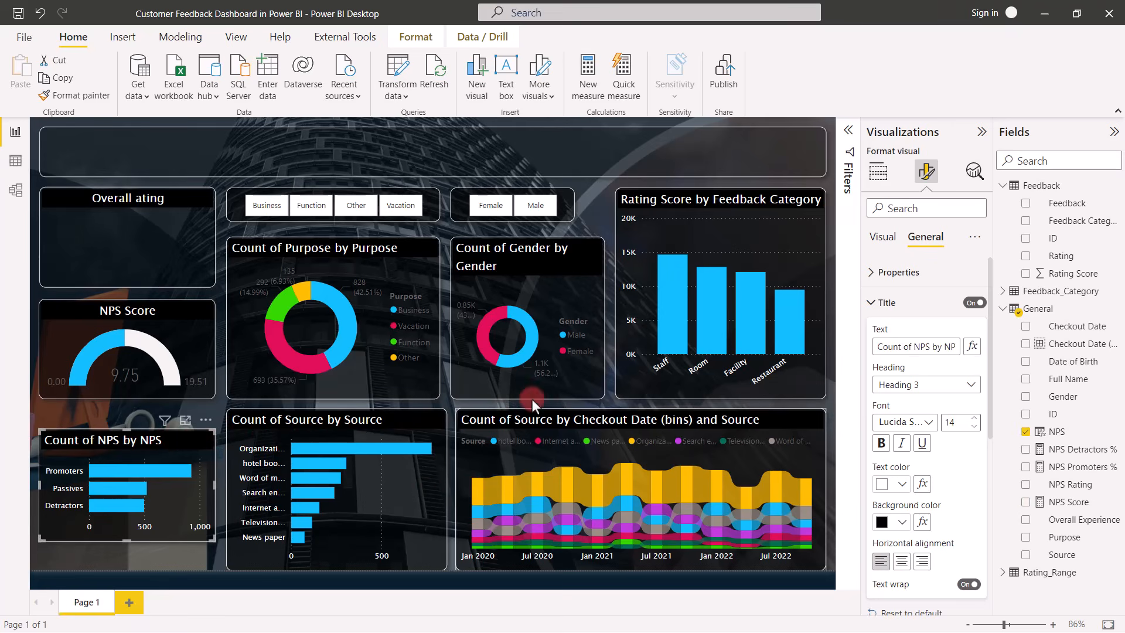
pyautogui.moveTo(916, 347); pyautogui.dragTo(844, 342)
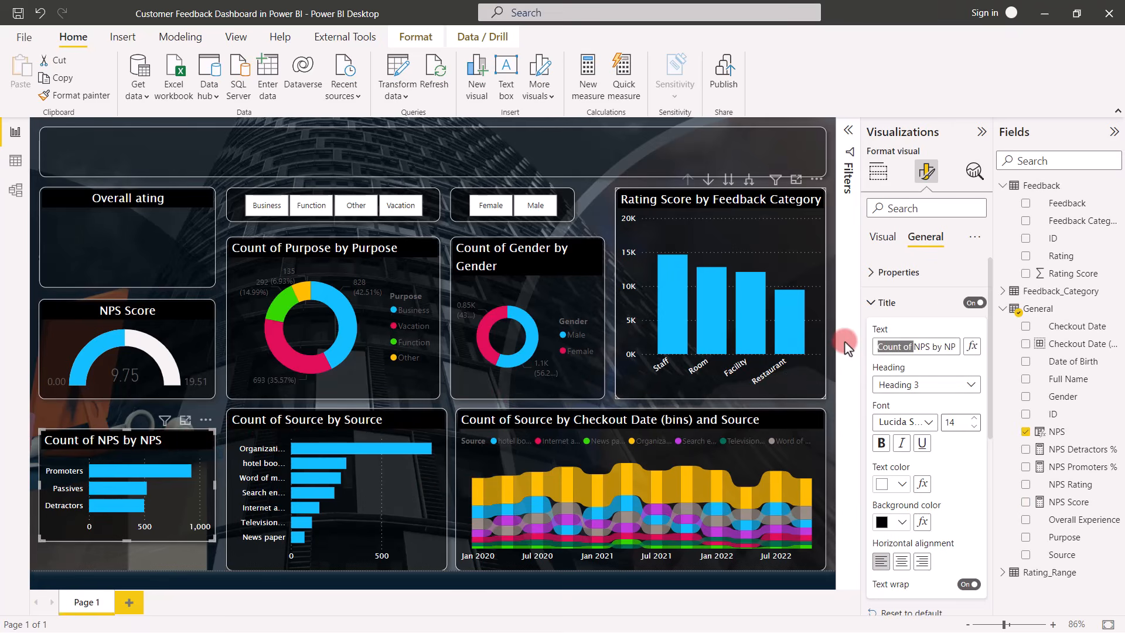
pyautogui.press('BackSpace')
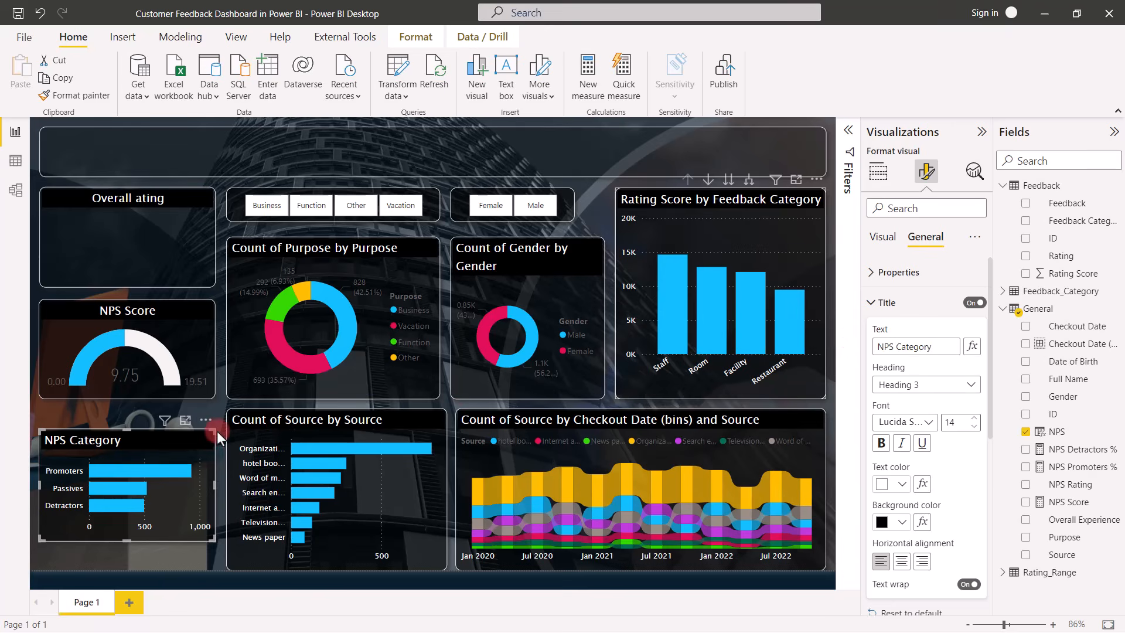
pyautogui.click(901, 561)
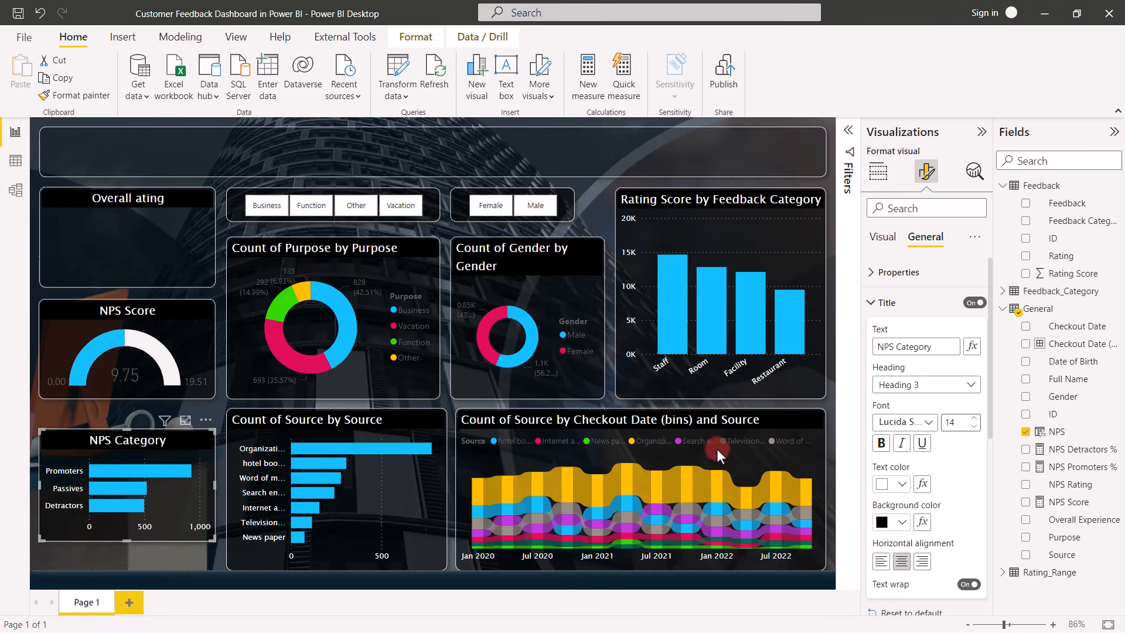
# Step: Change the title of the purpose donut chart to "Purpose of Visit"
pyautogui.click(366, 244)
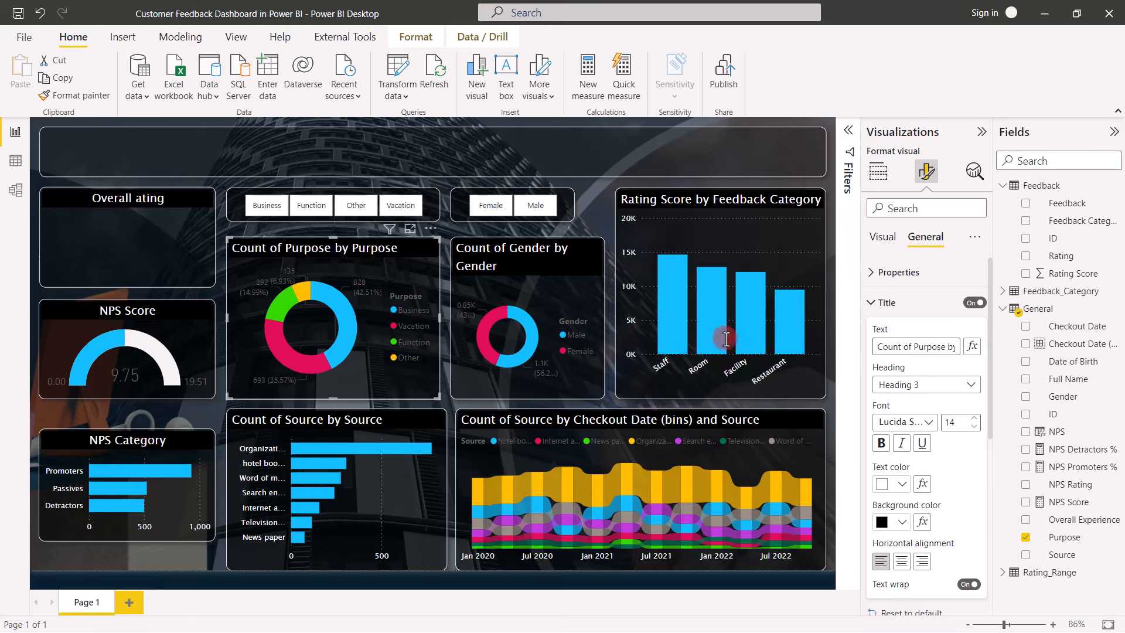
pyautogui.moveTo(914, 347); pyautogui.dragTo(747, 325)
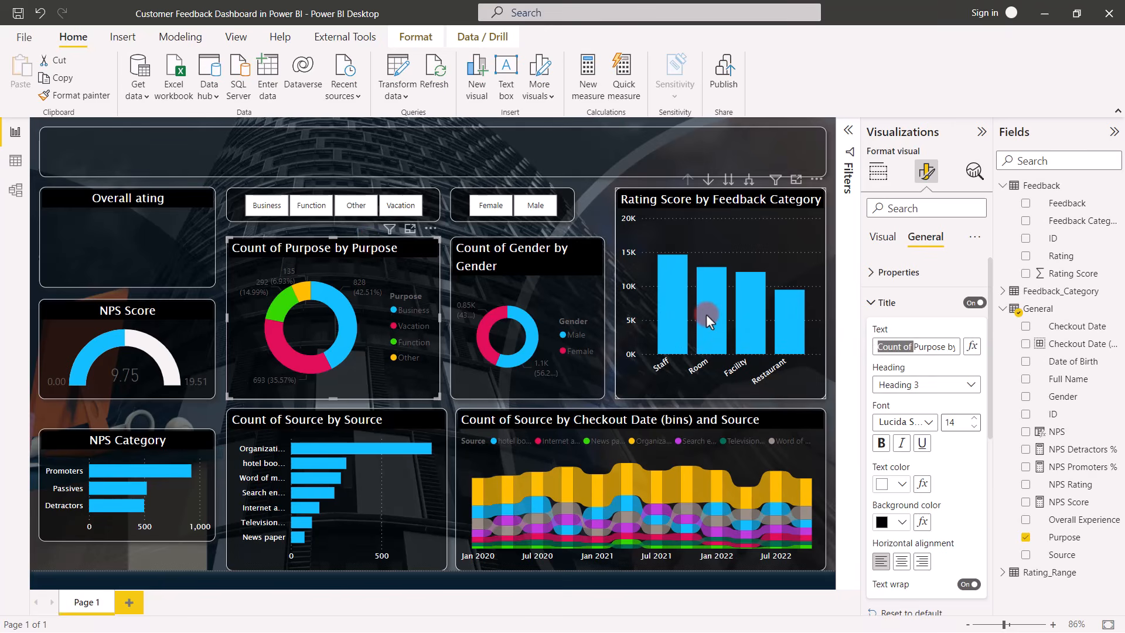
pyautogui.write('Purpose of Visit')
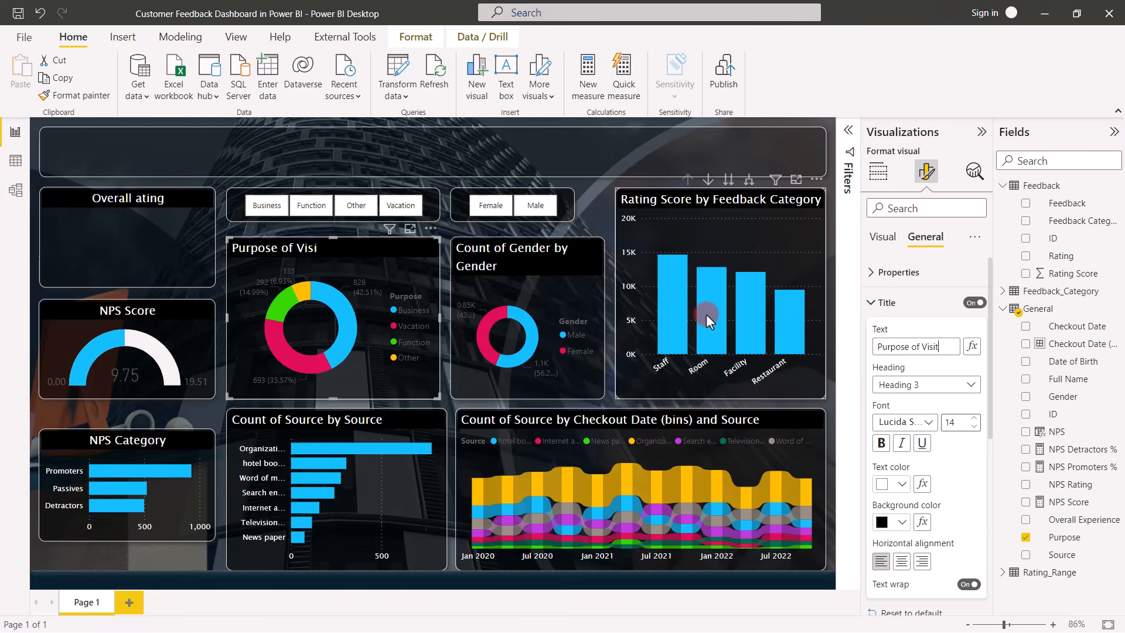
# Step: Change the title of the gender donut chart to "Gender" and center the titles of both donut charts
pyautogui.click(508, 261)
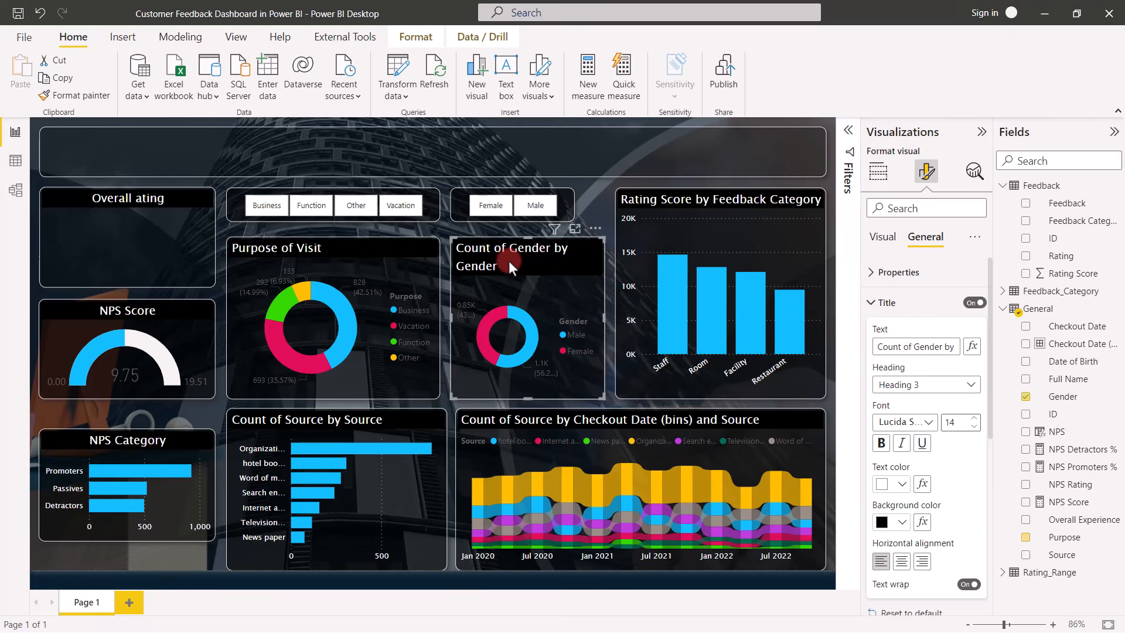
pyautogui.click(911, 346)
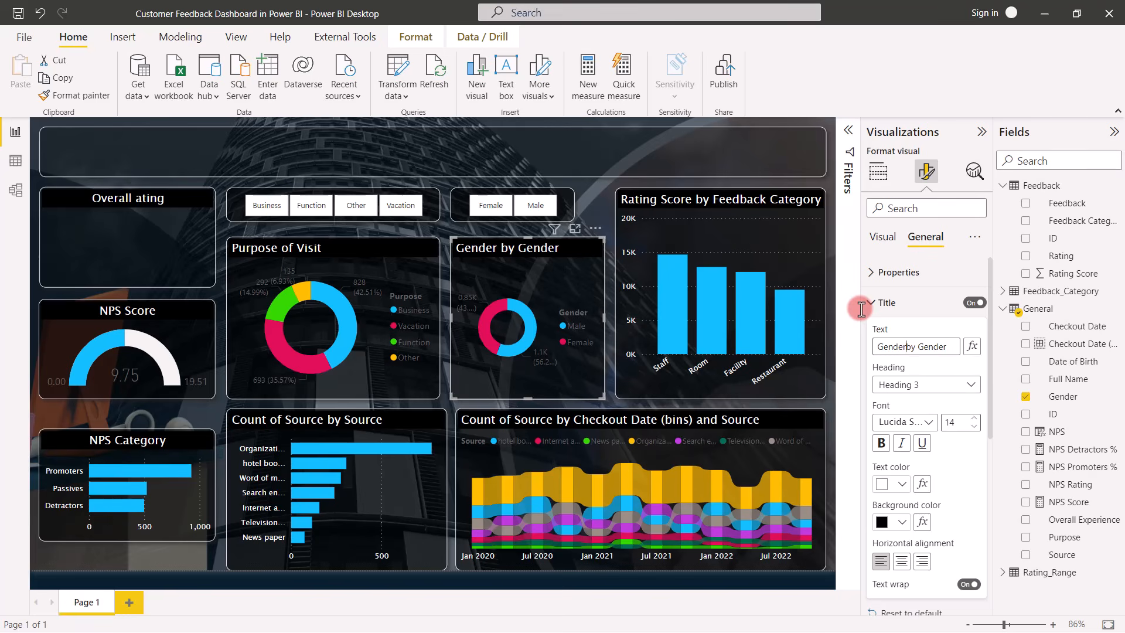
pyautogui.click(902, 306)
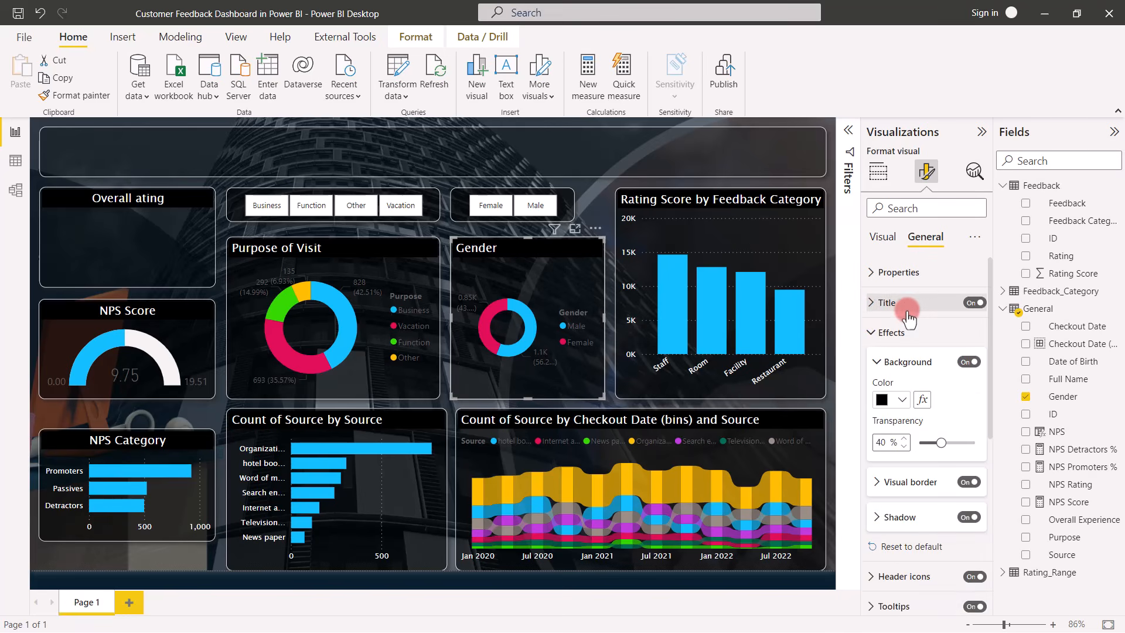
pyautogui.click(902, 561)
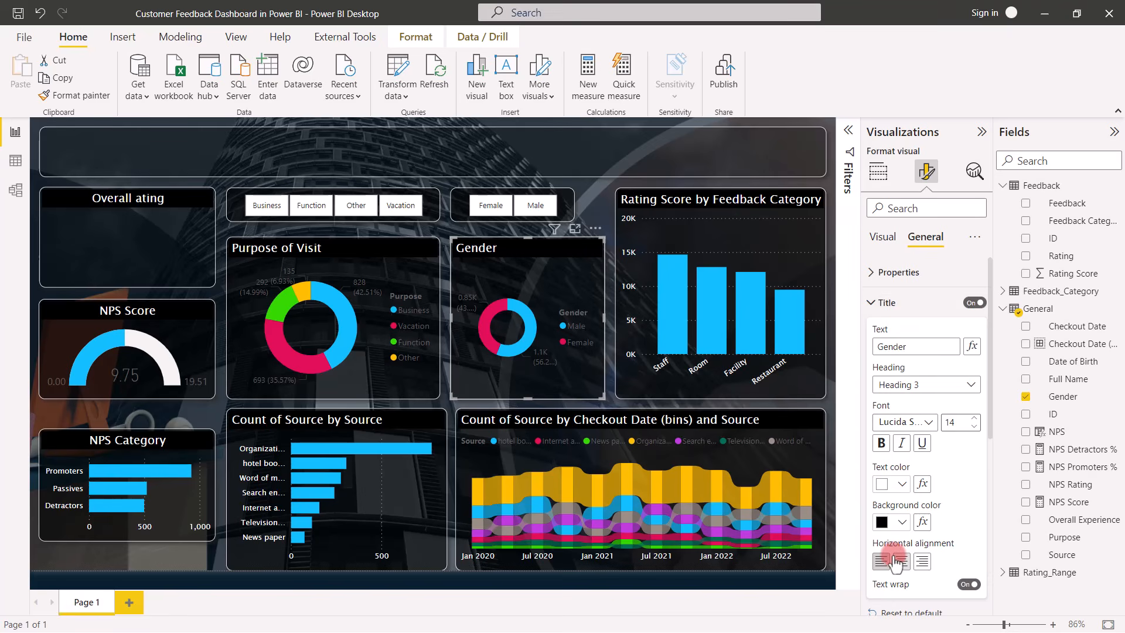
pyautogui.click(381, 243)
pyautogui.click(902, 561)
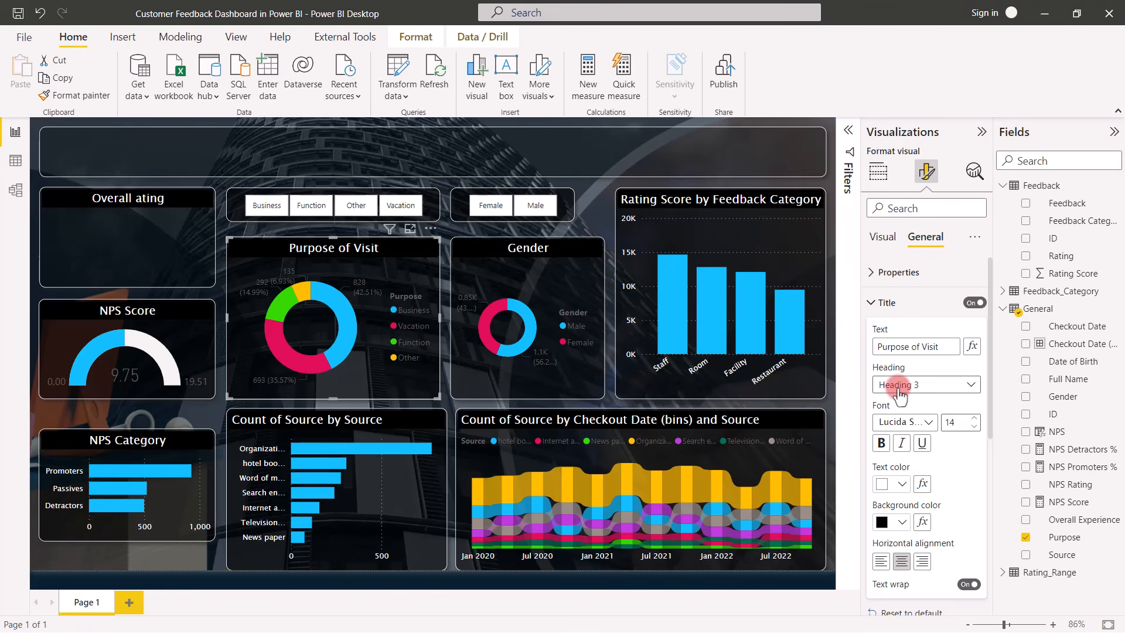
# Step: Turn off the legend title of the Purpose of Visit donut and set its legend text to white Lucida Sans Unicode
pyautogui.scroll(-6, 902, 387)
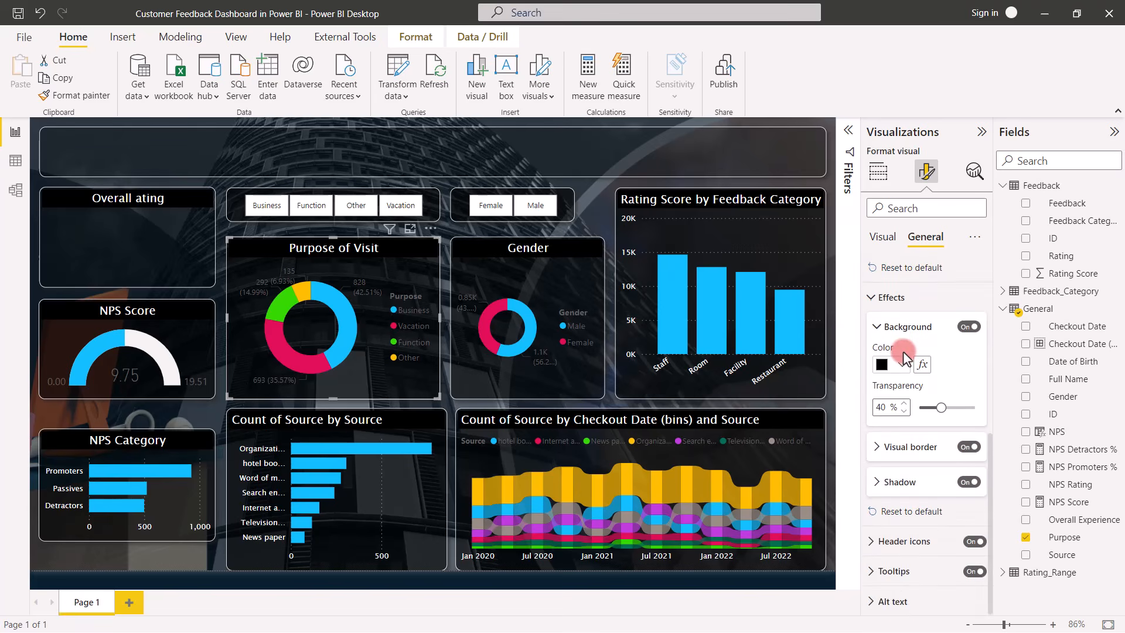
pyautogui.scroll(6, 905, 369)
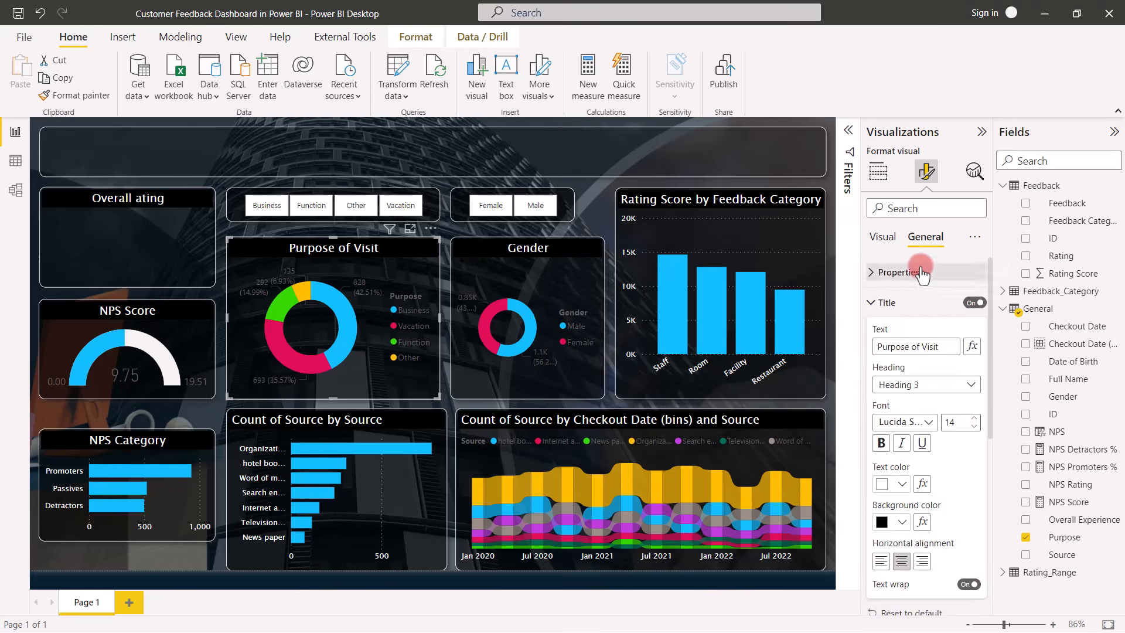
pyautogui.click(883, 236)
pyautogui.click(873, 276)
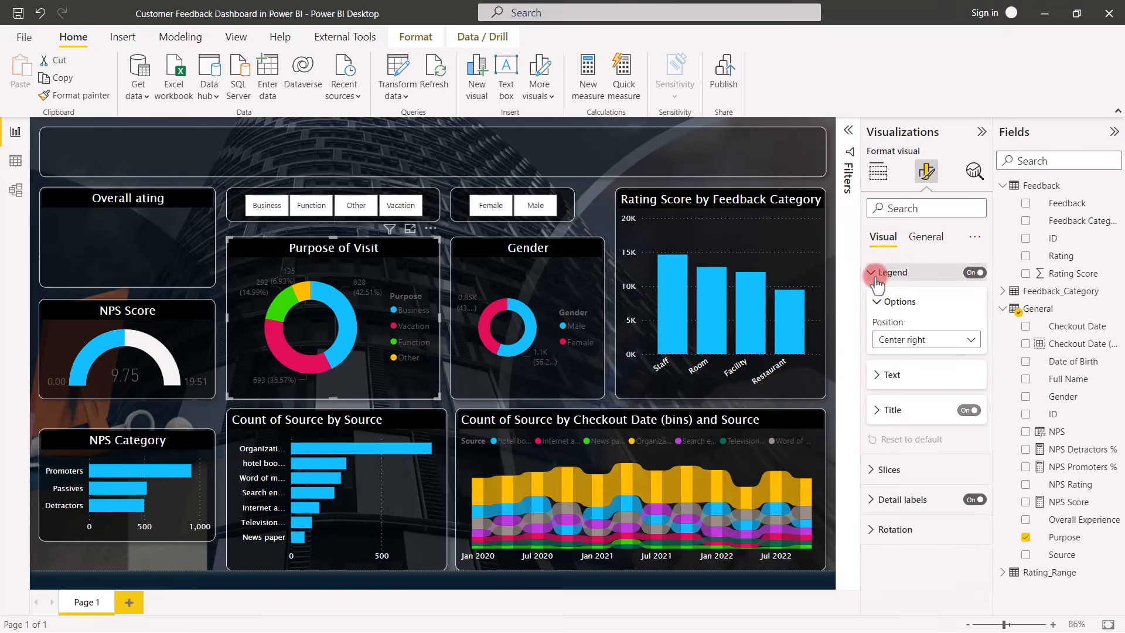
pyautogui.click(968, 410)
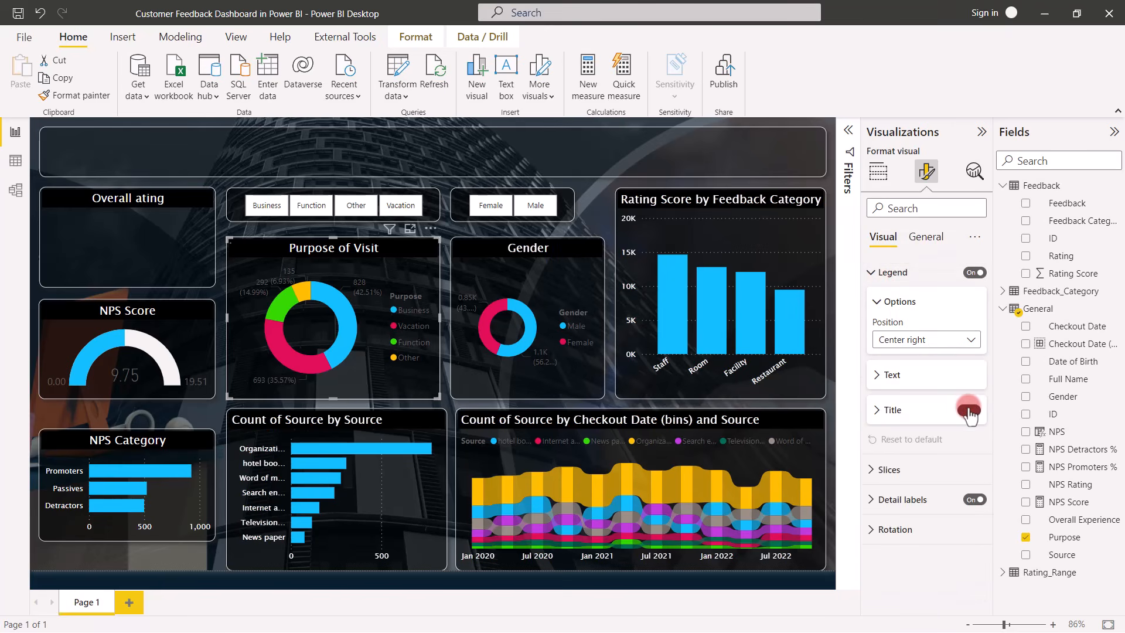
pyautogui.click(884, 379)
pyautogui.click(924, 413)
pyautogui.click(922, 273)
pyautogui.click(900, 472)
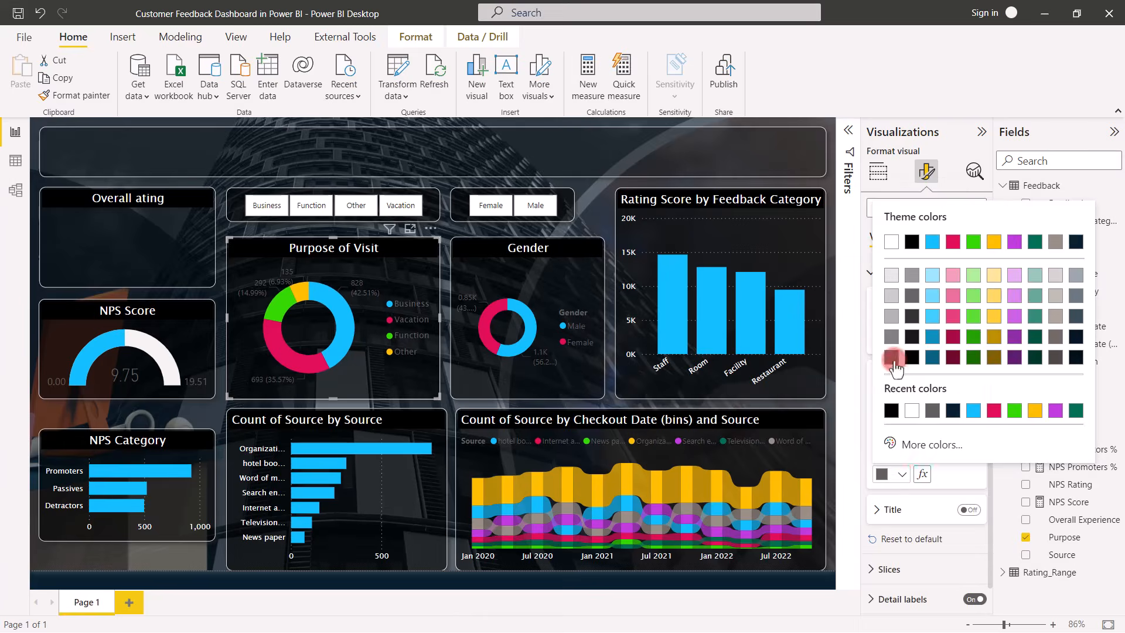
pyautogui.click(891, 242)
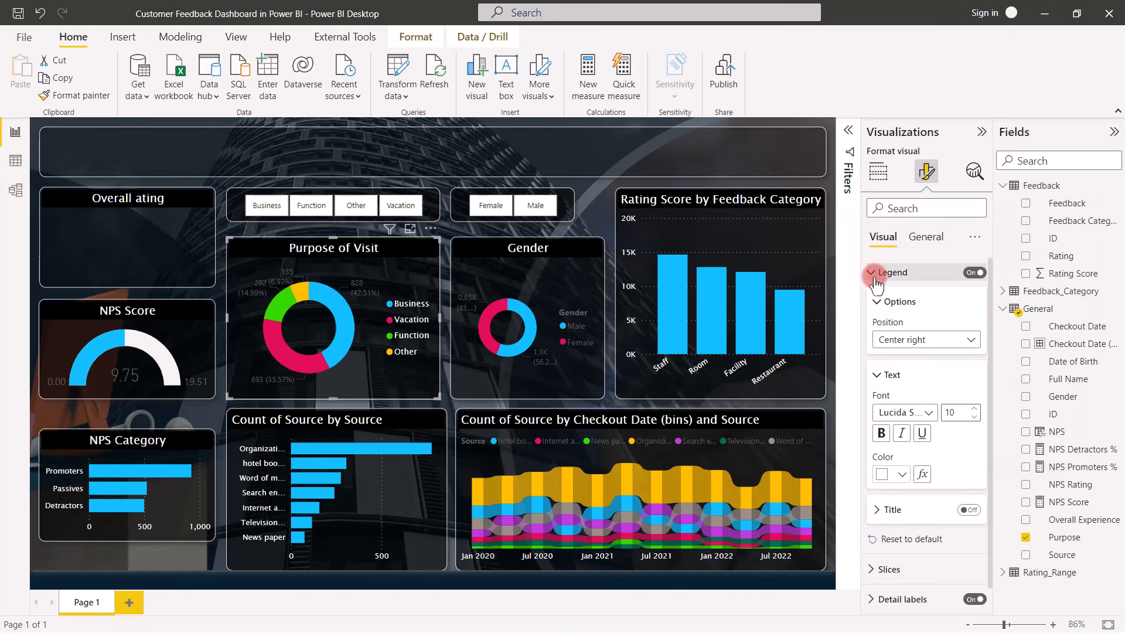
# Step: Set the detail label values of the Purpose of Visit donut to white with the Lucida Sans Unicode font
pyautogui.click(872, 272)
pyautogui.click(880, 332)
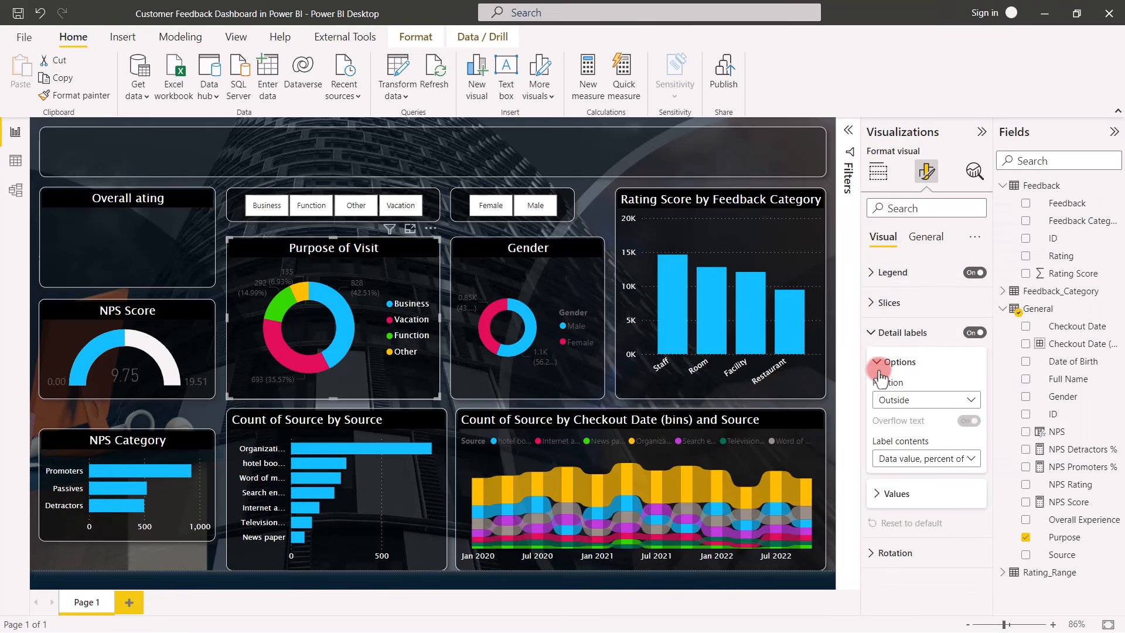
pyautogui.click(877, 491)
pyautogui.scroll(-3, 894, 491)
pyautogui.scroll(-1, 895, 491)
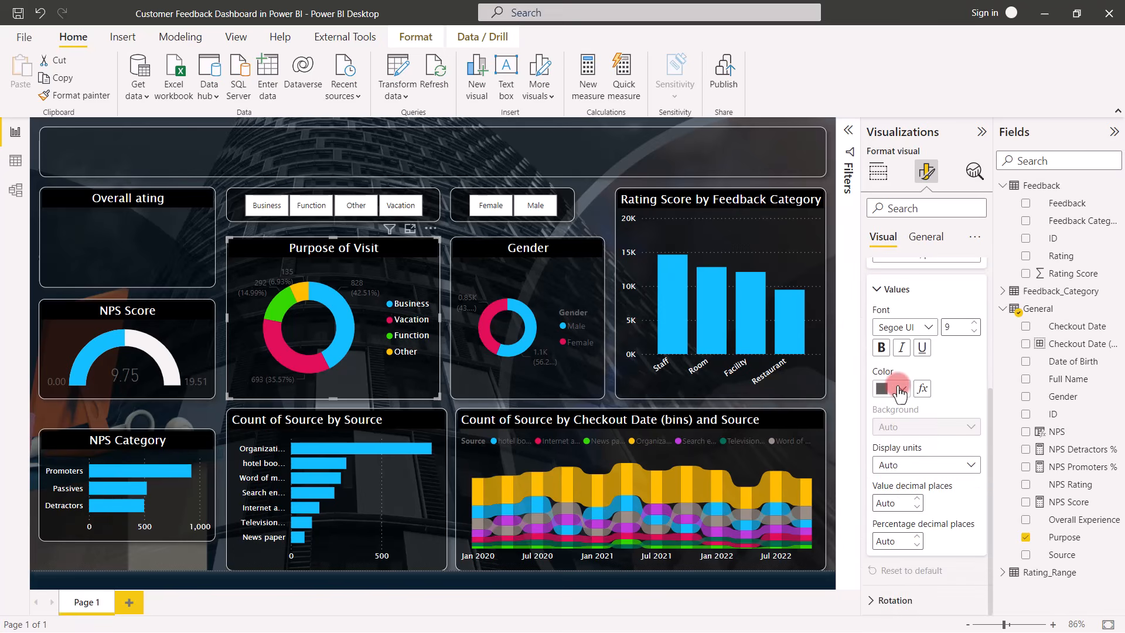
pyautogui.click(891, 388)
pyautogui.click(891, 156)
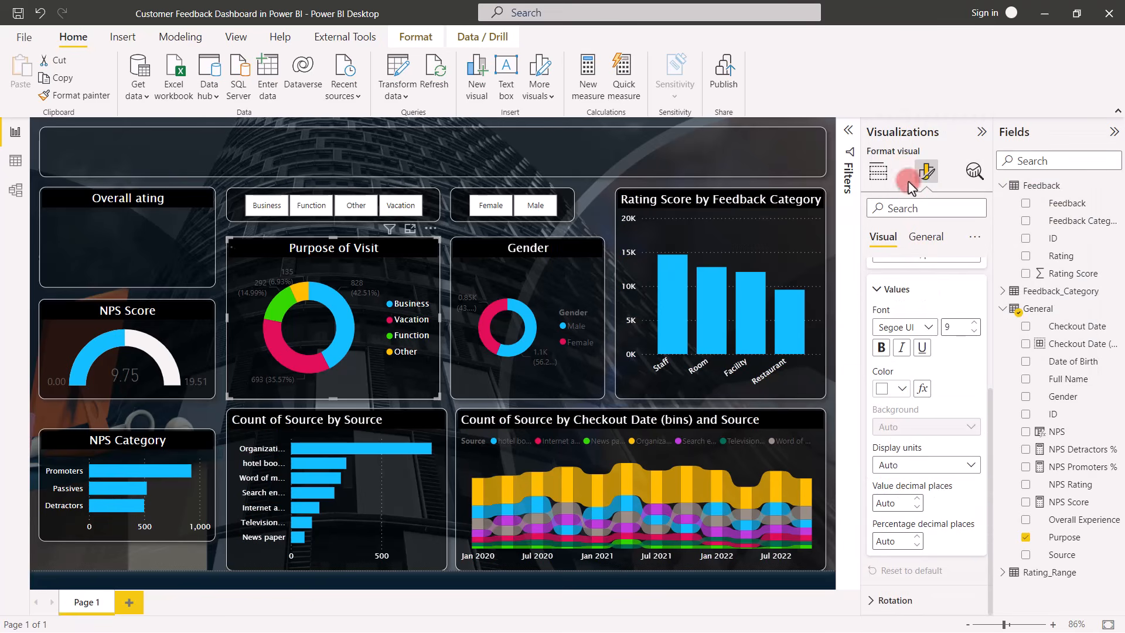
pyautogui.click(928, 327)
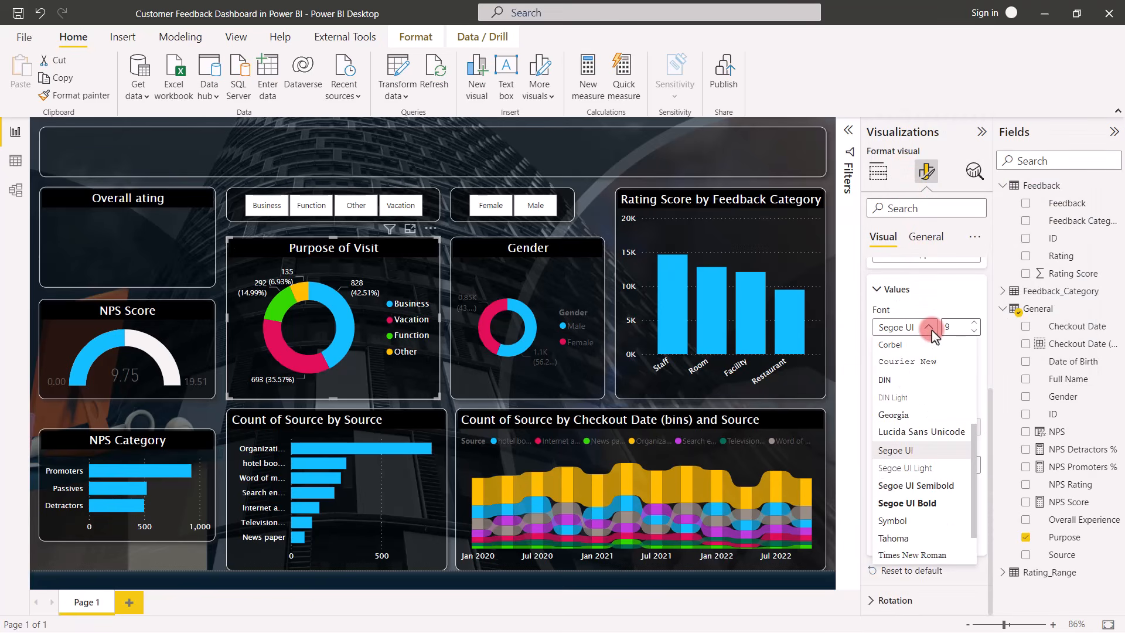
pyautogui.click(900, 432)
# Step: Set the detail label contents of the Purpose of Visit donut to "Category, percent of total"
pyautogui.scroll(3, 902, 410)
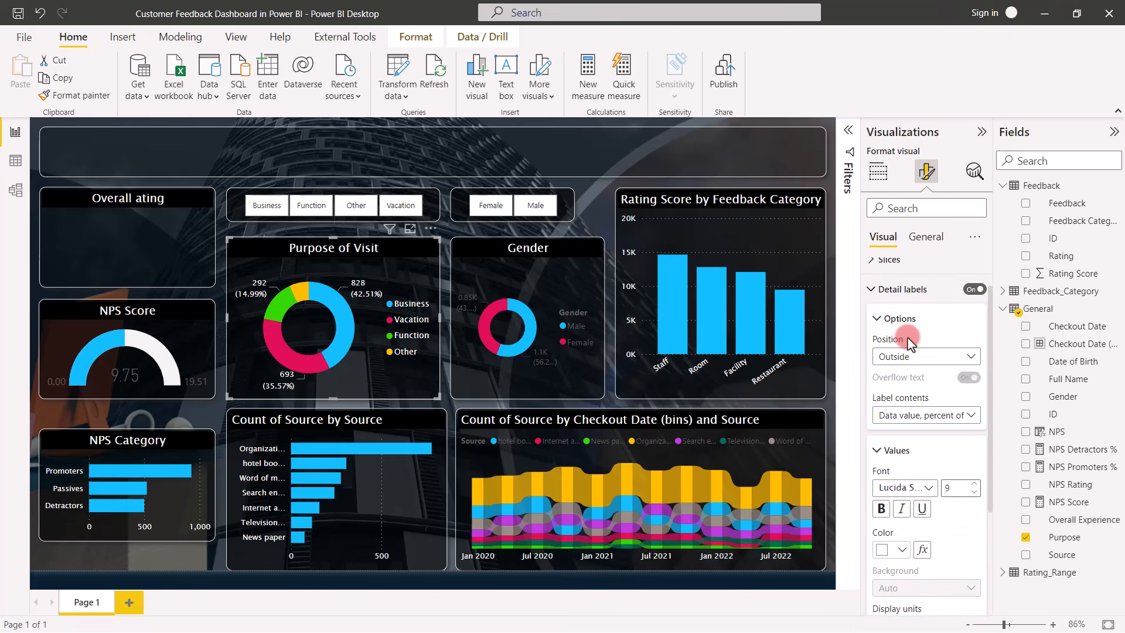
pyautogui.click(970, 416)
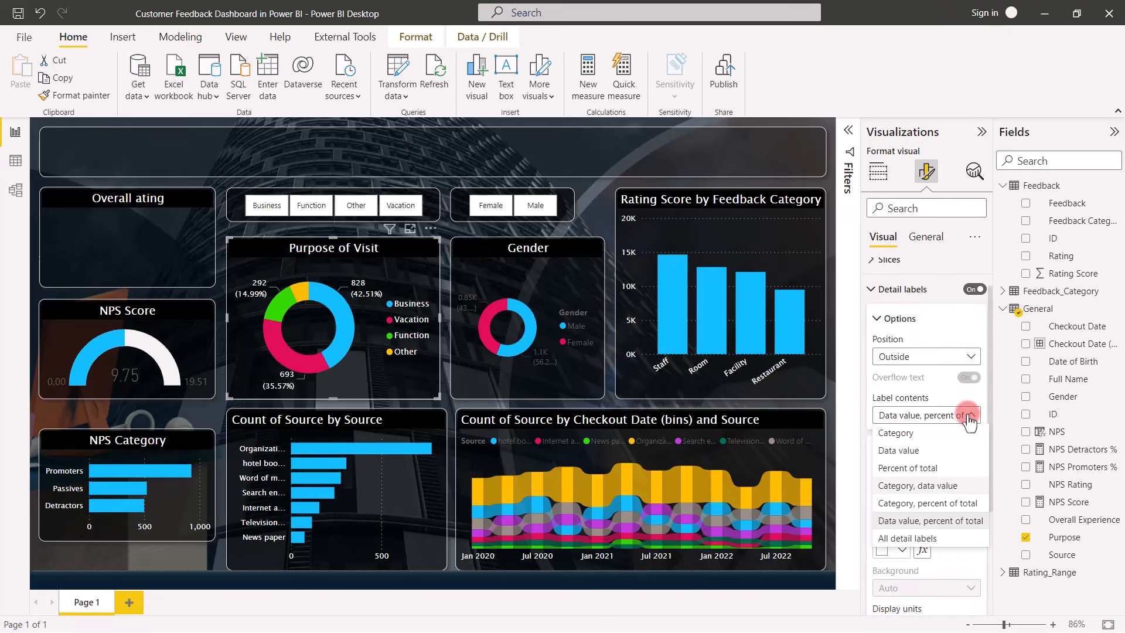
pyautogui.click(895, 504)
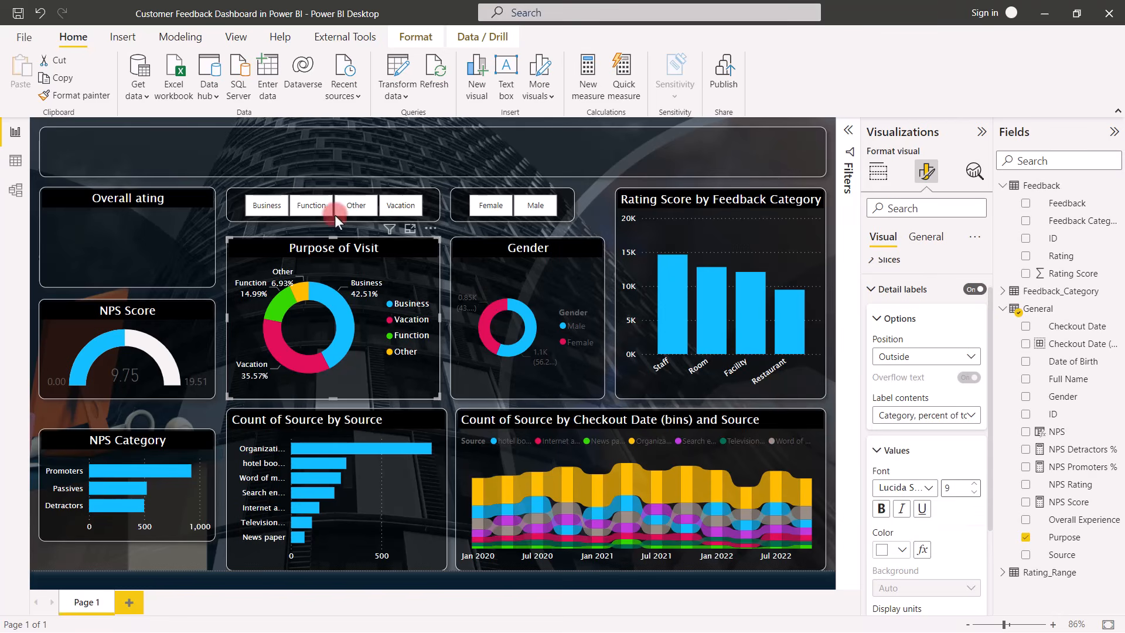
# Step: Copy the Purpose of Visit donut's formatting onto the Gender donut and turn off the legends of both charts
pyautogui.click(101, 95)
pyautogui.click(520, 249)
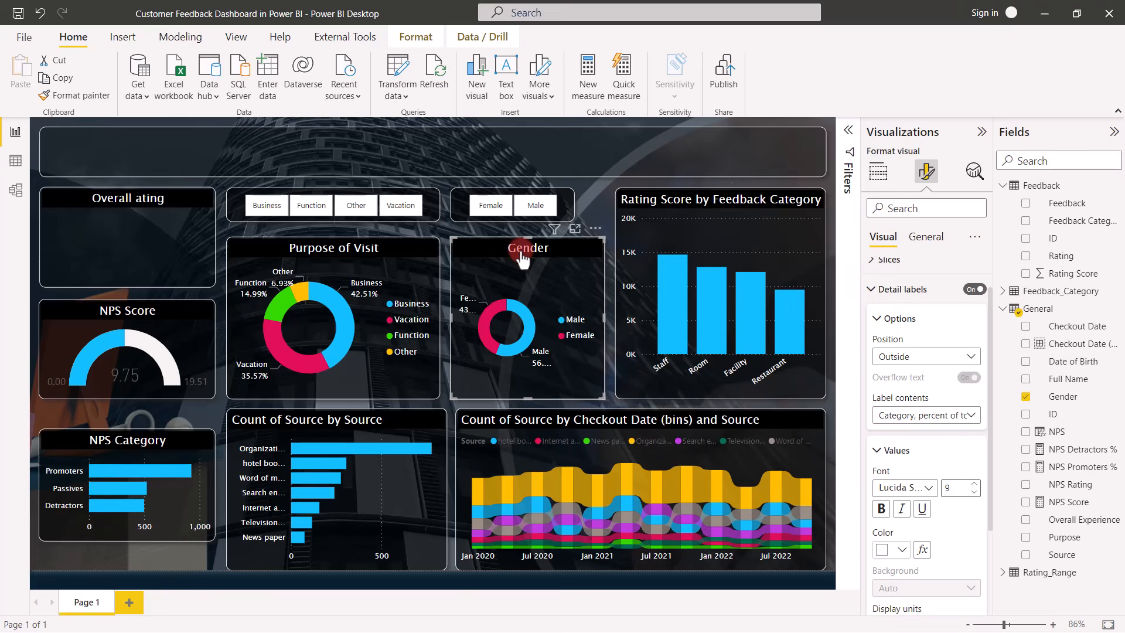
pyautogui.scroll(1, 920, 303)
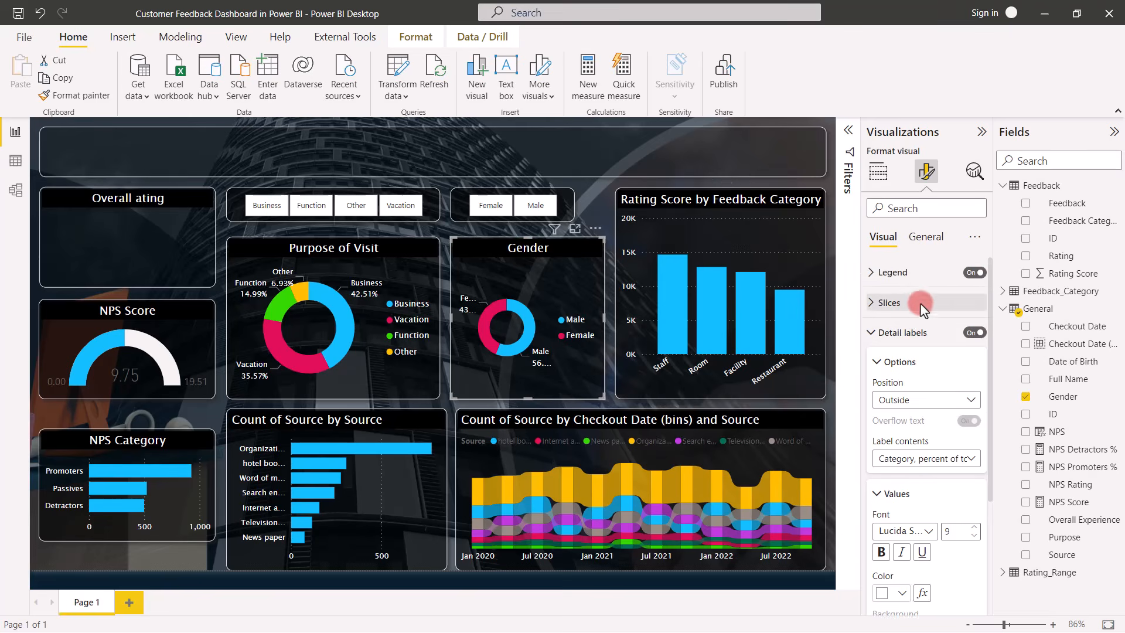
pyautogui.click(973, 273)
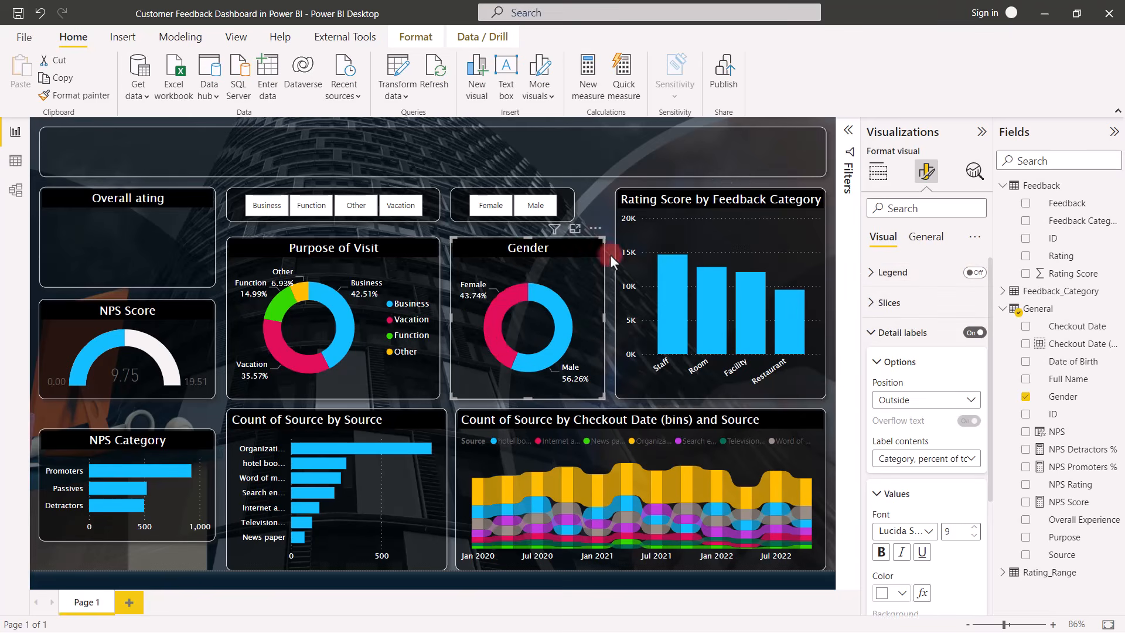
pyautogui.click(407, 239)
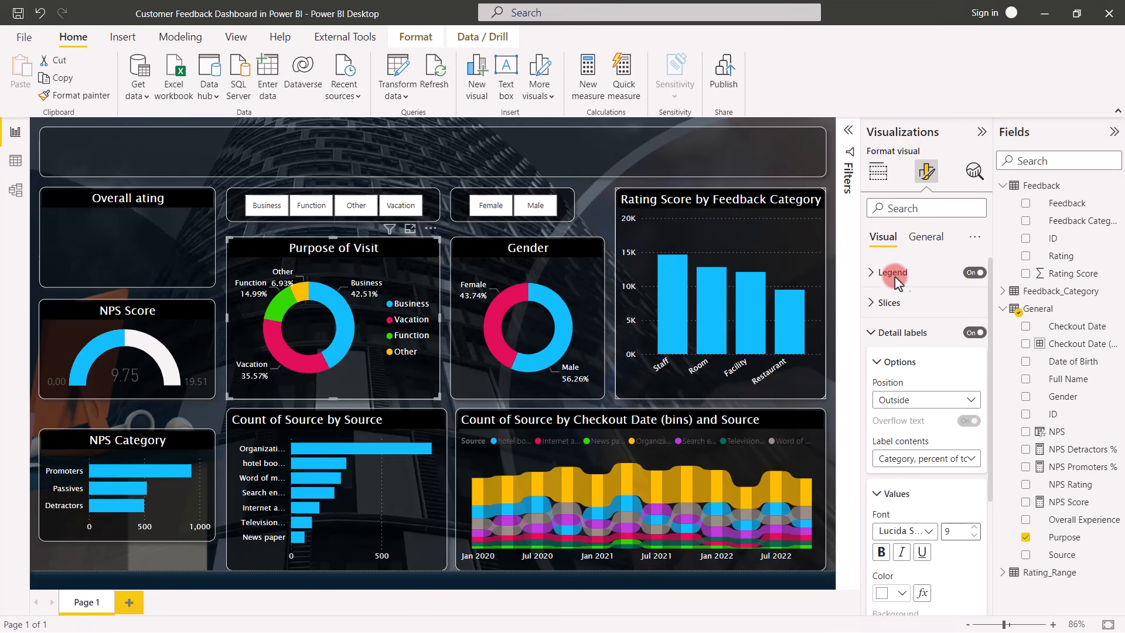
pyautogui.click(974, 273)
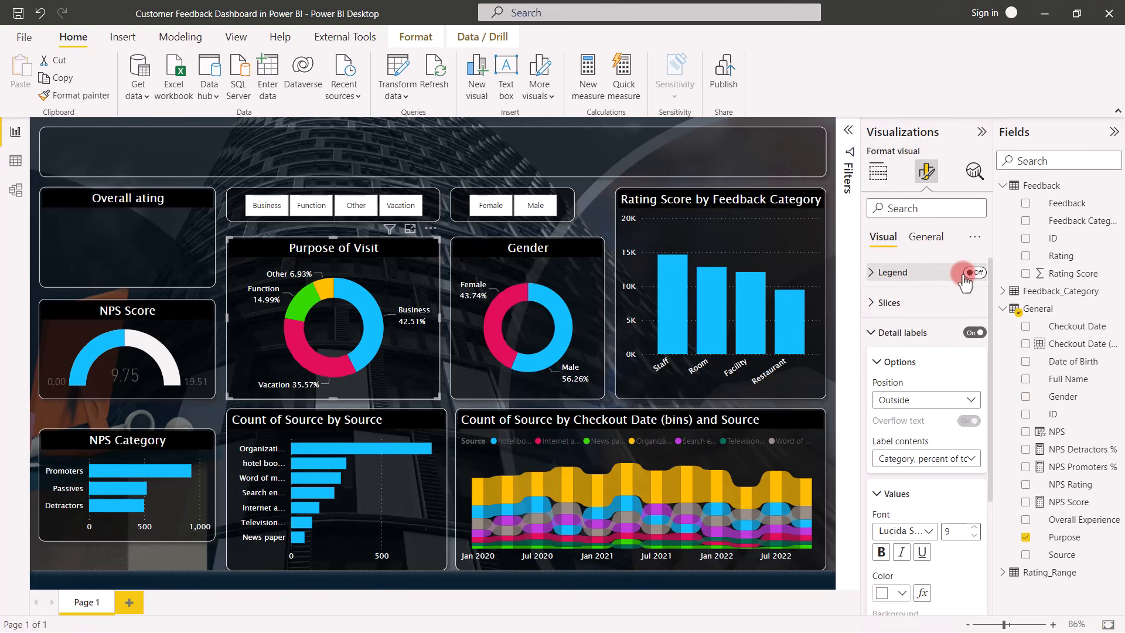
# Step: Set the legend text of the ribbon chart of source by checkout date to white with the Lucida Sans Unicode font
pyautogui.click(663, 414)
pyautogui.click(872, 301)
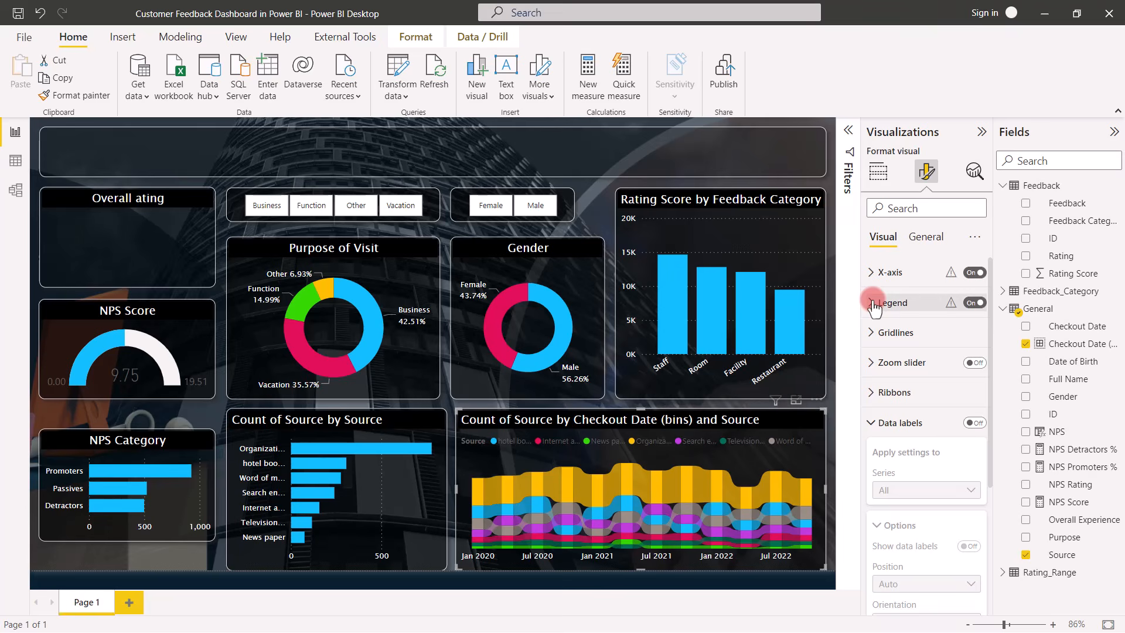
pyautogui.click(900, 512)
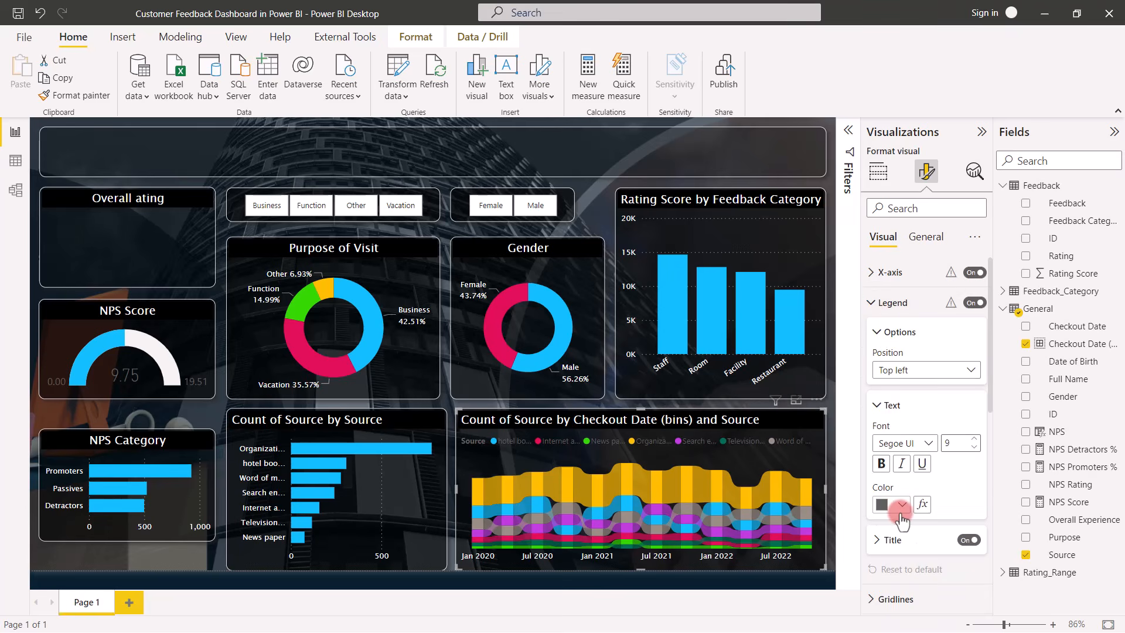
pyautogui.click(893, 270)
pyautogui.click(930, 444)
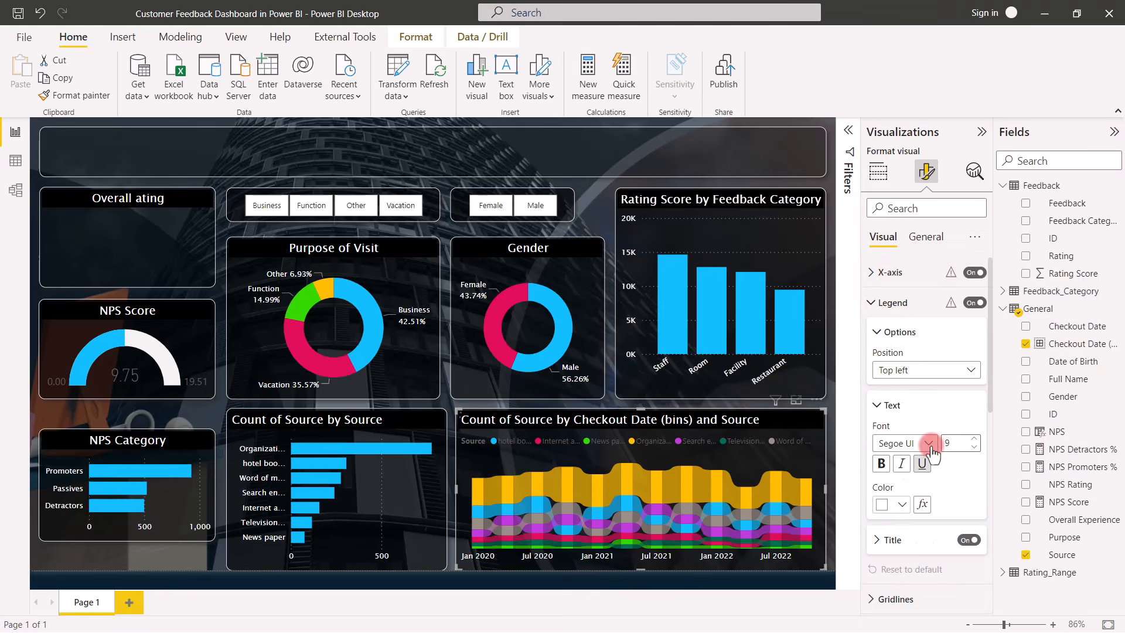
pyautogui.click(920, 311)
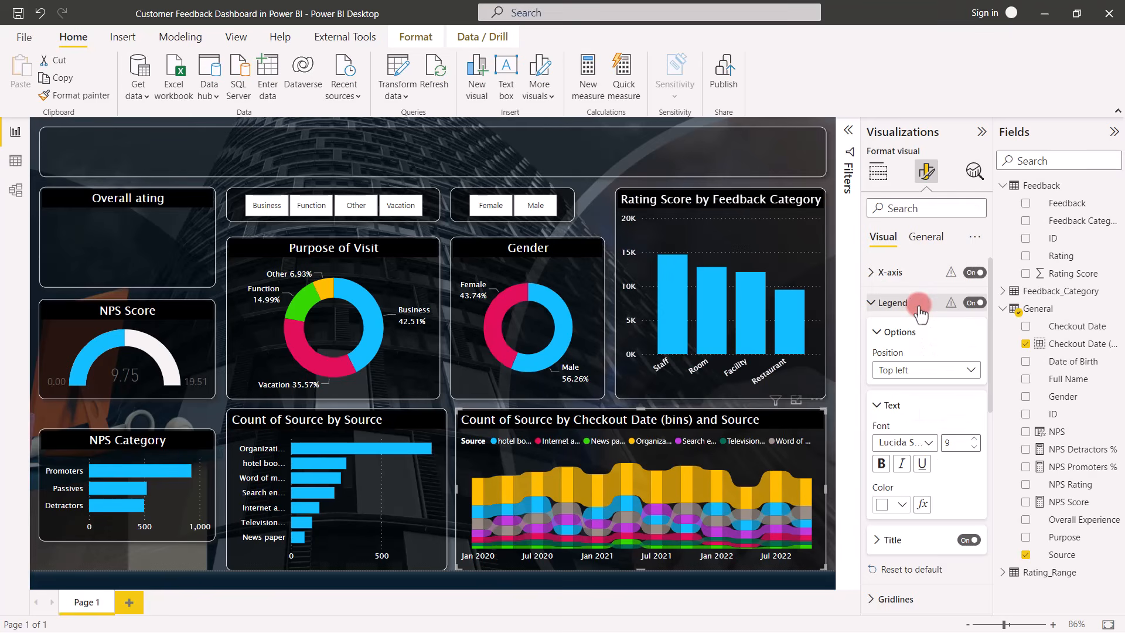
# Step: Position the ribbon chart's legend at center right and turn off the legend title
pyautogui.click(975, 369)
pyautogui.click(917, 498)
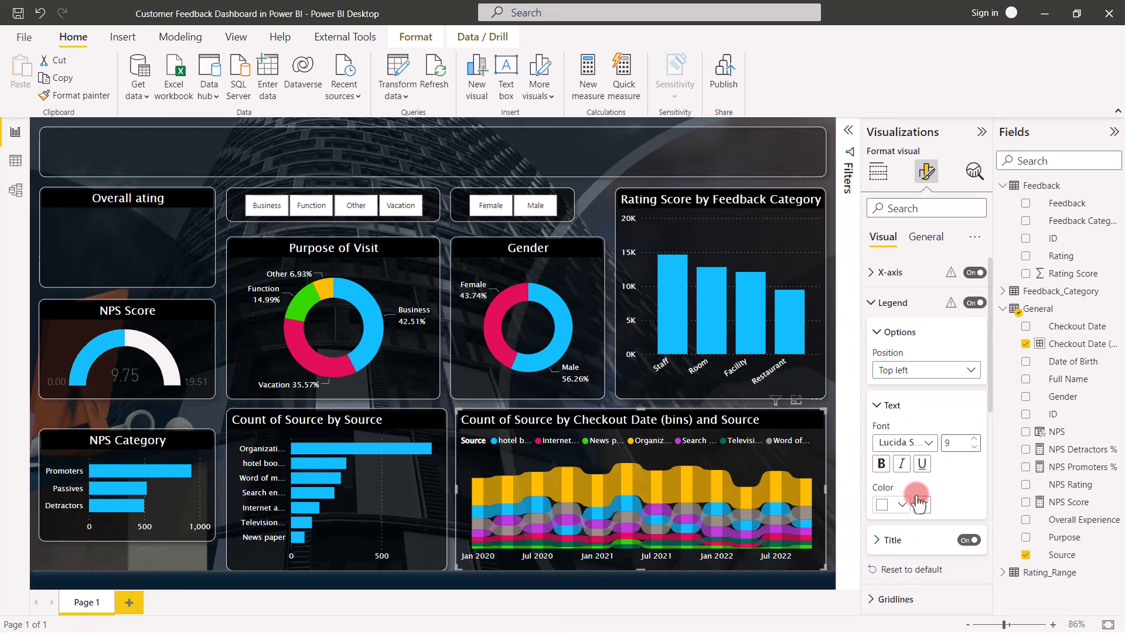
pyautogui.click(968, 539)
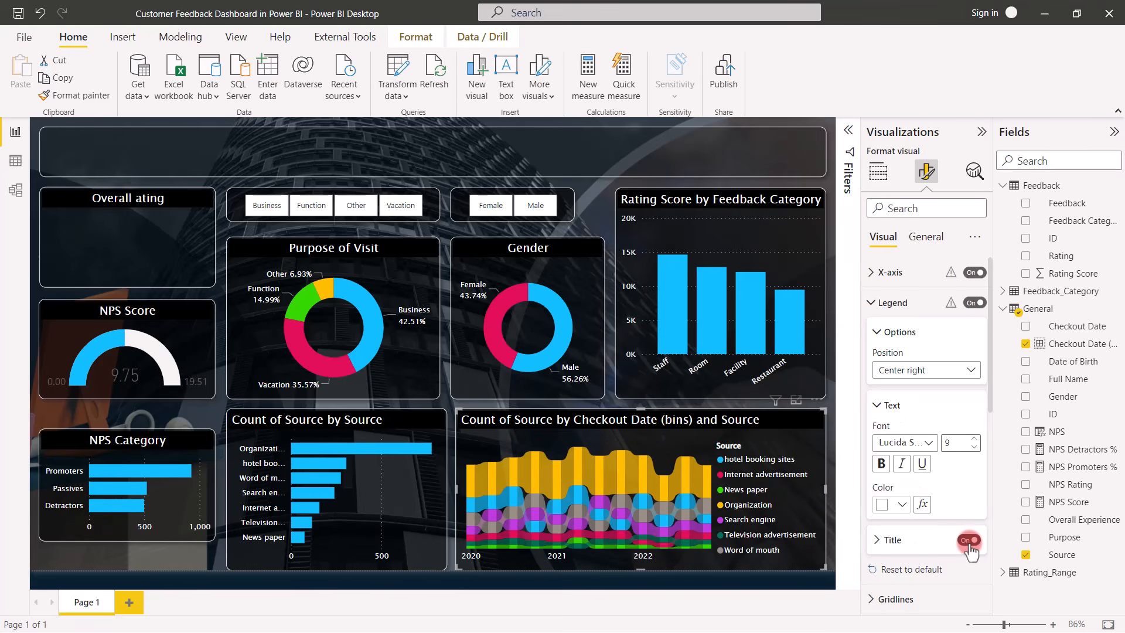
# Step: Retitle the ribbon chart "SourceTrend" and the bar chart of source counts "Sourceof Information"
pyautogui.click(936, 246)
pyautogui.click(873, 302)
pyautogui.click(915, 347)
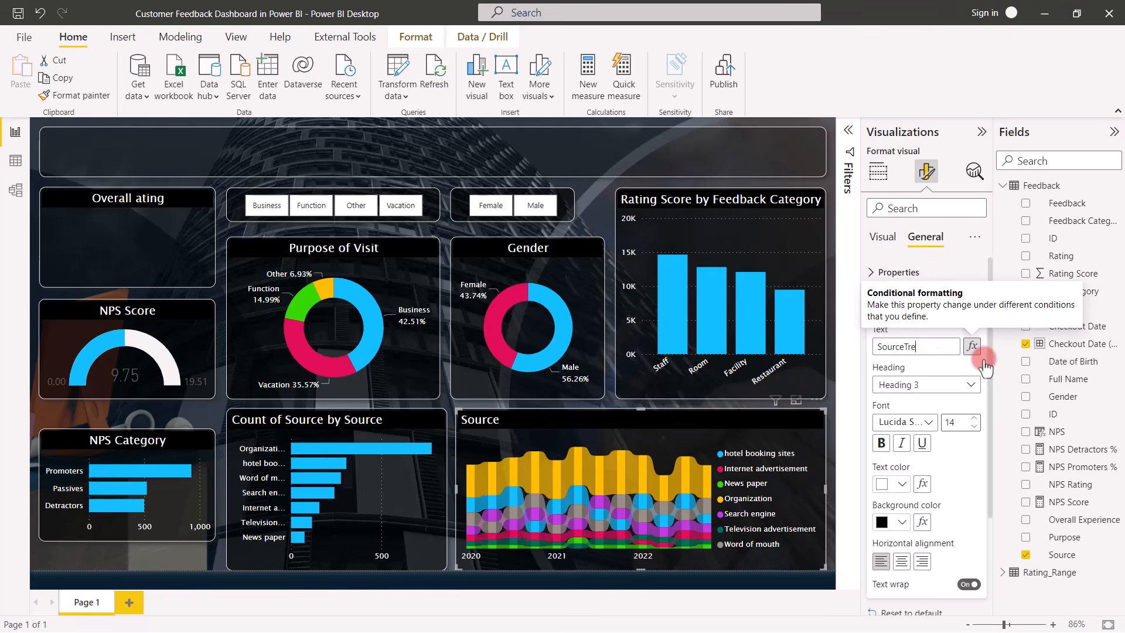
pyautogui.click(413, 415)
pyautogui.click(906, 348)
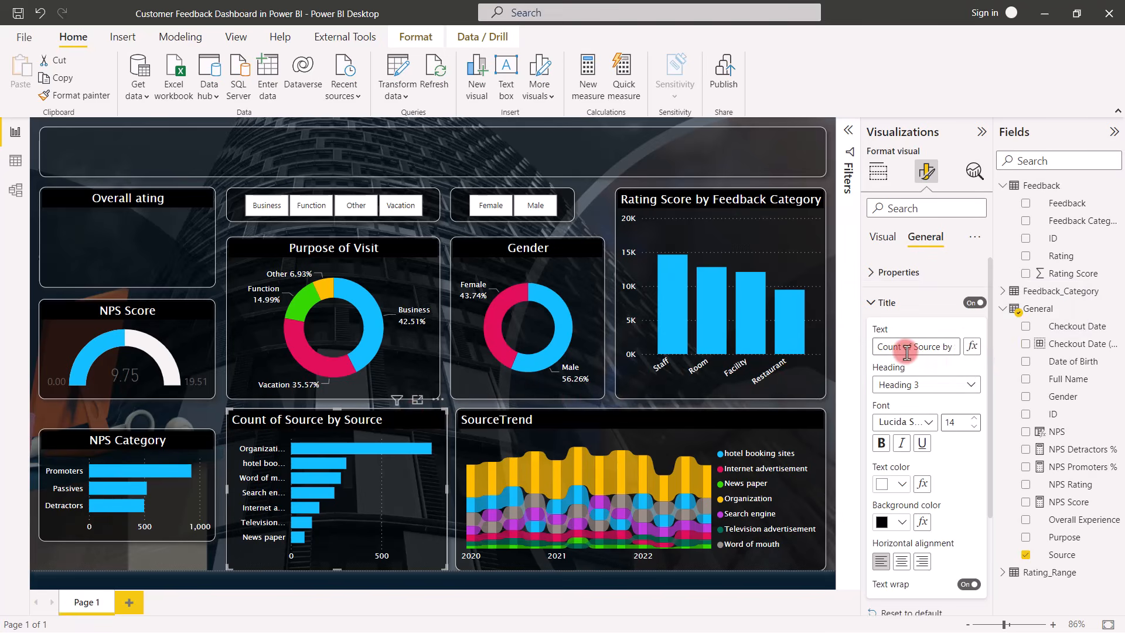
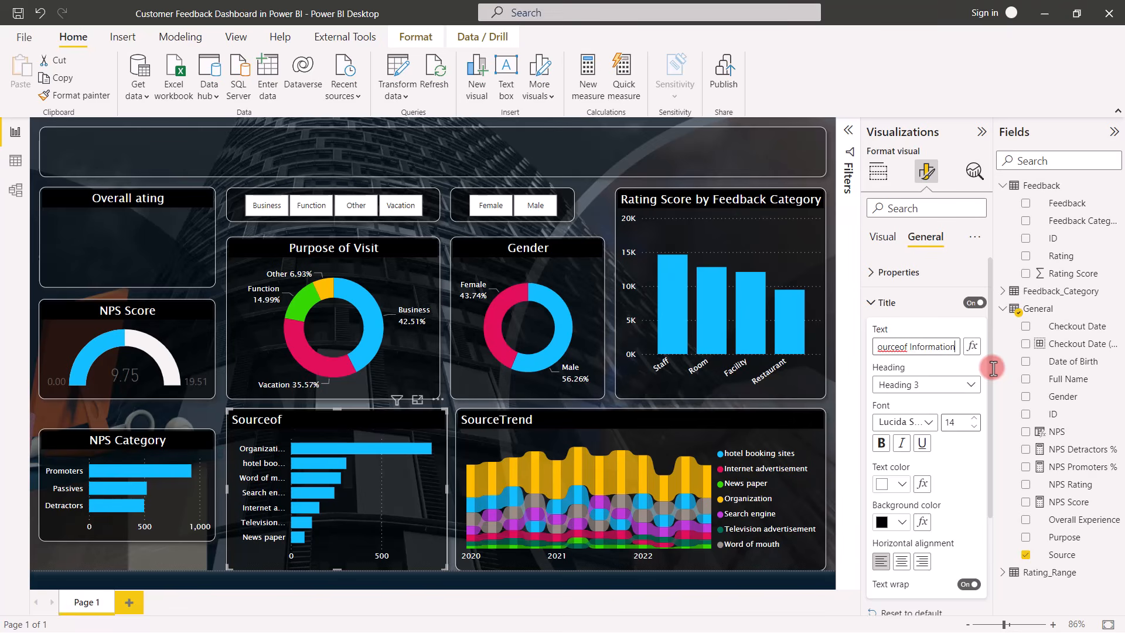
# Step: Shorten the title of the Rating Score by Feedback Category column chart to "Feedback"
pyautogui.click(785, 222)
pyautogui.moveTo(936, 347); pyautogui.dragTo(831, 346)
pyautogui.press('BackSpace')
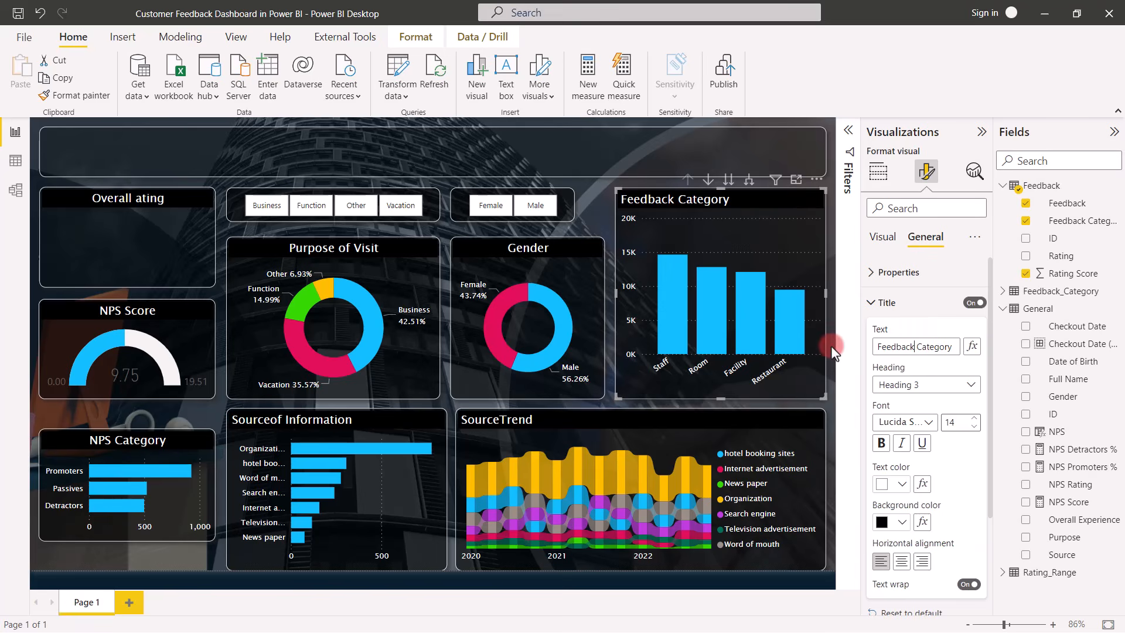
pyautogui.press('BackSpace')
pyautogui.press('BackSpace')
pyautogui.press('BackSpace')
pyautogui.press('BackSpace')
pyautogui.press('BackSpace')
pyautogui.press('BackSpace')
pyautogui.press('BackSpace')
pyautogui.press('BackSpace')
pyautogui.press('BackSpace')
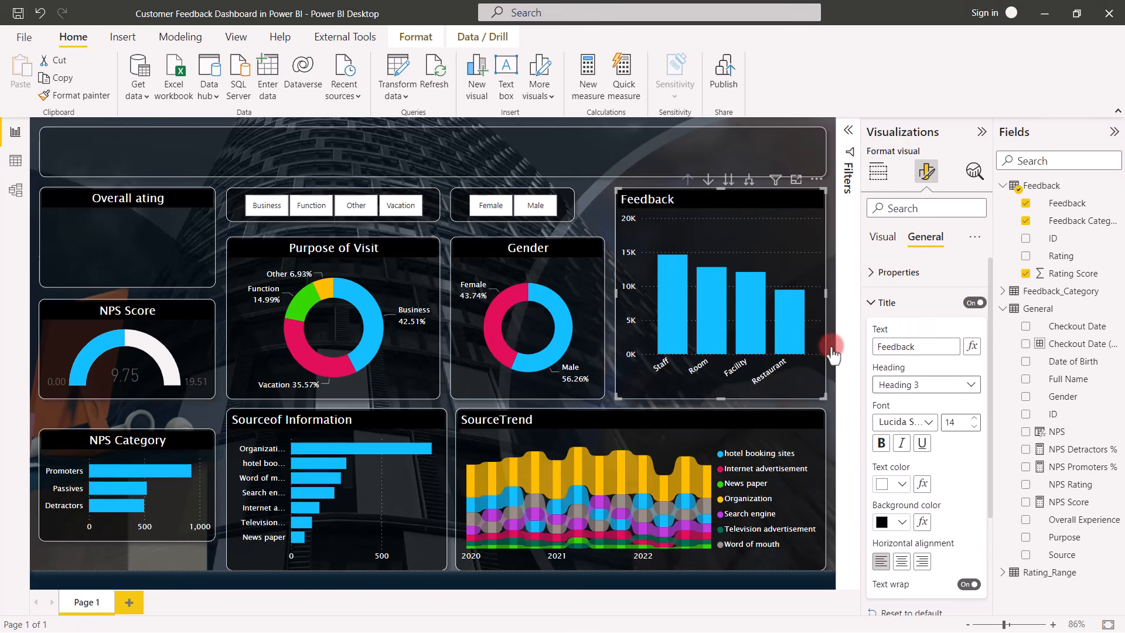
# Step: Center the titles of the Feedback, SourceTrend and Sourceof Information charts
pyautogui.click(900, 561)
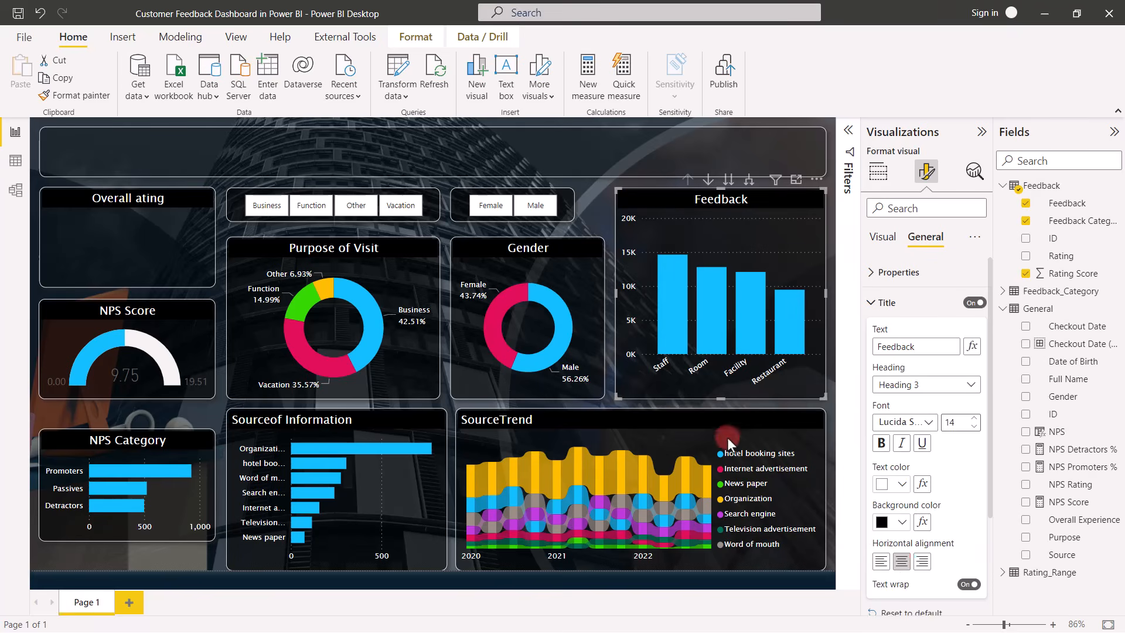
pyautogui.click(691, 412)
pyautogui.click(902, 563)
pyautogui.click(326, 410)
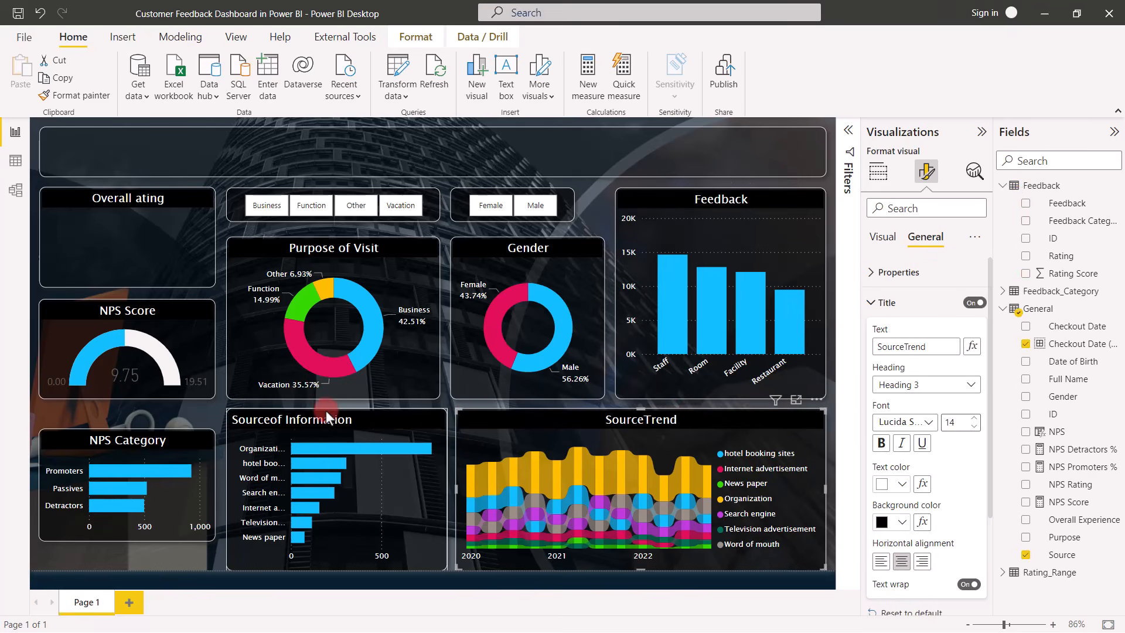
pyautogui.click(902, 563)
# Step: Turn off the X-axis of the NPS Category and Sourceof Information bar charts
pyautogui.click(128, 431)
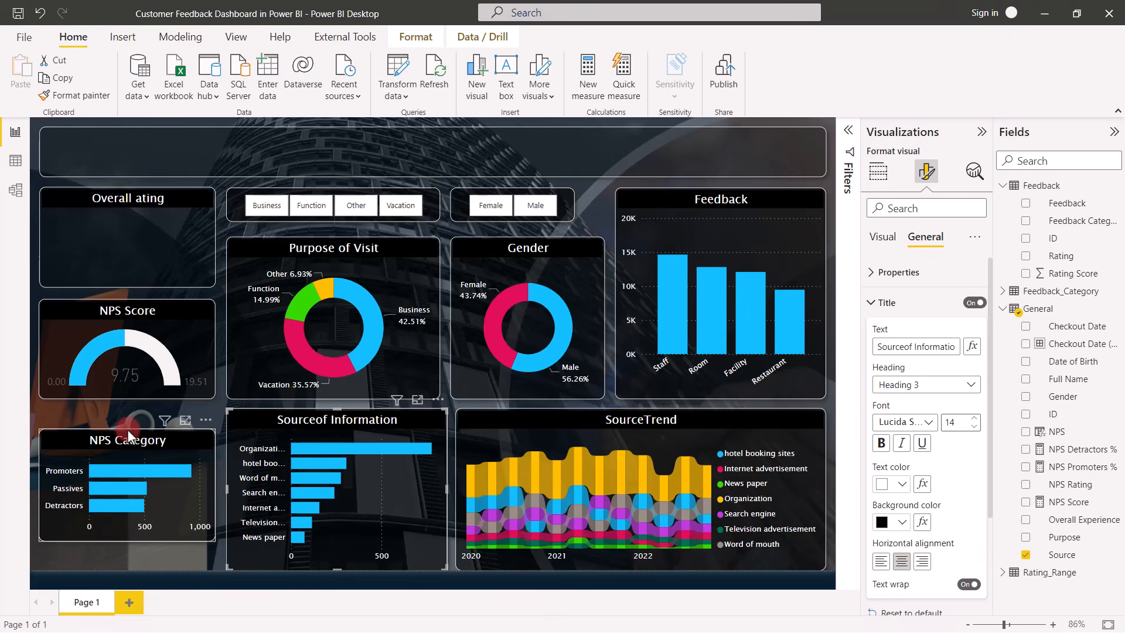
pyautogui.click(884, 237)
pyautogui.click(974, 302)
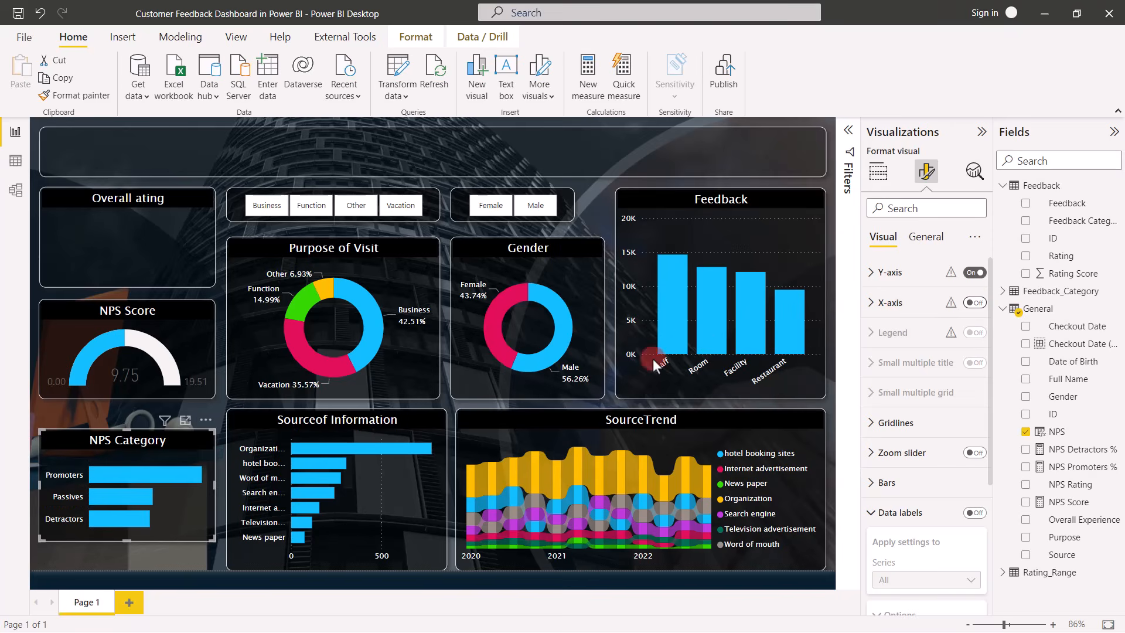
pyautogui.click(384, 409)
pyautogui.click(972, 304)
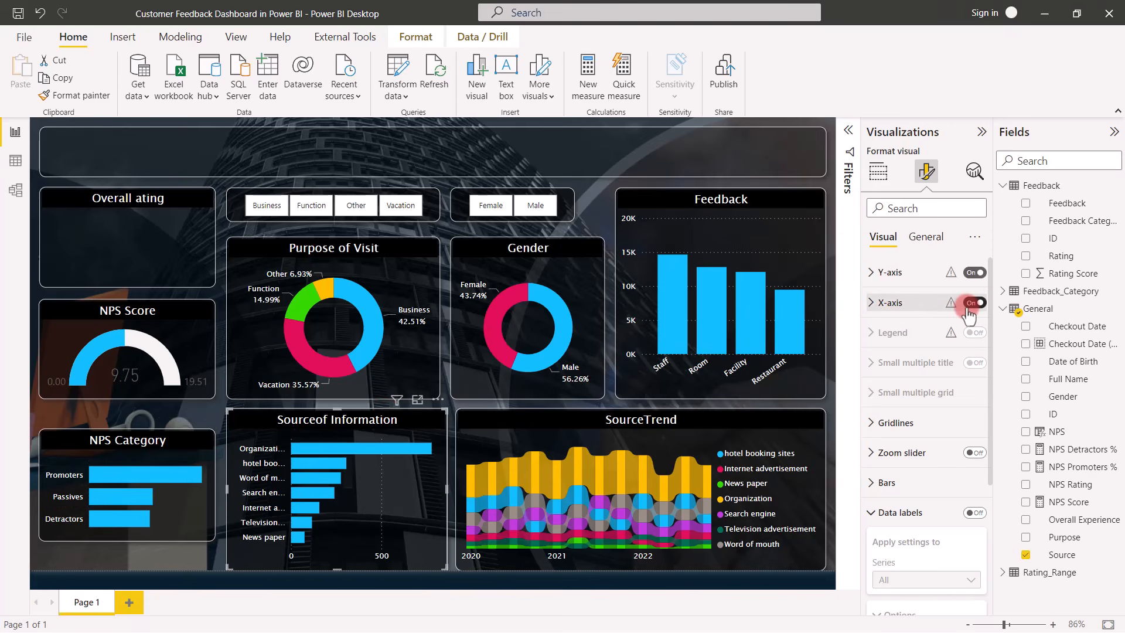
# Step: Enable the zoom slider on the SourceTrend ribbon chart for the X-axis only, with its Y-axis slider off
pyautogui.click(572, 420)
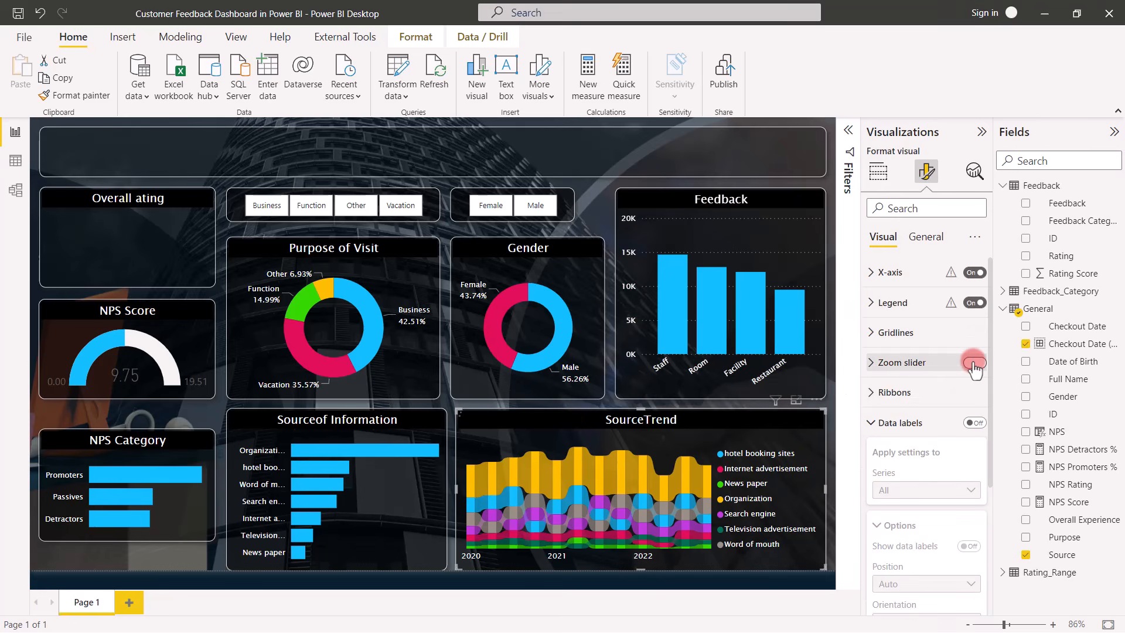
pyautogui.click(974, 363)
pyautogui.click(870, 362)
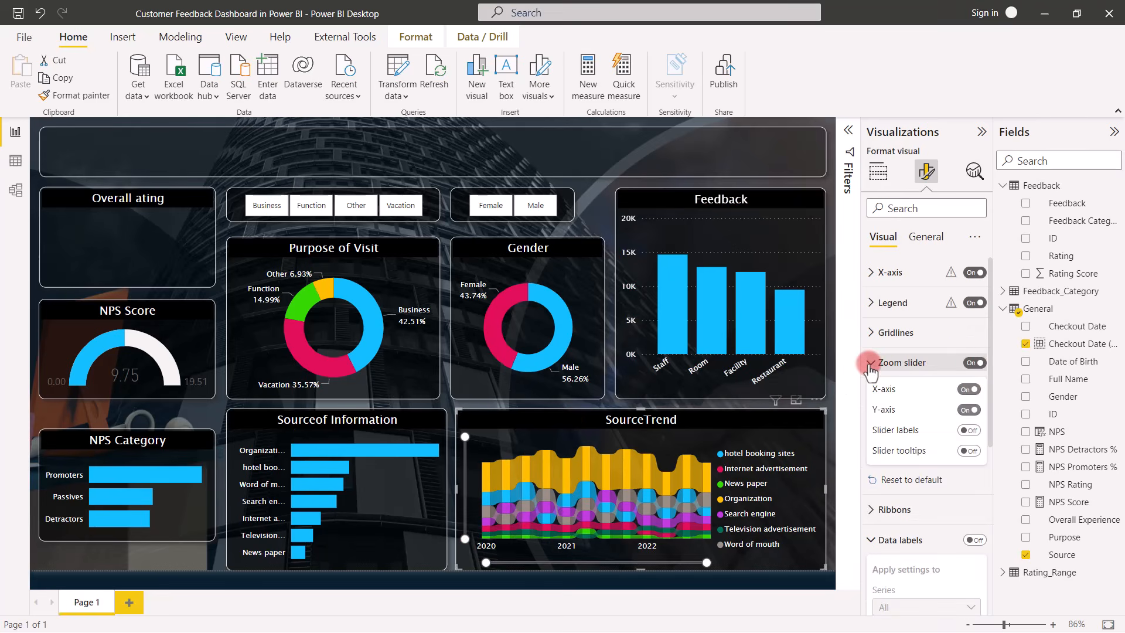
pyautogui.click(968, 410)
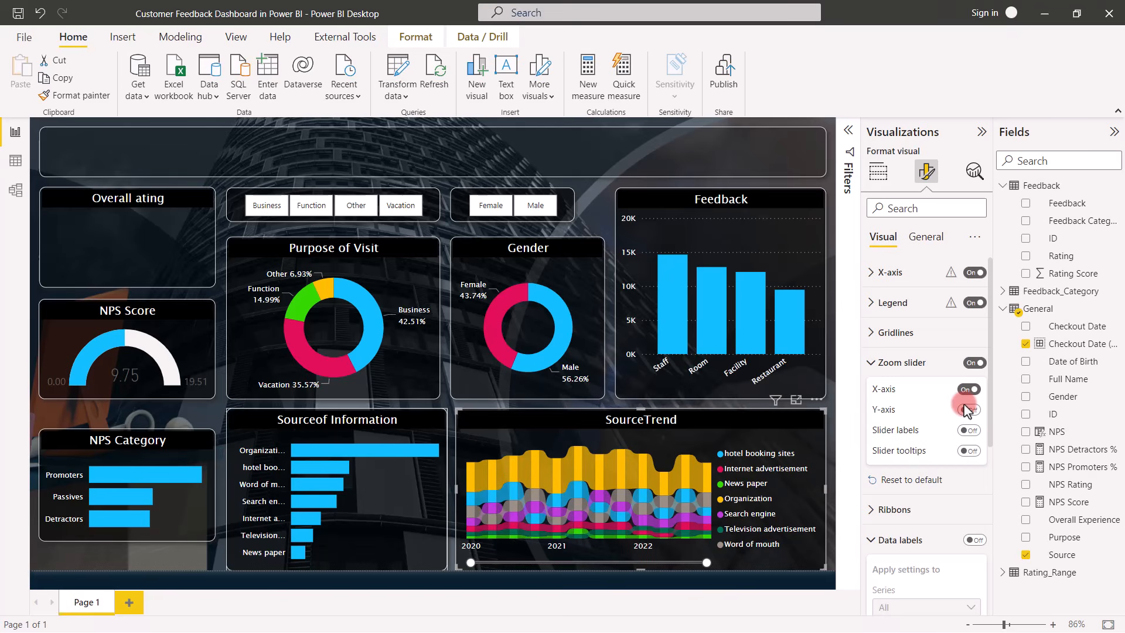
# Step: Set the Y-axis maximum area width of the Sourceof Information bar chart to 50%
pyautogui.click(358, 419)
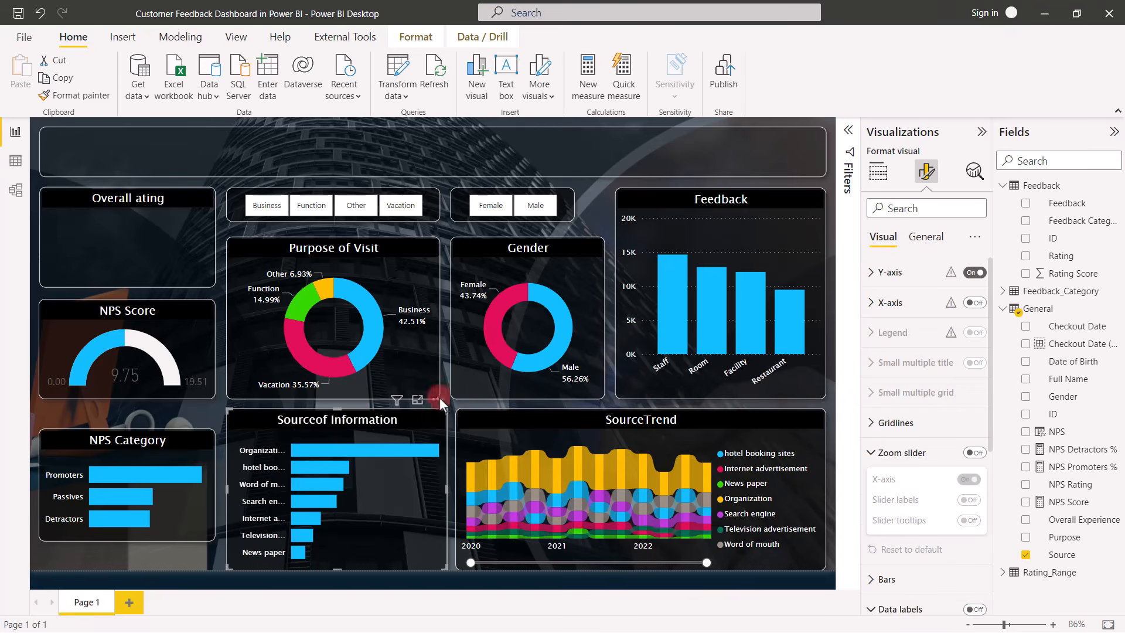
pyautogui.click(873, 272)
pyautogui.moveTo(935, 445); pyautogui.dragTo(1000, 445)
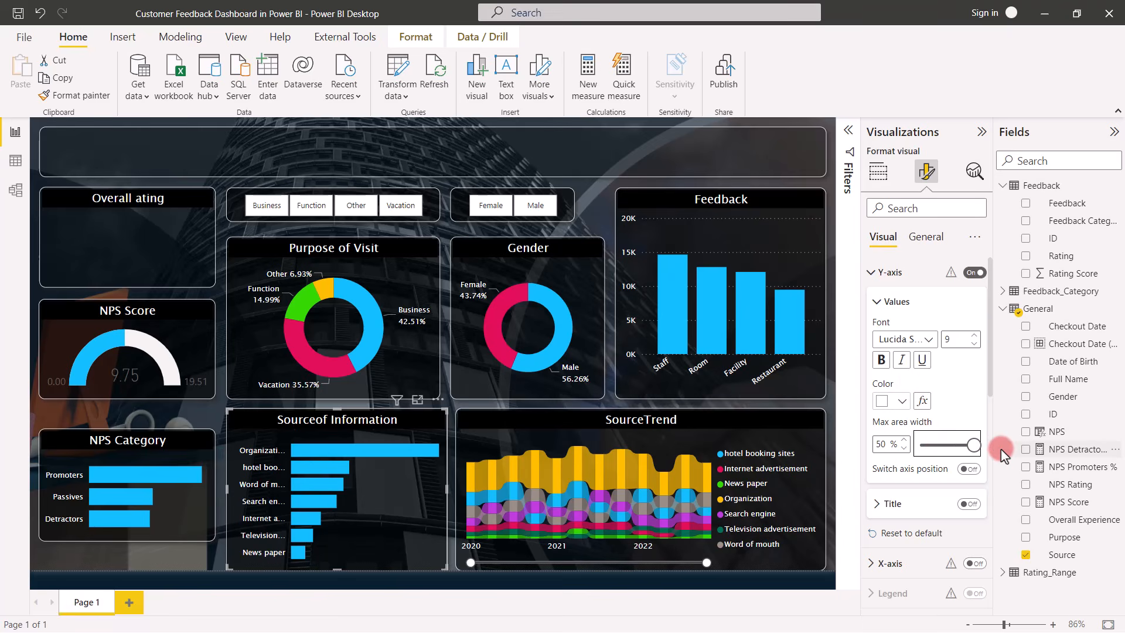
pyautogui.click(872, 273)
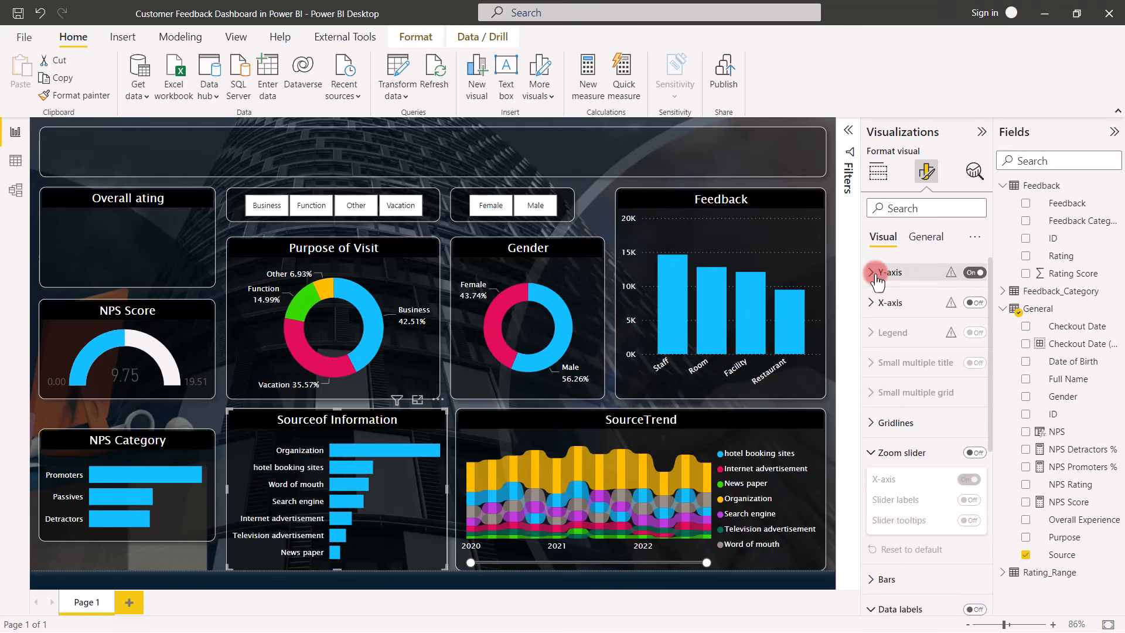
# Step: Turn on data labels for the Sourceof Information bar chart, with white values in the Lucida Sans Unicode font
pyautogui.click(975, 609)
pyautogui.scroll(-5, 919, 544)
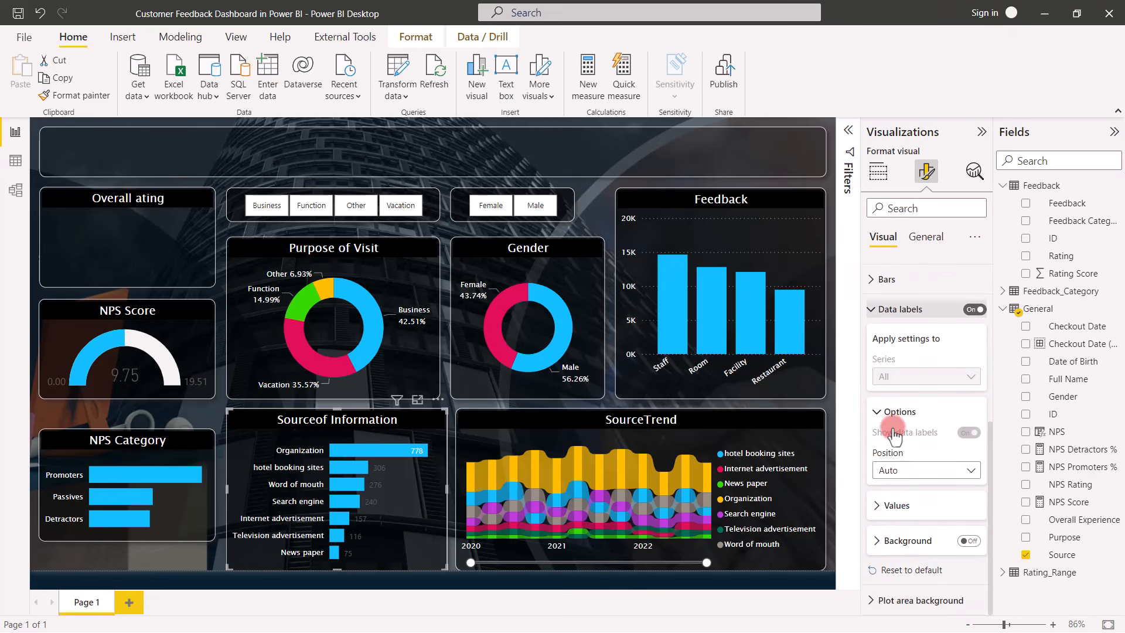
pyautogui.click(884, 508)
pyautogui.click(904, 605)
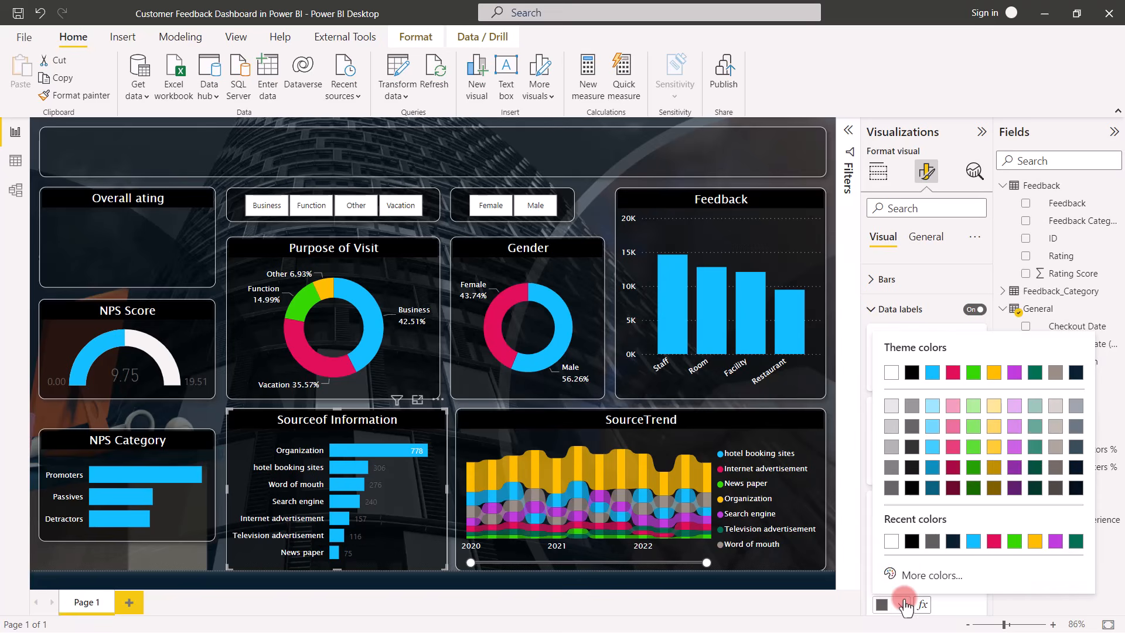
pyautogui.click(891, 370)
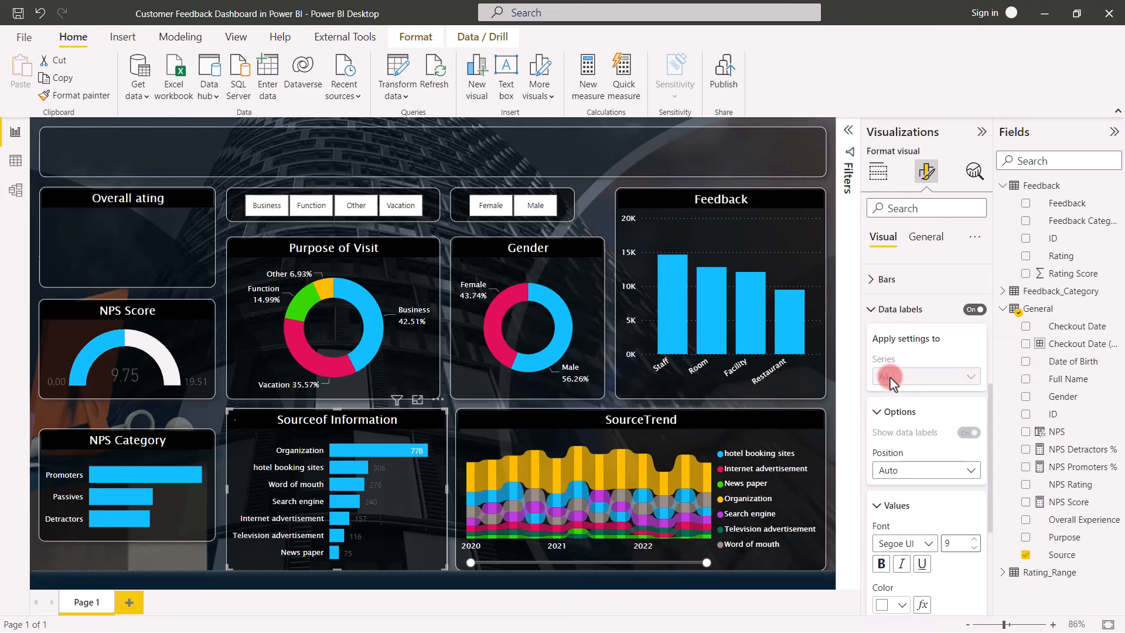
pyautogui.click(928, 543)
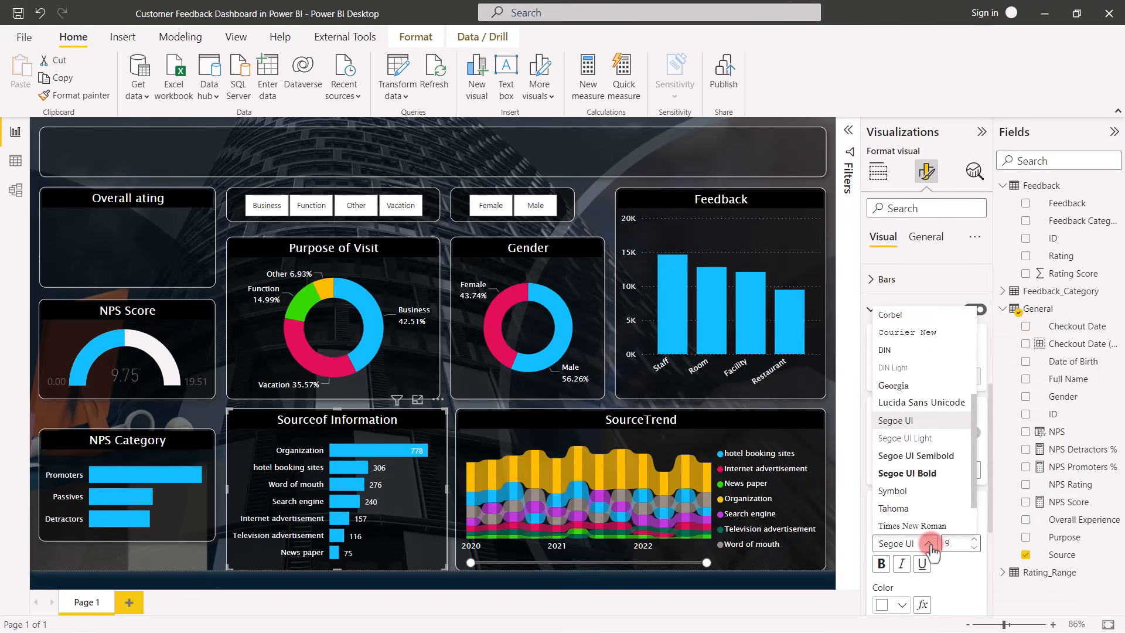
pyautogui.click(910, 403)
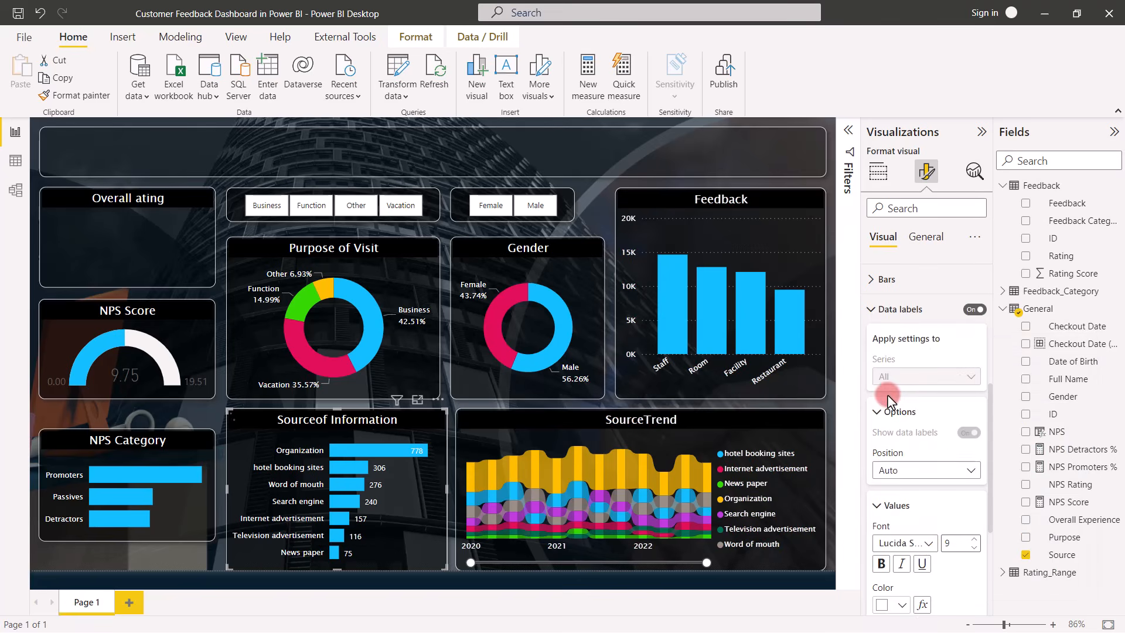
# Step: Turn on data labels for the NPS Category bar chart
pyautogui.click(163, 441)
pyautogui.scroll(1, 895, 490)
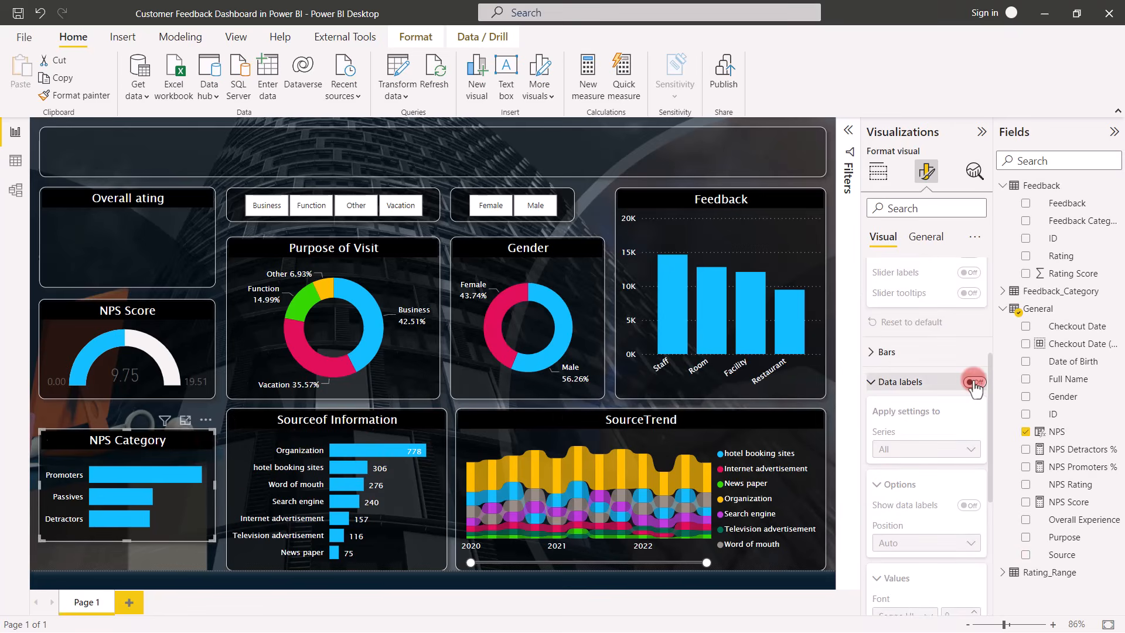
# Step: Turn on data labels for the NPS Category bar chart, coloured white in the Lucida Sans Unicode font
pyautogui.click(974, 382)
pyautogui.scroll(-5, 900, 435)
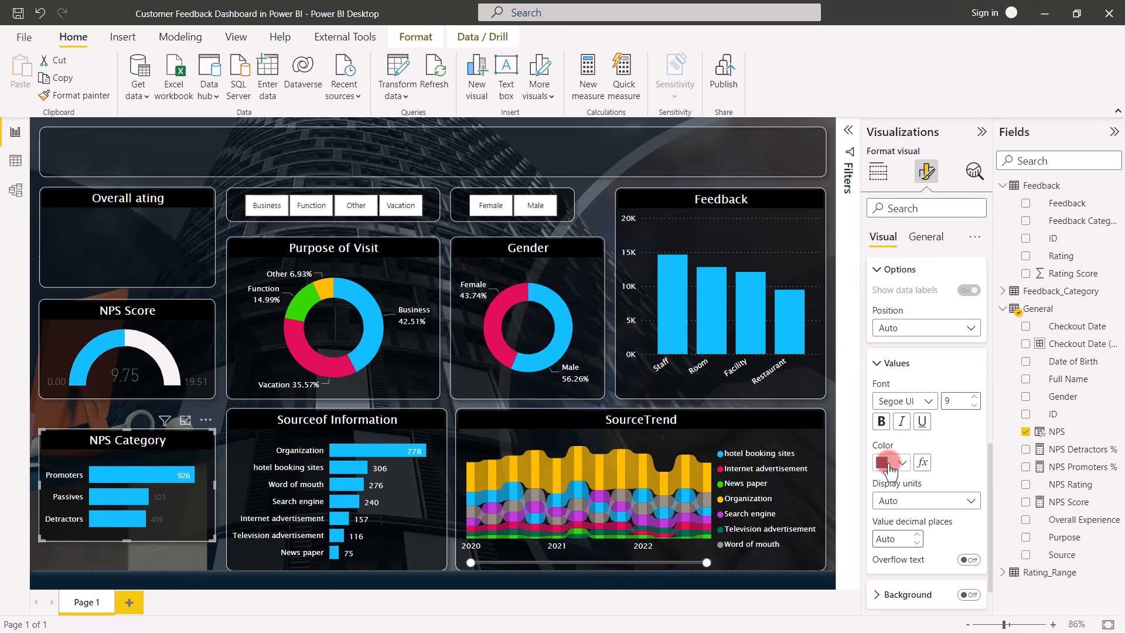
pyautogui.click(888, 466)
pyautogui.click(892, 398)
pyautogui.click(923, 400)
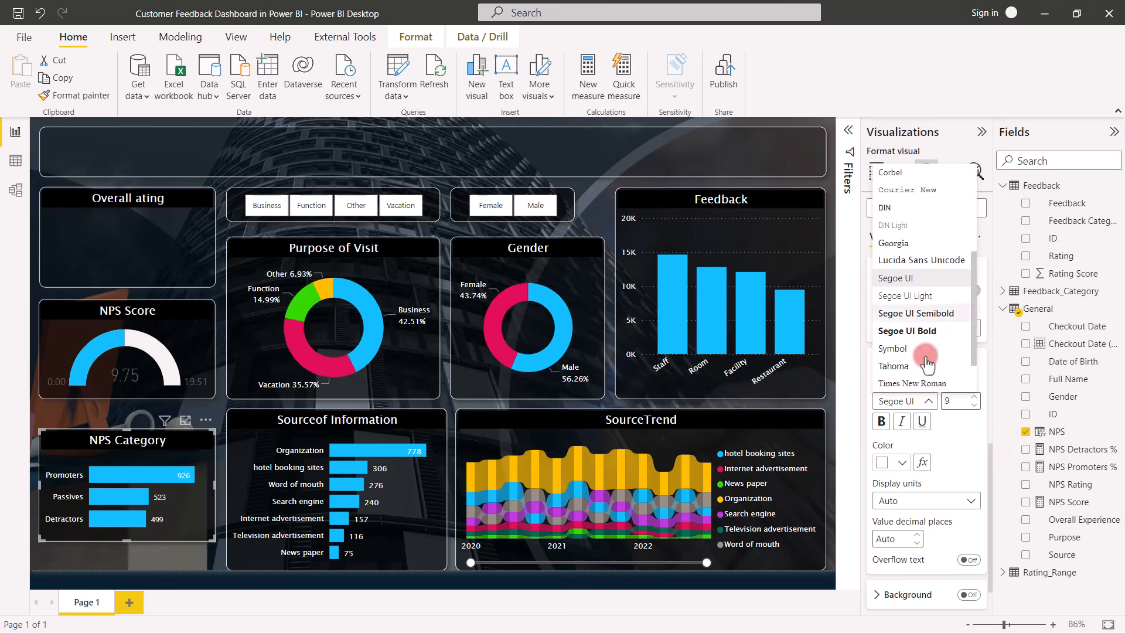
pyautogui.click(921, 259)
# Step: Turn on data labels for the Feedback column chart
pyautogui.click(719, 217)
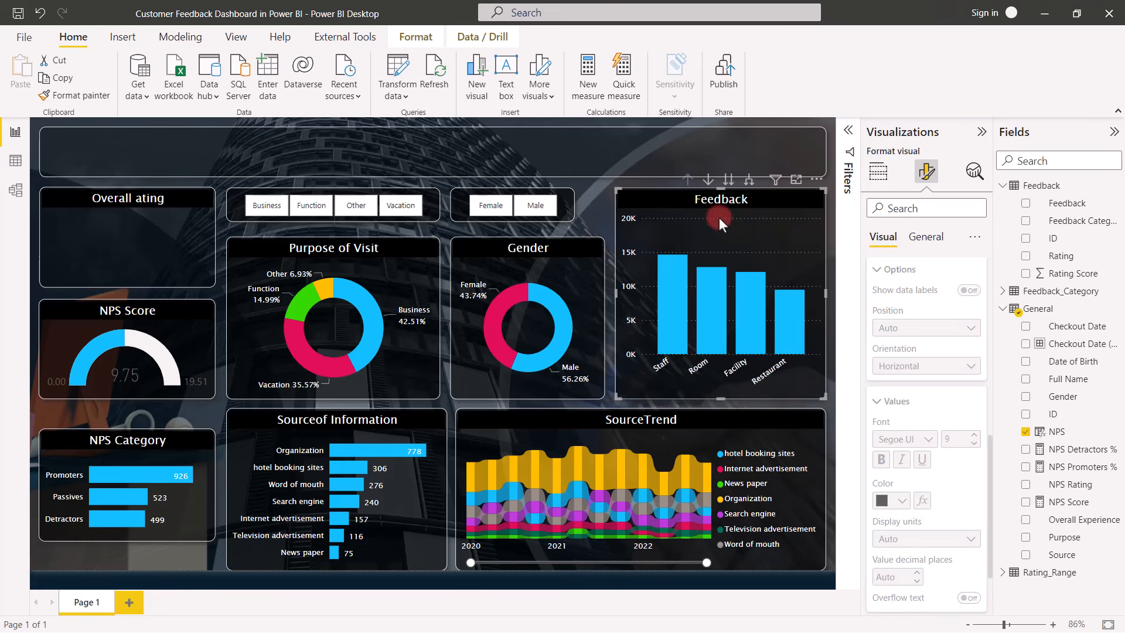
pyautogui.click(923, 238)
pyautogui.click(882, 237)
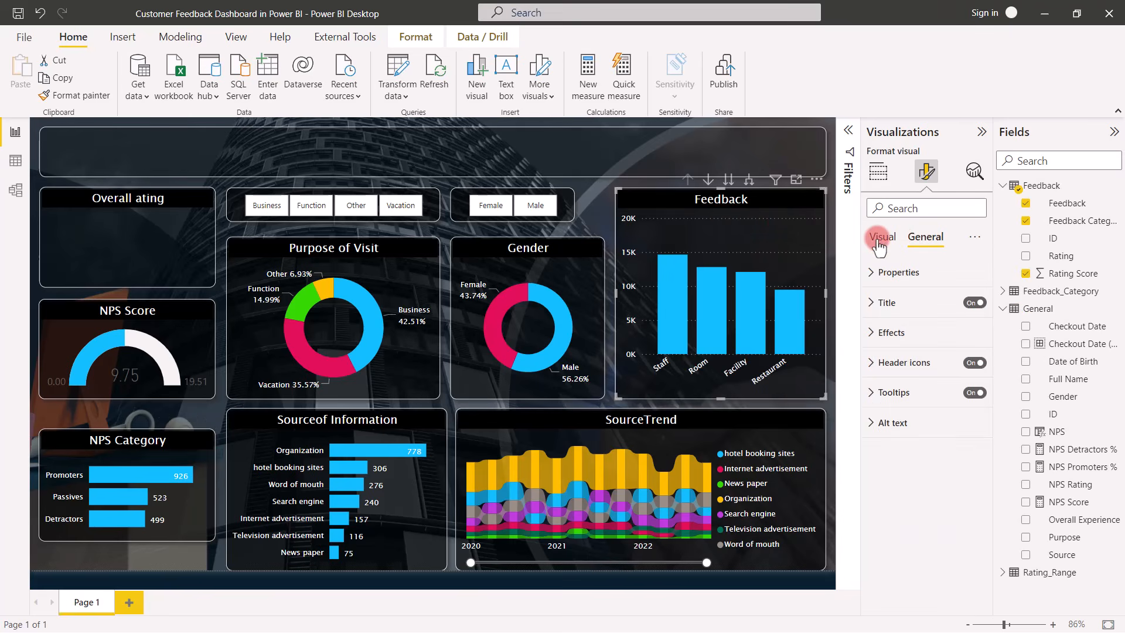
pyautogui.scroll(-5, 937, 469)
pyautogui.scroll(-1, 970, 512)
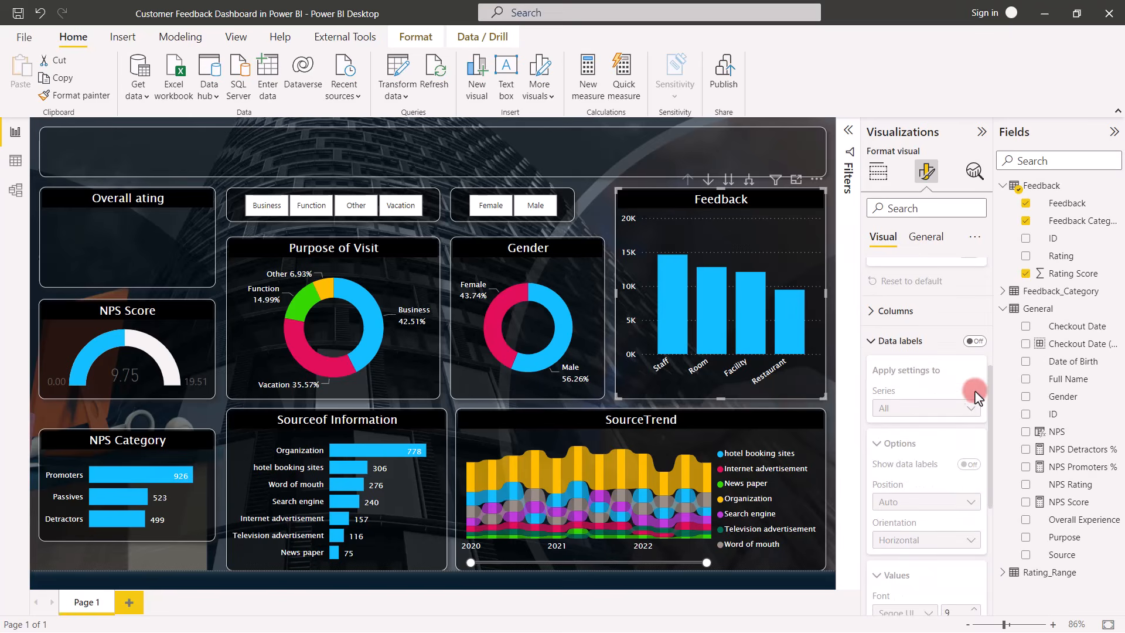
pyautogui.click(974, 341)
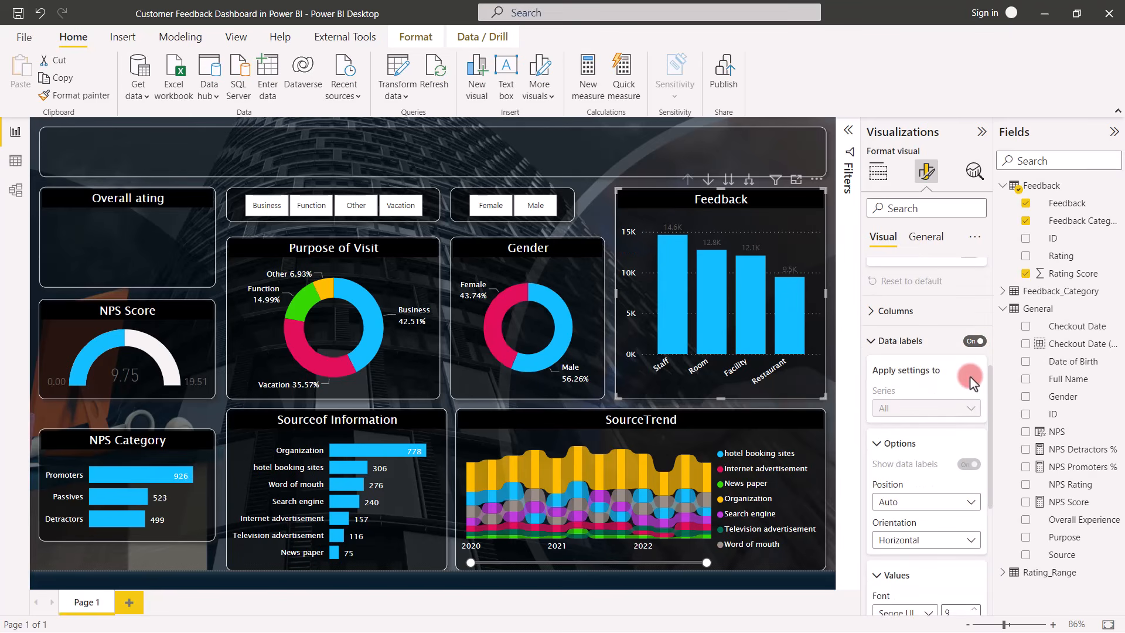
# Step: Set the Feedback chart's data label colour to white and the font to Lucida Sans Unicode
pyautogui.scroll(-4, 969, 382)
pyautogui.click(902, 459)
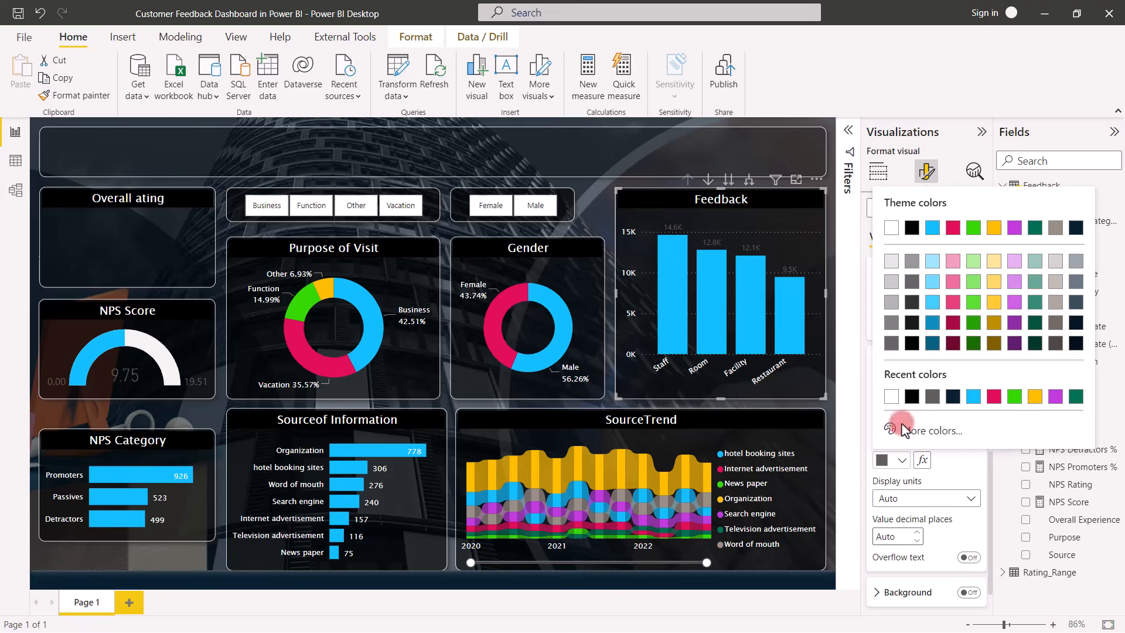
pyautogui.click(890, 229)
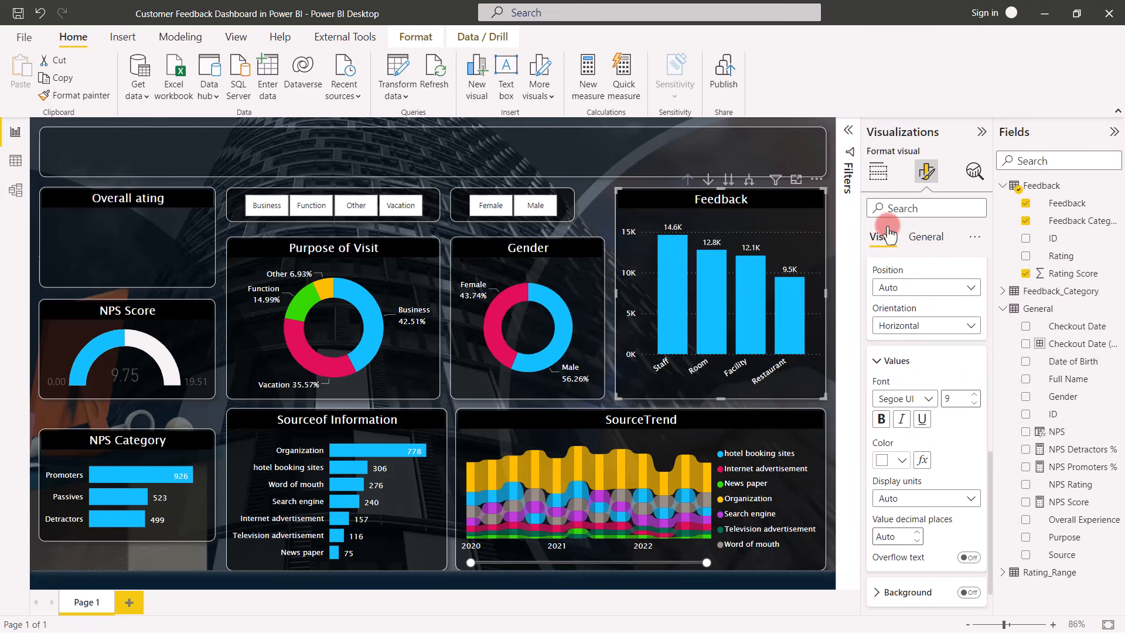
pyautogui.click(925, 397)
pyautogui.click(908, 258)
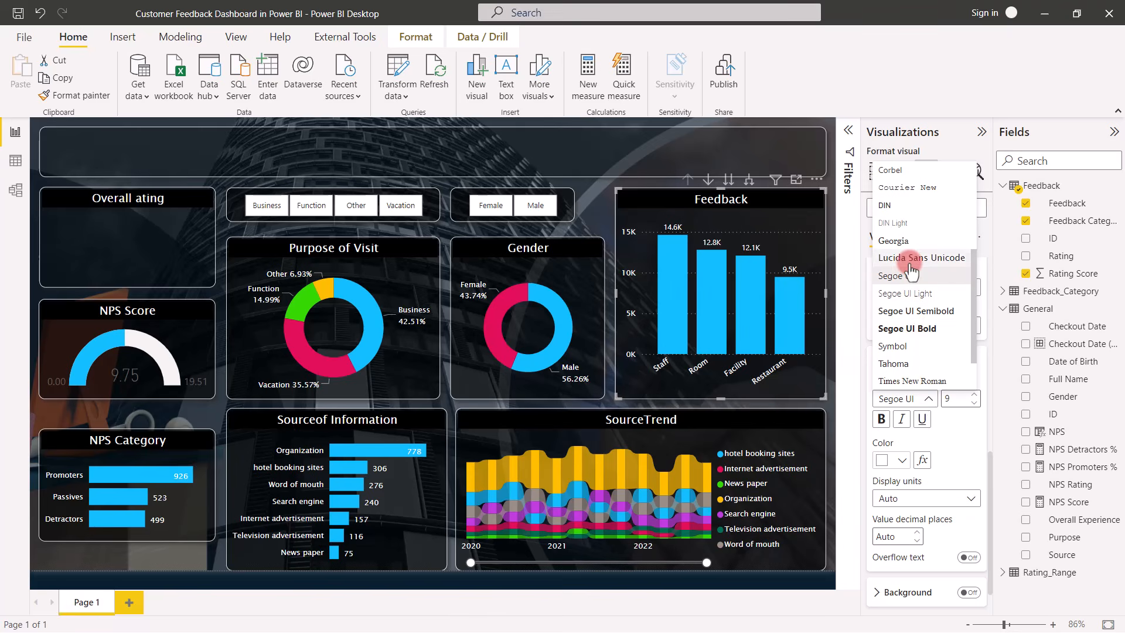
pyautogui.click(588, 192)
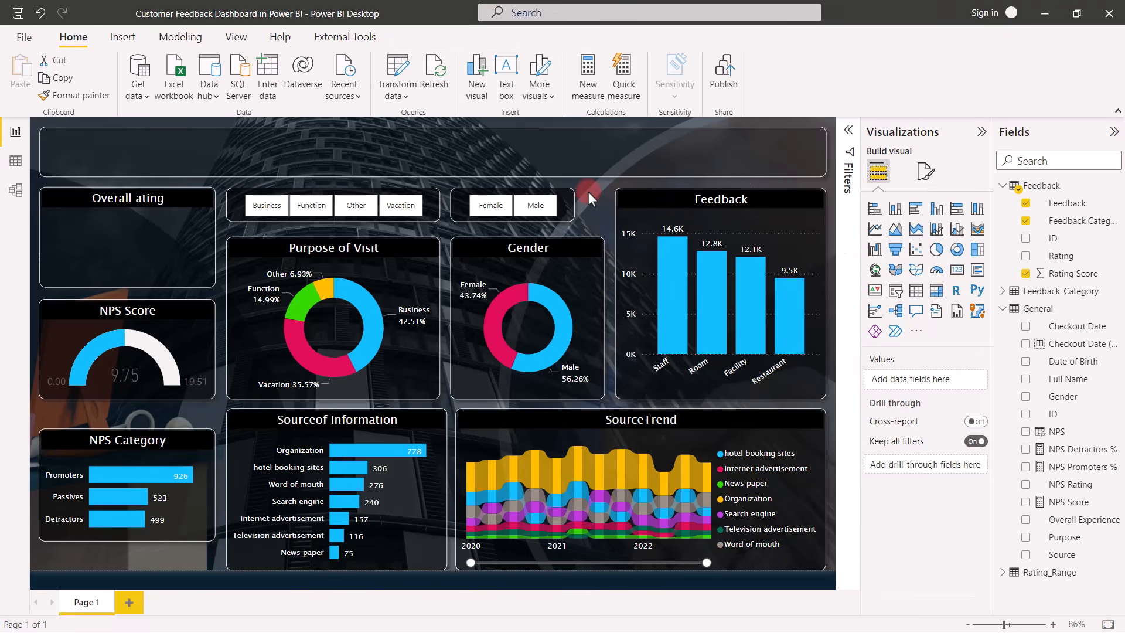
# Step: Format the NPS Score gauge's data labels with white colour and the Lucida Sans Unicode font
pyautogui.click(136, 304)
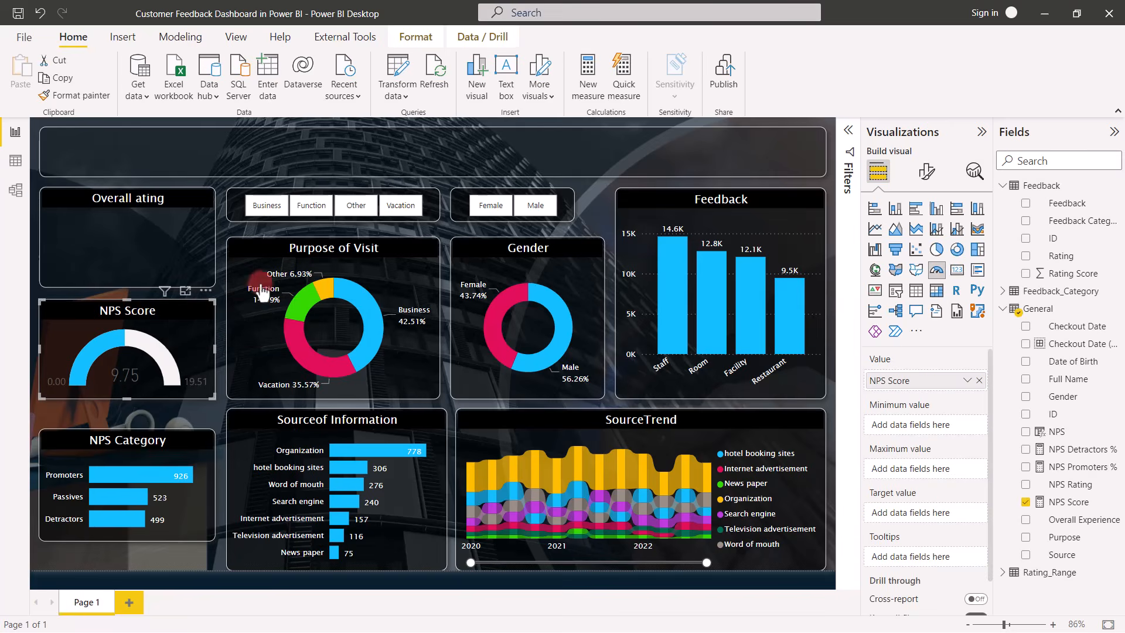
pyautogui.click(926, 171)
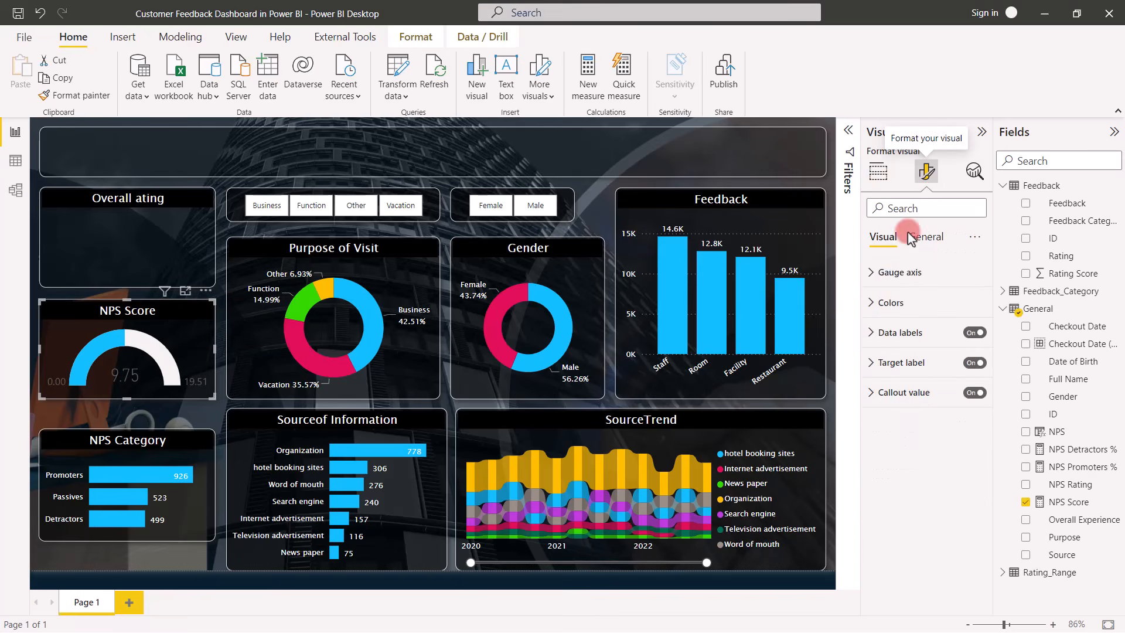
pyautogui.click(876, 332)
pyautogui.click(899, 461)
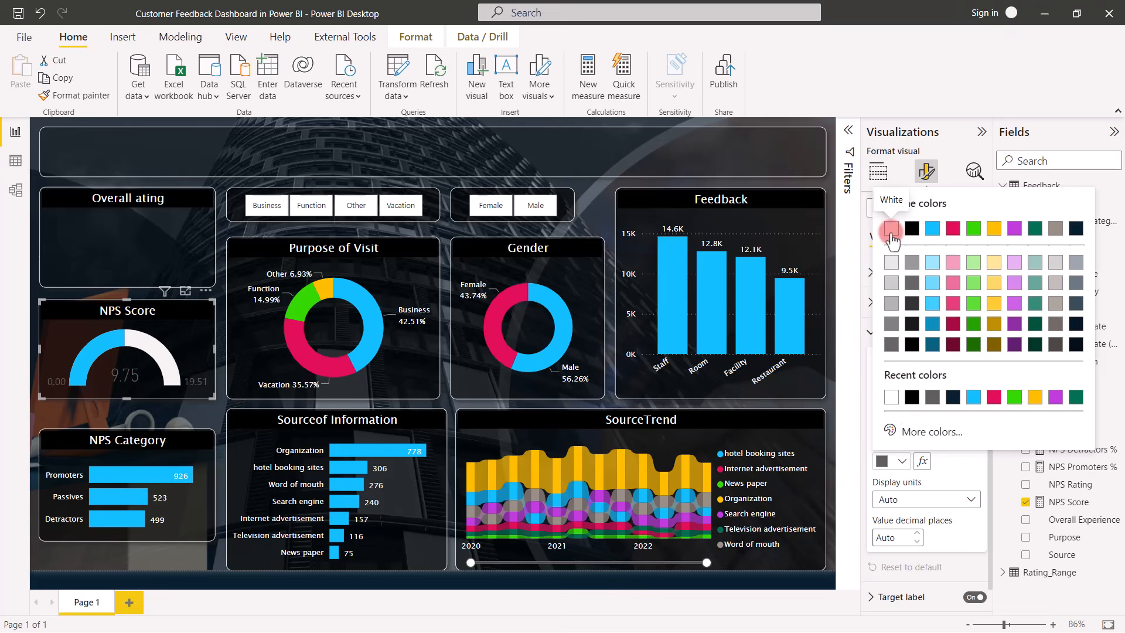
pyautogui.click(895, 252)
pyautogui.click(924, 400)
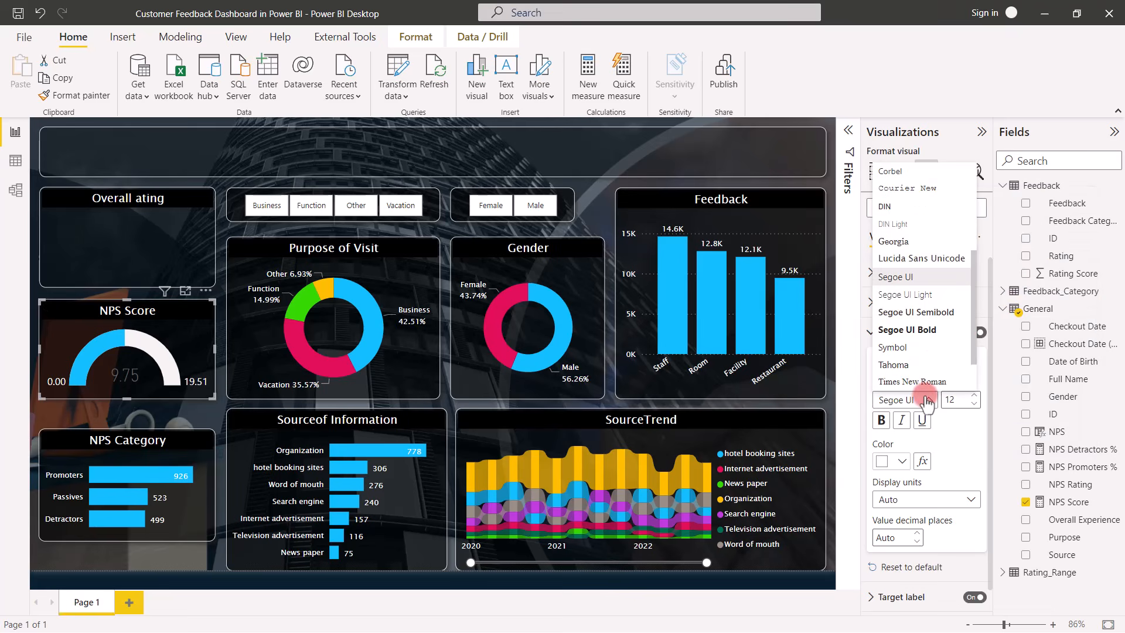
pyautogui.click(906, 259)
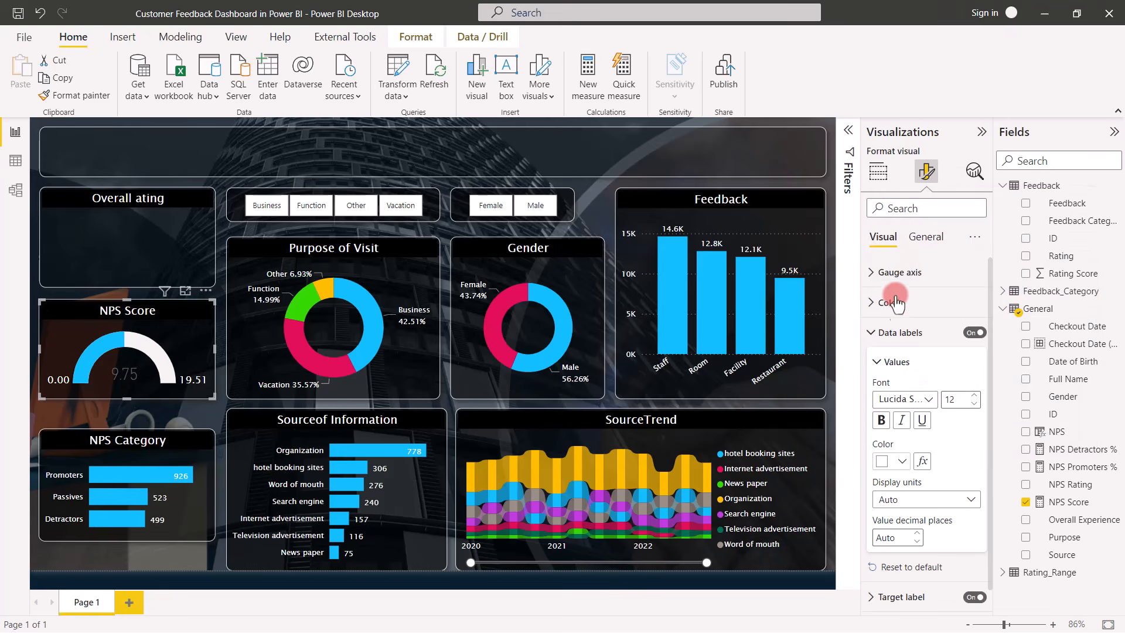
pyautogui.click(876, 363)
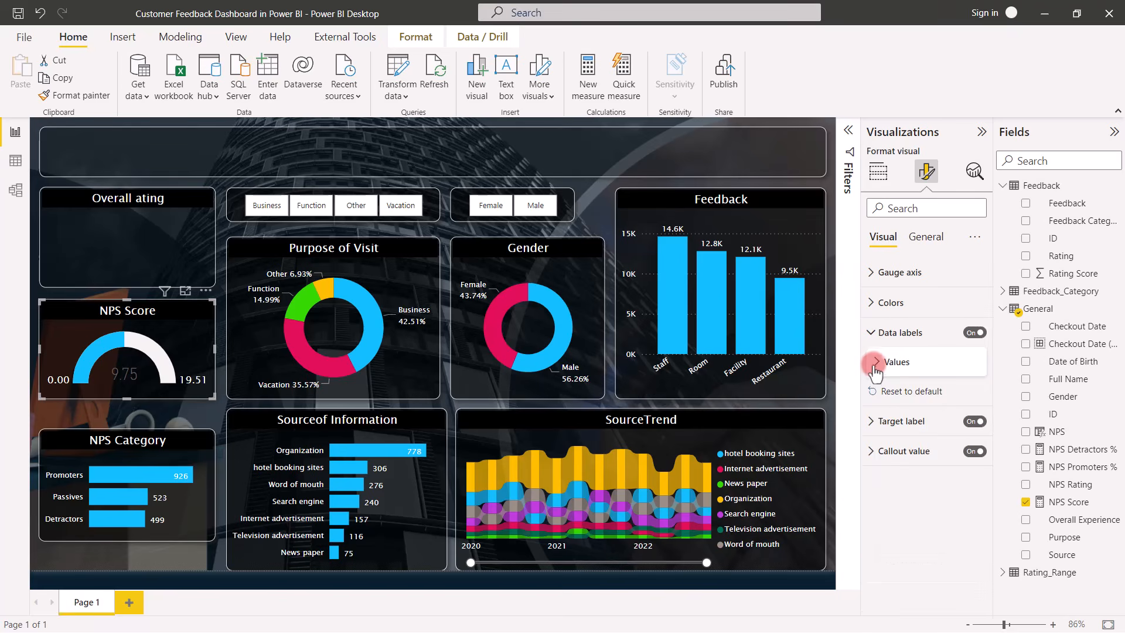
# Step: Format the NPS Score gauge's target label with white colour and the Lucida Sans Unicode font
pyautogui.click(875, 426)
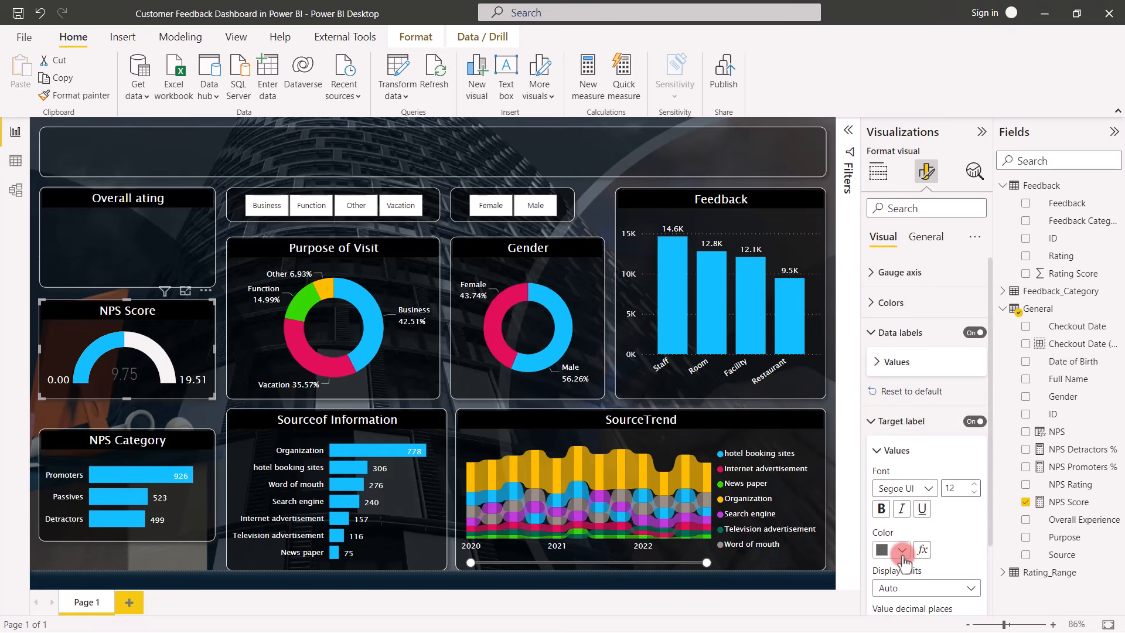
pyautogui.click(902, 553)
pyautogui.click(893, 314)
pyautogui.click(929, 489)
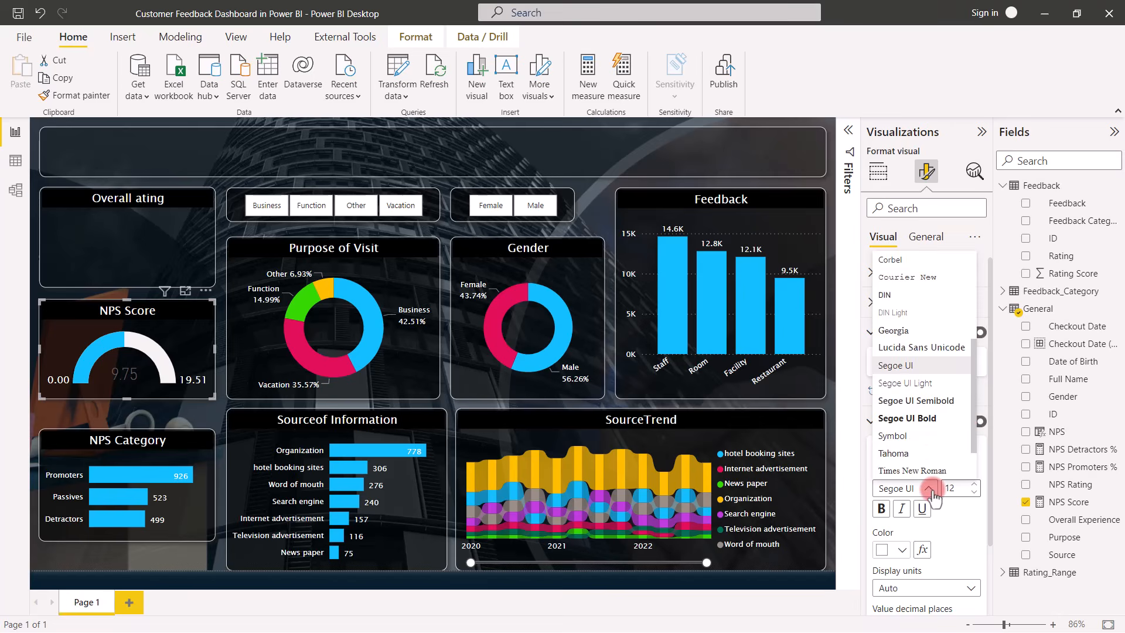
pyautogui.click(912, 349)
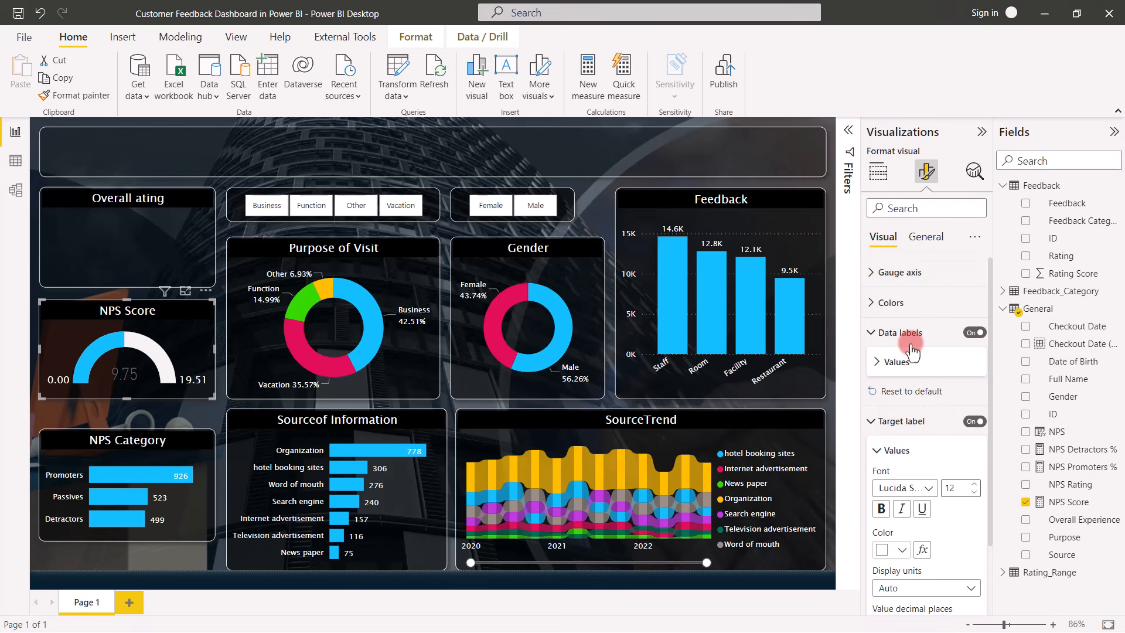
pyautogui.click(868, 423)
# Step: Set the colour of the NPS Score gauge's callout value to white
pyautogui.click(875, 395)
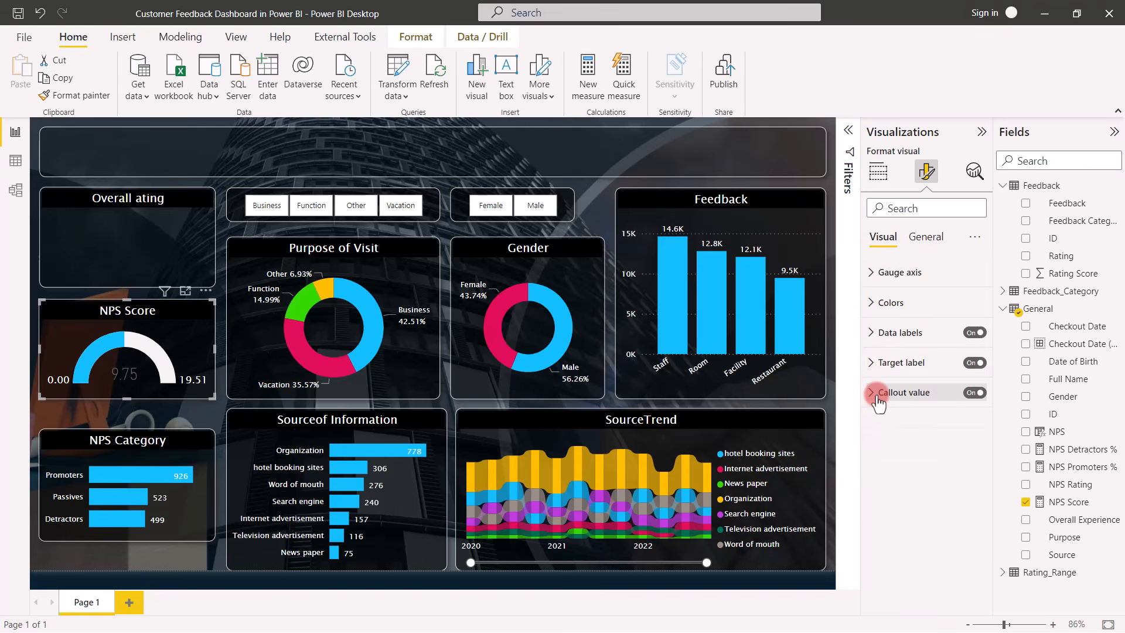
pyautogui.click(896, 459)
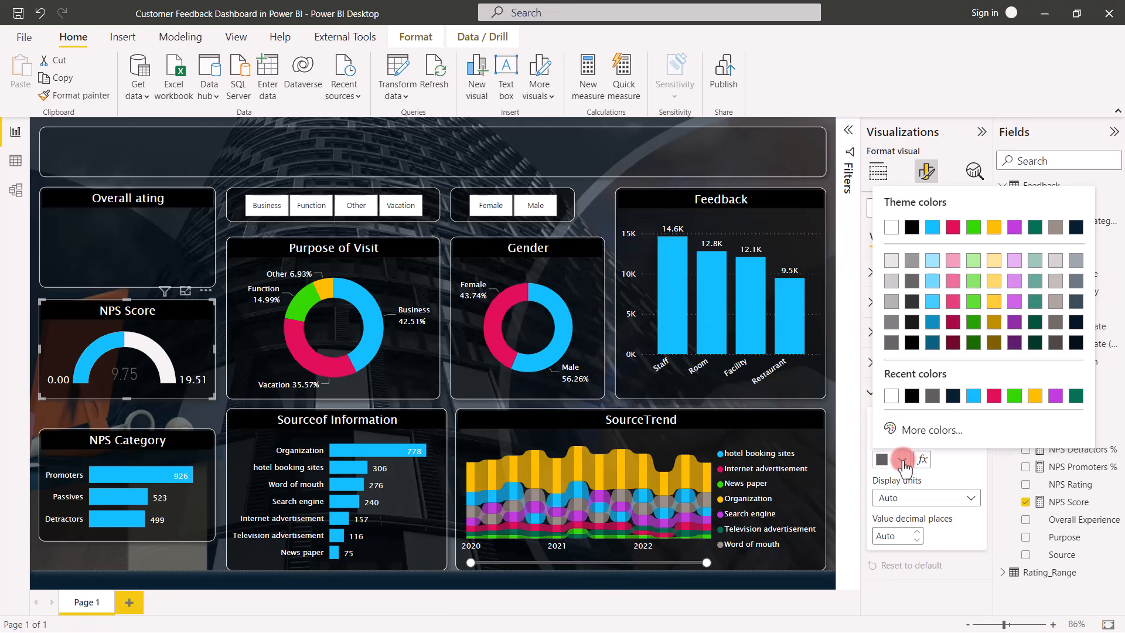
pyautogui.click(891, 227)
pyautogui.click(899, 392)
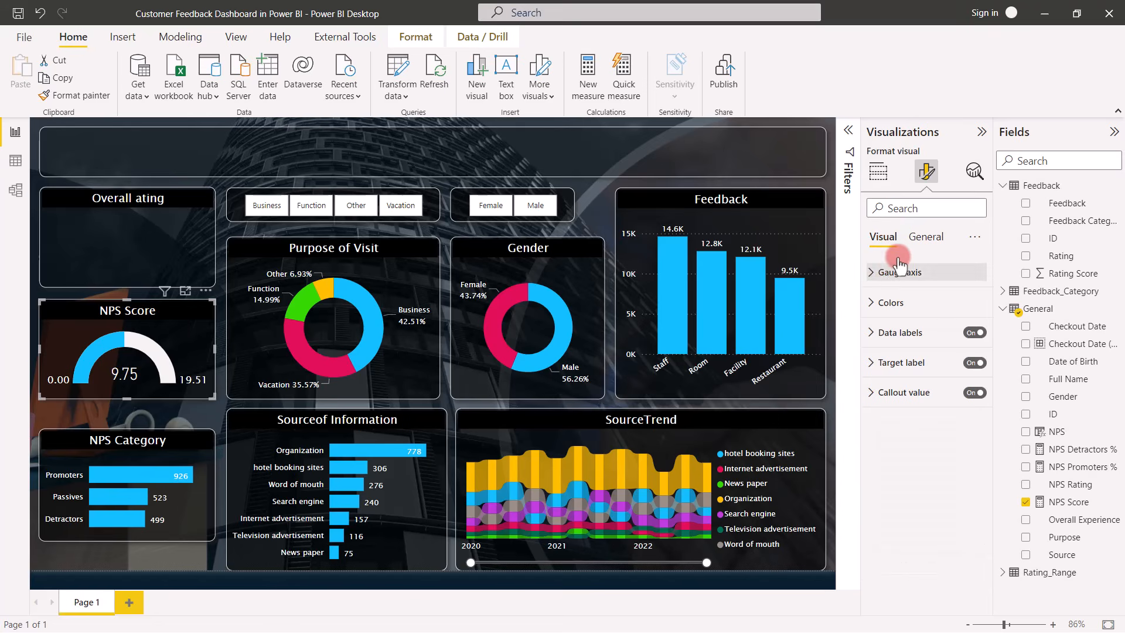
# Step: Set the height of the NPS Score gauge to 160
pyautogui.click(920, 240)
pyautogui.click(869, 272)
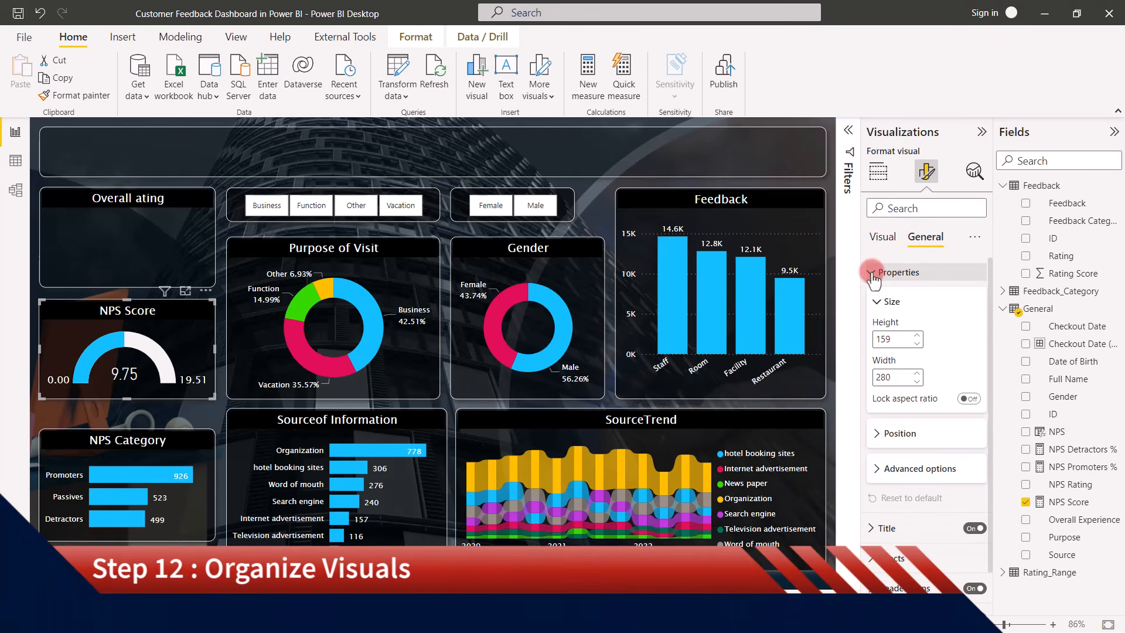
pyautogui.click(913, 338)
pyautogui.click(915, 335)
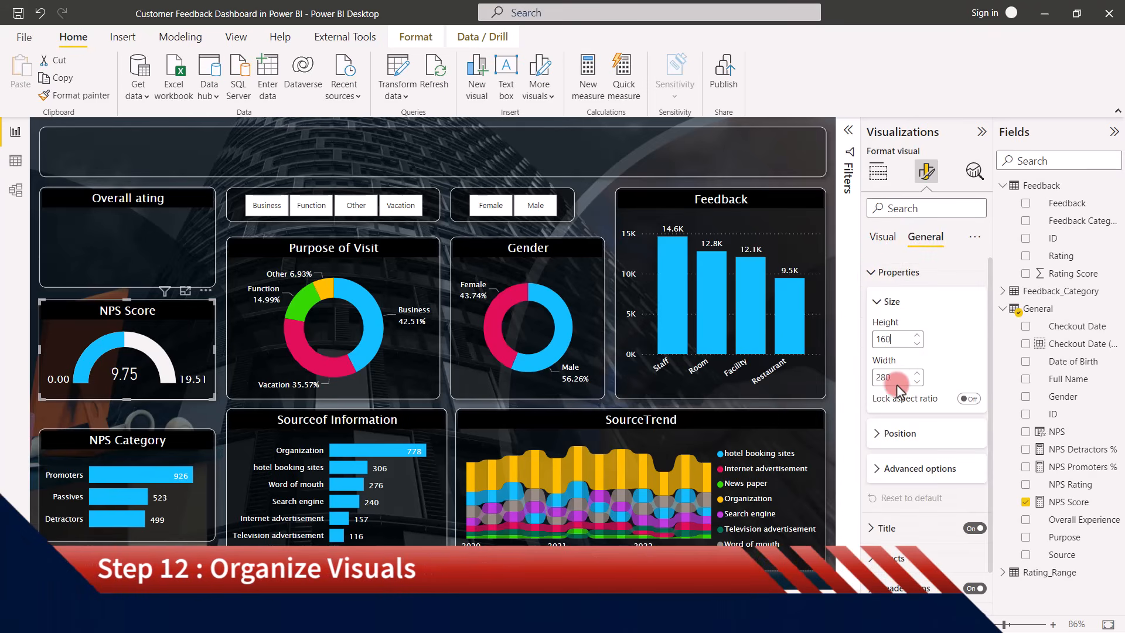
# Step: Position the NPS Score gauge at horizontal 15 and vertical 285
pyautogui.click(876, 433)
pyautogui.click(917, 468)
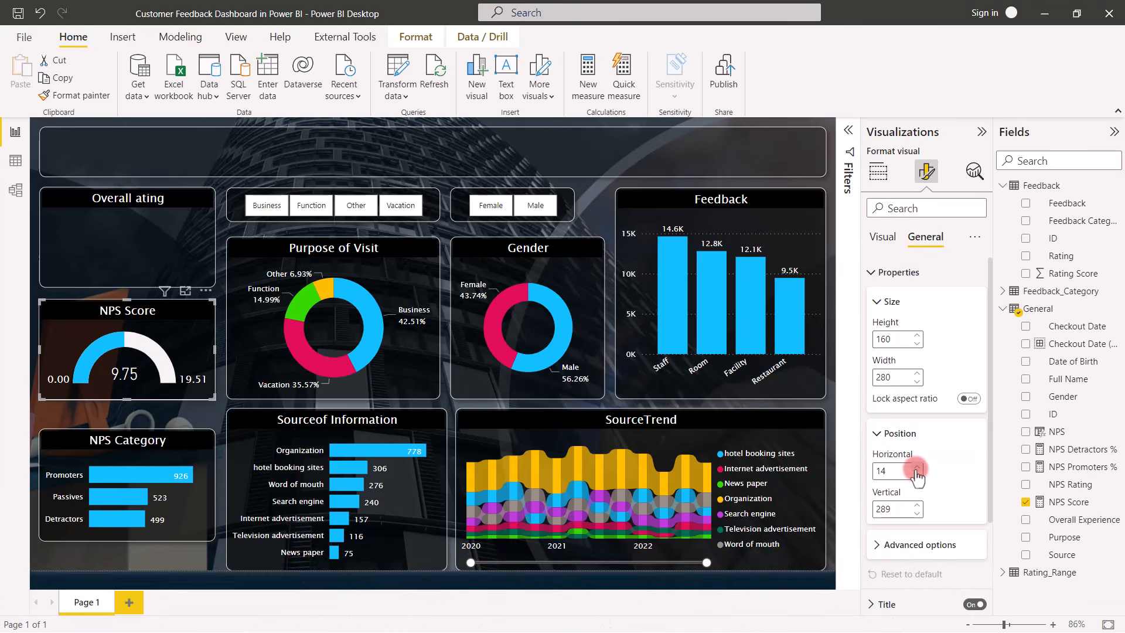
pyautogui.click(916, 468)
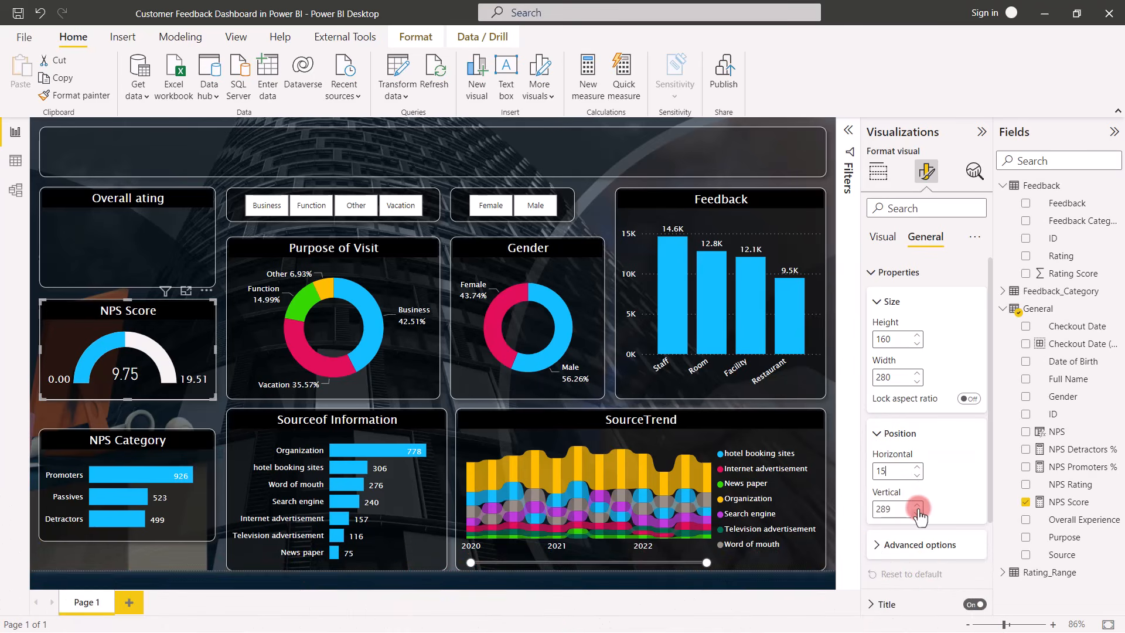
pyautogui.click(917, 505)
pyautogui.click(916, 514)
pyautogui.click(917, 514)
pyautogui.click(917, 514)
pyautogui.click(916, 514)
pyautogui.click(917, 514)
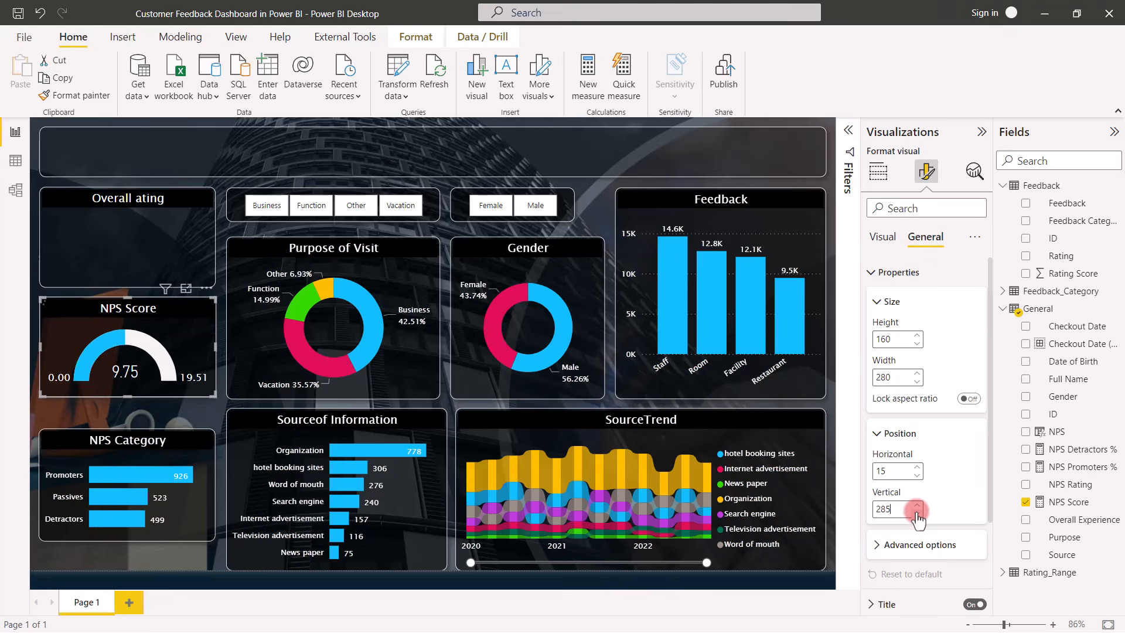
# Step: Move the NPS Category chart up beneath the NPS Score gauge, at horizontal 15 and vertical 460
pyautogui.click(95, 432)
pyautogui.moveTo(95, 432); pyautogui.dragTo(95, 412)
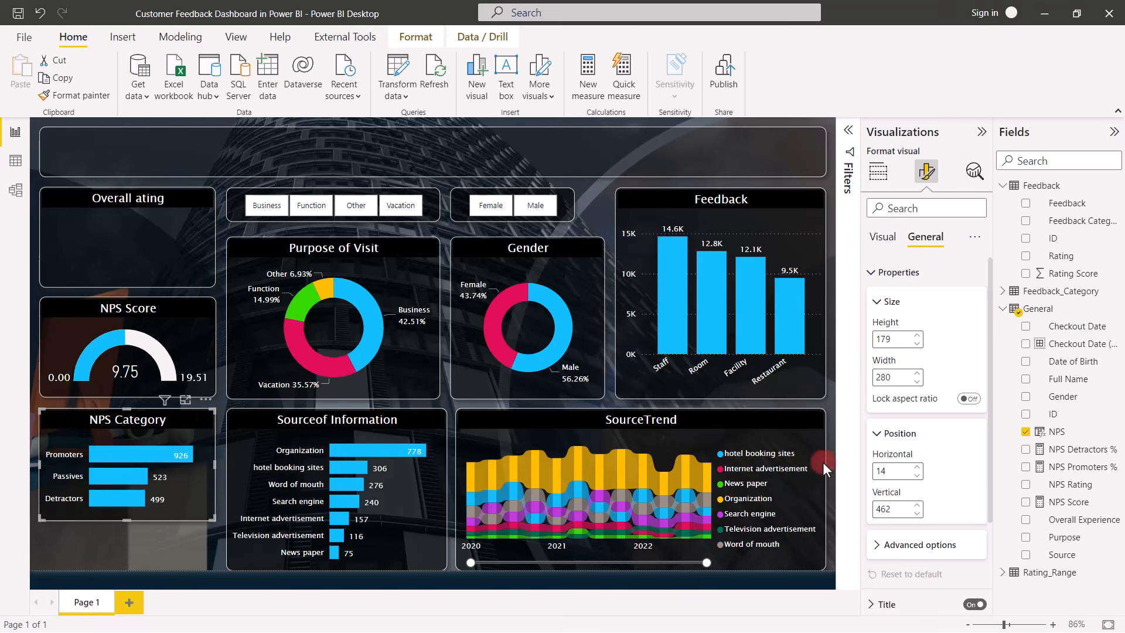
pyautogui.click(917, 466)
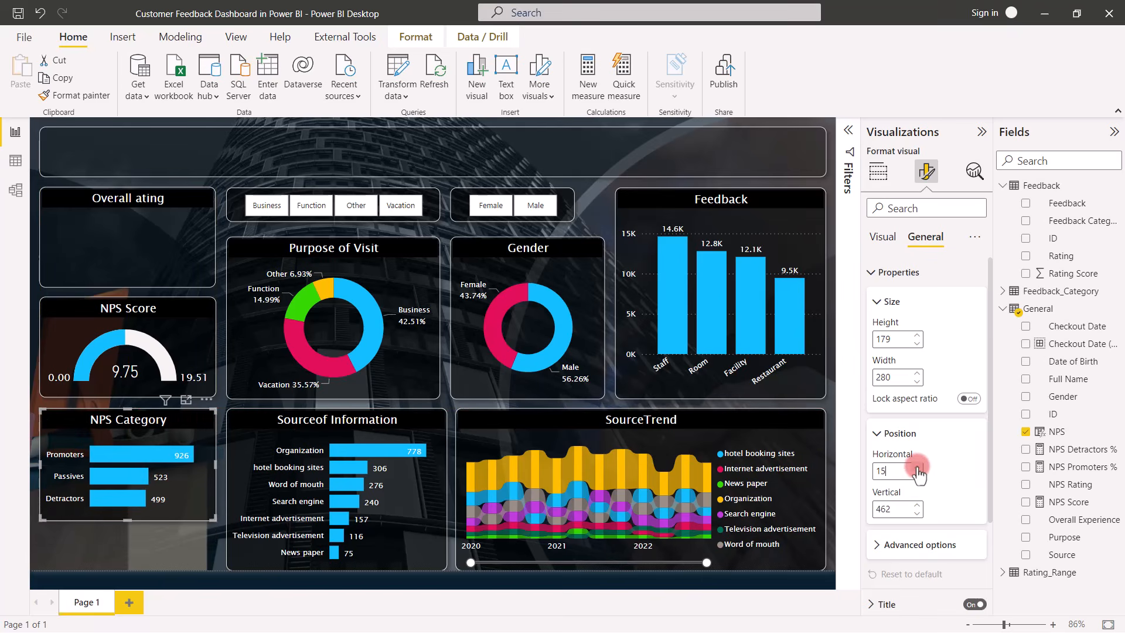
pyautogui.click(917, 513)
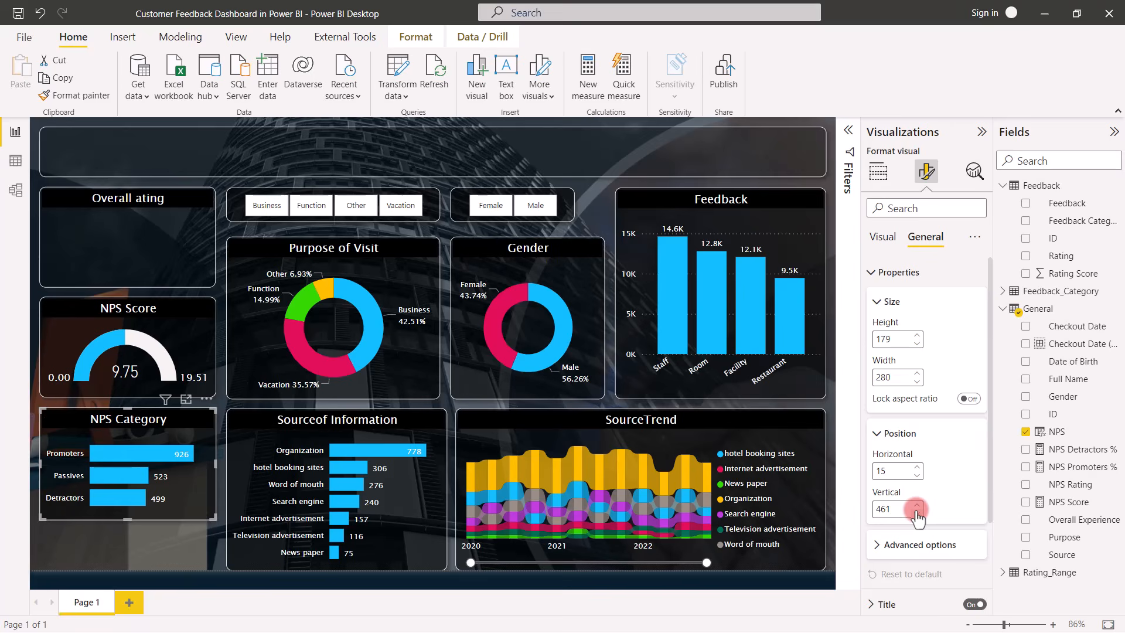
pyautogui.click(917, 513)
# Step: Extend the NPS Category chart downward to a height of 245
pyautogui.moveTo(129, 519); pyautogui.dragTo(118, 556)
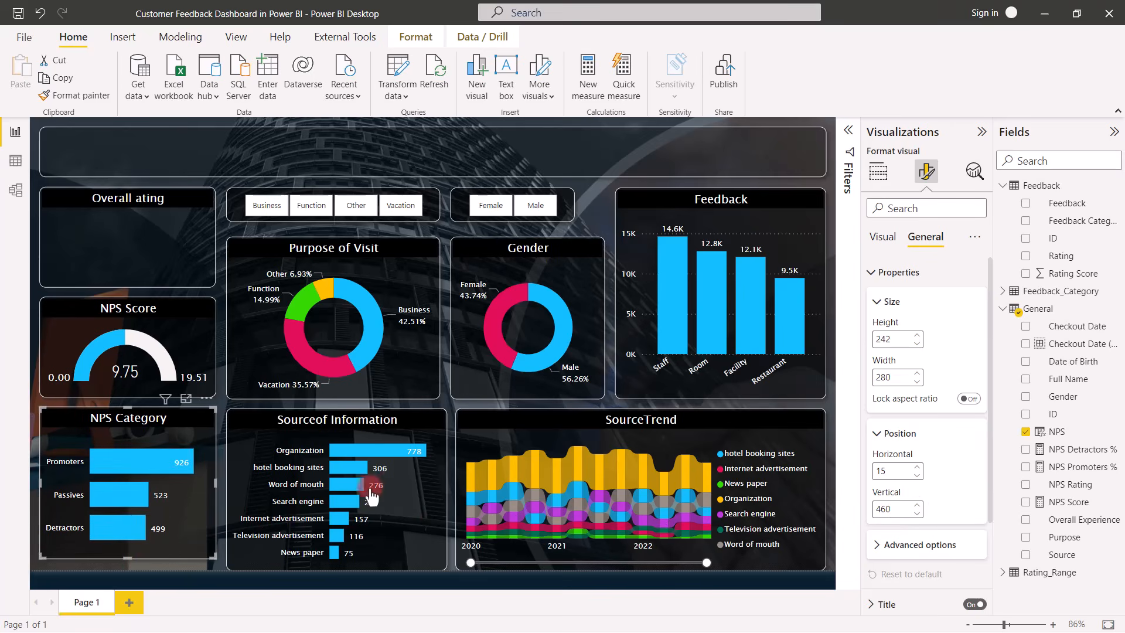
pyautogui.click(916, 336)
pyautogui.click(916, 336)
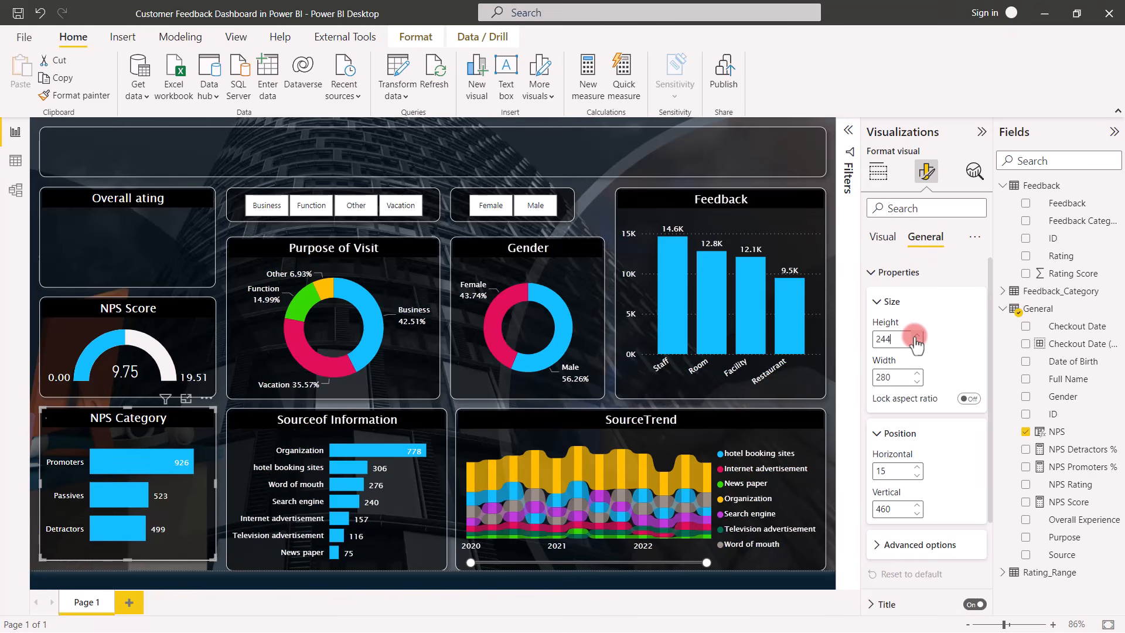
pyautogui.click(916, 337)
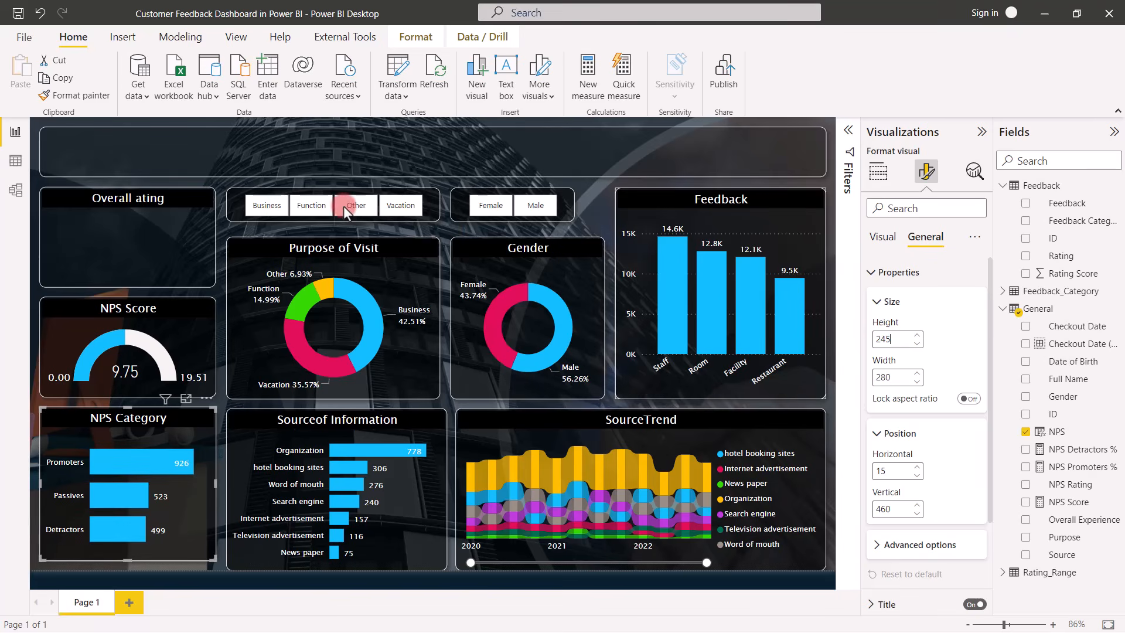
# Step: Position the visit purpose slicer at horizontal 310 and vertical 110
pyautogui.click(252, 190)
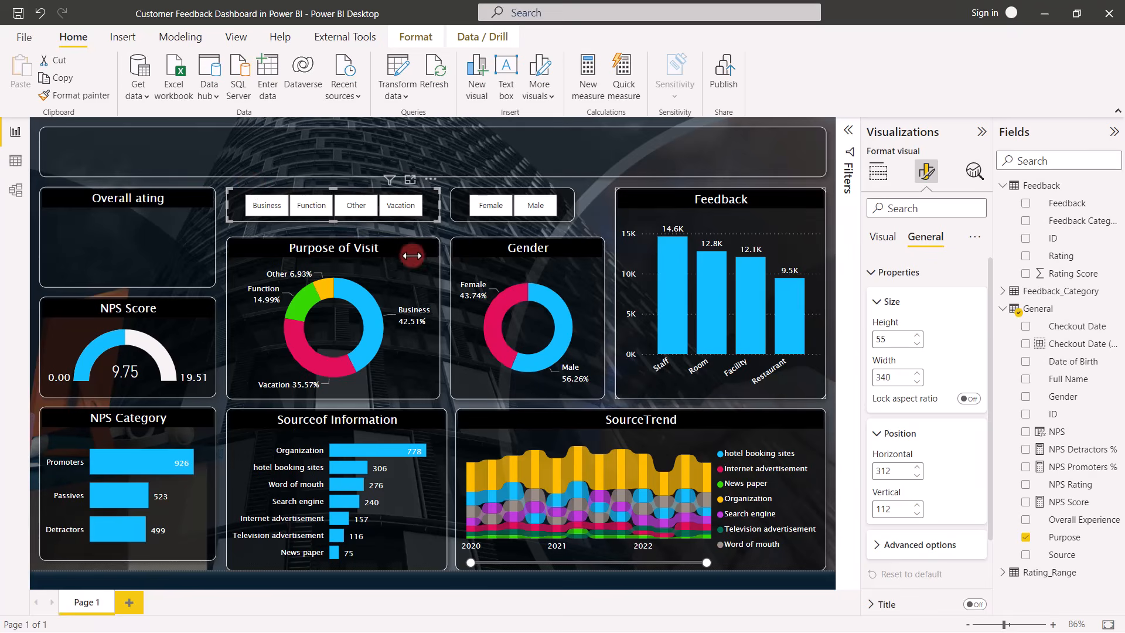
pyautogui.click(916, 476)
pyautogui.click(917, 476)
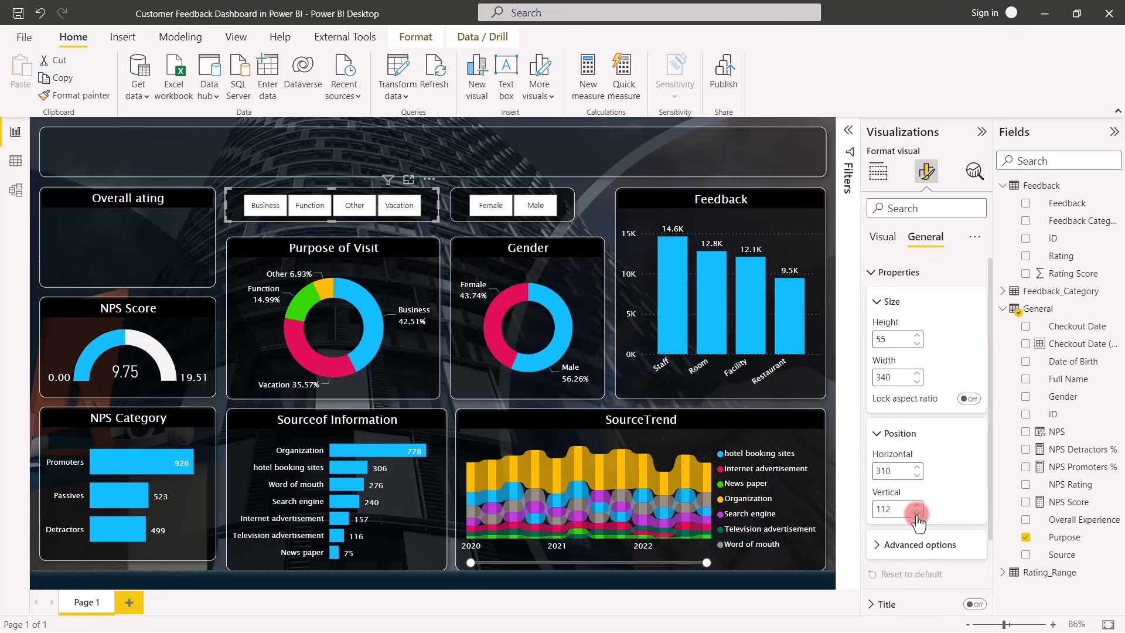
pyautogui.click(917, 514)
pyautogui.click(917, 515)
# Step: Reduce the height of the visit purpose slicer to 50
pyautogui.click(917, 345)
pyautogui.click(917, 345)
pyautogui.click(917, 344)
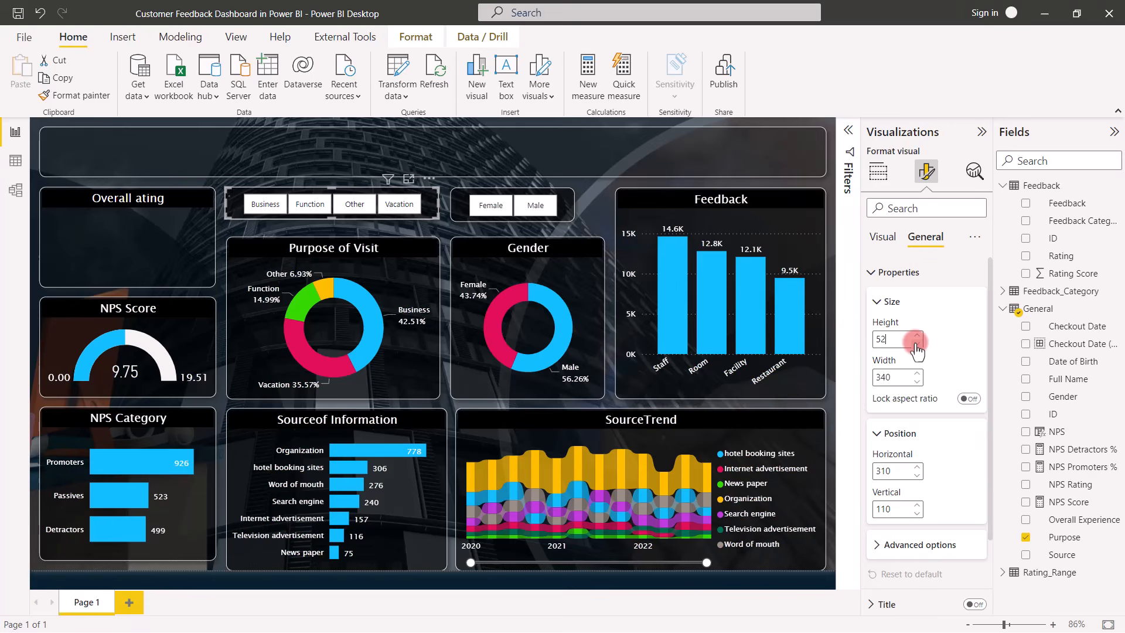
pyautogui.click(917, 344)
pyautogui.click(917, 344)
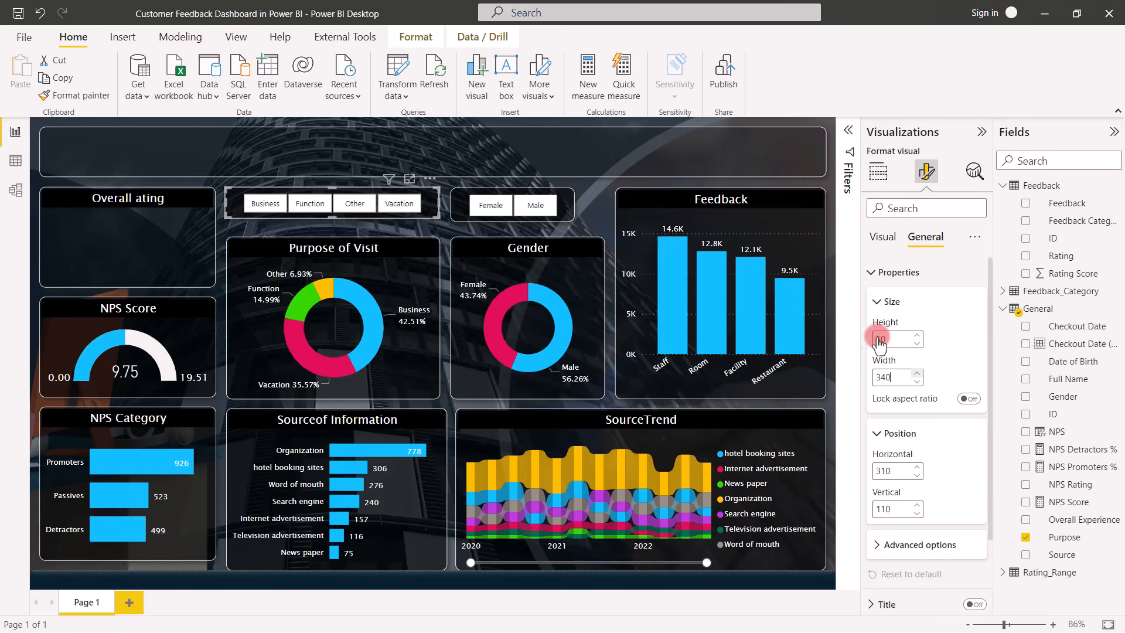
# Step: Place the Purpose of Visit chart beneath its slicer at horizontal 310 and vertical 175, and extend its height to 271
pyautogui.moveTo(272, 240); pyautogui.dragTo(272, 232)
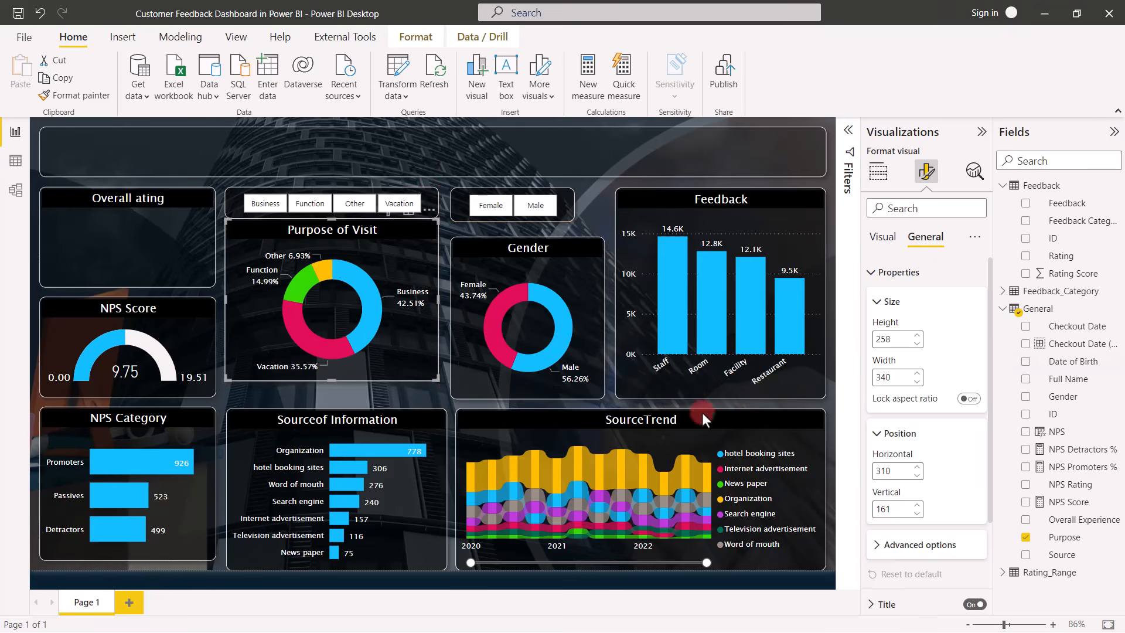
pyautogui.click(898, 509)
pyautogui.moveTo(898, 509); pyautogui.dragTo(873, 517)
pyautogui.write('175')
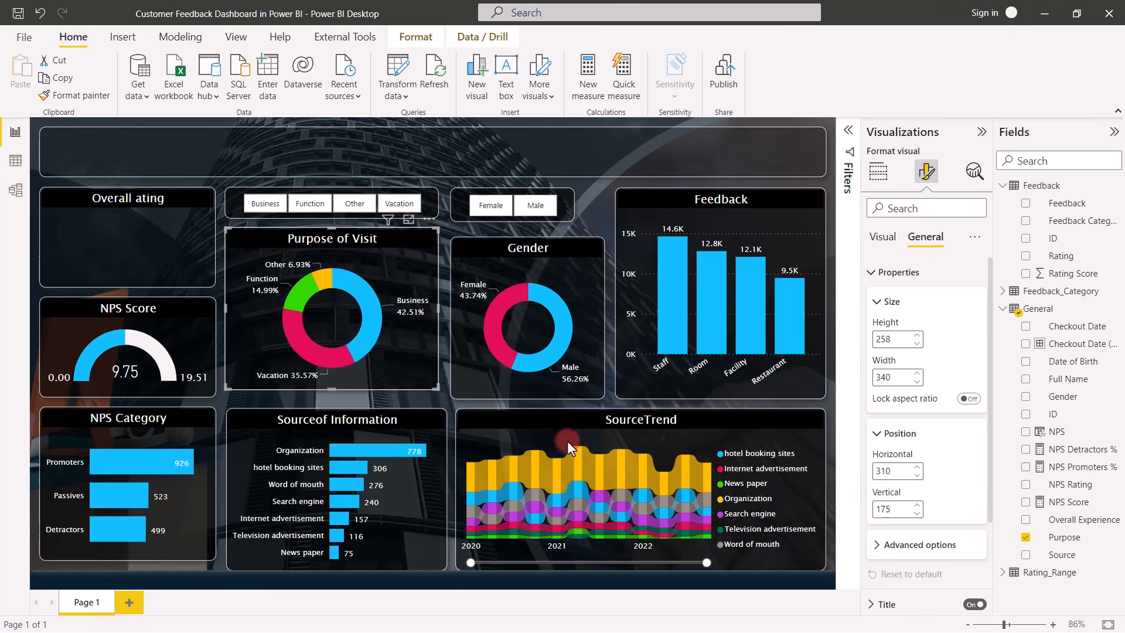
pyautogui.moveTo(328, 389); pyautogui.dragTo(328, 397)
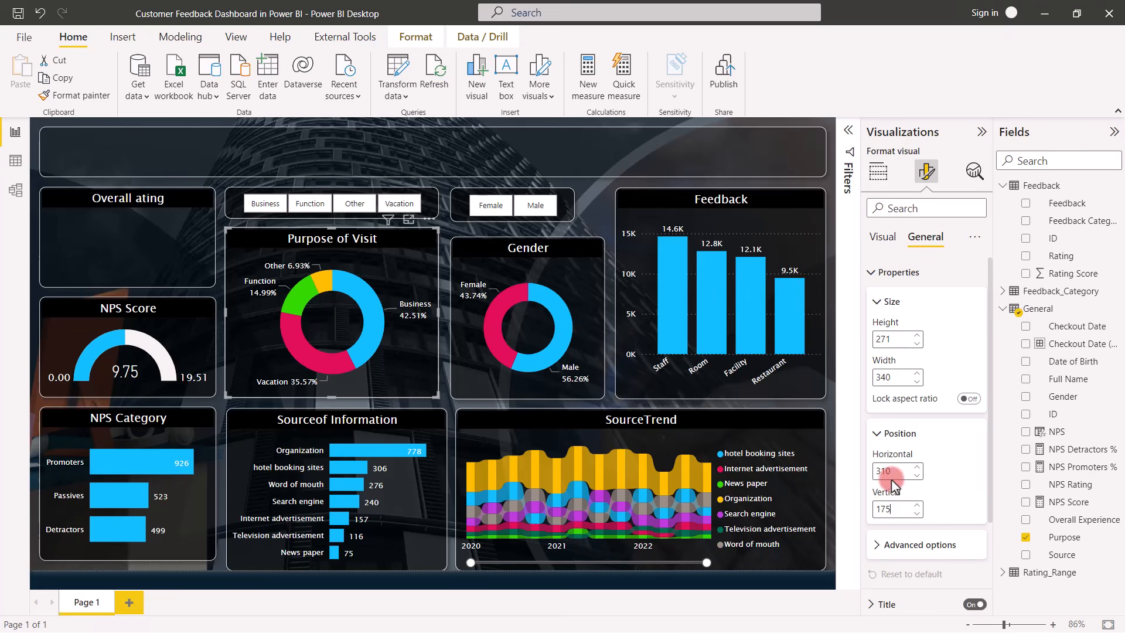
# Step: Move the Source of Information chart to horizontal 310 and vertical 460, and resize it to width 340 and height 246
pyautogui.moveTo(278, 409); pyautogui.dragTo(278, 409)
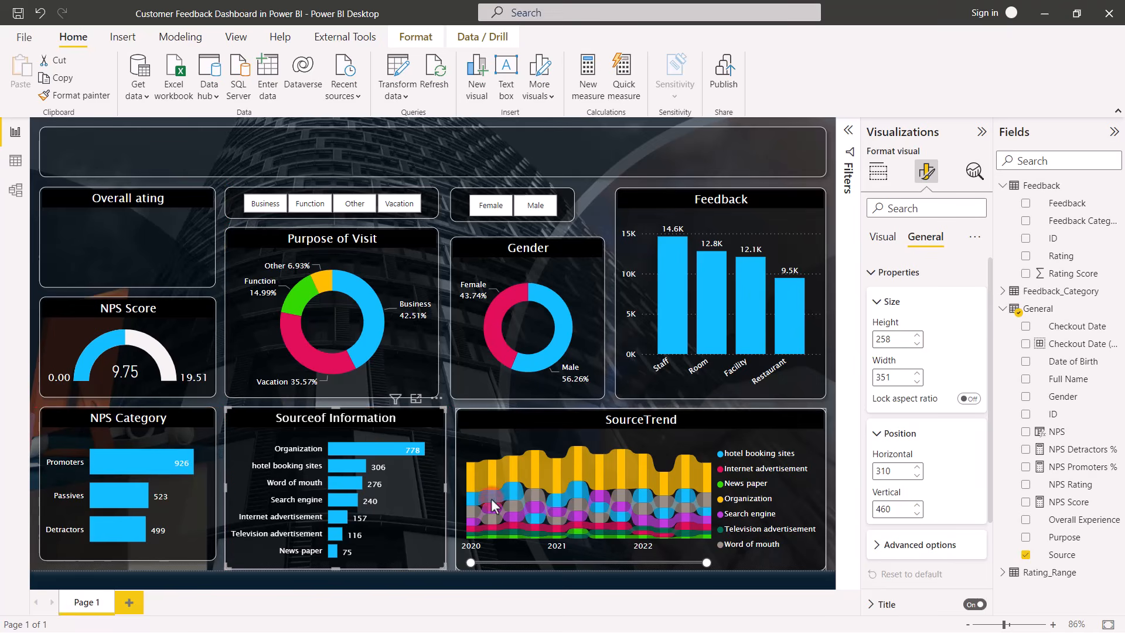
pyautogui.moveTo(442, 485); pyautogui.dragTo(435, 485)
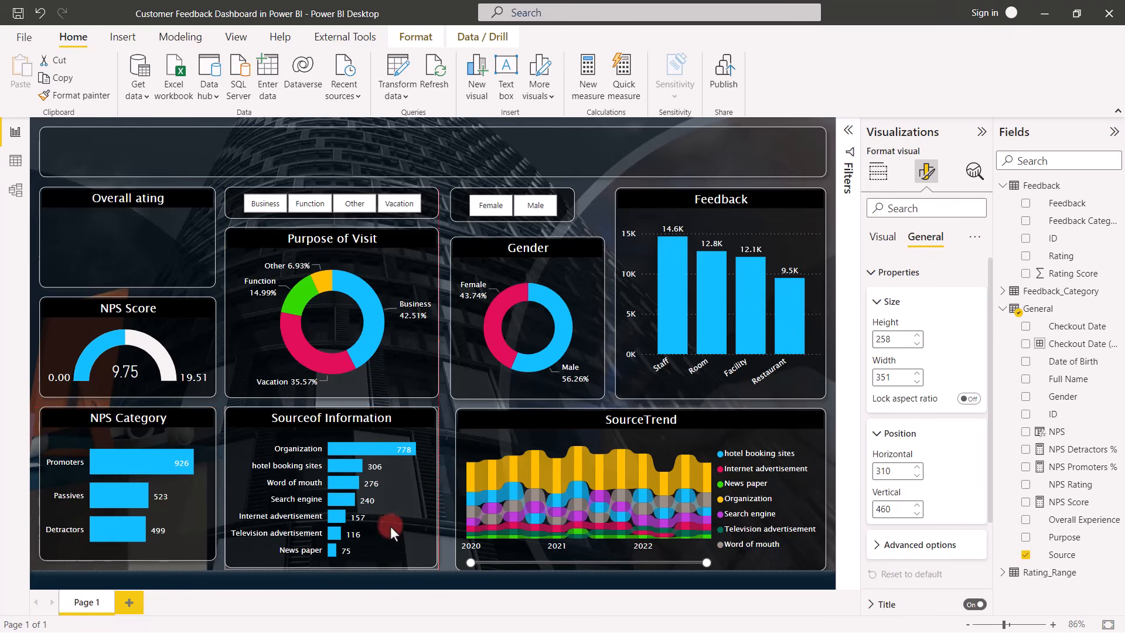
pyautogui.moveTo(333, 567); pyautogui.dragTo(333, 554)
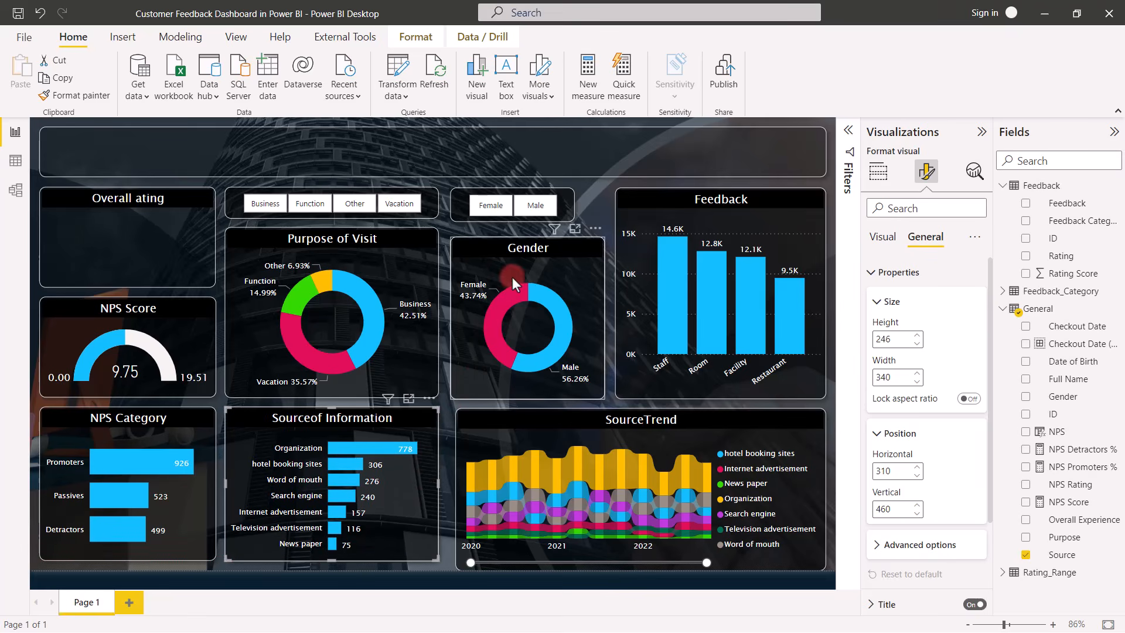
# Step: Position the gender slicer at horizontal 665 and set its width to 200
pyautogui.click(478, 199)
pyautogui.click(473, 198)
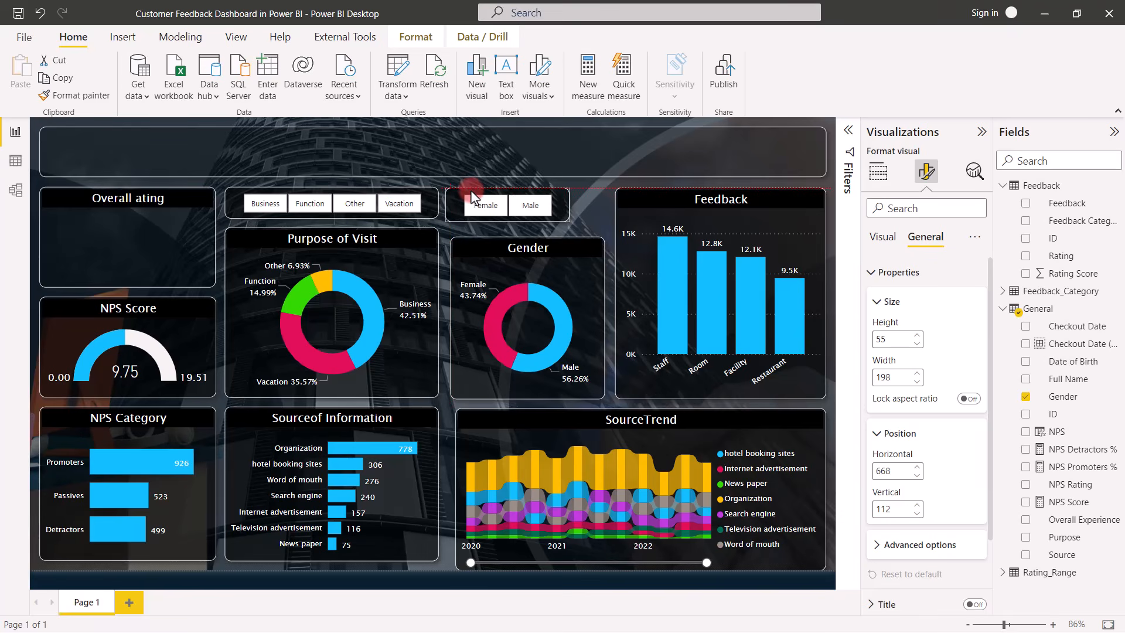
pyautogui.click(916, 475)
pyautogui.click(916, 476)
pyautogui.click(916, 475)
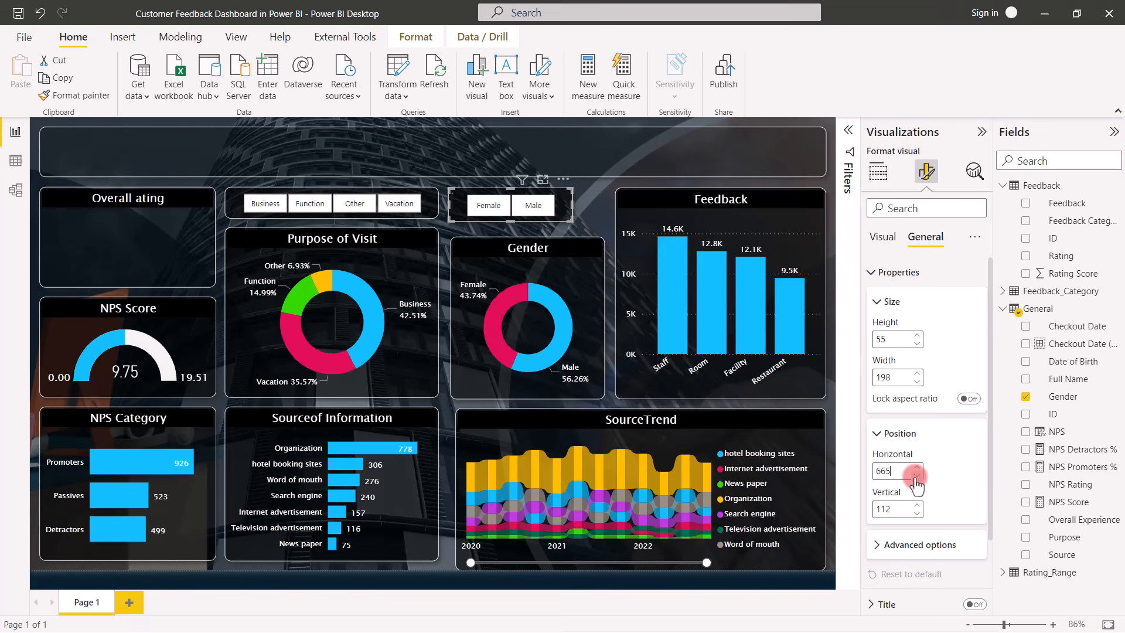
pyautogui.click(917, 373)
pyautogui.click(916, 373)
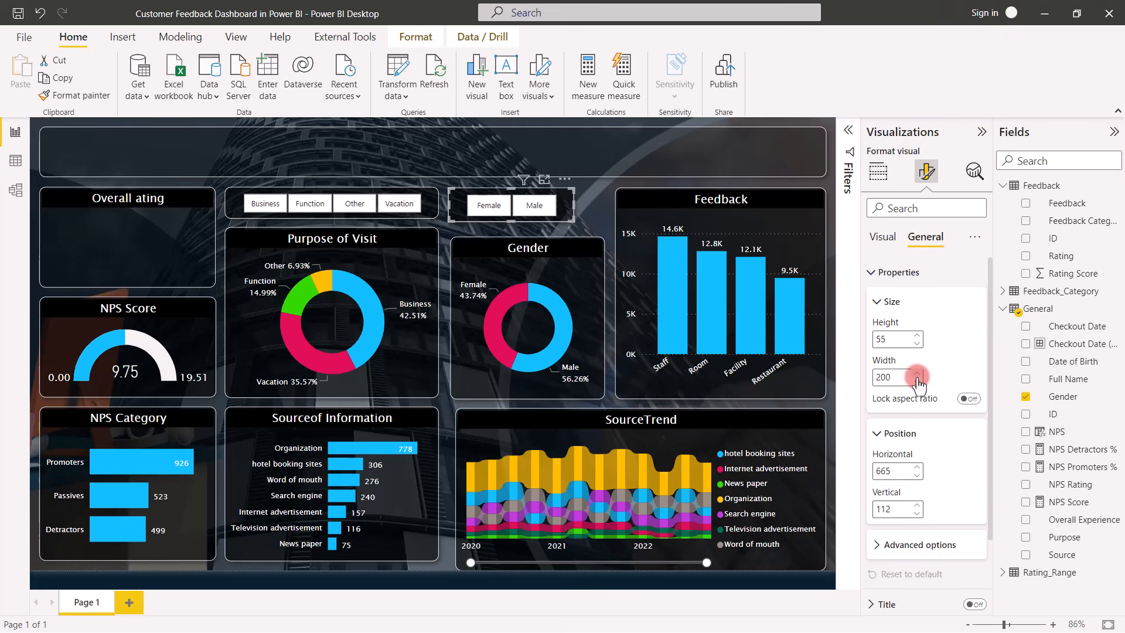
# Step: Place the Gender chart at horizontal 664, vertical 175 with width 200, and adjust its slicer to horizontal 664 and height 49
pyautogui.moveTo(469, 244); pyautogui.dragTo(467, 234)
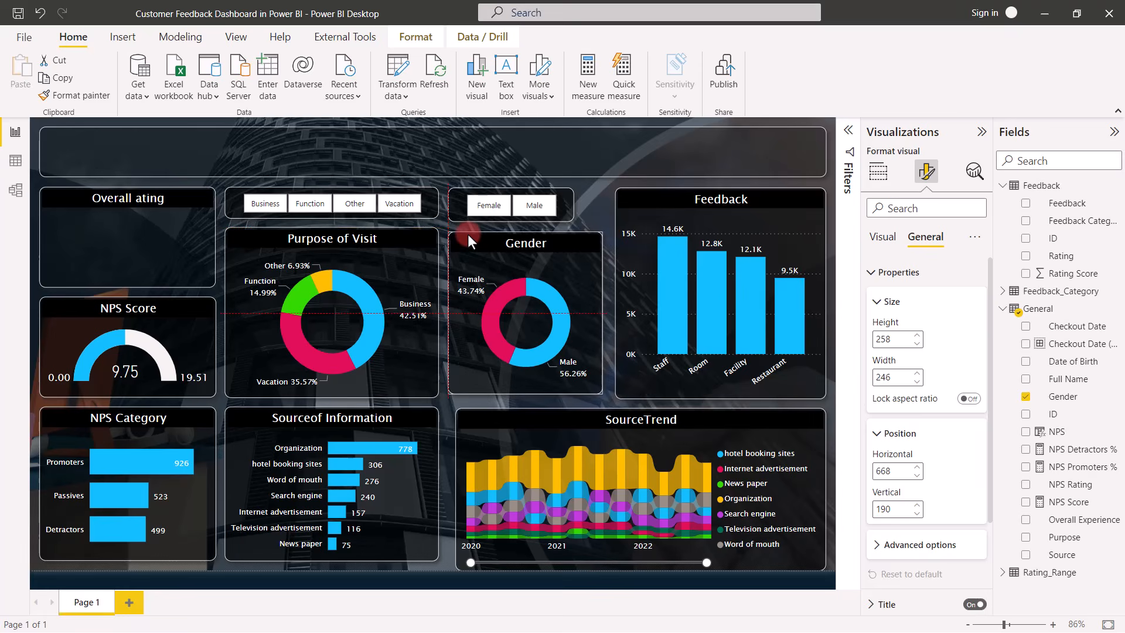
pyautogui.click(508, 218)
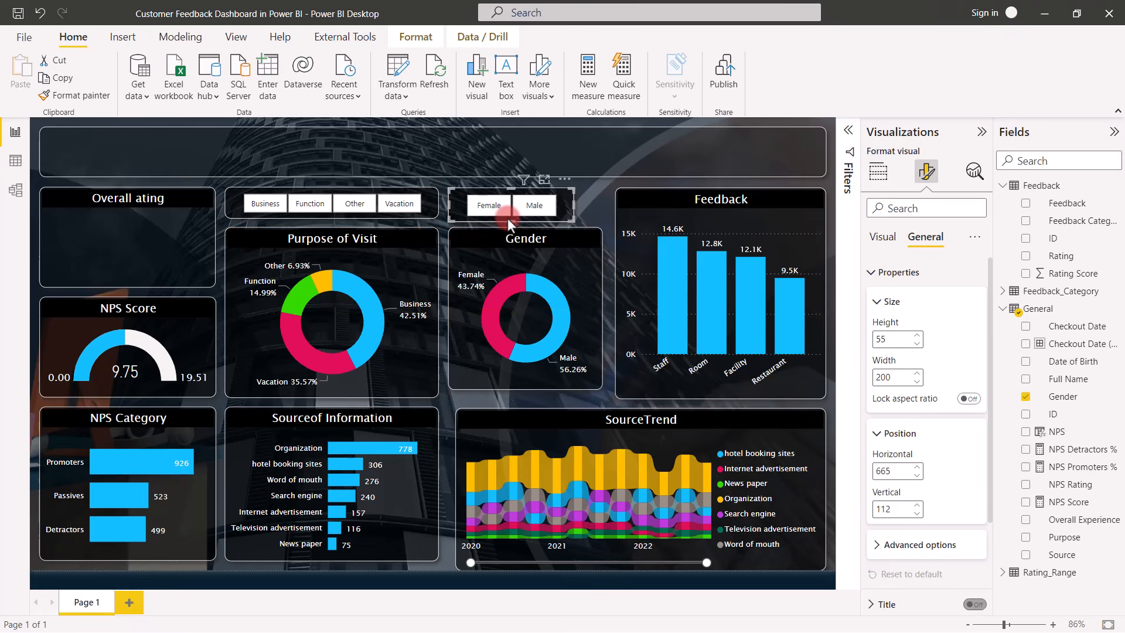
pyautogui.click(570, 238)
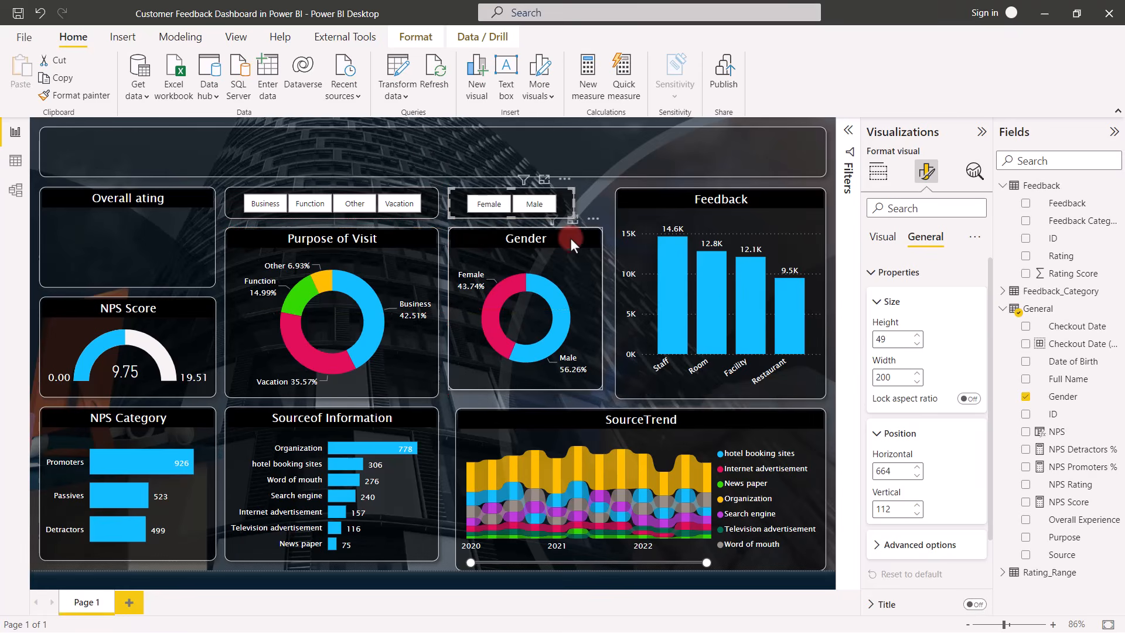
pyautogui.moveTo(601, 304); pyautogui.dragTo(573, 301)
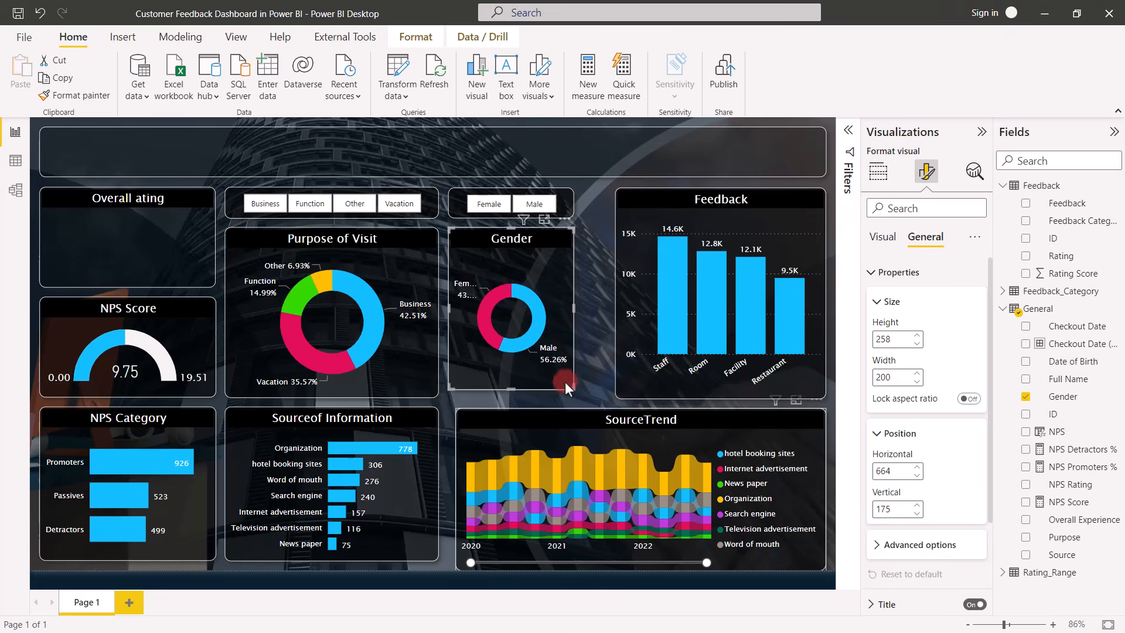
# Step: Extend the Gender chart down level with Purpose of Visit, and place SourceTrend at horizontal 664, vertical 460 with height 246
pyautogui.moveTo(509, 388); pyautogui.dragTo(496, 409)
pyautogui.click(497, 408)
pyautogui.moveTo(636, 567); pyautogui.dragTo(636, 560)
# Step: Place the Feedback chart at horizontal 880 and vertical 111, widen it to 385, and trim its bottom edge level with the Gender chart
pyautogui.moveTo(689, 195); pyautogui.dragTo(666, 192)
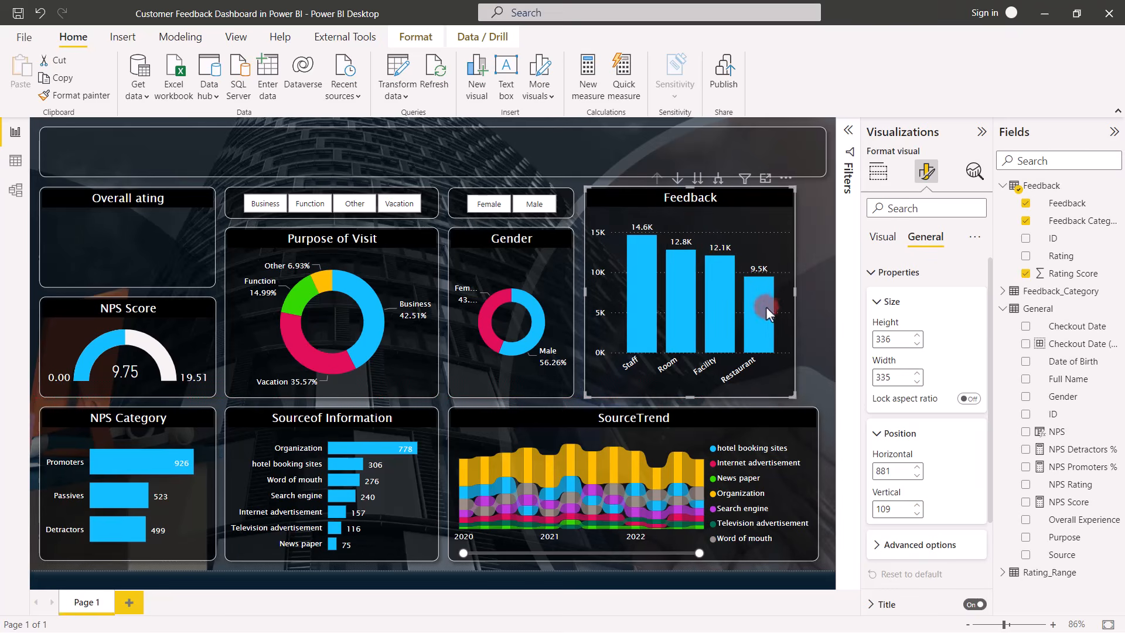
pyautogui.click(917, 476)
pyautogui.click(917, 504)
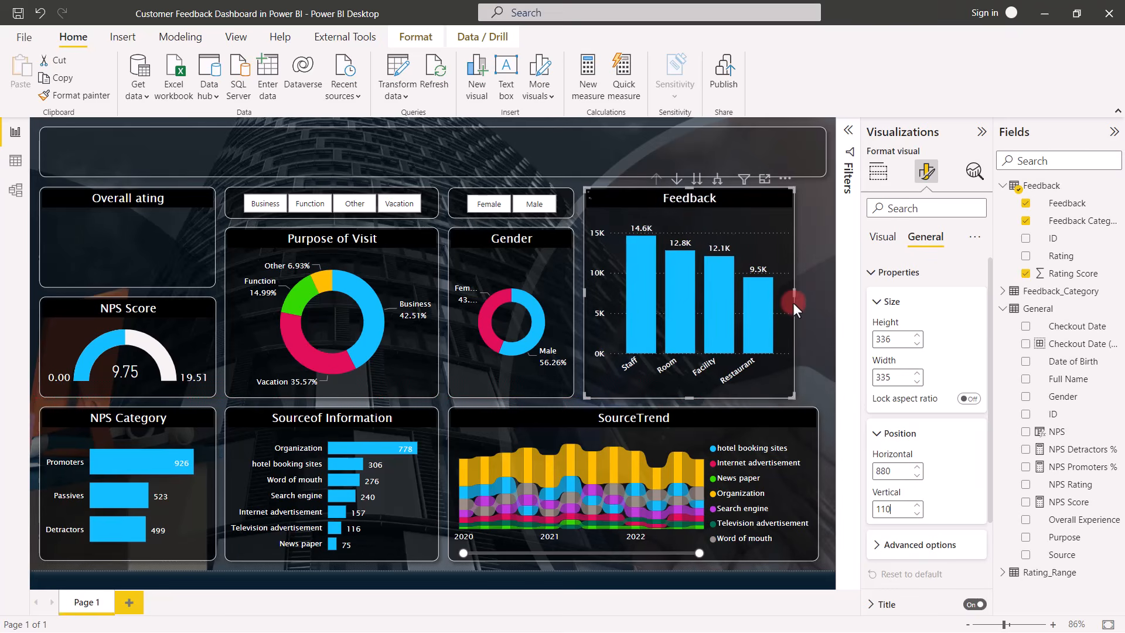
pyautogui.moveTo(795, 293); pyautogui.dragTo(824, 292)
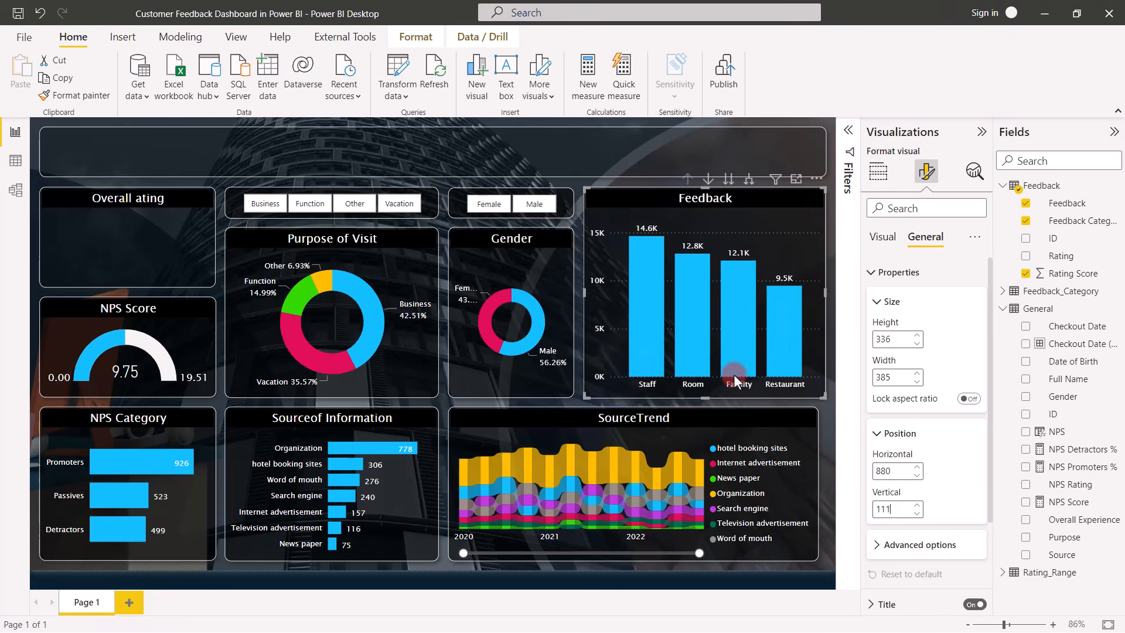
pyautogui.moveTo(705, 395); pyautogui.dragTo(704, 389)
# Step: Widen the SourceTrend chart to 600
pyautogui.click(818, 472)
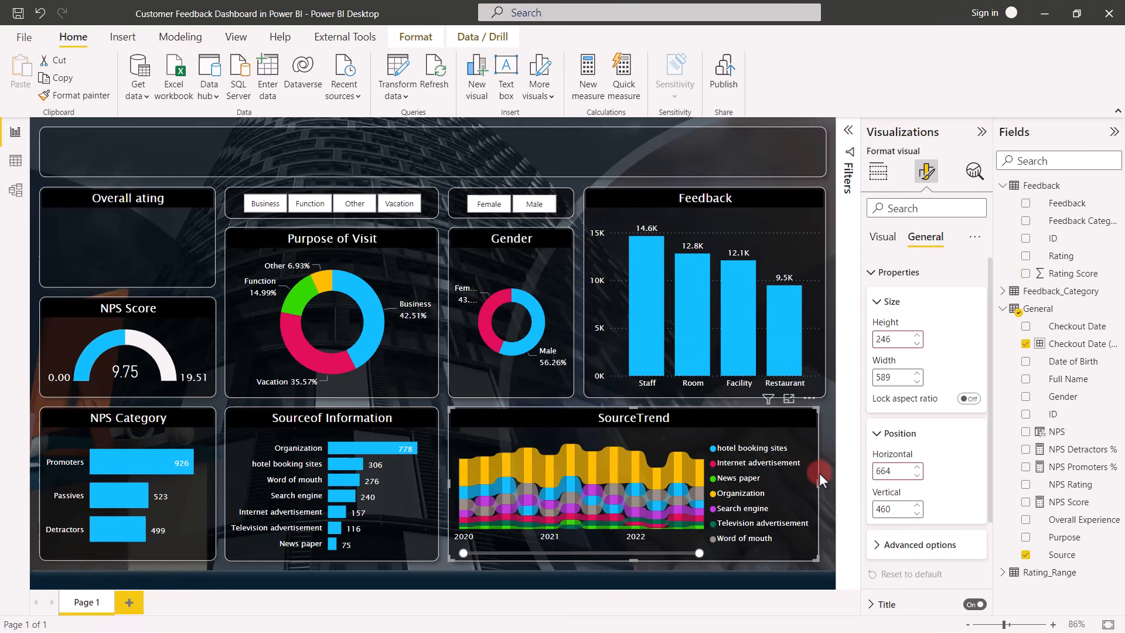
pyautogui.moveTo(828, 479); pyautogui.dragTo(827, 480)
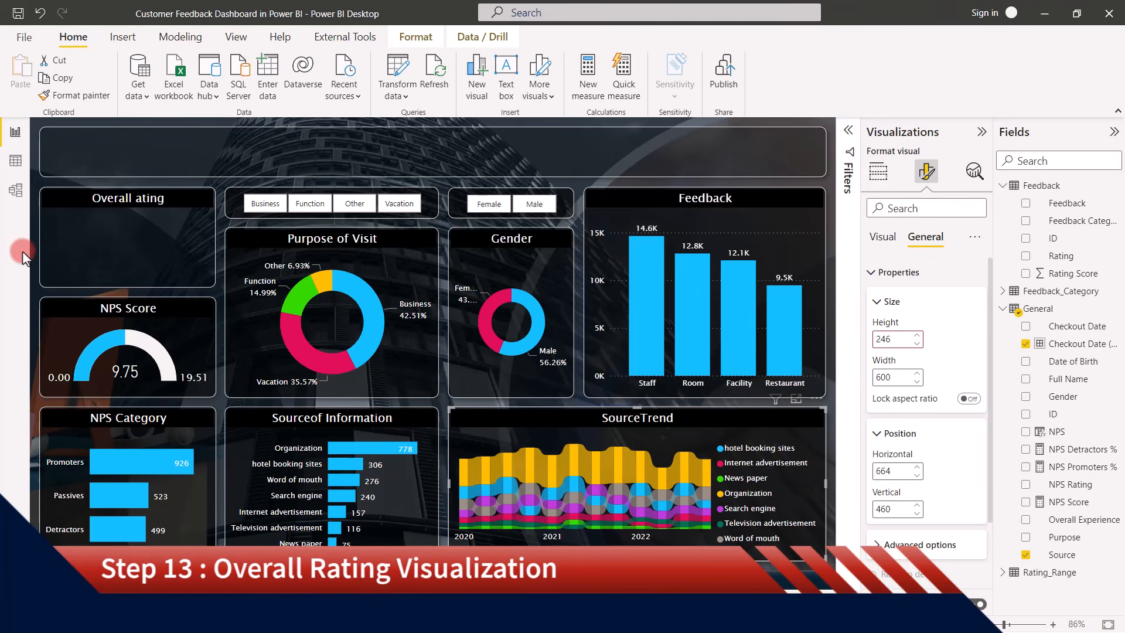
# Step: Correct the title of the empty shape above the NPS Score gauge to "Overall Rating"
pyautogui.click(61, 189)
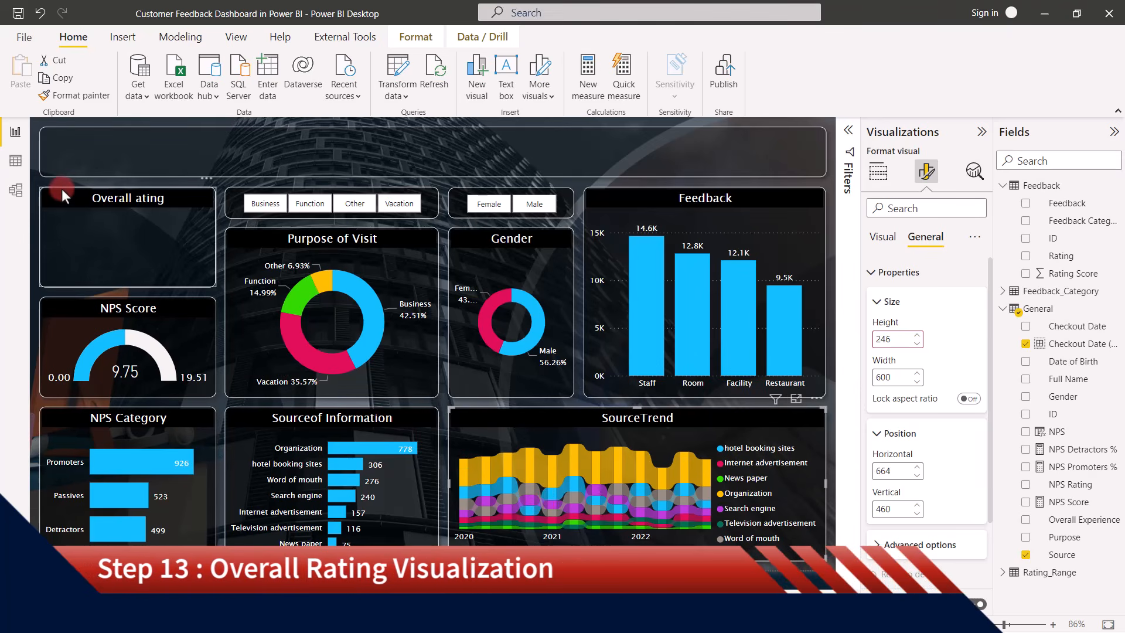
pyautogui.scroll(-1, 936, 446)
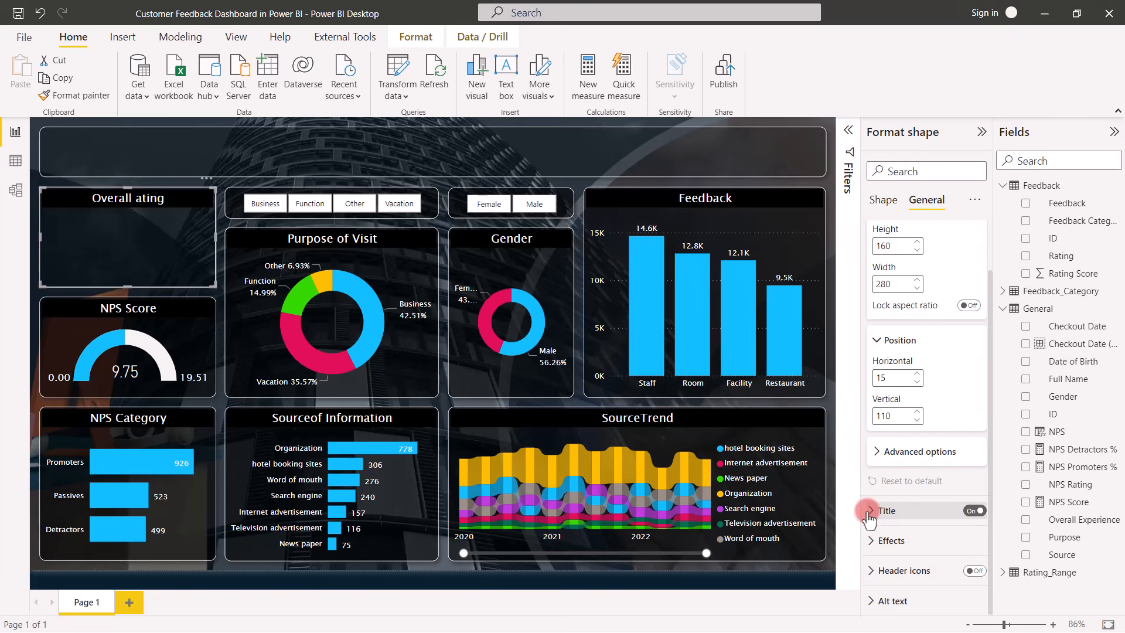
pyautogui.click(871, 511)
pyautogui.click(912, 555)
pyautogui.write('Rating')
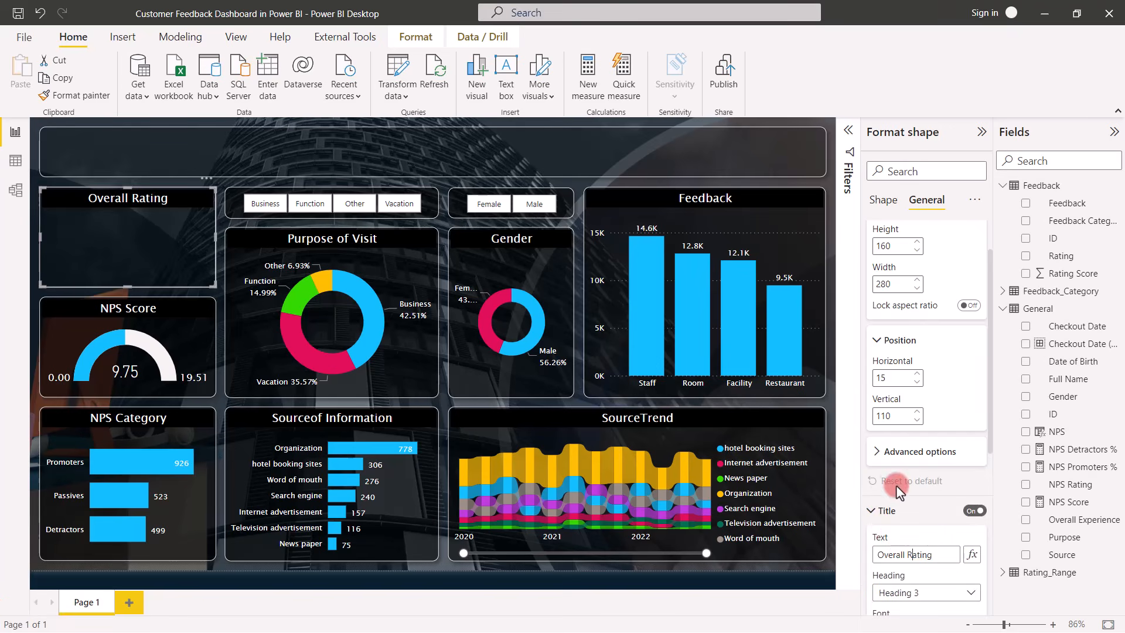
# Step: Add a card visual showing the average of Overall Experience
pyautogui.click(845, 397)
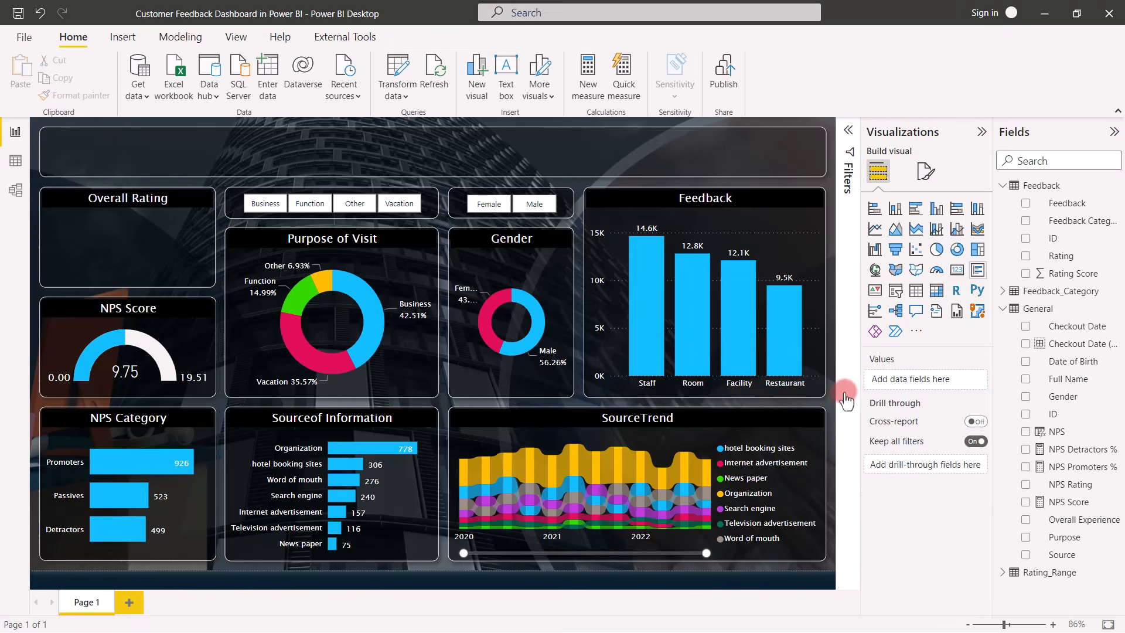
pyautogui.click(957, 270)
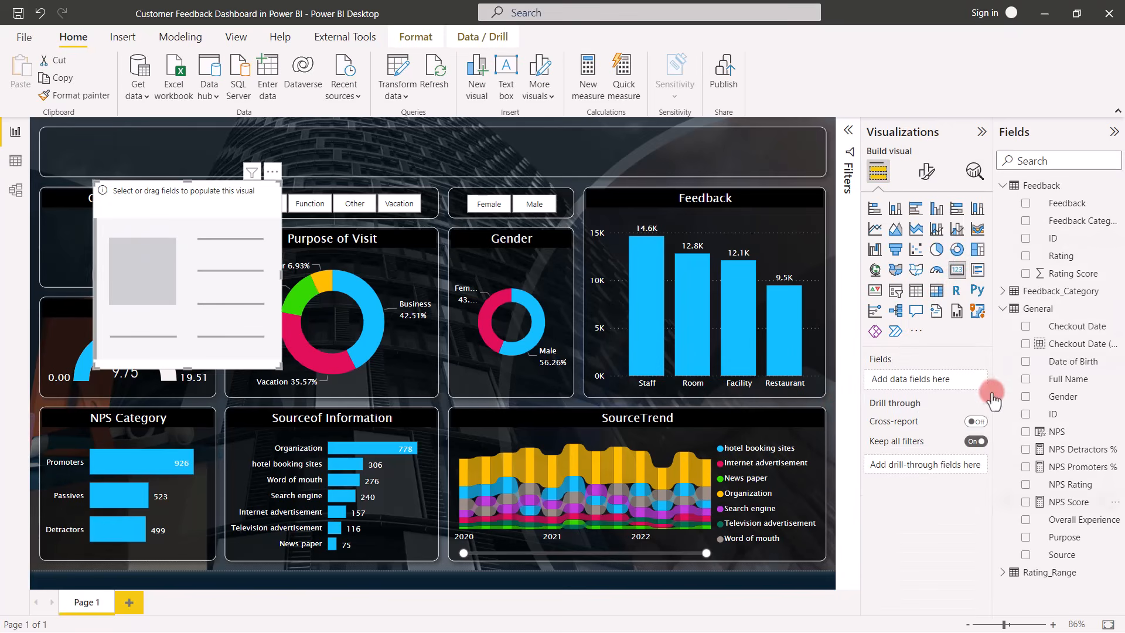
pyautogui.click(1025, 519)
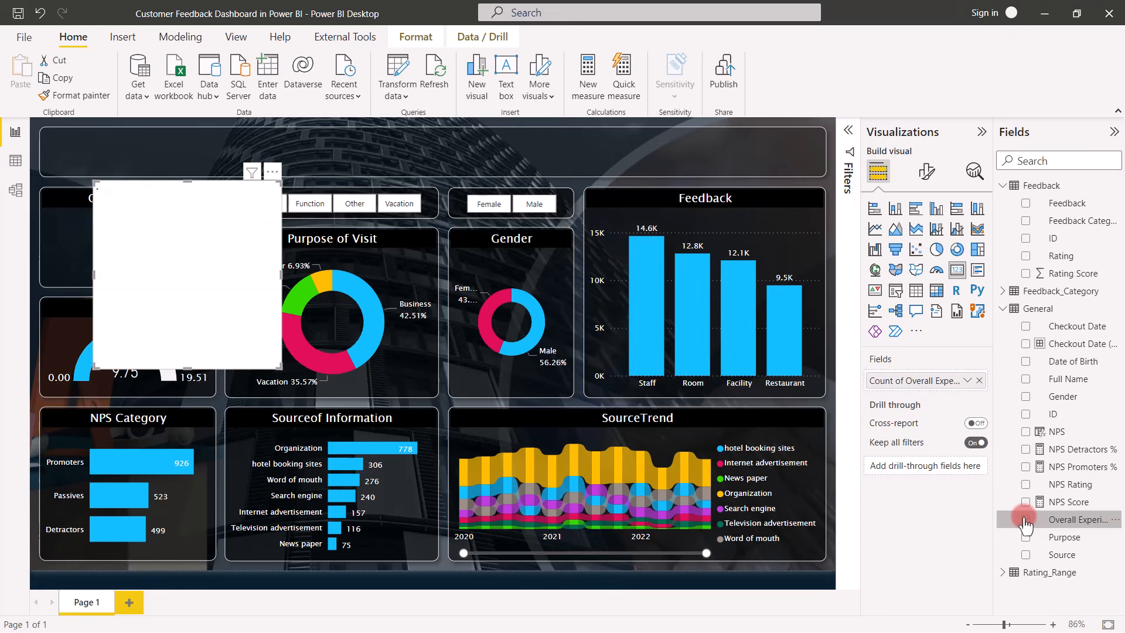
pyautogui.click(967, 381)
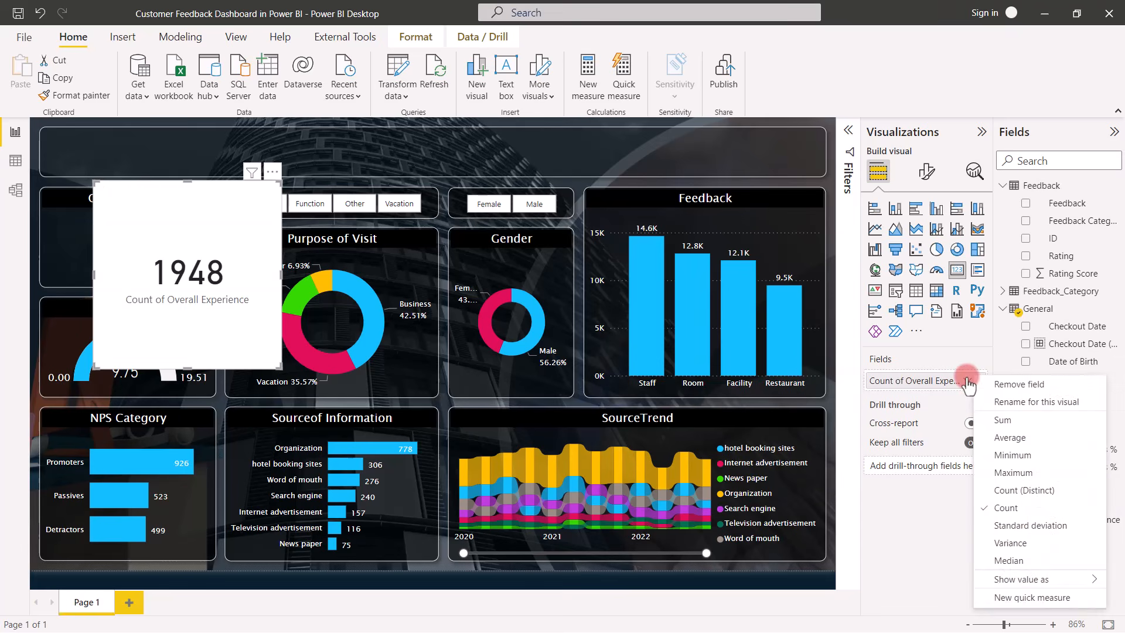
pyautogui.click(1004, 438)
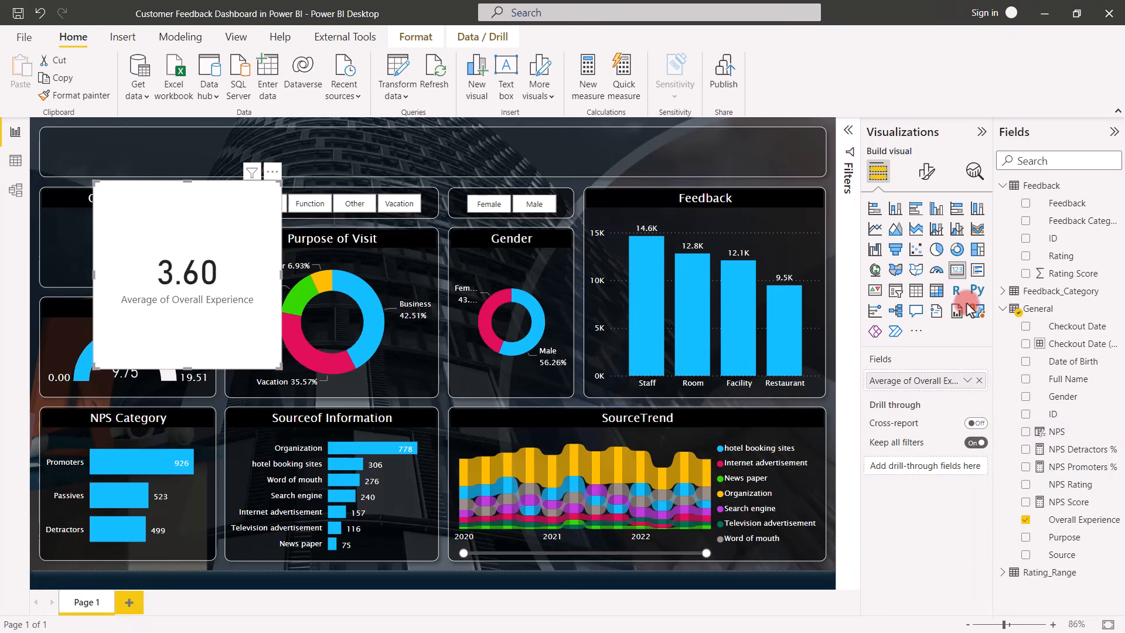
# Step: Turn off the card's category label and set its callout value color to white
pyautogui.click(925, 169)
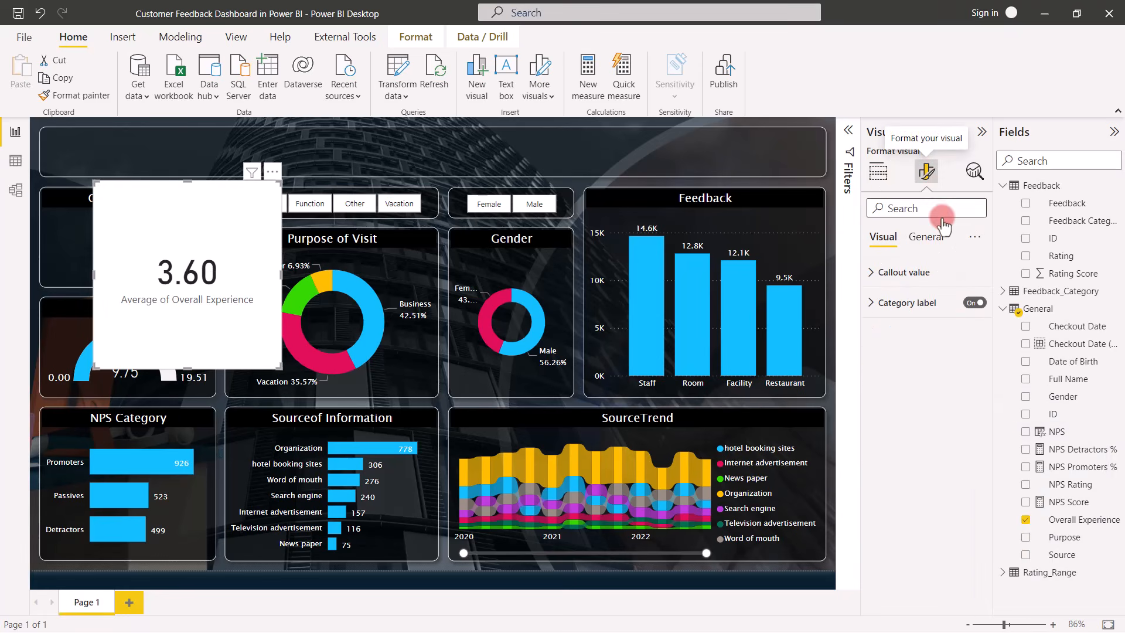
pyautogui.click(965, 307)
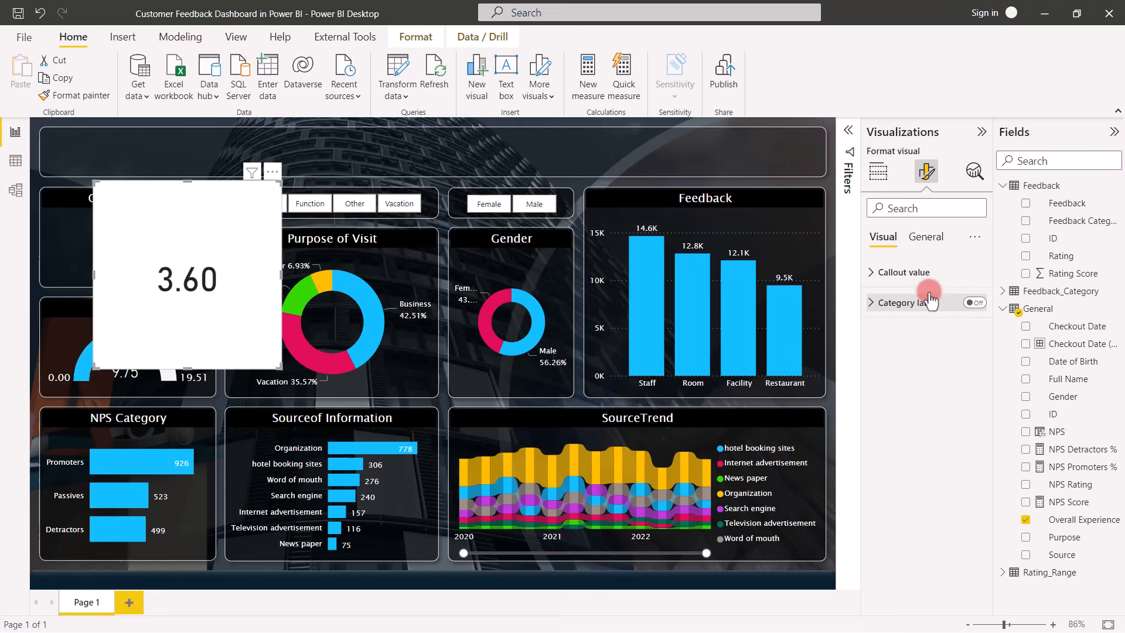
pyautogui.click(873, 272)
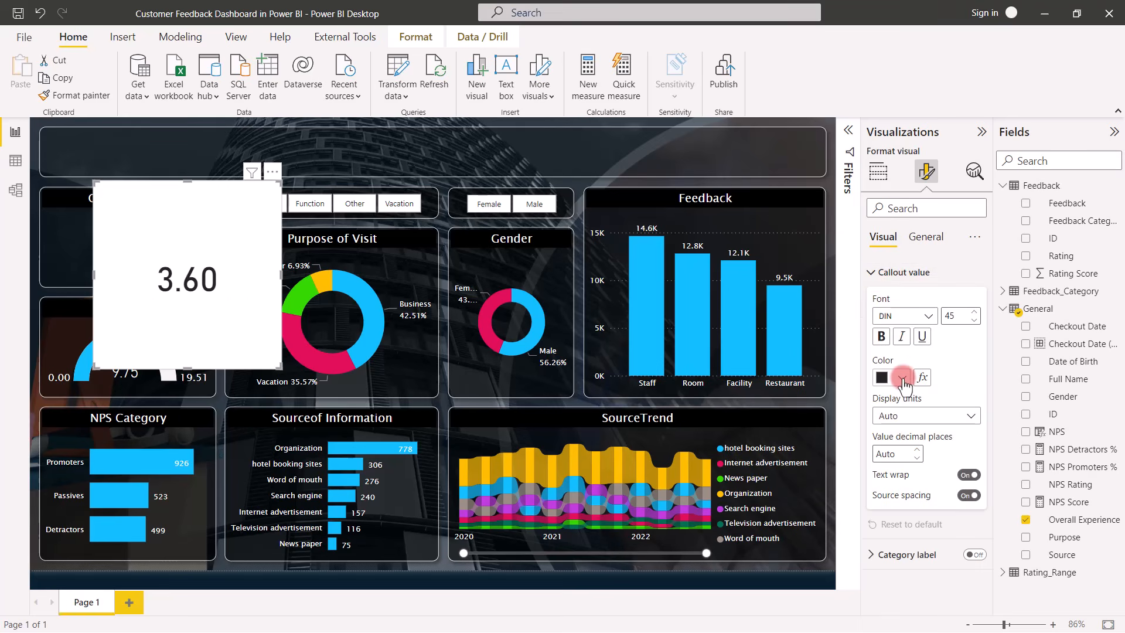
pyautogui.click(901, 377)
pyautogui.click(888, 150)
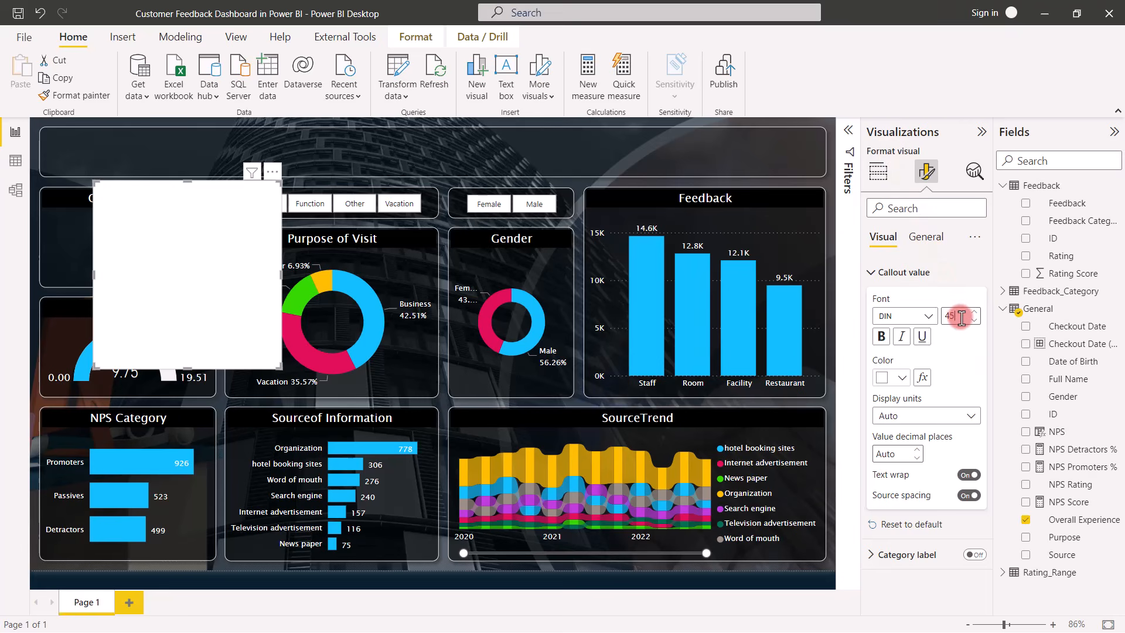
# Step: Set the Overall Rating card's callout value font to Arial Black at size 30
pyautogui.press('BackSpace')
pyautogui.press('BackSpace')
pyautogui.write('3')
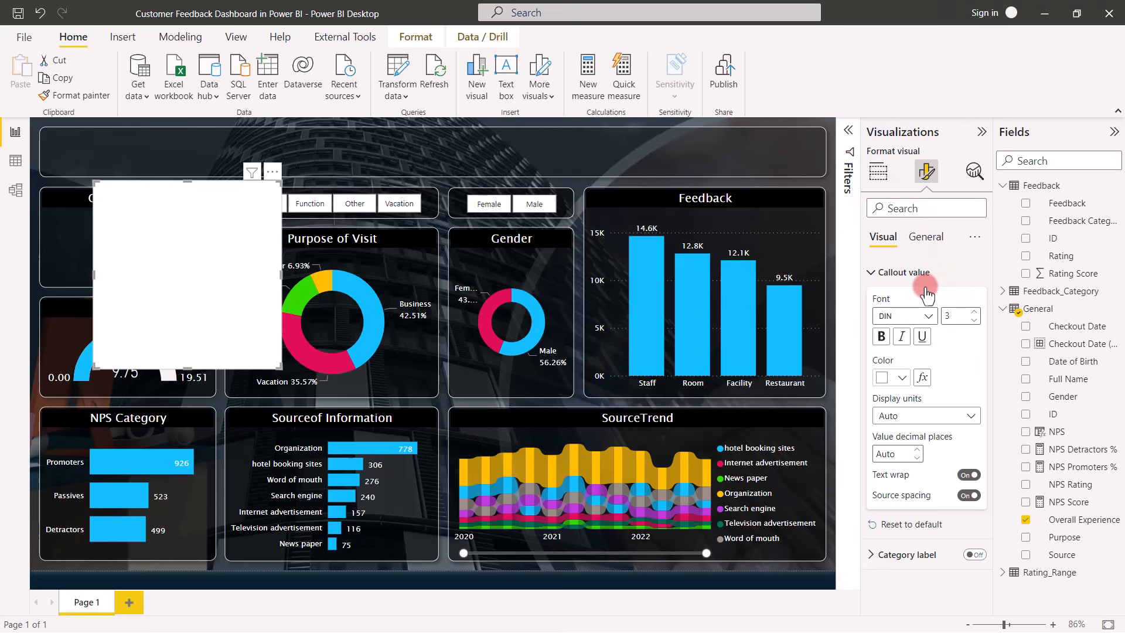
pyautogui.write('0')
pyautogui.click(924, 316)
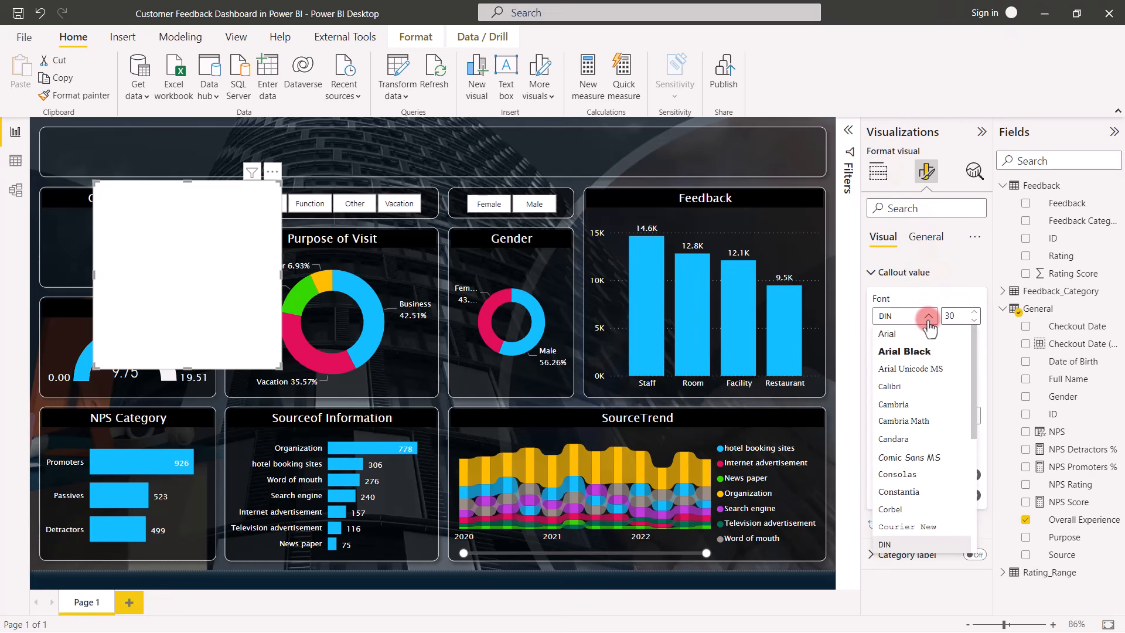
pyautogui.click(916, 354)
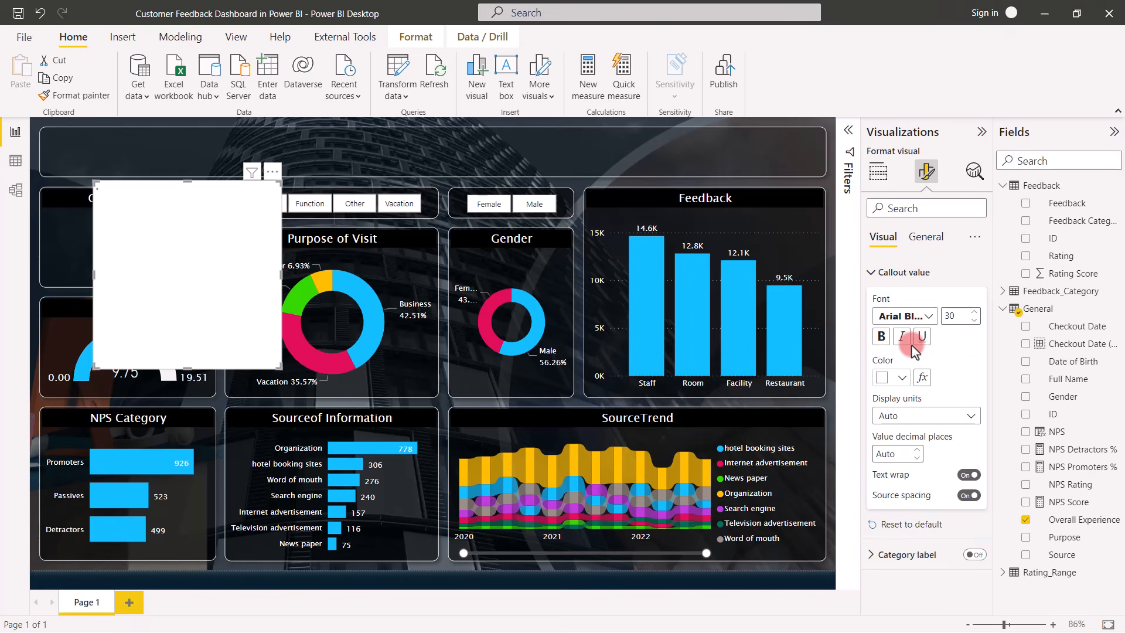
# Step: Turn off the card's background, then shrink the card and fit it into the lower-left corner of the Overall Rating box
pyautogui.click(925, 236)
pyautogui.click(875, 333)
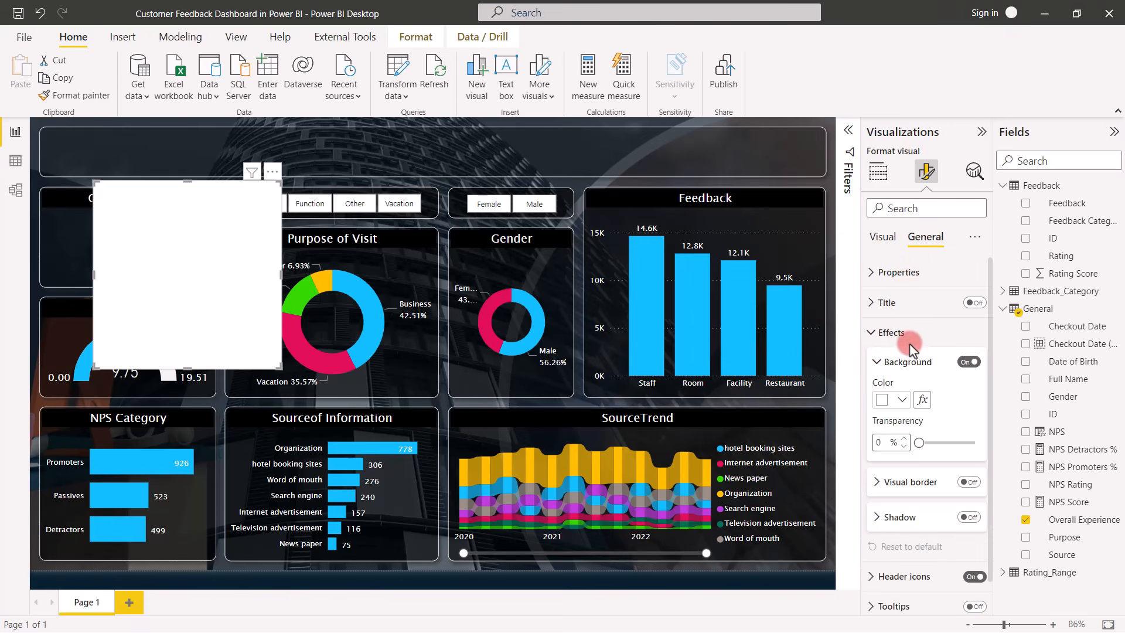
pyautogui.click(961, 363)
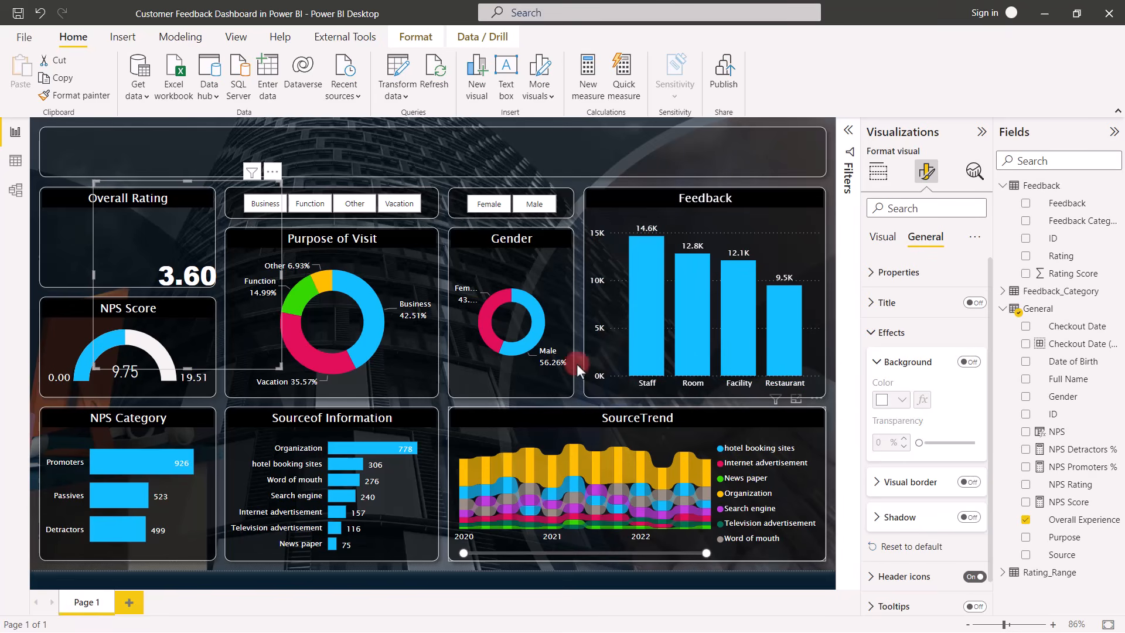
pyautogui.moveTo(266, 350); pyautogui.dragTo(103, 283)
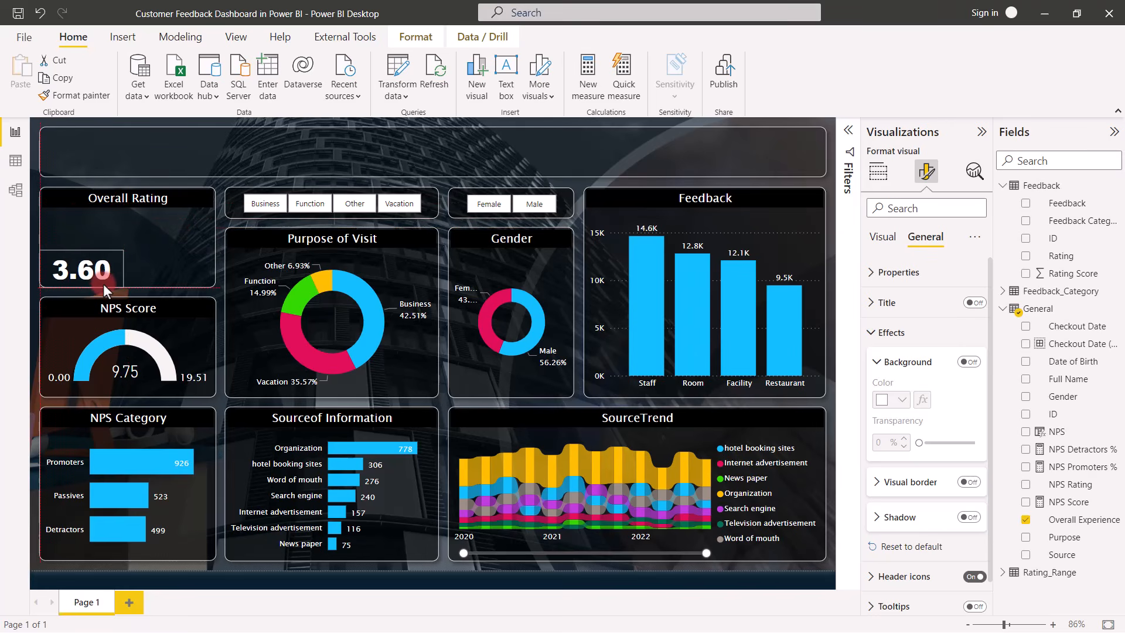
pyautogui.moveTo(102, 288); pyautogui.dragTo(101, 291)
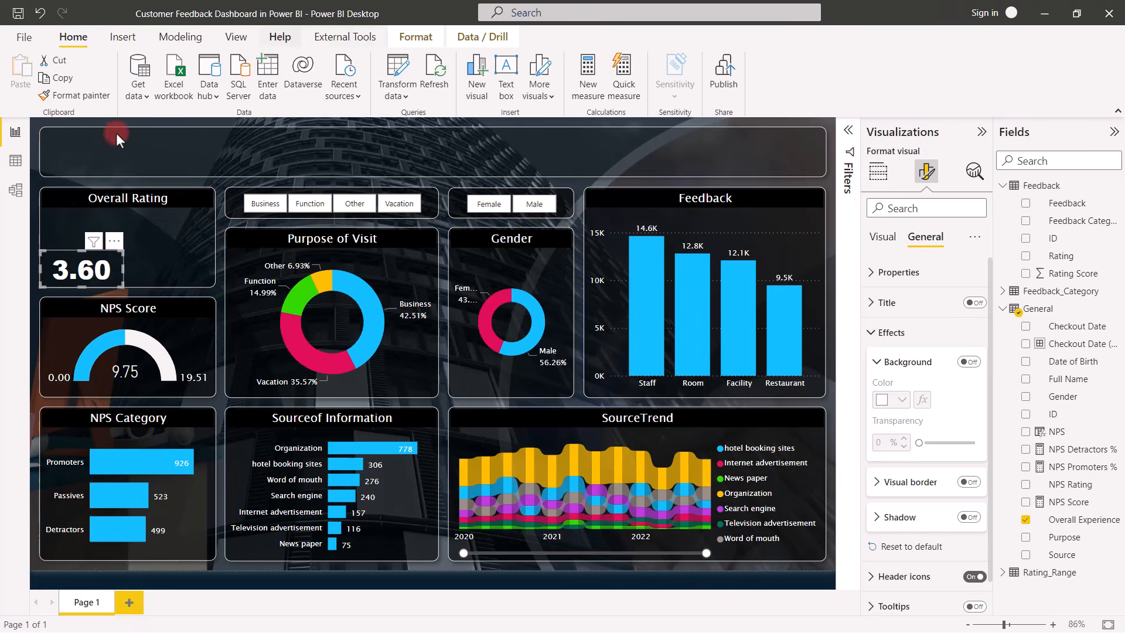
# Step: Add a text box reading "/ 5.00" and set its background transparency to 100%
pyautogui.click(123, 36)
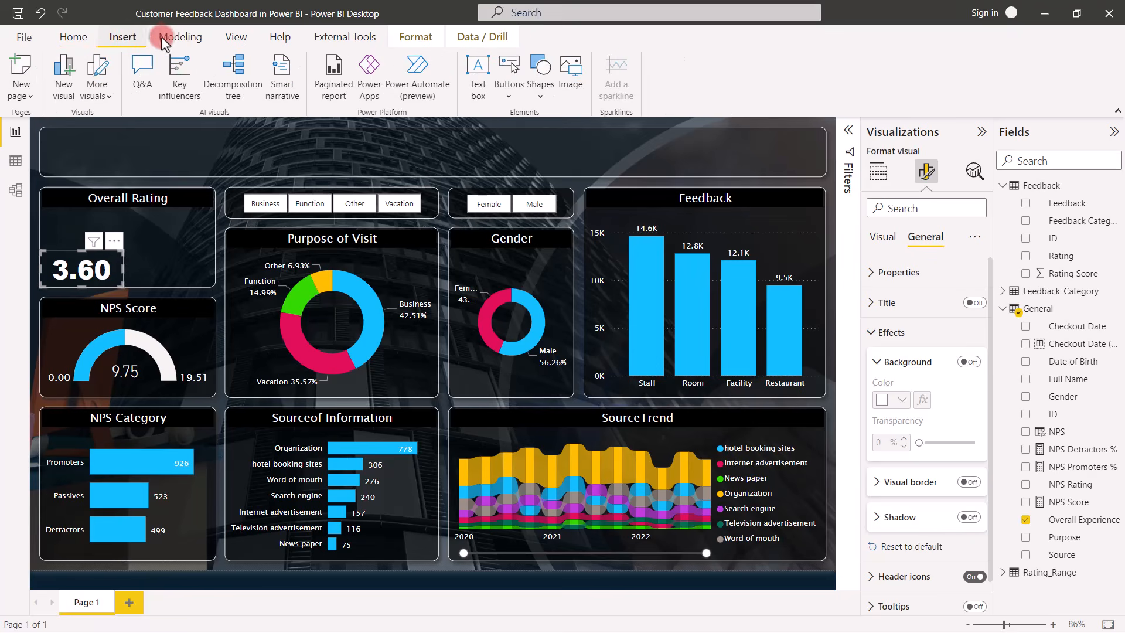
pyautogui.click(482, 66)
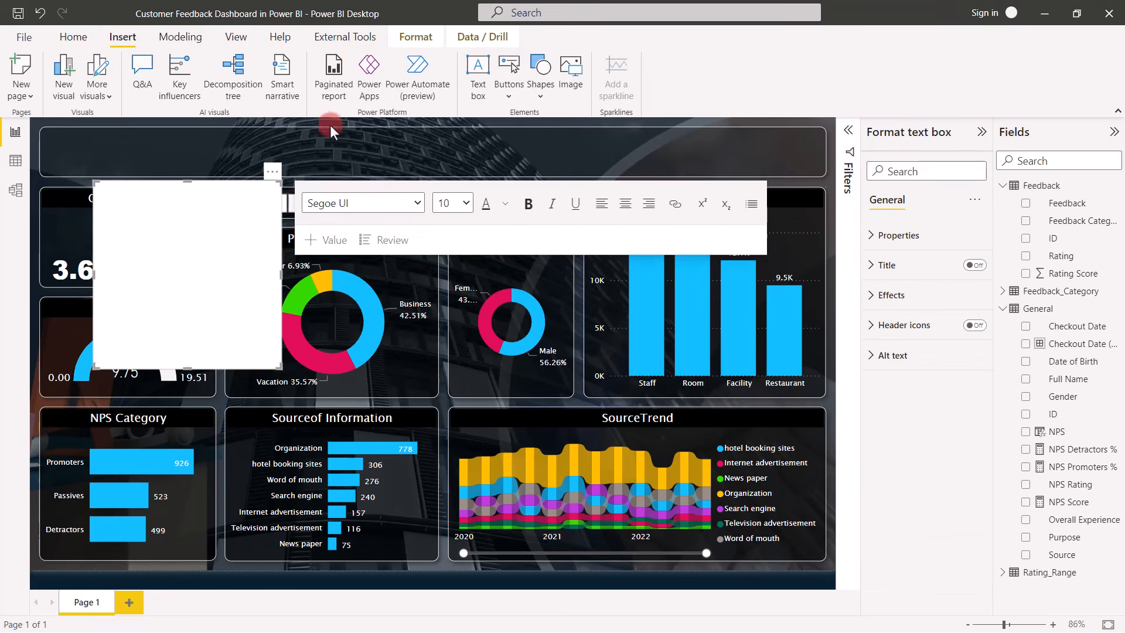
pyautogui.click(149, 189)
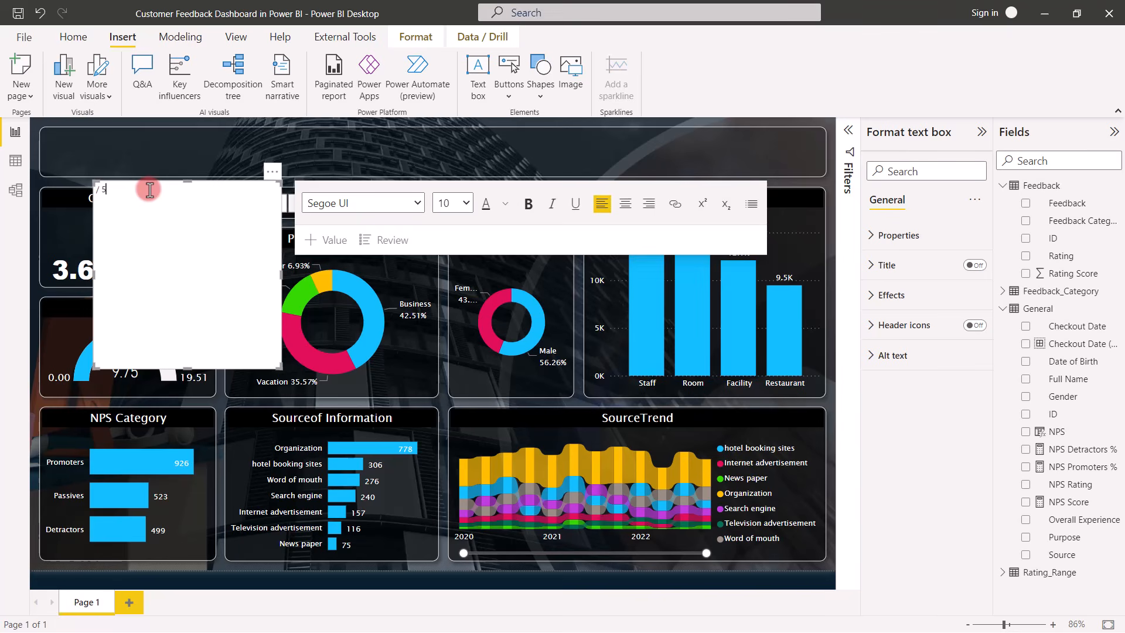
pyautogui.write('/ 5.')
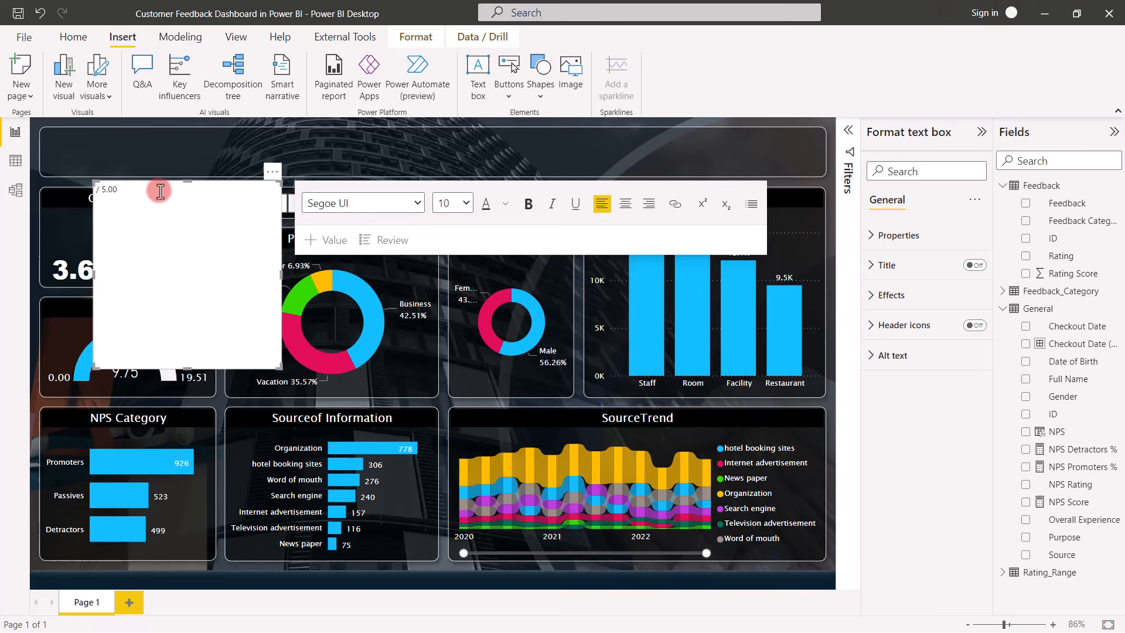
pyautogui.click(876, 296)
pyautogui.moveTo(921, 405); pyautogui.dragTo(976, 404)
# Step: Format the whole "/ 5.00" text in white Arial Black at size 28
pyautogui.moveTo(189, 180); pyautogui.dragTo(86, 242)
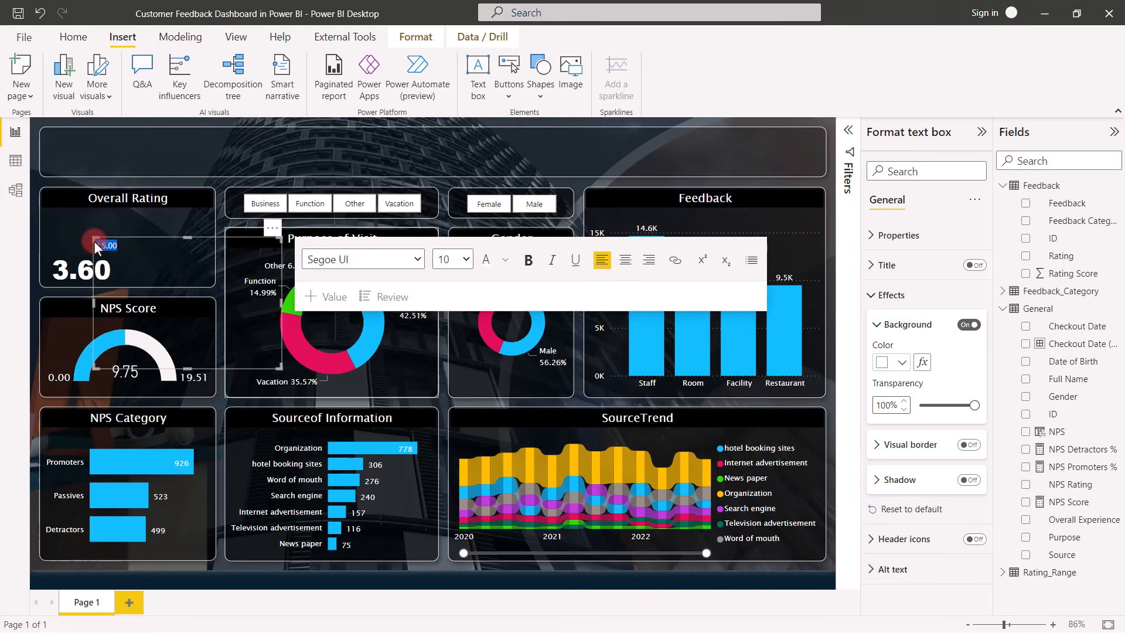
pyautogui.click(487, 260)
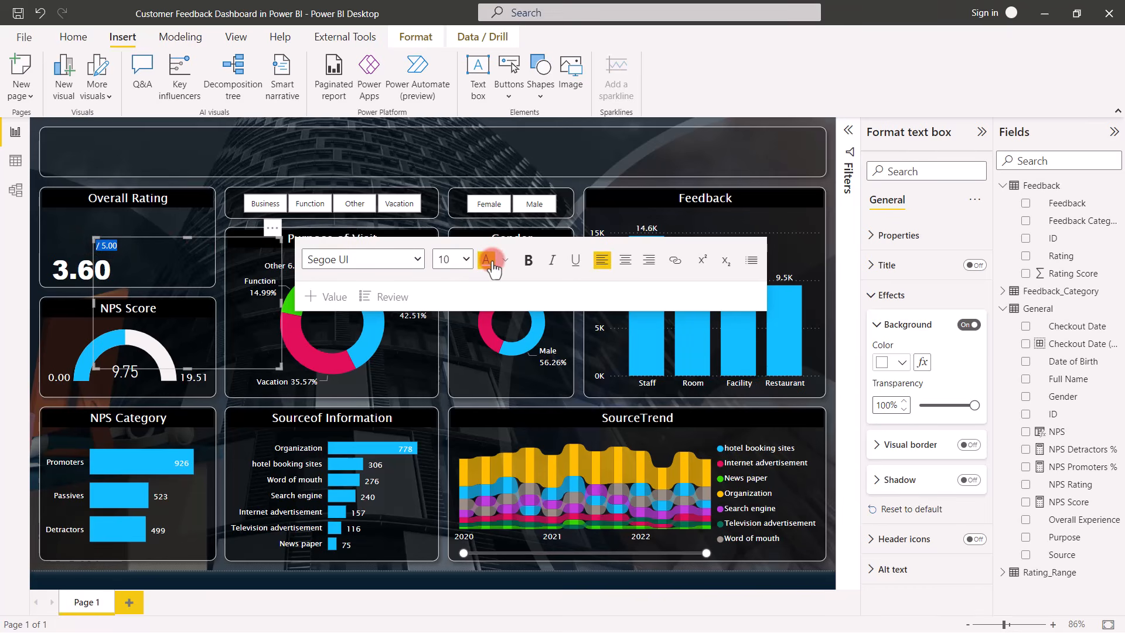
pyautogui.click(416, 259)
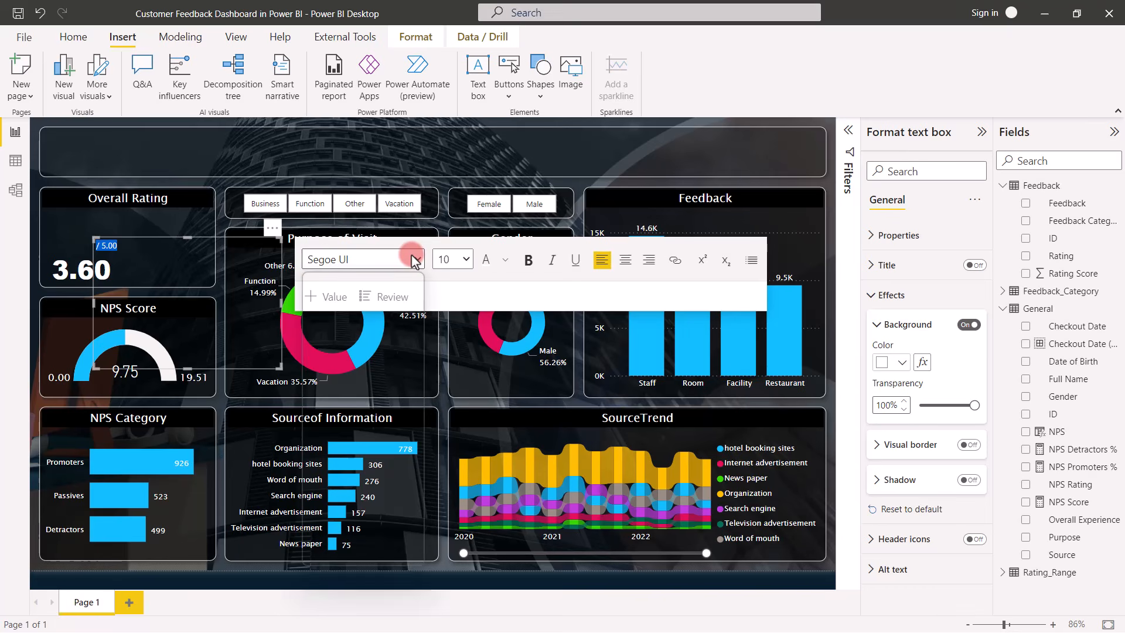
pyautogui.click(356, 300)
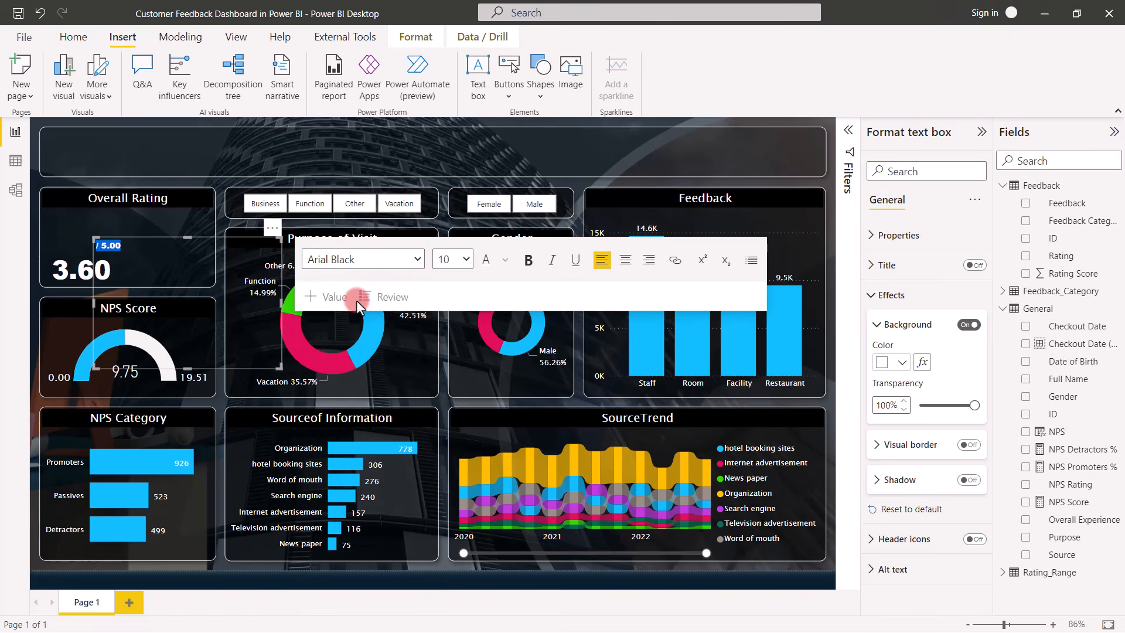
pyautogui.click(447, 259)
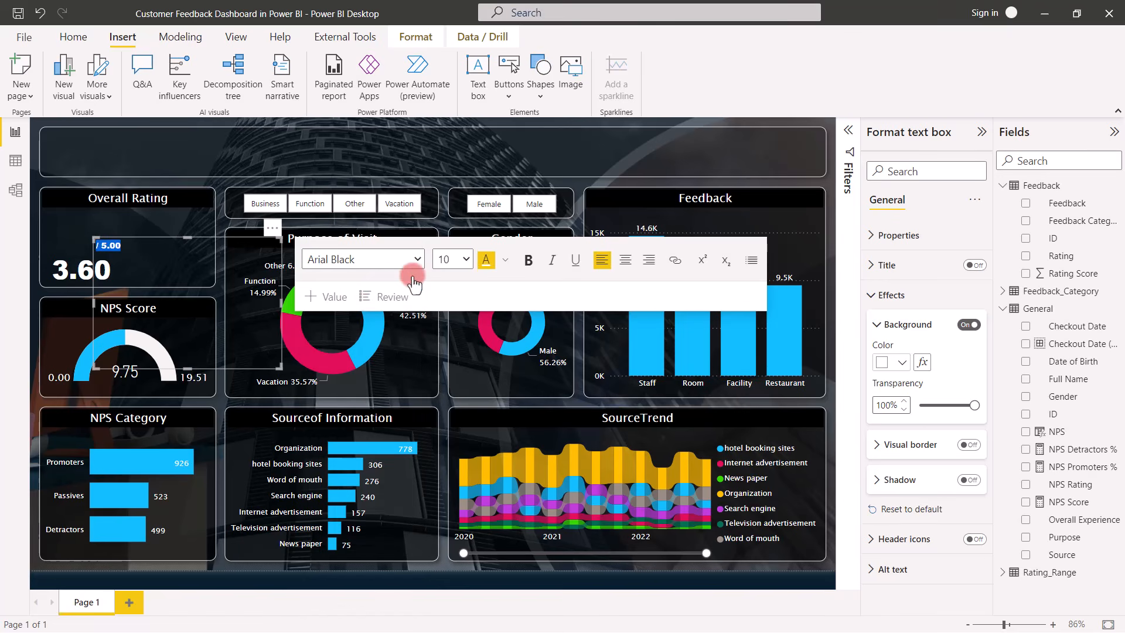
pyautogui.click(449, 258)
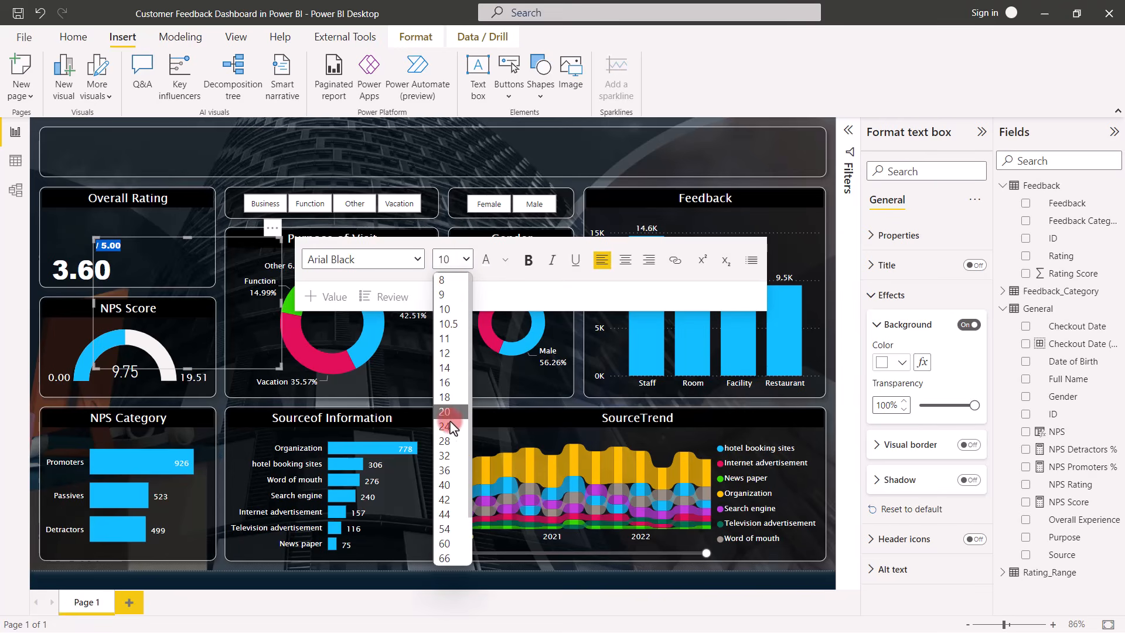
pyautogui.click(447, 440)
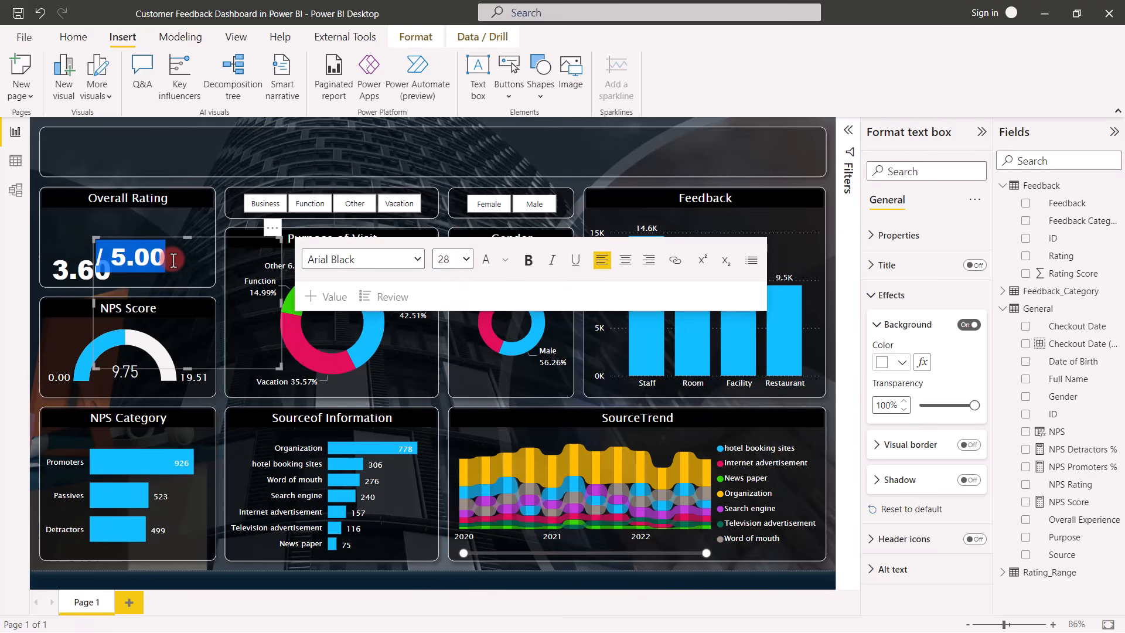
# Step: Reduce only the "5.00" part of the text to size 14, leaving out the slash
pyautogui.moveTo(174, 260); pyautogui.dragTo(106, 256)
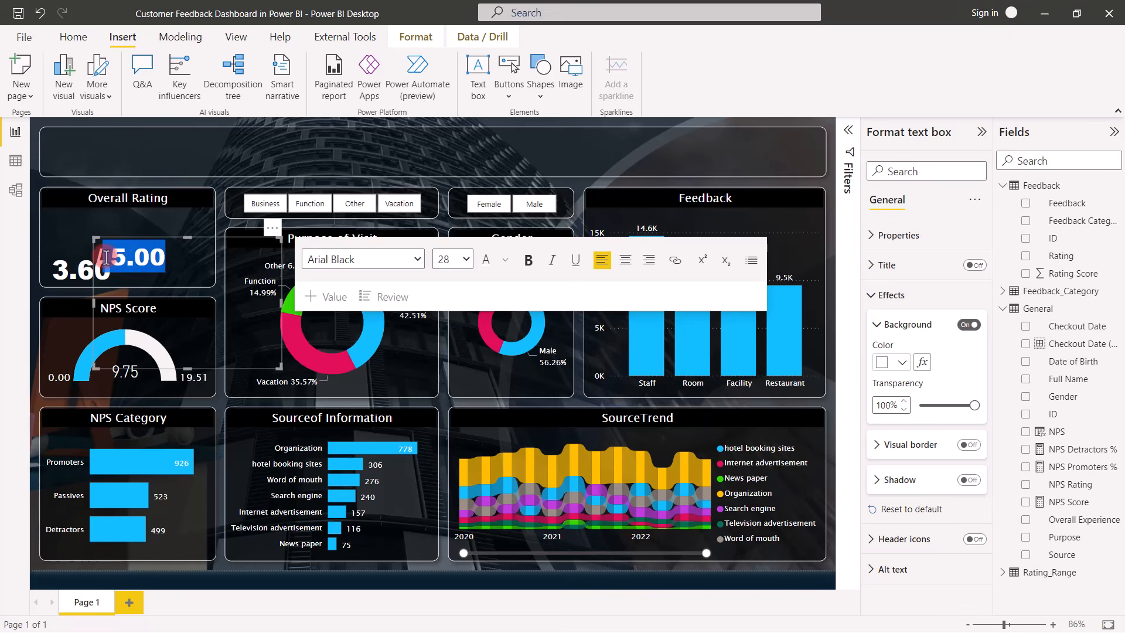
pyautogui.click(466, 259)
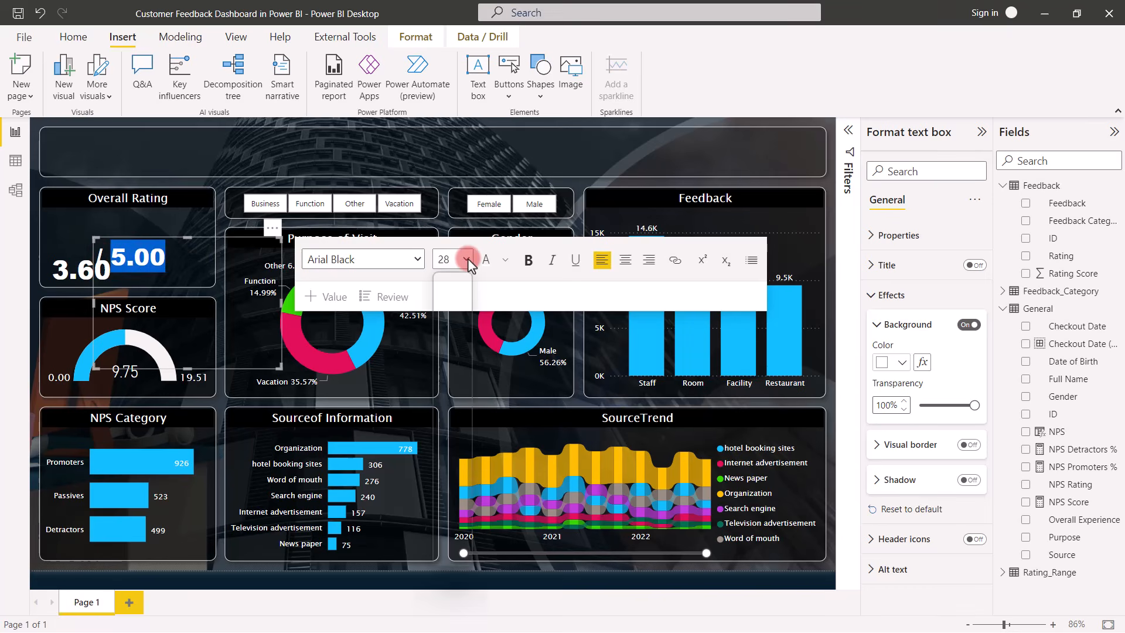
pyautogui.click(448, 359)
pyautogui.click(398, 364)
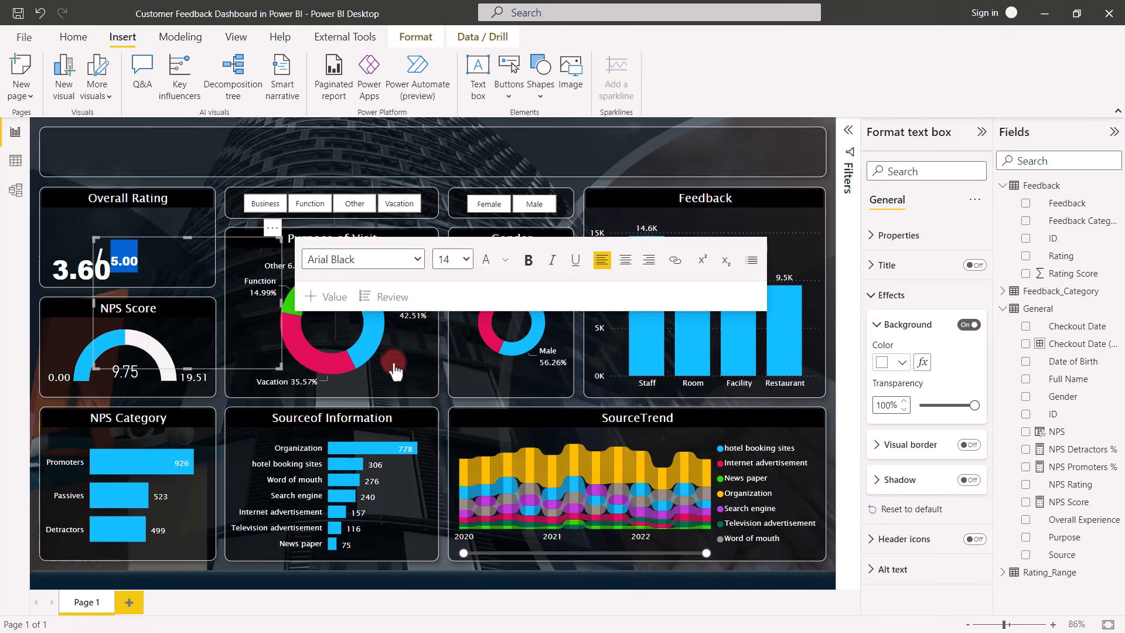
# Step: Move the "/ 5.00" text box directly beside the rating value and shrink it to fit inside the Overall Rating box
pyautogui.click(175, 323)
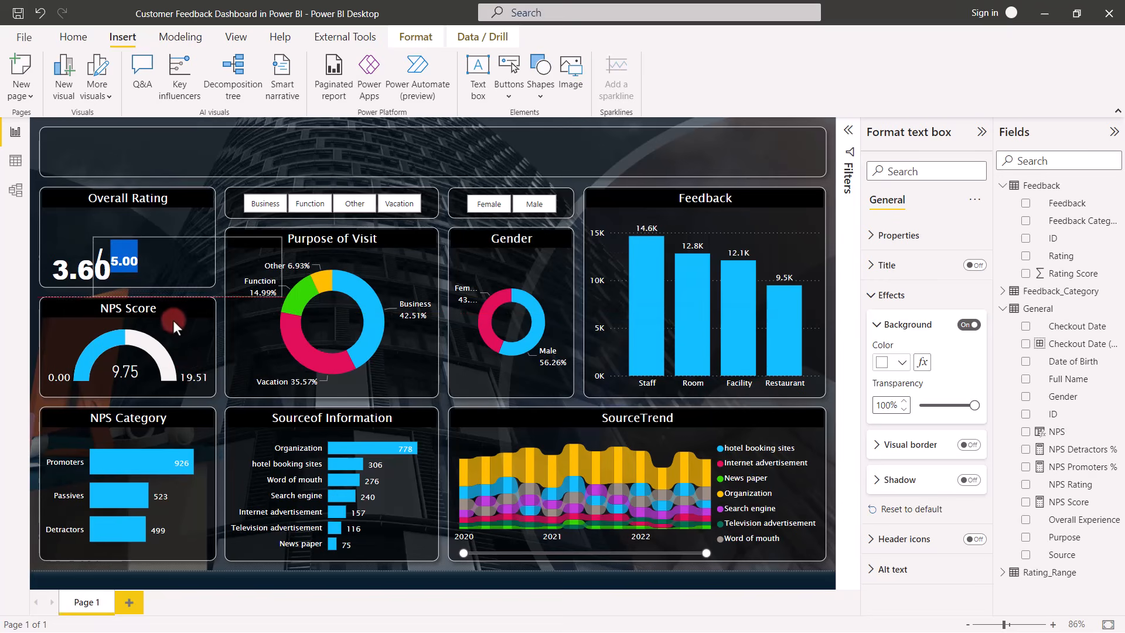
pyautogui.click(156, 276)
pyautogui.click(174, 242)
pyautogui.moveTo(174, 241); pyautogui.dragTo(202, 254)
pyautogui.moveTo(313, 266); pyautogui.dragTo(276, 269)
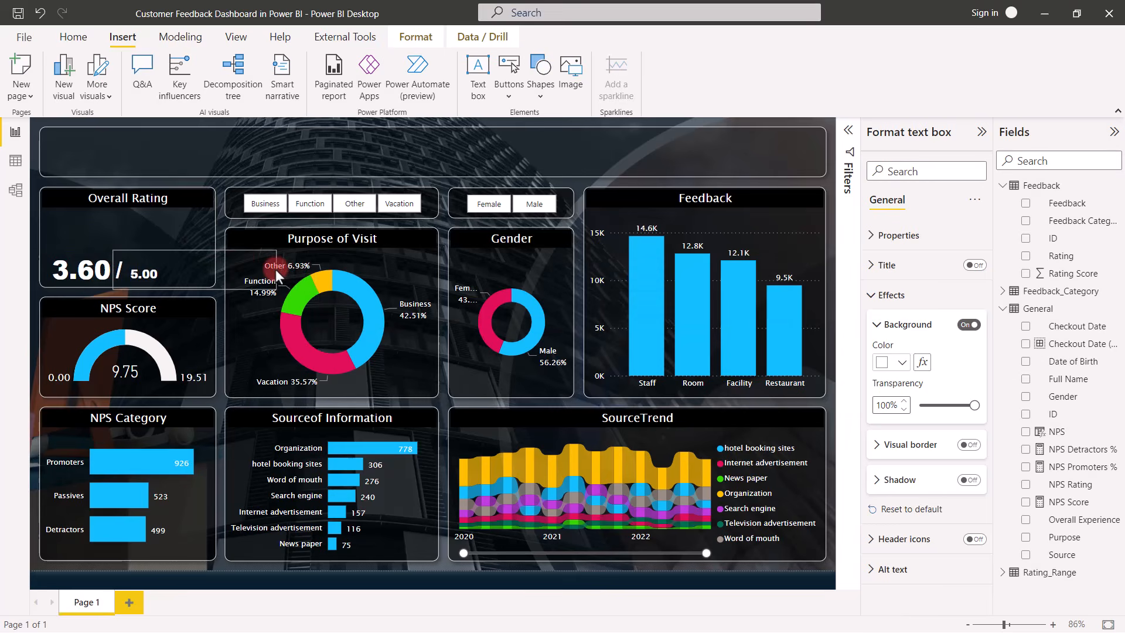
pyautogui.moveTo(170, 265); pyautogui.dragTo(170, 266)
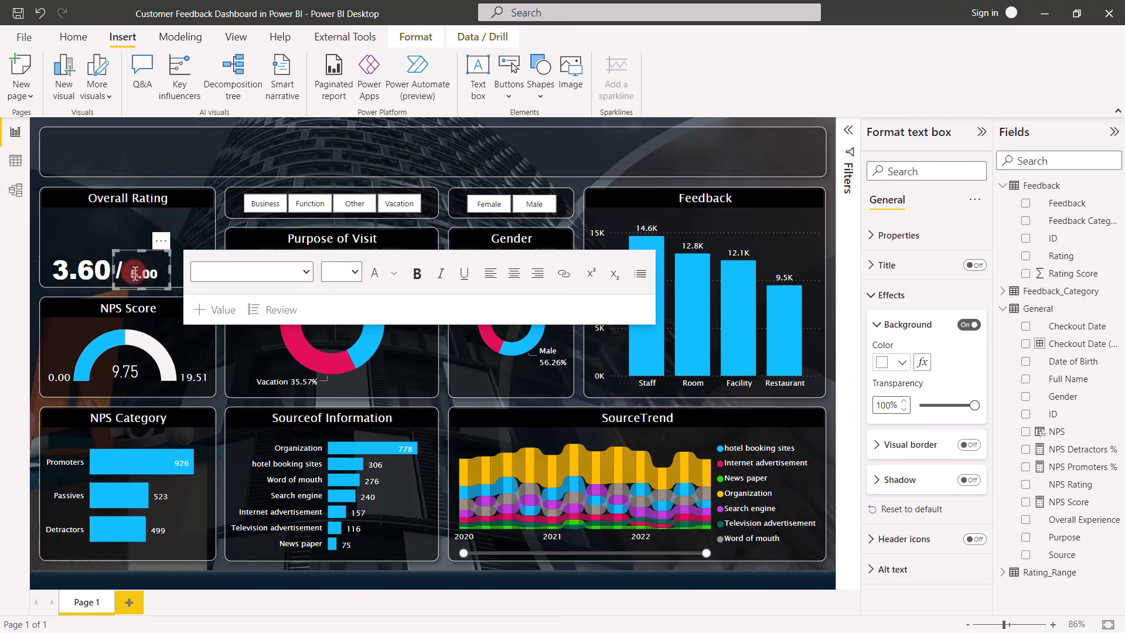
pyautogui.click(25, 291)
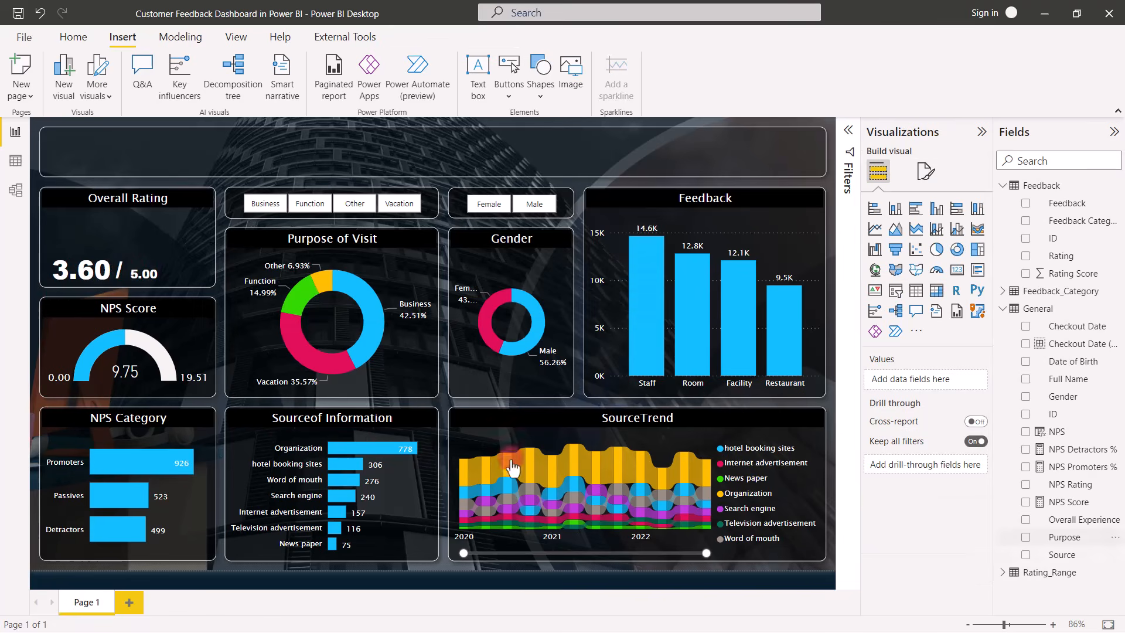
# Step: Set the default summarization of the Overall Experience and NPS Rating columns to Sum
pyautogui.click(1059, 519)
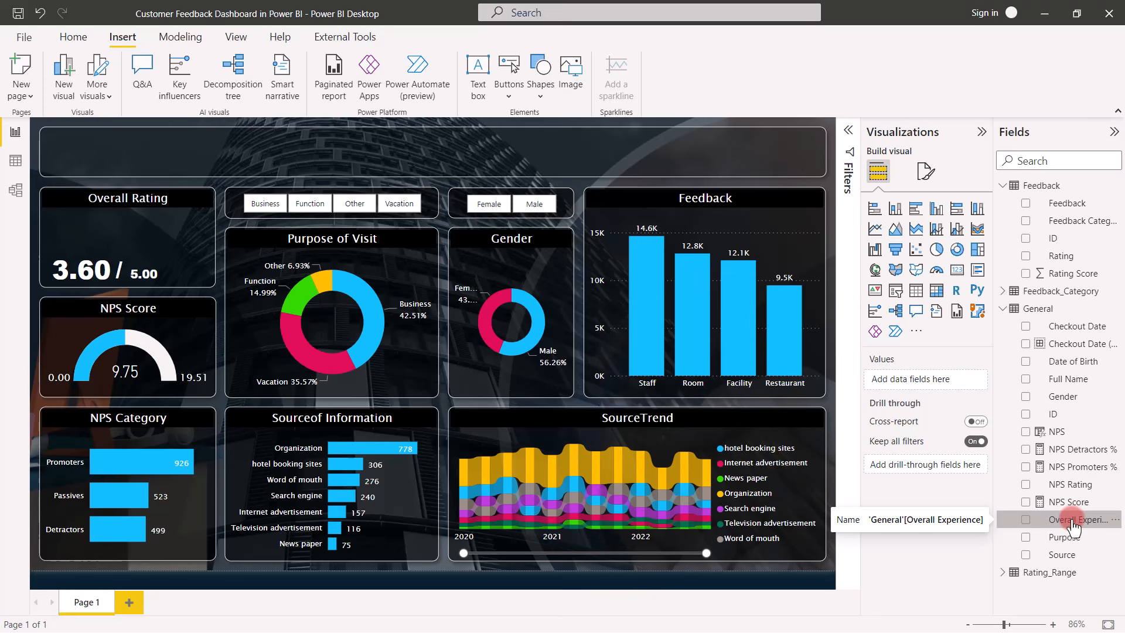
pyautogui.click(501, 69)
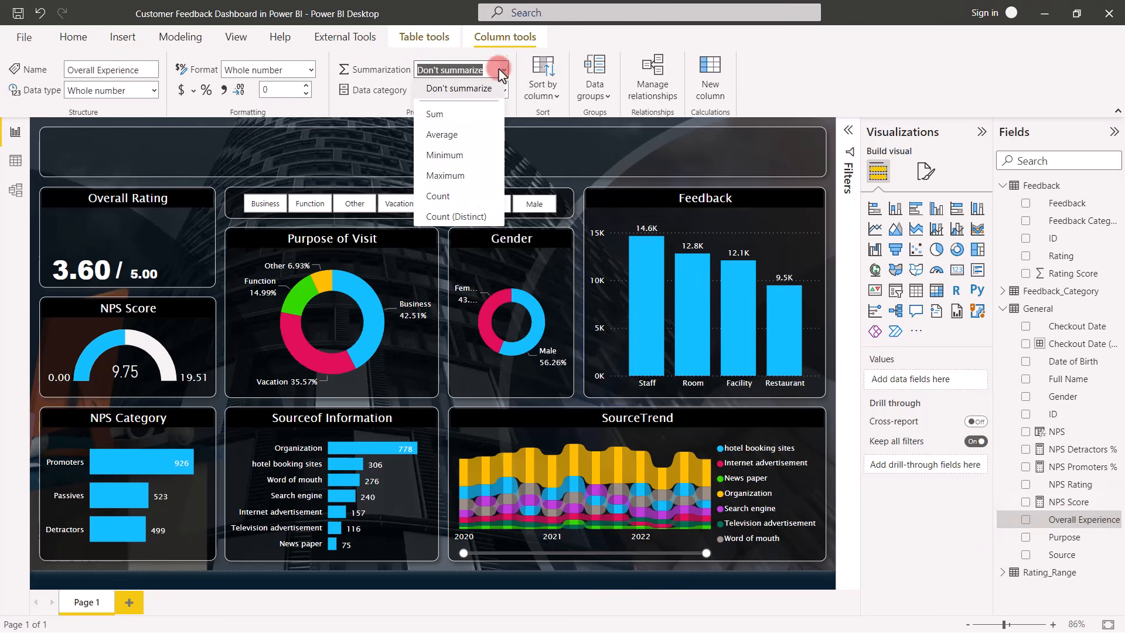
pyautogui.click(434, 114)
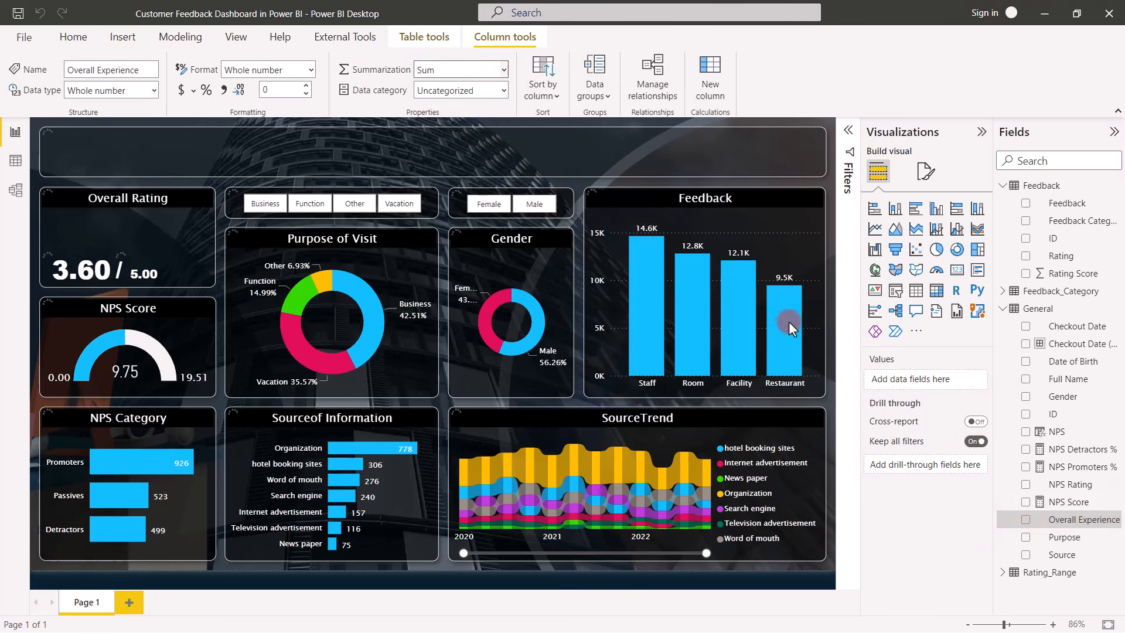
pyautogui.click(1067, 486)
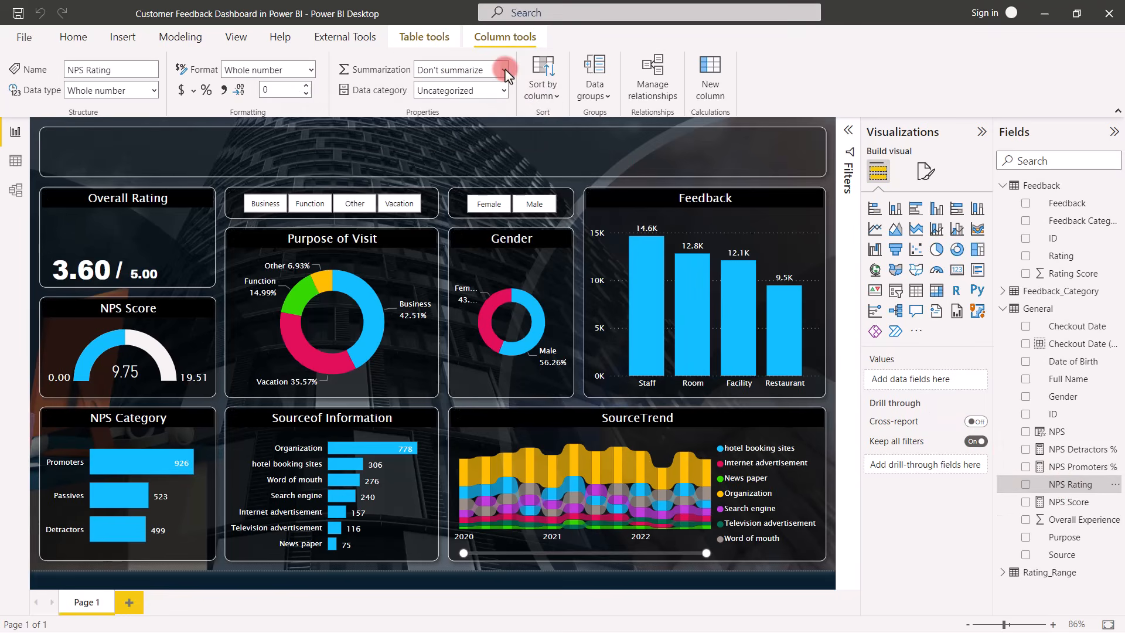
pyautogui.click(483, 70)
pyautogui.click(437, 108)
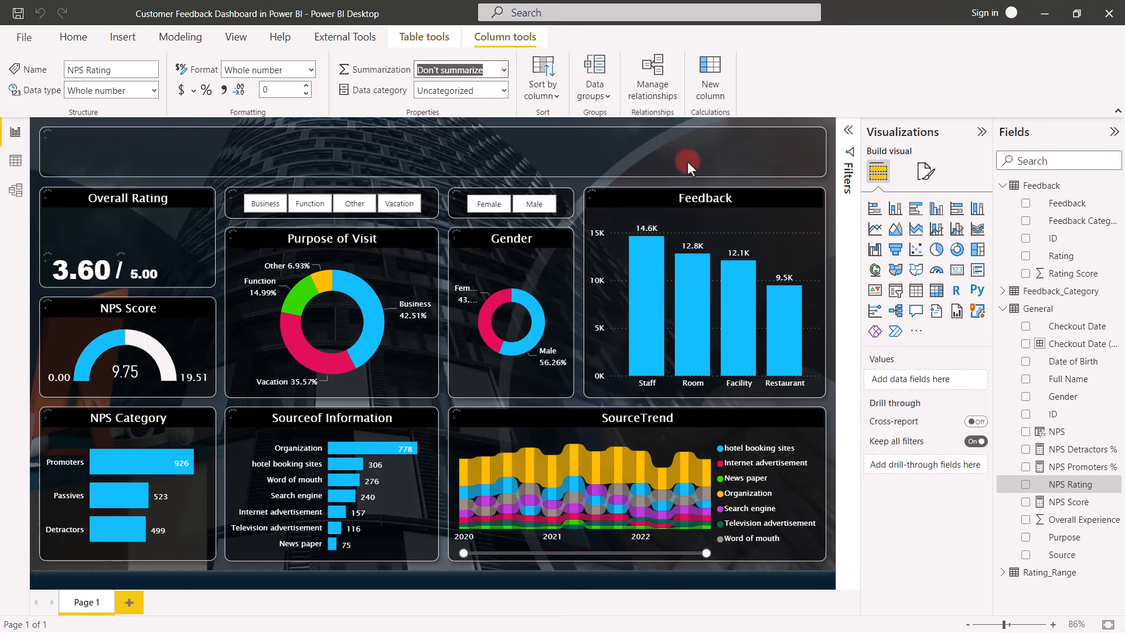
# Step: Add a clustered bar chart of Overall Experience, then shrink it and place it over the Overall Rating box
pyautogui.click(915, 210)
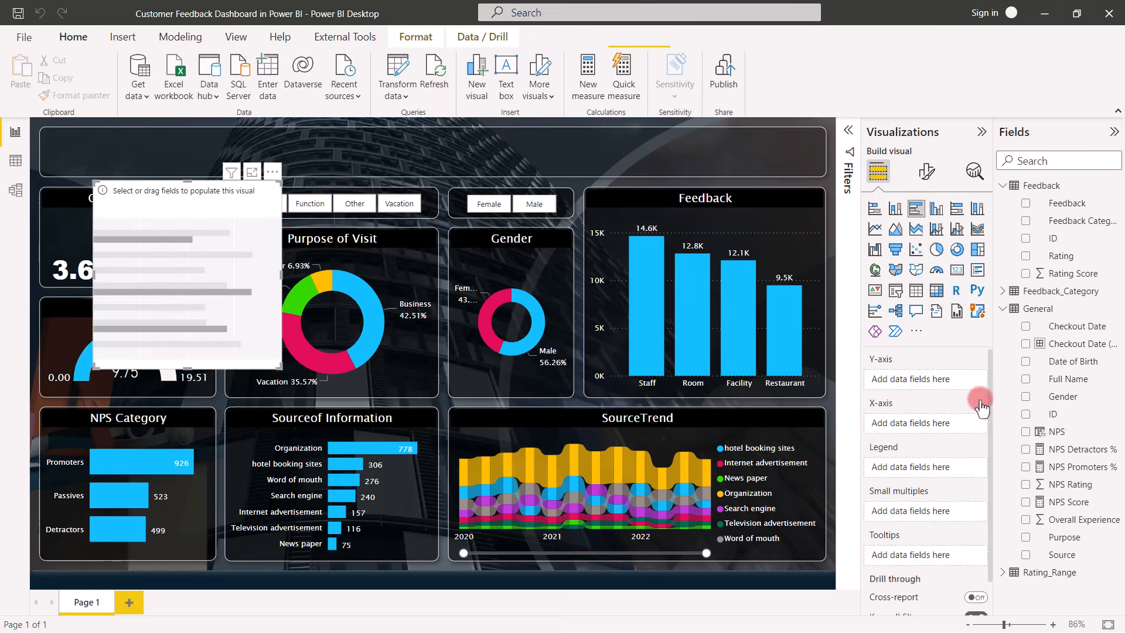
pyautogui.click(1025, 520)
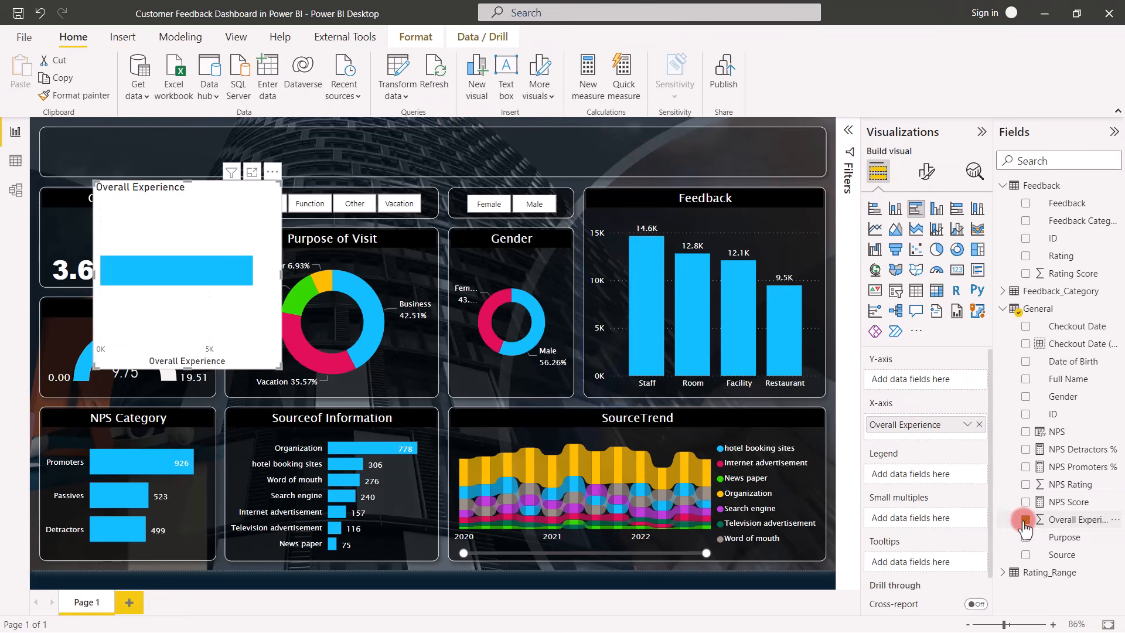
pyautogui.moveTo(192, 190); pyautogui.dragTo(154, 189)
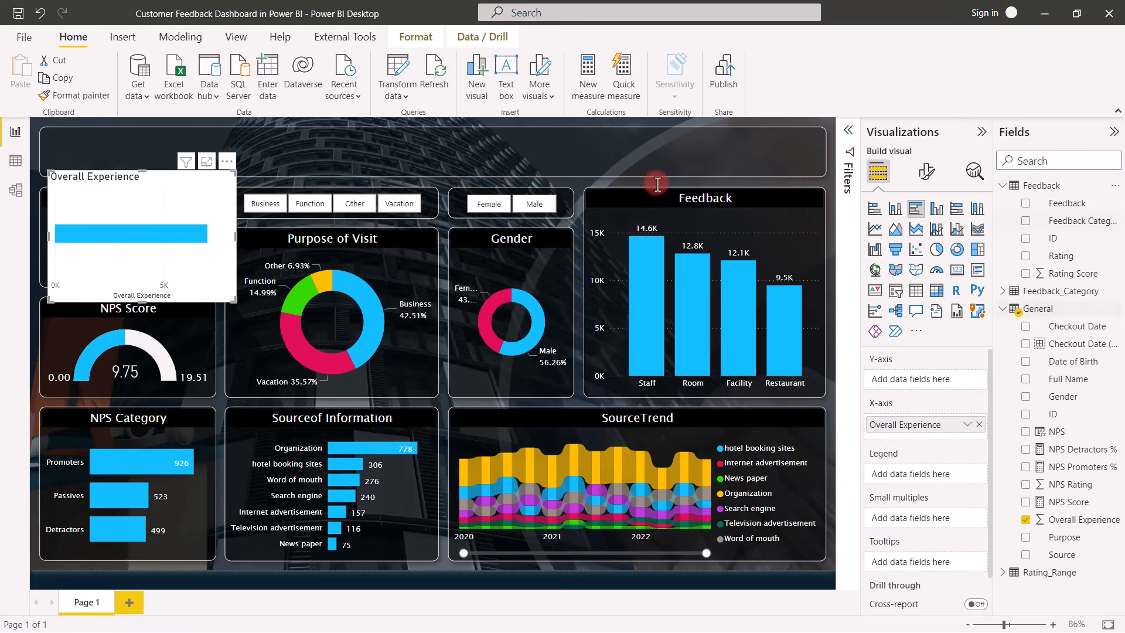
# Step: Turn off the Y-axis and X-axis of the Overall Experience bar chart
pyautogui.click(926, 171)
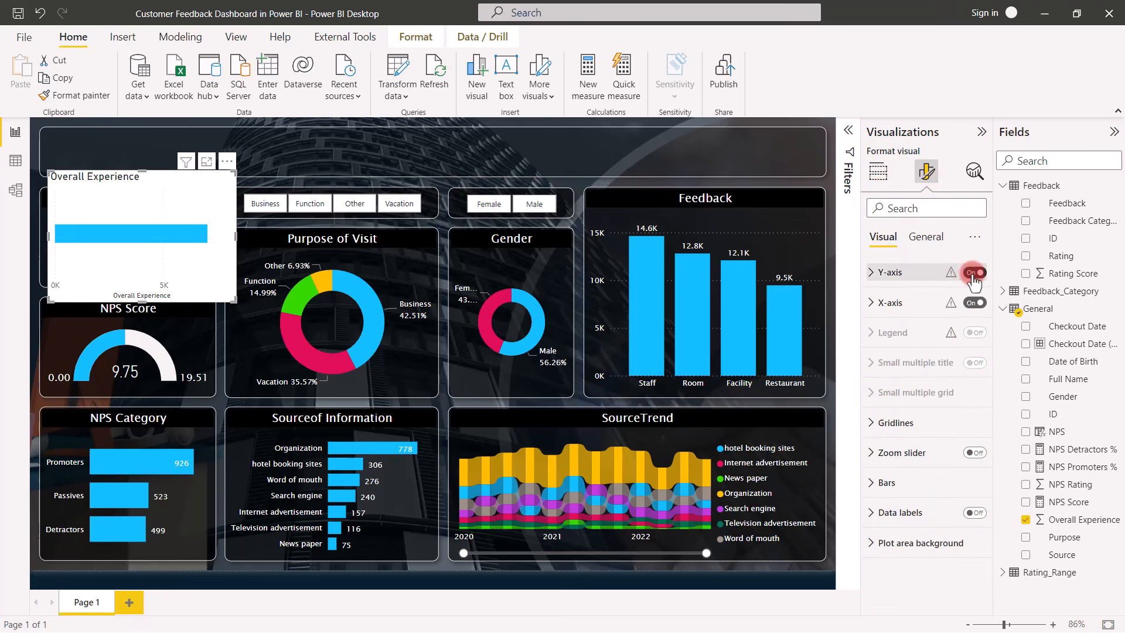
pyautogui.click(971, 302)
pyautogui.click(974, 302)
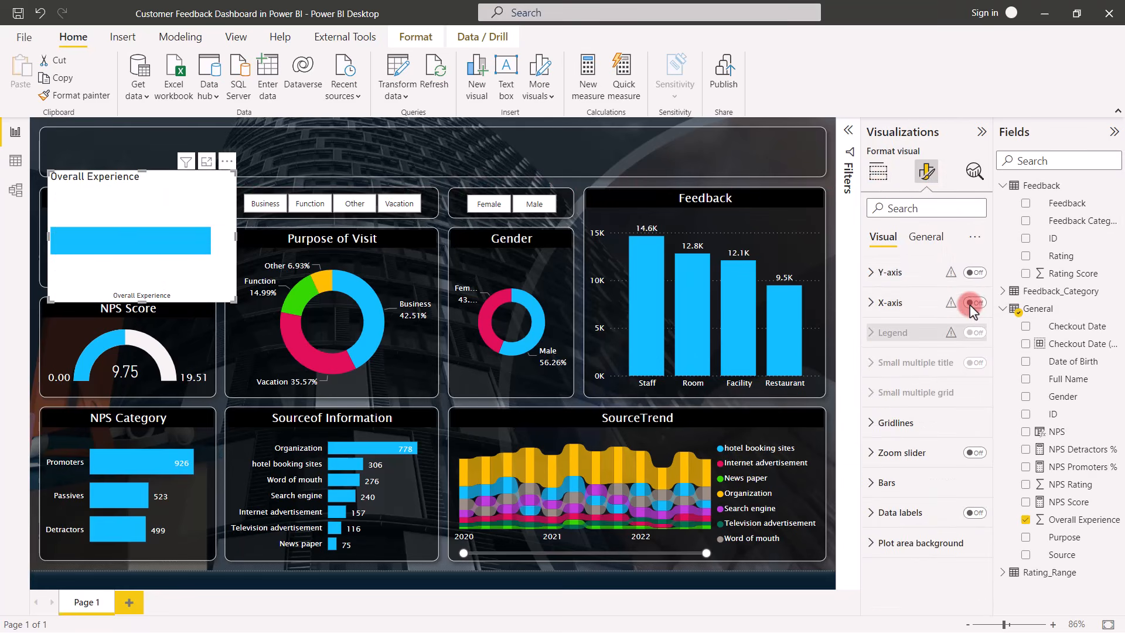
# Step: Turn off the X-axis title and the Y-axis title of the Overall Experience bar chart
pyautogui.click(871, 304)
pyautogui.click(968, 519)
pyautogui.click(871, 273)
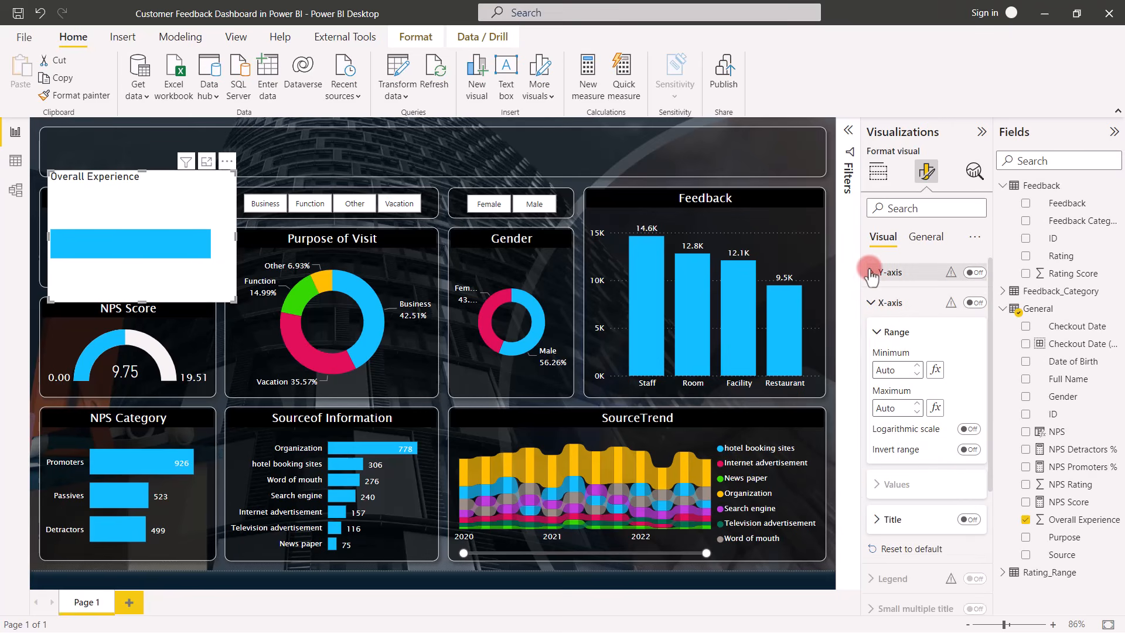
pyautogui.click(967, 504)
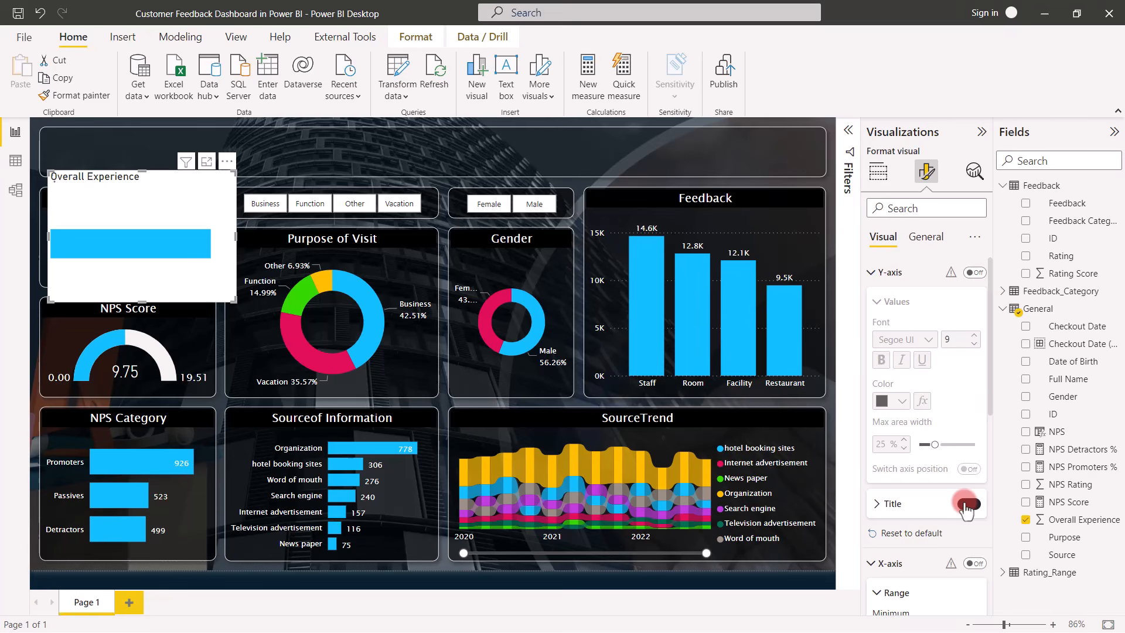
pyautogui.click(871, 273)
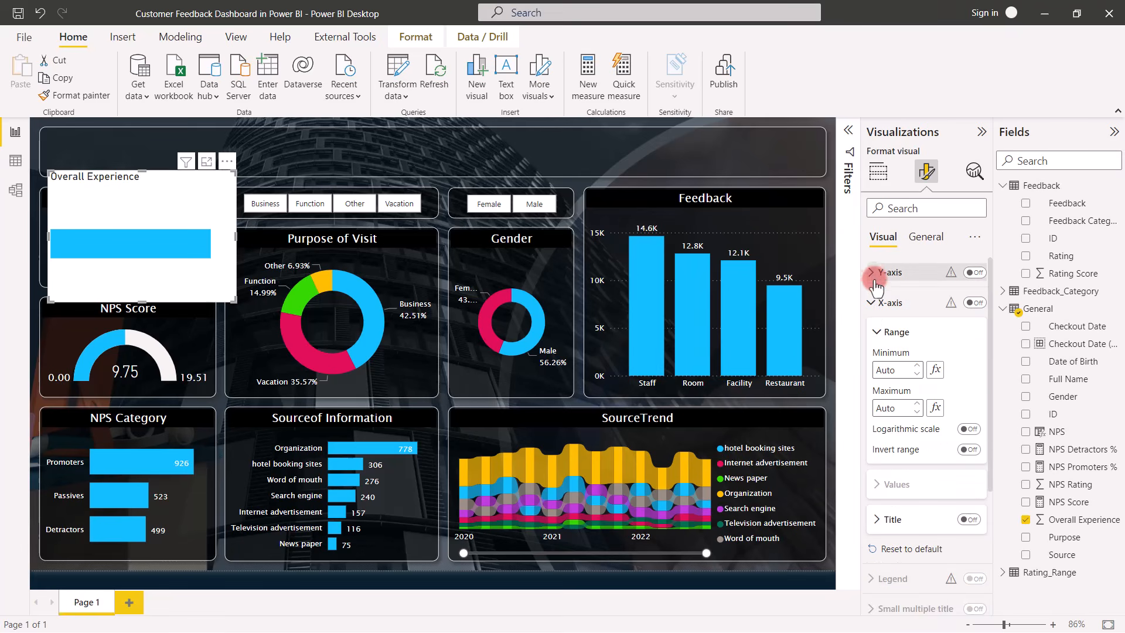
# Step: Set the bar chart's X-axis range to a minimum of 0 and a maximum of 5
pyautogui.click(897, 371)
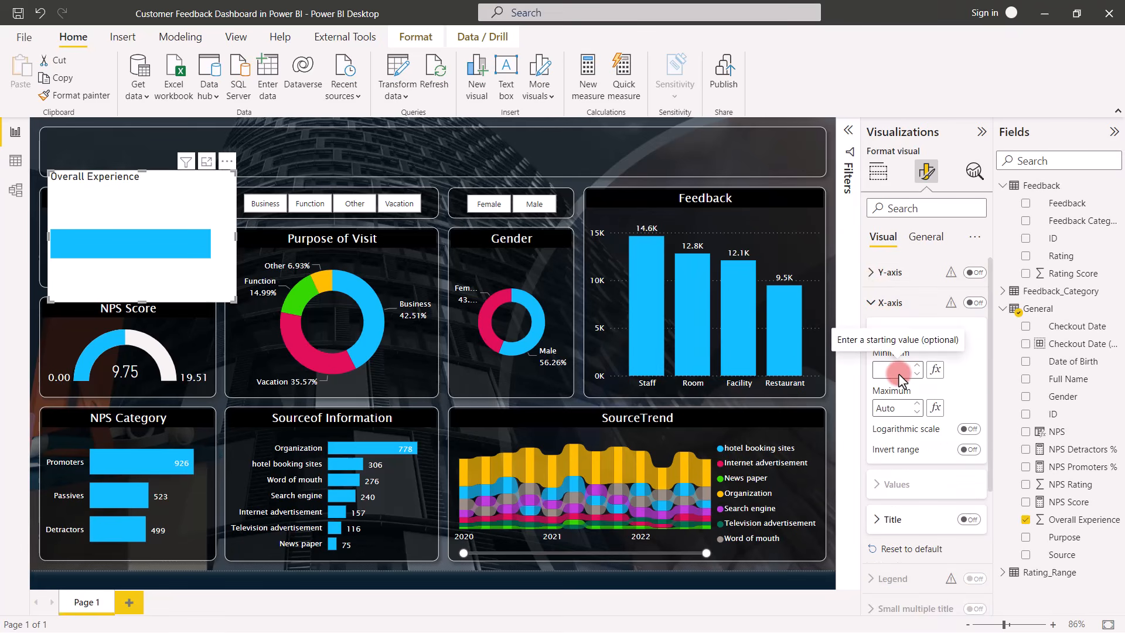
pyautogui.write('0')
pyautogui.click(899, 407)
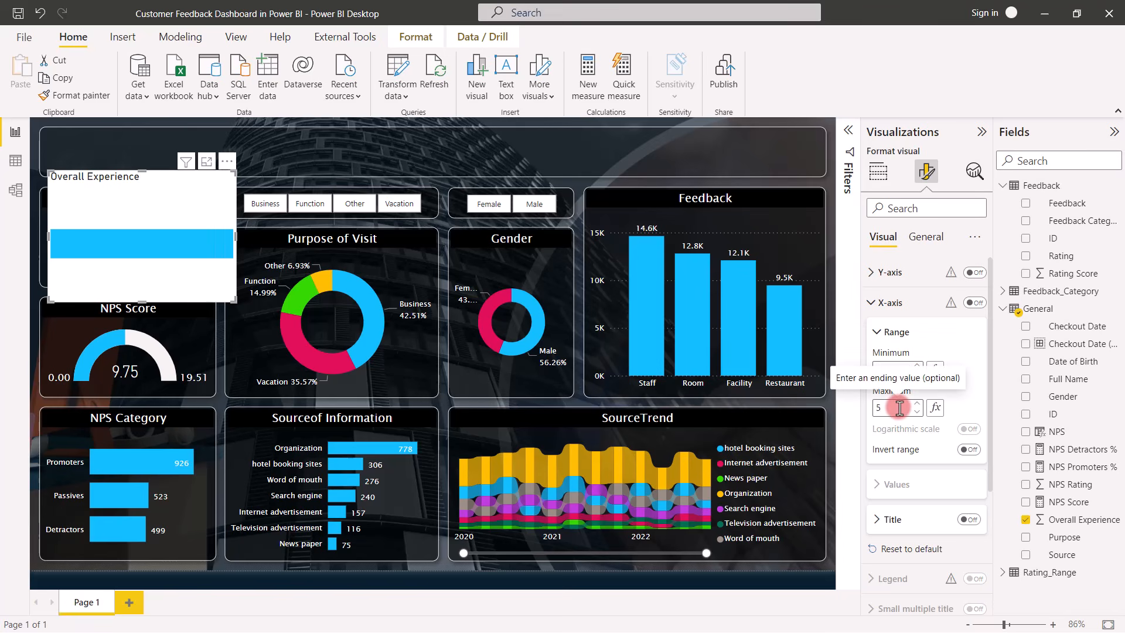
# Step: Set the bar chart's background transparency to 100% and switch its background off
pyautogui.click(934, 239)
pyautogui.click(873, 334)
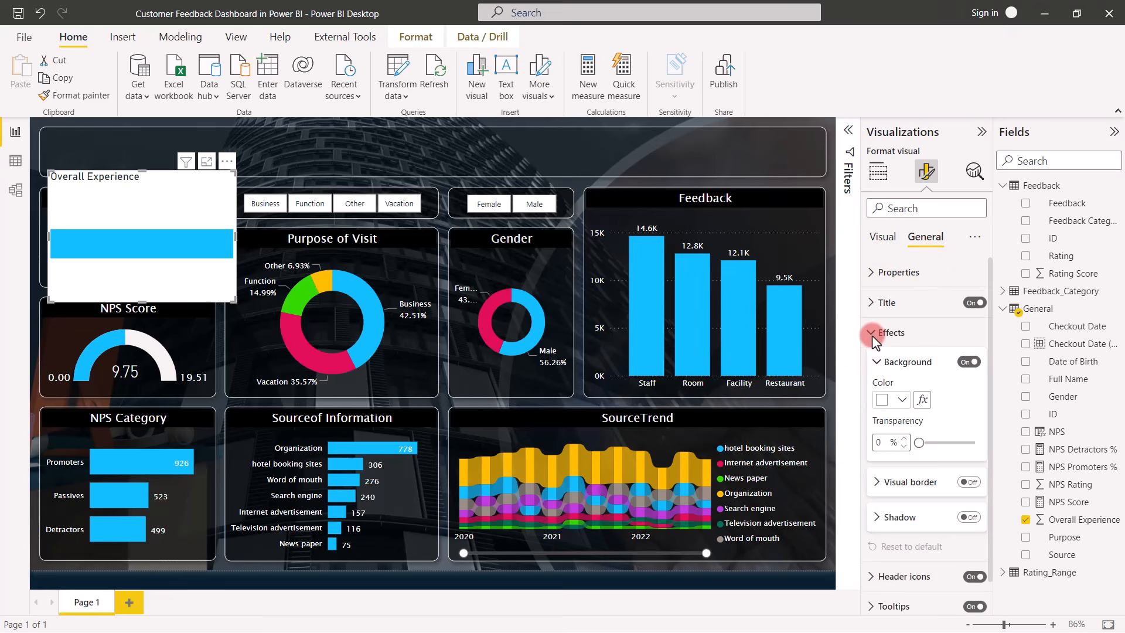
pyautogui.moveTo(919, 442); pyautogui.dragTo(999, 441)
pyautogui.click(964, 363)
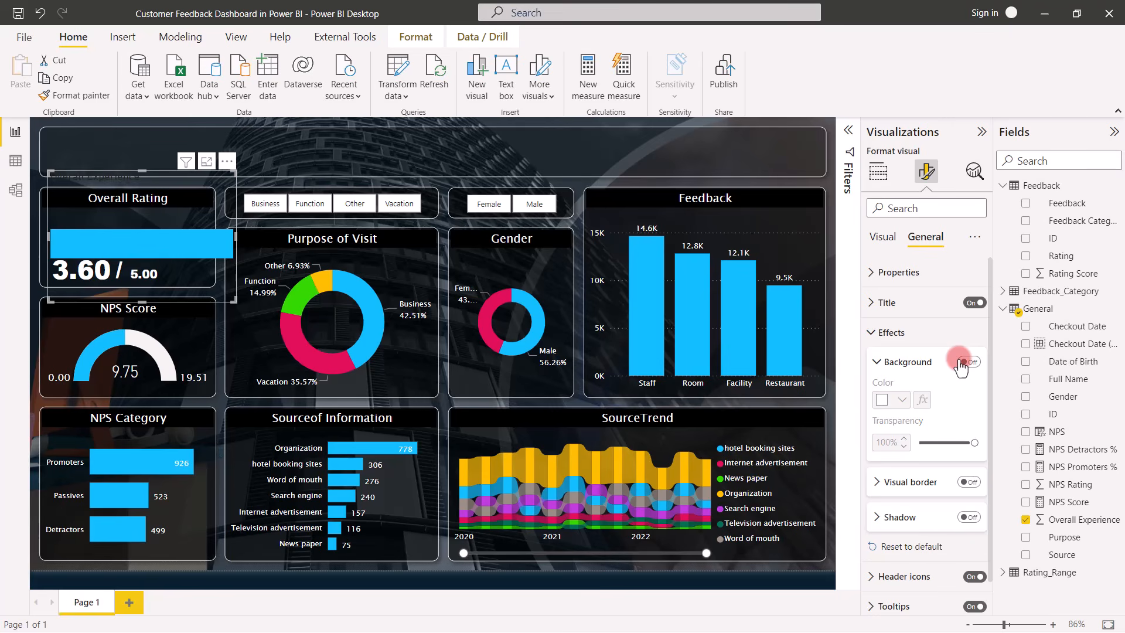
# Step: Narrow the bar chart to fit the Overall Rating box and summarize its Overall Experience value as Average
pyautogui.click(277, 242)
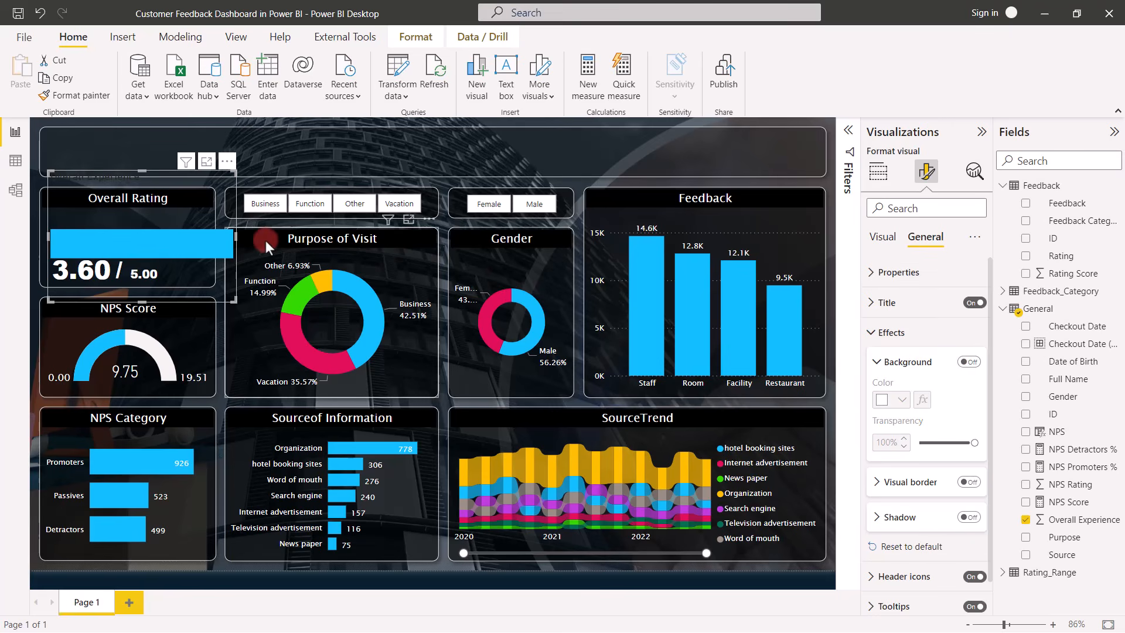
pyautogui.moveTo(234, 234); pyautogui.dragTo(199, 237)
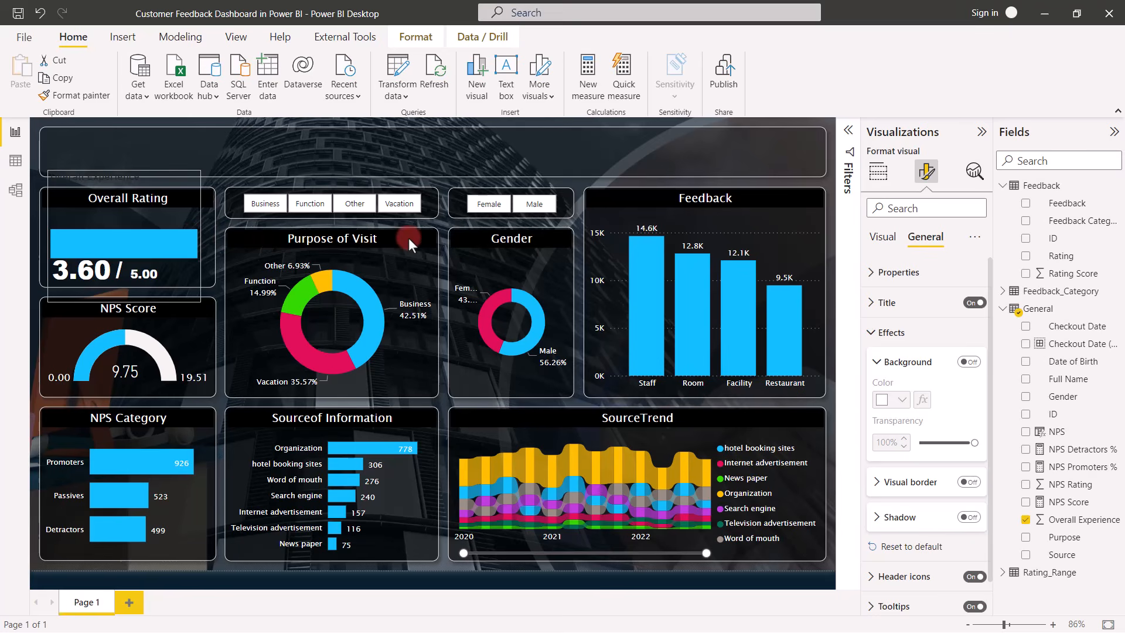
pyautogui.click(883, 237)
pyautogui.scroll(-5, 922, 326)
pyautogui.scroll(5, 921, 335)
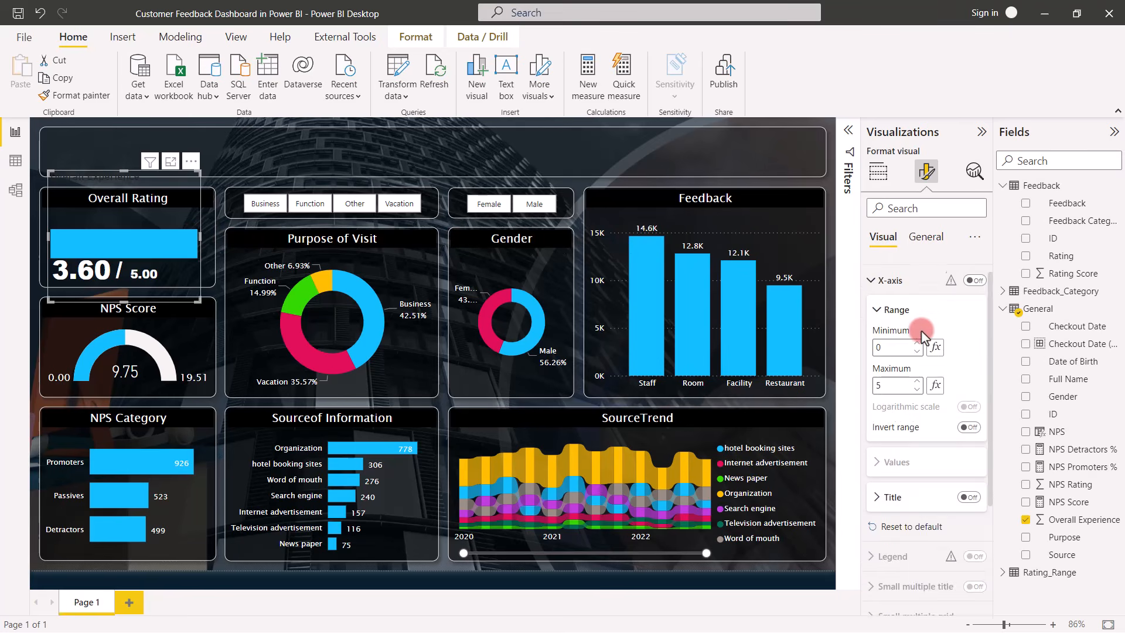
pyautogui.click(879, 176)
pyautogui.click(967, 424)
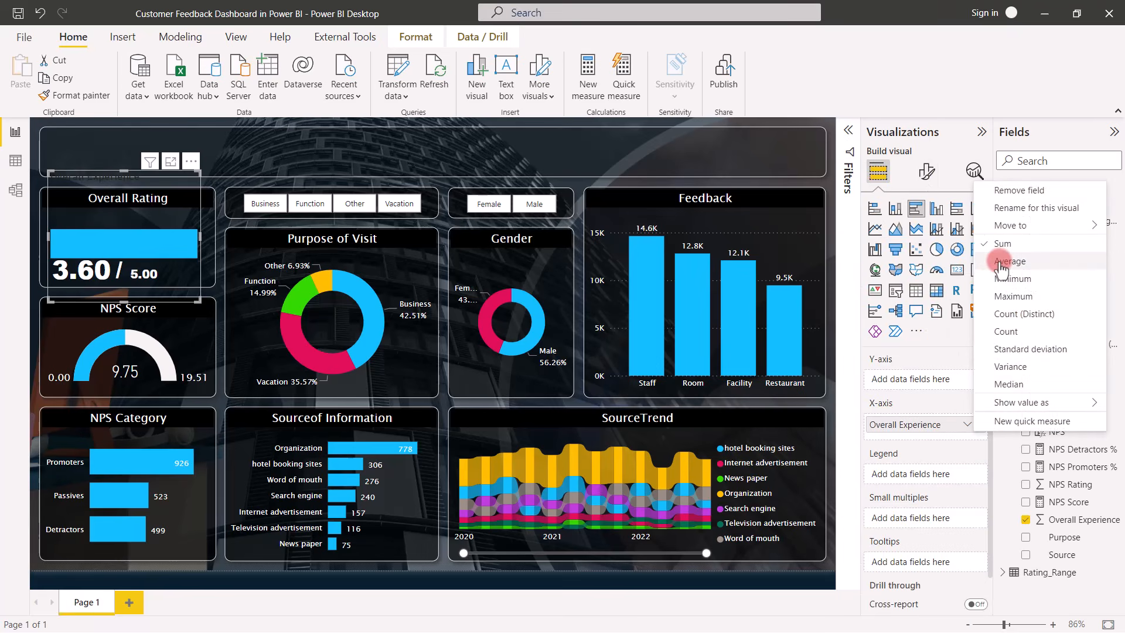
pyautogui.click(1000, 263)
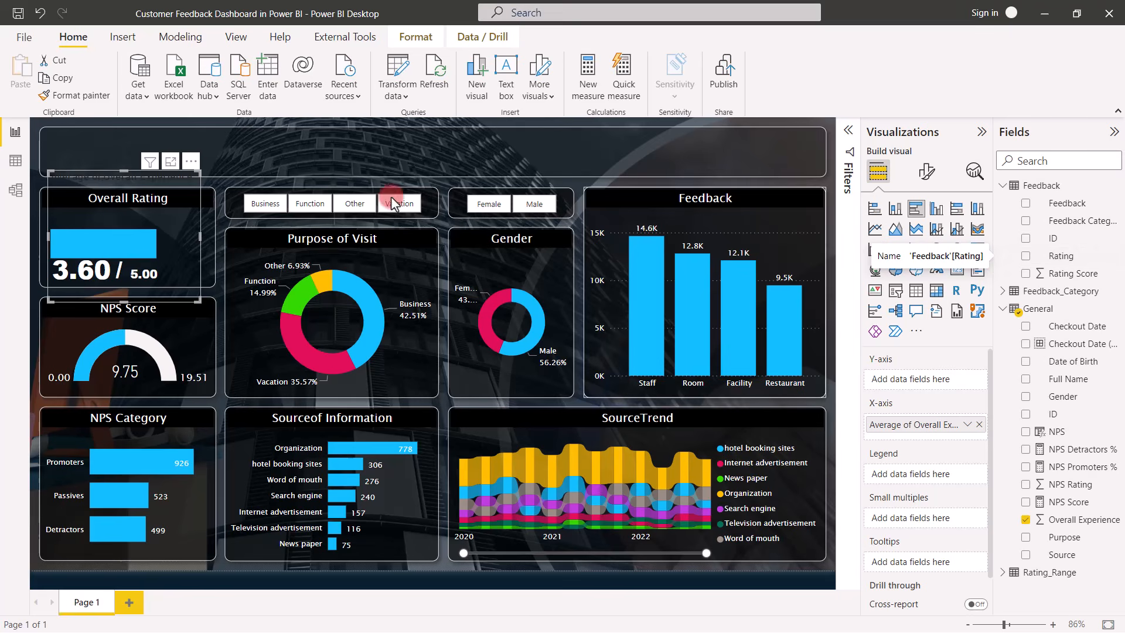
# Step: Lower the top edge of the bar chart and turn off its title
pyautogui.moveTo(126, 199); pyautogui.dragTo(126, 211)
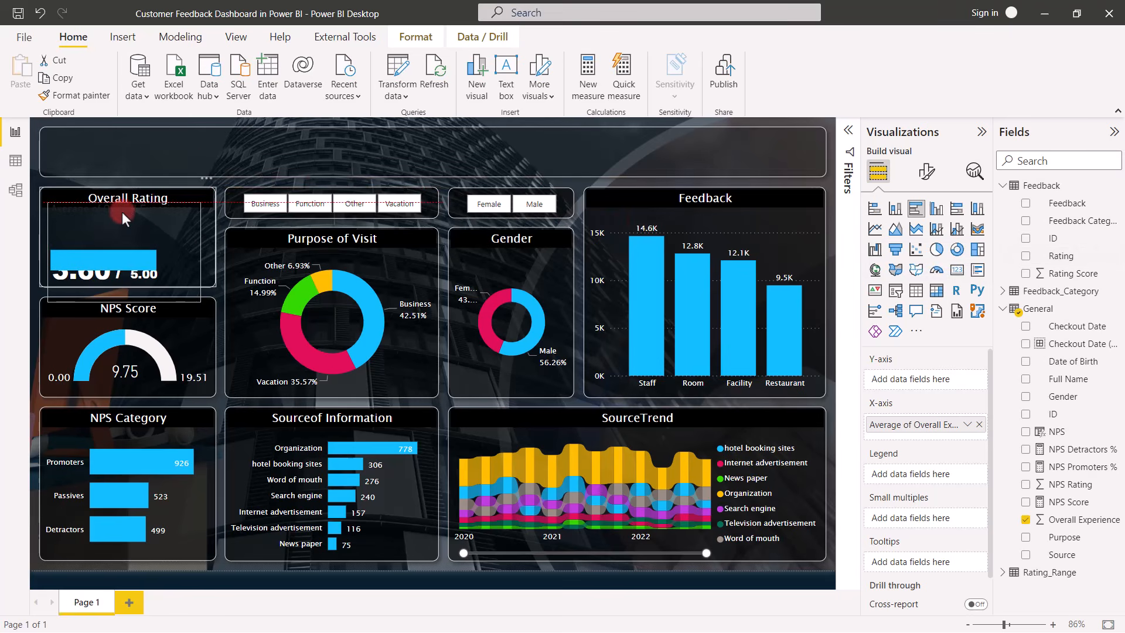
pyautogui.click(925, 173)
pyautogui.click(924, 236)
pyautogui.click(974, 303)
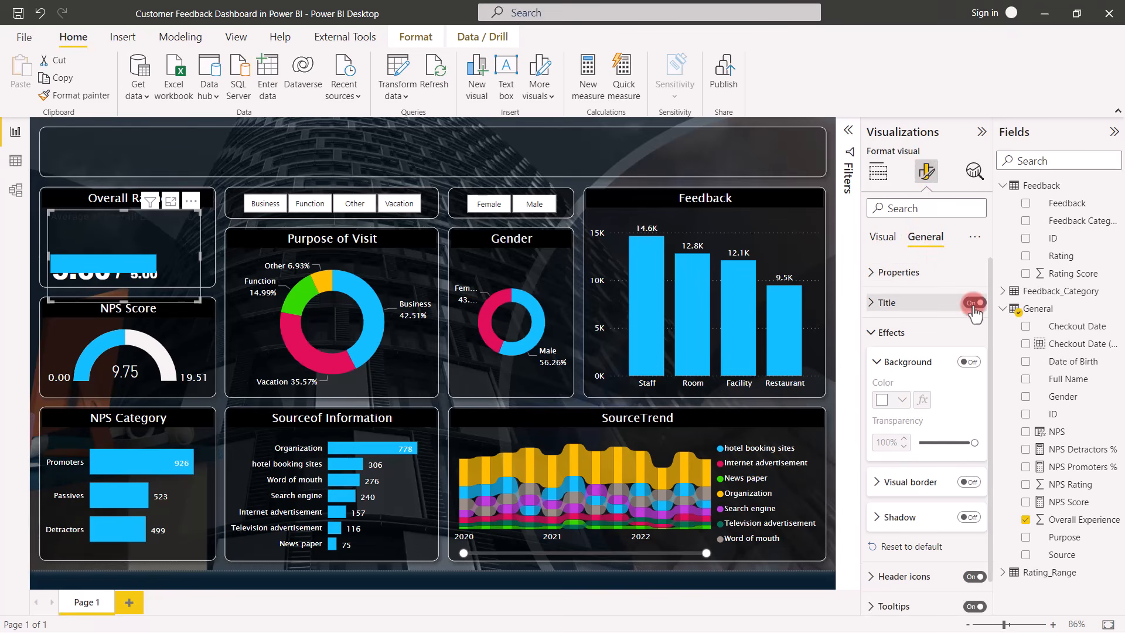
pyautogui.click(974, 303)
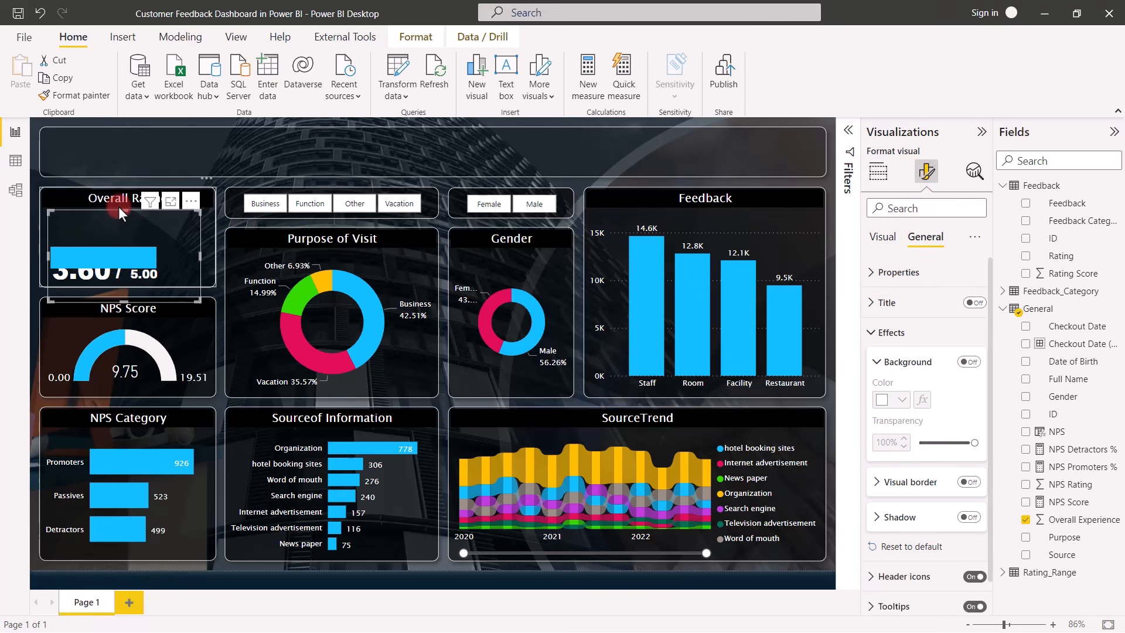
# Step: Resize the bar chart so its bar sits above the rating value and its frame spans the Overall Rating box's width
pyautogui.moveTo(119, 209); pyautogui.dragTo(118, 173)
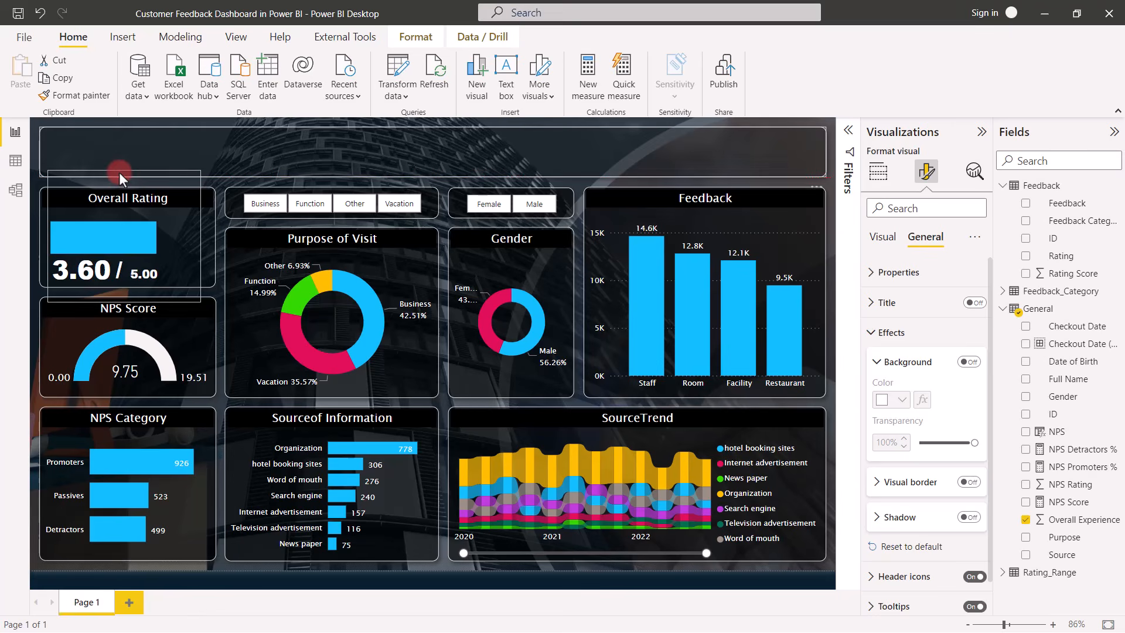
pyautogui.moveTo(122, 301); pyautogui.dragTo(122, 275)
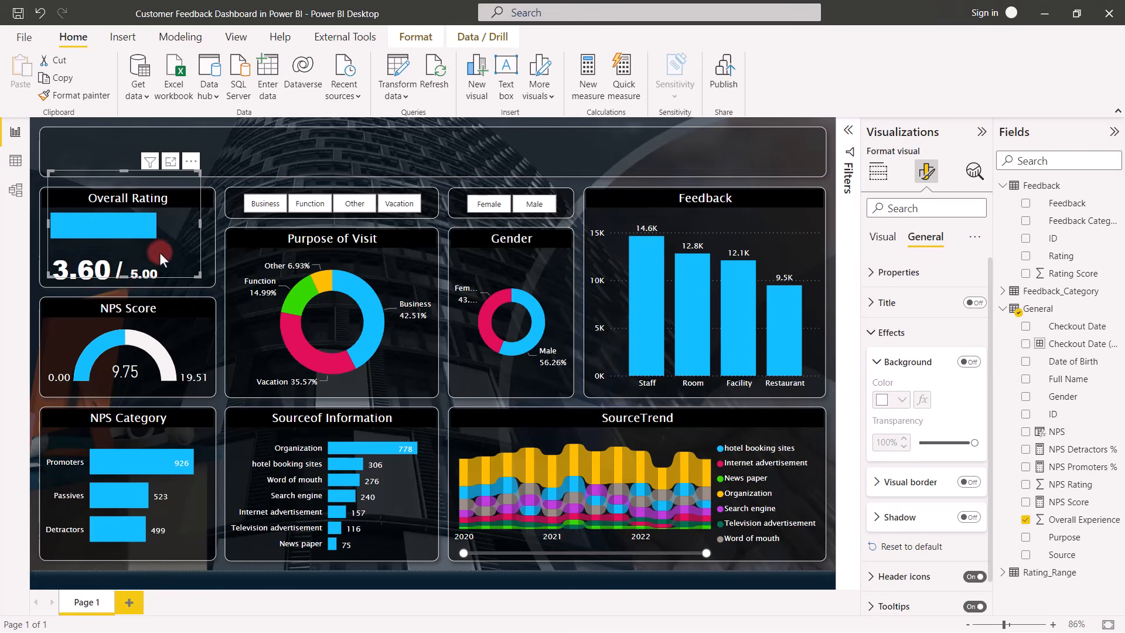
pyautogui.moveTo(203, 227); pyautogui.dragTo(210, 224)
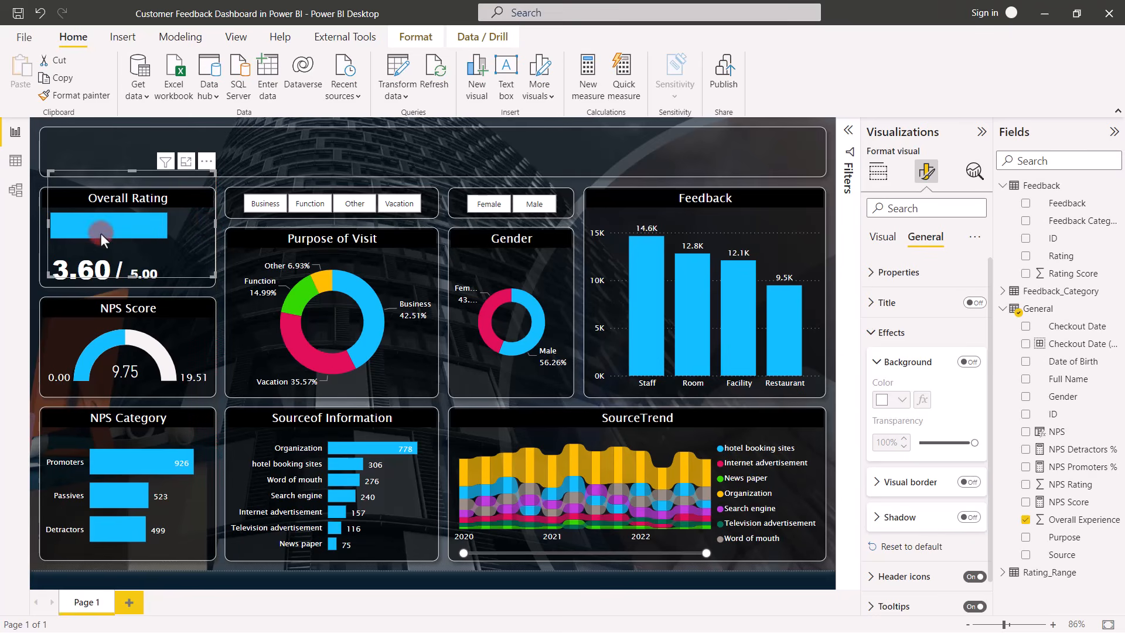
pyautogui.moveTo(46, 227); pyautogui.dragTo(41, 226)
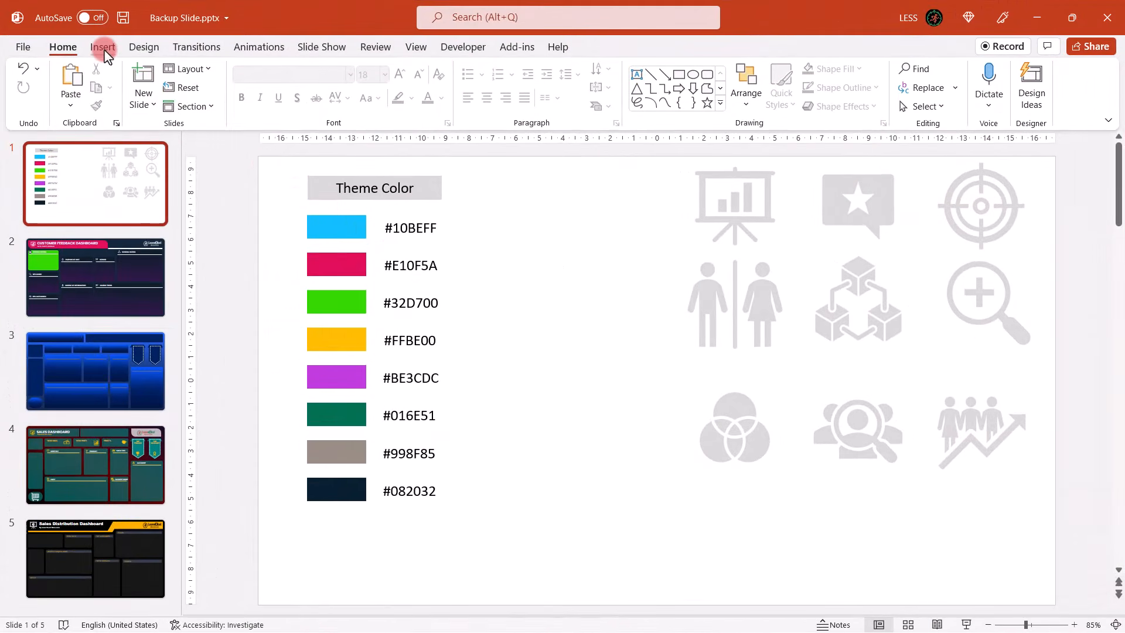
# Step: Insert a 2.54 cm square rectangle near the lower middle of slide 1 in PowerPoint's Backup Slide.pptx
pyautogui.click(103, 48)
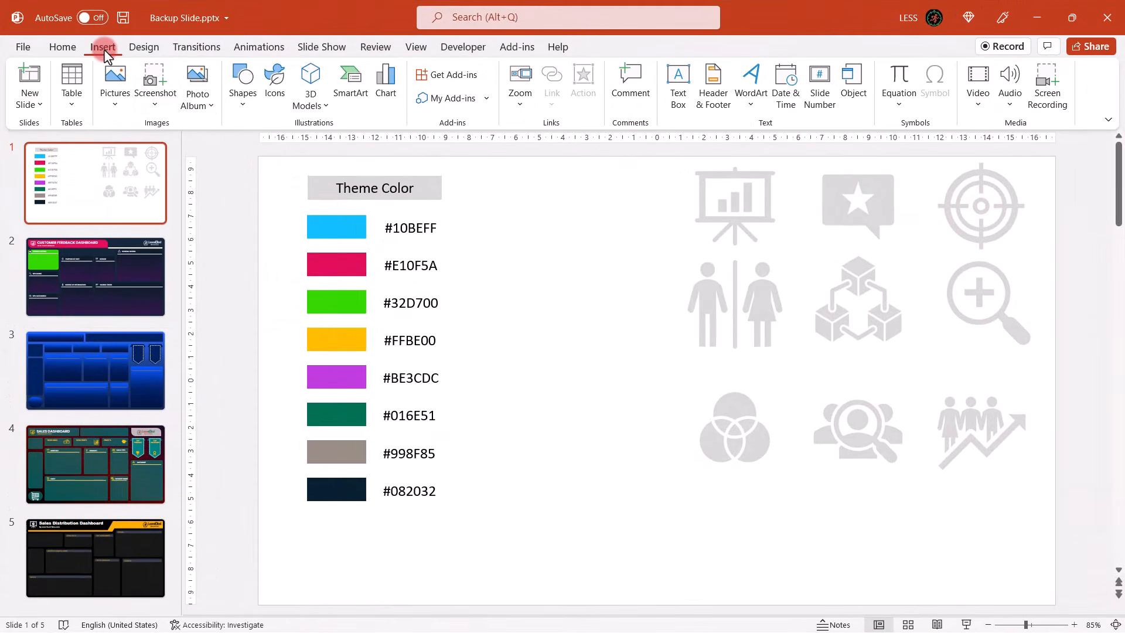
pyautogui.click(244, 97)
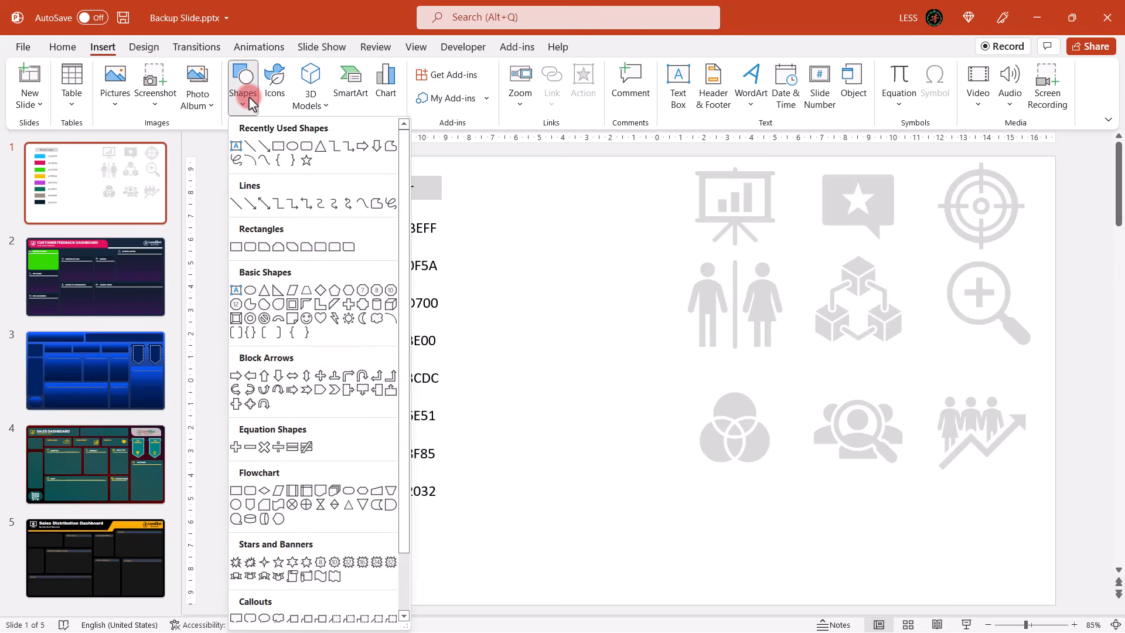
pyautogui.click(278, 148)
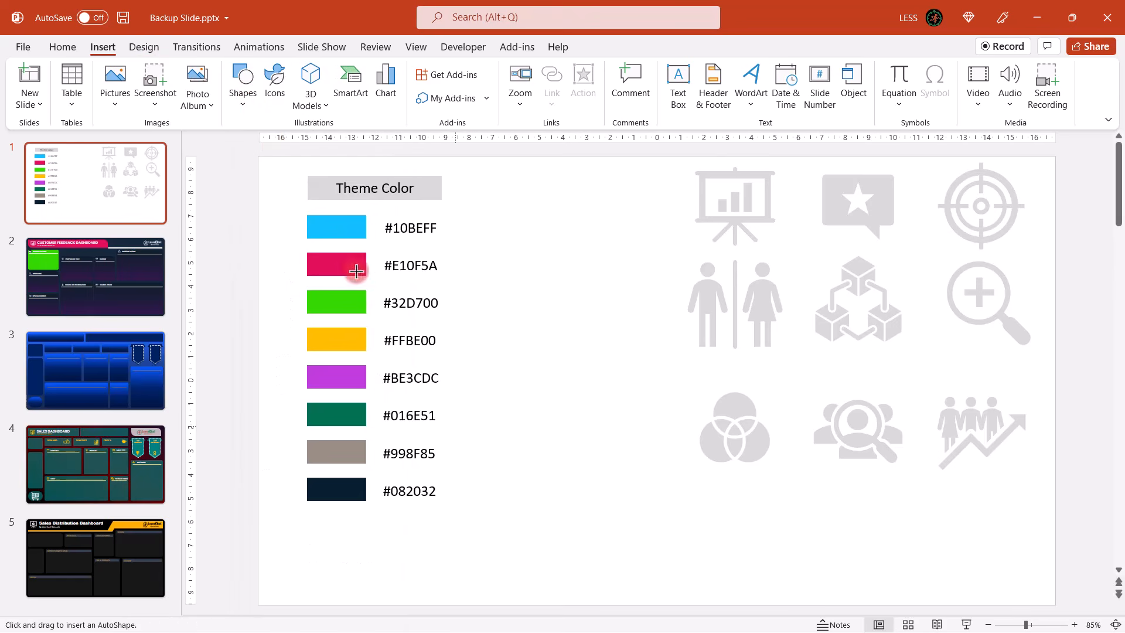
pyautogui.click(504, 491)
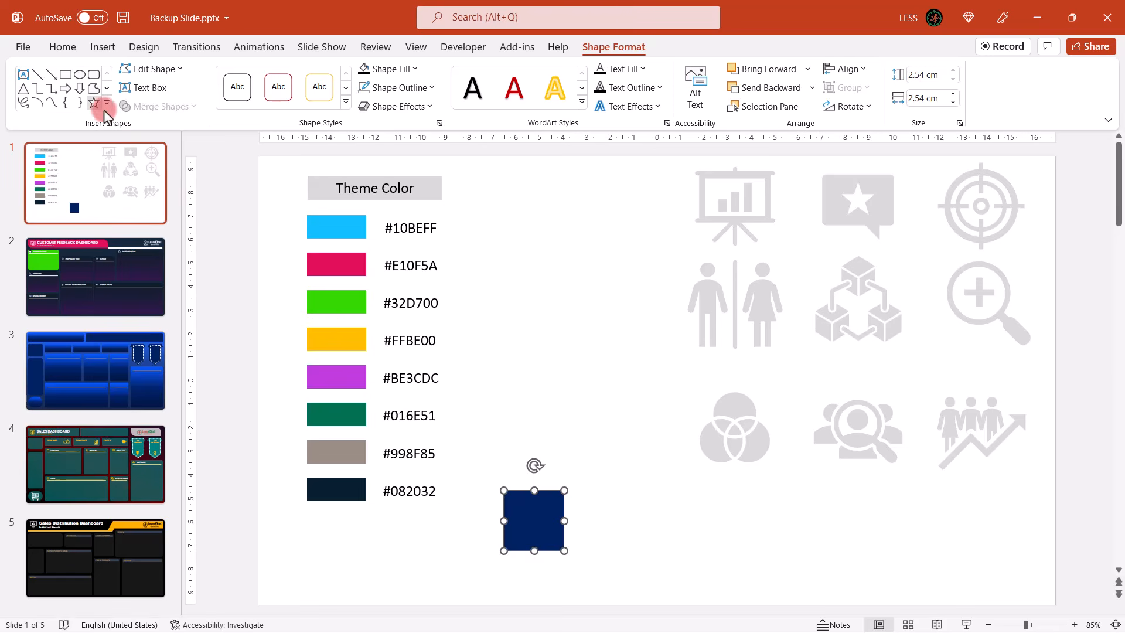
# Step: Add a five-point star beside the square and set its height and width to 2 cm
pyautogui.click(94, 103)
pyautogui.click(597, 503)
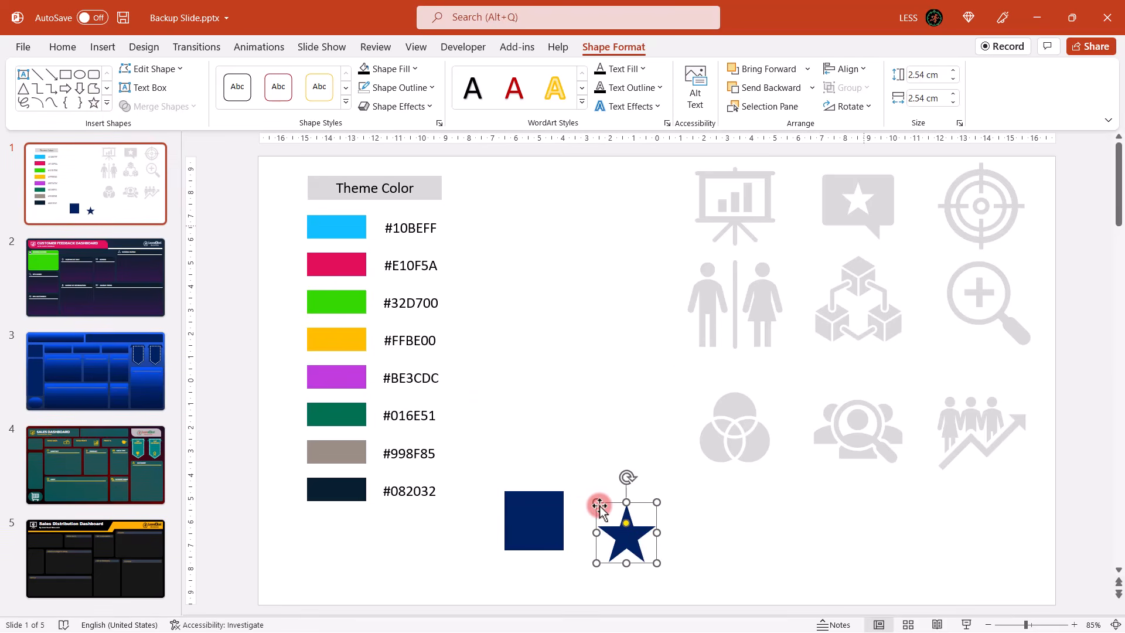
pyautogui.click(927, 75)
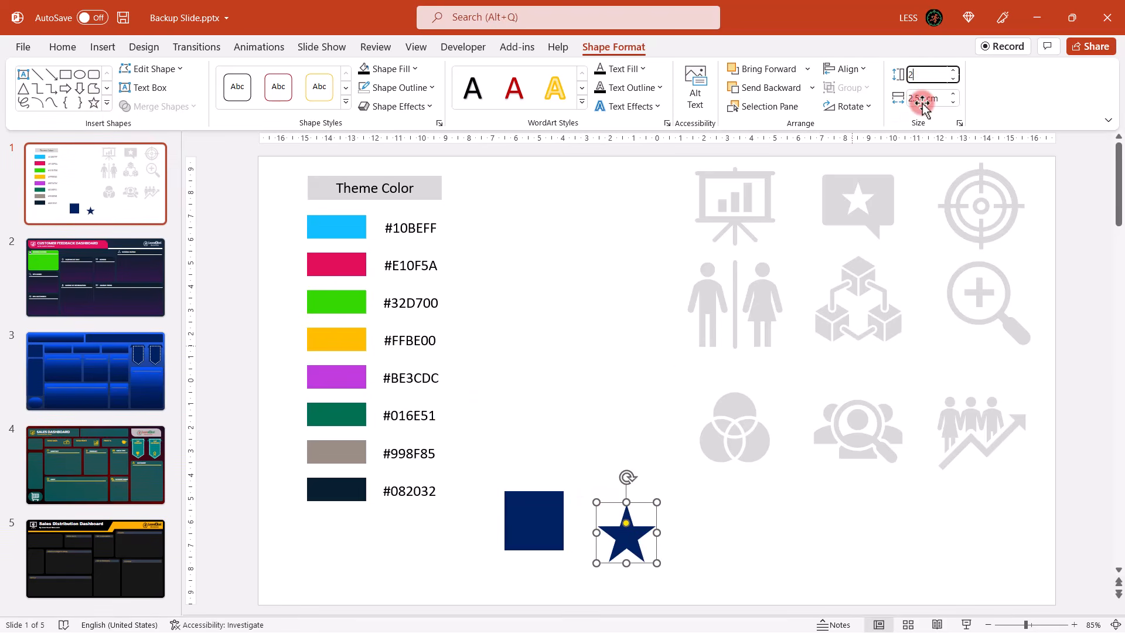
pyautogui.write('2')
pyautogui.click(922, 98)
pyautogui.write('2')
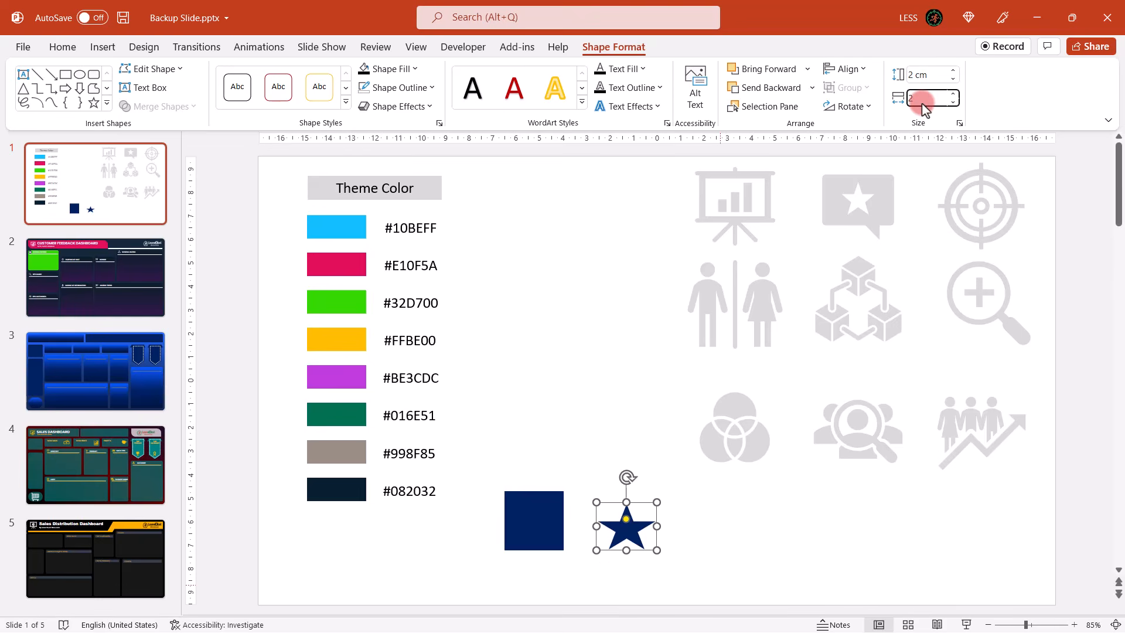
pyautogui.click(736, 356)
# Step: Shift the star slightly away from the square, duplicate it four times, and move the last copy well away from the others
pyautogui.moveTo(615, 510); pyautogui.dragTo(633, 518)
pyautogui.hotkey('ctrl', 'd')
pyautogui.hotkey('ctrl', 'd')
pyautogui.hotkey('ctrl', 'd')
pyautogui.hotkey('ctrl', 'd')
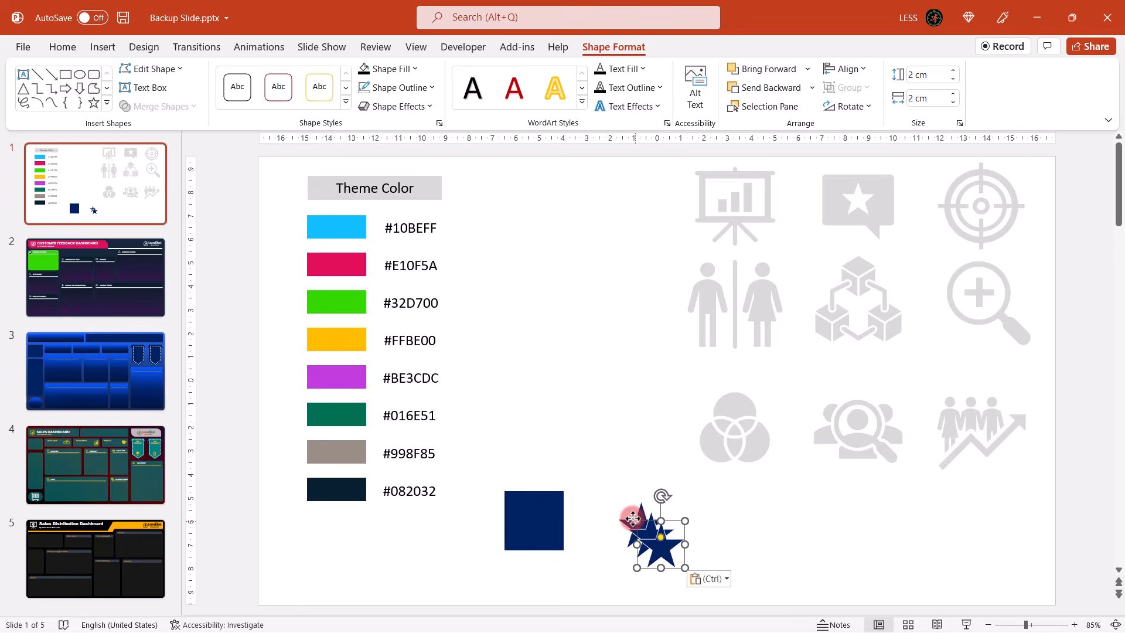
pyautogui.moveTo(679, 564); pyautogui.dragTo(854, 529)
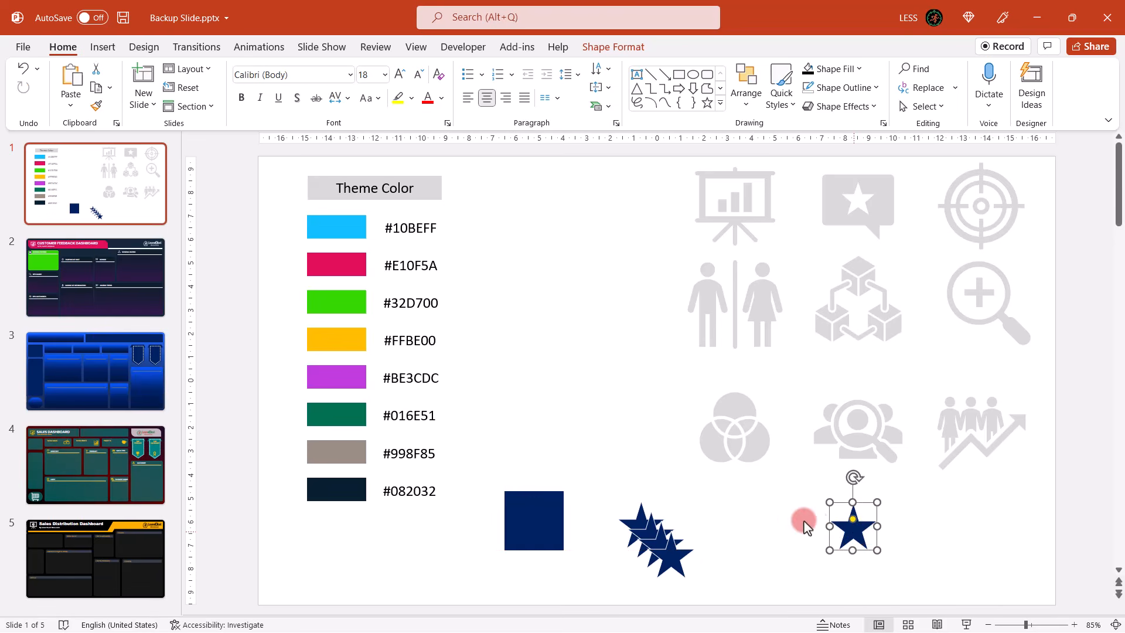
# Step: Select all five stars, align them to the top and distribute them horizontally into an even row
pyautogui.moveTo(608, 476); pyautogui.dragTo(902, 595)
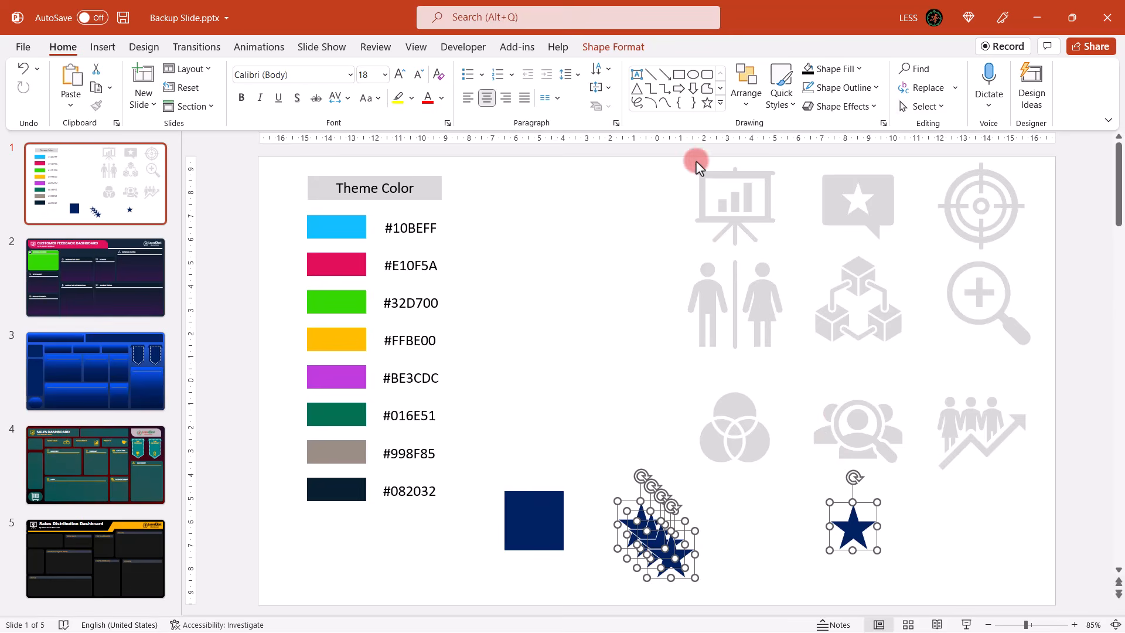
pyautogui.click(641, 47)
pyautogui.click(865, 69)
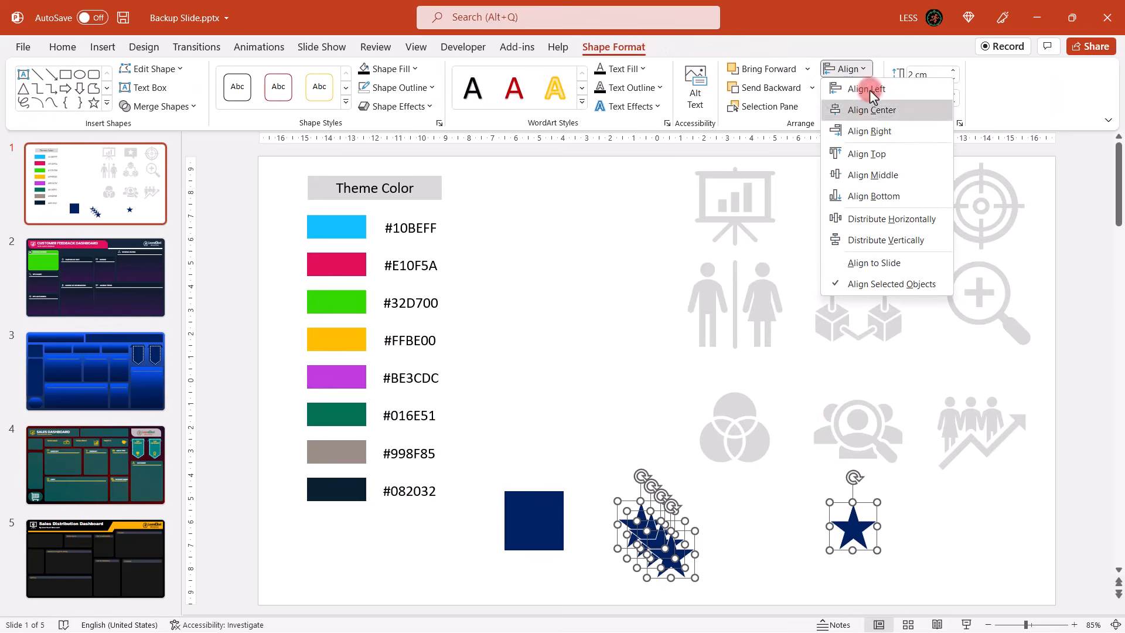
pyautogui.click(877, 154)
pyautogui.click(861, 69)
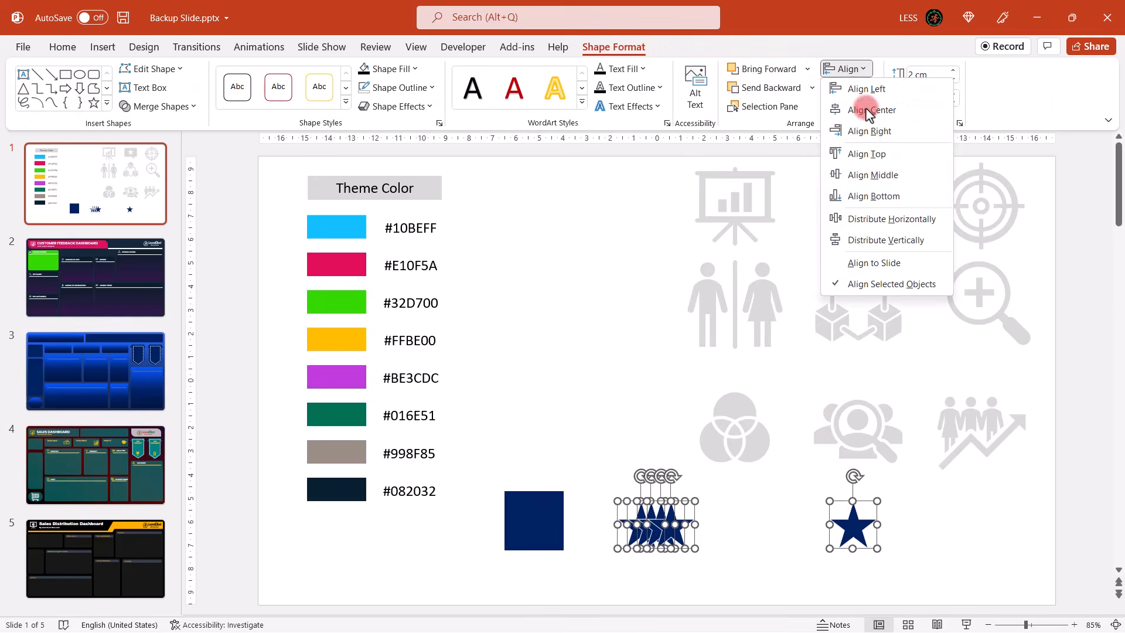
pyautogui.click(884, 220)
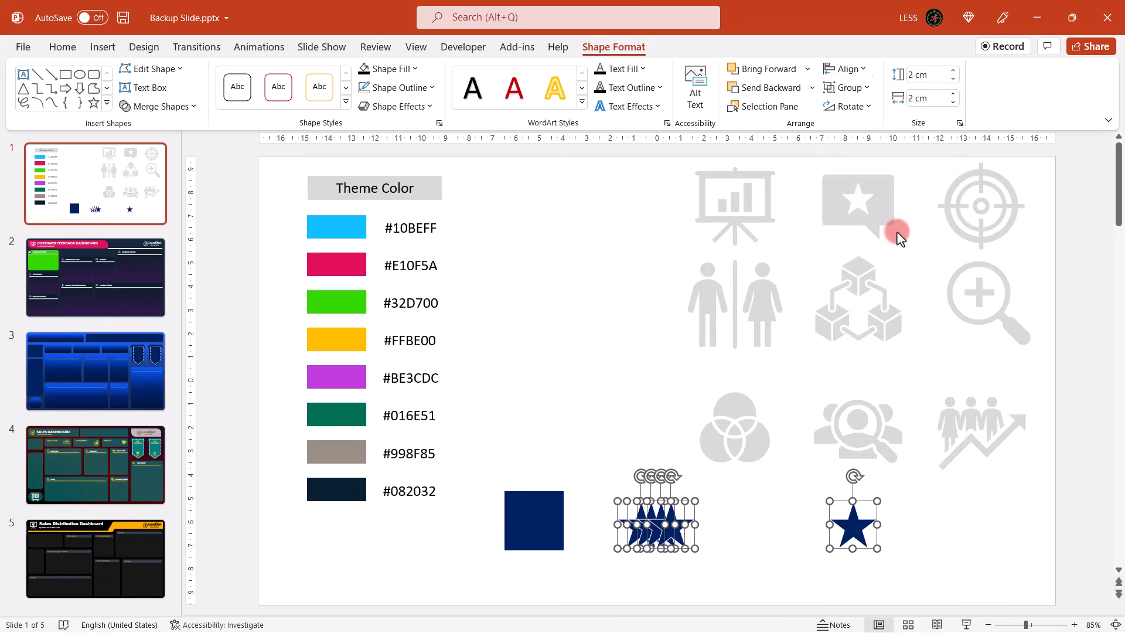
pyautogui.click(635, 427)
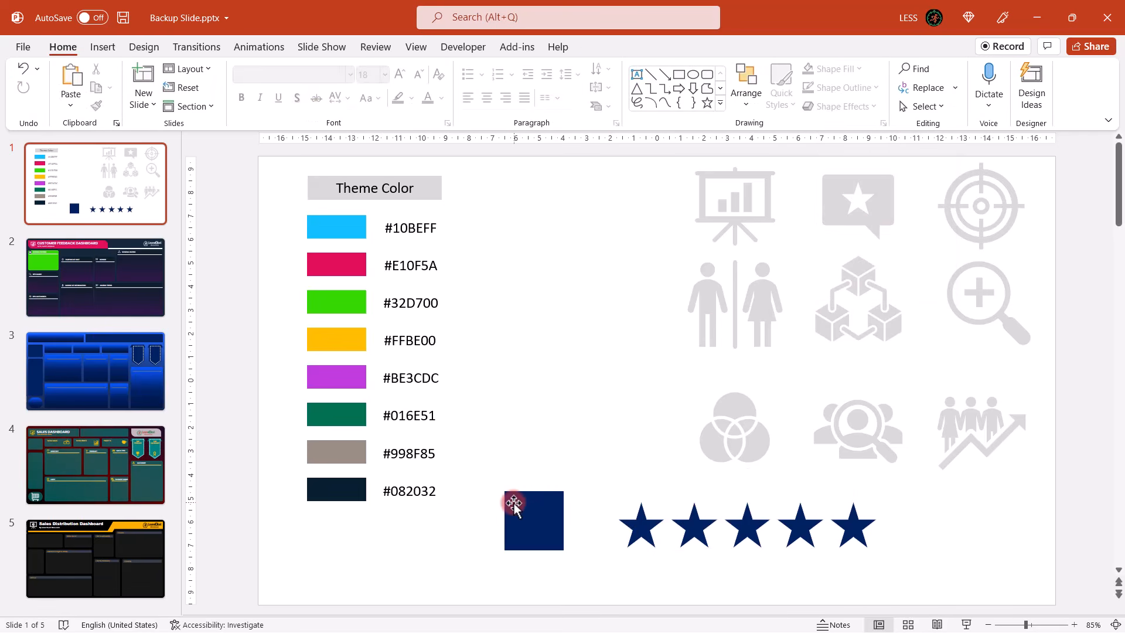
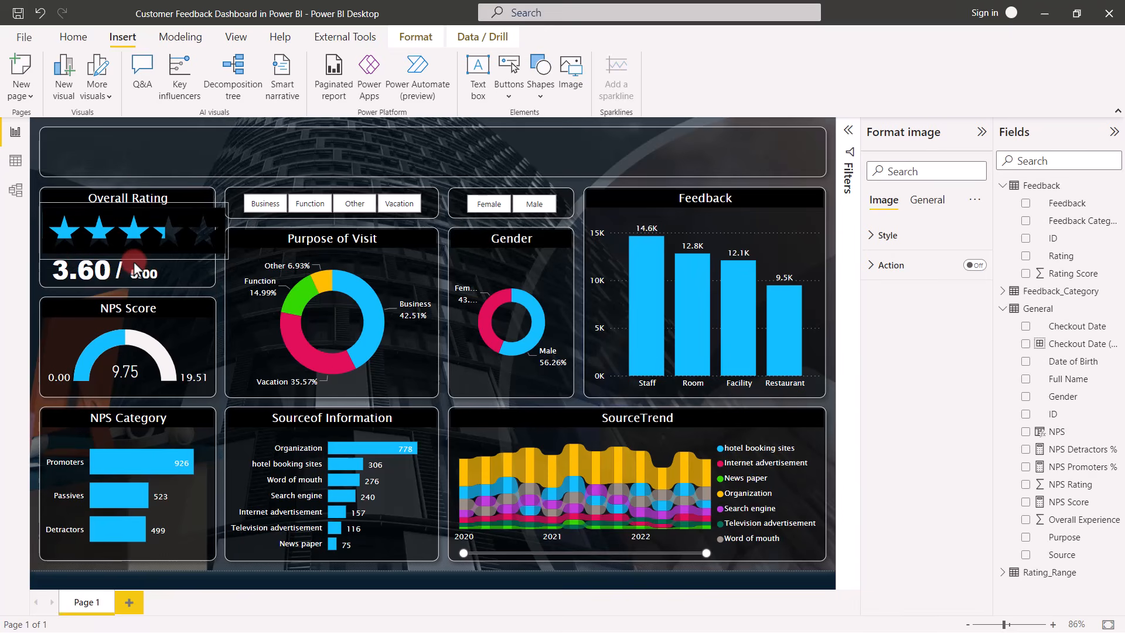
# Step: Reposition and narrow the star cut-out image so it fits over the rating bar inside the Overall Rating card
pyautogui.click(138, 220)
pyautogui.moveTo(138, 220); pyautogui.dragTo(127, 232)
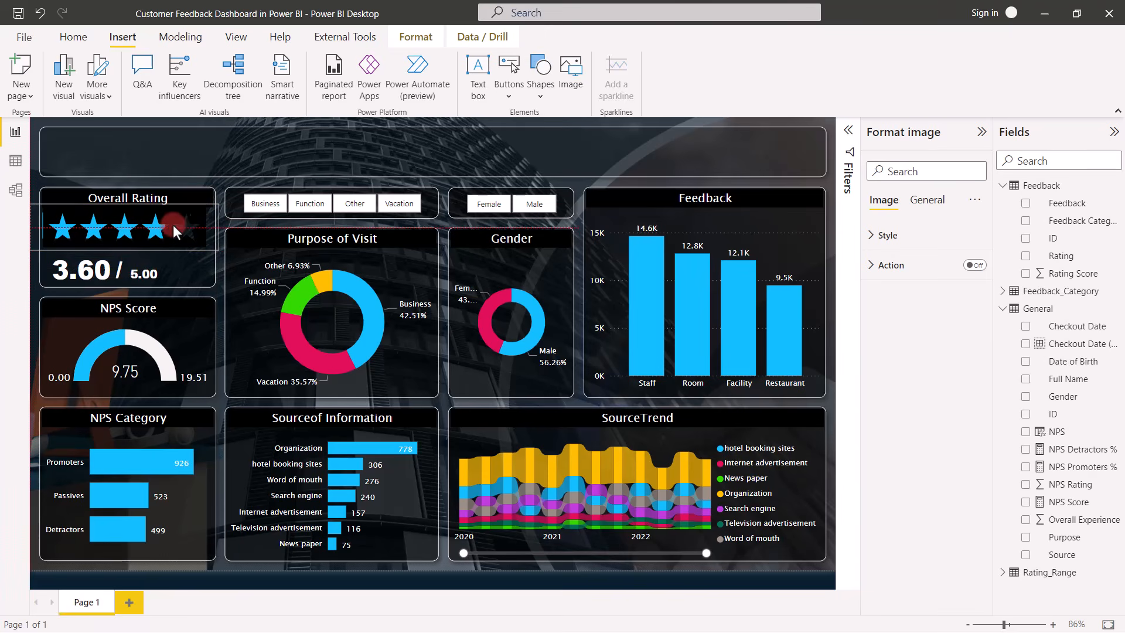
pyautogui.moveTo(213, 226); pyautogui.dragTo(202, 226)
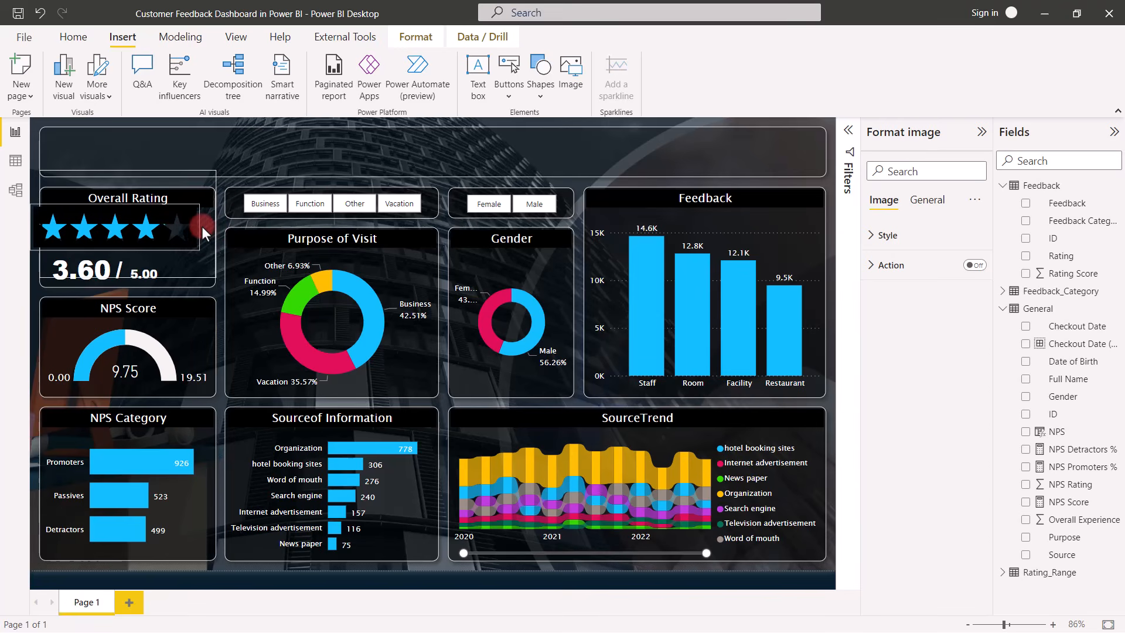
pyautogui.click(99, 228)
pyautogui.moveTo(98, 227); pyautogui.dragTo(108, 227)
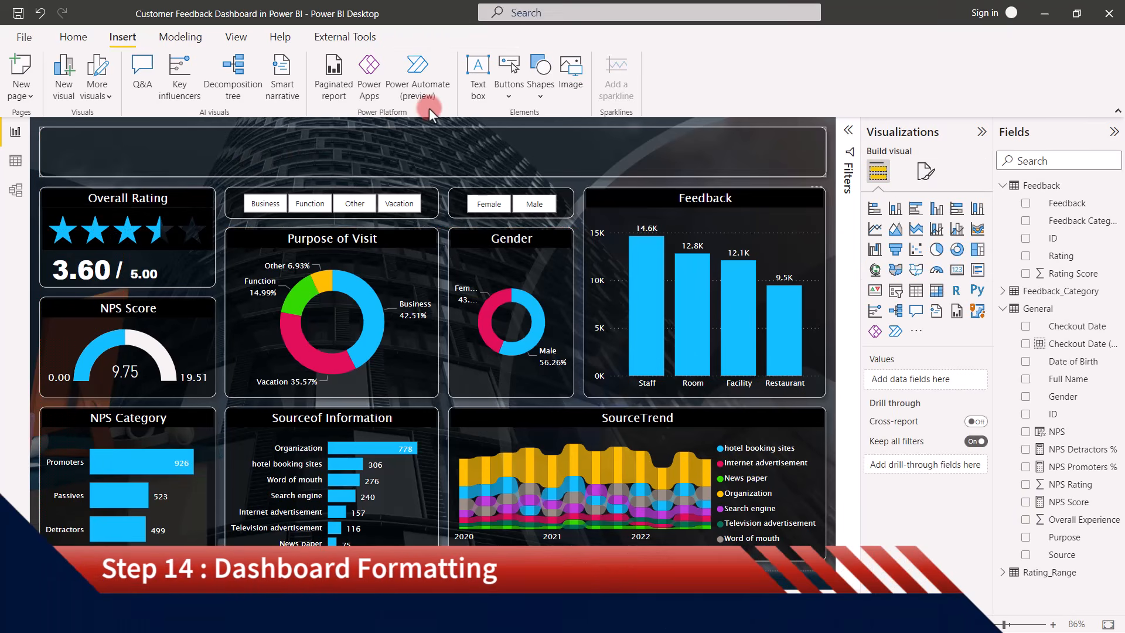
# Step: Insert the image Icon 1.png, shrink it to the header banner's height and place it at the banner's left end
pyautogui.click(575, 74)
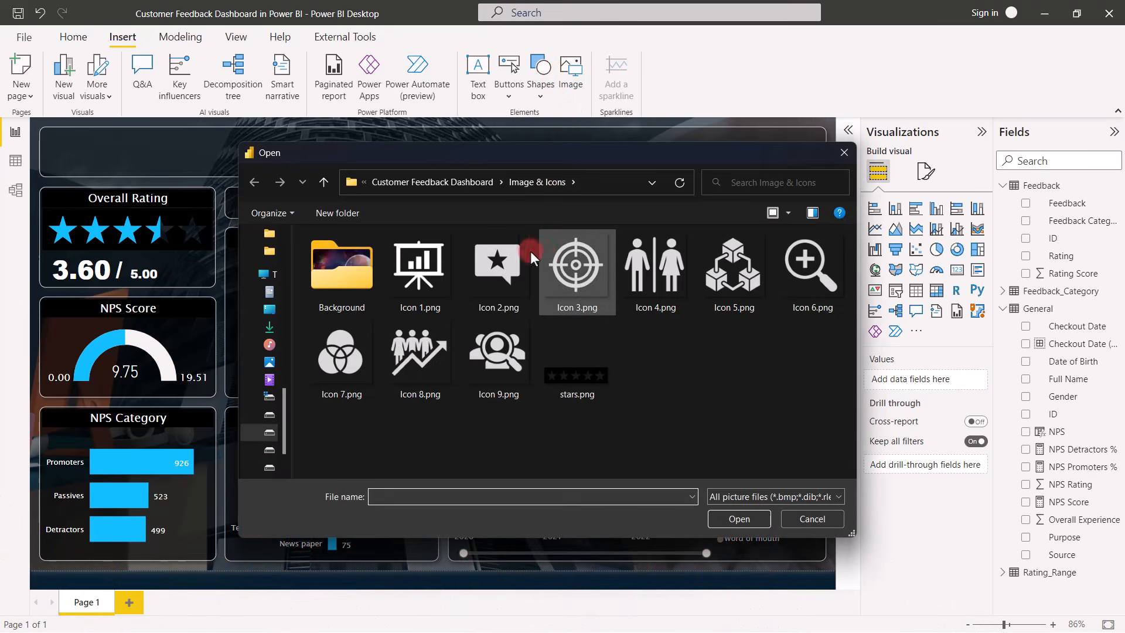
pyautogui.click(422, 258)
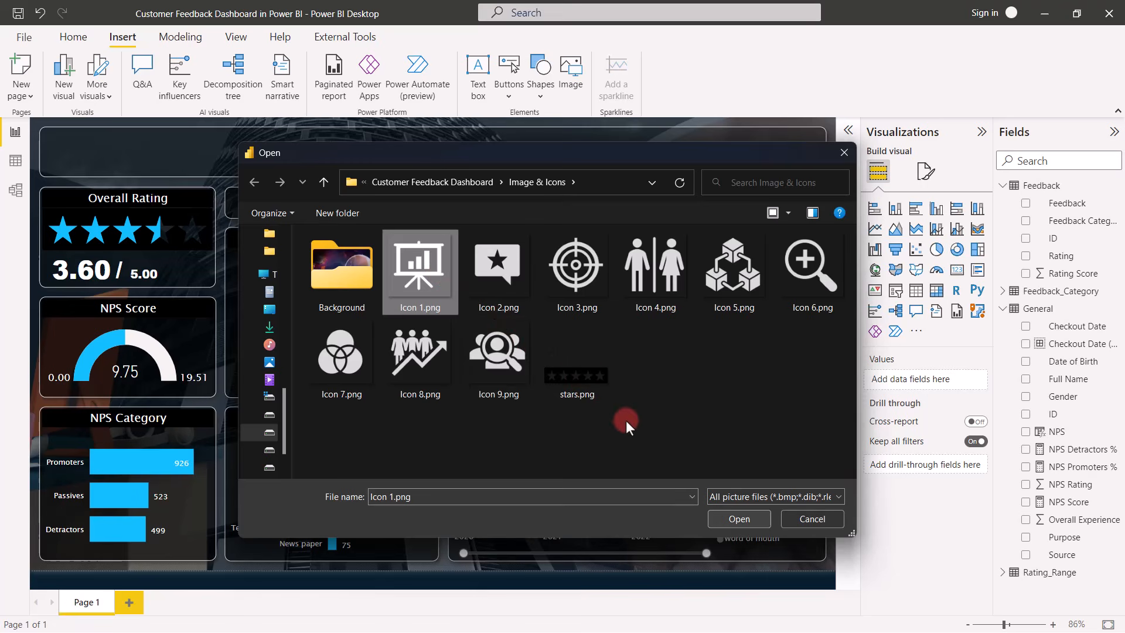
pyautogui.click(739, 519)
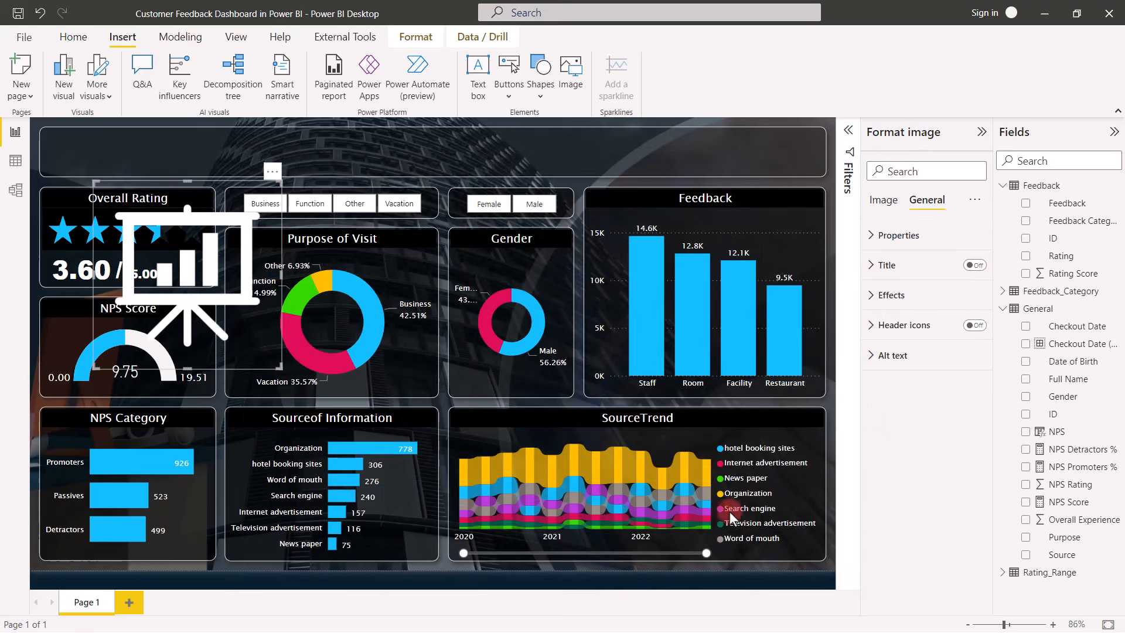
pyautogui.moveTo(280, 367); pyautogui.dragTo(66, 143)
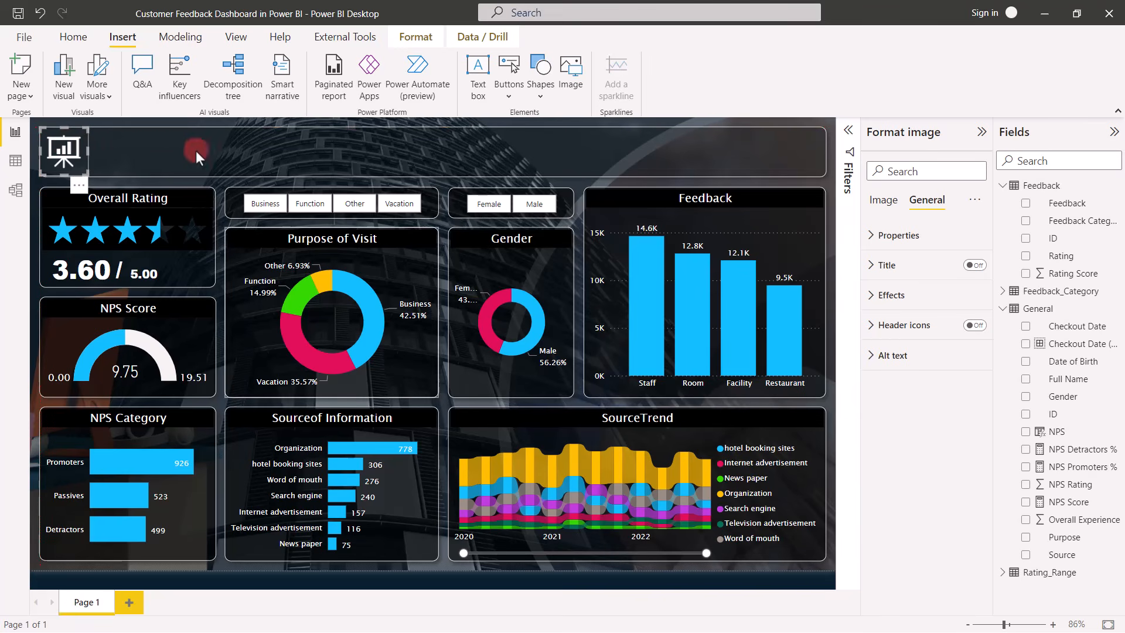
pyautogui.click(832, 186)
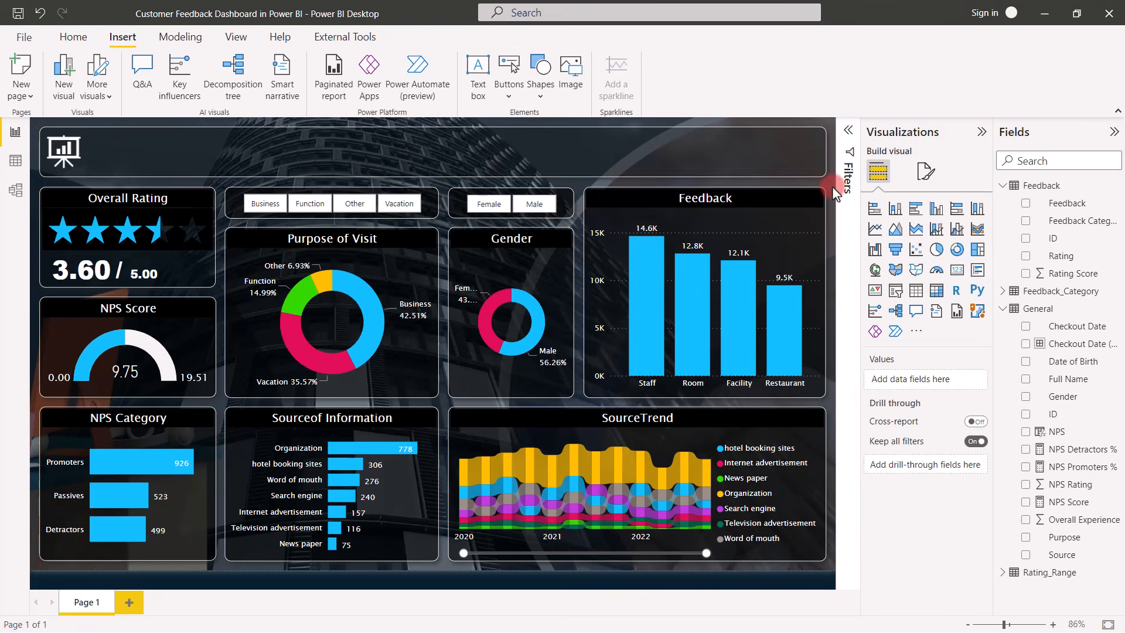
# Step: Insert the image Icon 2.png and align it with the upper-left corner of the Overall Rating card
pyautogui.click(571, 64)
pyautogui.click(499, 273)
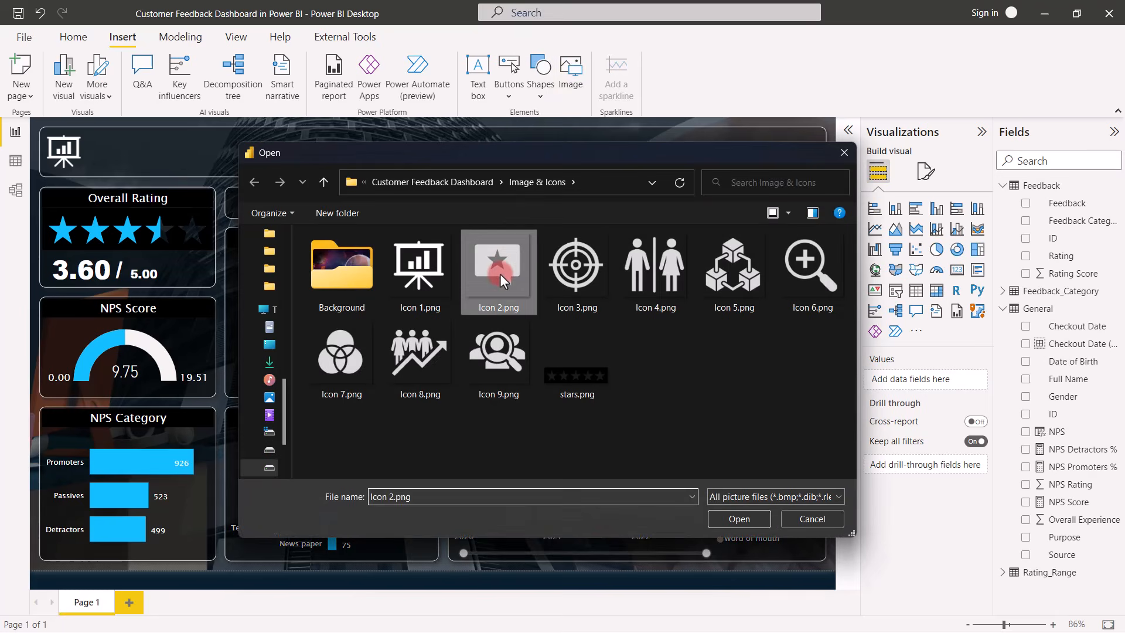
pyautogui.click(739, 519)
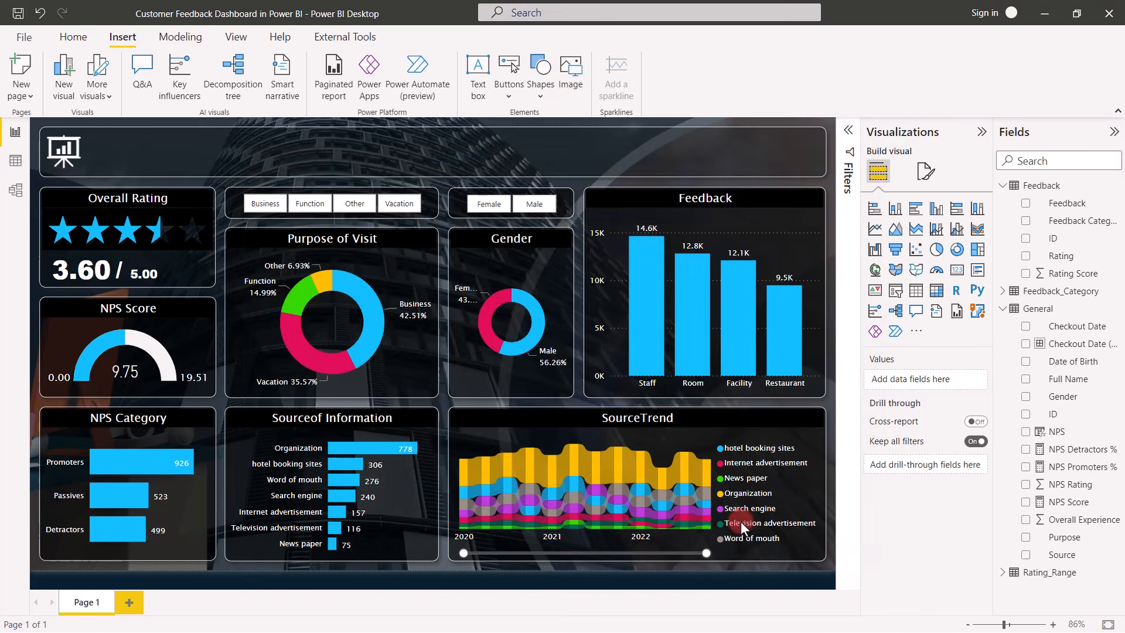
pyautogui.moveTo(171, 241); pyautogui.dragTo(142, 241)
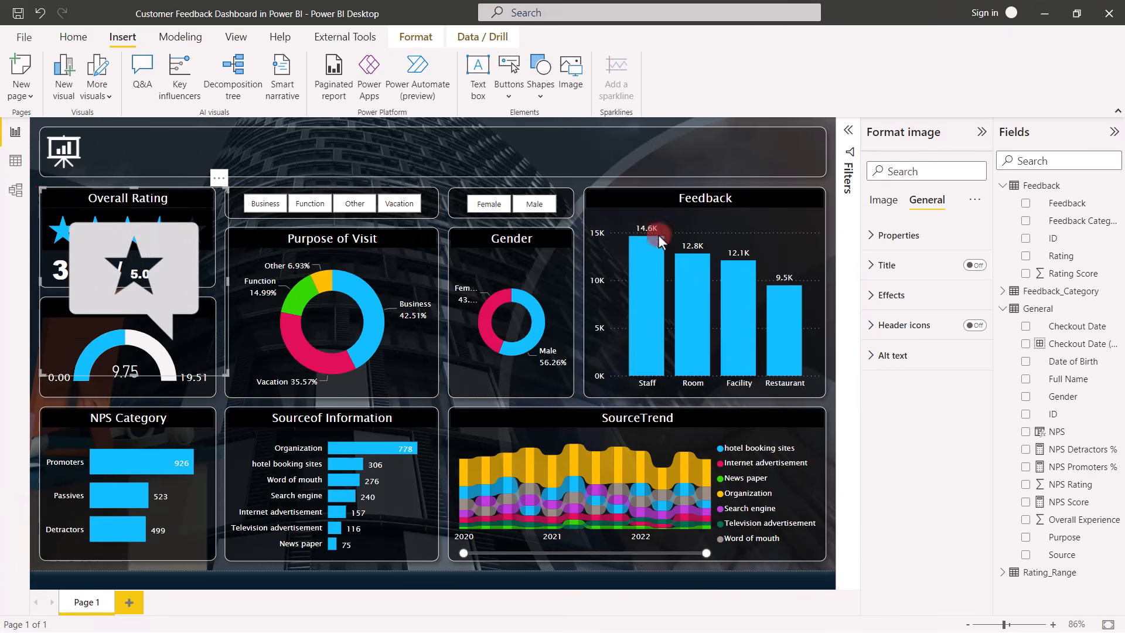
# Step: Set the height and width of the Overall Rating card's speech-bubble icon to 40
pyautogui.click(877, 235)
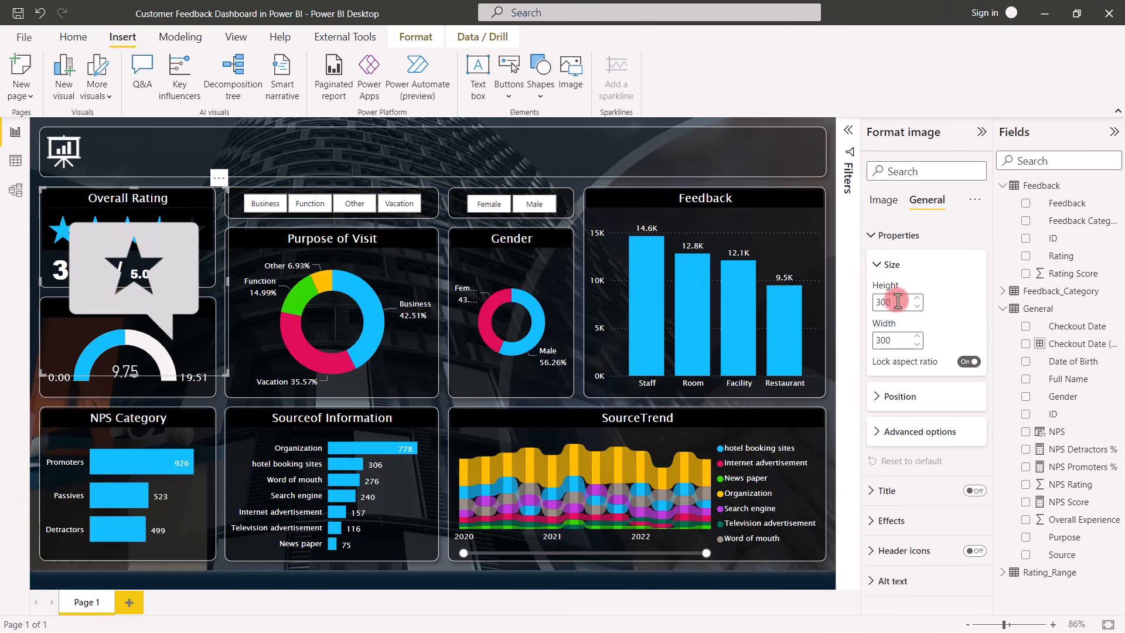
pyautogui.doubleClick(895, 301)
pyautogui.write('40')
pyautogui.press('Tab')
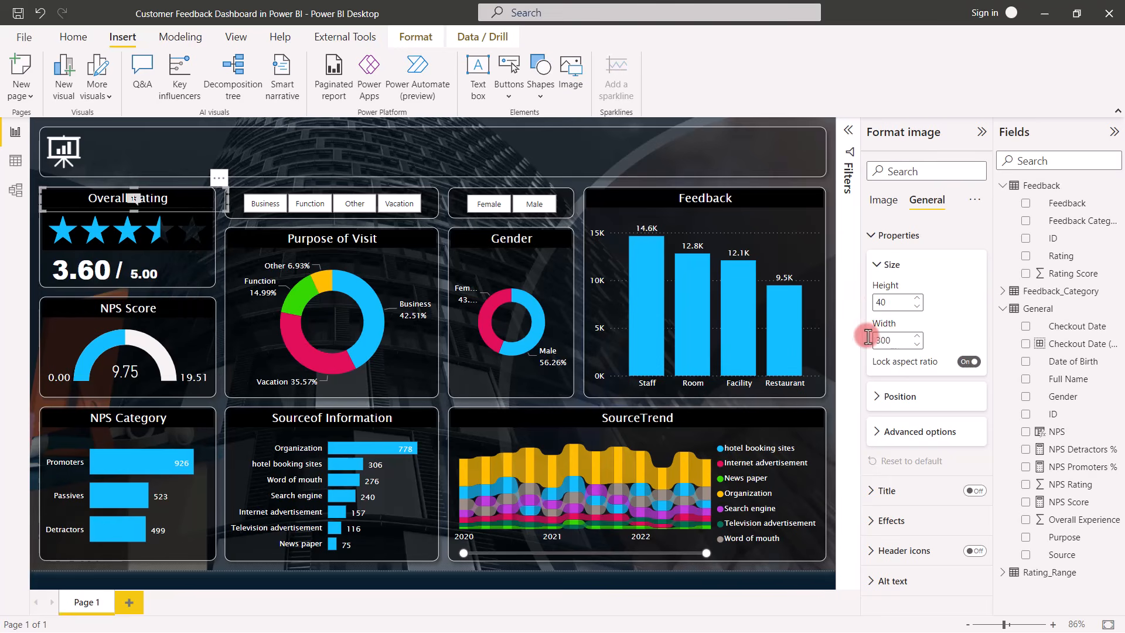
pyautogui.write('40')
pyautogui.click(855, 338)
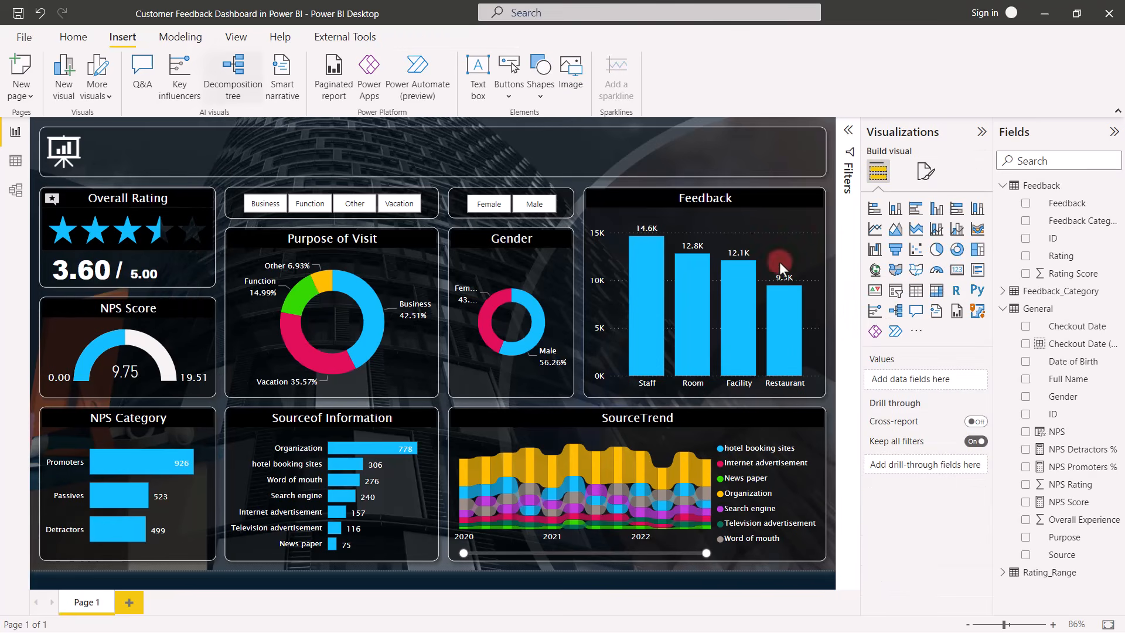
# Step: Insert the image Icon 3.png and align it with the upper-left corner of the Purpose of Visit card
pyautogui.click(580, 70)
pyautogui.click(574, 267)
pyautogui.click(739, 516)
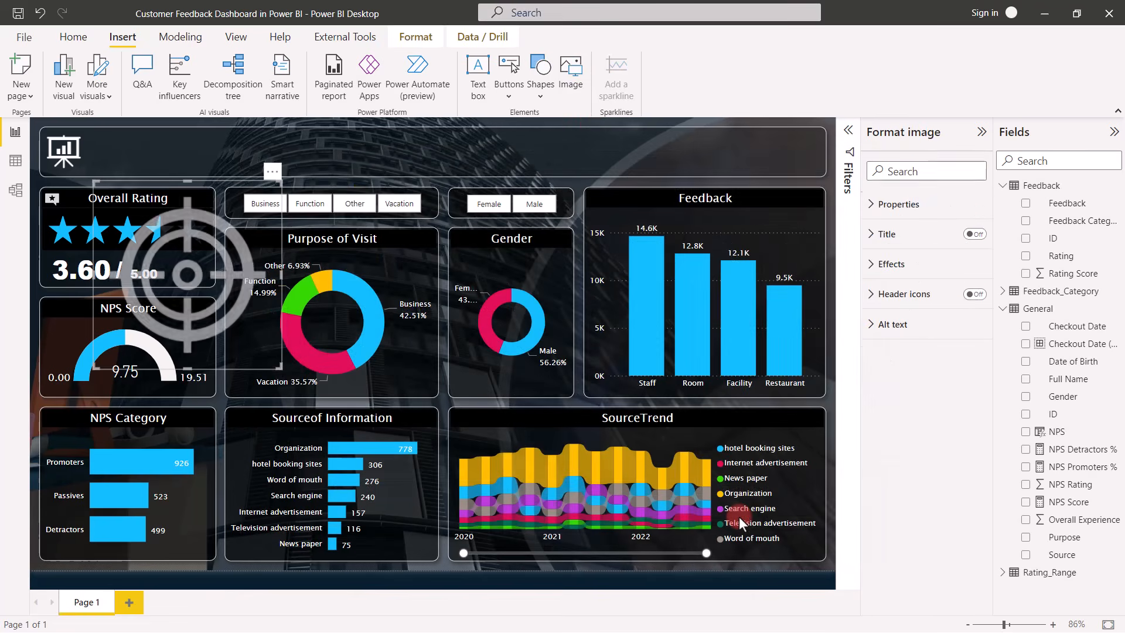
pyautogui.moveTo(206, 230); pyautogui.dragTo(340, 270)
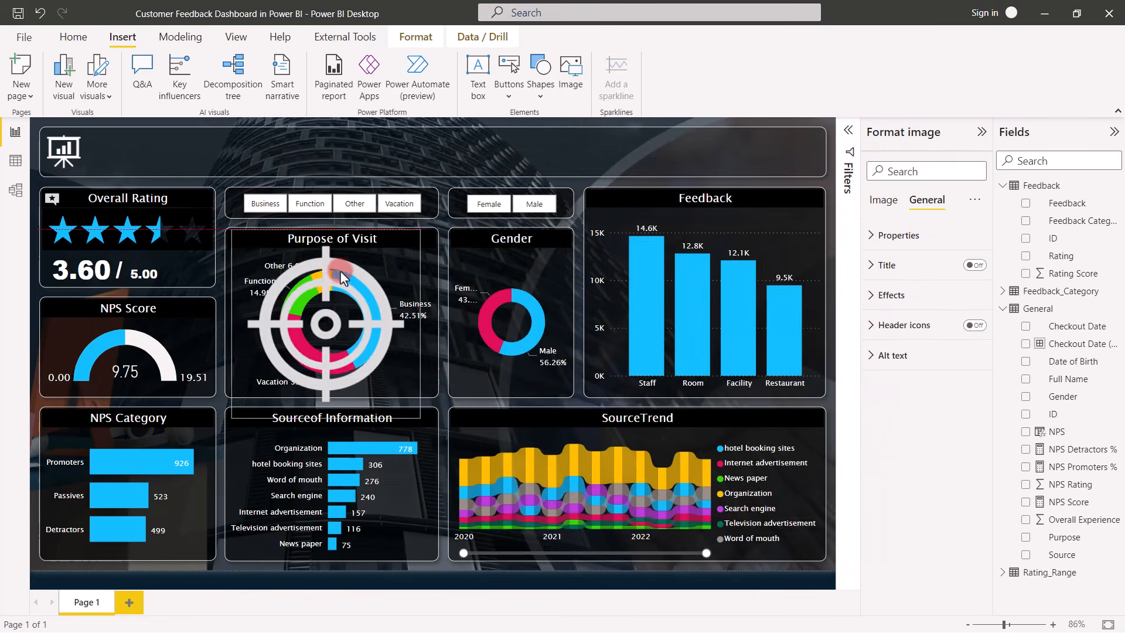
# Step: Set the height and width of the Purpose of Visit card's target icon to 40
pyautogui.click(898, 235)
pyautogui.doubleClick(890, 301)
pyautogui.write('40')
pyautogui.press('Return')
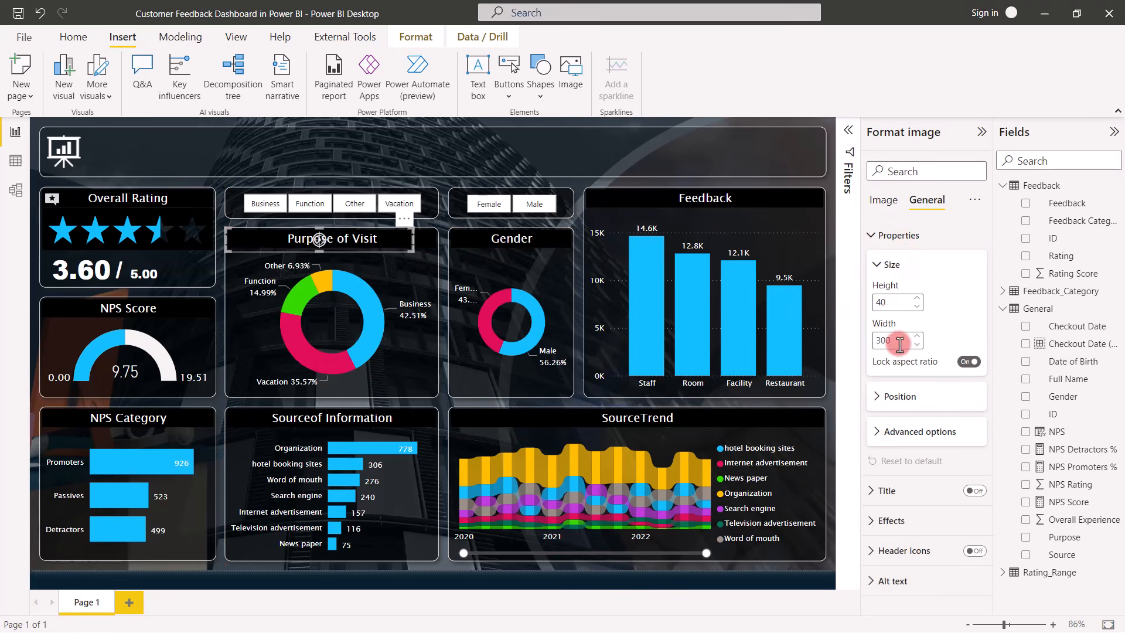
# Step: Insert the image Icon 4.png and align it with the upper-left corner of the Gender card
pyautogui.click(567, 68)
pyautogui.click(660, 296)
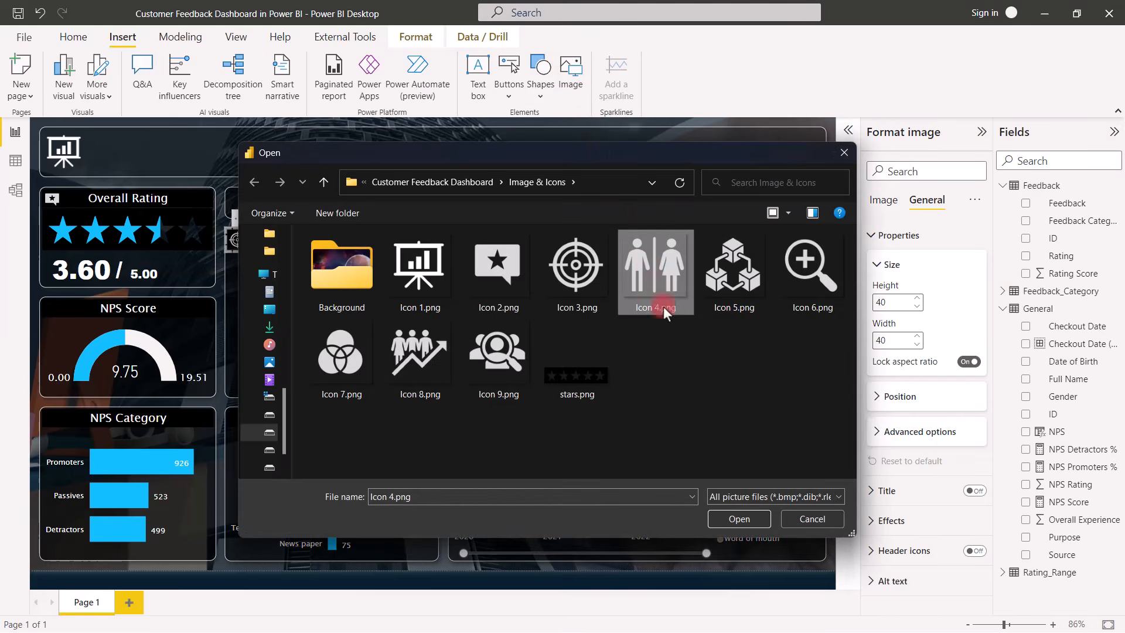
pyautogui.click(735, 515)
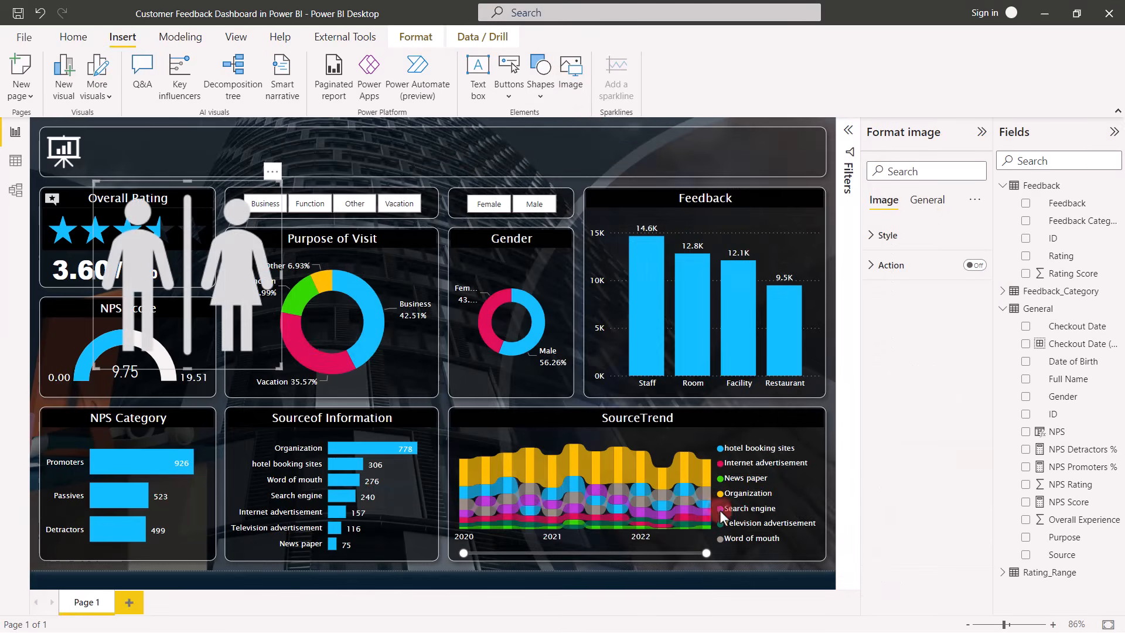
pyautogui.moveTo(177, 291); pyautogui.dragTo(532, 337)
# Step: Set the height and width of the Gender card's man-and-woman icon to 40
pyautogui.click(927, 200)
pyautogui.click(873, 235)
pyautogui.click(893, 302)
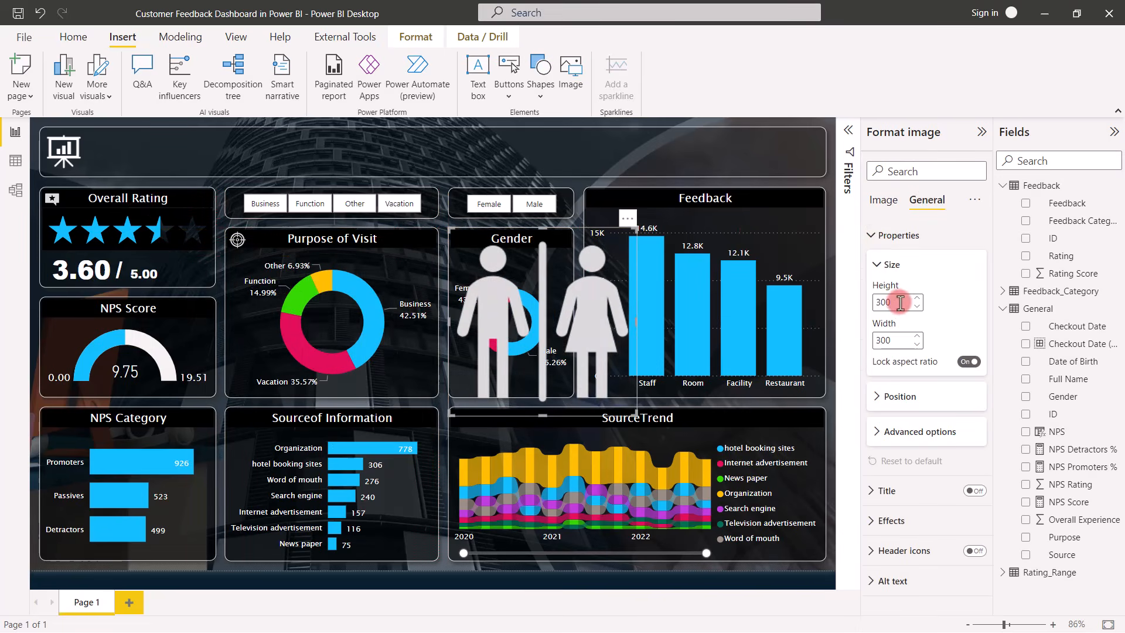
pyautogui.write('40')
pyautogui.moveTo(893, 340); pyautogui.dragTo(871, 345)
pyautogui.write('40')
pyautogui.click(831, 195)
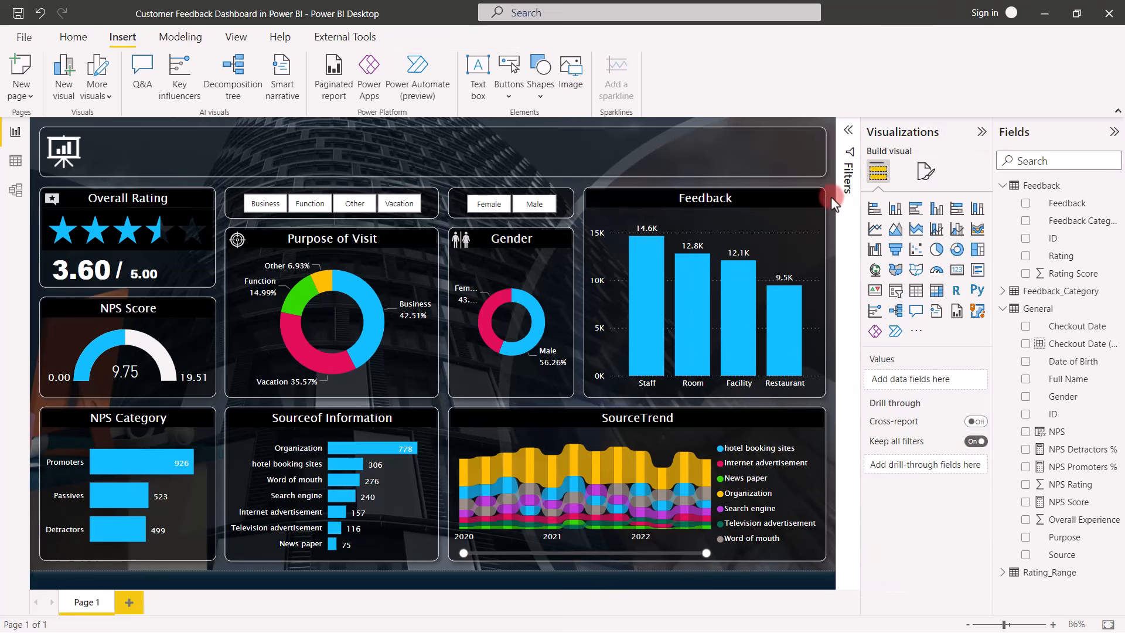
# Step: Insert the image Icon 5.png and align it with the upper-left corner of the Feedback card
pyautogui.click(572, 68)
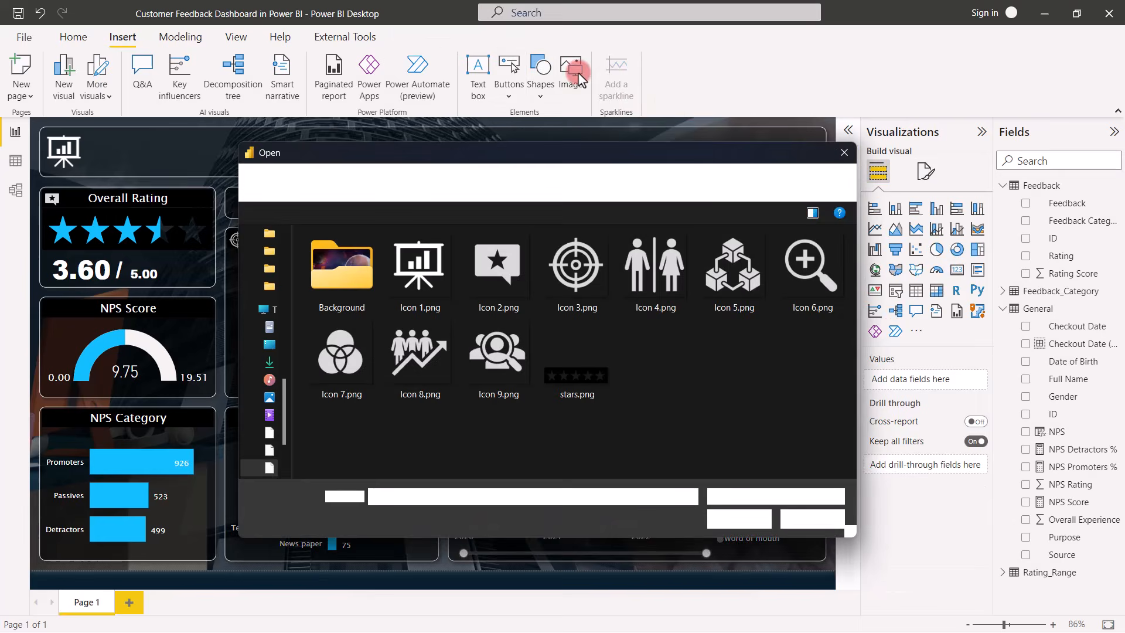
pyautogui.click(716, 261)
pyautogui.click(742, 520)
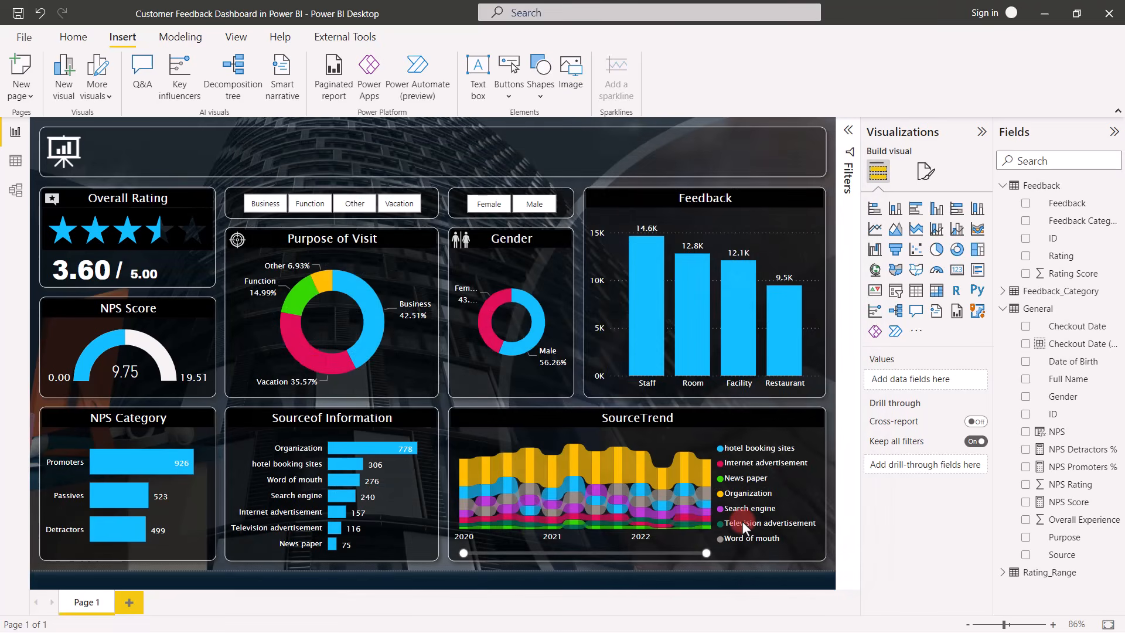
pyautogui.moveTo(175, 244); pyautogui.dragTo(620, 244)
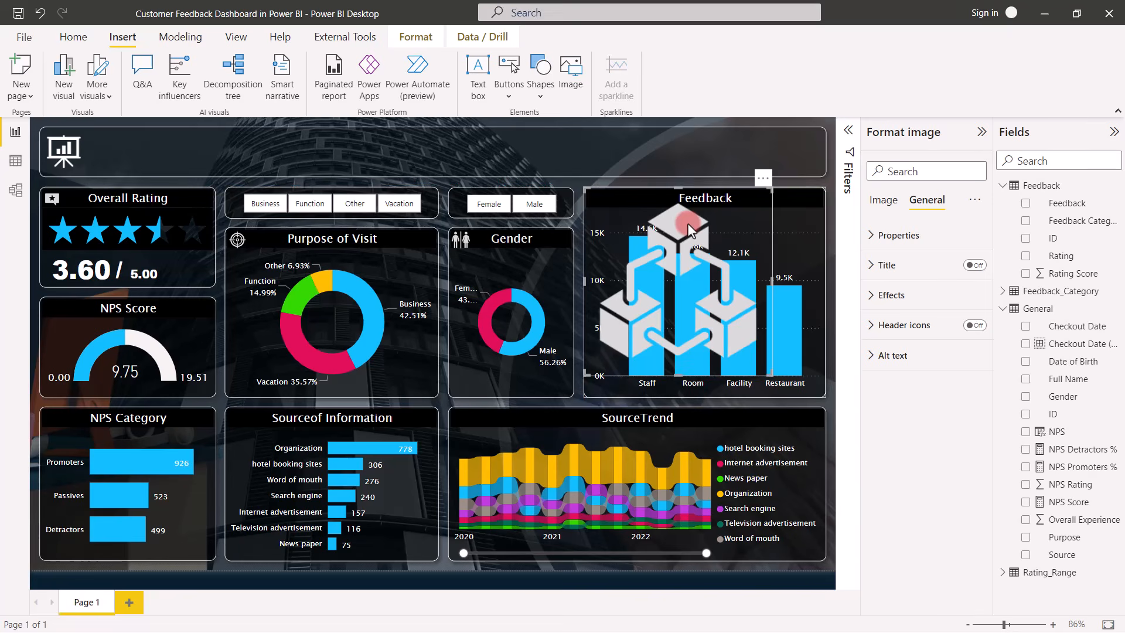
# Step: Set the height and width of the Feedback card's linked-cubes icon to 40
pyautogui.click(876, 236)
pyautogui.moveTo(908, 301); pyautogui.dragTo(799, 302)
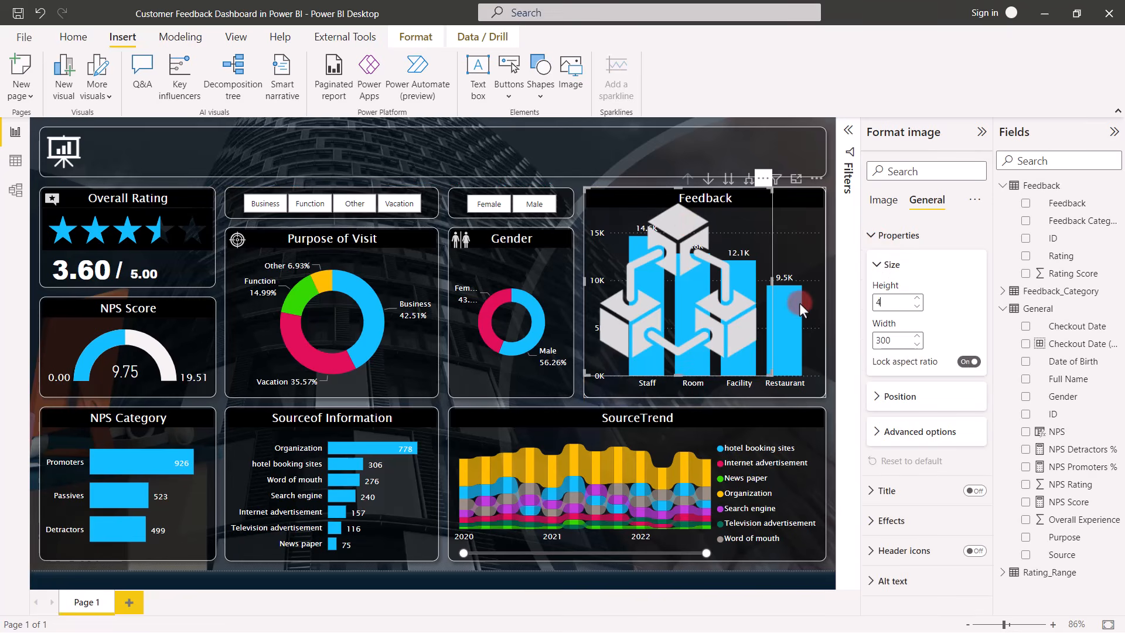
pyautogui.write('40')
pyautogui.moveTo(877, 340); pyautogui.dragTo(837, 343)
pyautogui.write('40')
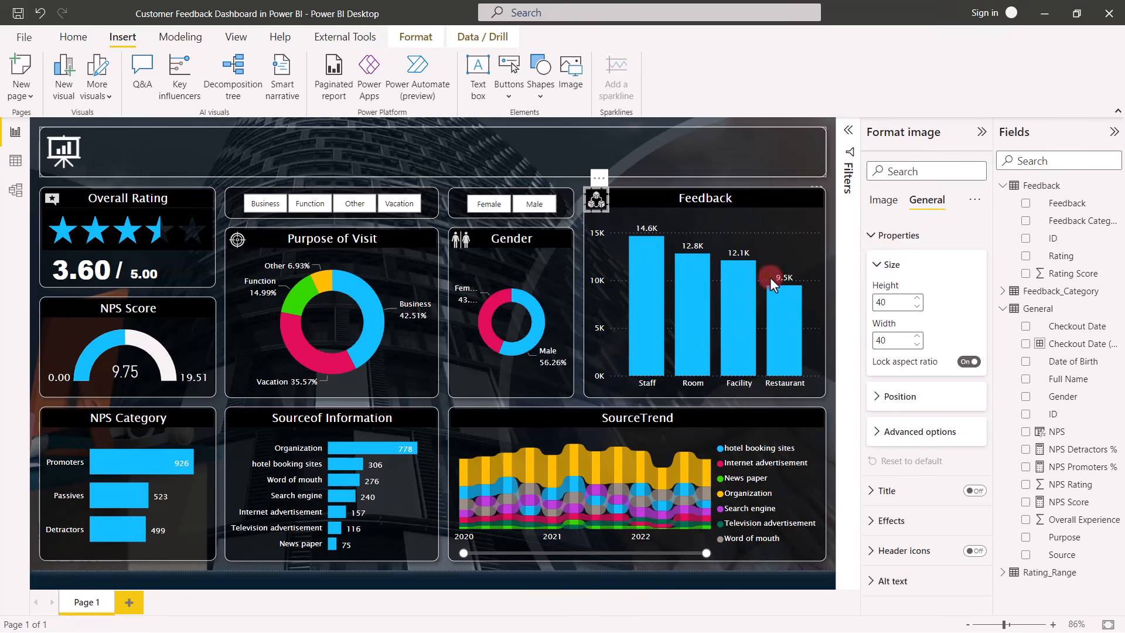
# Step: Insert the image Icon 6.png and align it with the upper-left corner of the NPS Score card
pyautogui.click(564, 74)
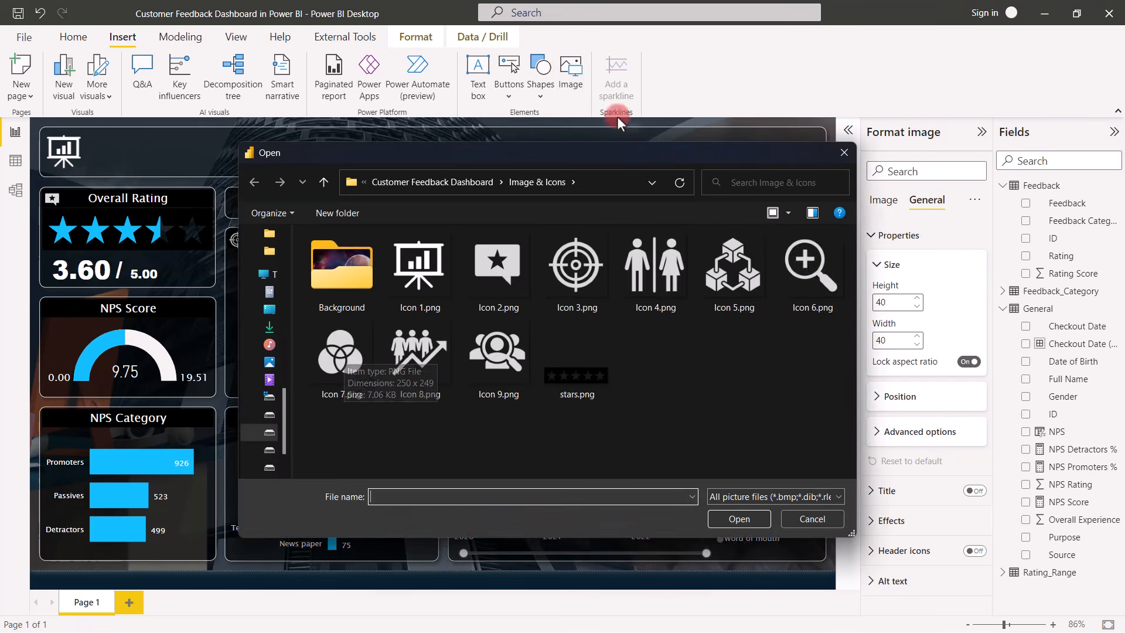
pyautogui.click(806, 268)
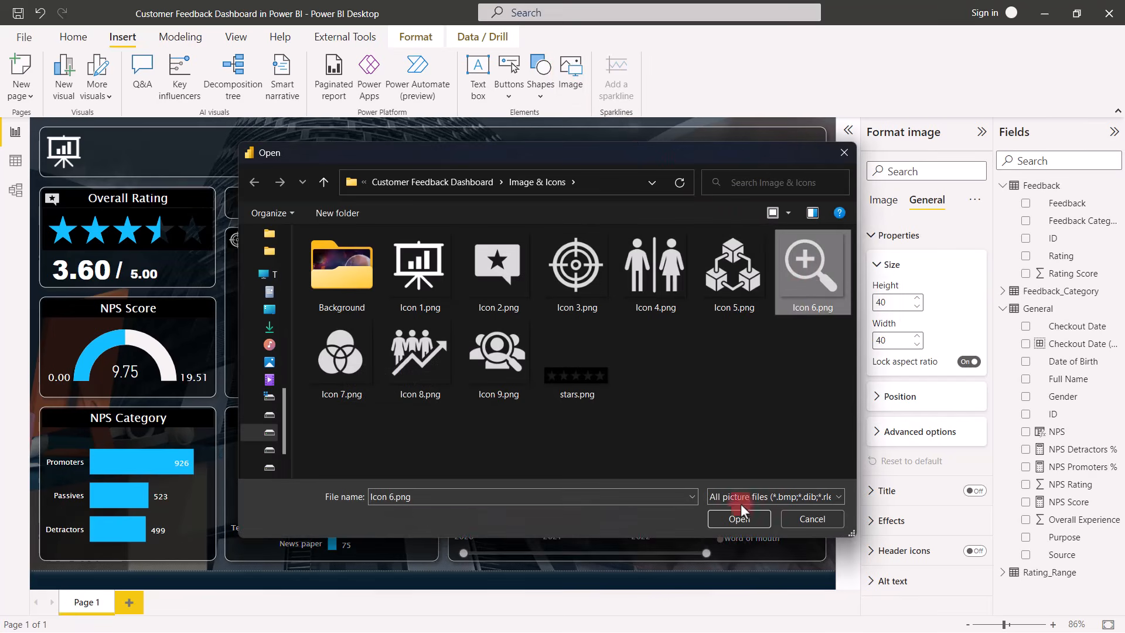
pyautogui.click(738, 520)
pyautogui.moveTo(171, 253); pyautogui.dragTo(121, 366)
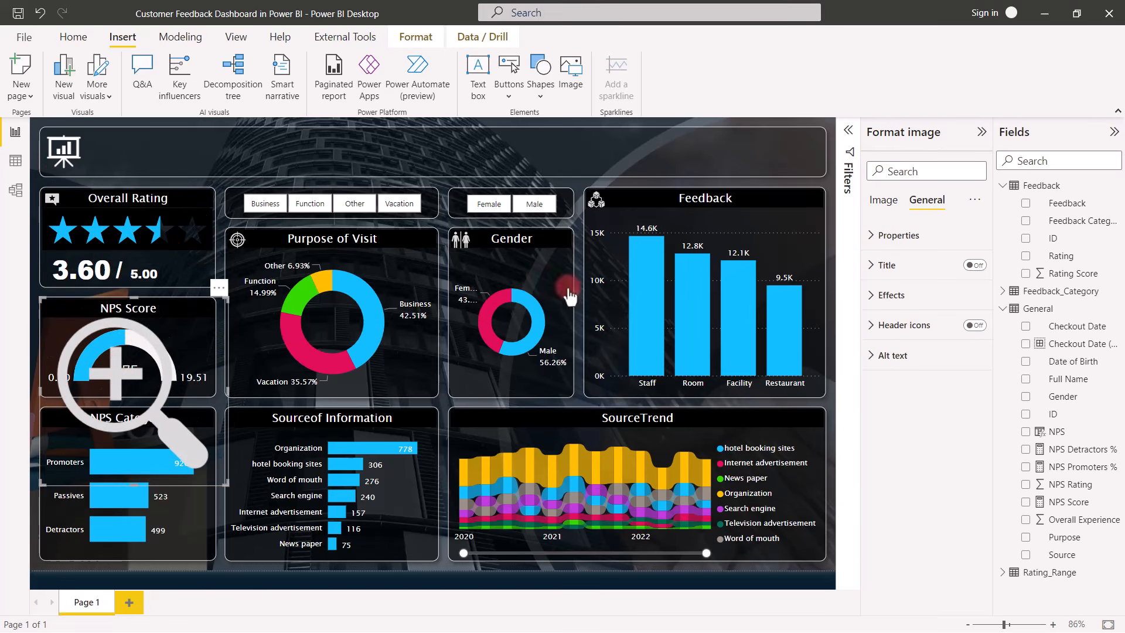
# Step: Set the height and width of the NPS Score card's magnifier icon to 40
pyautogui.click(876, 235)
pyautogui.click(891, 300)
pyautogui.write('40')
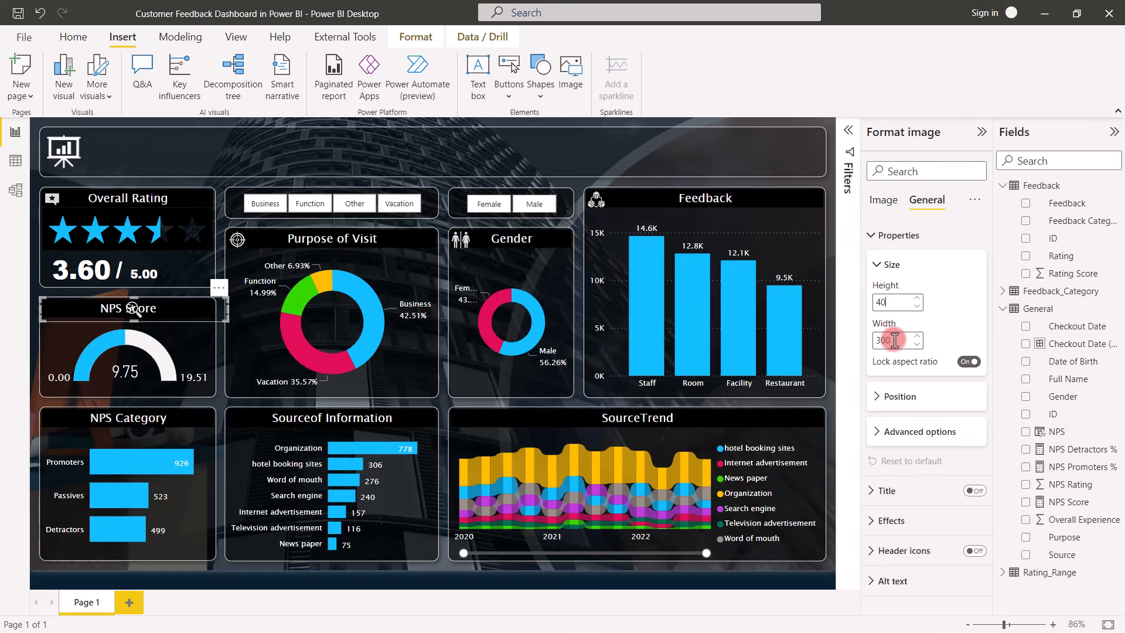
pyautogui.press('Tab')
pyautogui.write('40')
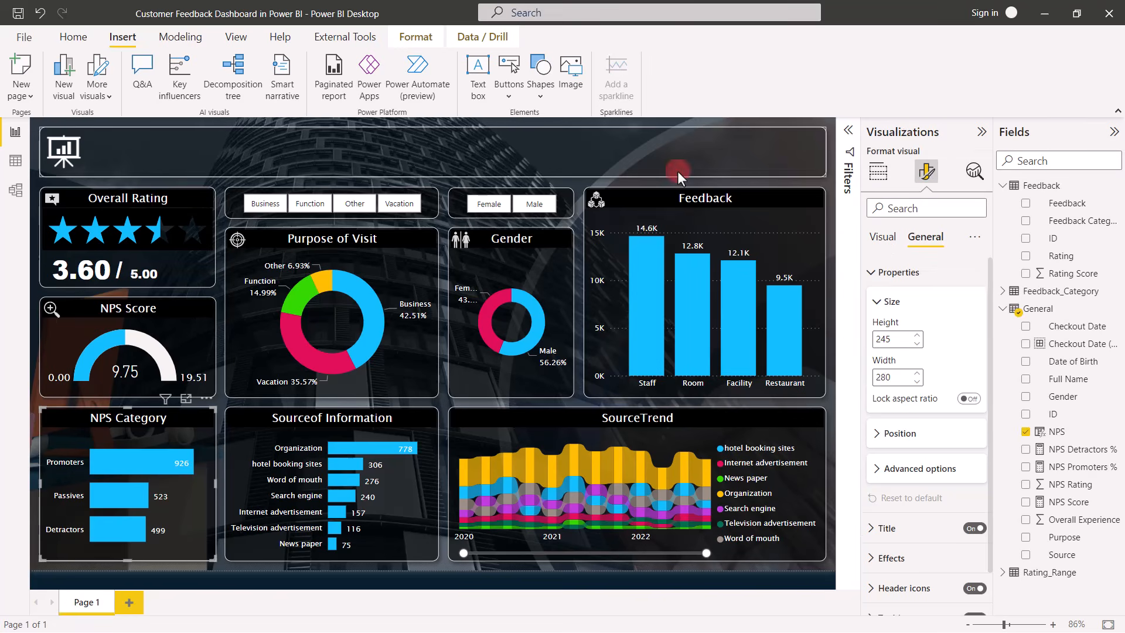
# Step: Insert the image Icon 9.png and align it with the upper-left corner of the NPS Category card
pyautogui.click(571, 68)
pyautogui.click(491, 367)
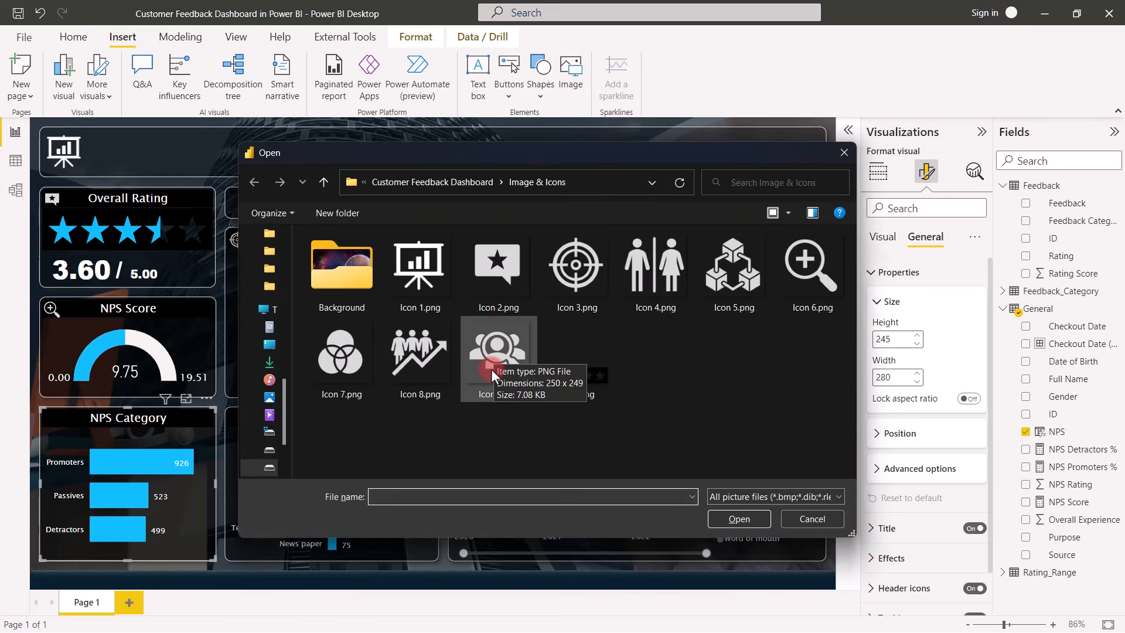
pyautogui.click(740, 515)
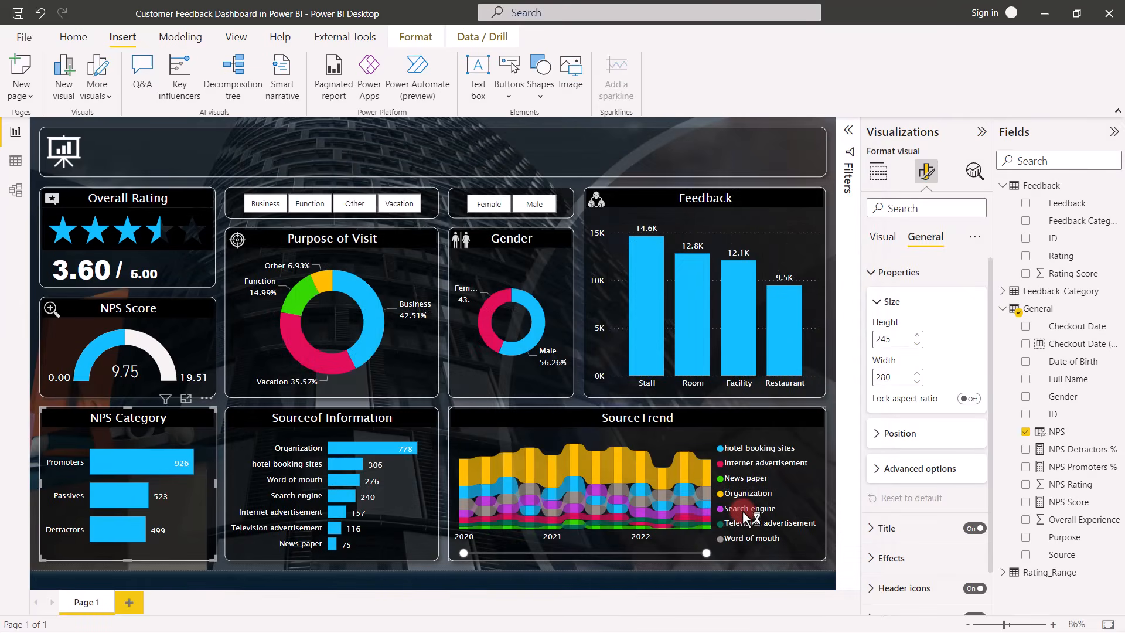
pyautogui.moveTo(194, 275); pyautogui.dragTo(142, 482)
pyautogui.moveTo(134, 384); pyautogui.dragTo(134, 407)
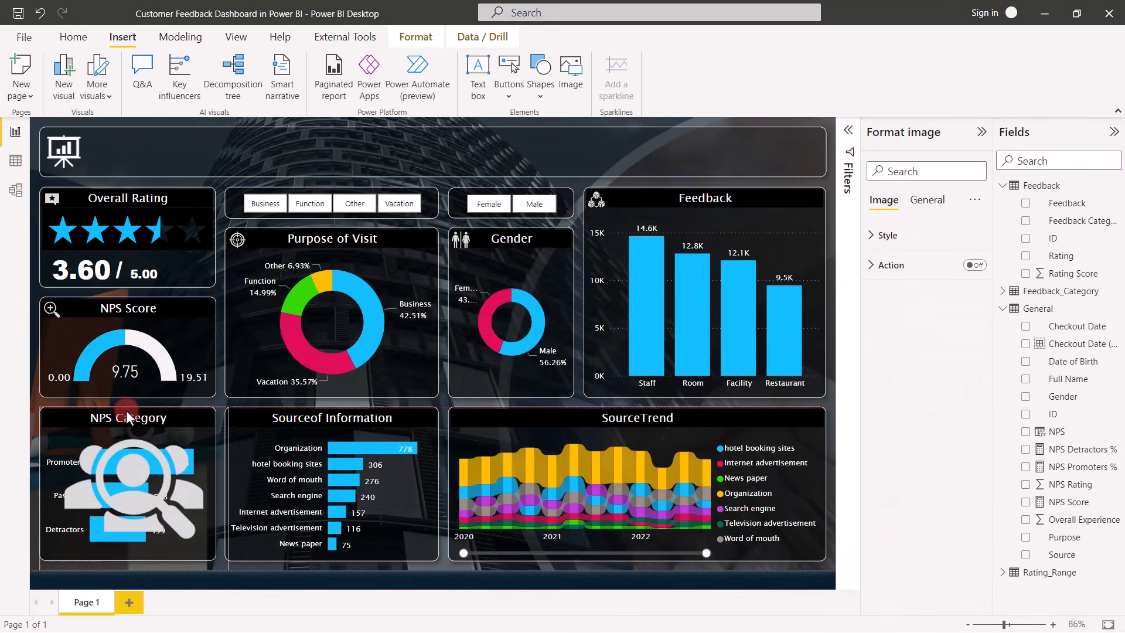
# Step: Set the height and width of the NPS Category card's people-and-magnifier icon to 40
pyautogui.click(925, 200)
pyautogui.click(894, 235)
pyautogui.moveTo(886, 302); pyautogui.dragTo(845, 298)
pyautogui.write('4')
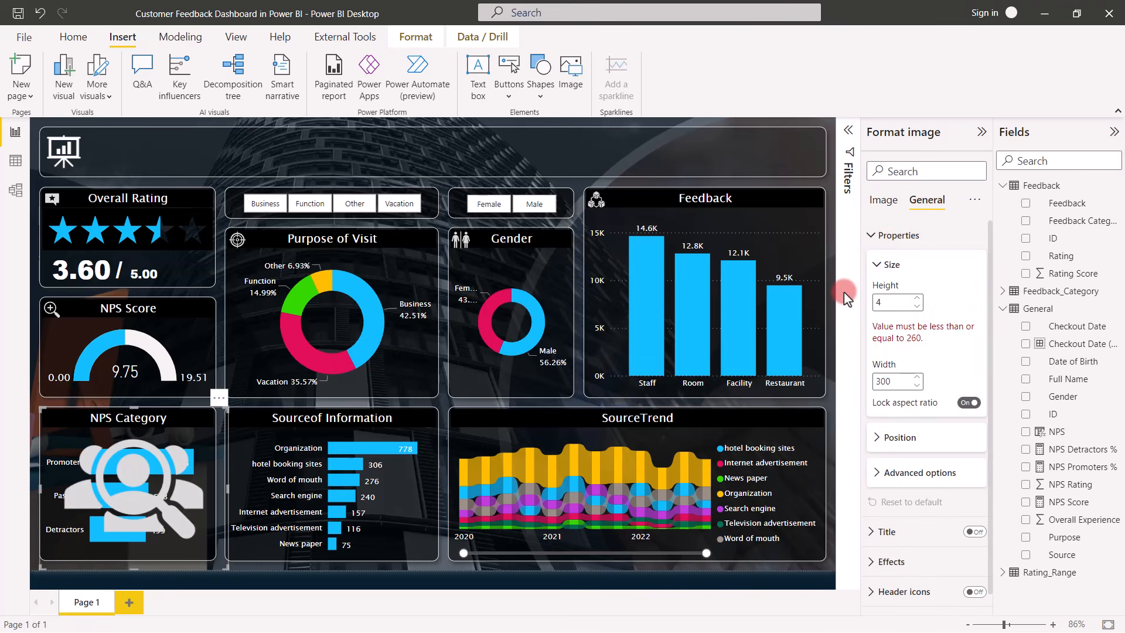
pyautogui.write('0')
pyautogui.press('Tab')
pyautogui.write('4')
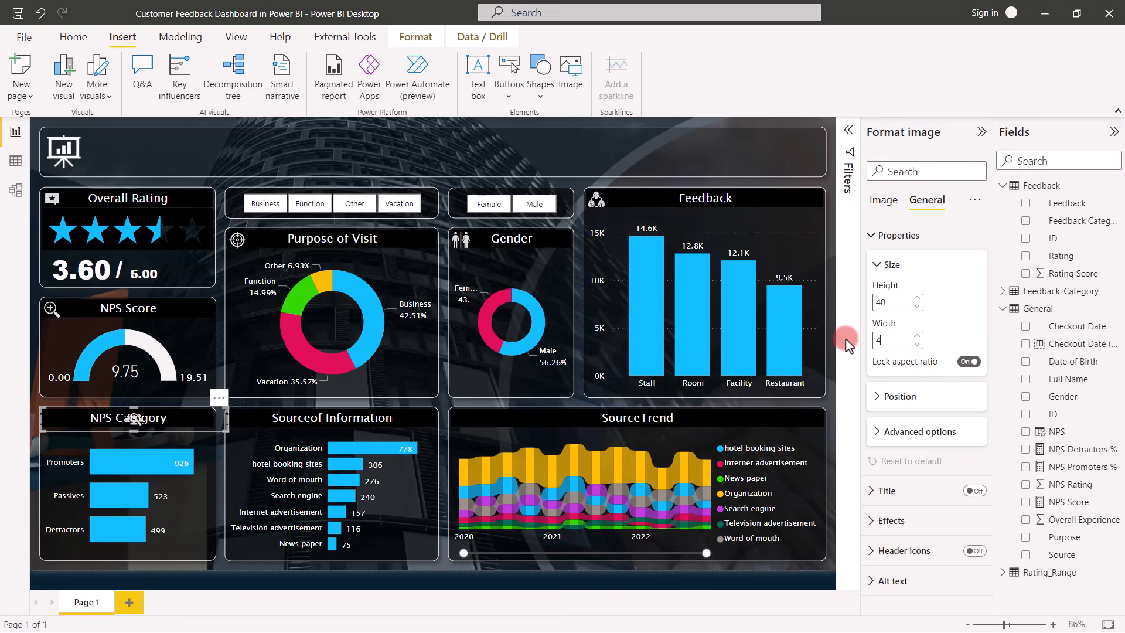
pyautogui.write('0')
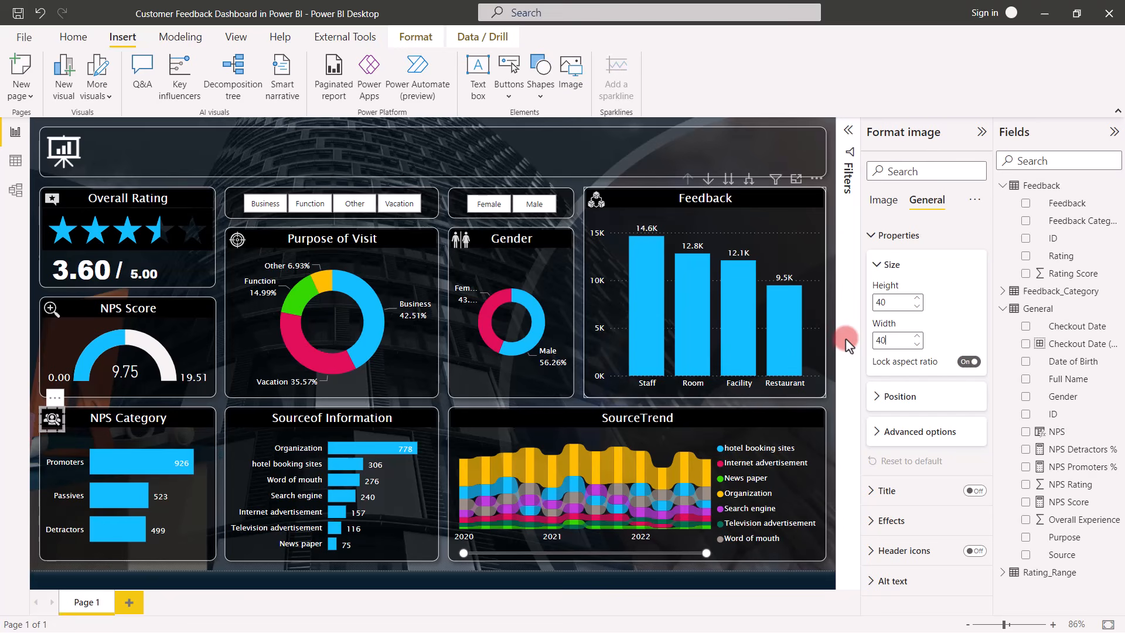
# Step: Insert the image Icon 7.png and align it with the upper-left corner of the Sourceof Information card
pyautogui.click(569, 66)
pyautogui.click(344, 360)
pyautogui.click(715, 515)
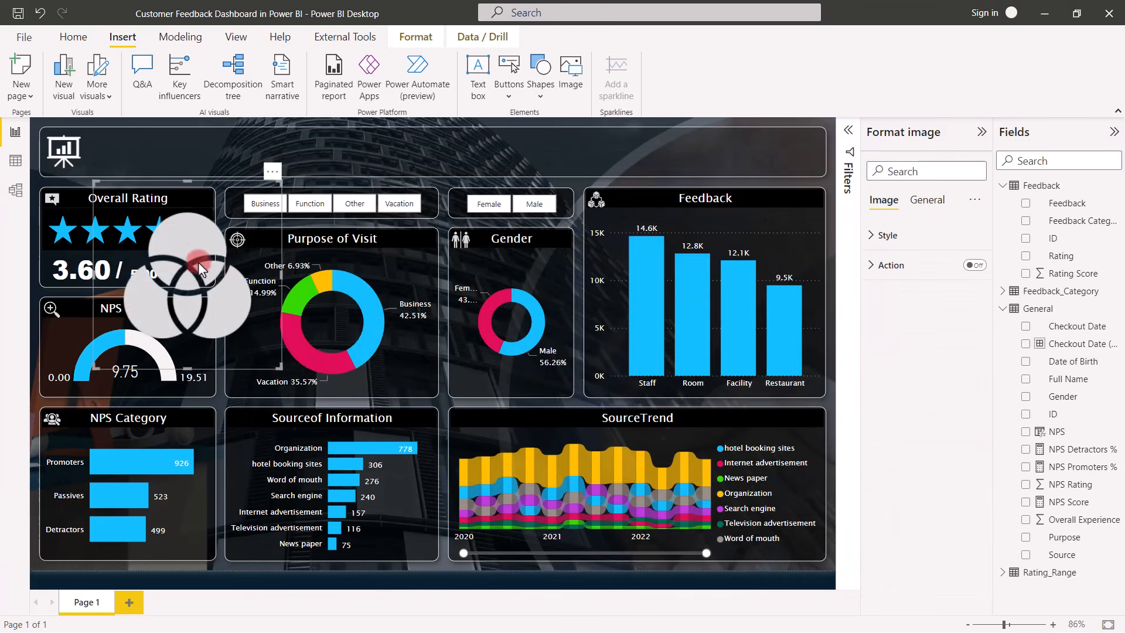
pyautogui.moveTo(185, 304); pyautogui.dragTo(313, 437)
pyautogui.moveTo(319, 372); pyautogui.dragTo(314, 404)
# Step: Set the height and width of the Sourceof Information card's overlapping-circles icon to 40
pyautogui.click(926, 200)
pyautogui.click(891, 235)
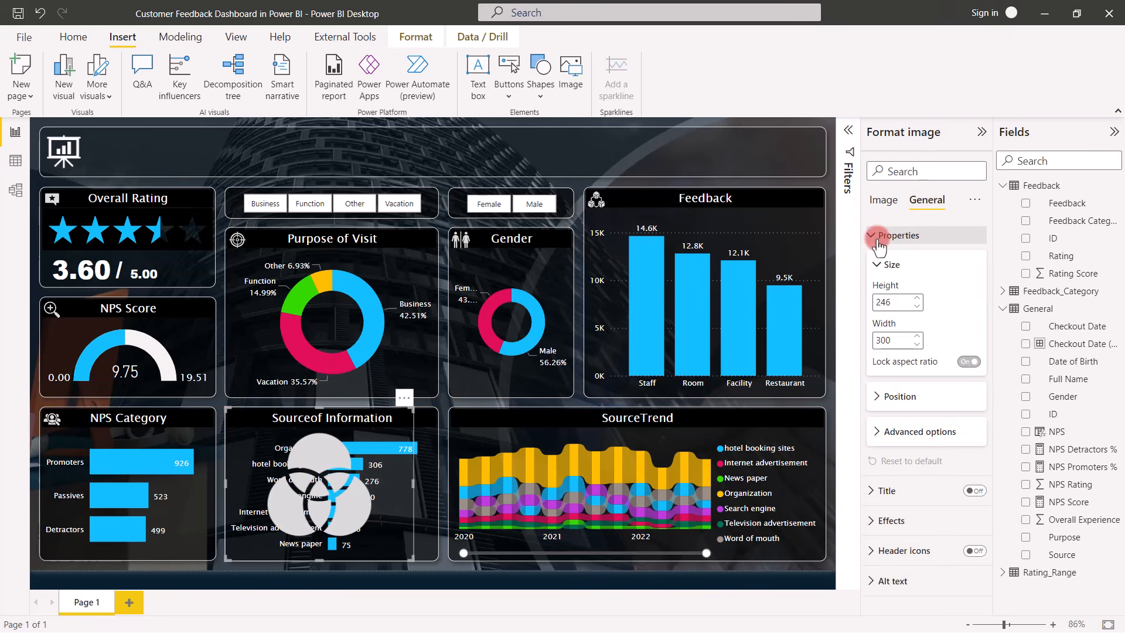
pyautogui.doubleClick(897, 302)
pyautogui.write('40')
pyautogui.press('Tab')
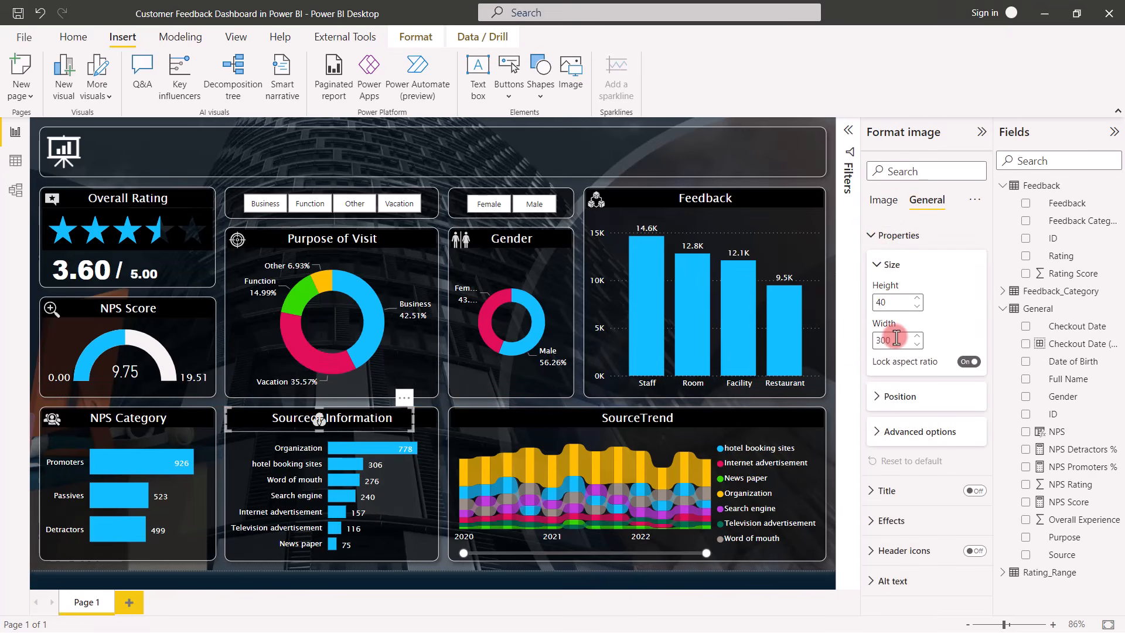
pyautogui.write('40')
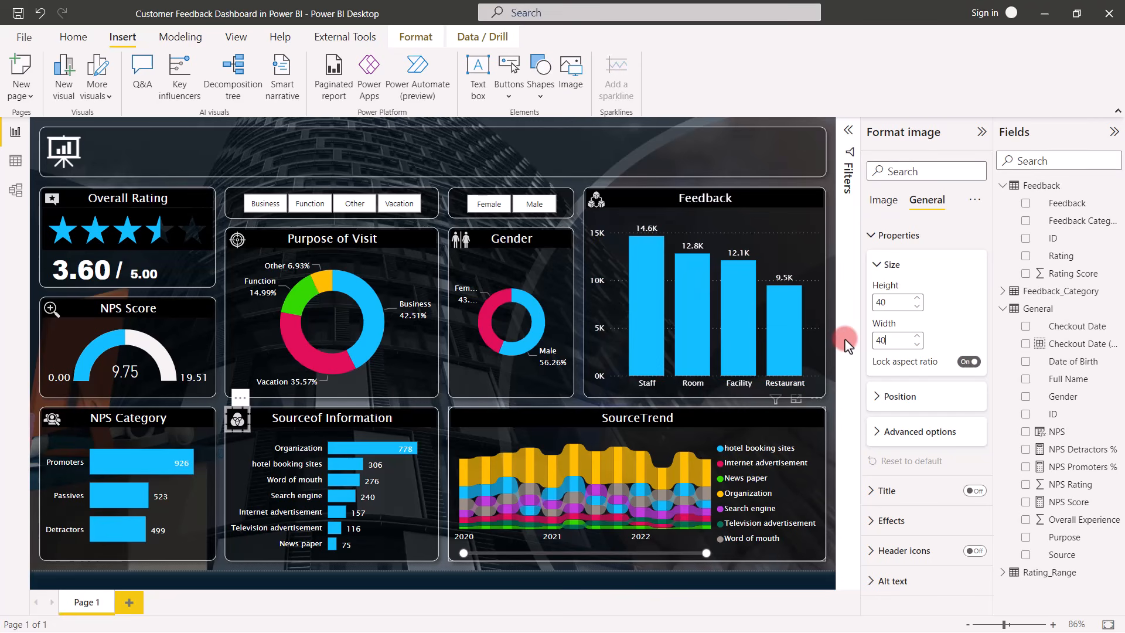
# Step: Insert the image Icon 8.png and align it with the upper-left corner of the SourceTrend card
pyautogui.click(567, 77)
pyautogui.click(420, 359)
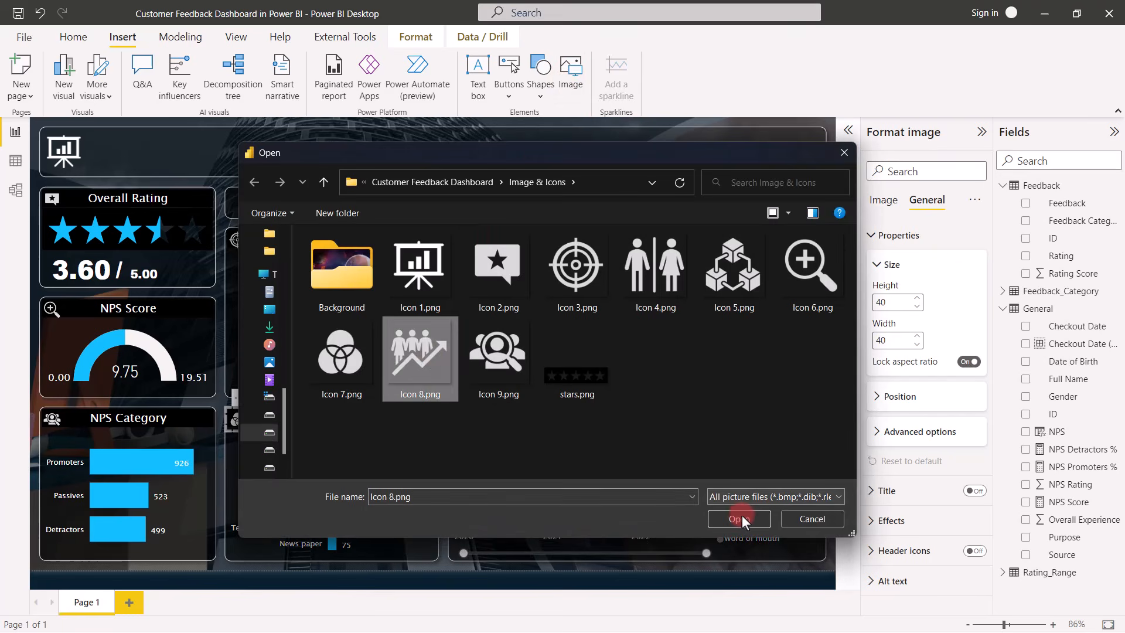
pyautogui.click(742, 515)
pyautogui.moveTo(179, 252); pyautogui.dragTo(532, 441)
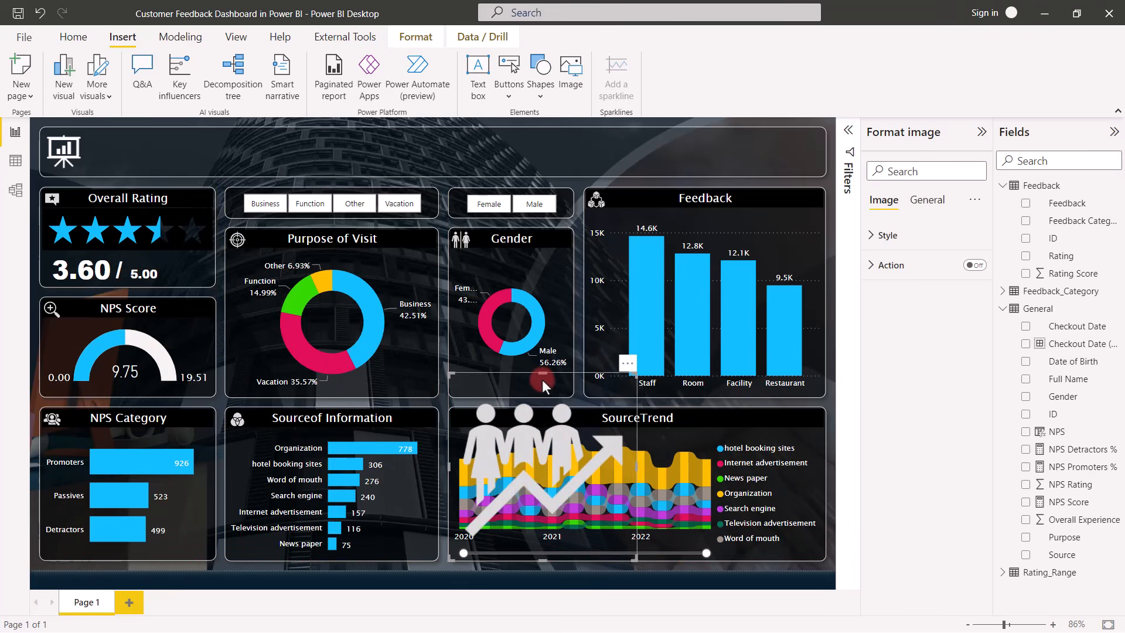
pyautogui.moveTo(539, 399); pyautogui.dragTo(537, 404)
# Step: Set the height and width of the SourceTrend card's people-and-arrow icon to 40
pyautogui.click(930, 202)
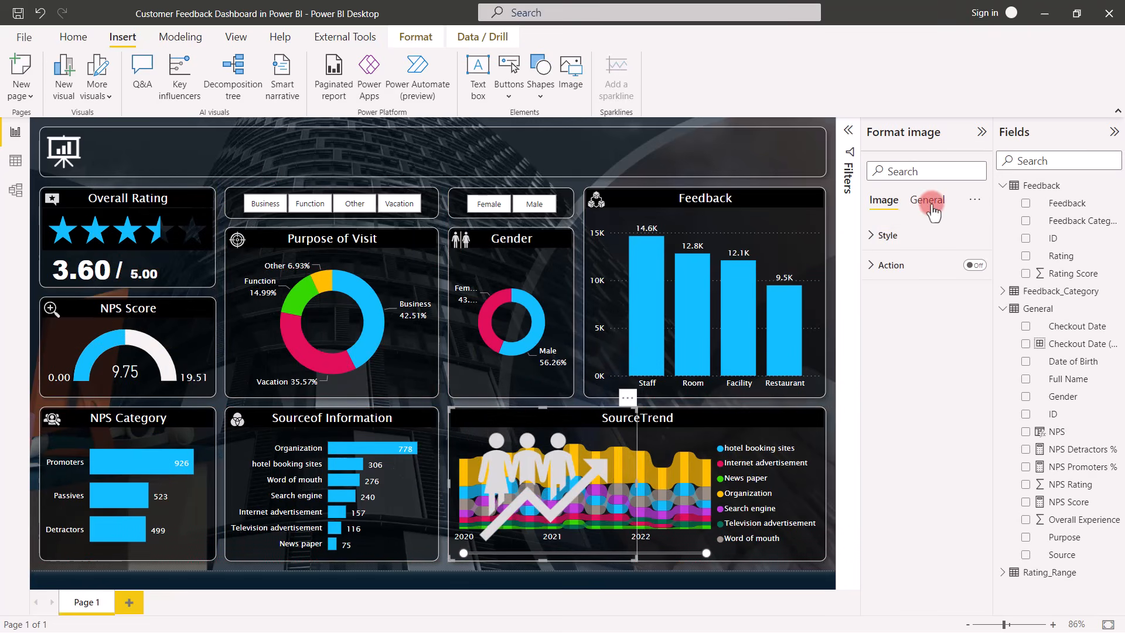
pyautogui.click(868, 235)
pyautogui.moveTo(908, 302); pyautogui.dragTo(848, 303)
pyautogui.write('40')
pyautogui.press('Tab')
pyautogui.write('40')
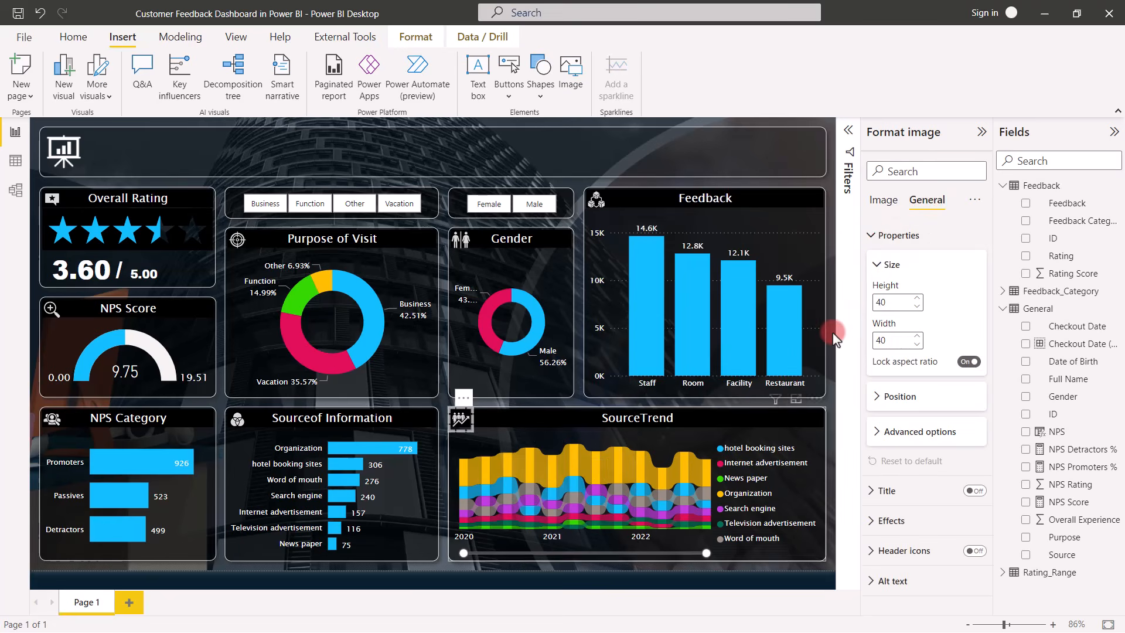
# Step: Duplicate the "/ 5.00" text box and place the copy in the header beside the presentation icon
pyautogui.click(36, 294)
pyautogui.click(128, 291)
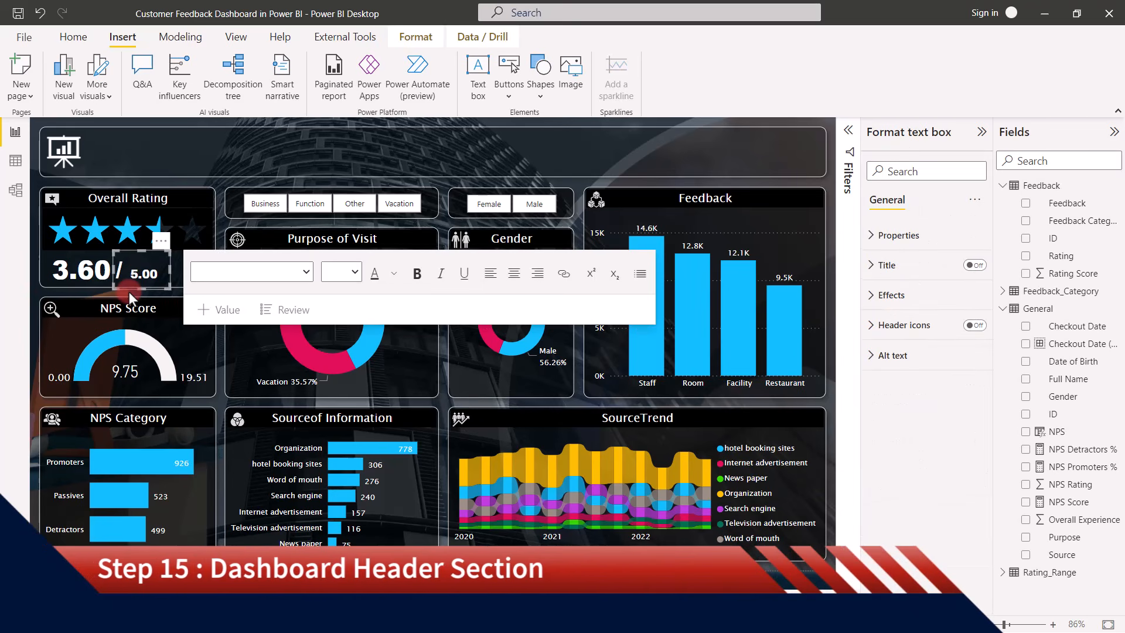
pyautogui.press('Escape')
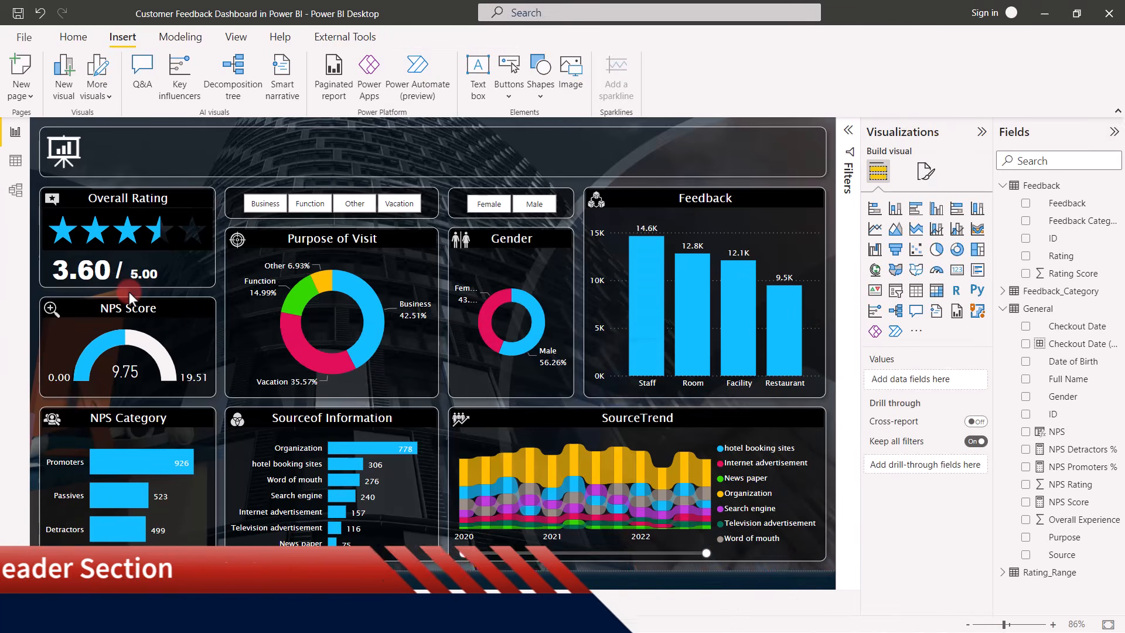
pyautogui.click(128, 291)
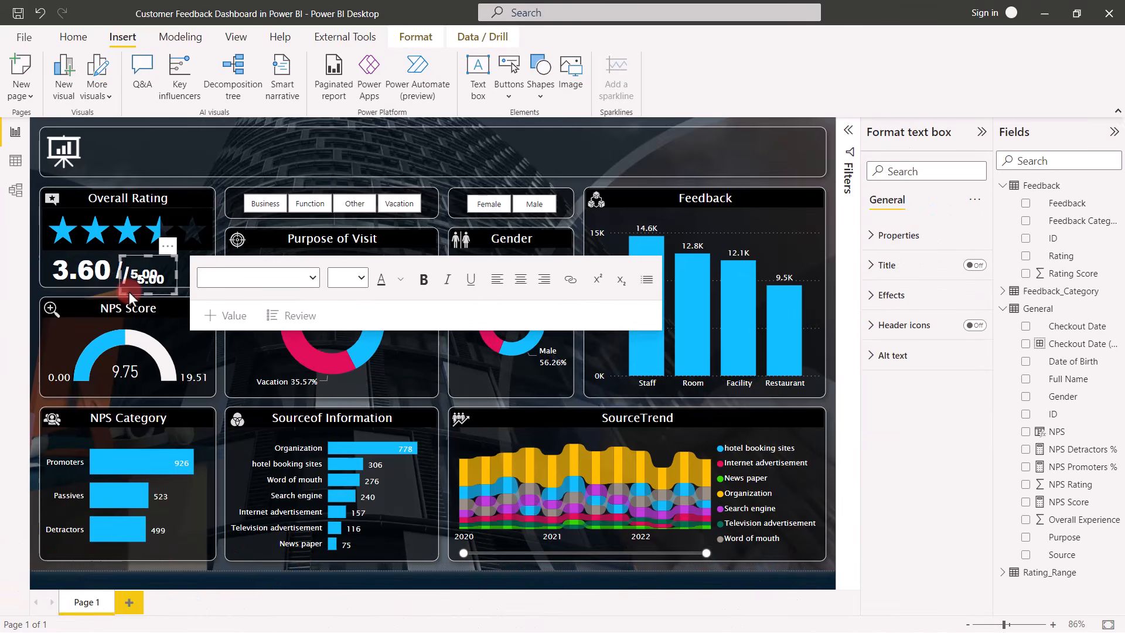
pyautogui.moveTo(128, 290); pyautogui.dragTo(127, 170)
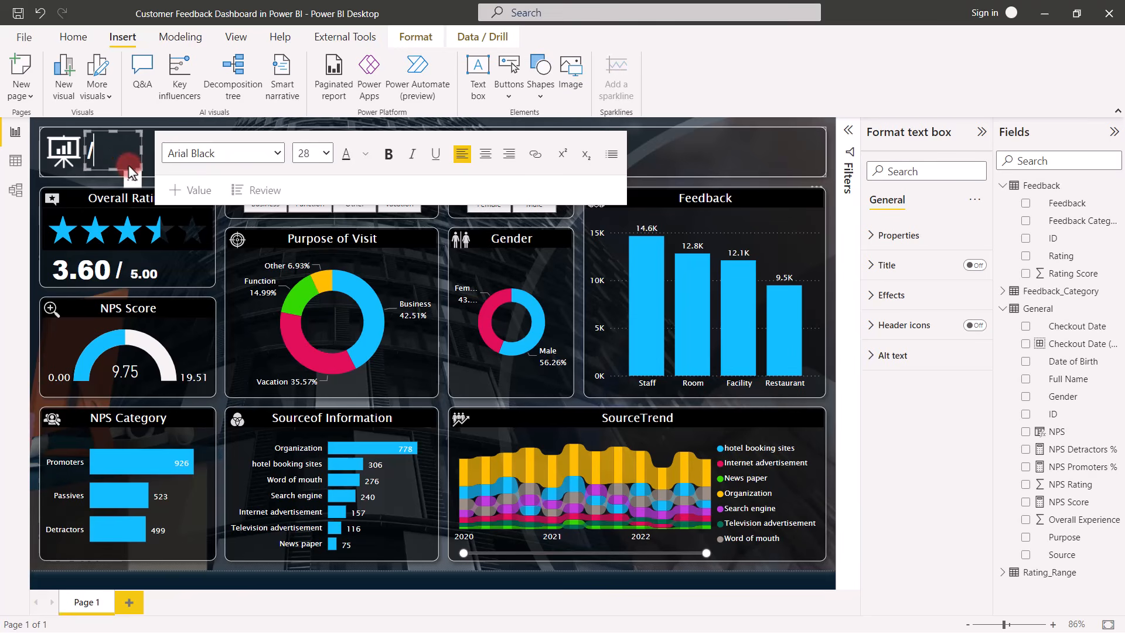
# Step: Replace the header text box's content with "CUSTOMER FEEDBACK DASHBOARD" and widen the box across the header
pyautogui.press('BackSpace')
pyautogui.write('CUS')
pyautogui.moveTo(139, 150); pyautogui.dragTo(505, 149)
pyautogui.click(151, 163)
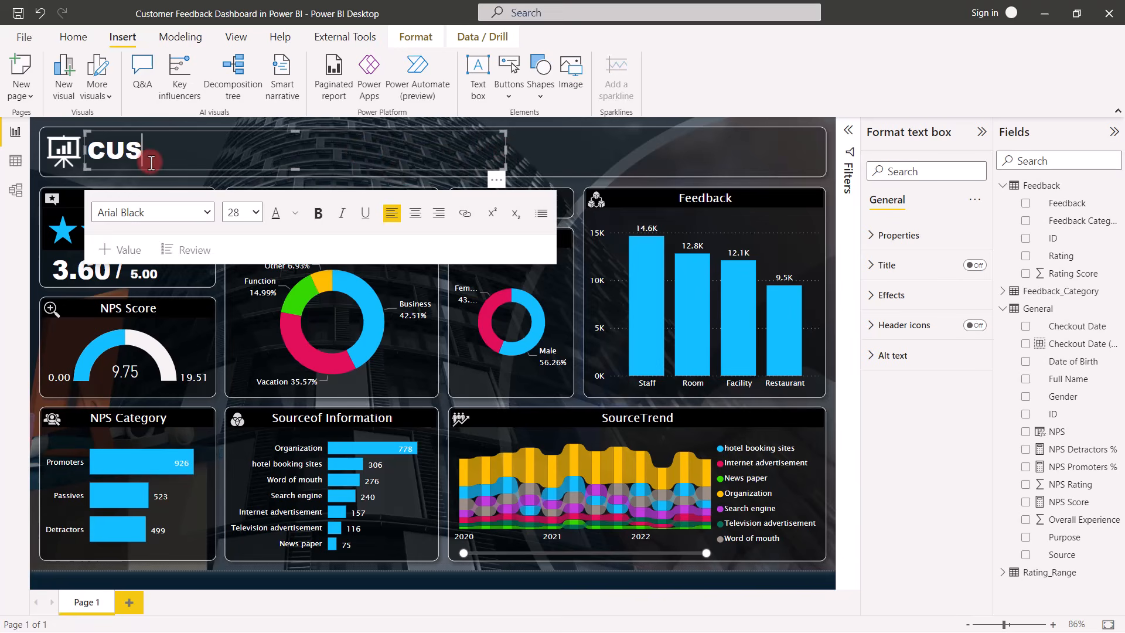
pyautogui.write('TOMER F')
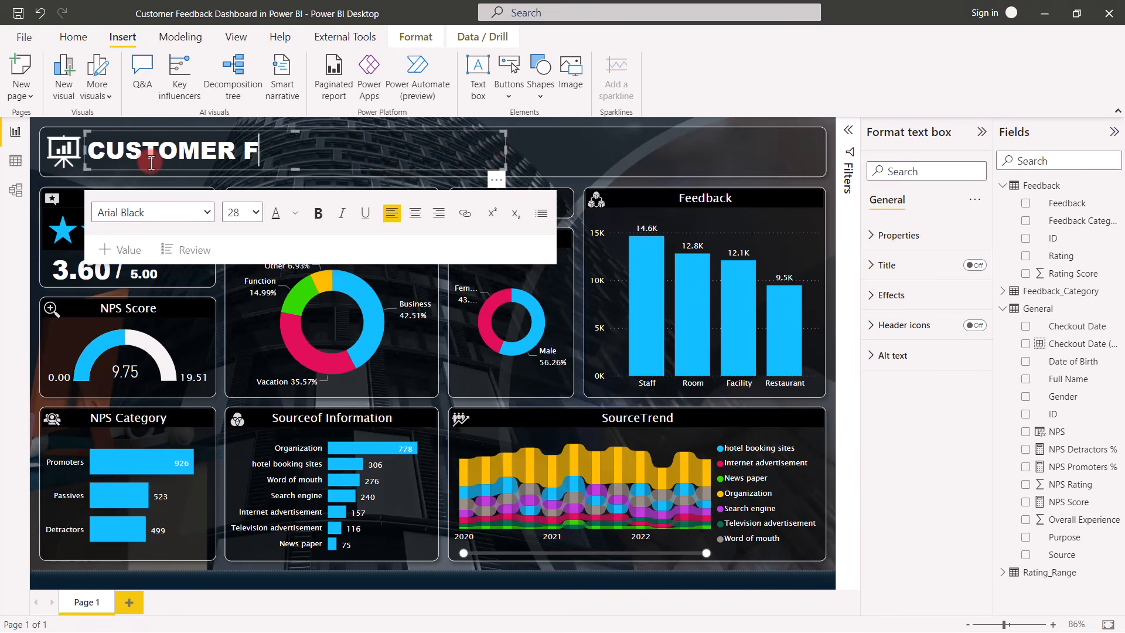
pyautogui.write('EEDBACK D')
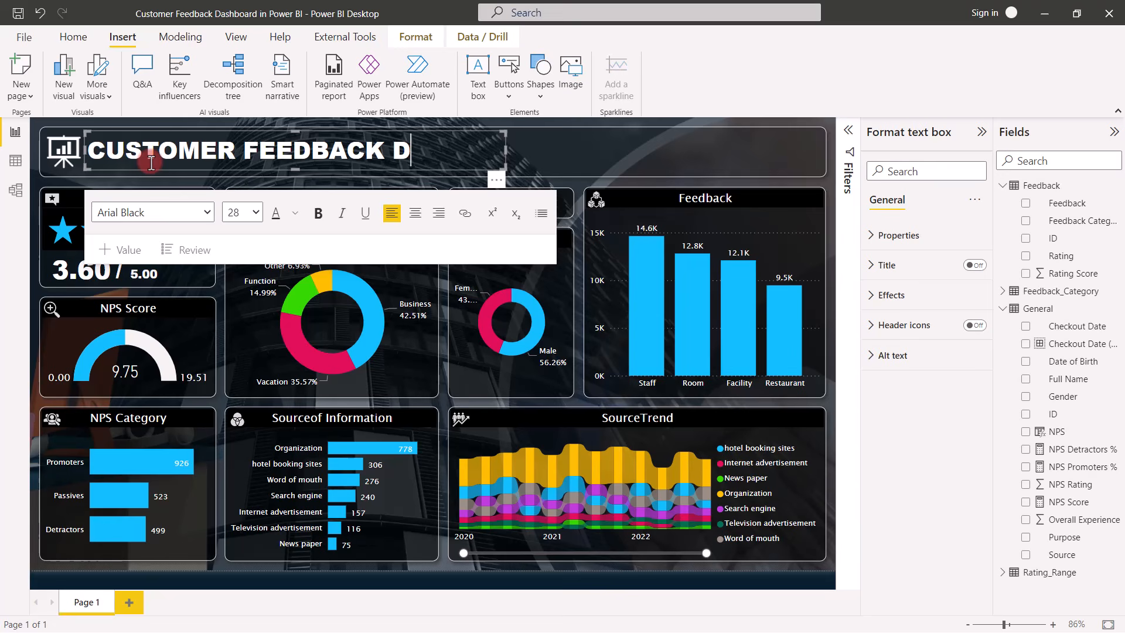
pyautogui.write('ASHBOARD')
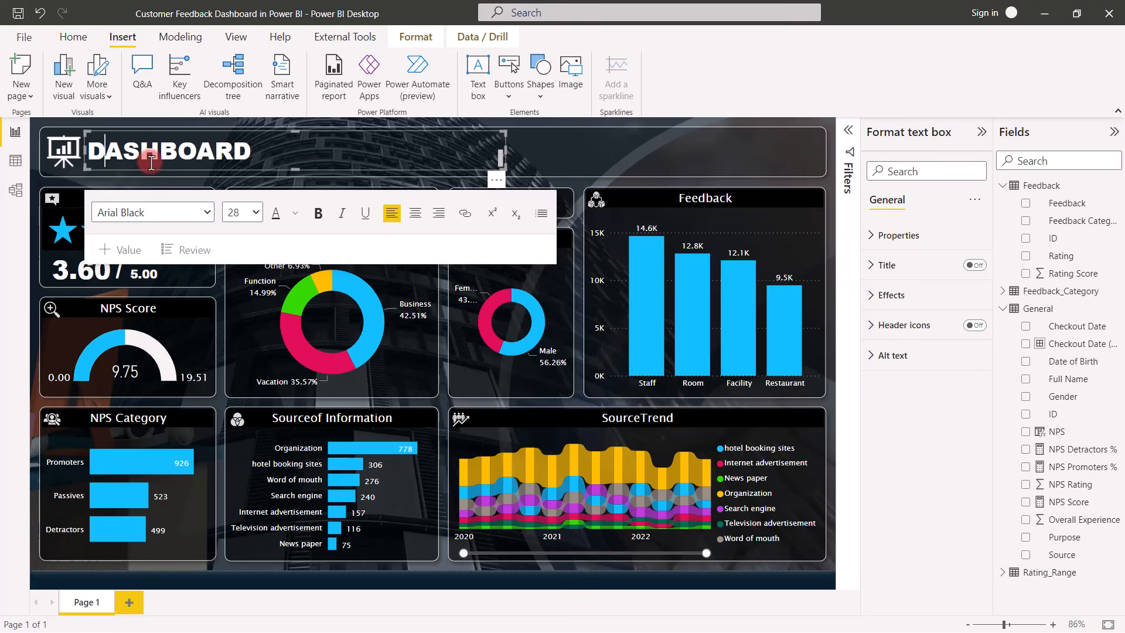
# Step: Set the header title's font size to 20 and shrink its text box to fit the text
pyautogui.doubleClick(151, 163)
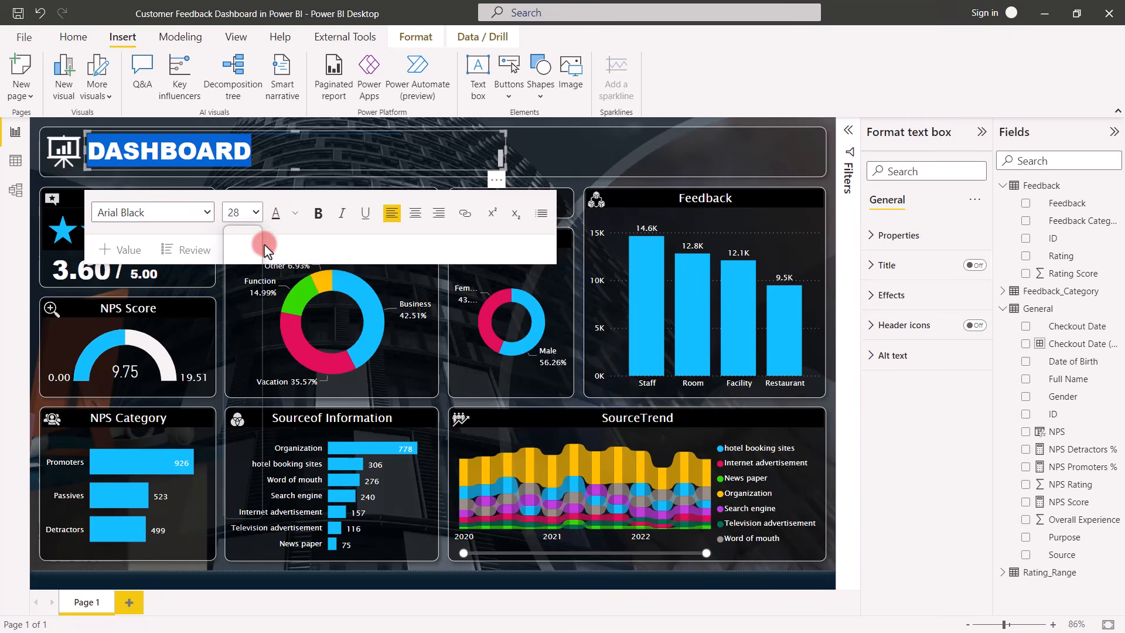
pyautogui.click(252, 212)
pyautogui.click(242, 364)
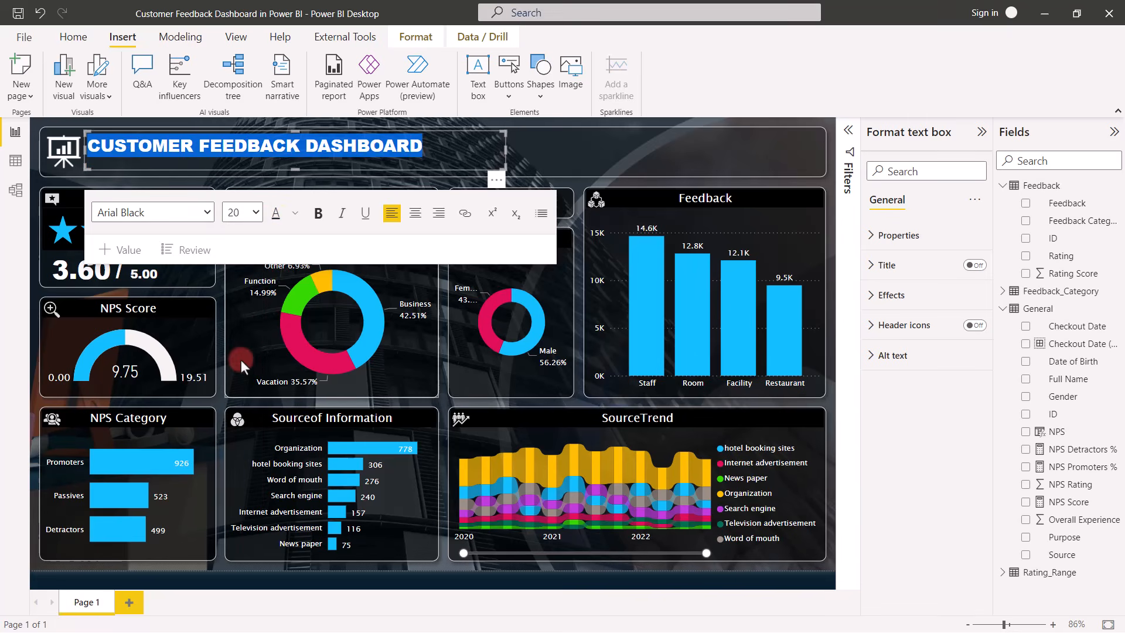
pyautogui.click(501, 150)
pyautogui.moveTo(500, 150); pyautogui.dragTo(437, 150)
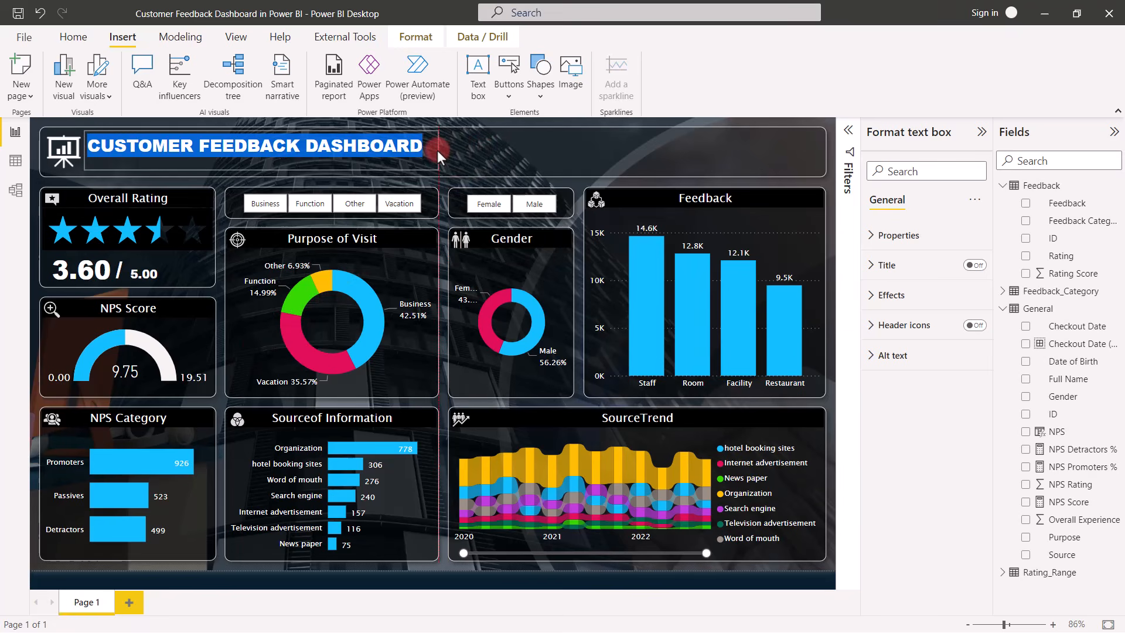
pyautogui.click(263, 170)
pyautogui.click(262, 163)
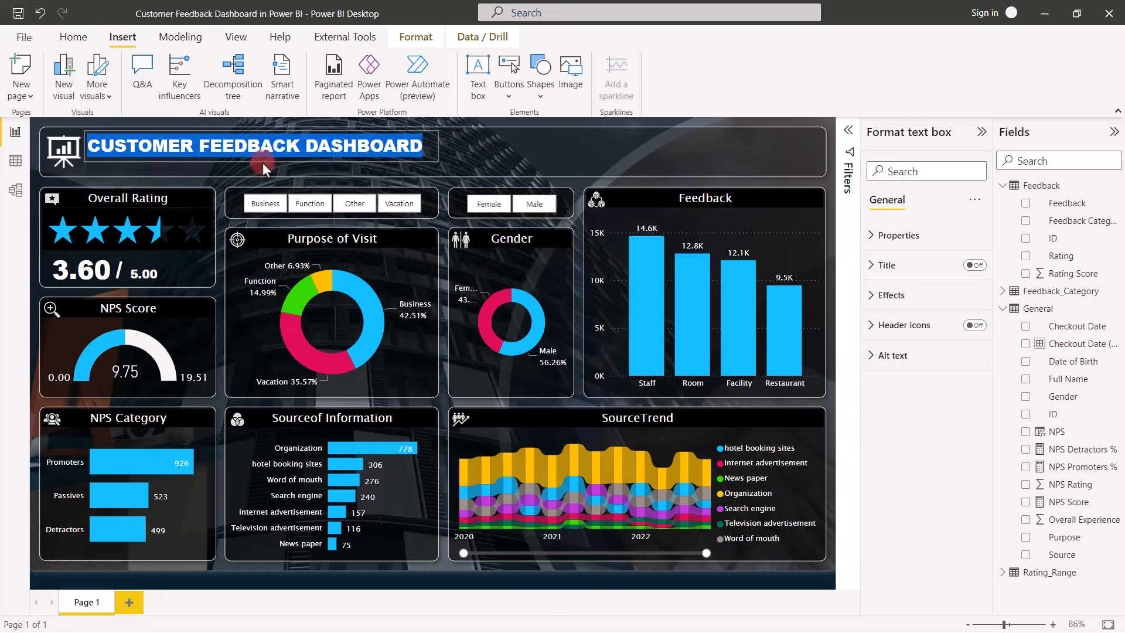
# Step: Duplicate the header title text box and set the copy's font size to 11
pyautogui.click(325, 160)
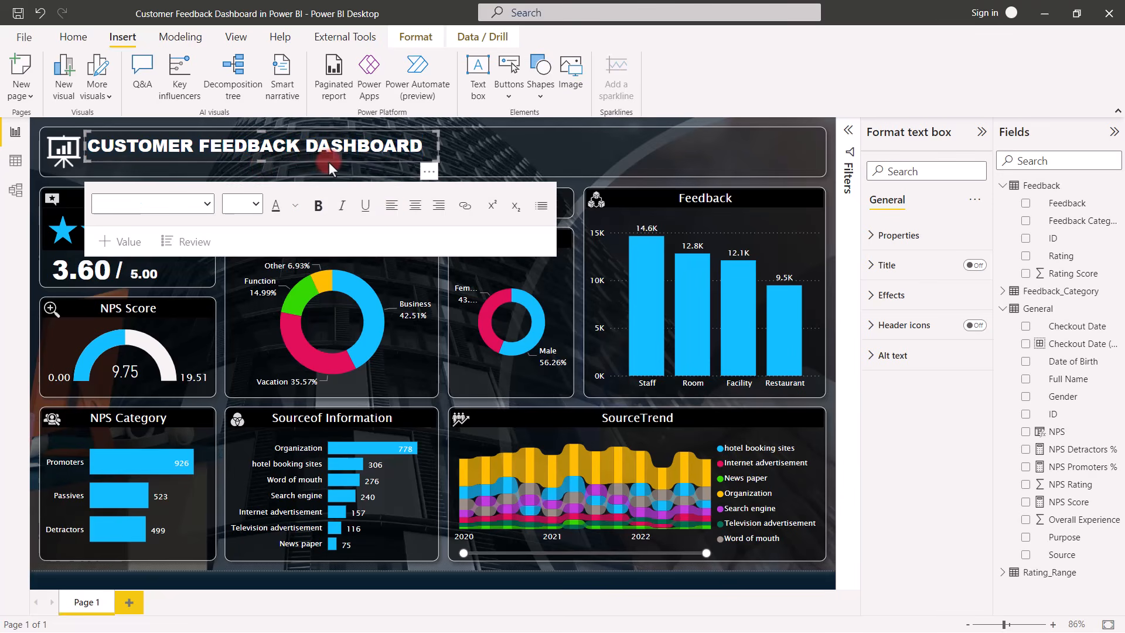
pyautogui.click(328, 162)
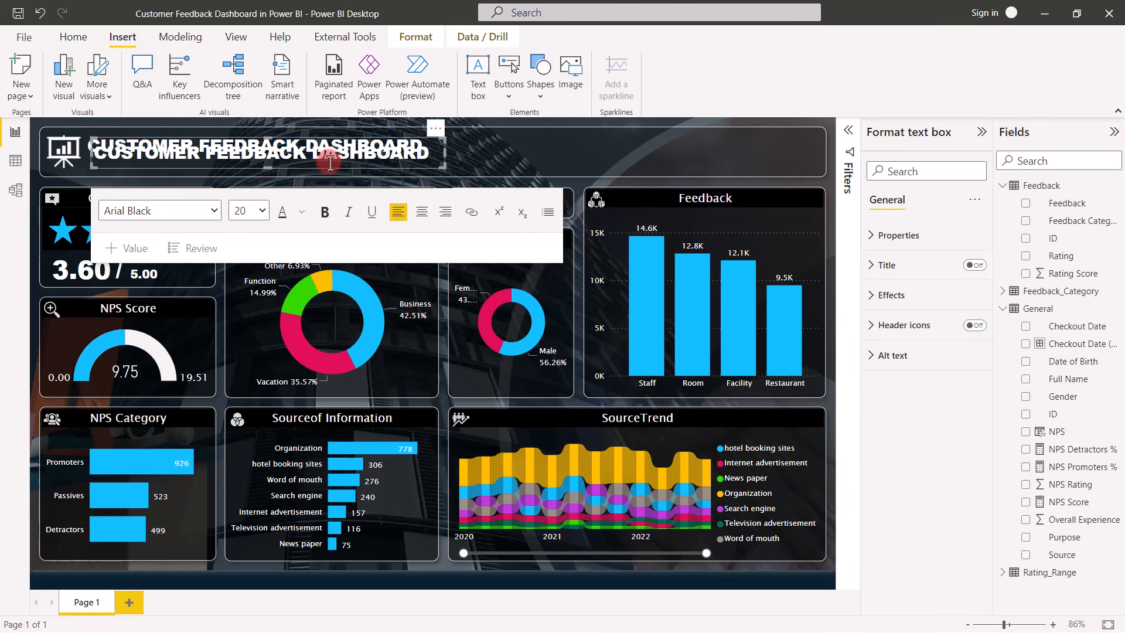
pyautogui.tripleClick(331, 163)
pyautogui.click(262, 211)
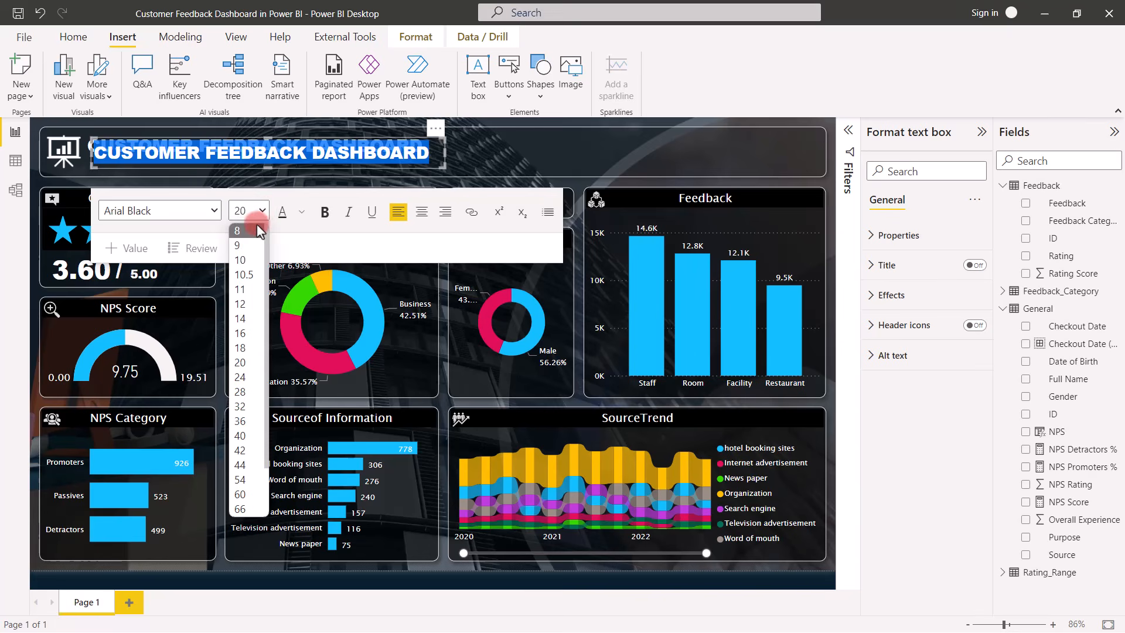
pyautogui.click(241, 283)
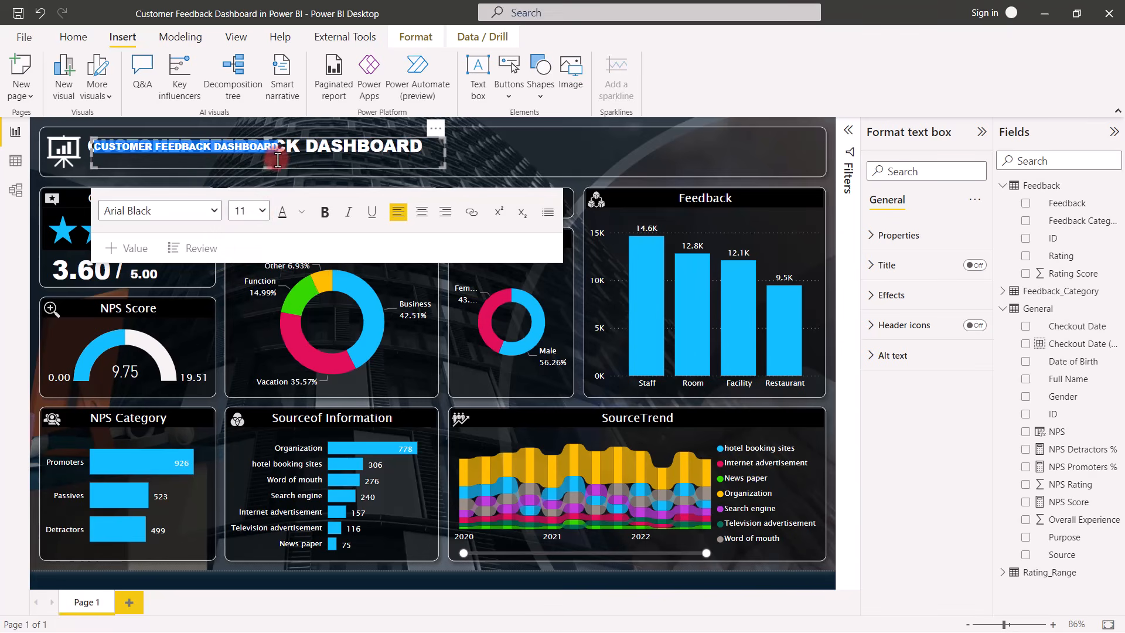
# Step: Place the smaller copy directly beneath the header title and change its font to Lucida Sans Unicode
pyautogui.moveTo(269, 146); pyautogui.dragTo(265, 160)
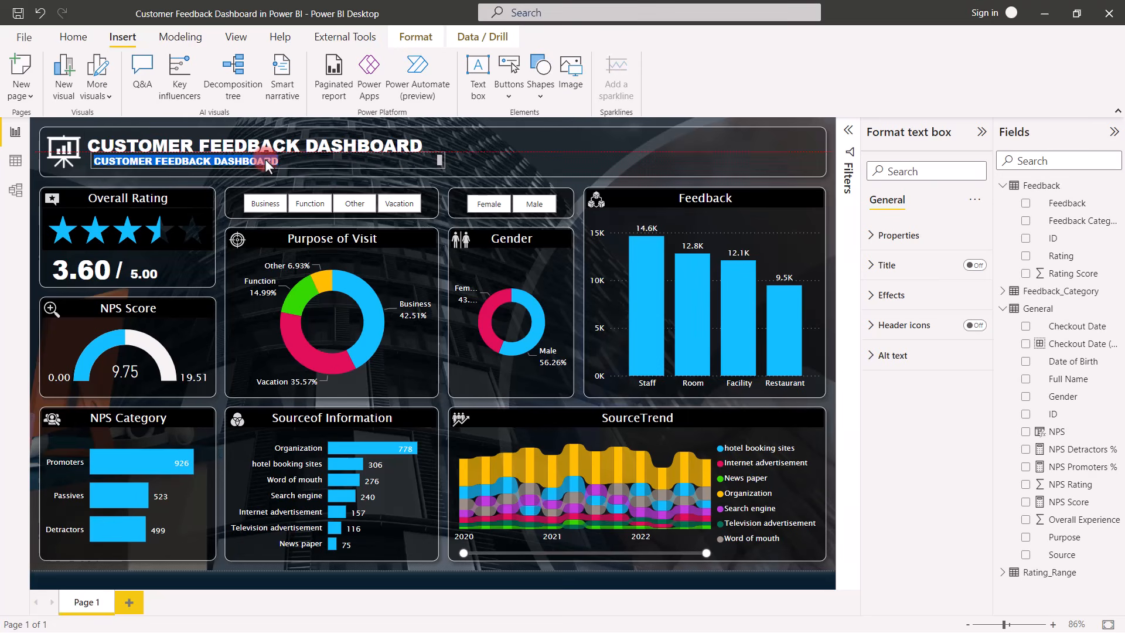
pyautogui.click(269, 176)
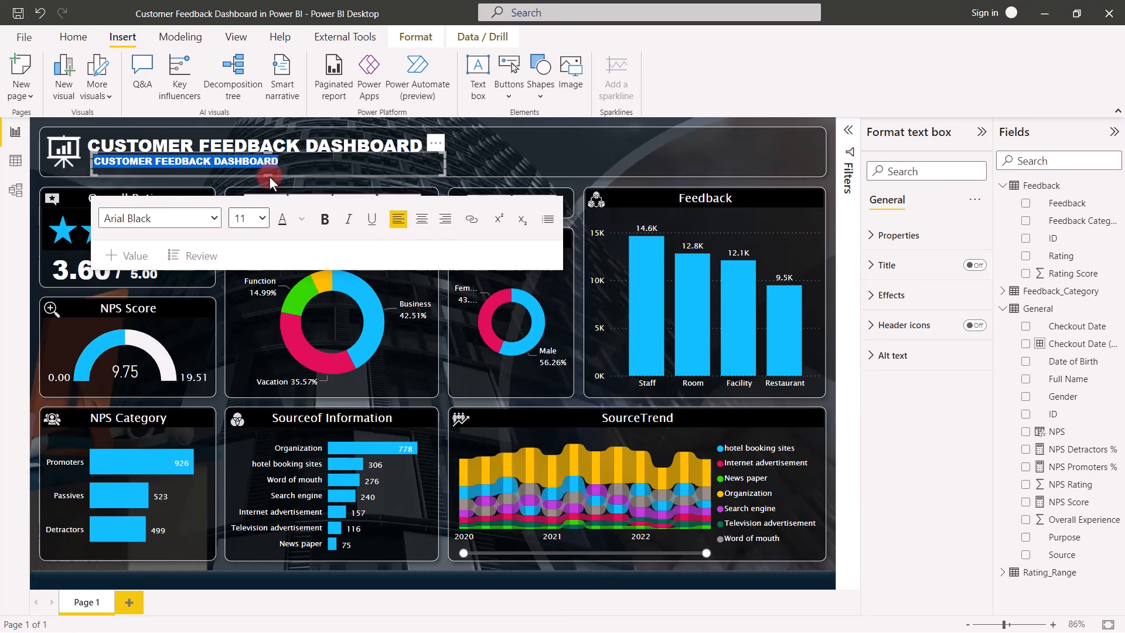
pyautogui.click(214, 218)
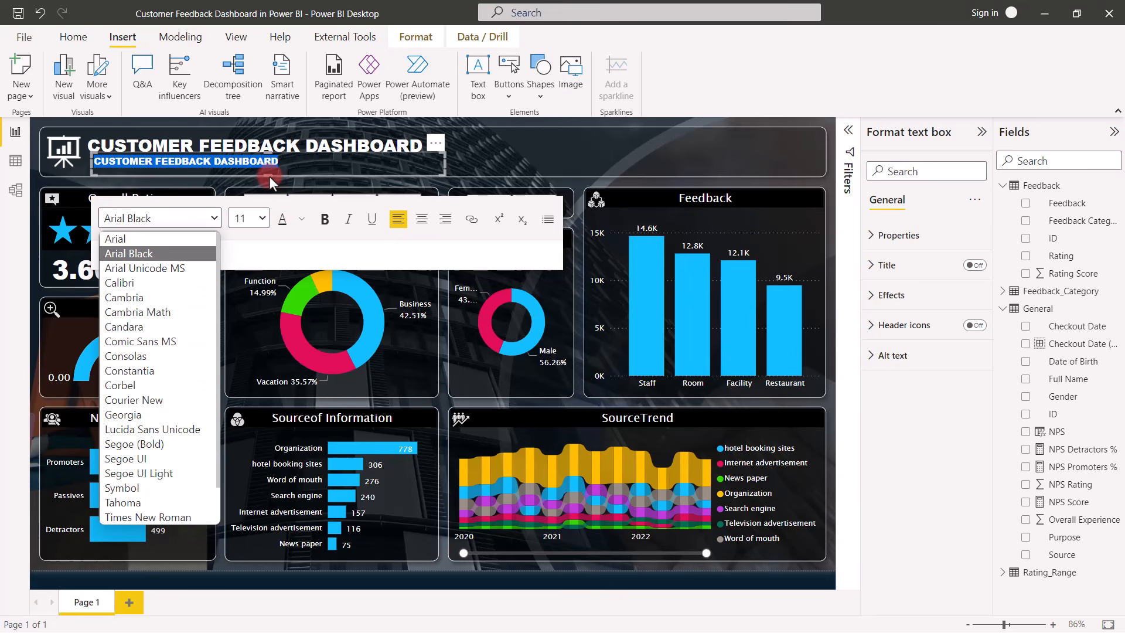
pyautogui.click(157, 423)
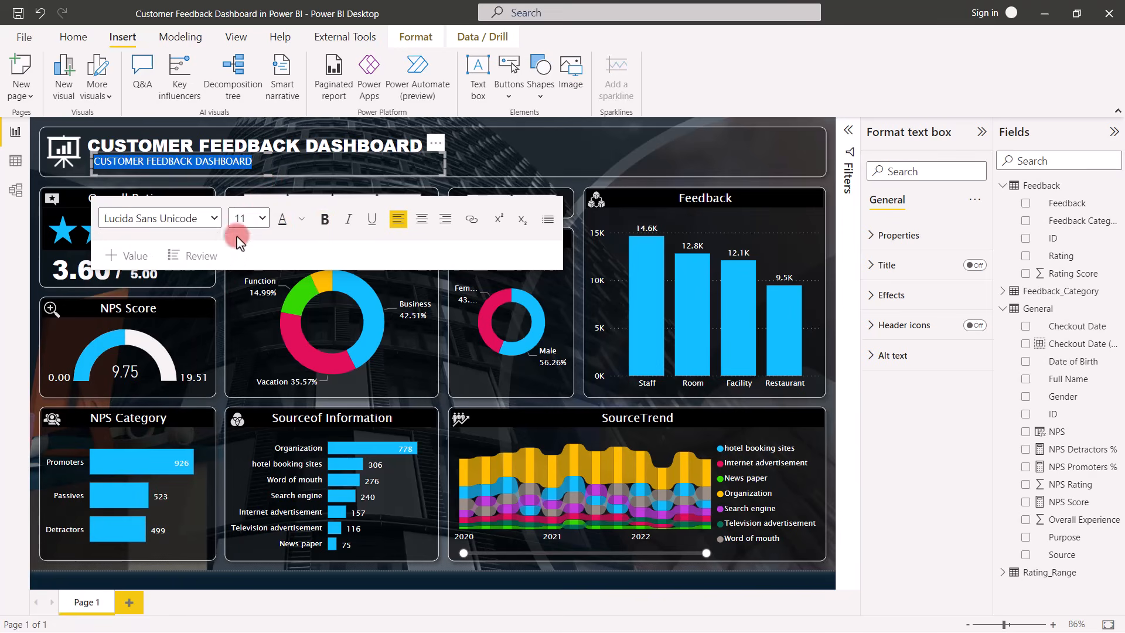
# Step: Replace the copied text with "HOTEL FEEDBACK" and narrow its text box to about the text's width
pyautogui.click(246, 218)
pyautogui.write('HOTEL FEEDBACK')
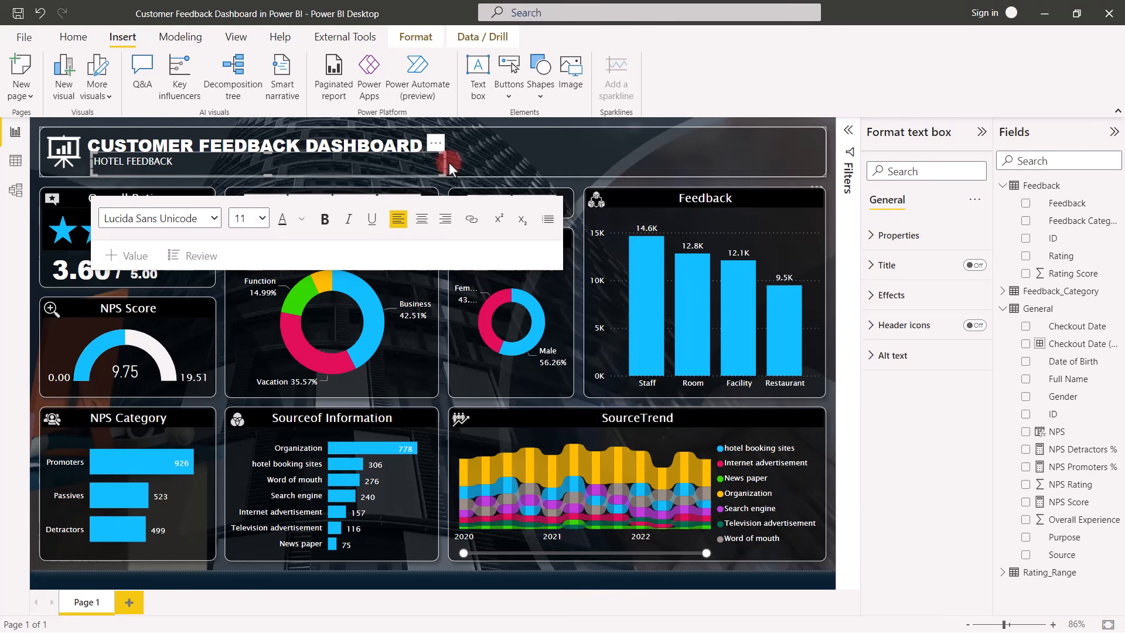
pyautogui.moveTo(445, 164); pyautogui.dragTo(235, 175)
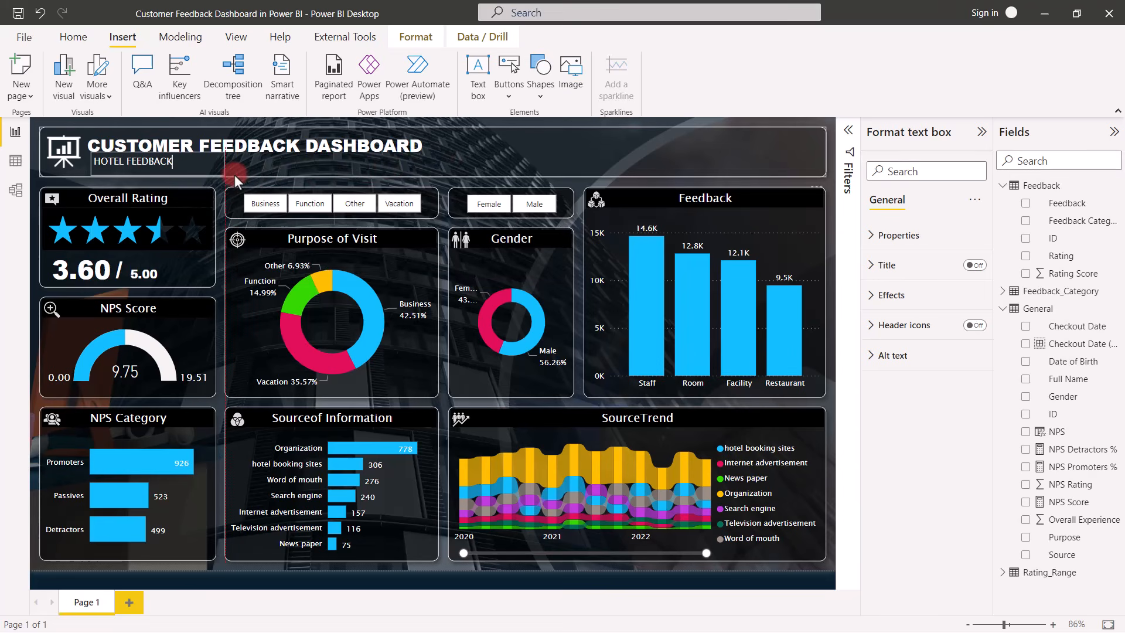
pyautogui.click(221, 172)
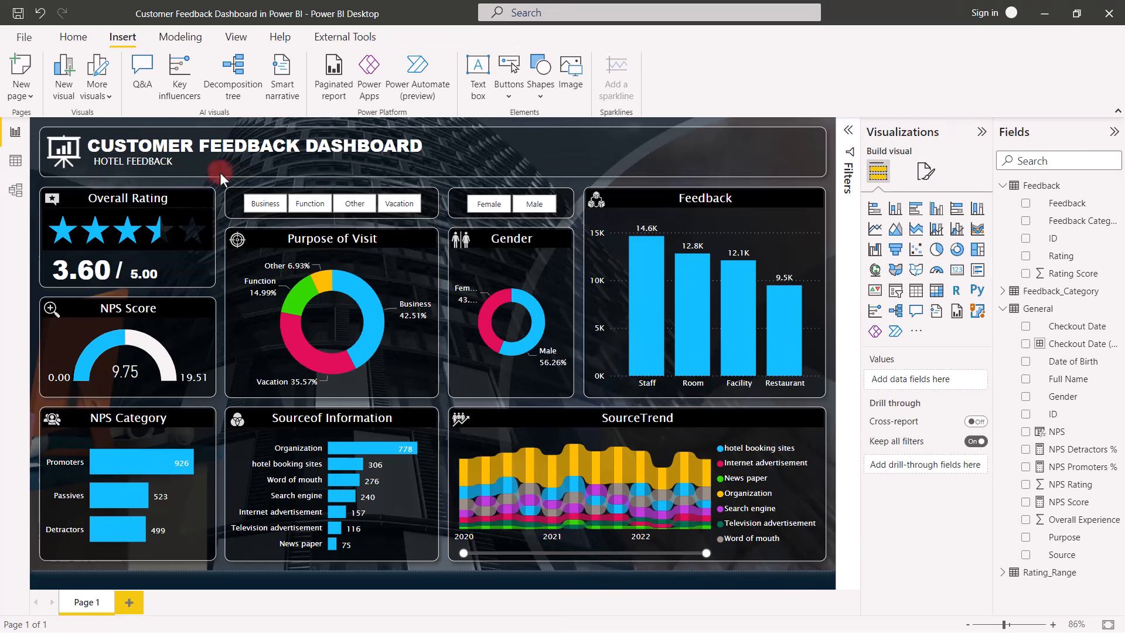
pyautogui.click(139, 160)
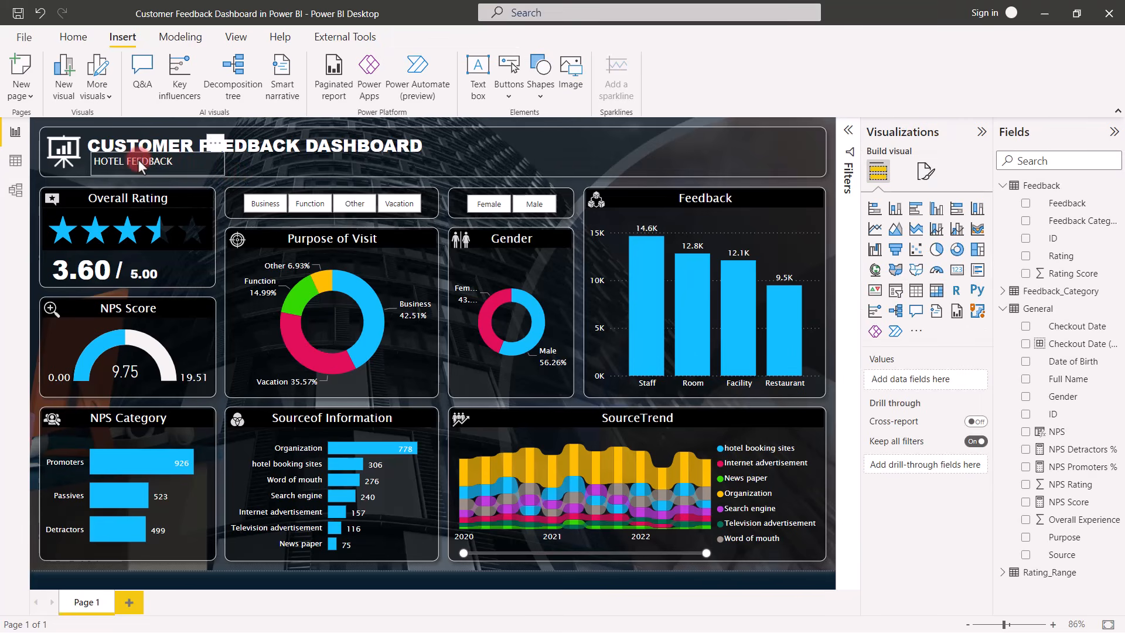
# Step: Nudge the HOTEL FEEDBACK subtitle slightly down and left beneath the header title
pyautogui.click(139, 162)
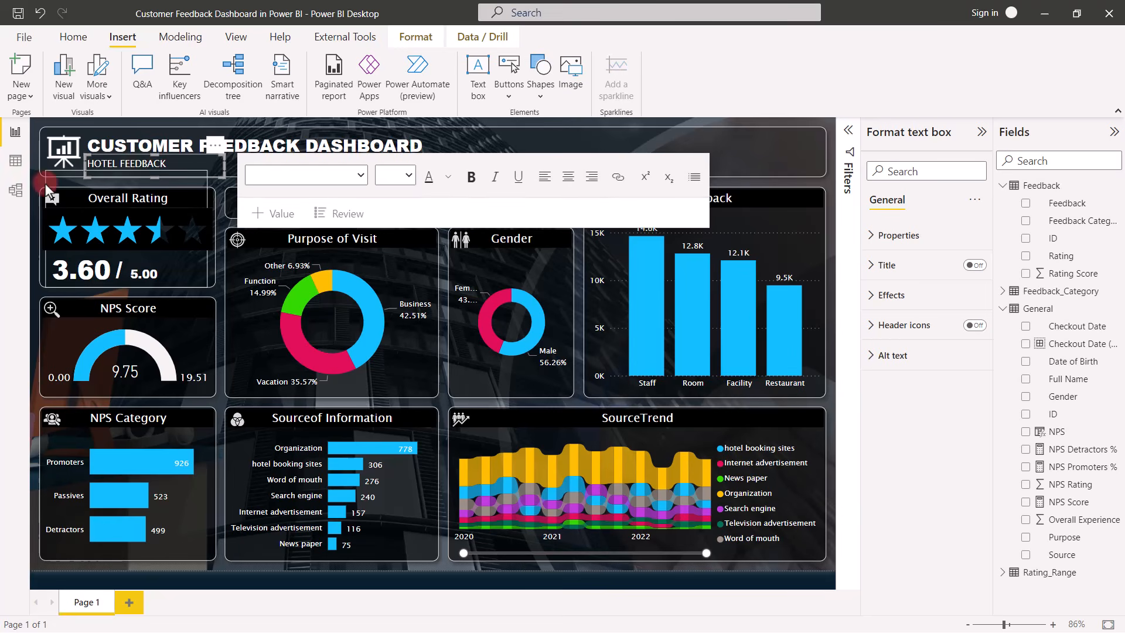
pyautogui.click(26, 177)
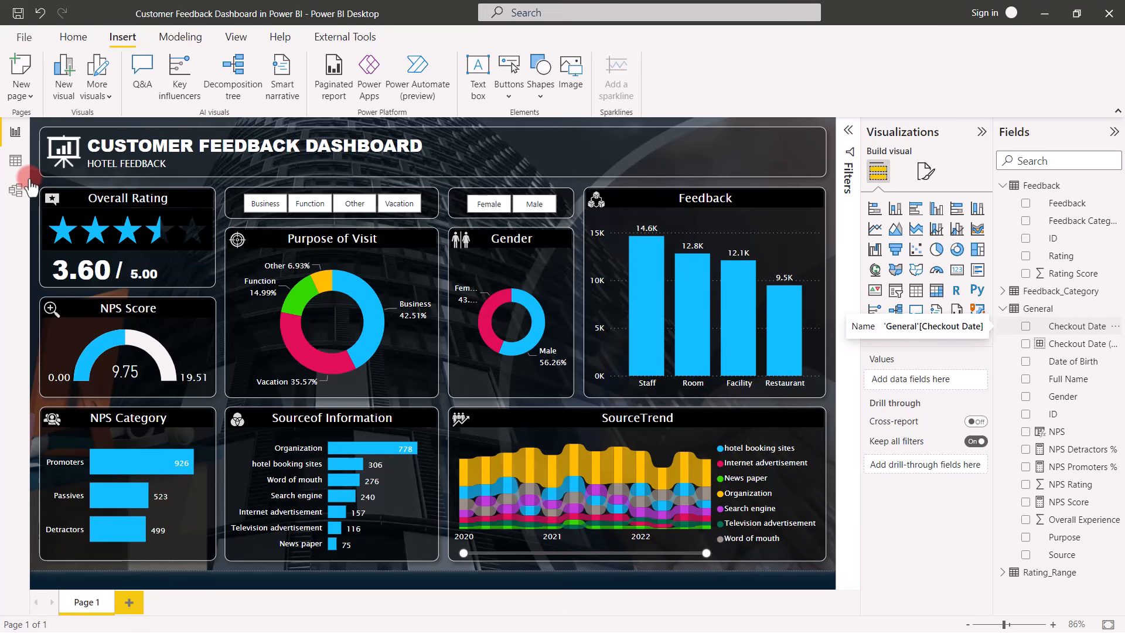
# Step: Create a visual from the General table's Checkout Date field and change it to a slicer
pyautogui.click(1025, 327)
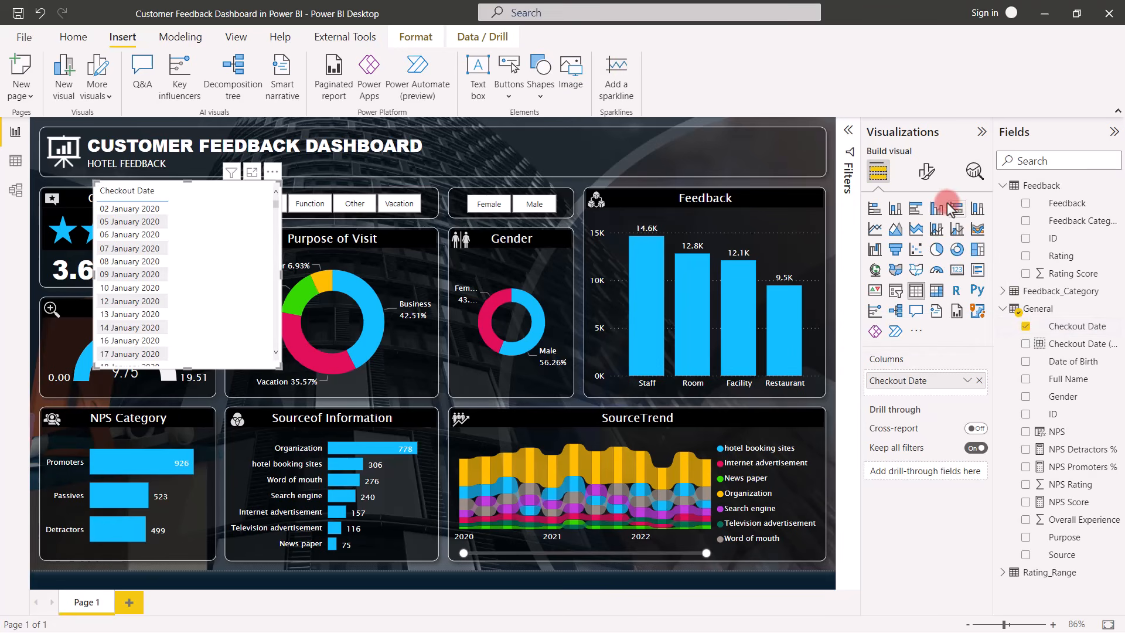
pyautogui.click(926, 171)
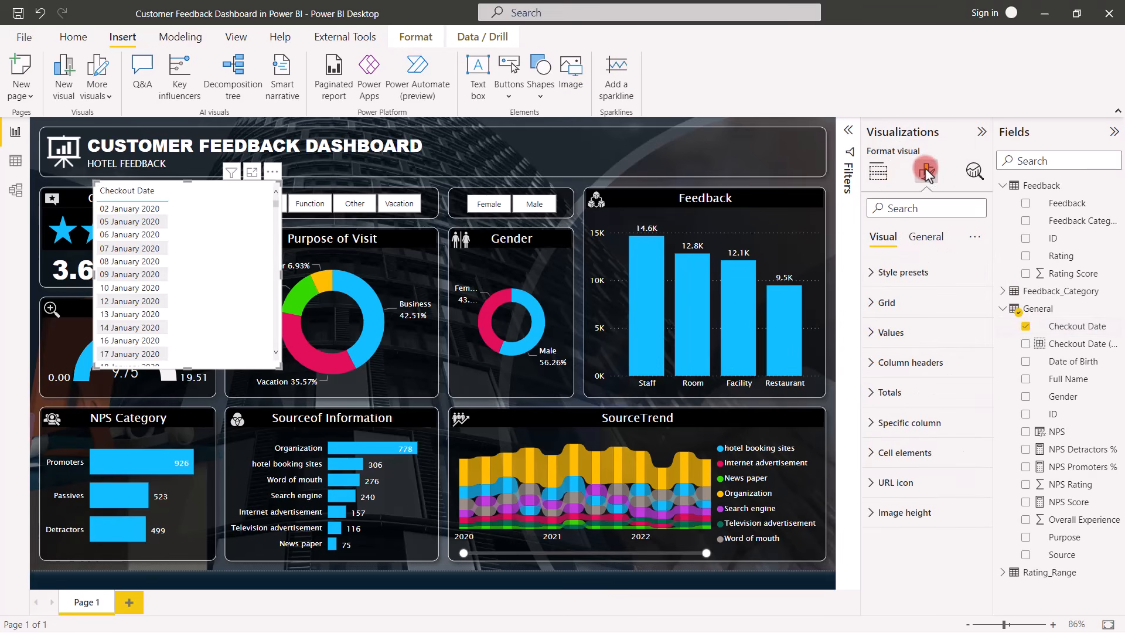
pyautogui.click(880, 187)
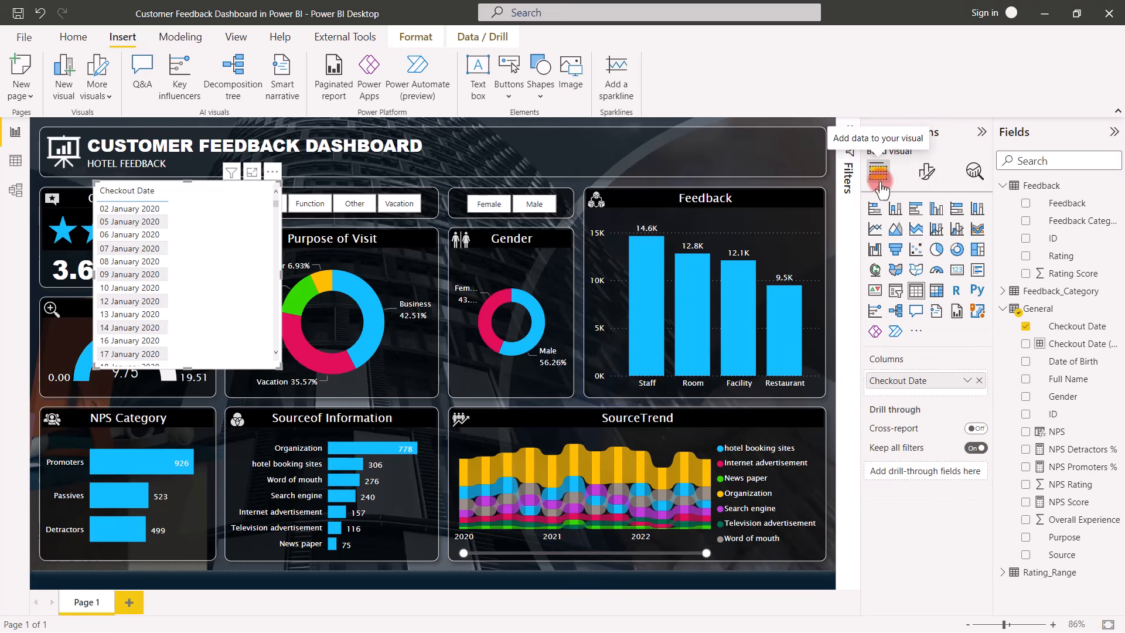
pyautogui.click(895, 291)
# Step: Move the date slicer into the header beside the title and reduce its height and width to fit the banner
pyautogui.click(191, 276)
pyautogui.moveTo(191, 278); pyautogui.dragTo(525, 227)
pyautogui.moveTo(528, 314); pyautogui.dragTo(529, 175)
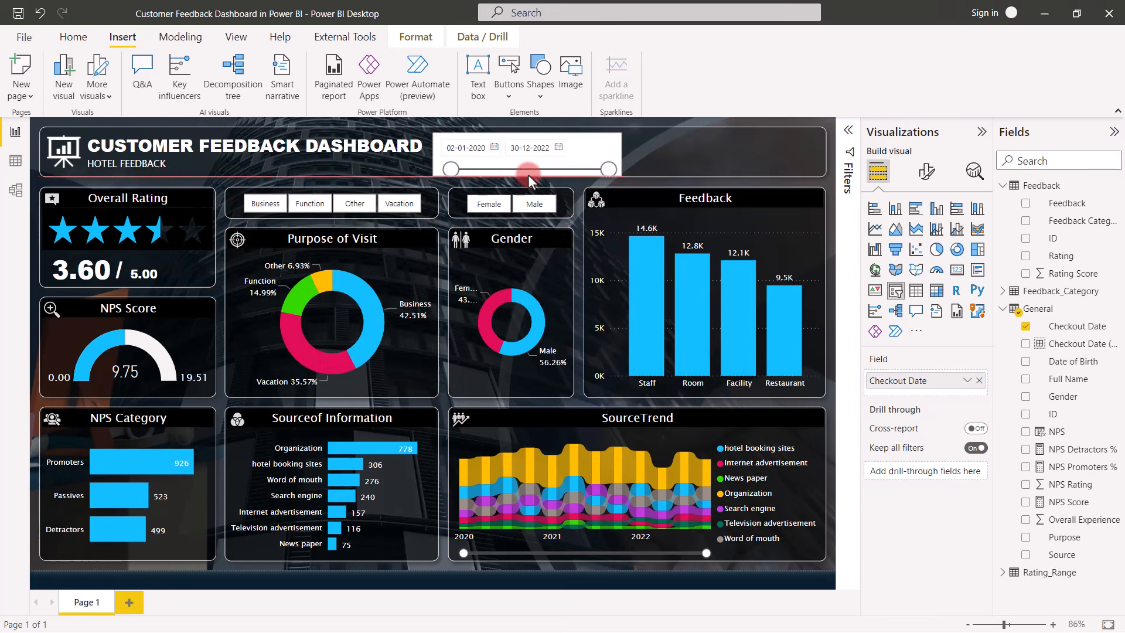
pyautogui.moveTo(620, 151); pyautogui.dragTo(585, 149)
# Step: Set the date slicer's value font colour to white and its font to Lucida Sans Unicode
pyautogui.click(924, 174)
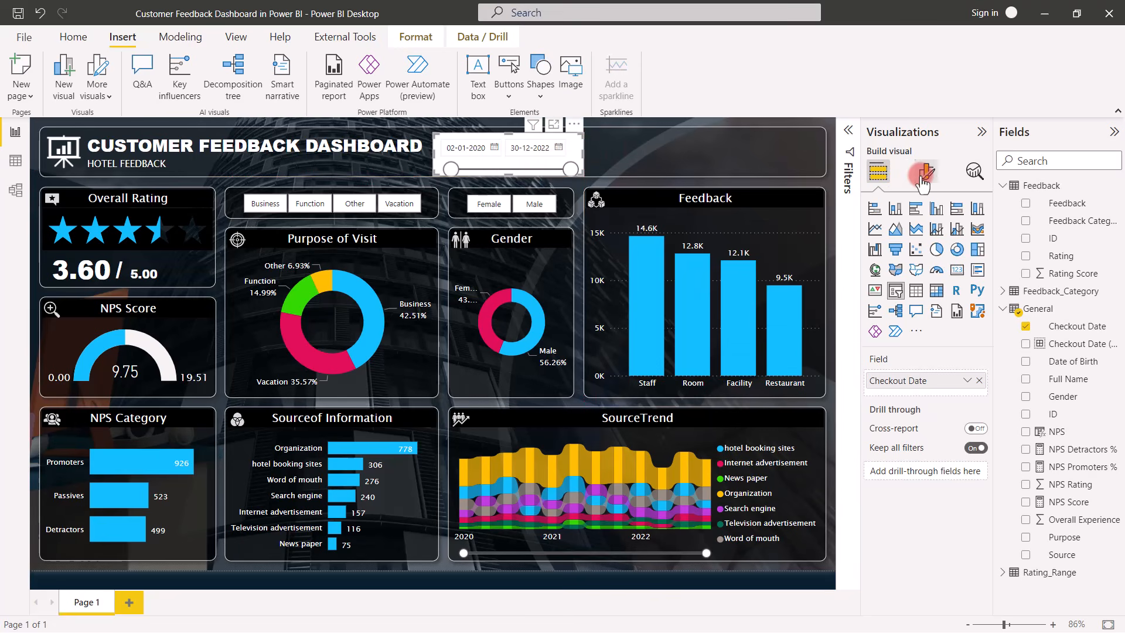
pyautogui.click(894, 302)
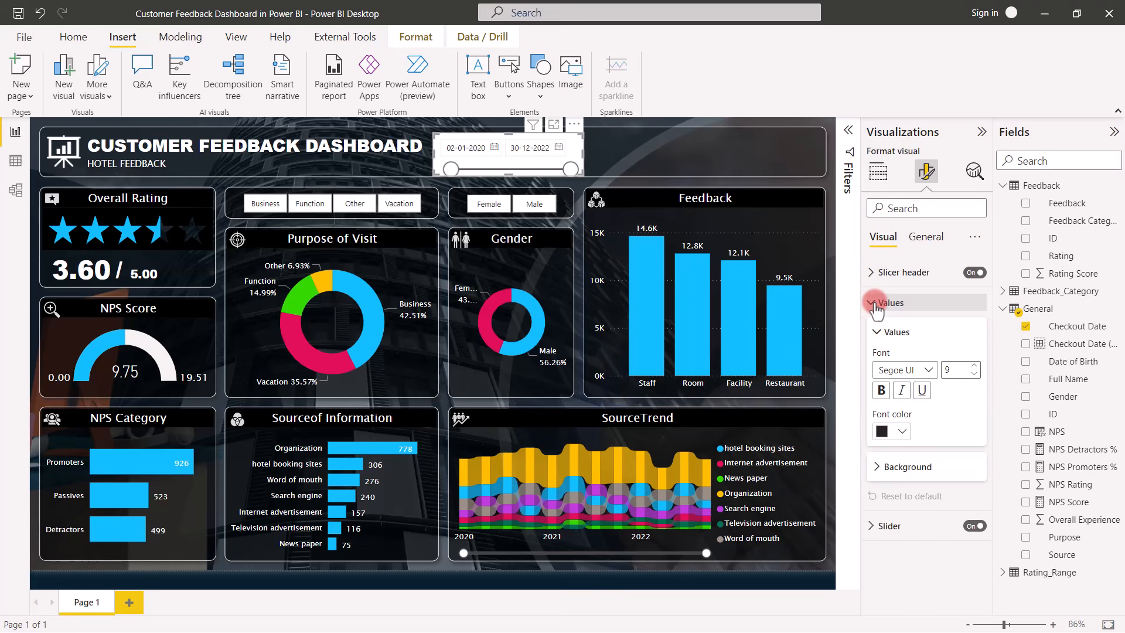
pyautogui.click(898, 434)
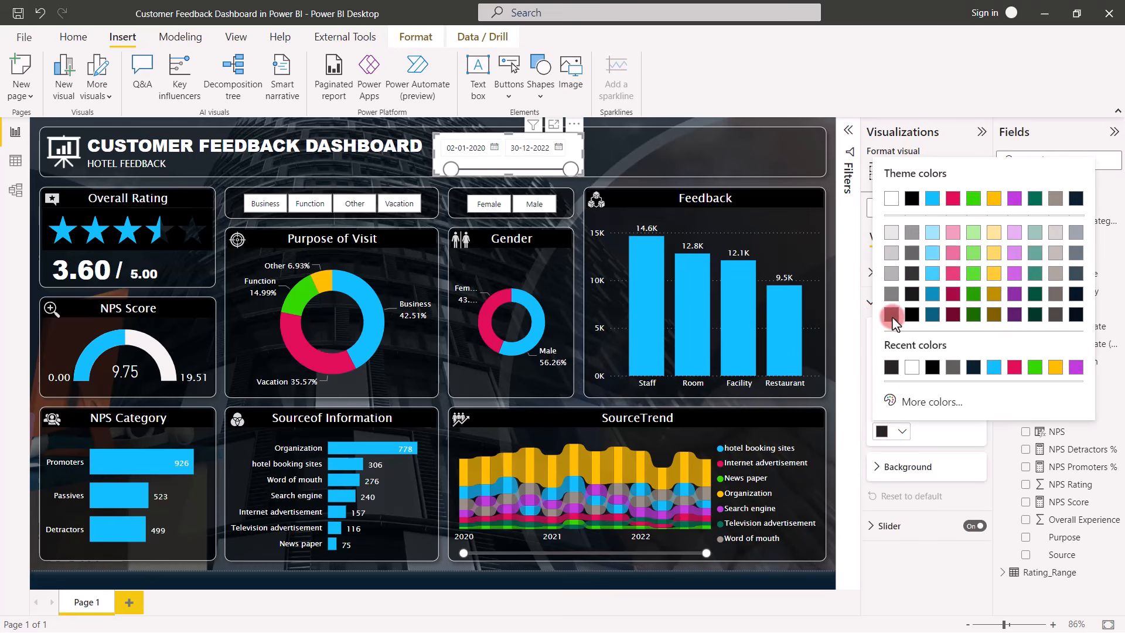
pyautogui.click(892, 199)
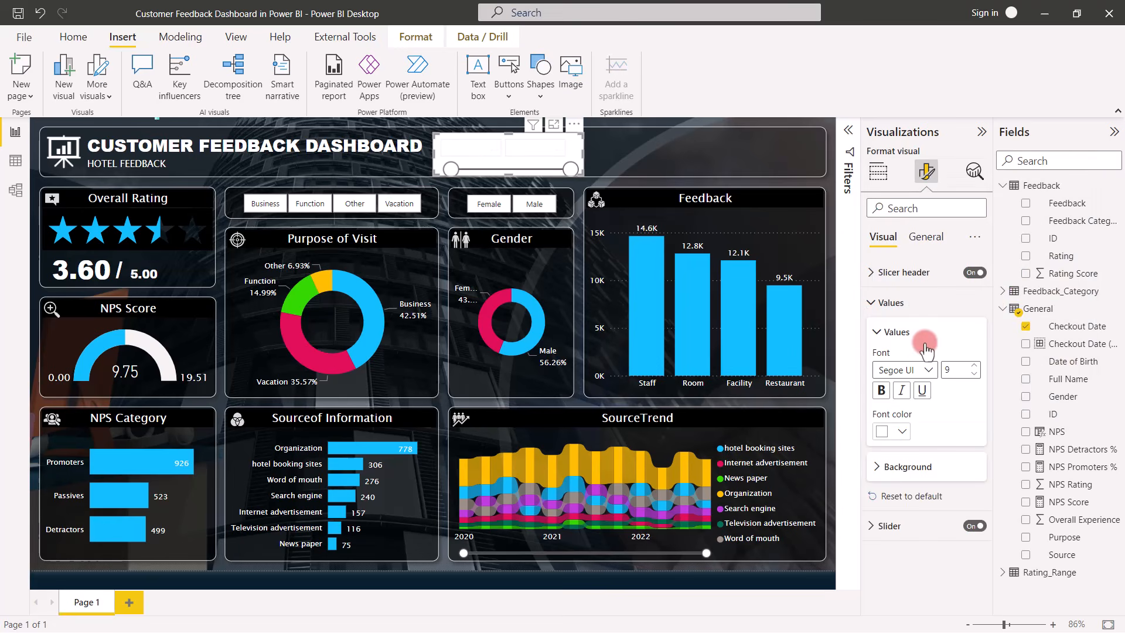
pyautogui.click(928, 370)
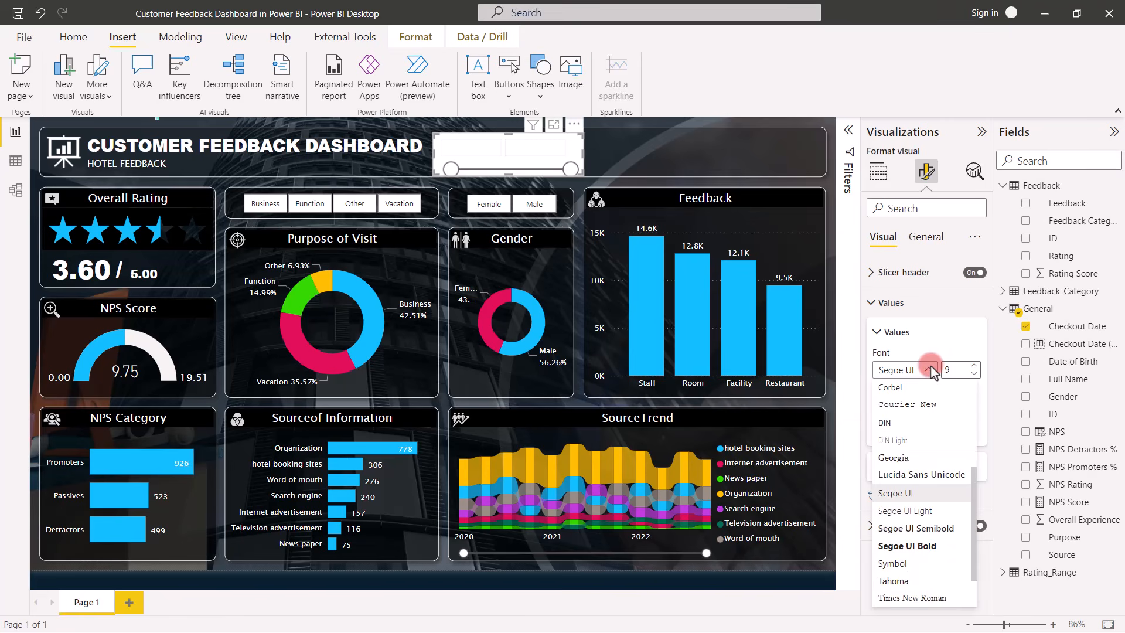
pyautogui.click(911, 476)
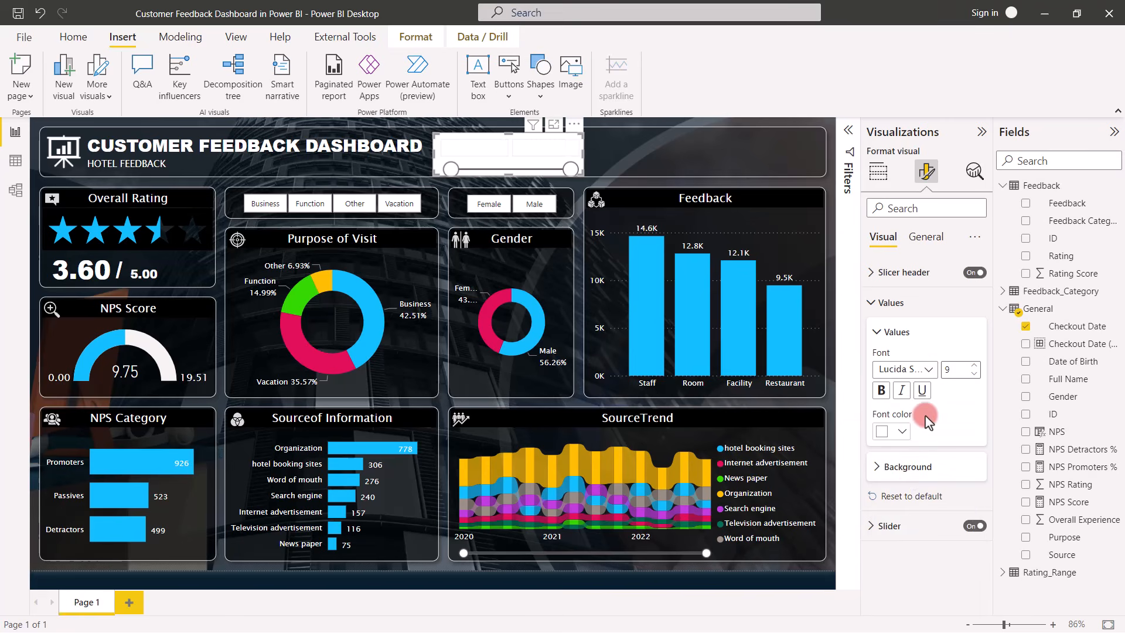
# Step: Turn off the date slicer's background, shift the slicer slightly up within the header and widen it a little
pyautogui.click(965, 271)
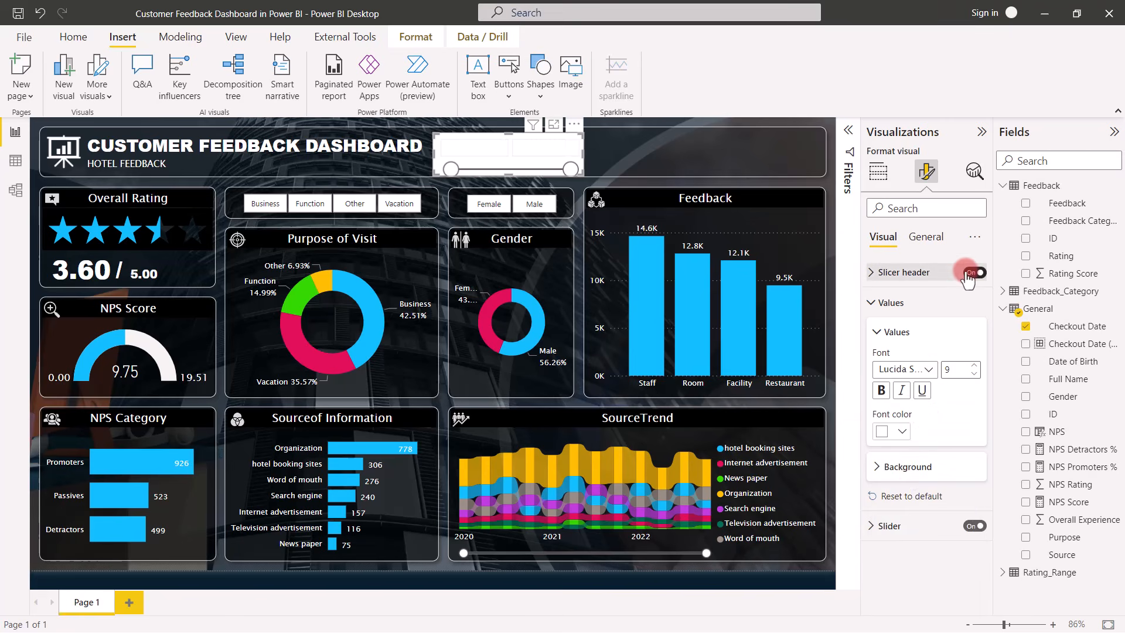
pyautogui.click(926, 242)
pyautogui.click(889, 333)
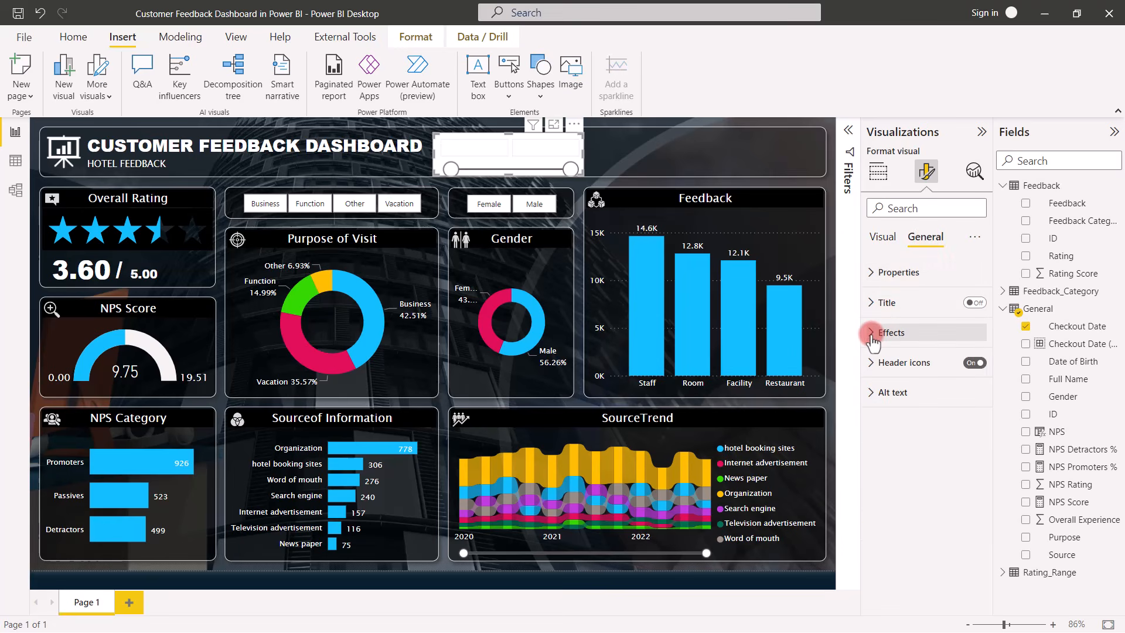
pyautogui.click(966, 362)
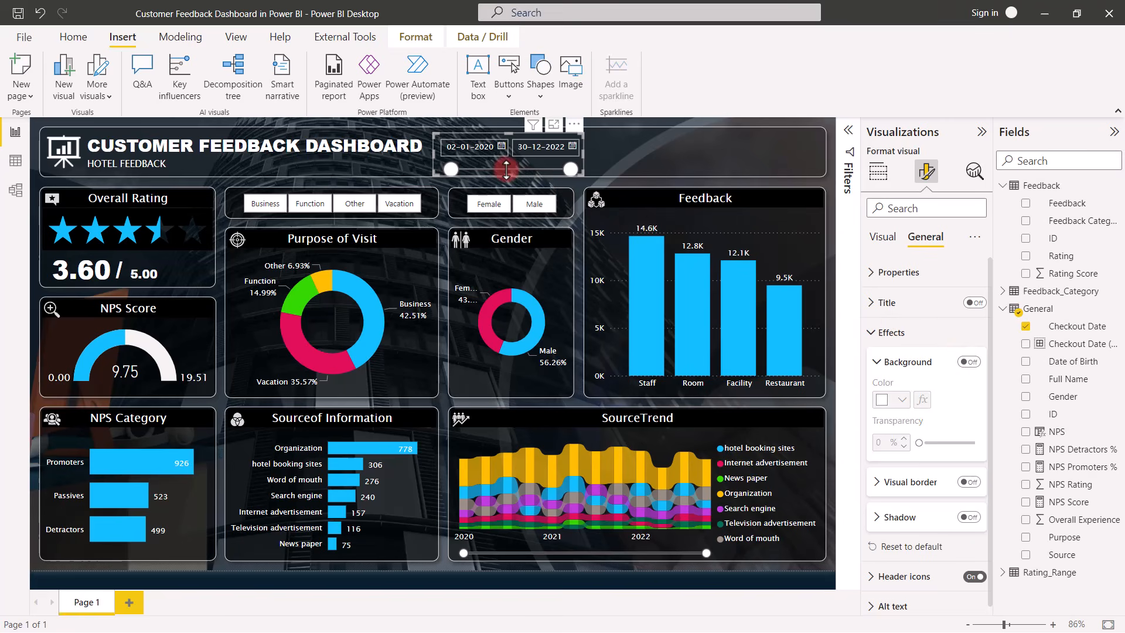
pyautogui.moveTo(507, 175); pyautogui.dragTo(512, 129)
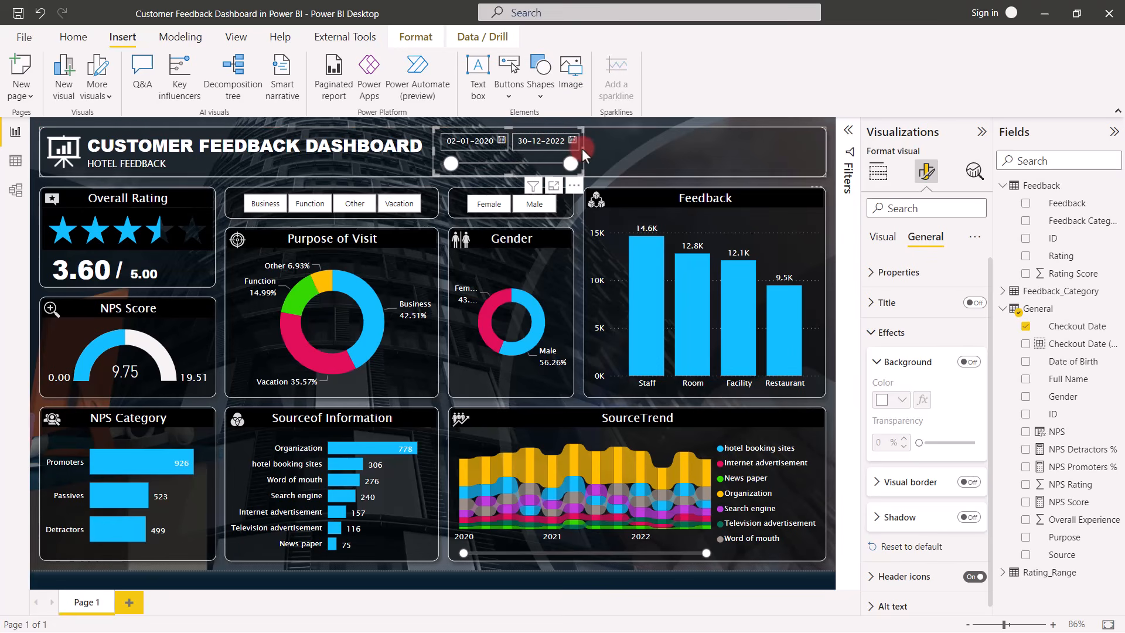
pyautogui.moveTo(582, 148); pyautogui.dragTo(589, 152)
# Step: Set the value font colour of the purpose slicer (Business, Function, Other, Vacation) to white
pyautogui.click(426, 190)
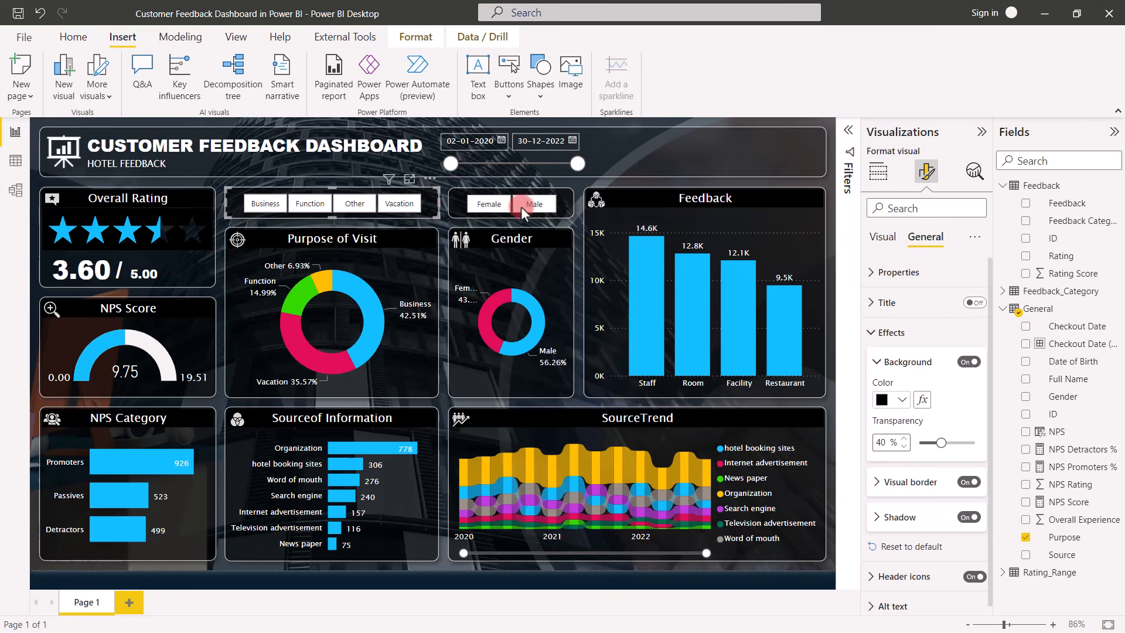
pyautogui.click(872, 272)
pyautogui.click(872, 272)
pyautogui.click(882, 237)
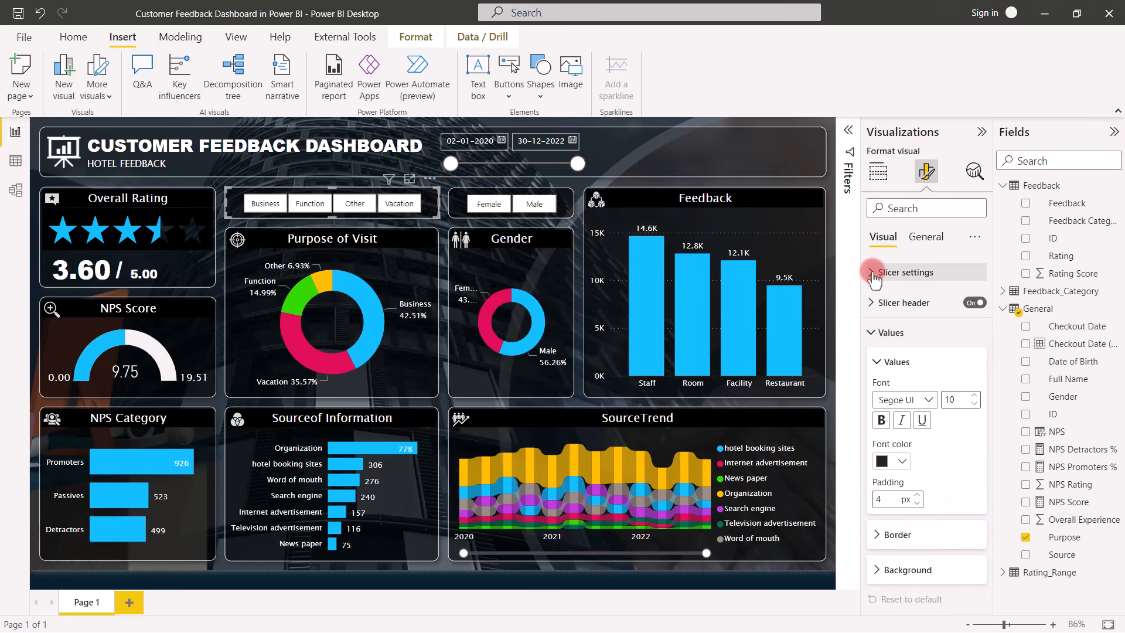
pyautogui.click(872, 273)
pyautogui.click(872, 273)
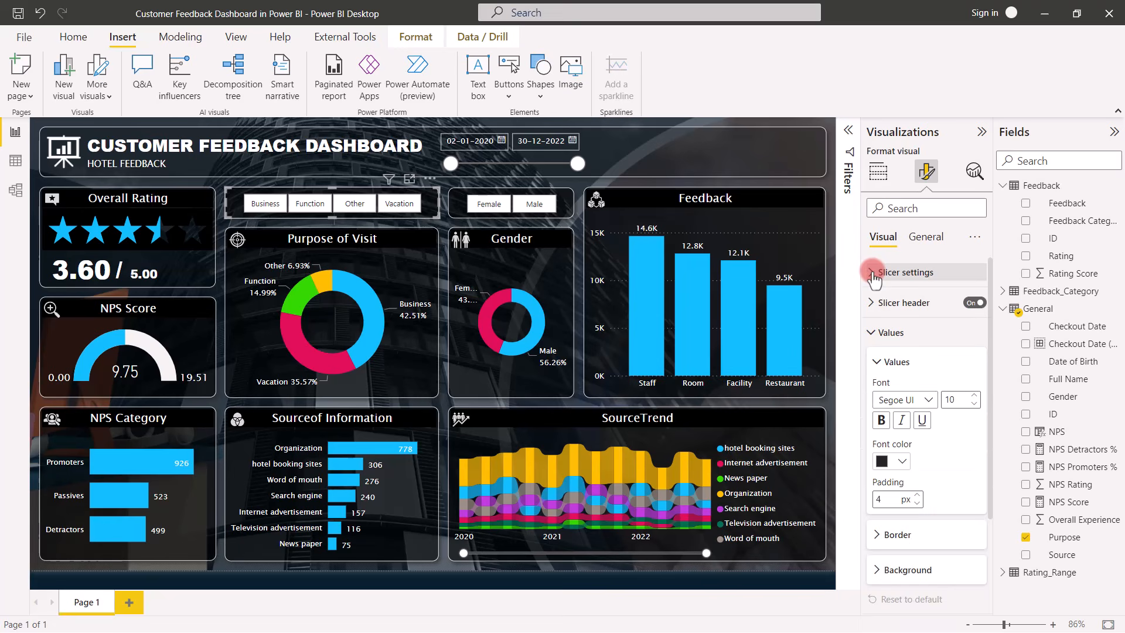
pyautogui.click(902, 463)
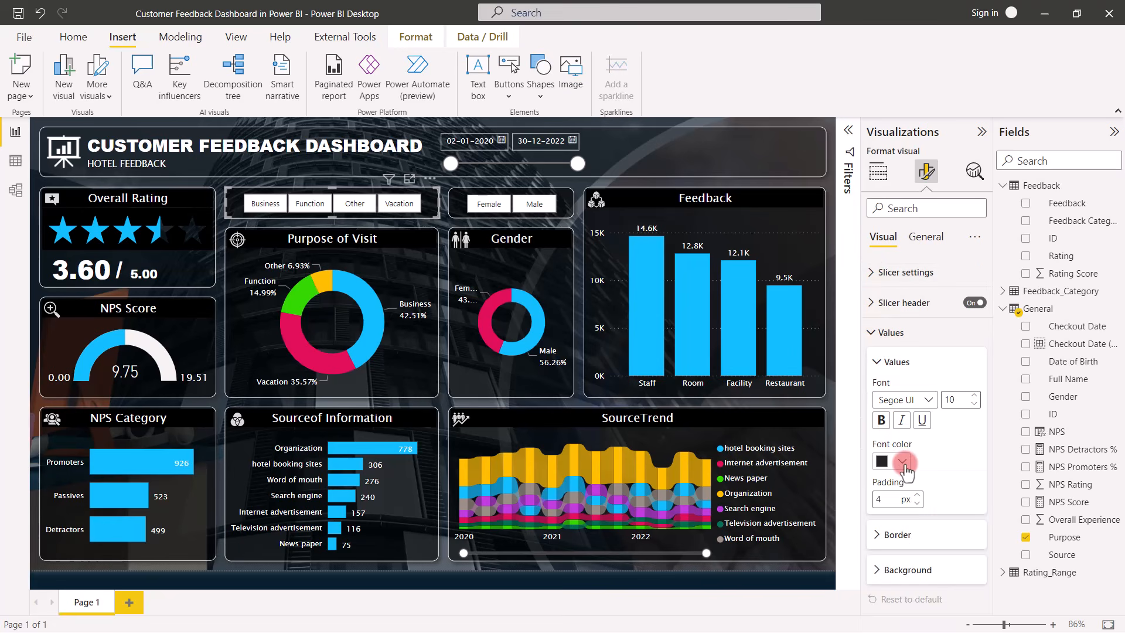
pyautogui.click(891, 227)
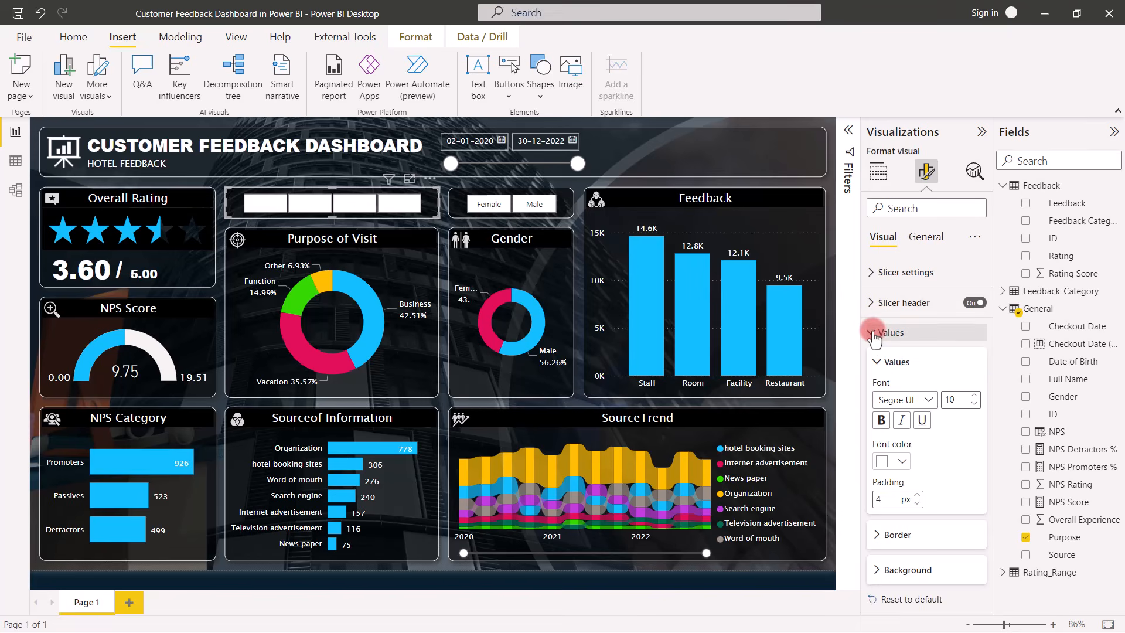
# Step: Give the purpose slicer's values a bright blue background and make their text bold
pyautogui.click(877, 570)
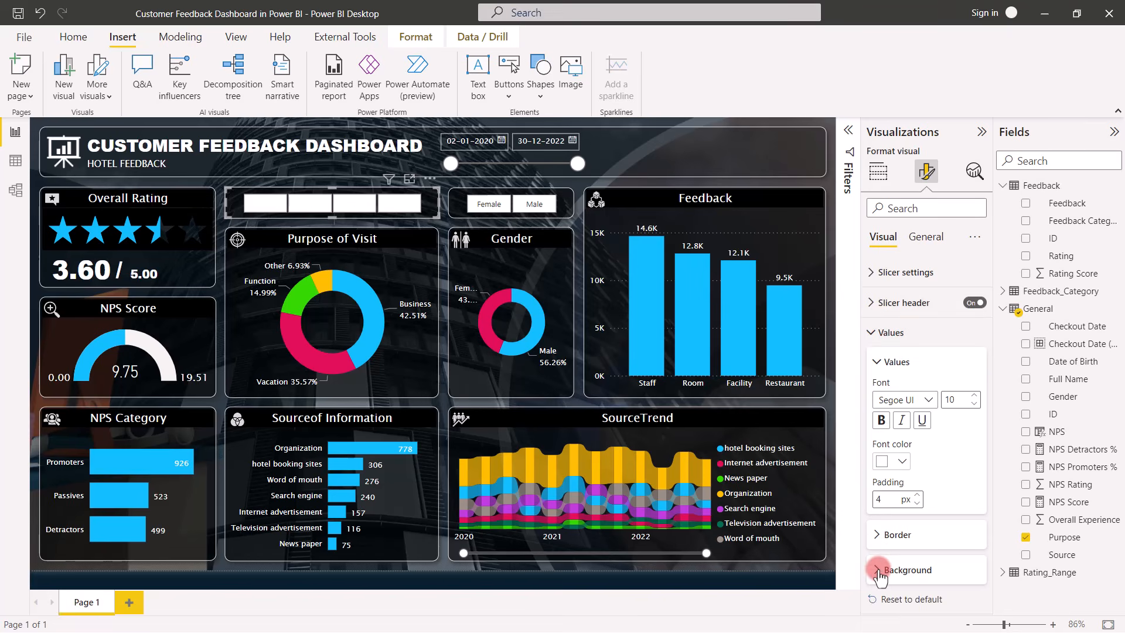
pyautogui.click(903, 571)
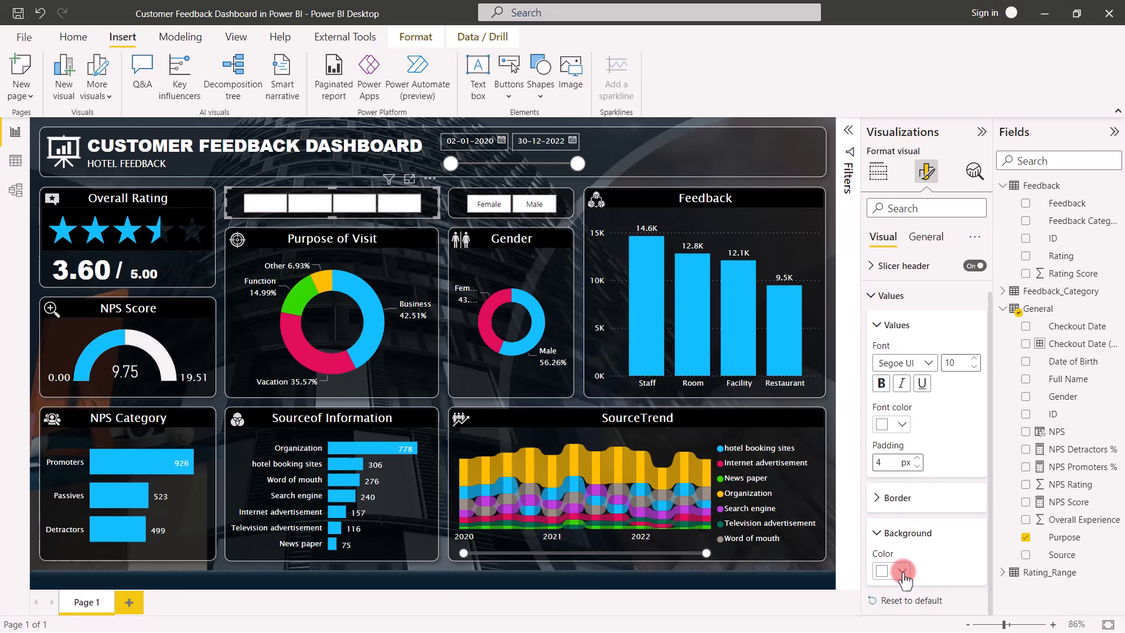
pyautogui.click(931, 339)
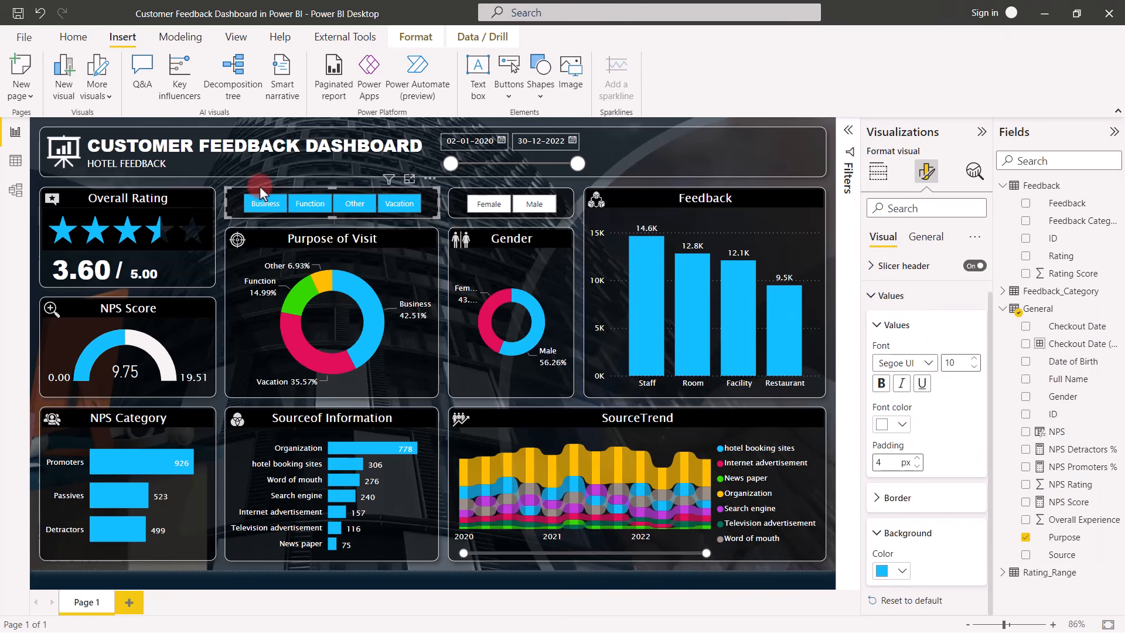
pyautogui.click(882, 383)
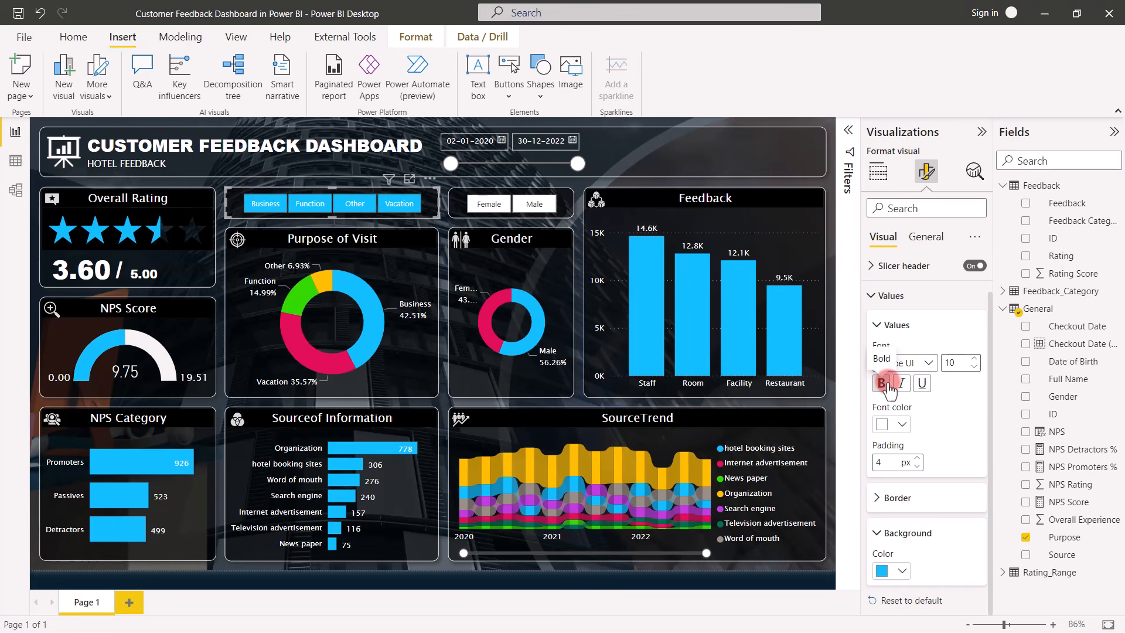
# Step: Copy the purpose slicer's formatting to the gender slicer with Format painter and deselect everything
pyautogui.click(64, 38)
pyautogui.click(61, 95)
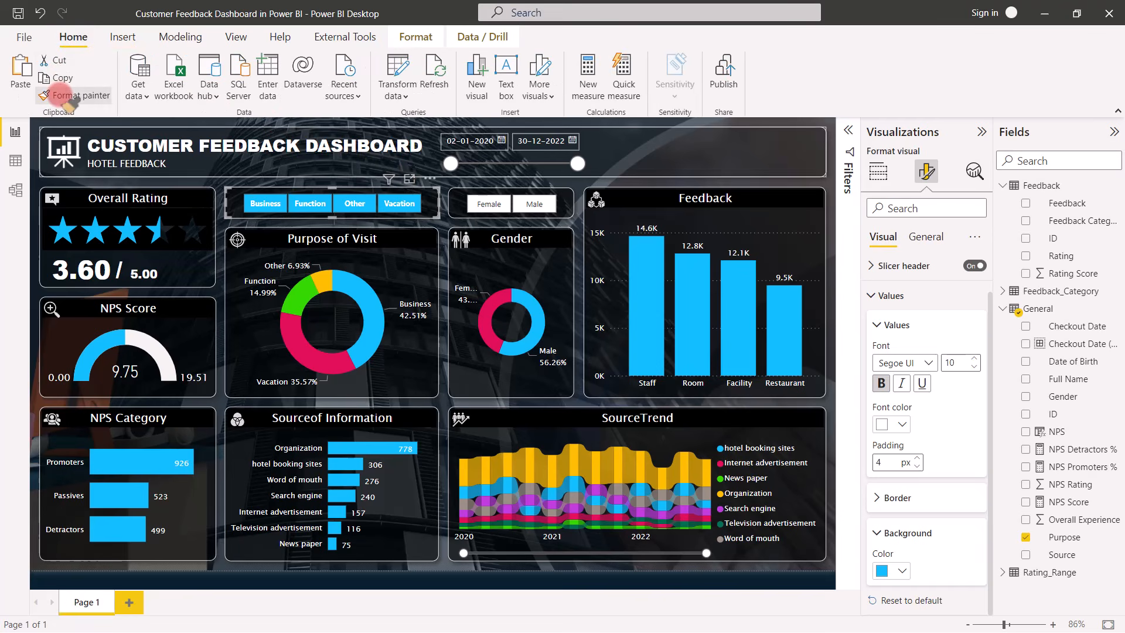
pyautogui.click(477, 200)
pyautogui.click(467, 193)
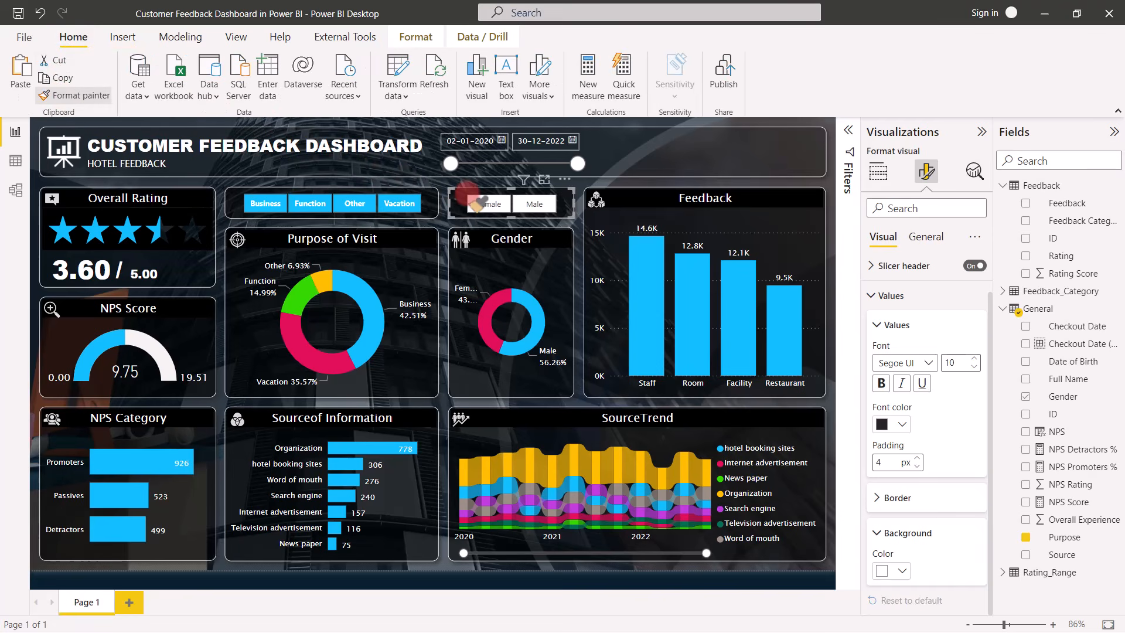
pyautogui.click(631, 125)
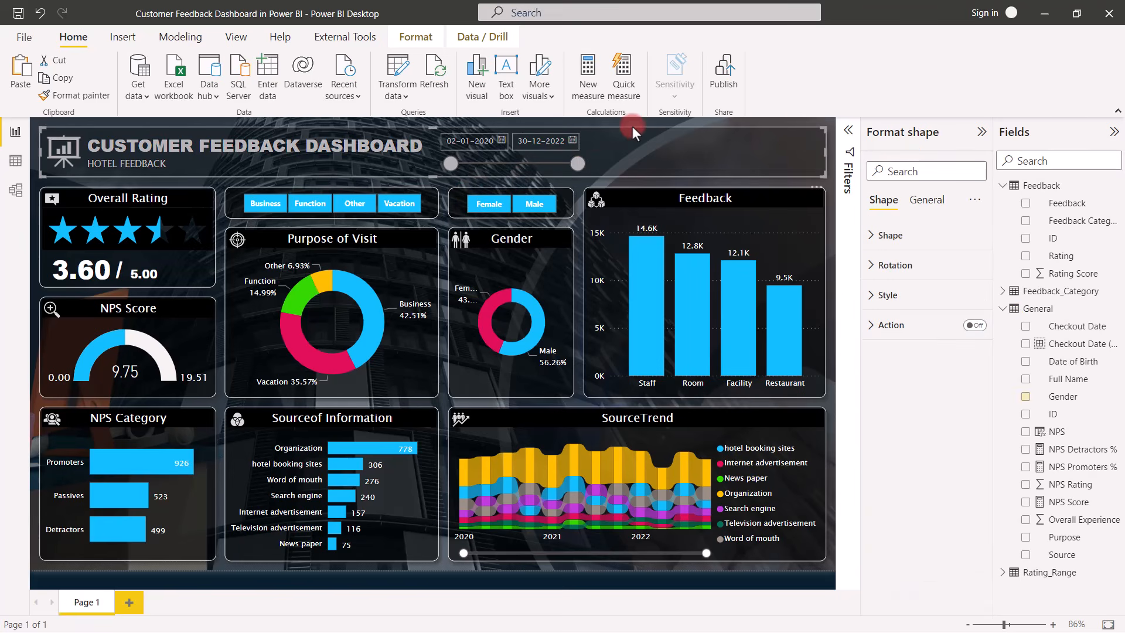
pyautogui.click(828, 120)
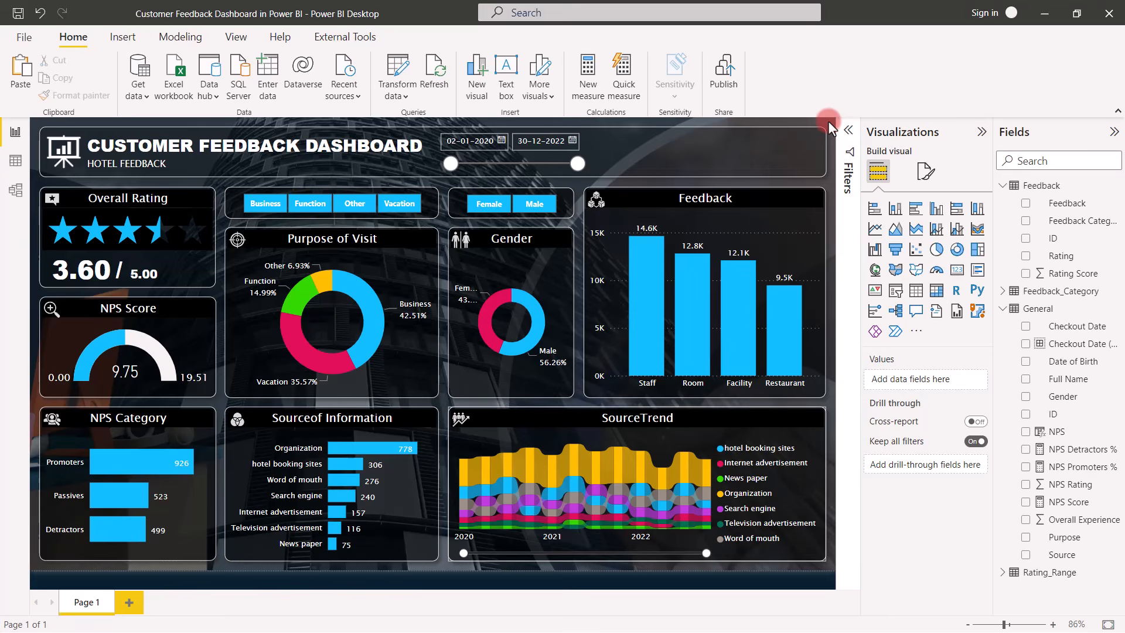
# Step: Insert the image Logo.png from the Image & Icons folder onto the report page
pyautogui.click(107, 36)
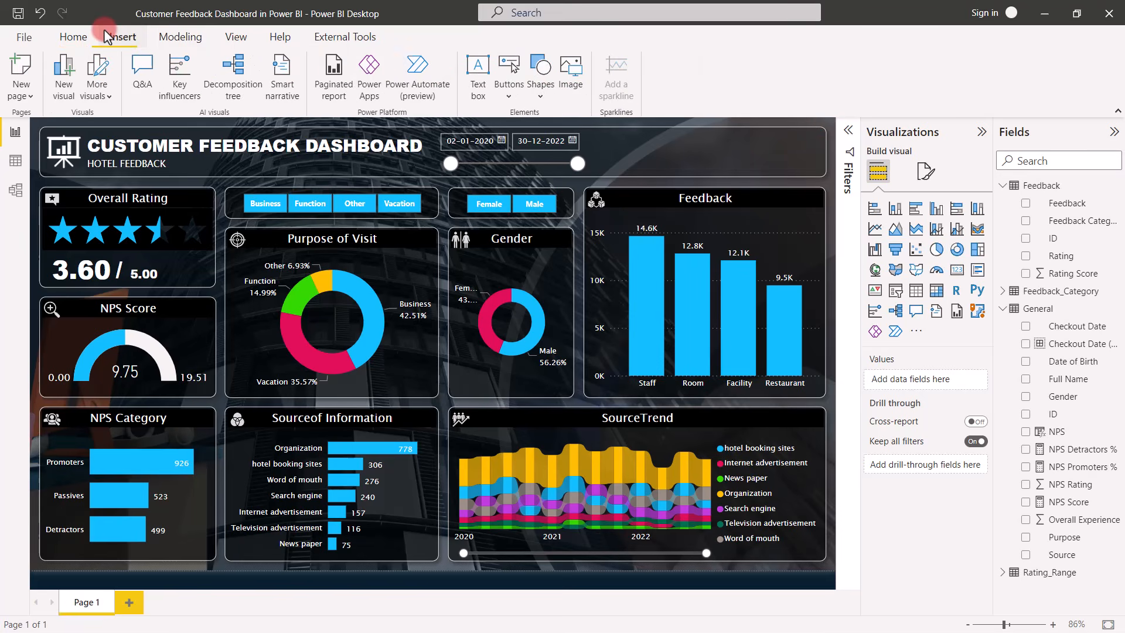
pyautogui.click(567, 67)
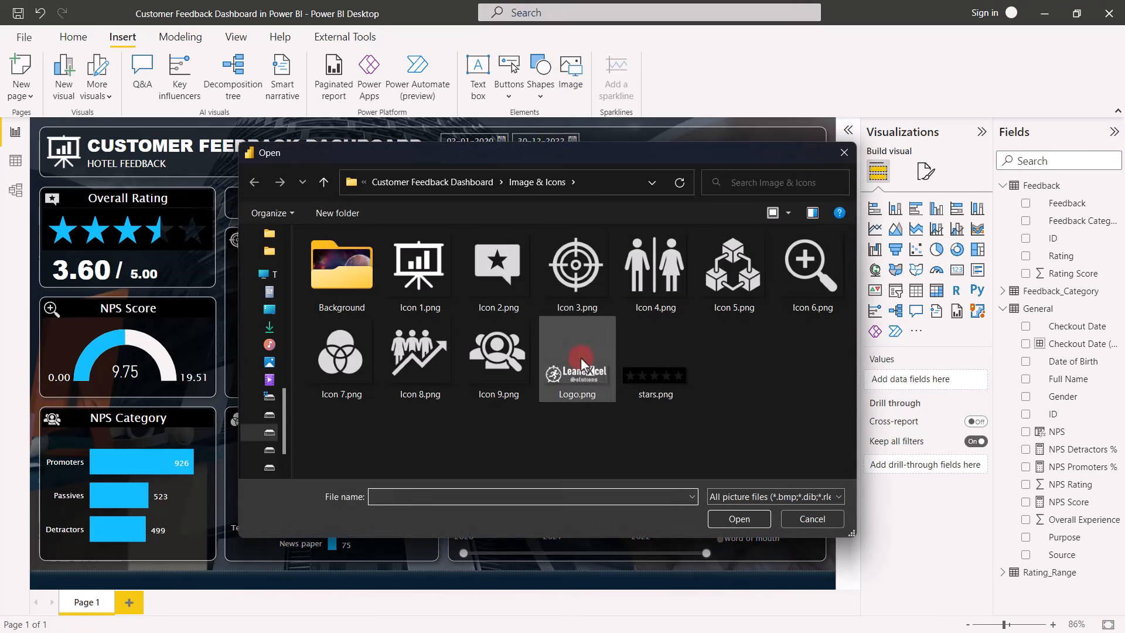
pyautogui.click(581, 358)
pyautogui.click(740, 519)
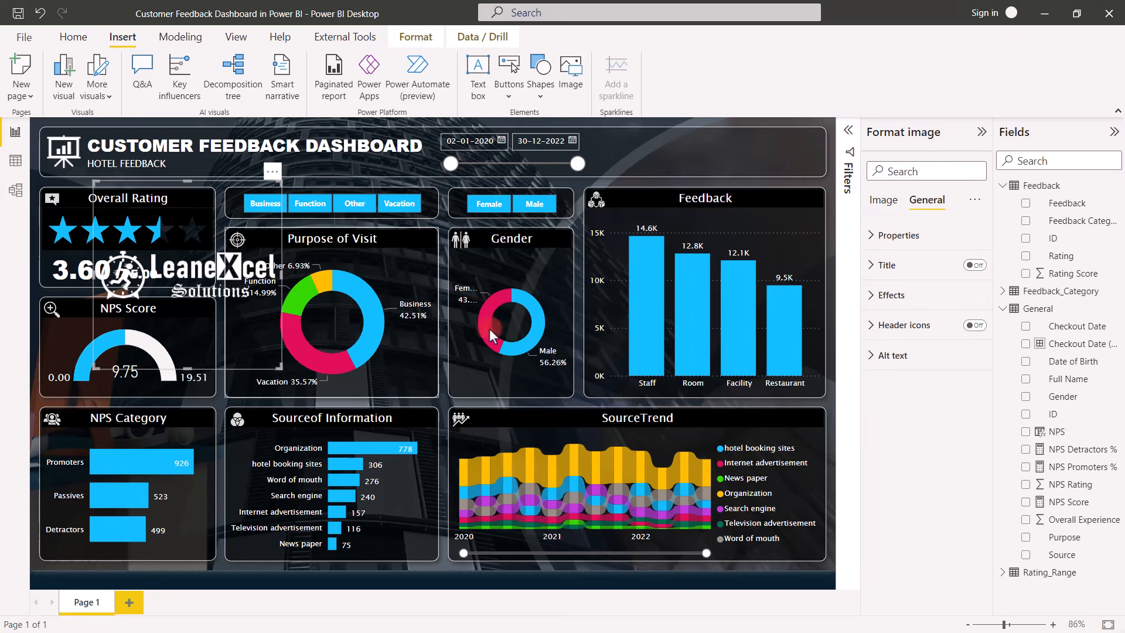
# Step: Move the logo to the header's right end, shrink its height to fit the banner and nudge it slightly down and right
pyautogui.moveTo(183, 272); pyautogui.dragTo(718, 213)
pyautogui.moveTo(725, 315); pyautogui.dragTo(722, 168)
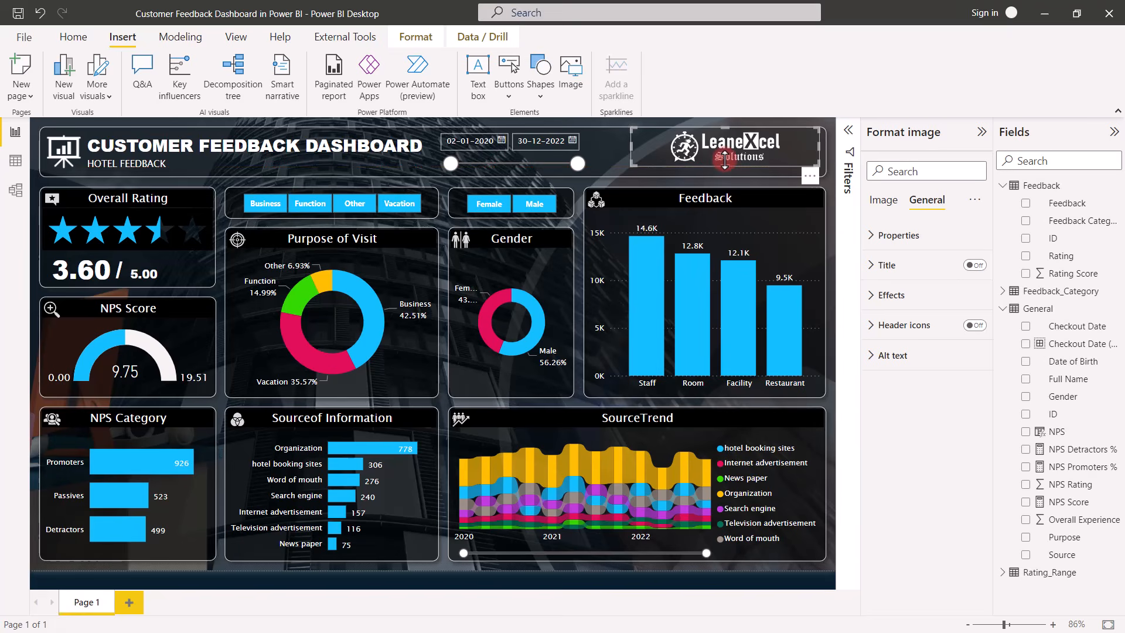
pyautogui.press('Down')
pyautogui.press('Down')
pyautogui.press('Down')
pyautogui.press('Down')
pyautogui.press('Down')
pyautogui.press('Down')
pyautogui.press('Right')
pyautogui.press('Right')
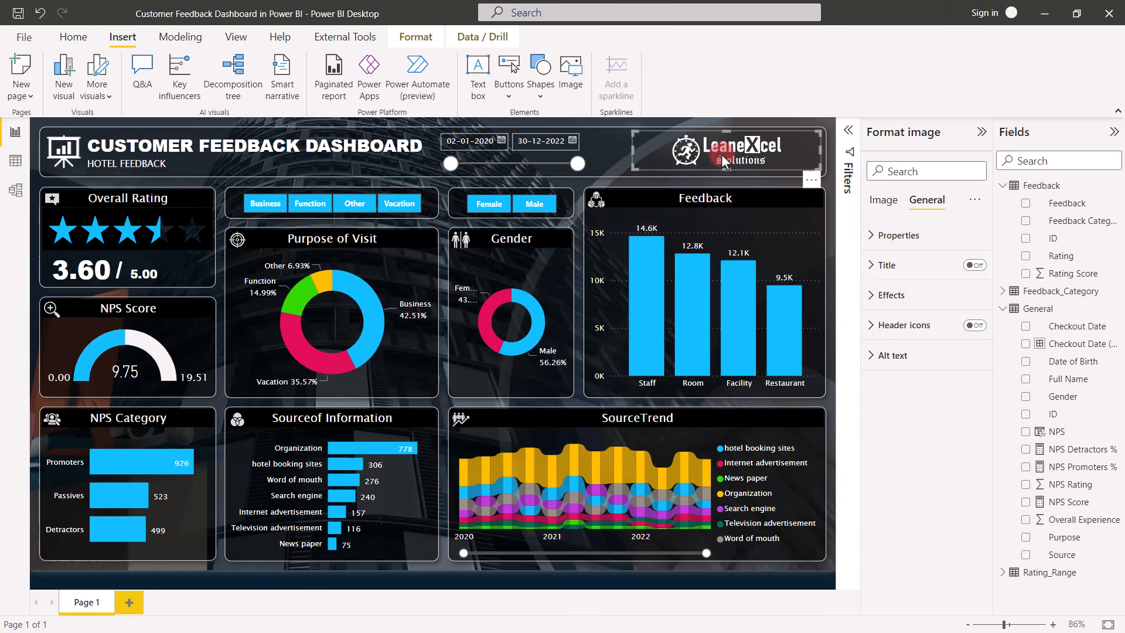
pyautogui.press('Down')
pyautogui.press('Down')
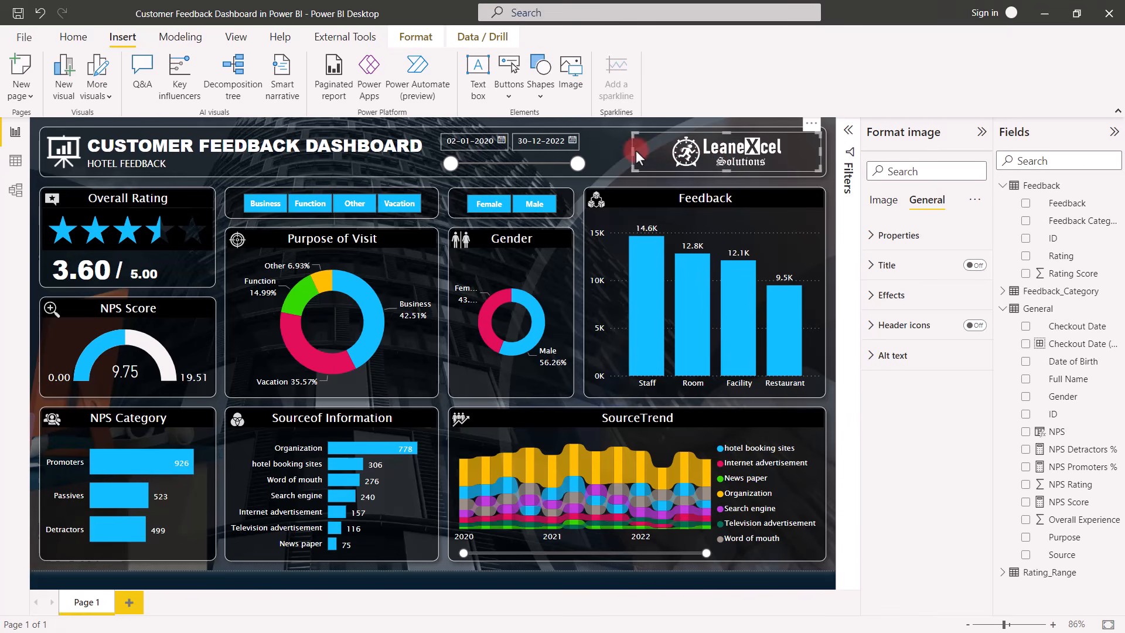
# Step: Narrow the logo image from its inner edge so it stays at the header's right end, and deselect it
pyautogui.moveTo(635, 150); pyautogui.dragTo(674, 147)
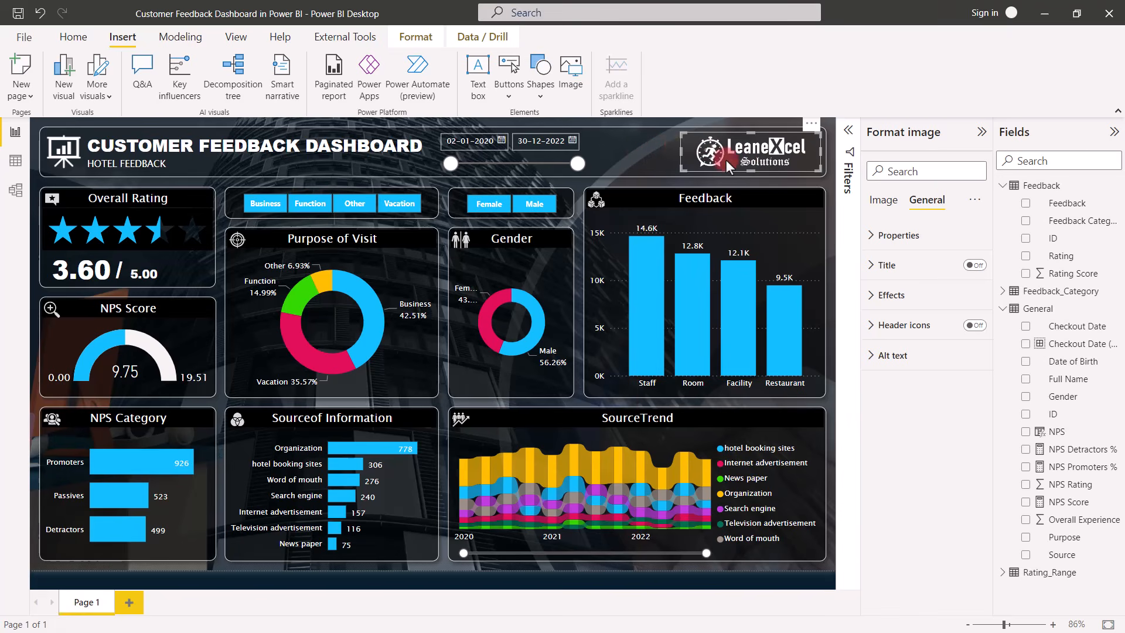
pyautogui.click(823, 188)
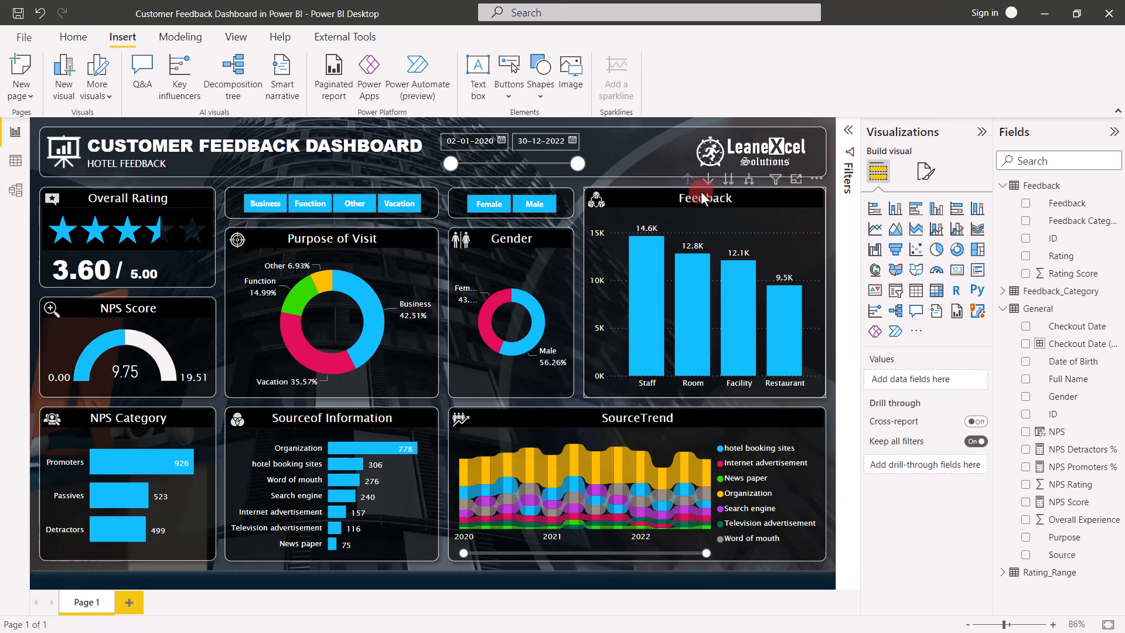
# Step: Test the date slicer by narrowing both ends of its range, and widen it to 02-01-2020 through 15-11-2022
pyautogui.click(451, 164)
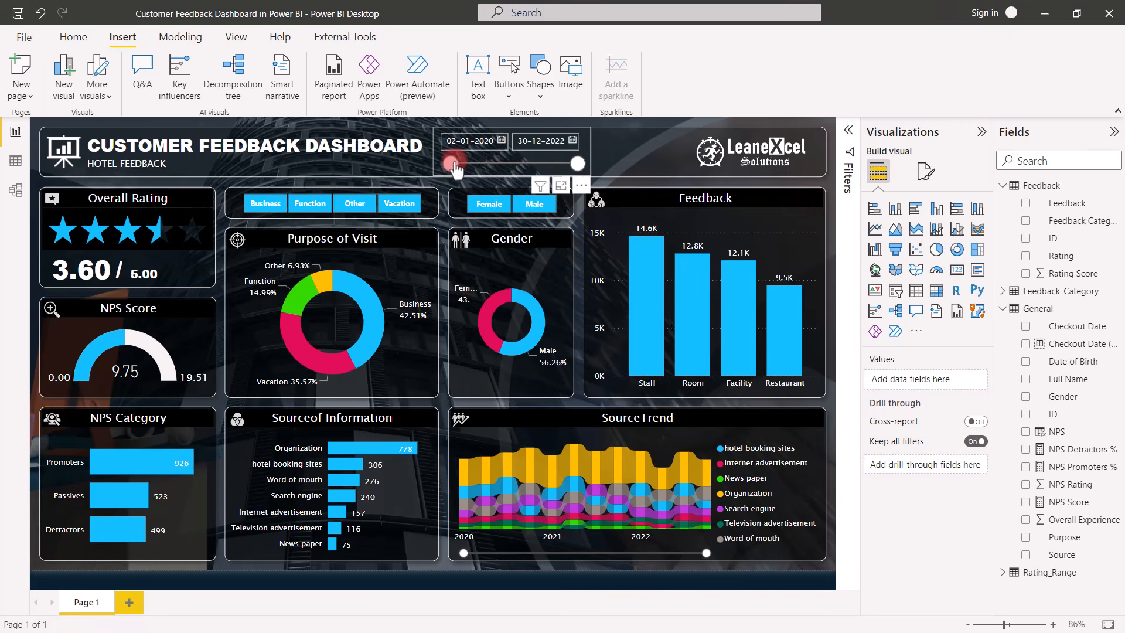
pyautogui.moveTo(480, 160); pyautogui.dragTo(497, 166)
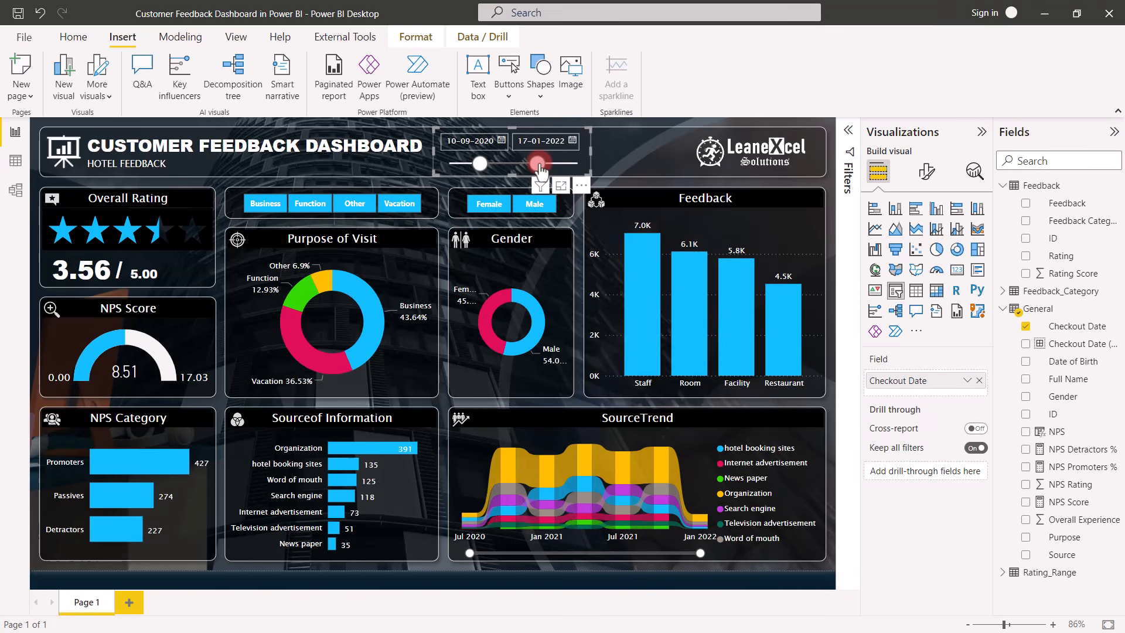
pyautogui.click(571, 163)
pyautogui.click(479, 166)
pyautogui.moveTo(447, 158); pyautogui.dragTo(448, 160)
# Step: Test the purpose slicer by filtering the report to Other and to Function, and clear its selection
pyautogui.click(364, 206)
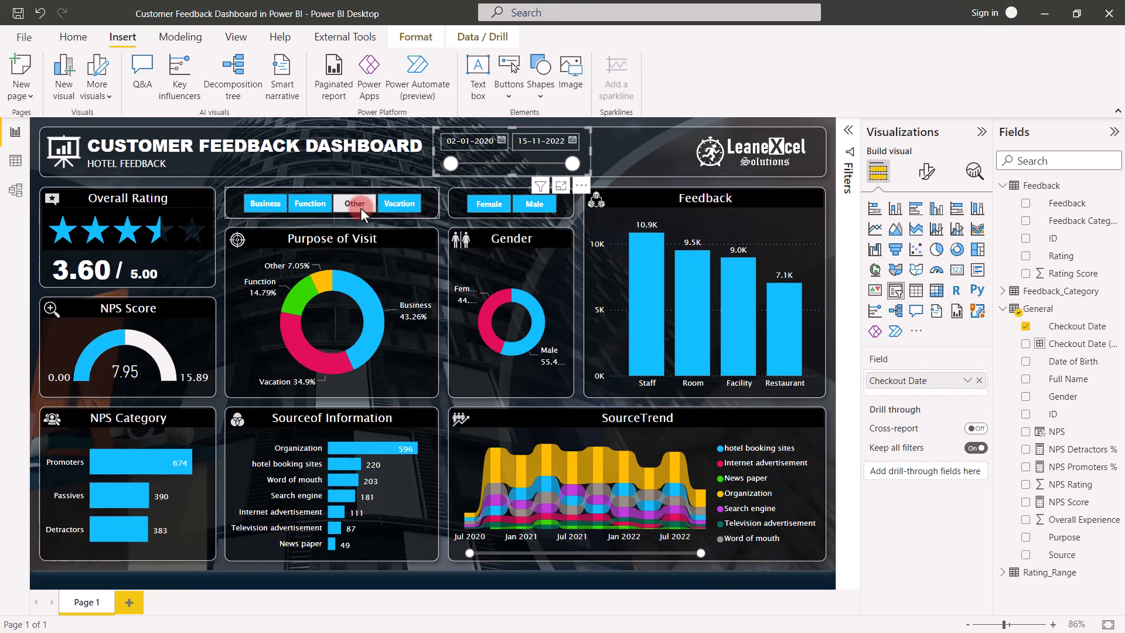
pyautogui.click(337, 206)
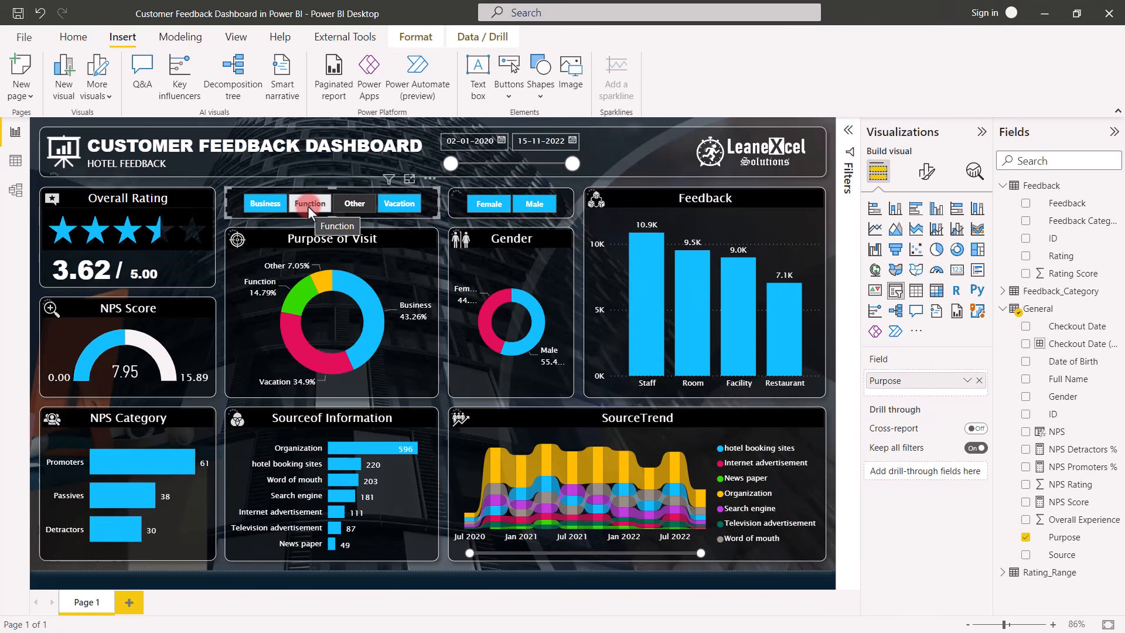
pyautogui.click(307, 205)
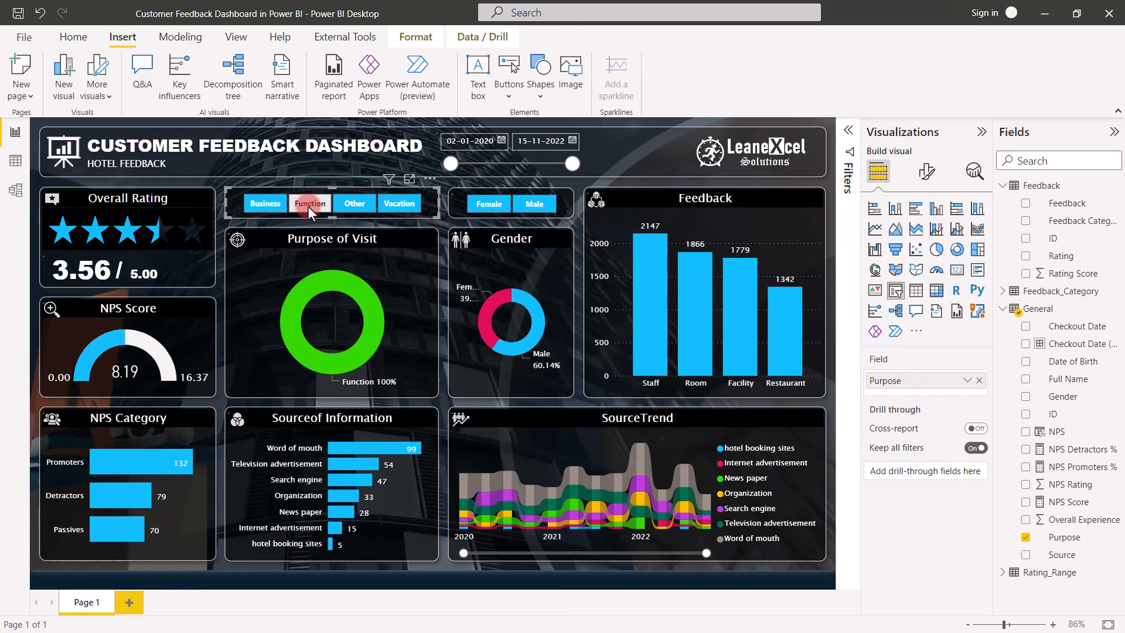
pyautogui.click(484, 339)
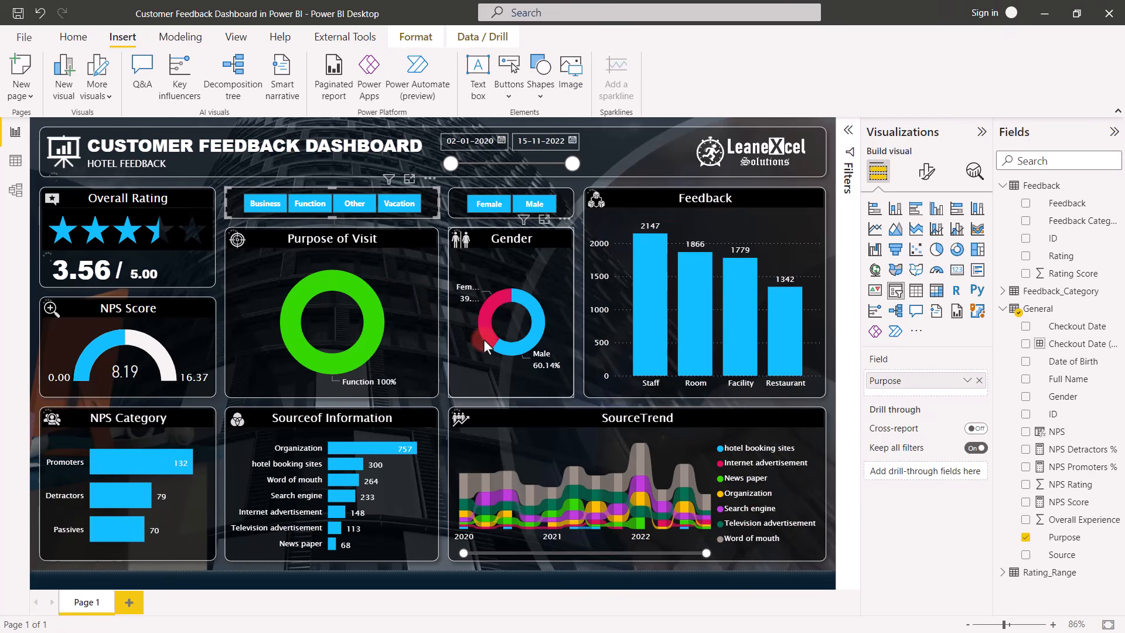
# Step: Test the gender slicer by filtering the report to Female and to Male, and clear its selection
pyautogui.click(489, 203)
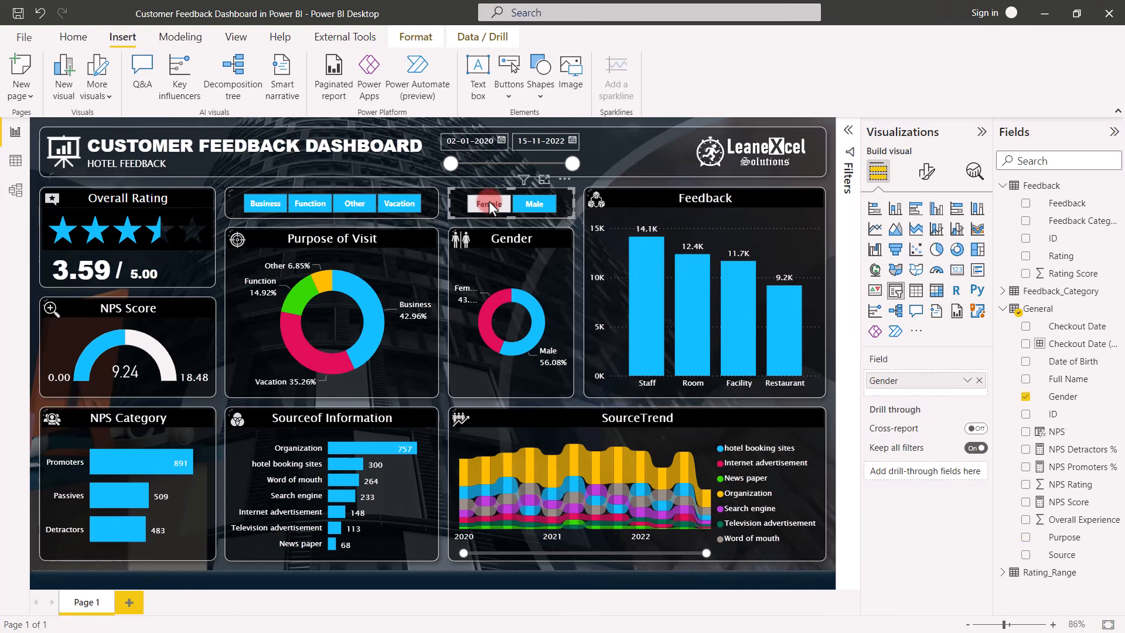
pyautogui.click(535, 203)
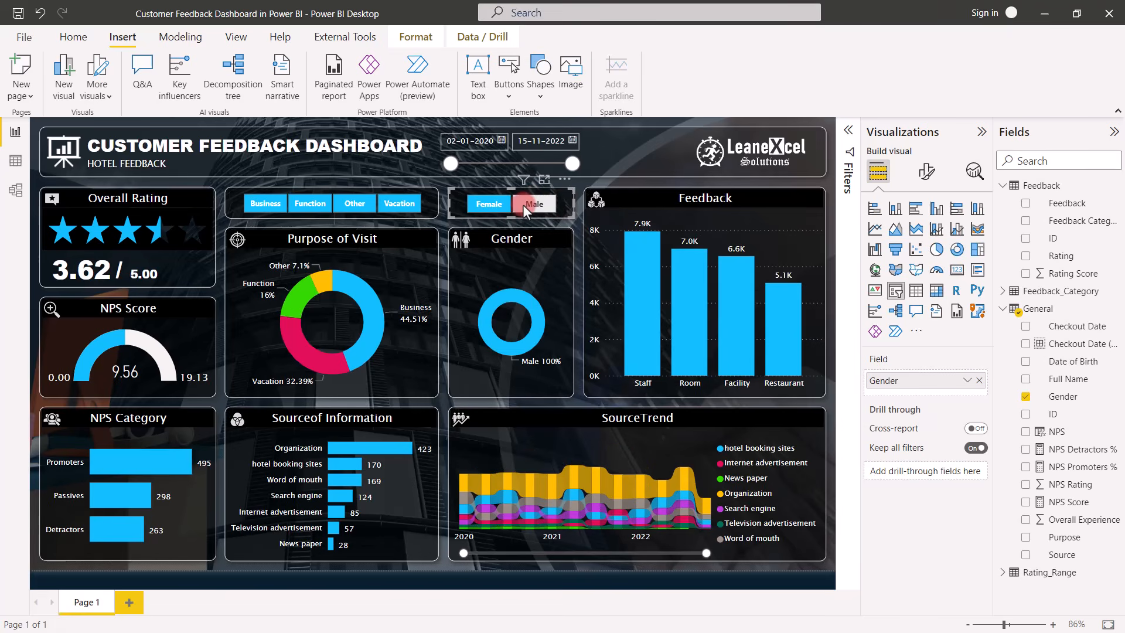
pyautogui.click(523, 205)
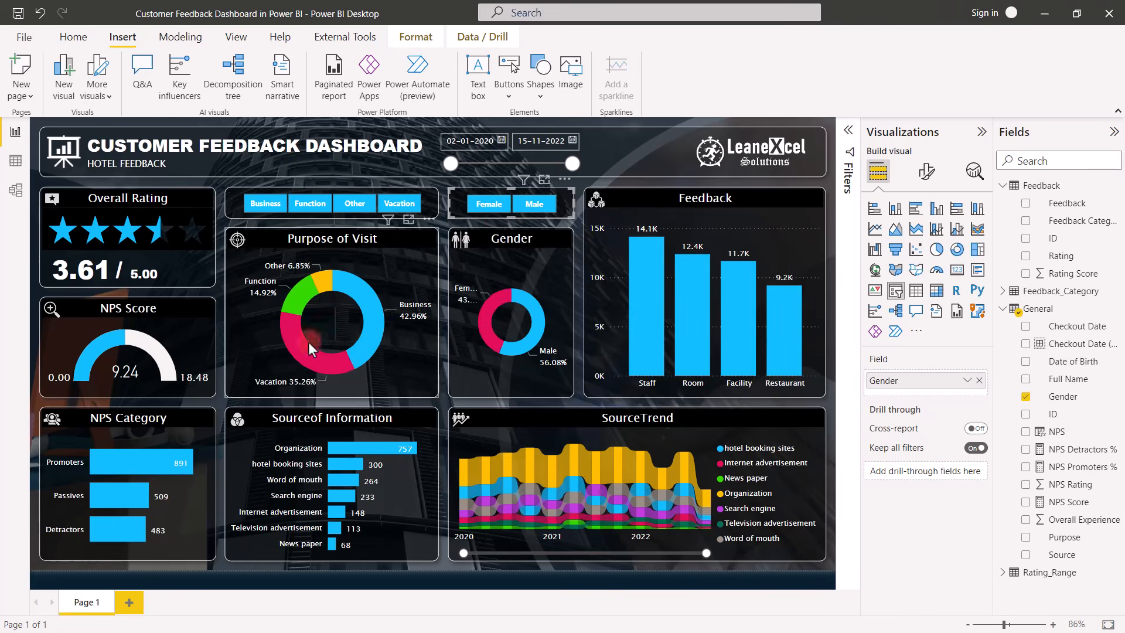
# Step: Set the NPS Score gauge axis to a minimum of -100, a maximum of 100 and a target of 0
pyautogui.click(151, 301)
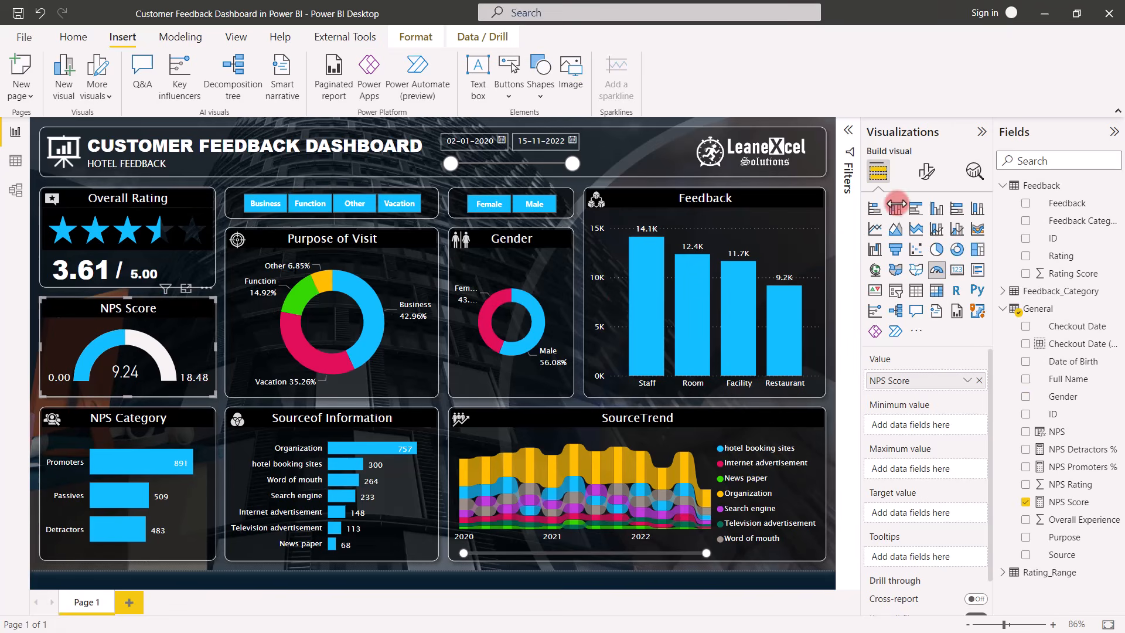
pyautogui.click(928, 173)
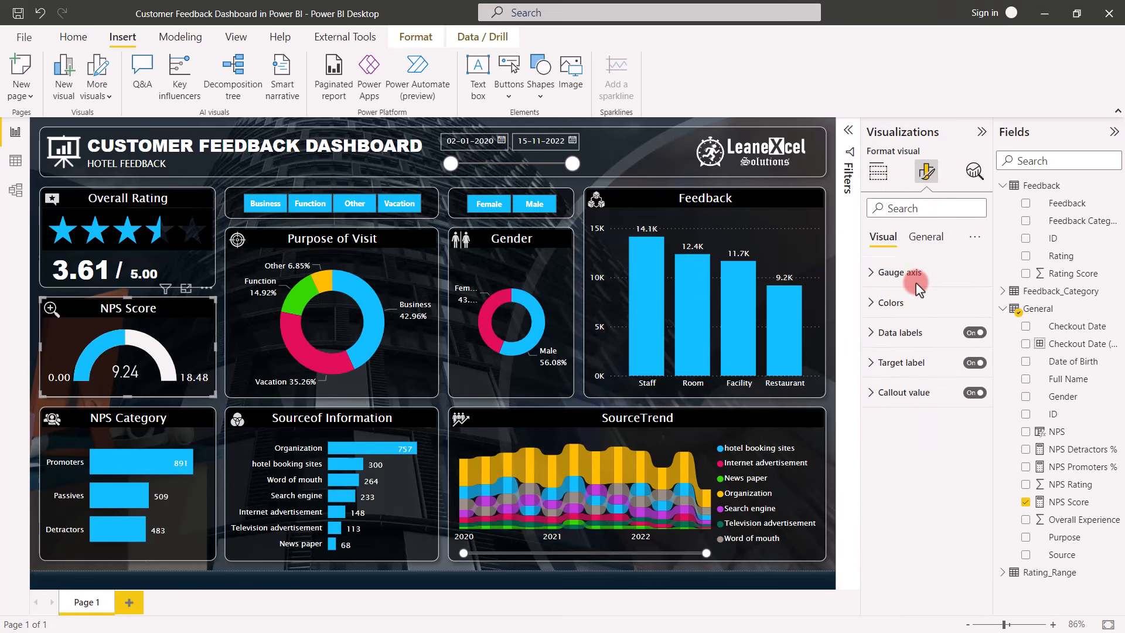
pyautogui.click(877, 273)
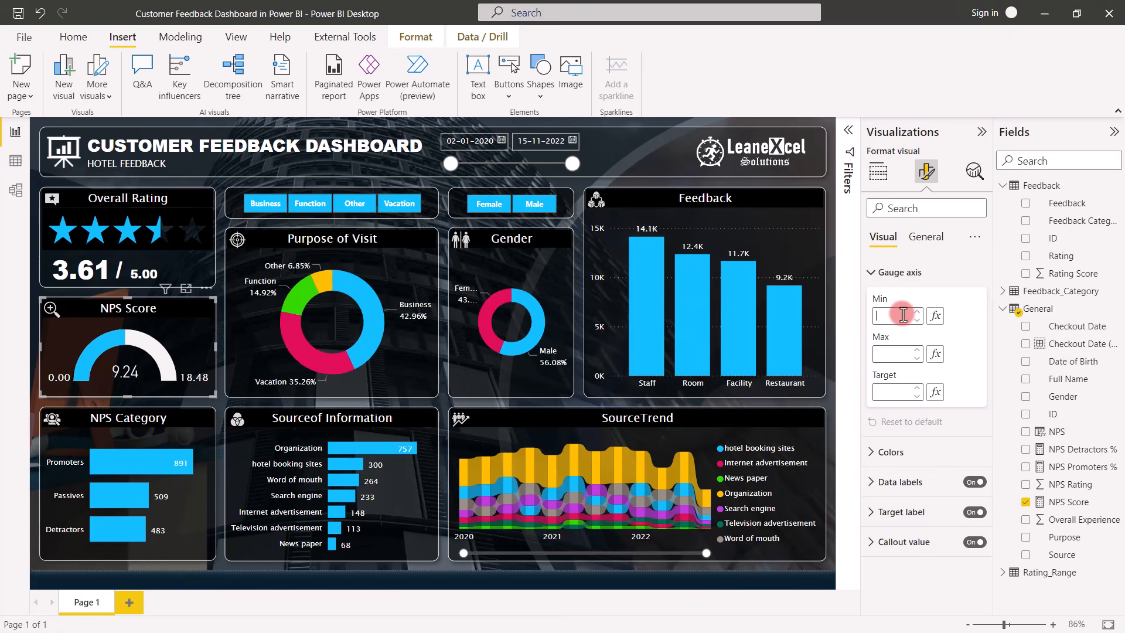
pyautogui.write('-100')
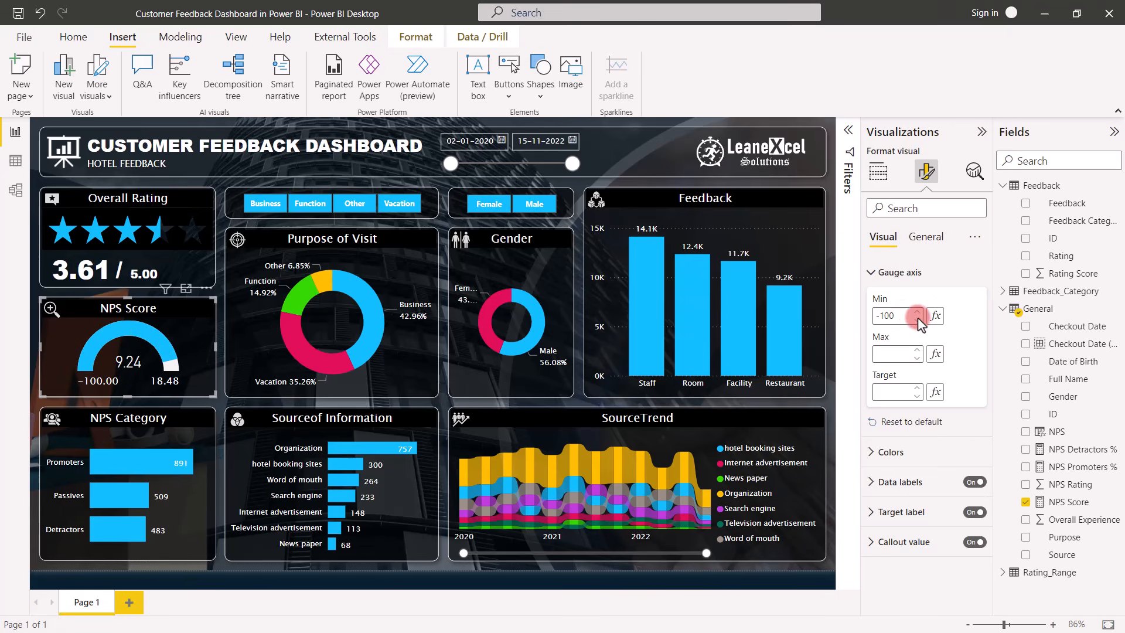
pyautogui.click(902, 359)
pyautogui.write('100')
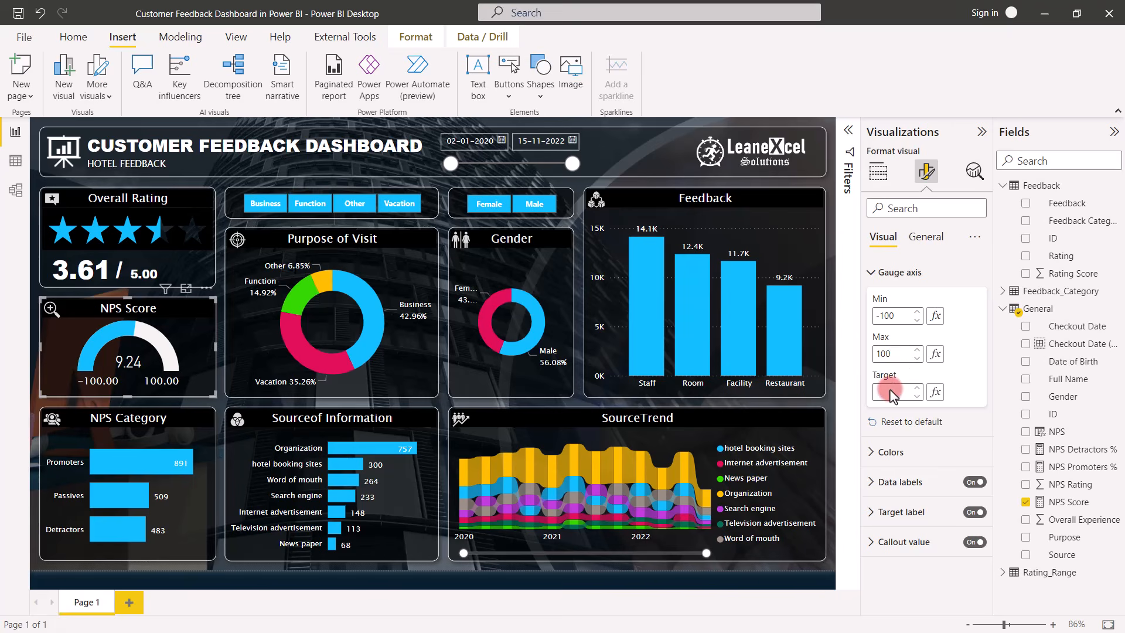
pyautogui.click(890, 396)
pyautogui.write('0')
pyautogui.click(884, 433)
pyautogui.click(849, 403)
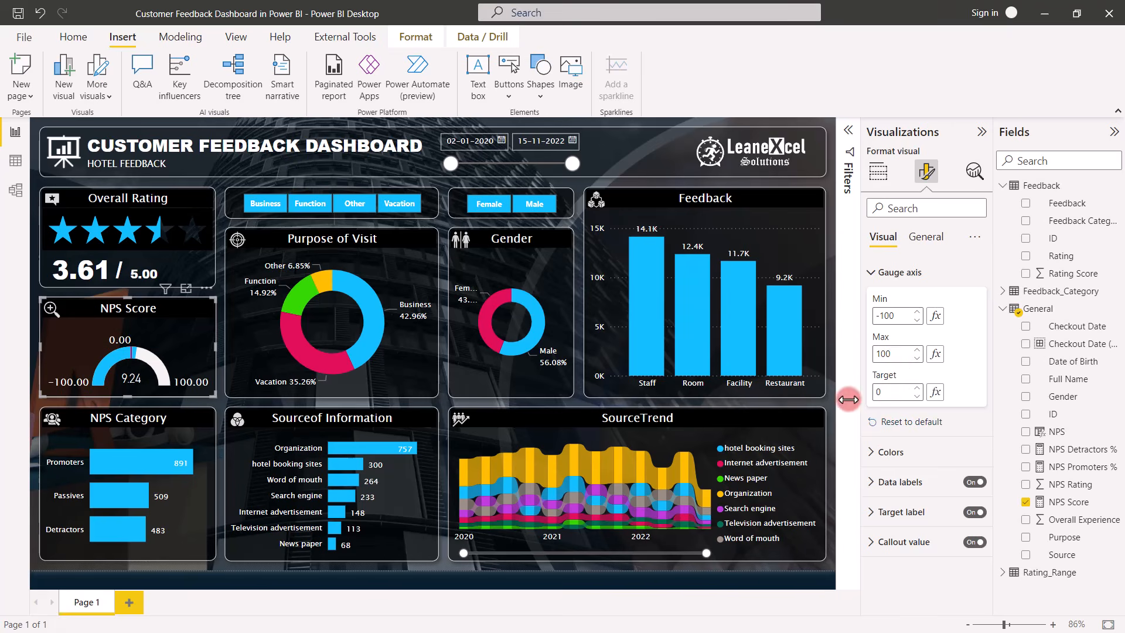
# Step: Set the image fit of the page's canvas background to Fit and deselect everything
pyautogui.click(873, 302)
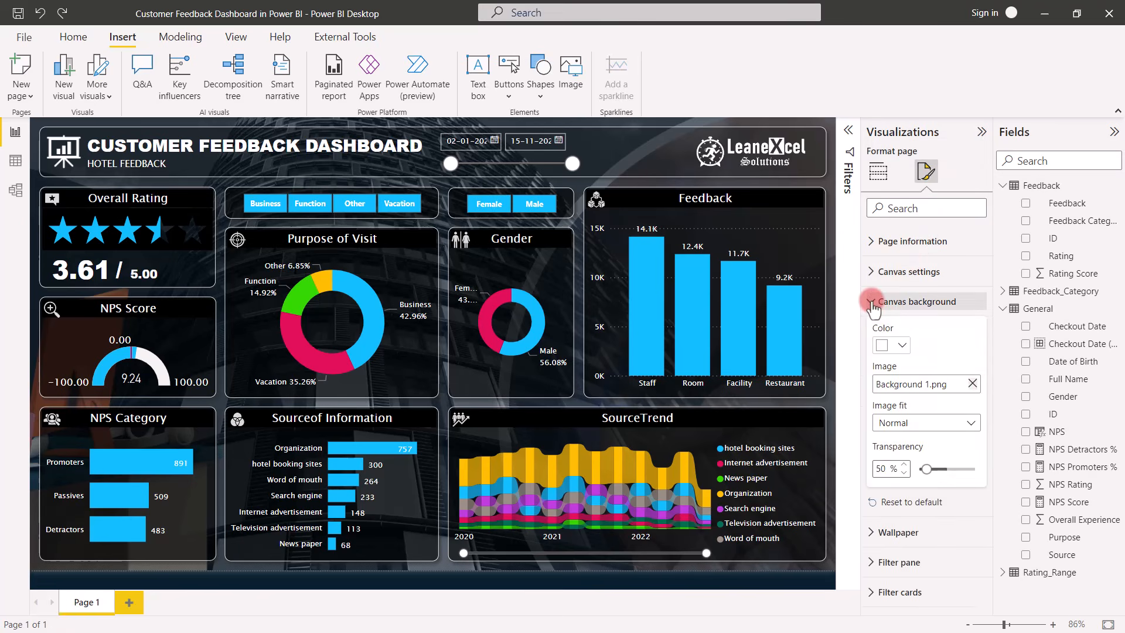
pyautogui.click(971, 425)
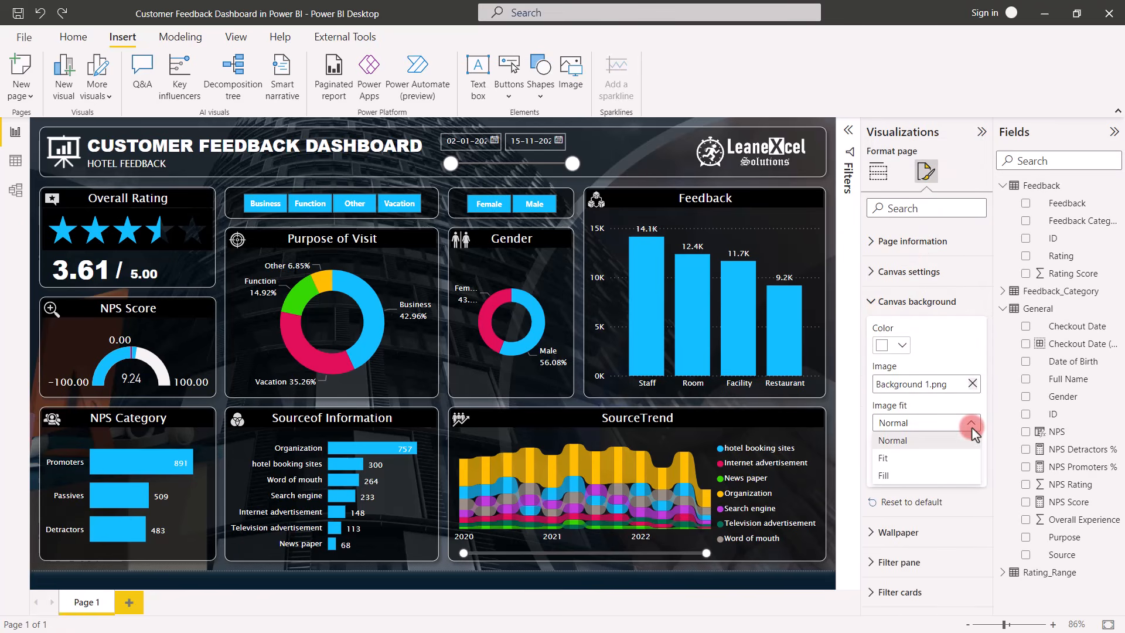
pyautogui.click(884, 458)
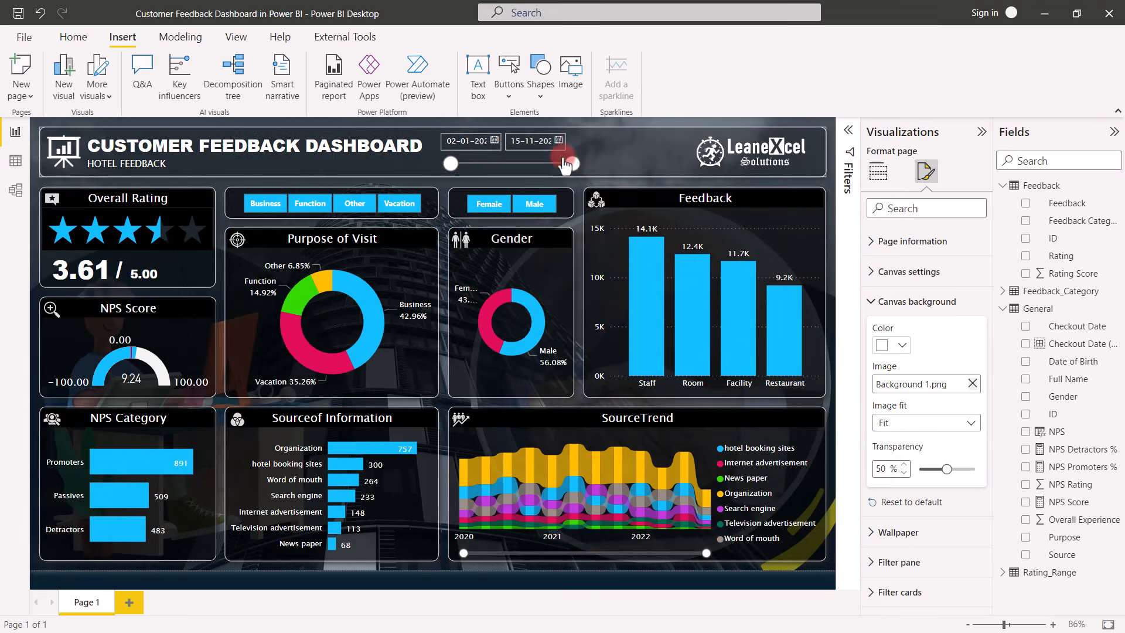
pyautogui.click(586, 133)
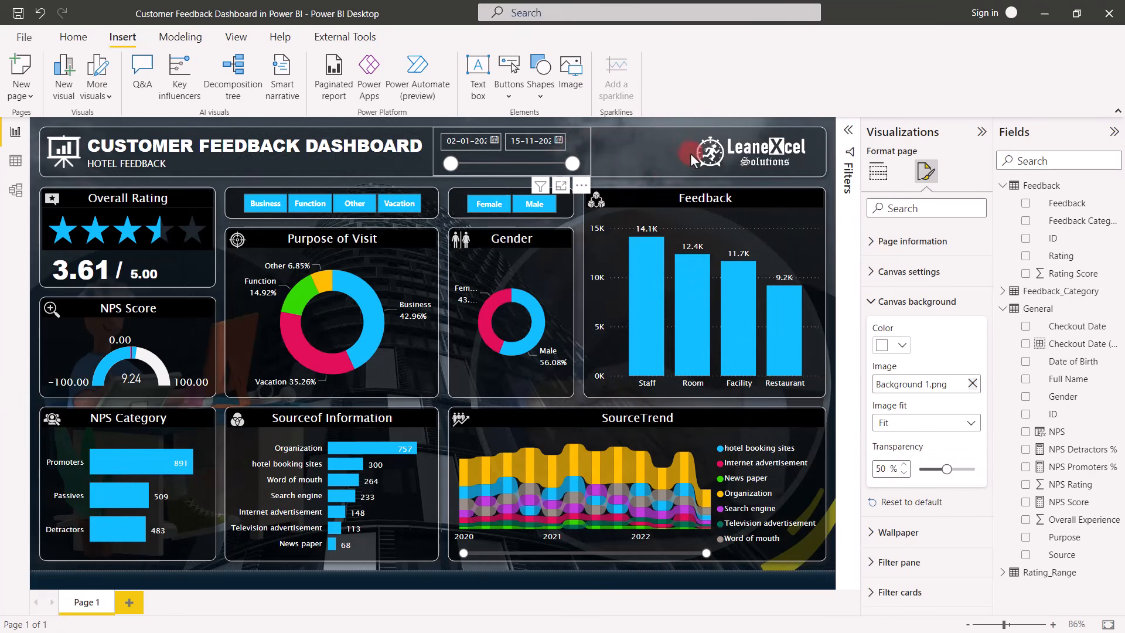
pyautogui.click(836, 186)
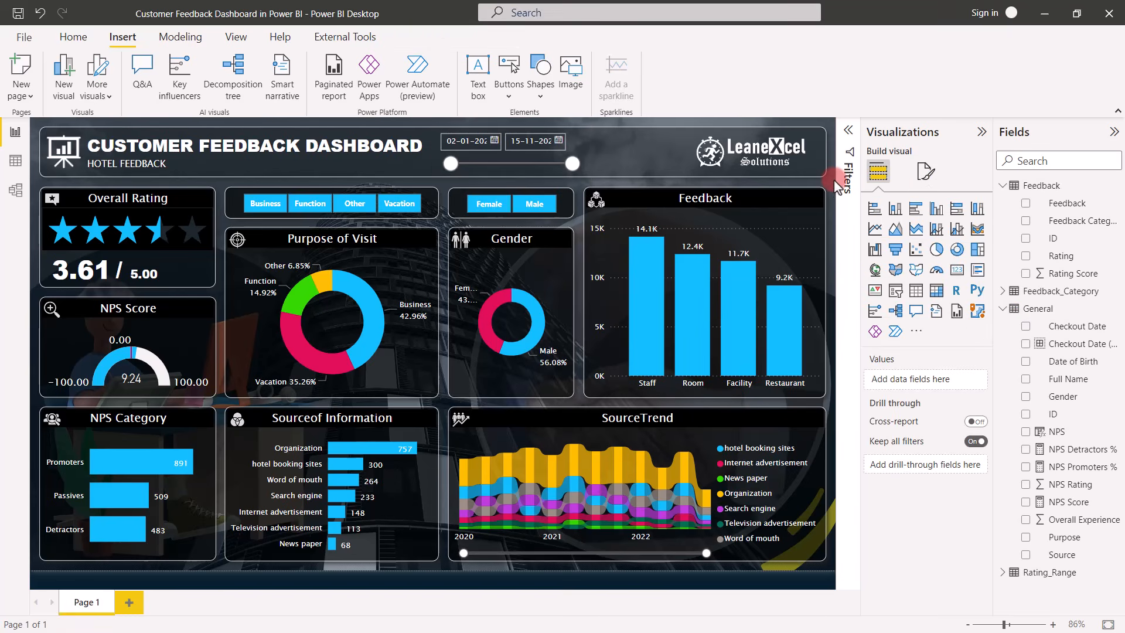
# Step: Examine a data point in the SourceTrend chart and test cross-highlighting with the Vacation slice of the Purpose of Visit donut, clearing the highlight
pyautogui.moveTo(646, 555); pyautogui.dragTo(742, 541)
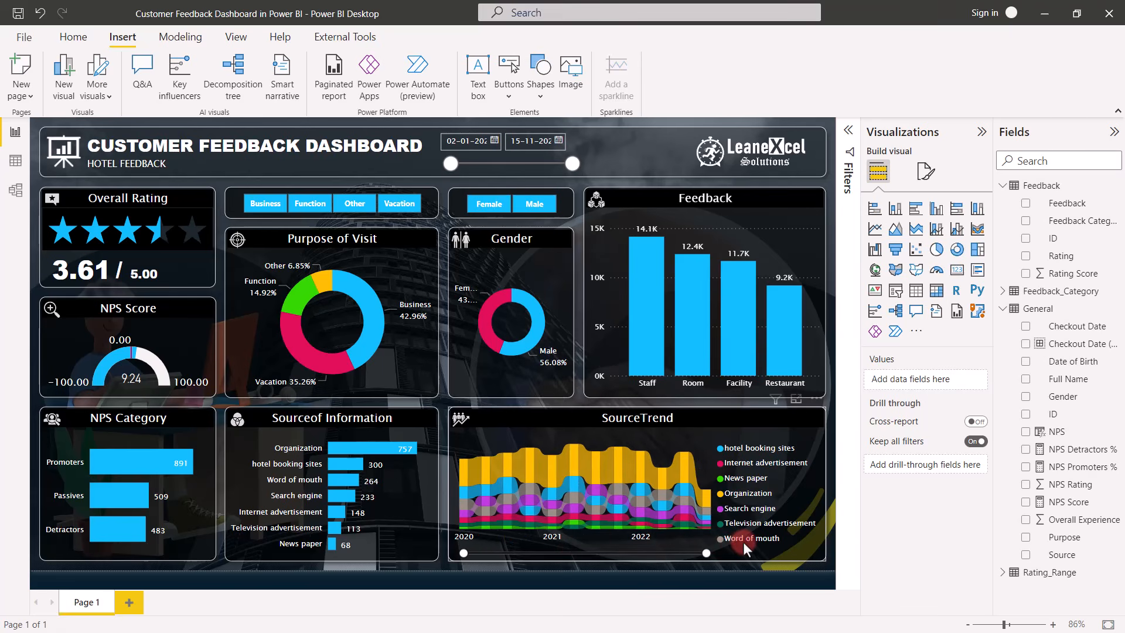
pyautogui.click(588, 459)
pyautogui.moveTo(588, 459)
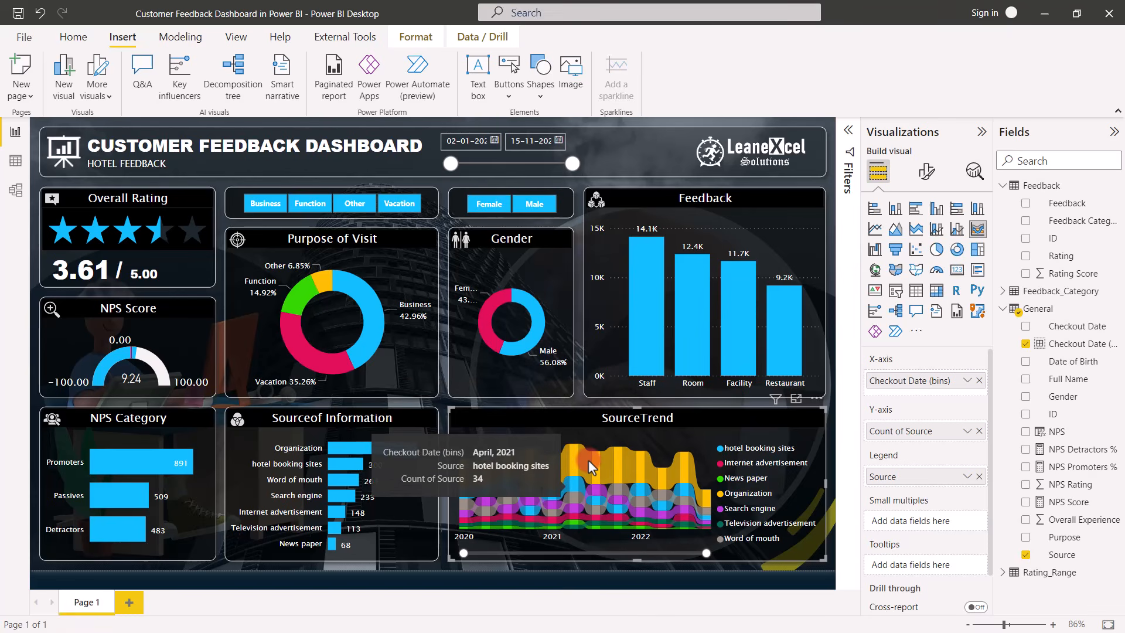
pyautogui.click(295, 357)
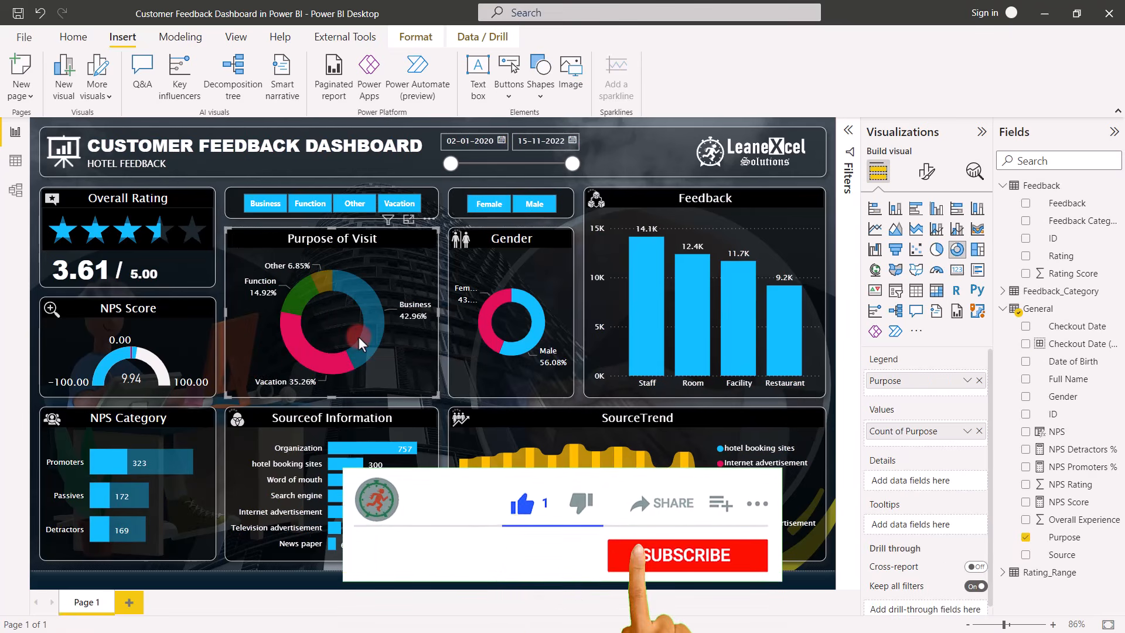
pyautogui.click(313, 347)
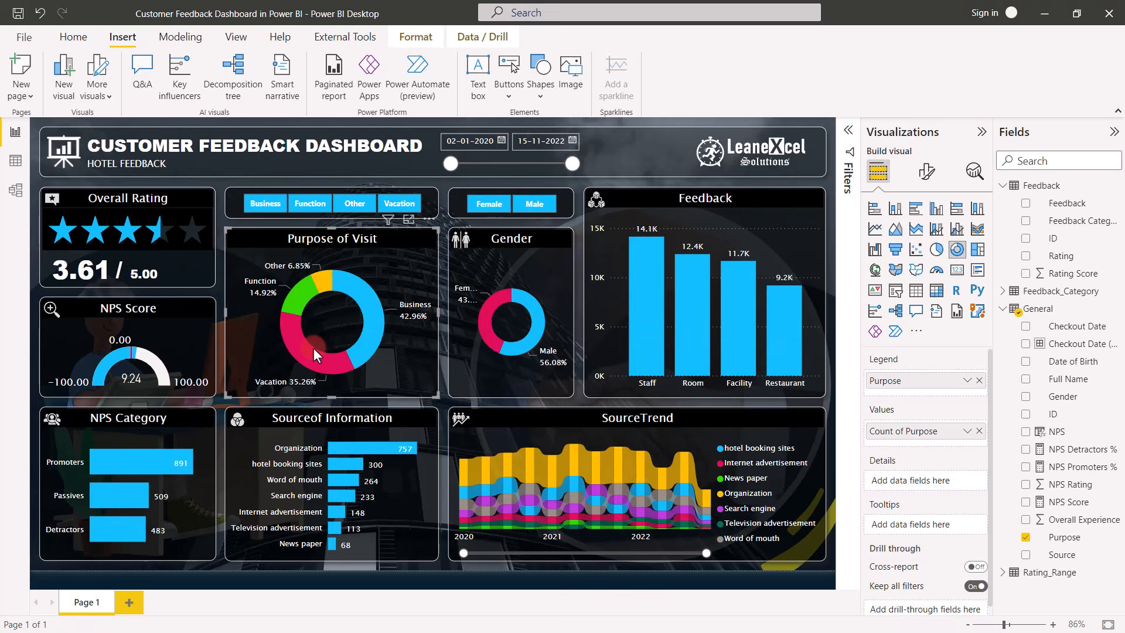